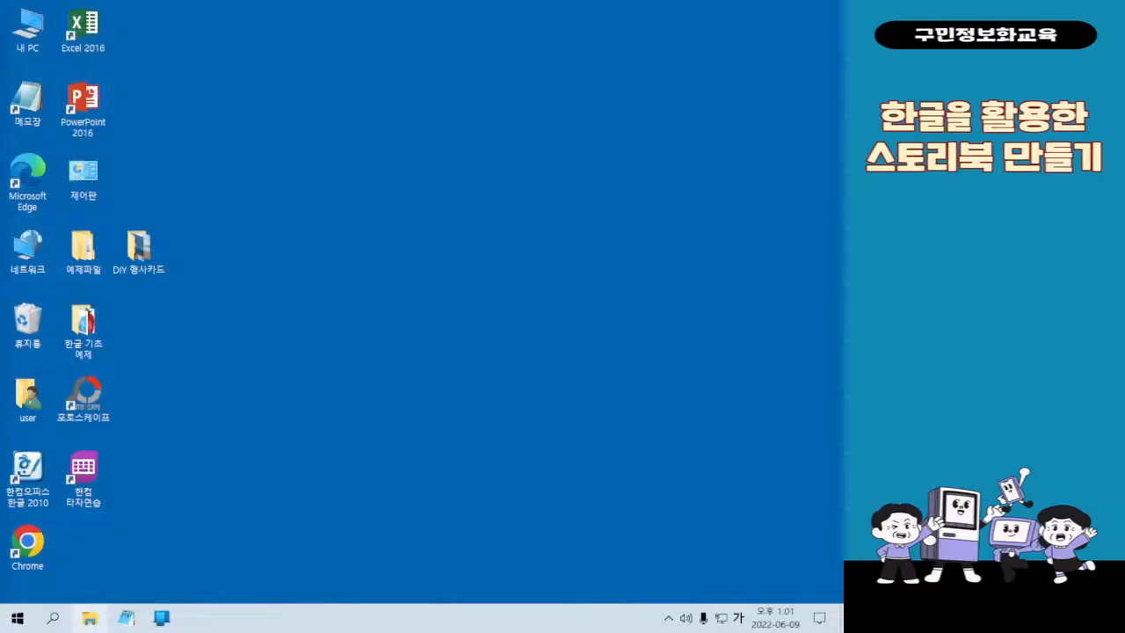
{"action": "key", "text": "Hangul"}
{"action": "key", "text": "Hangul"}
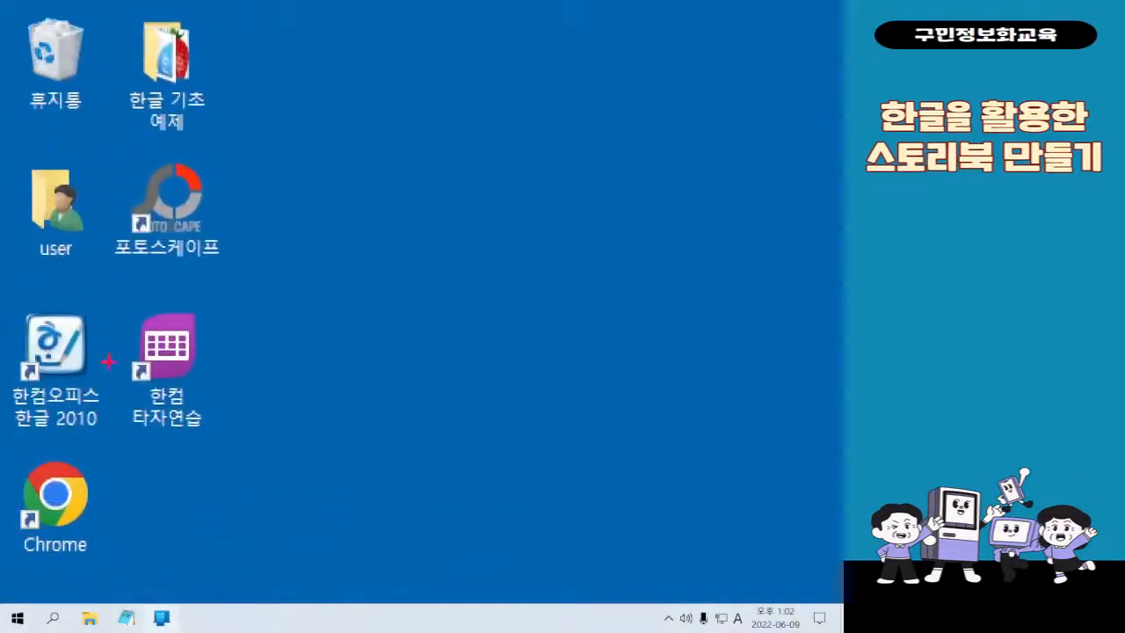
{"action": "left_click_drag", "start_coordinate": [4, 297], "coordinate": [128, 428]}
{"action": "left_click_drag", "start_coordinate": [145, 352], "coordinate": [514, 85]}
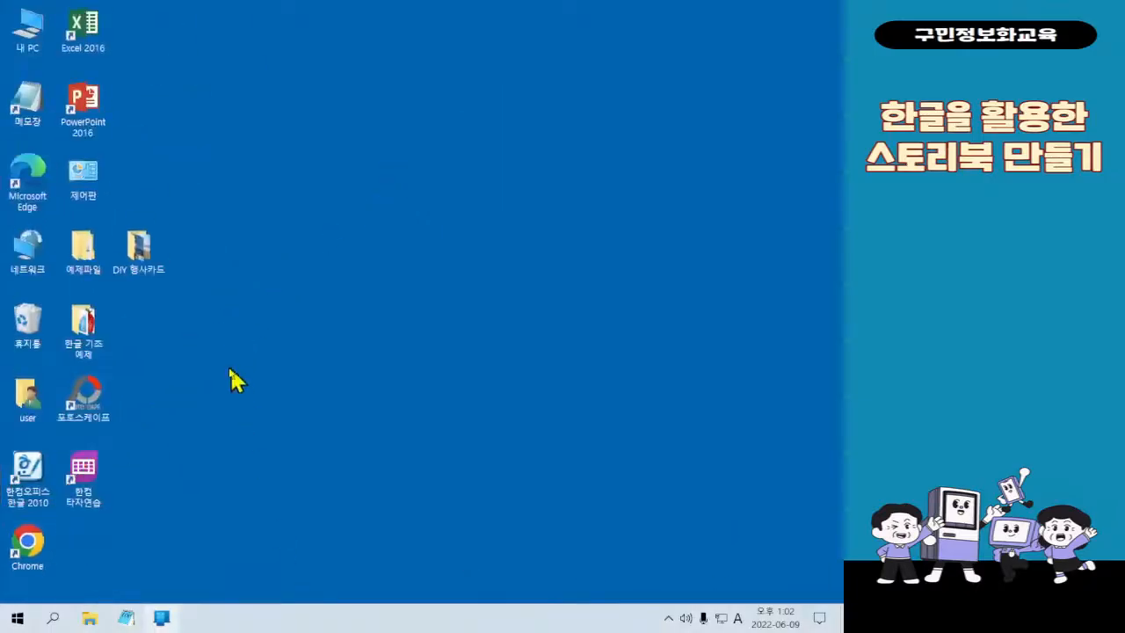
Step: Start 한컴오피스 한글 2010 with a blank document and open File Explorer
{"action": "double_click", "coordinate": [52, 484]}
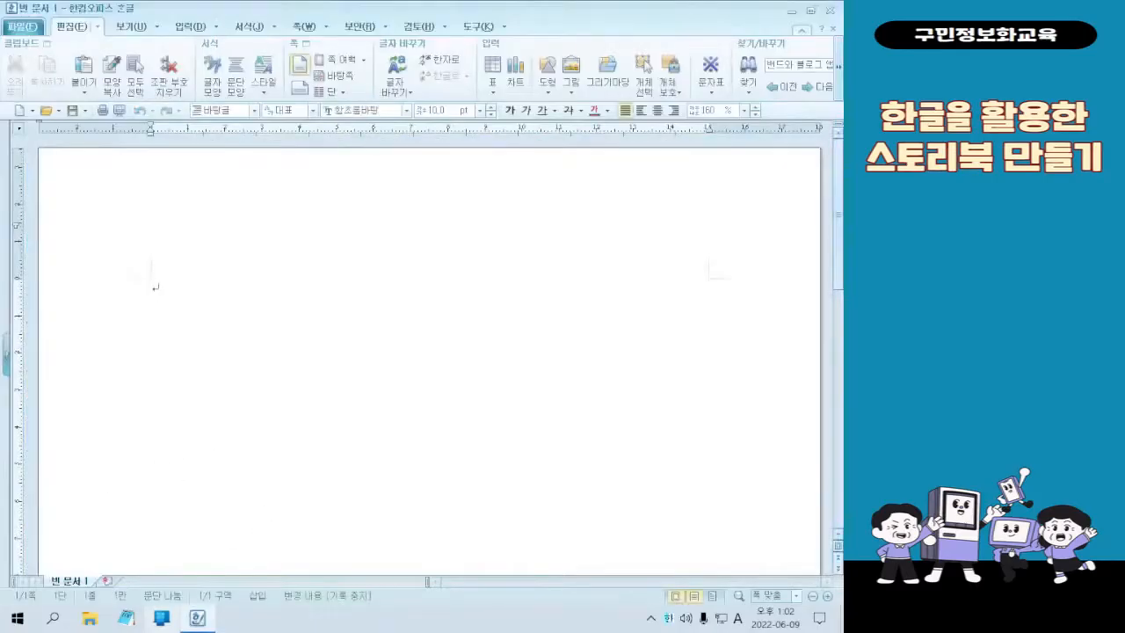
{"action": "left_click", "coordinate": [91, 620]}
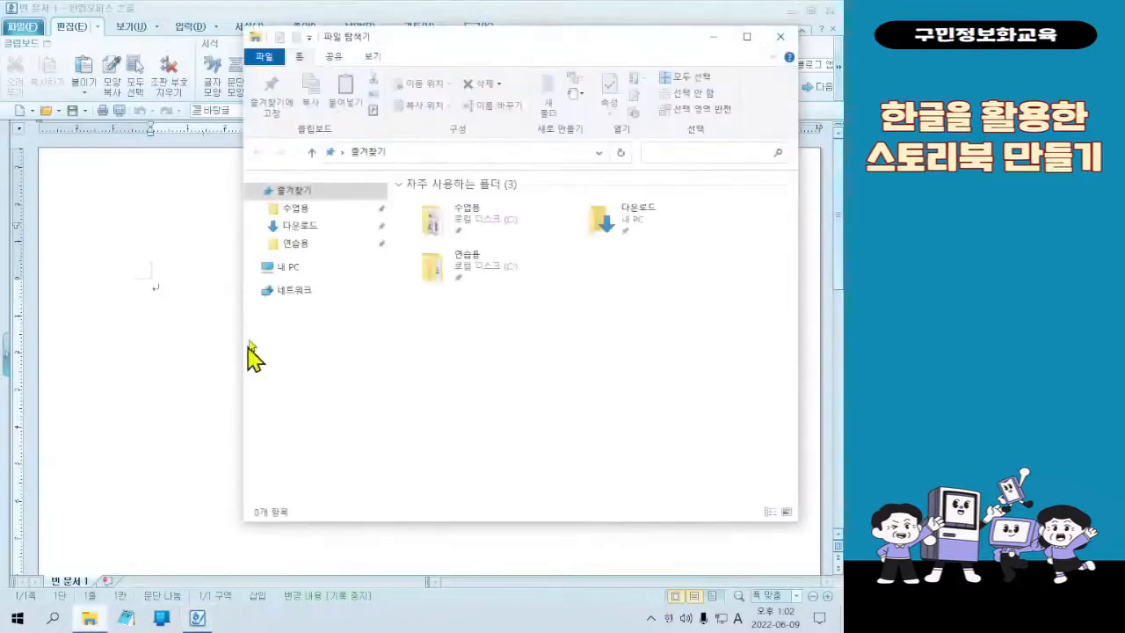
{"action": "left_click_drag", "start_coordinate": [387, 36], "coordinate": [0, 36]}
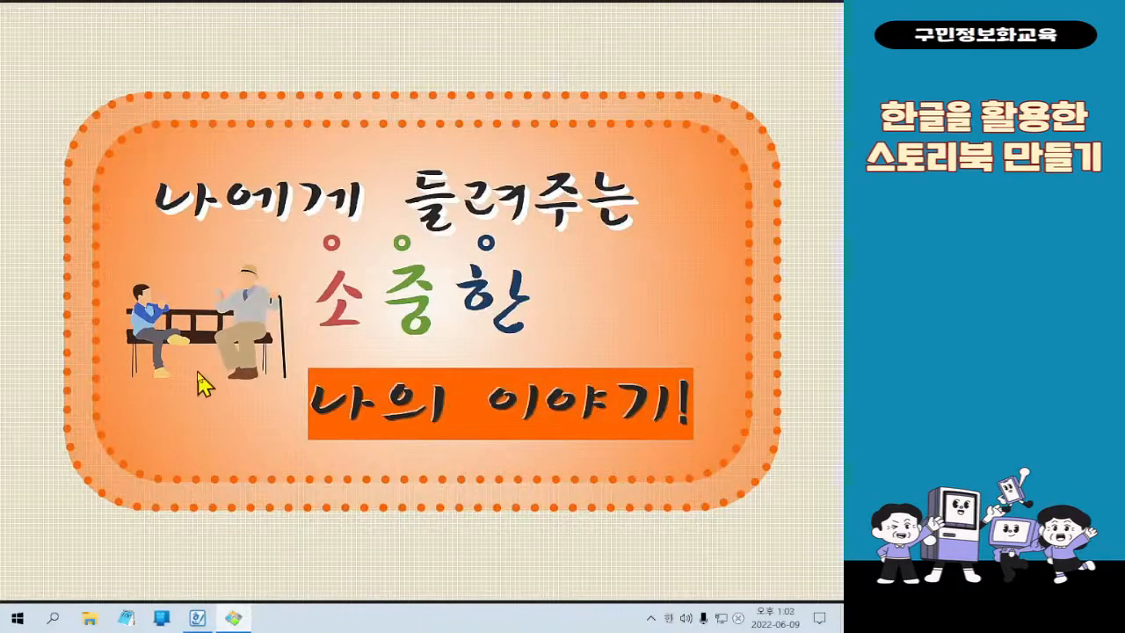
Step: View the finished storybook cover and the My Story page in the image viewer, and minimize the viewer
{"action": "left_click", "coordinate": [466, 364]}
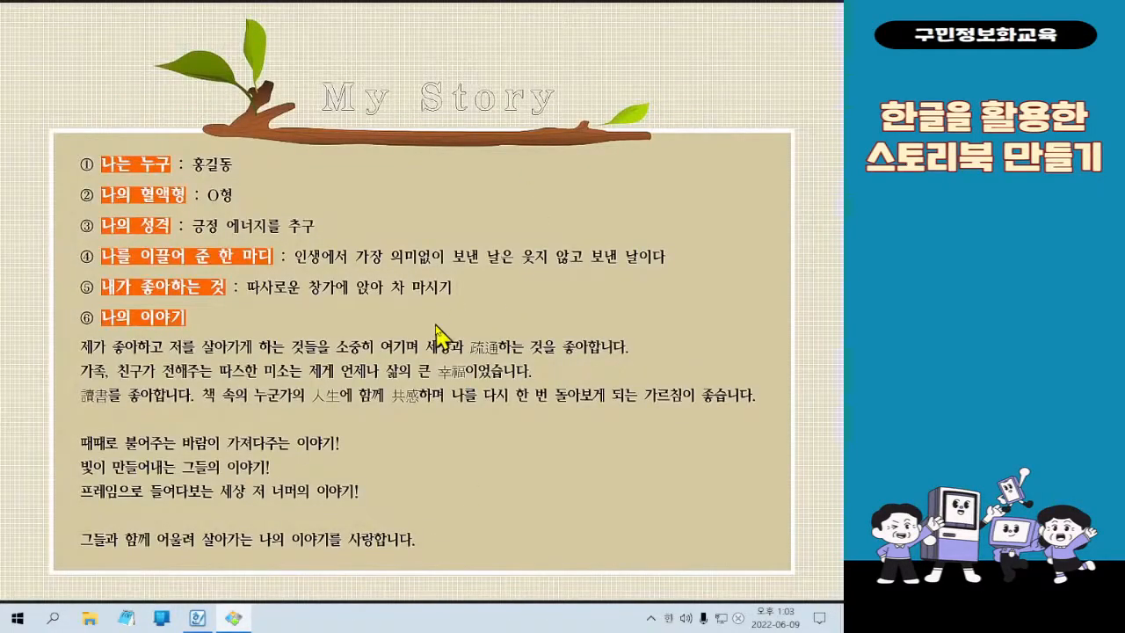
{"action": "left_click", "coordinate": [394, 453]}
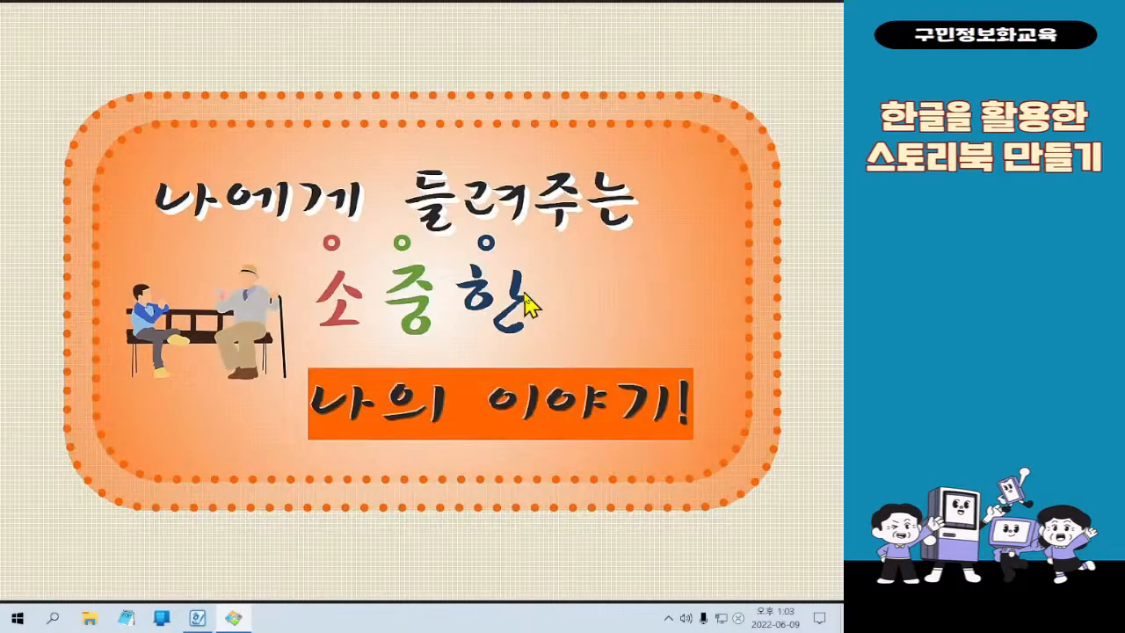
{"action": "mouse_move", "coordinate": [803, 58]}
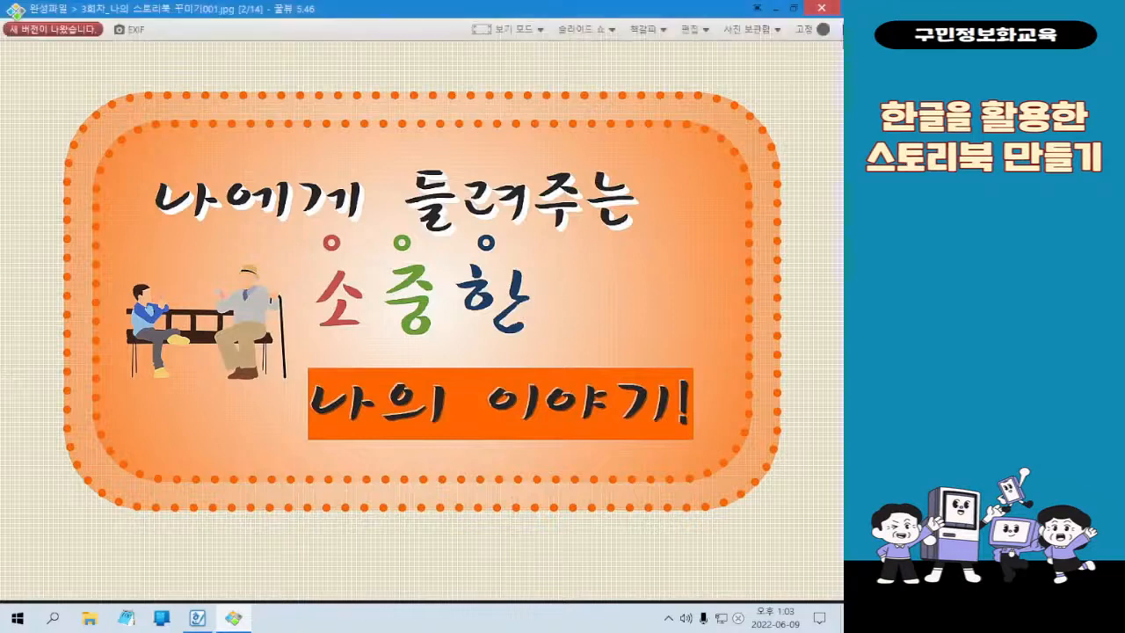
{"action": "left_click", "coordinate": [777, 11]}
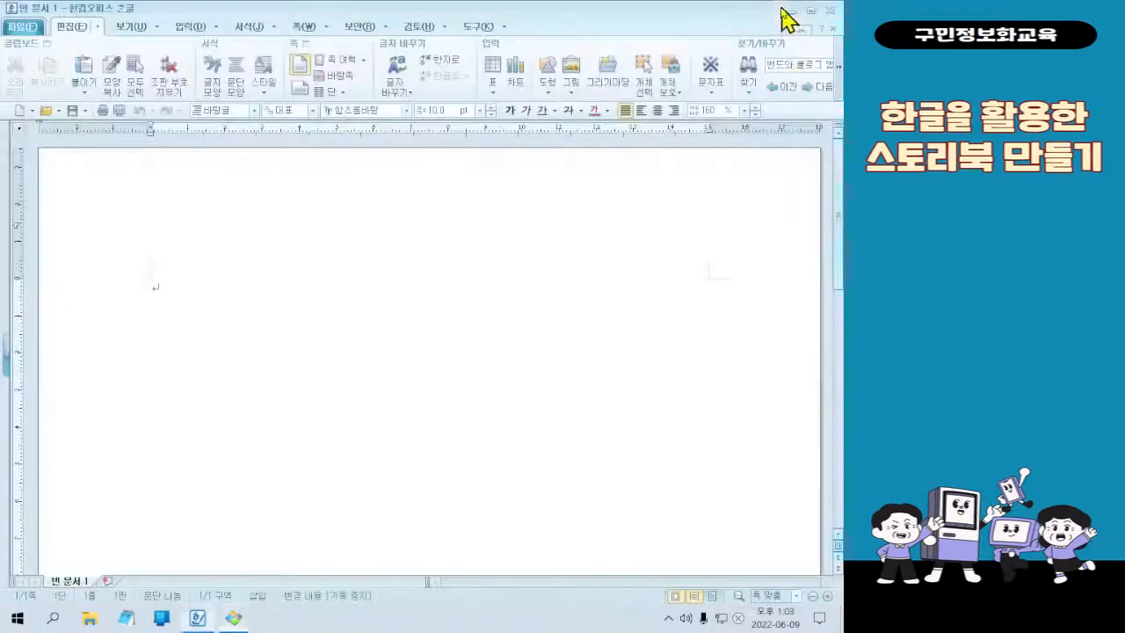
Step: Close the blank document and search Naver for 눈누 in Microsoft Edge
{"action": "left_click", "coordinate": [829, 11]}
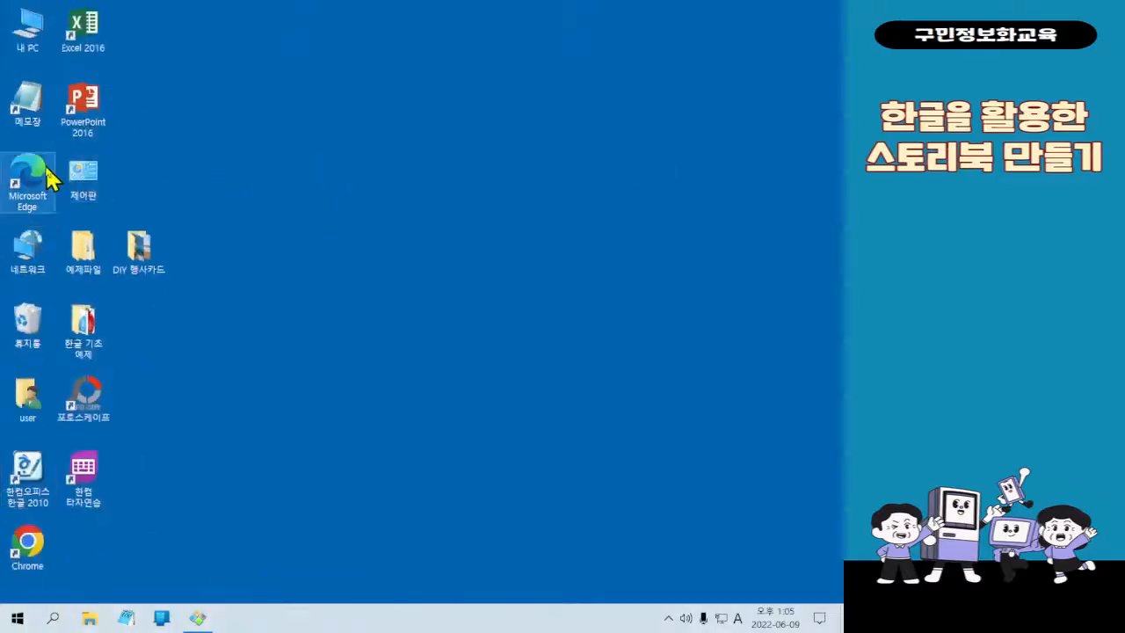
{"action": "double_click", "coordinate": [49, 178]}
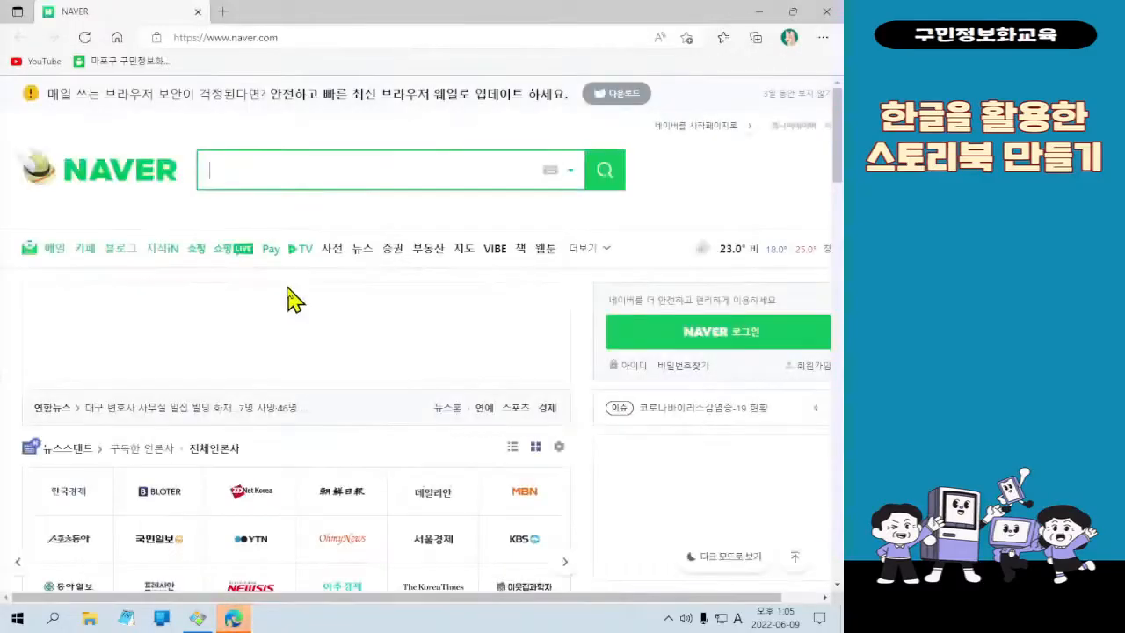
{"action": "left_click", "coordinate": [346, 165]}
{"action": "key", "text": "Hangul"}
{"action": "type", "text": "눈누"}
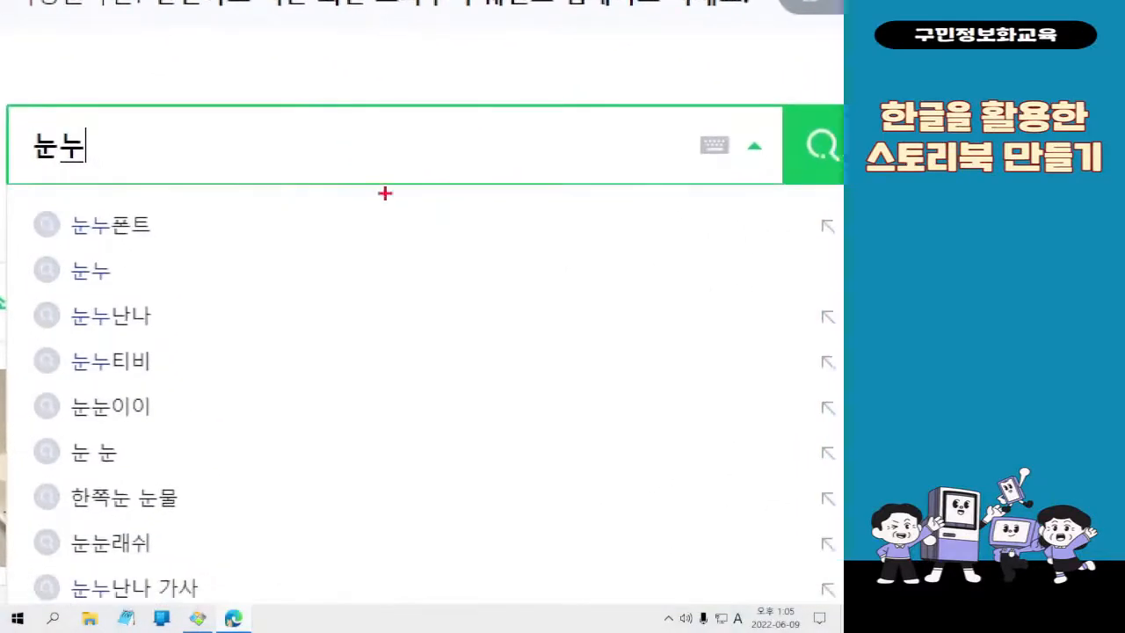
{"action": "mouse_move", "coordinate": [780, 104]}
{"action": "left_mouse_down"}
{"action": "mouse_move", "coordinate": [842, 180]}
{"action": "mouse_move", "coordinate": [642, 427]}
{"action": "mouse_move", "coordinate": [537, 525]}
{"action": "left_mouse_up"}
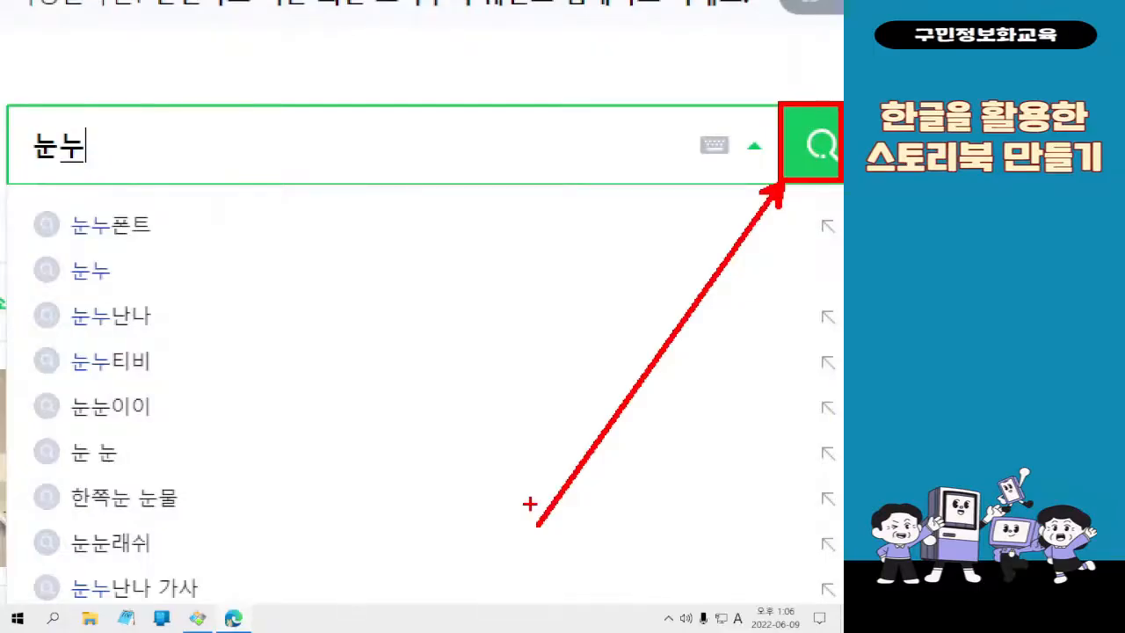
{"action": "left_click", "coordinate": [826, 149]}
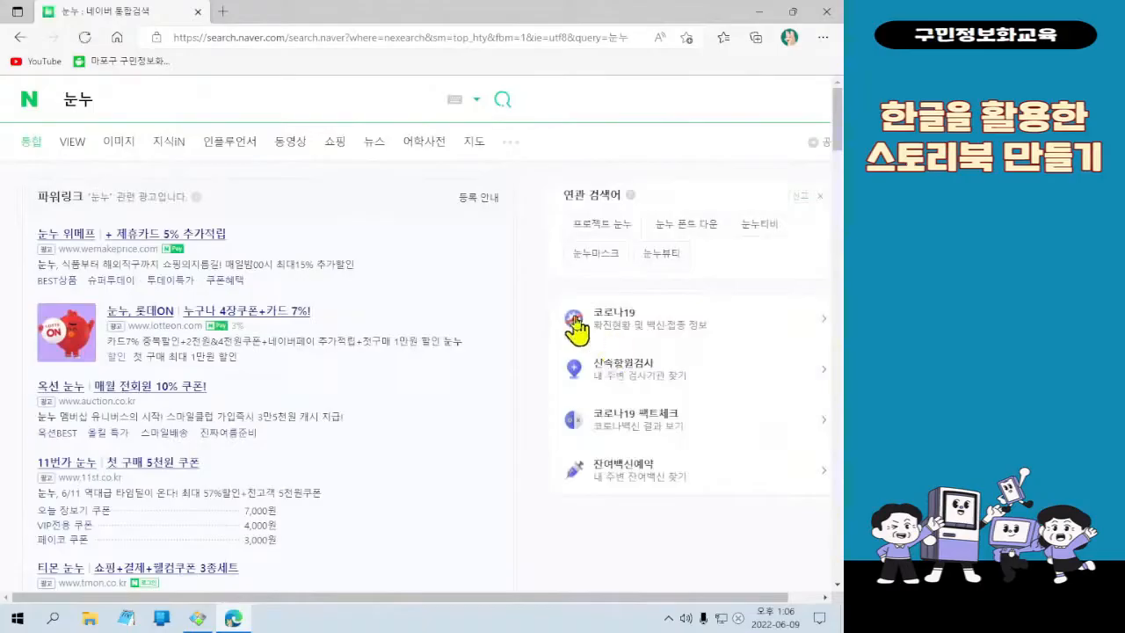
Step: Open the 눈누 site (noonnu.cc) from the Naver search results
{"action": "scroll", "coordinate": [254, 205], "scroll_direction": "down", "scroll_amount": 2}
{"action": "scroll", "coordinate": [251, 193], "scroll_direction": "down", "scroll_amount": 2}
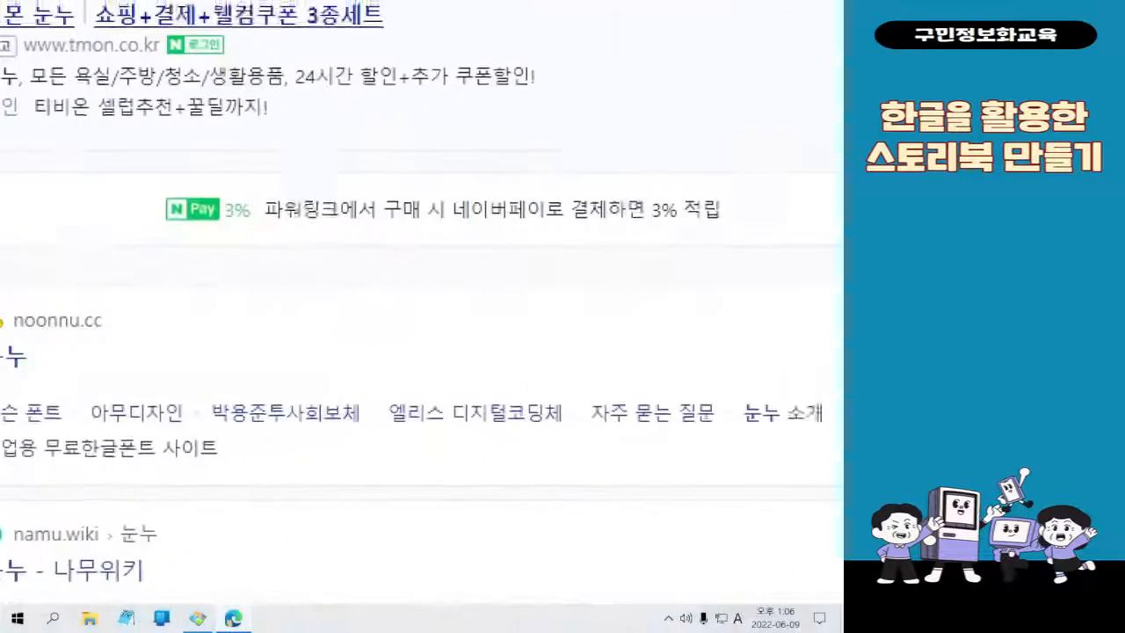
{"action": "left_click", "coordinate": [105, 513]}
{"action": "left_click_drag", "start_coordinate": [2, 273], "coordinate": [211, 371]}
{"action": "mouse_move", "coordinate": [229, 257]}
{"action": "left_mouse_down"}
{"action": "mouse_move", "coordinate": [264, 253]}
{"action": "mouse_move", "coordinate": [281, 225]}
{"action": "left_mouse_up"}
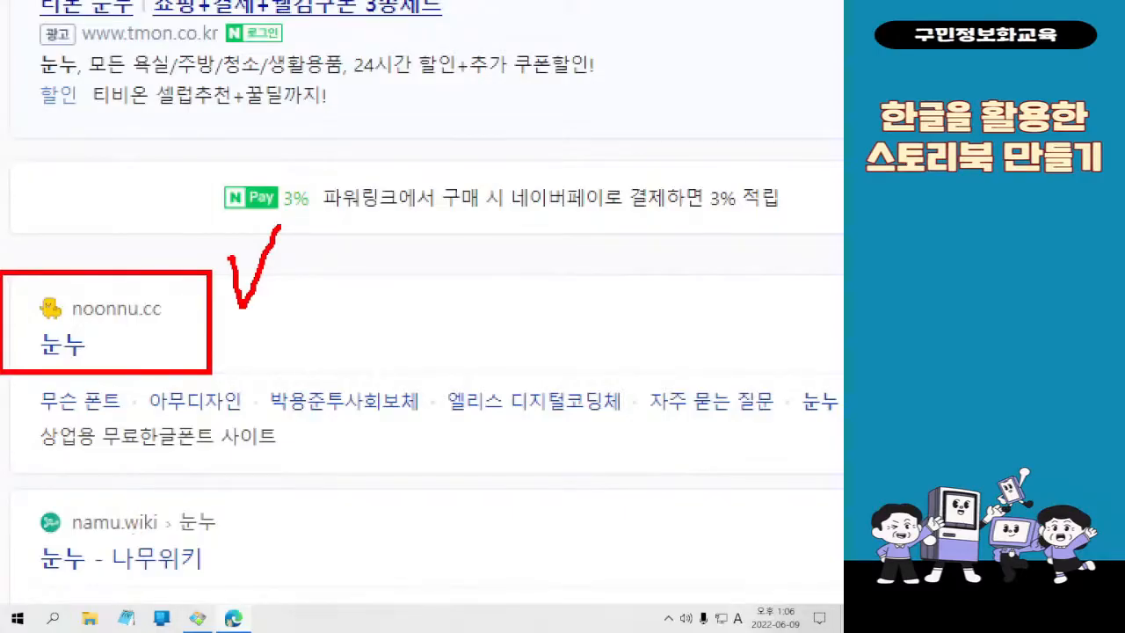
{"action": "left_click", "coordinate": [62, 343]}
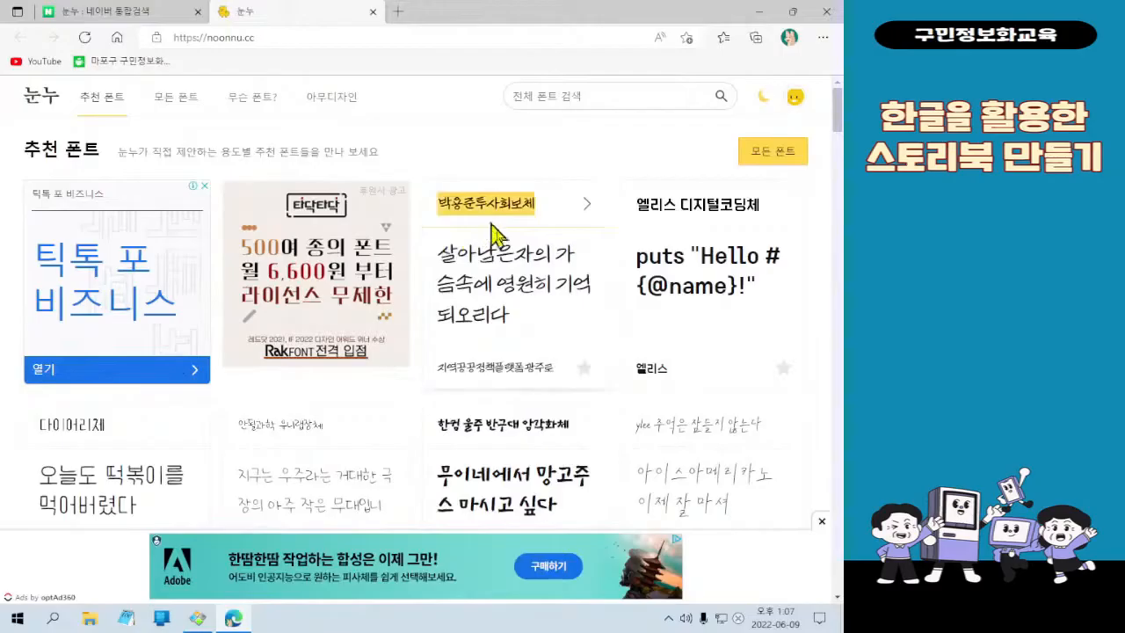
Step: Look over the recommended fonts and open the 모든 폰트 page, dismissing the advertisement
{"action": "scroll", "coordinate": [479, 307], "scroll_direction": "down", "scroll_amount": 1}
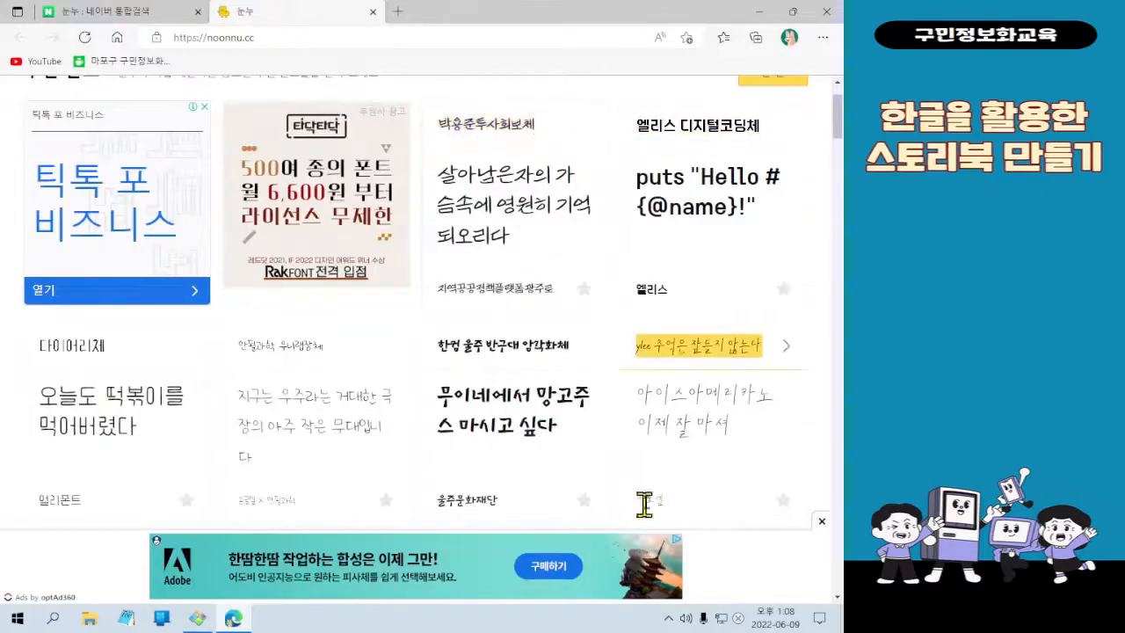
{"action": "scroll", "coordinate": [659, 479], "scroll_direction": "up", "scroll_amount": 1}
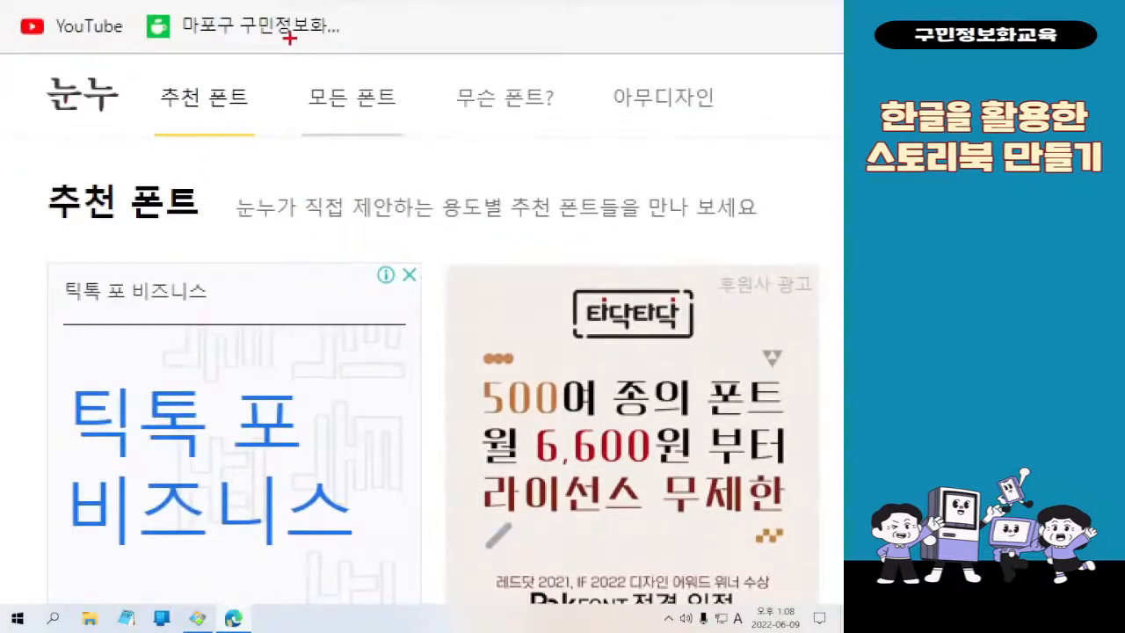
{"action": "left_click_drag", "start_coordinate": [289, 38], "coordinate": [425, 155]}
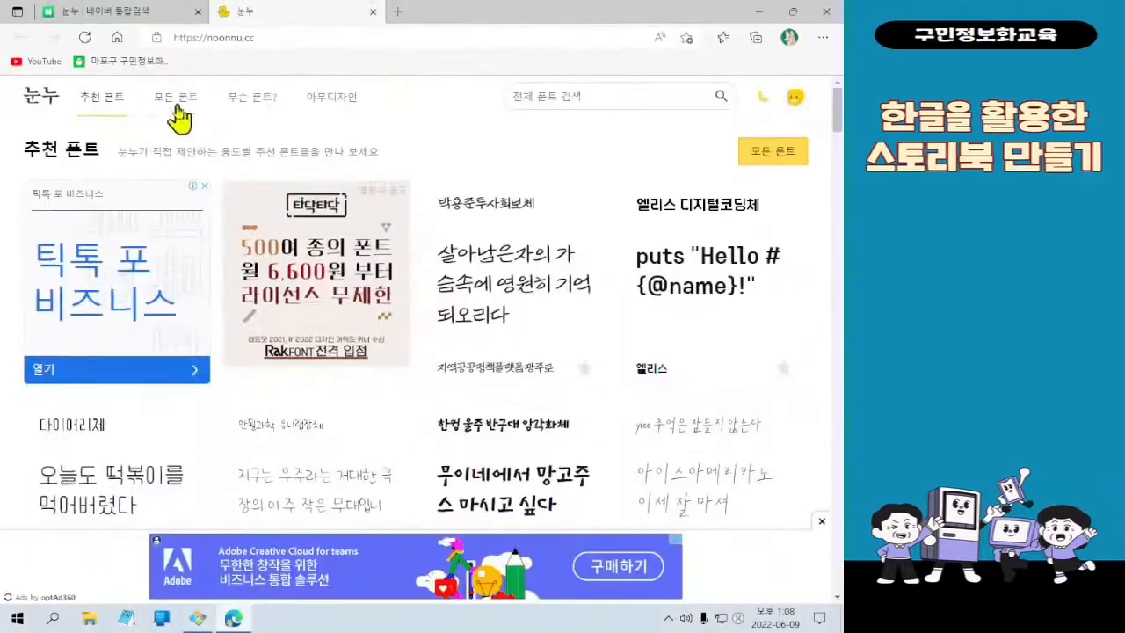
{"action": "left_click", "coordinate": [351, 96]}
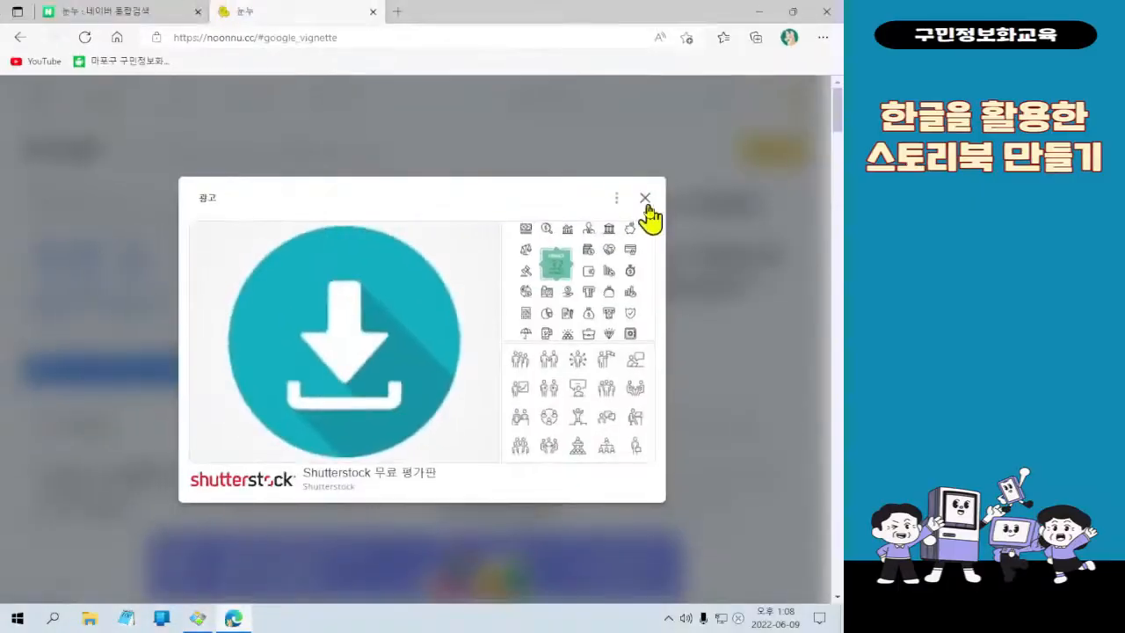
{"action": "left_click", "coordinate": [645, 198]}
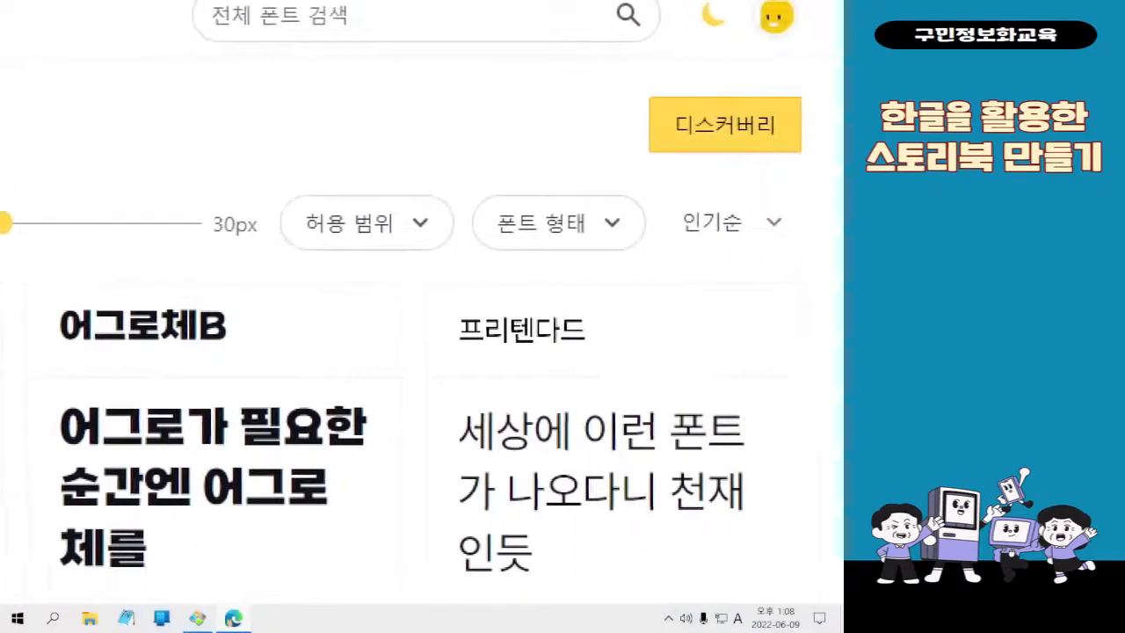
Step: Filter the full font list by the 폰트 형태 option 고딕
{"action": "left_click_drag", "start_coordinate": [451, 184], "coordinate": [633, 264]}
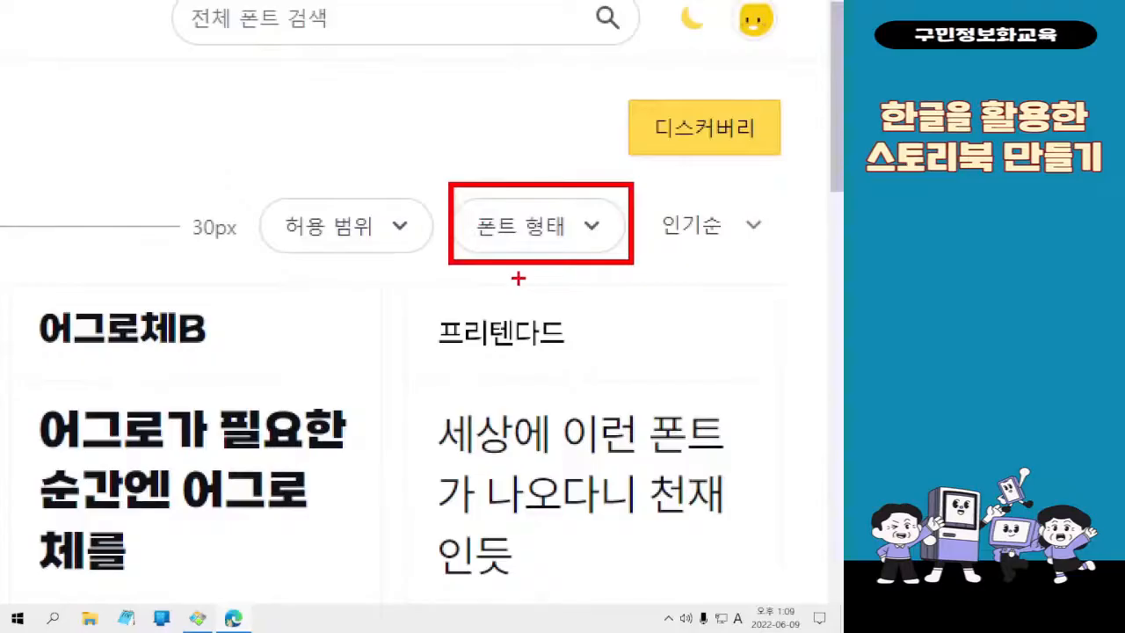
{"action": "left_click_drag", "start_coordinate": [518, 277], "coordinate": [290, 488]}
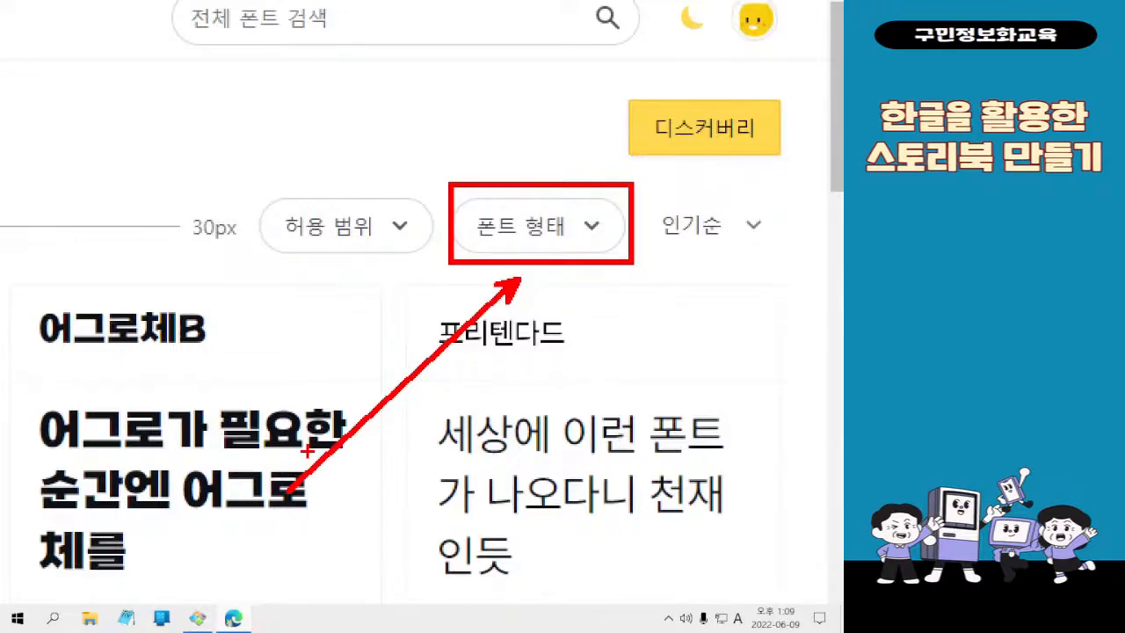
{"action": "left_click", "coordinate": [505, 242]}
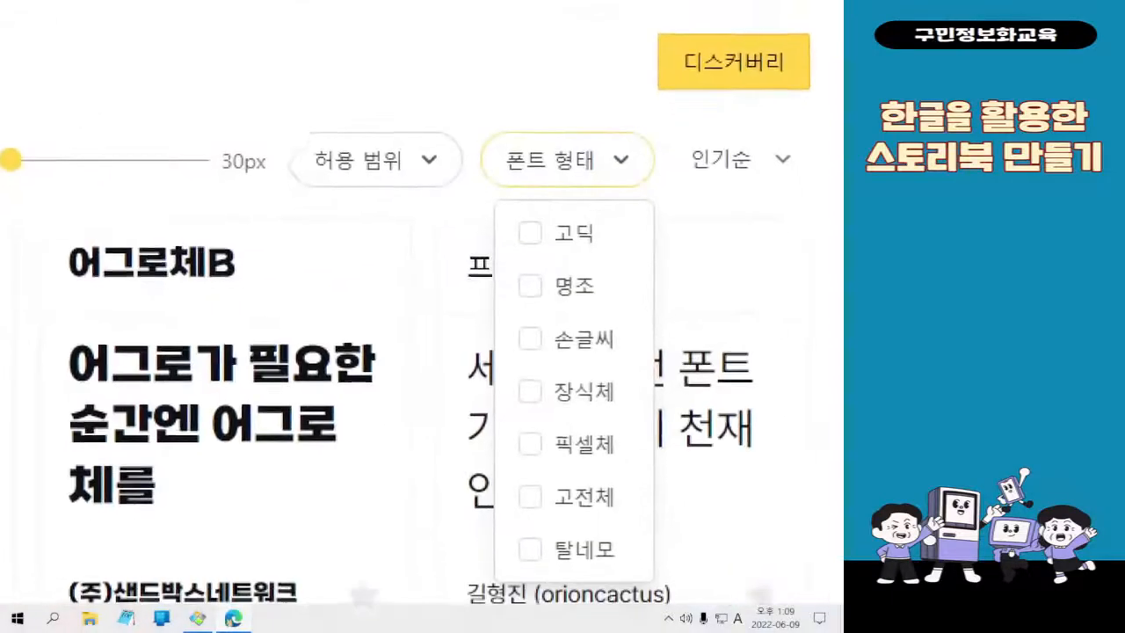
{"action": "left_click", "coordinate": [738, 259]}
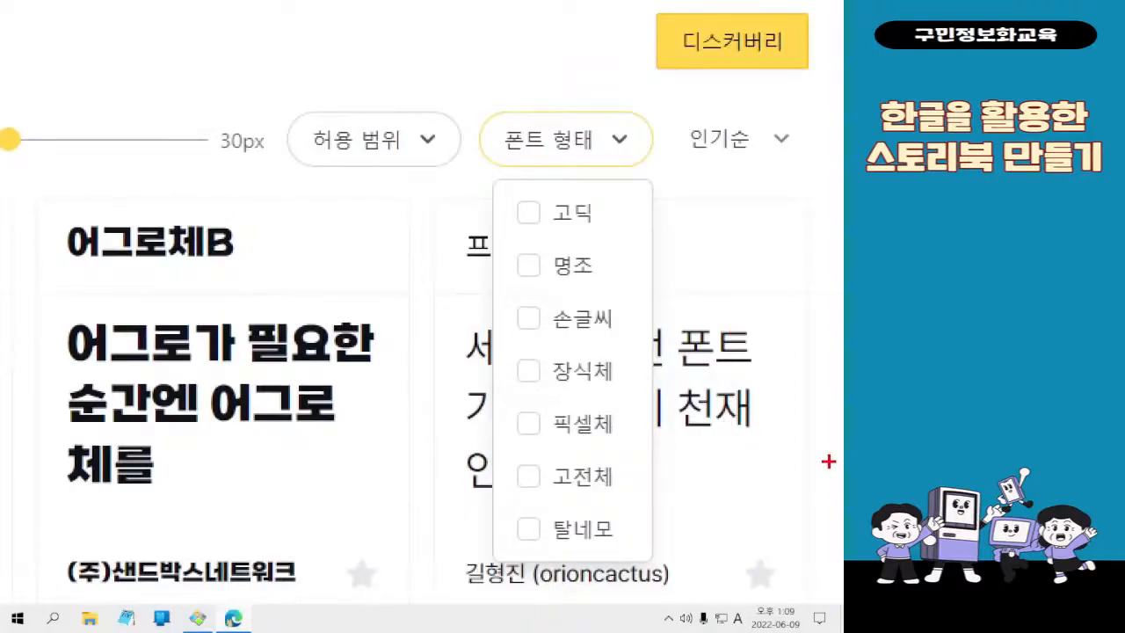
{"action": "left_click_drag", "start_coordinate": [492, 185], "coordinate": [602, 249]}
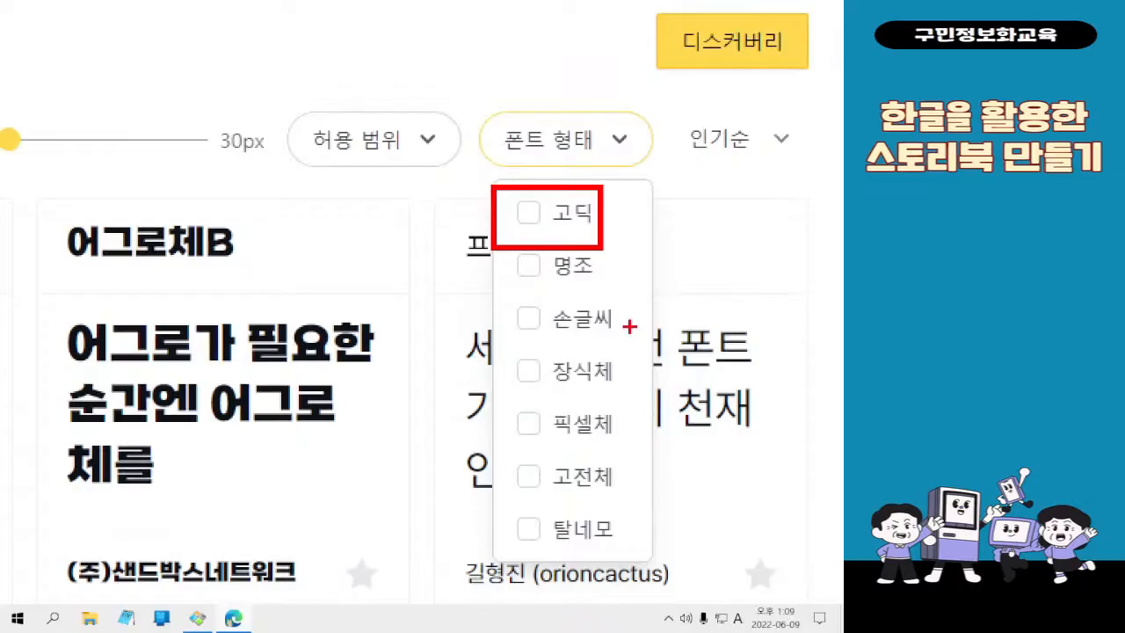
{"action": "left_click", "coordinate": [562, 213]}
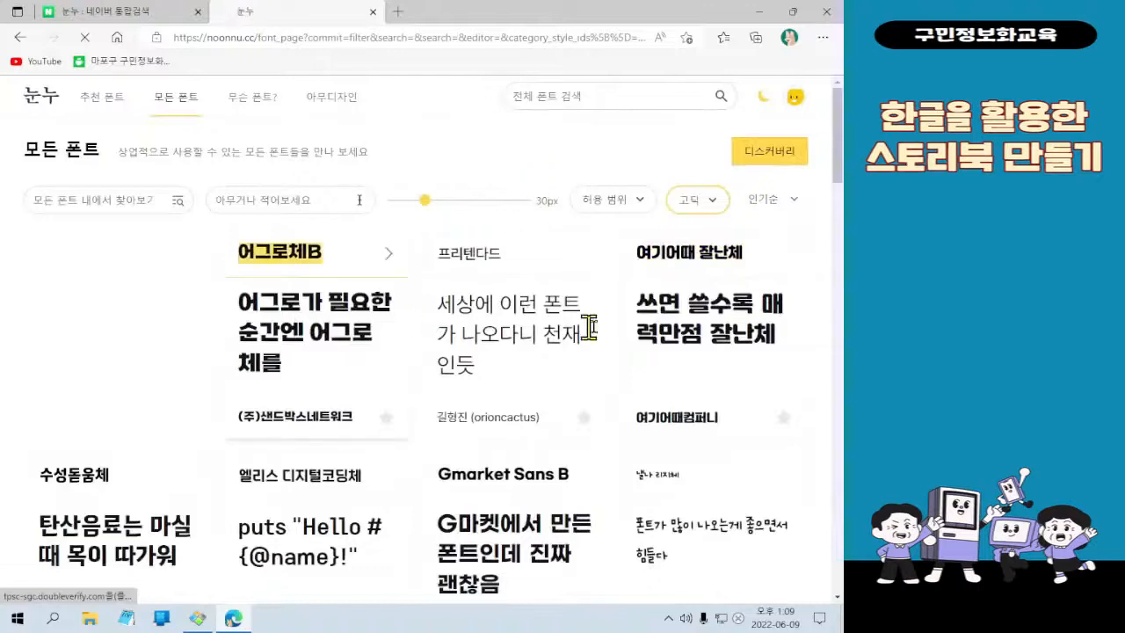
Step: Look through the 고딕 fonts and check the lettering on the finished storybook cover in the image viewer
{"action": "scroll", "coordinate": [683, 324], "scroll_direction": "down", "scroll_amount": 1}
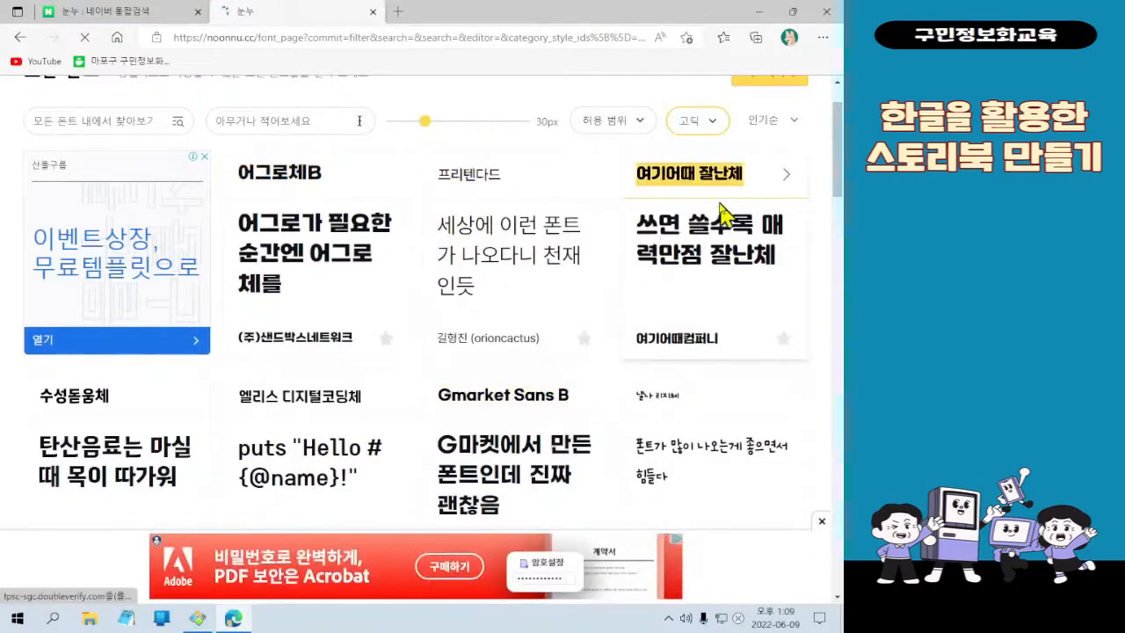
{"action": "scroll", "coordinate": [414, 334], "scroll_direction": "down", "scroll_amount": 1}
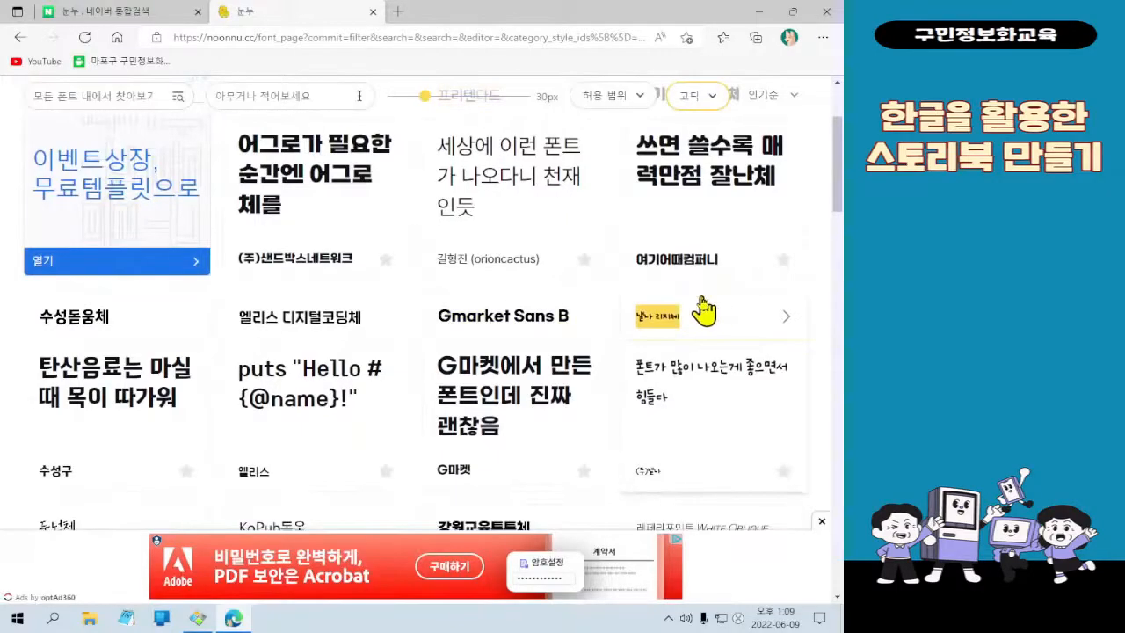
{"action": "scroll", "coordinate": [364, 356], "scroll_direction": "down", "scroll_amount": 2}
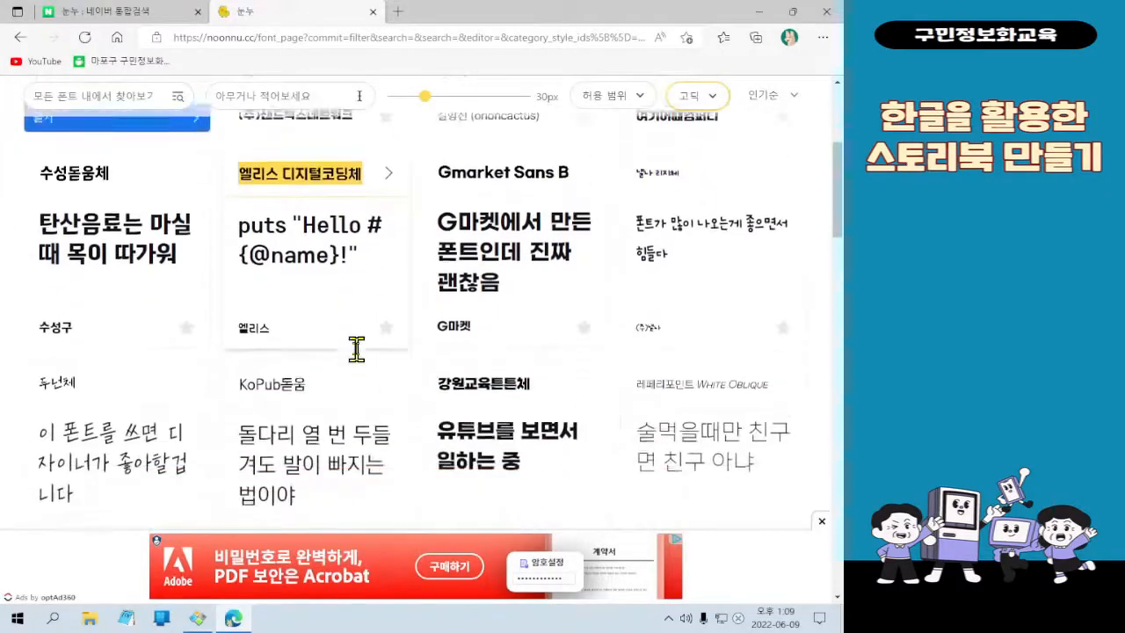
{"action": "left_click", "coordinate": [208, 618]}
{"action": "mouse_move", "coordinate": [811, 12]}
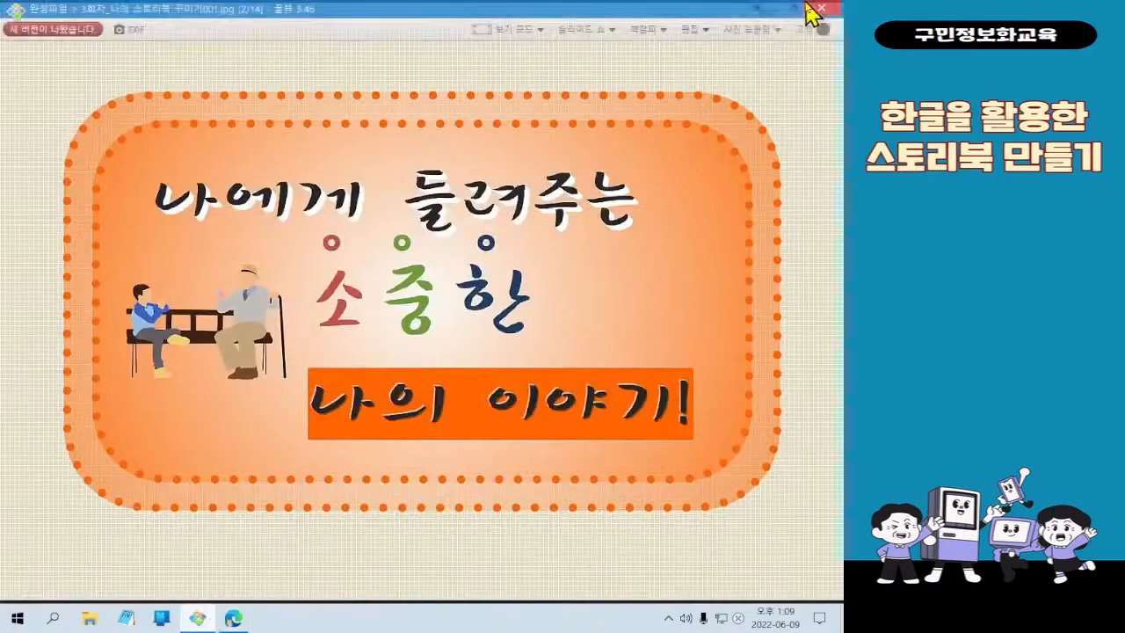
{"action": "left_click", "coordinate": [776, 9]}
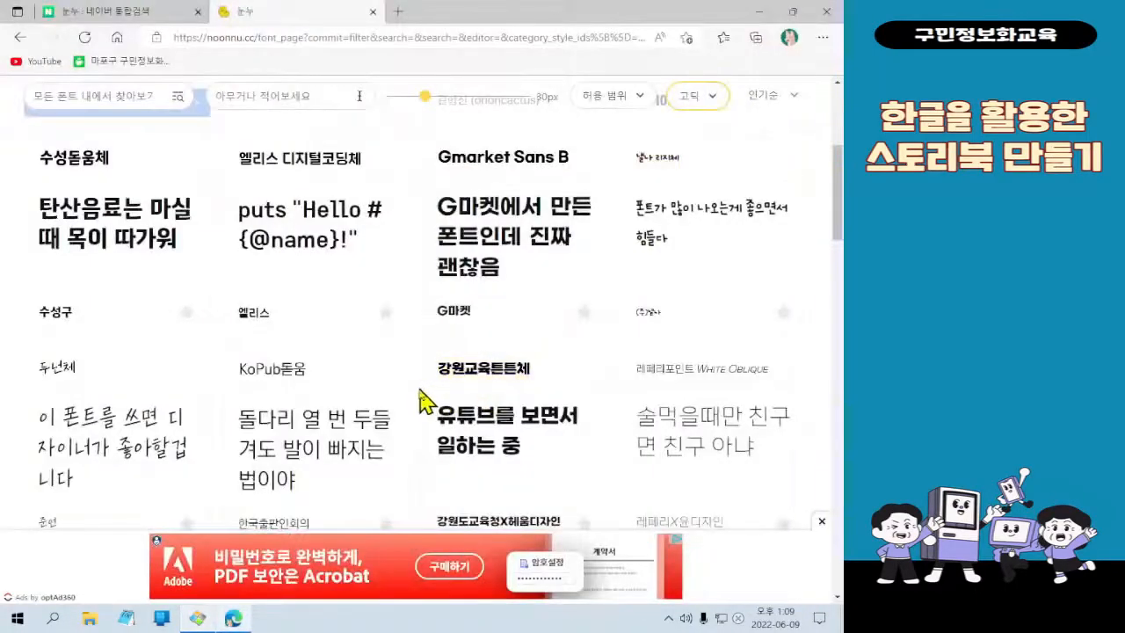
Step: Open the detail page of the 여기어때 잘난체 font from the 고딕 font list
{"action": "scroll", "coordinate": [410, 382], "scroll_direction": "up", "scroll_amount": 2}
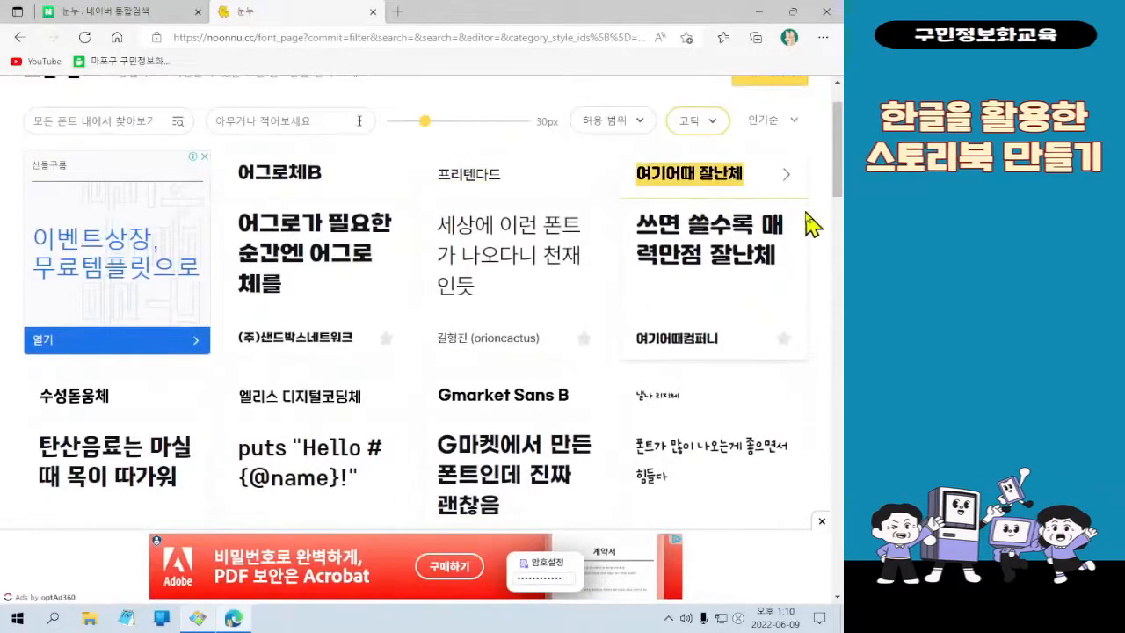
{"action": "left_click", "coordinate": [765, 209]}
{"action": "mouse_move", "coordinate": [375, 84]}
{"action": "left_mouse_down"}
{"action": "mouse_move", "coordinate": [565, 241]}
{"action": "mouse_move", "coordinate": [784, 529]}
{"action": "left_mouse_up"}
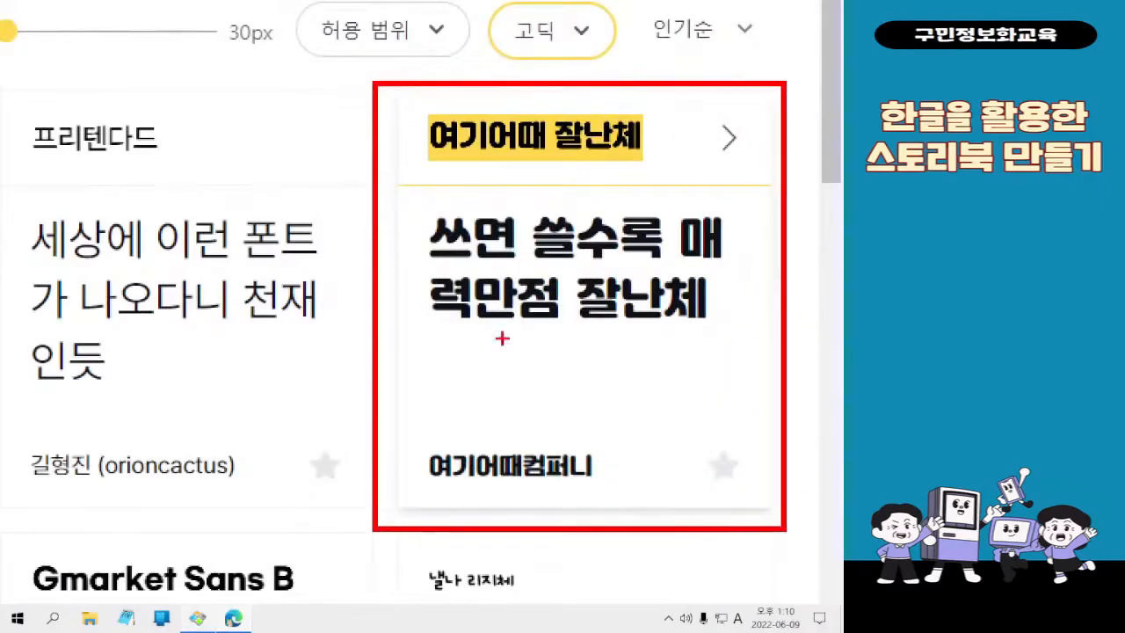
{"action": "mouse_move", "coordinate": [362, 200]}
{"action": "left_mouse_down"}
{"action": "mouse_move", "coordinate": [327, 236]}
{"action": "mouse_move", "coordinate": [60, 391]}
{"action": "left_mouse_up"}
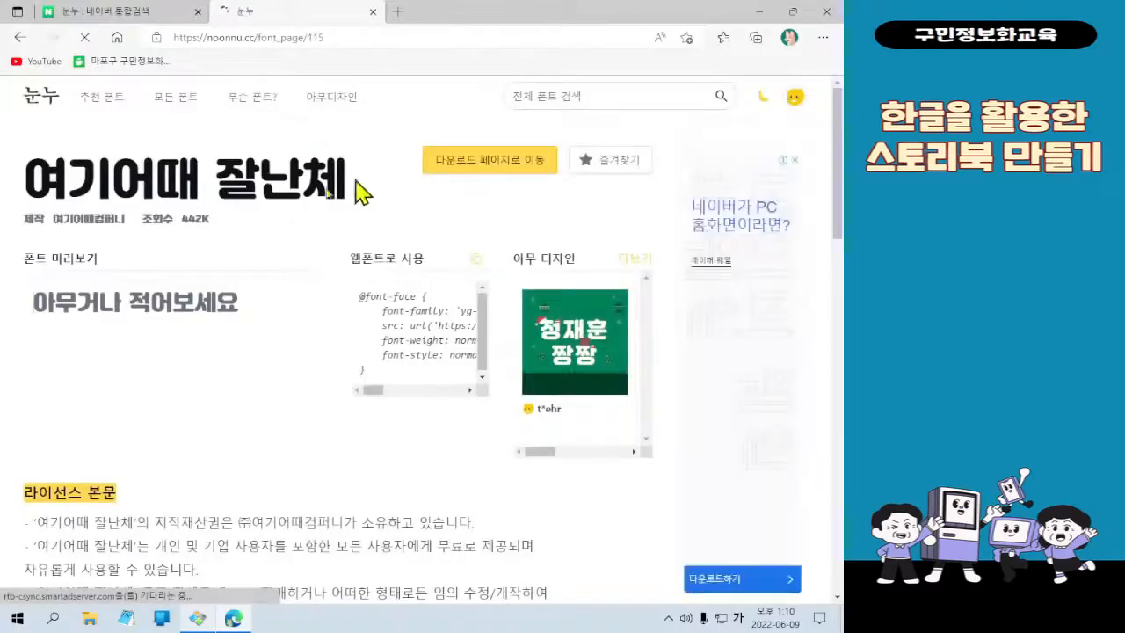
Step: Preview the 여기어때 잘난체 font with the two-line sample text "안녕하세요~" and "반갑습니다^^"
{"action": "left_click", "coordinate": [103, 312]}
{"action": "left_click", "coordinate": [103, 312]}
{"action": "key", "text": "Hangul"}
{"action": "type", "text": "DK"}
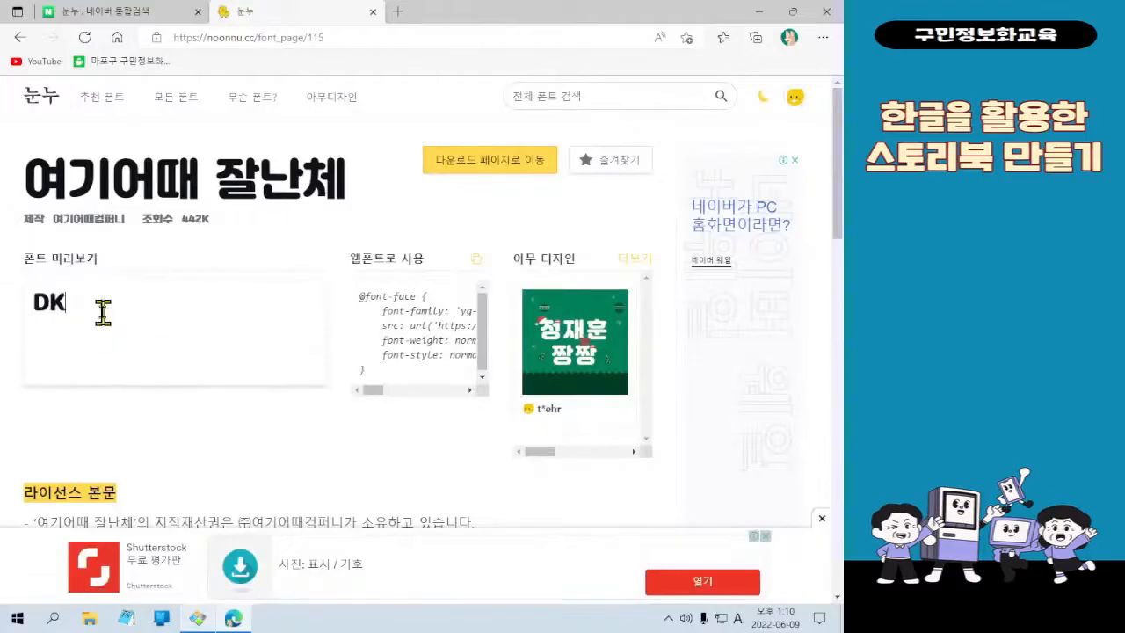
{"action": "key", "text": "BackSpace"}
{"action": "key", "text": "Hangul"}
{"action": "key", "text": "BackSpace"}
{"action": "type", "text": "안녕하세요"}
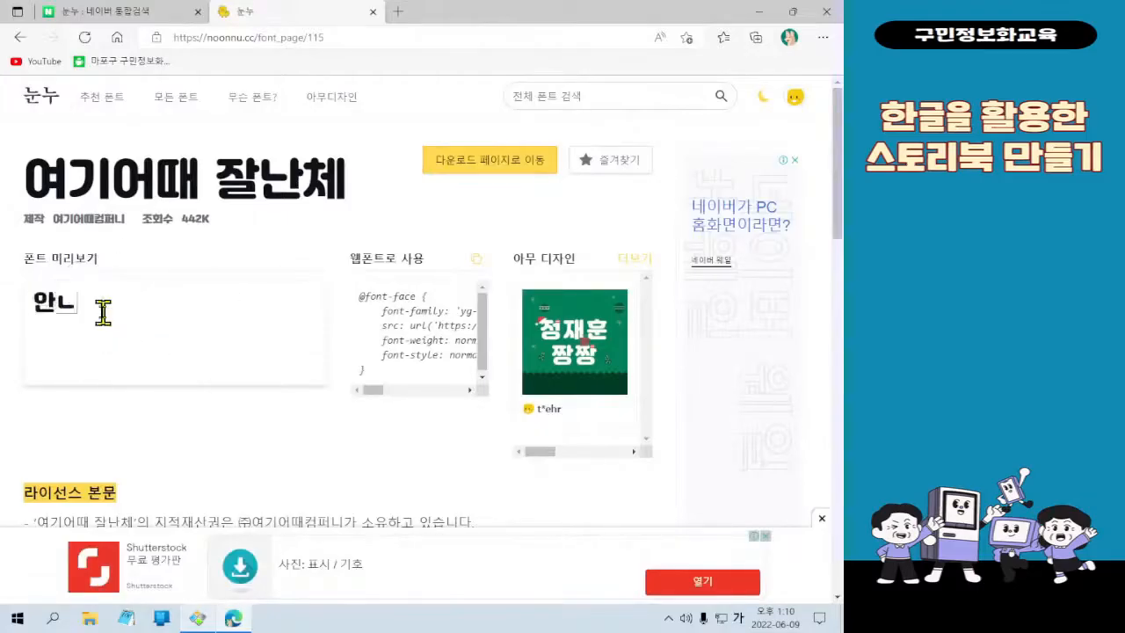
{"action": "type", "text": "~"}
{"action": "key", "text": "Return"}
{"action": "type", "text": "반갑습니"}
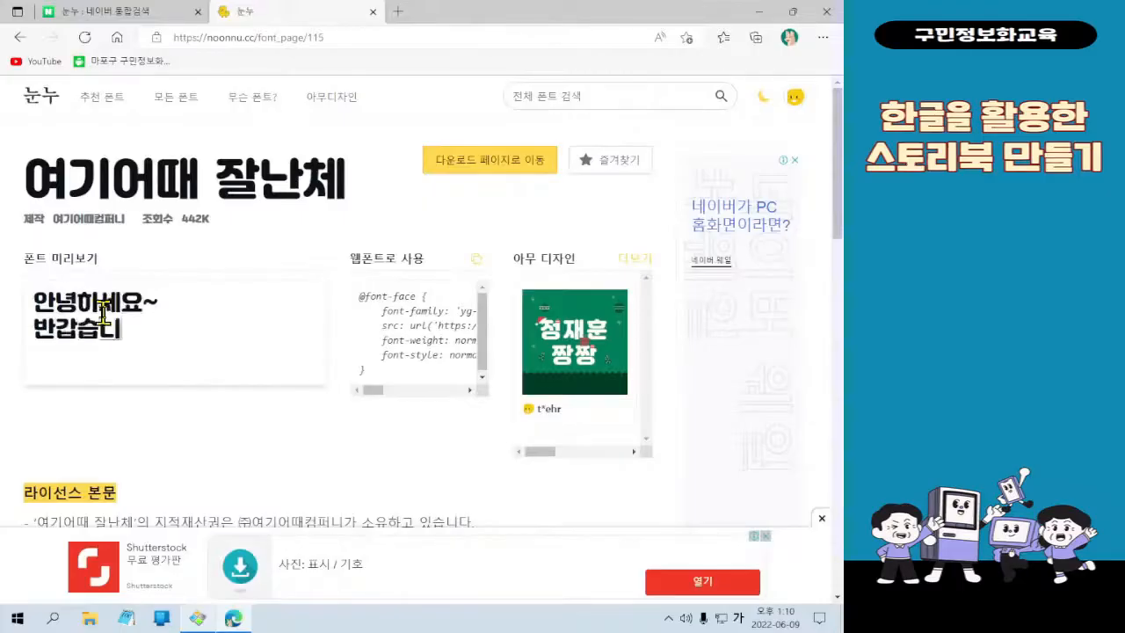
{"action": "type", "text": "다^^"}
{"action": "key", "text": "ctrl+2"}
{"action": "mouse_move", "coordinate": [5, 260]}
{"action": "left_mouse_down"}
{"action": "mouse_move", "coordinate": [151, 351]}
{"action": "mouse_move", "coordinate": [230, 368]}
{"action": "left_mouse_up"}
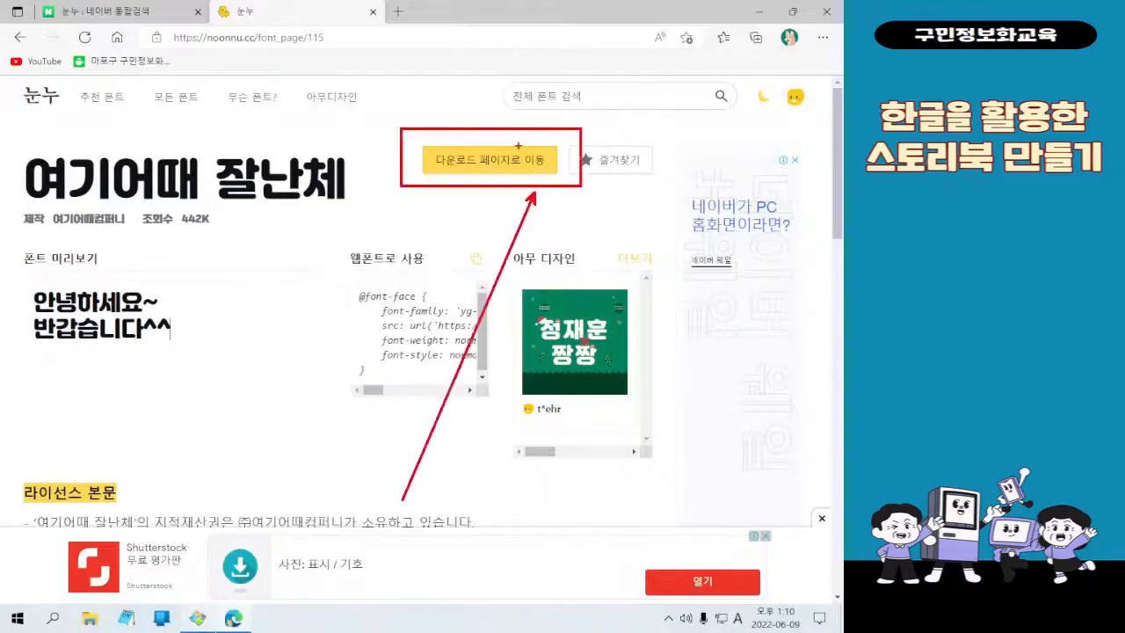
Step: Go to the 여기어때 잘난체 download site and bring up its Download section
{"action": "left_click", "coordinate": [517, 159]}
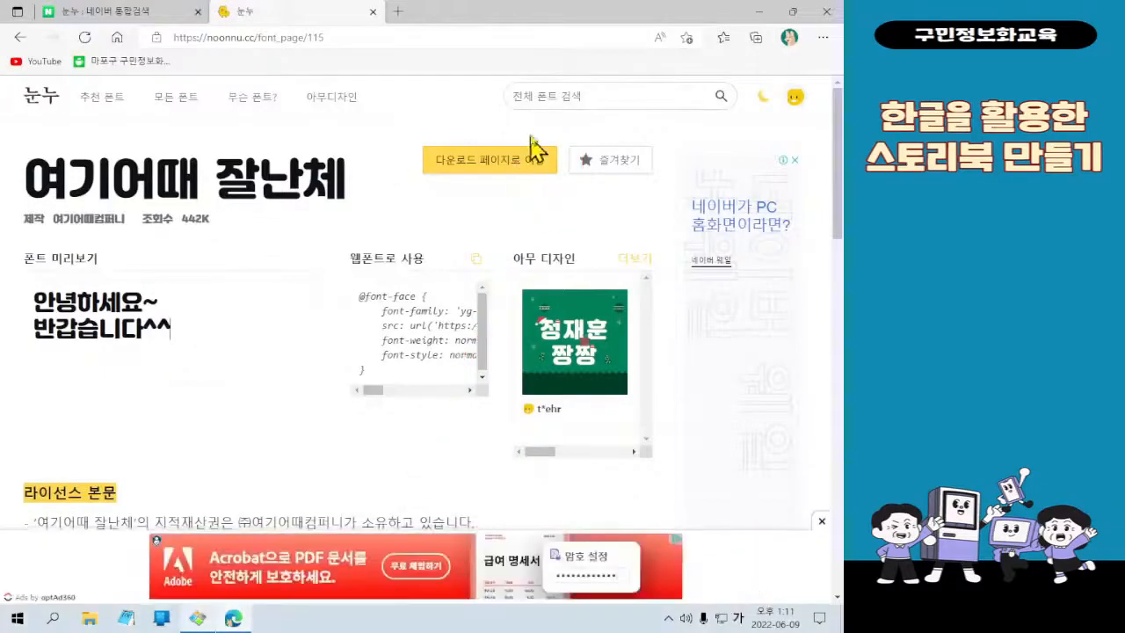
{"action": "left_click", "coordinate": [528, 163]}
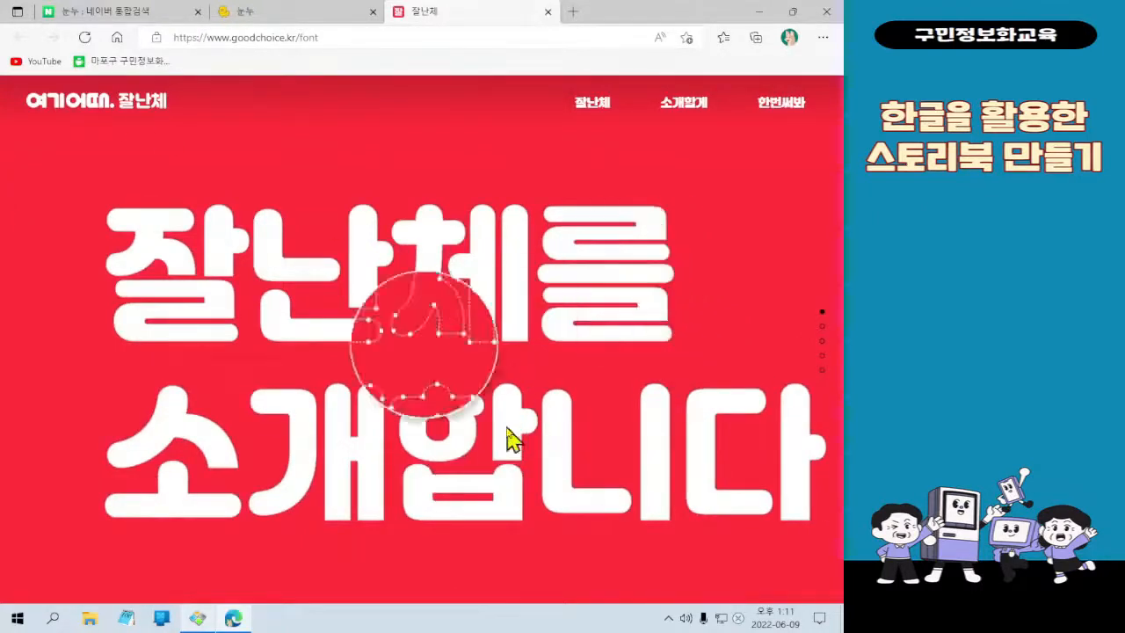
{"action": "scroll", "coordinate": [757, 211], "scroll_direction": "down", "scroll_amount": 1}
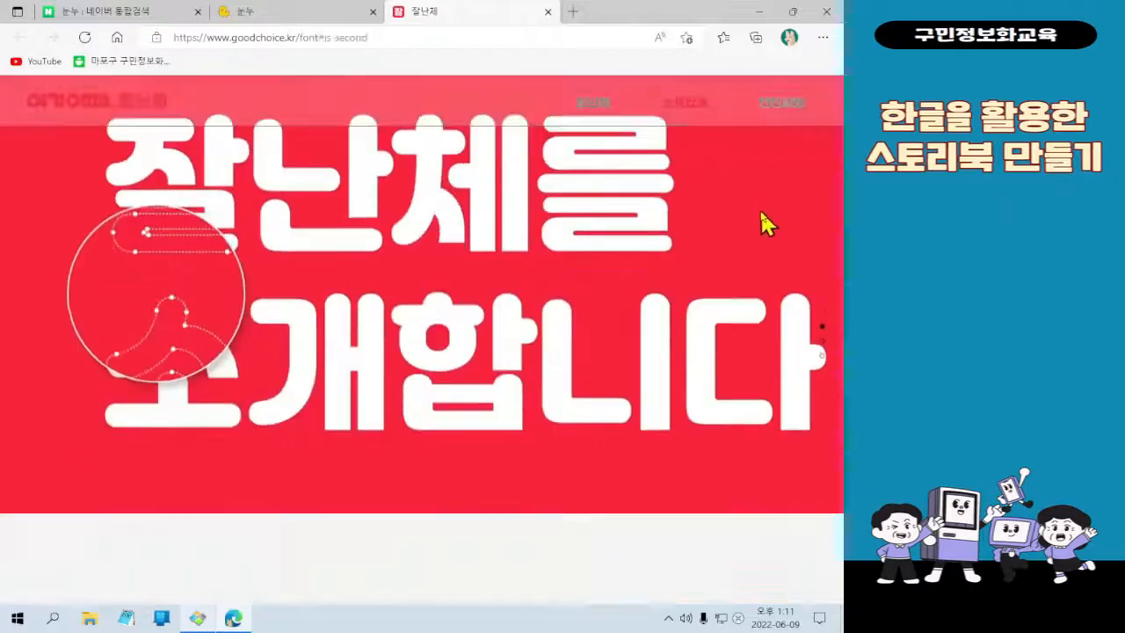
{"action": "scroll", "coordinate": [761, 213], "scroll_direction": "down", "scroll_amount": 1}
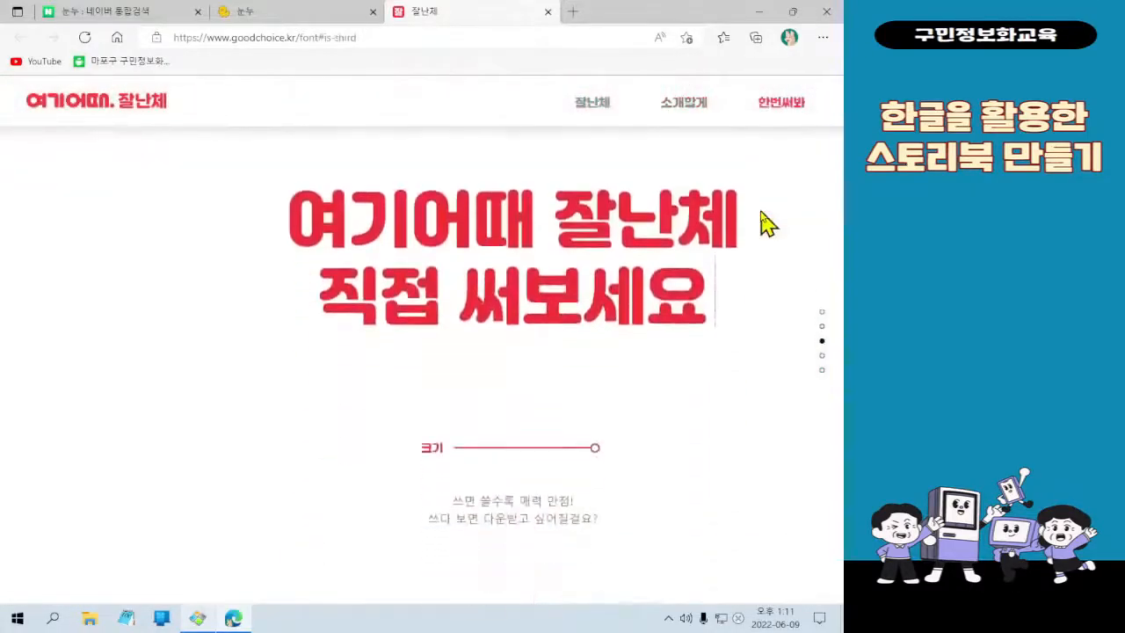
{"action": "scroll", "coordinate": [650, 379], "scroll_direction": "down", "scroll_amount": 1}
{"action": "scroll", "coordinate": [637, 400], "scroll_direction": "down", "scroll_amount": 1}
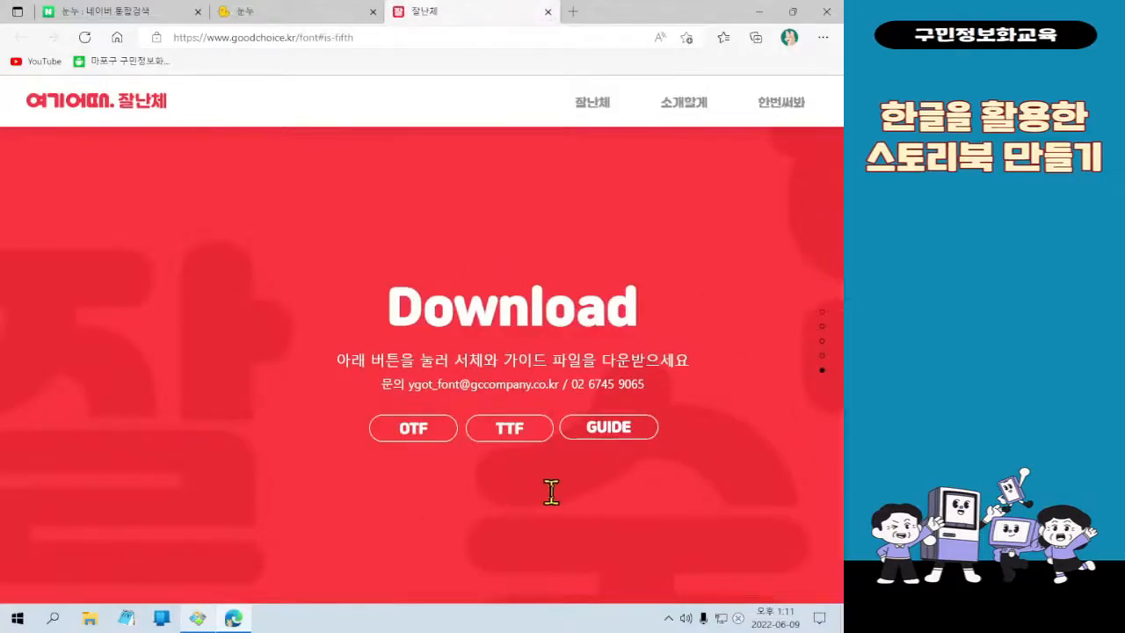
Step: Download the TTF version of the 여기어때 잘난체 font
{"action": "key", "text": "F11"}
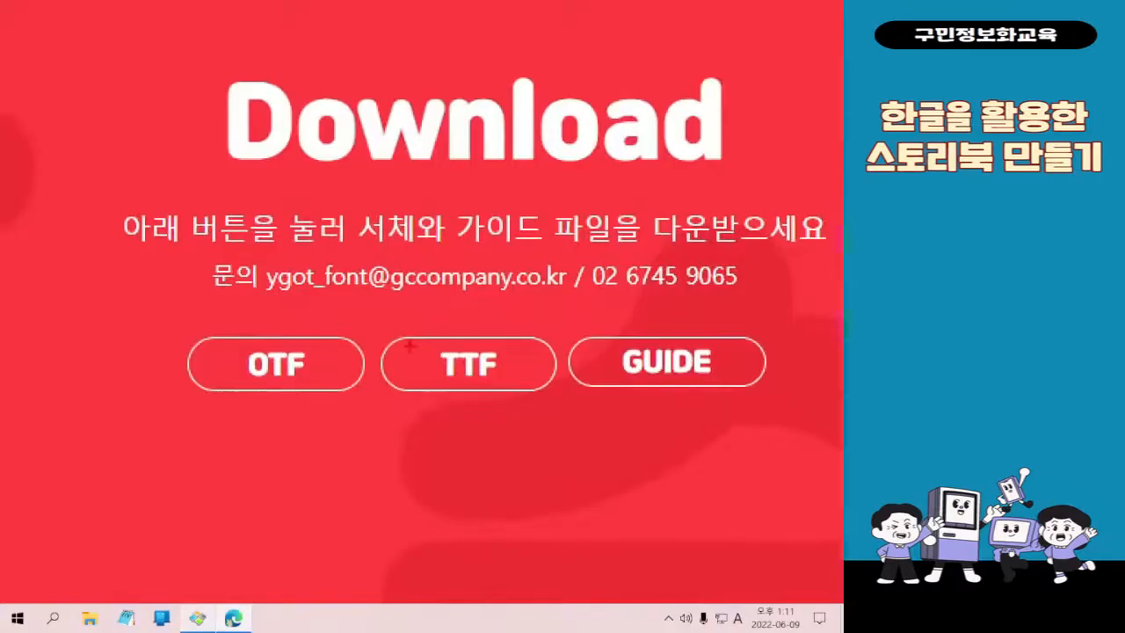
{"action": "mouse_move", "coordinate": [372, 313]}
{"action": "left_mouse_down"}
{"action": "mouse_move", "coordinate": [553, 424]}
{"action": "mouse_move", "coordinate": [397, 603]}
{"action": "left_mouse_up"}
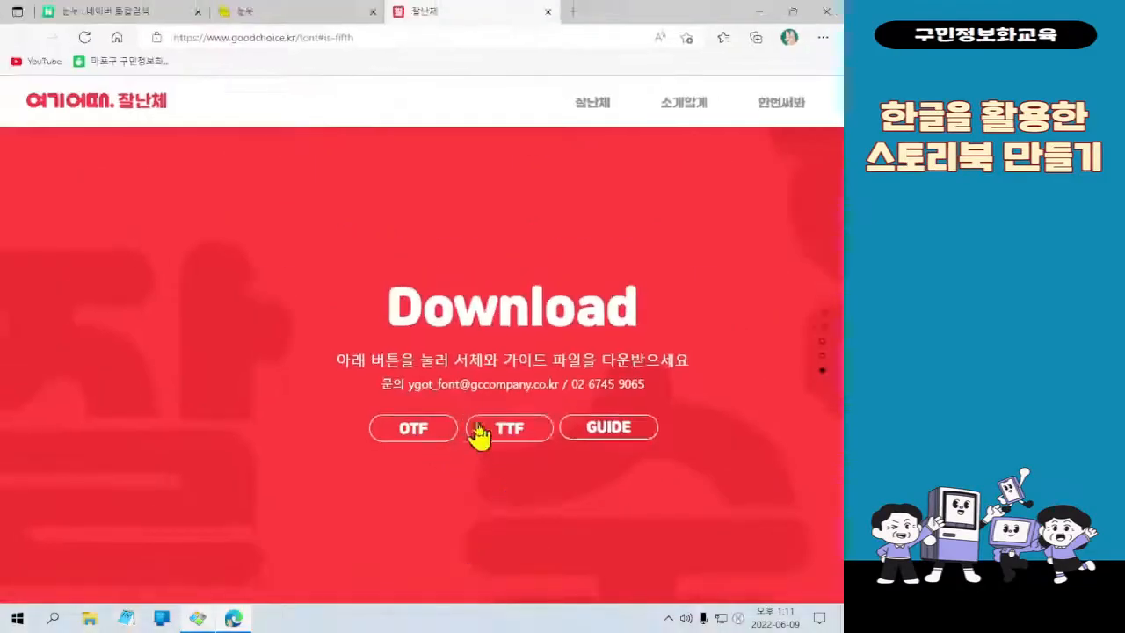
{"action": "left_click", "coordinate": [492, 429]}
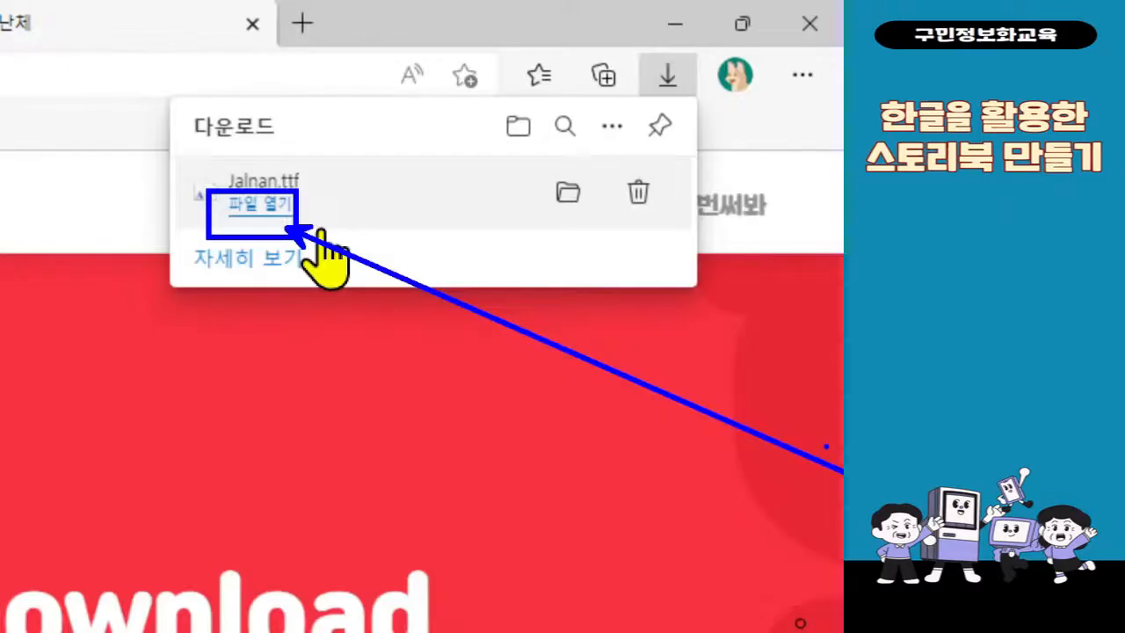
{"action": "key", "text": "Escape"}
{"action": "key", "text": "ctrl+4"}
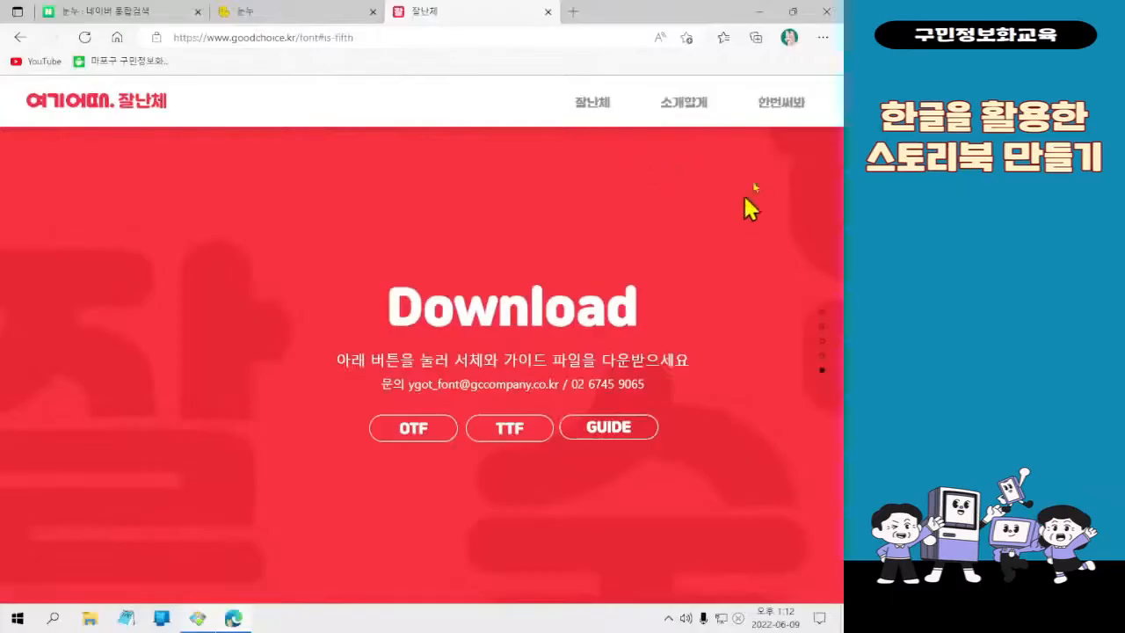
Step: Open the downloaded Jalnan.ttf from the browser's download list, install the font and close the font viewer
{"action": "left_click", "coordinate": [823, 37]}
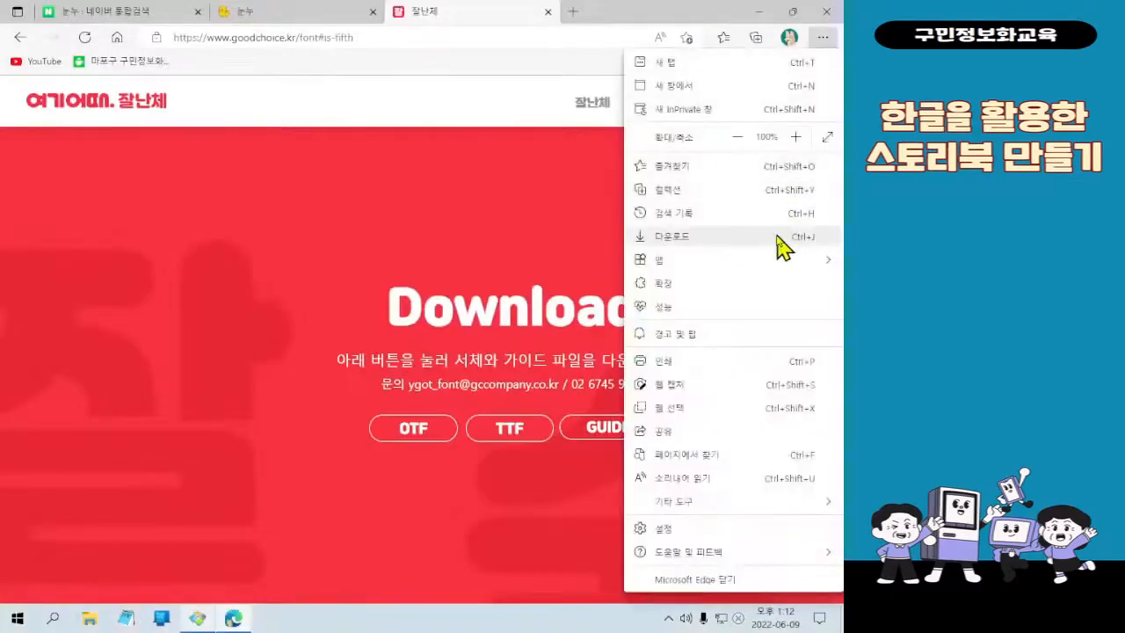
{"action": "left_click", "coordinate": [782, 247]}
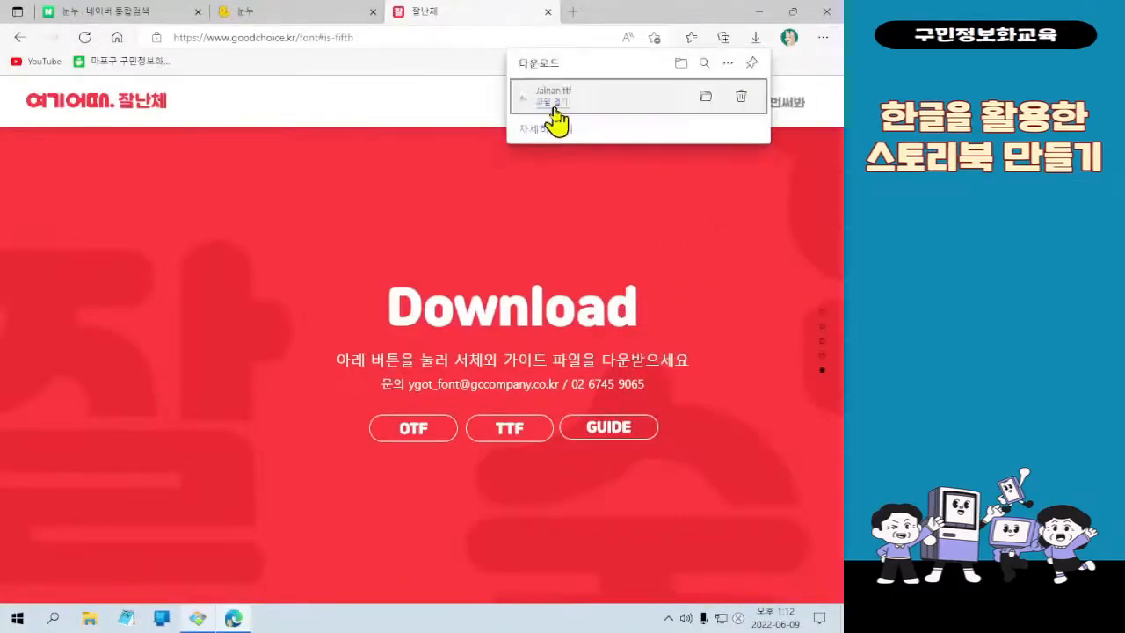
{"action": "left_click", "coordinate": [554, 103]}
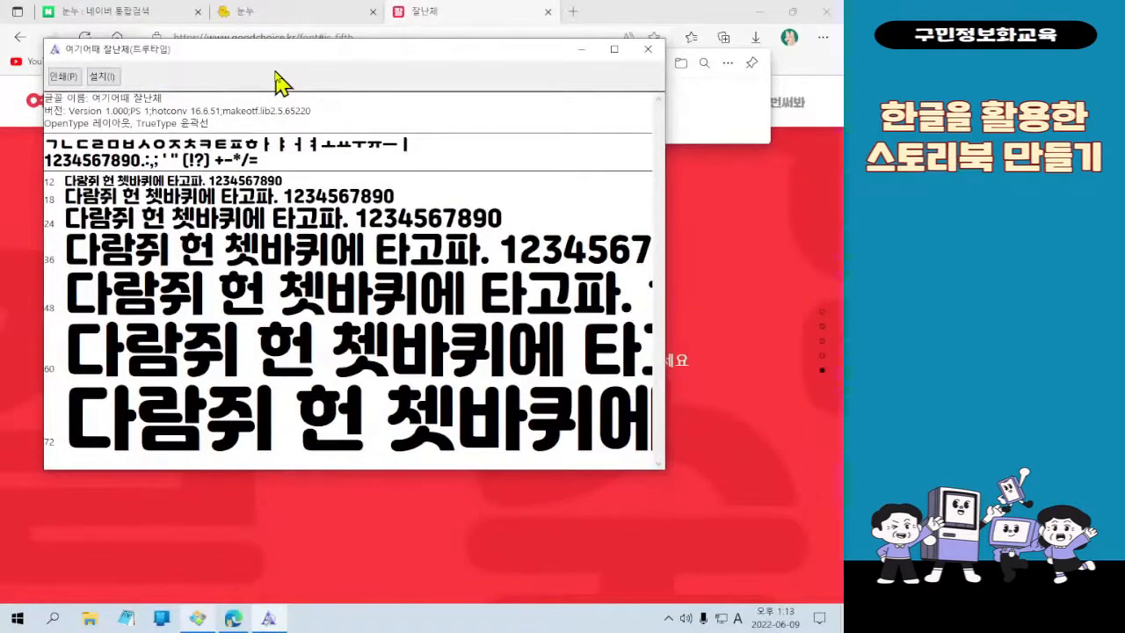
{"action": "left_click", "coordinate": [102, 75]}
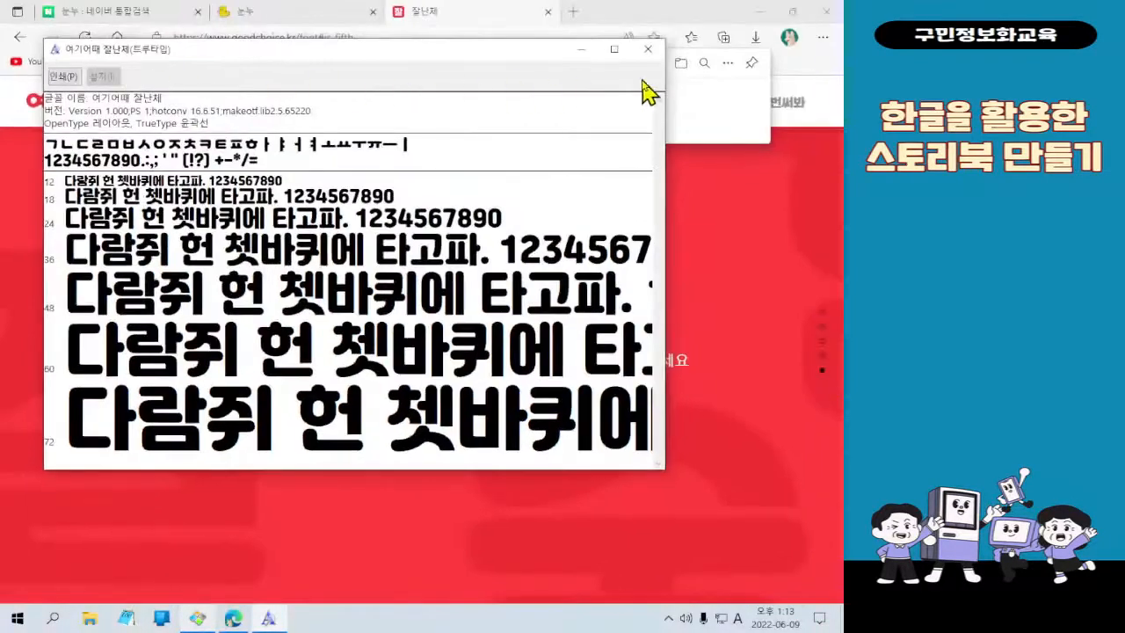
{"action": "left_click", "coordinate": [648, 51]}
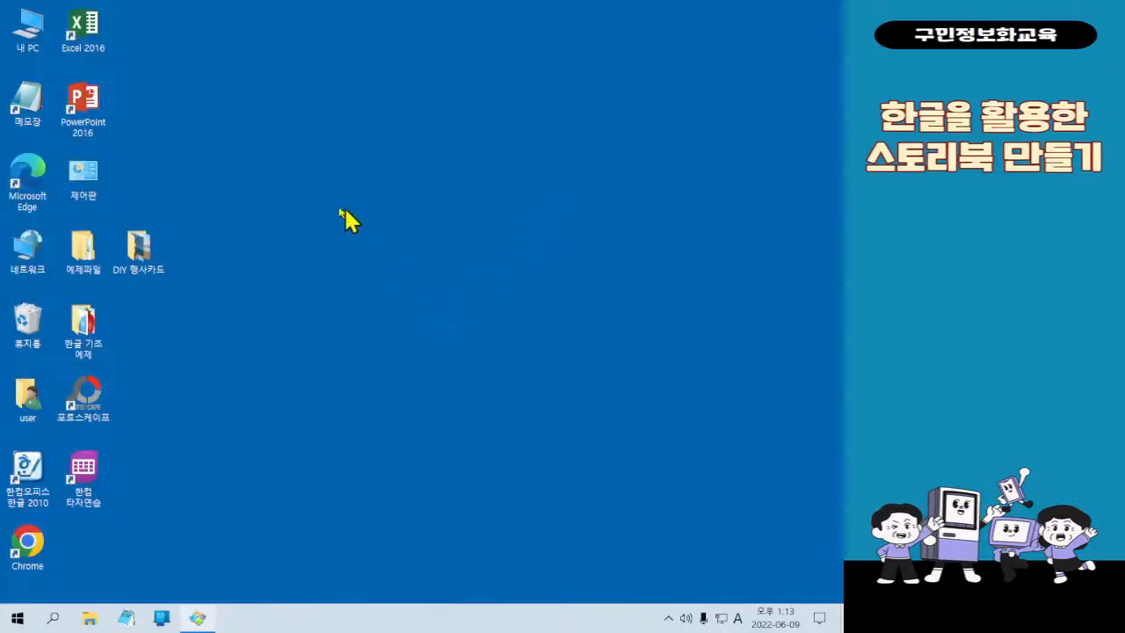
Step: Switch to File Explorer and open the 다운로드 folder to locate the Jalnan font file
{"action": "scroll", "coordinate": [49, 66], "scroll_direction": "up", "scroll_amount": 5, "text": "ctrl"}
{"action": "key", "text": "super+e"}
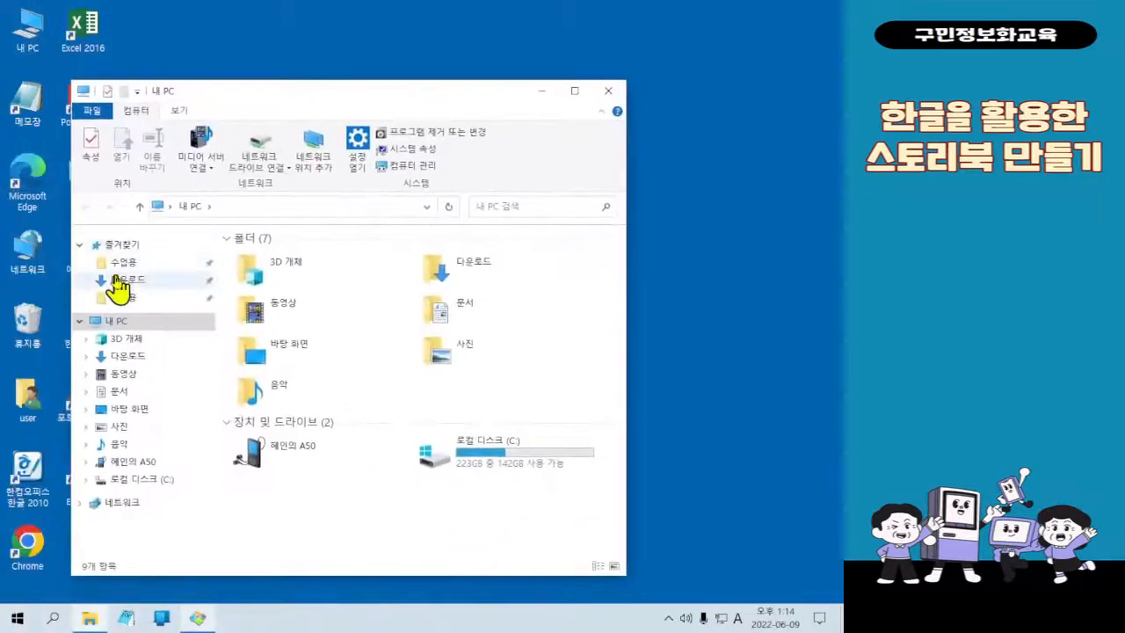
{"action": "left_click", "coordinate": [123, 280]}
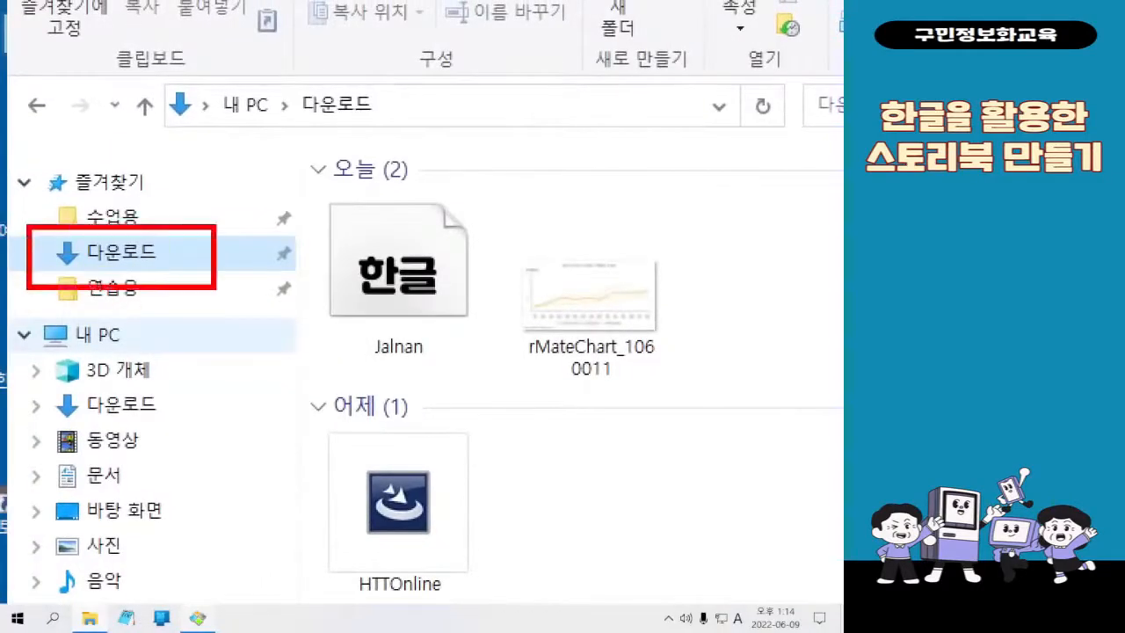
{"action": "left_click_drag", "start_coordinate": [303, 158], "coordinate": [492, 379]}
{"action": "left_click_drag", "start_coordinate": [283, 334], "coordinate": [215, 286]}
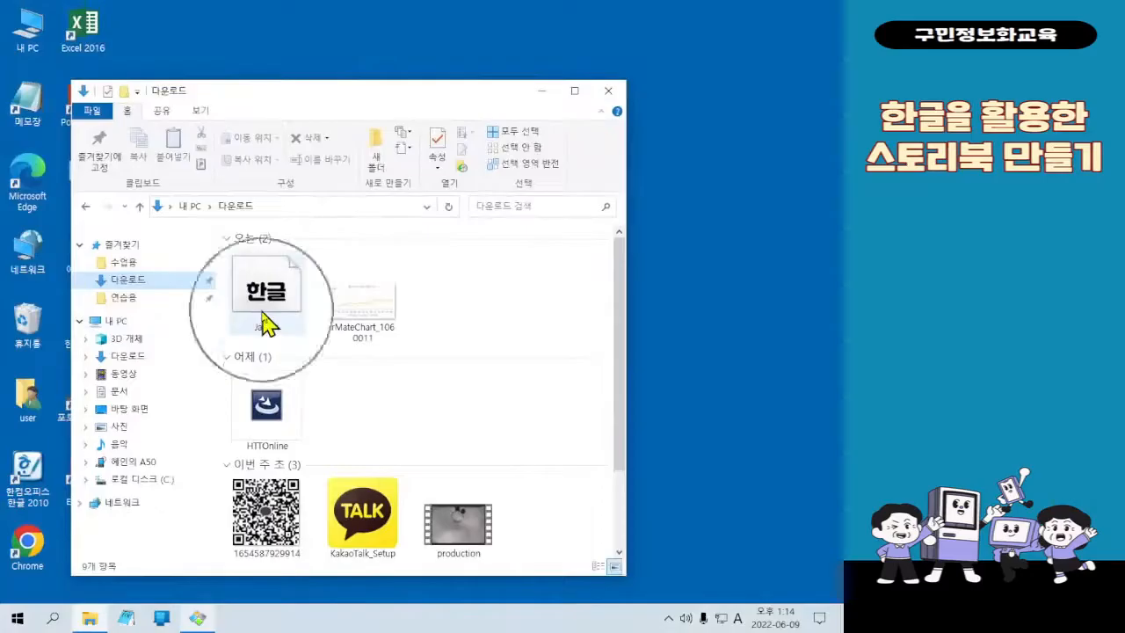
Step: View the Jalnan font file in the font viewer, and close both the viewer and the 다운로드 folder window
{"action": "double_click", "coordinate": [267, 299]}
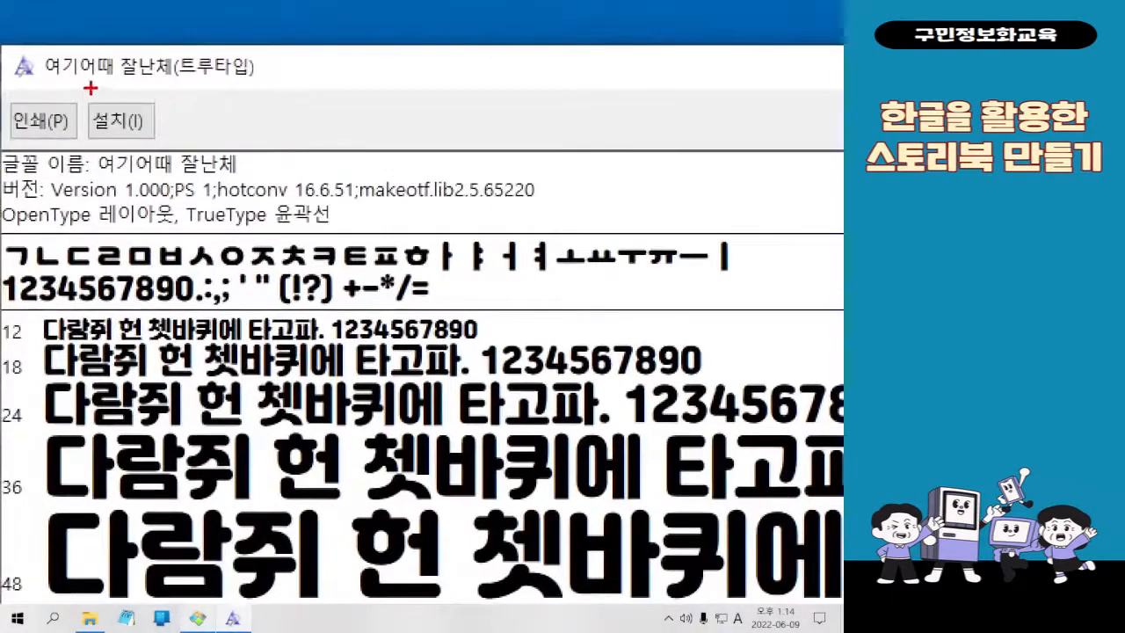
{"action": "left_click_drag", "start_coordinate": [91, 88], "coordinate": [189, 156]}
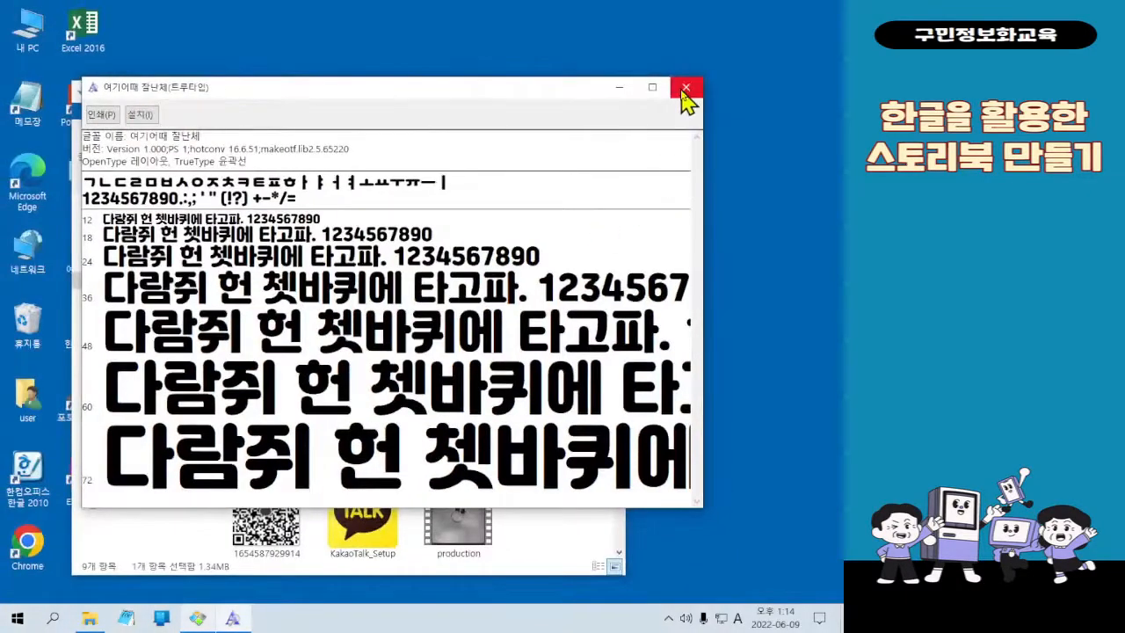
{"action": "left_click", "coordinate": [680, 94]}
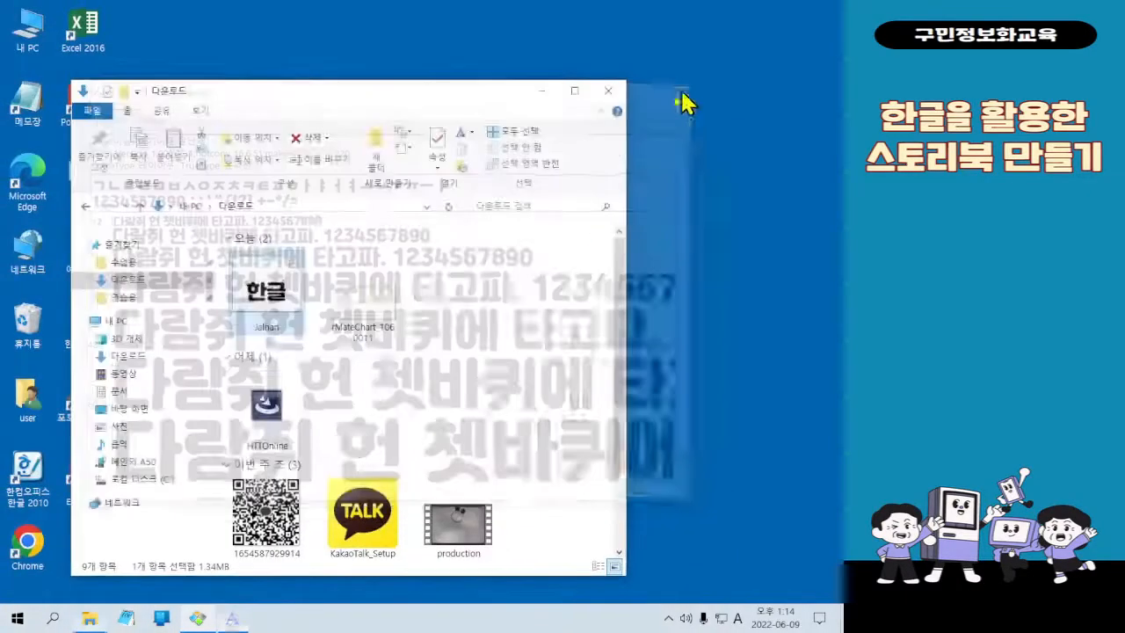
{"action": "left_click", "coordinate": [607, 92]}
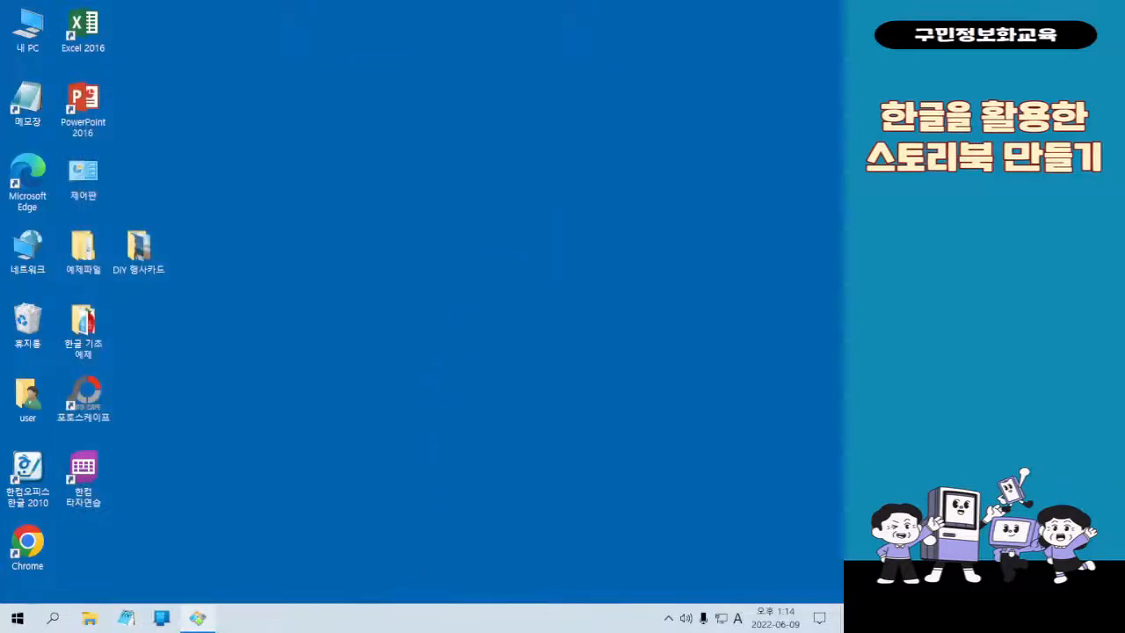
Step: Launch 한컴오피스 한글 2010 from the desktop
{"action": "key", "text": "Hangul"}
{"action": "key", "text": "ctrl+1"}
{"action": "left_click", "coordinate": [38, 359]}
{"action": "mouse_move", "coordinate": [2, 289]}
{"action": "left_mouse_down"}
{"action": "mouse_move", "coordinate": [120, 486]}
{"action": "mouse_move", "coordinate": [110, 471]}
{"action": "mouse_move", "coordinate": [547, 292]}
{"action": "left_mouse_up"}
{"action": "left_click_drag", "start_coordinate": [111, 452], "coordinate": [111, 452]}
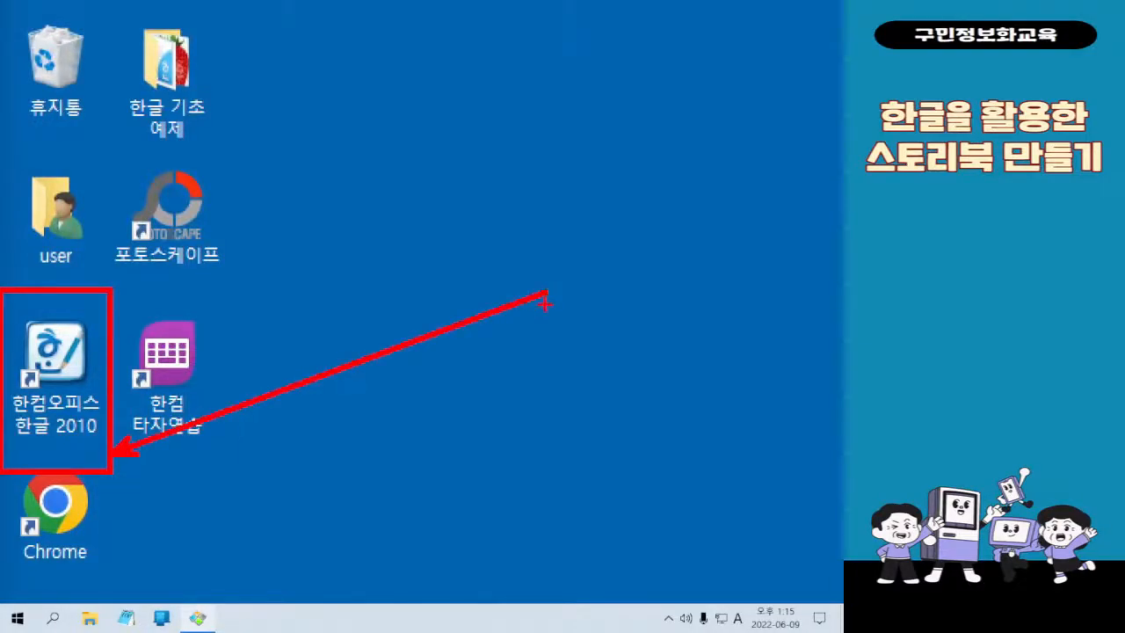
{"action": "key", "text": "Escape"}
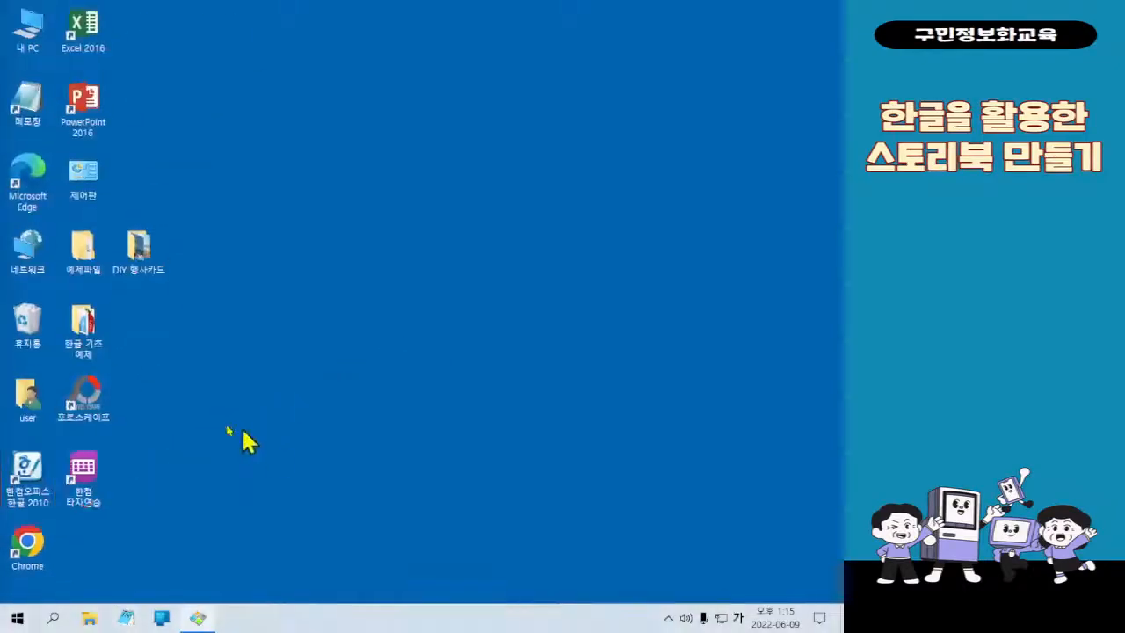
{"action": "double_click", "coordinate": [30, 478]}
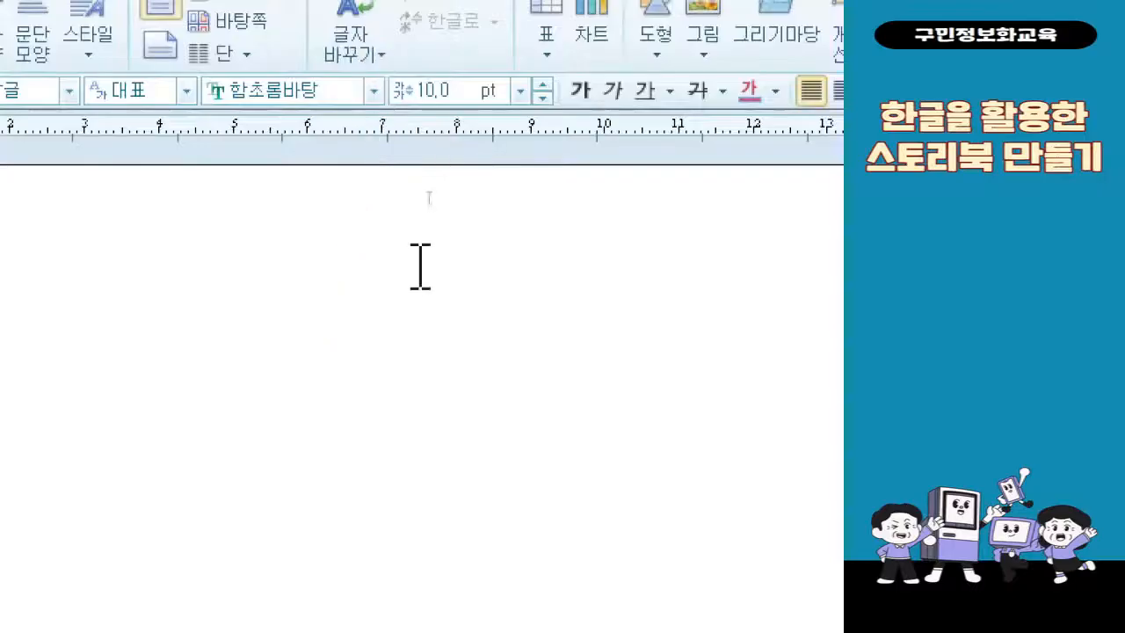
Step: Look through the document's available fonts to locate 여기어때 잘난체
{"action": "left_click", "coordinate": [374, 91]}
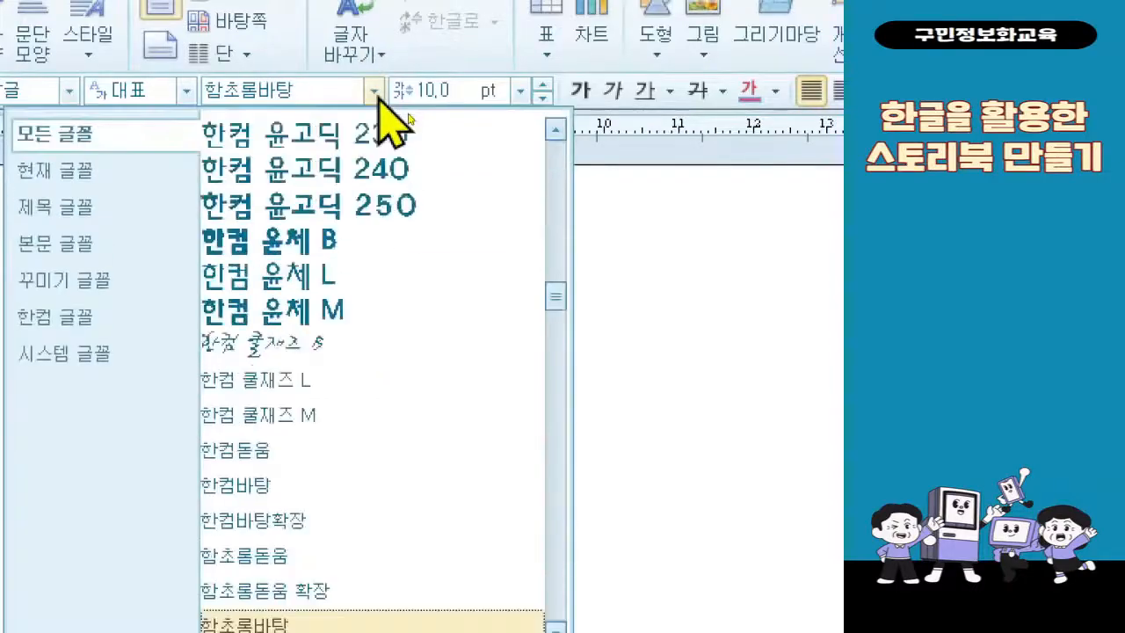
{"action": "scroll", "coordinate": [435, 474], "scroll_direction": "up", "scroll_amount": 2}
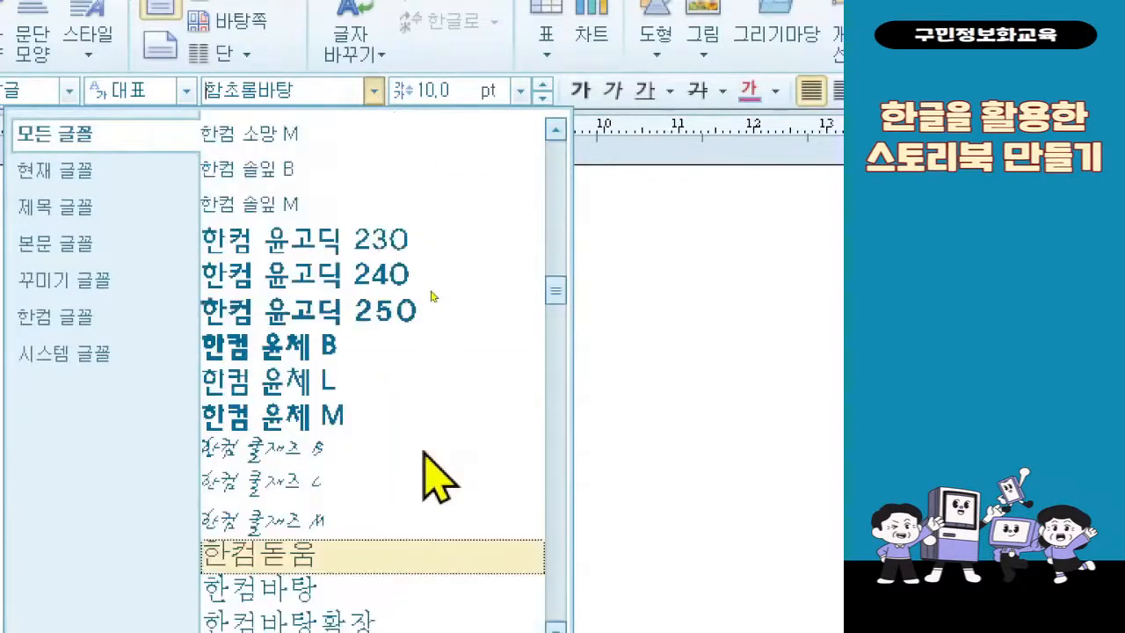
{"action": "scroll", "coordinate": [435, 474], "scroll_direction": "up", "scroll_amount": 4}
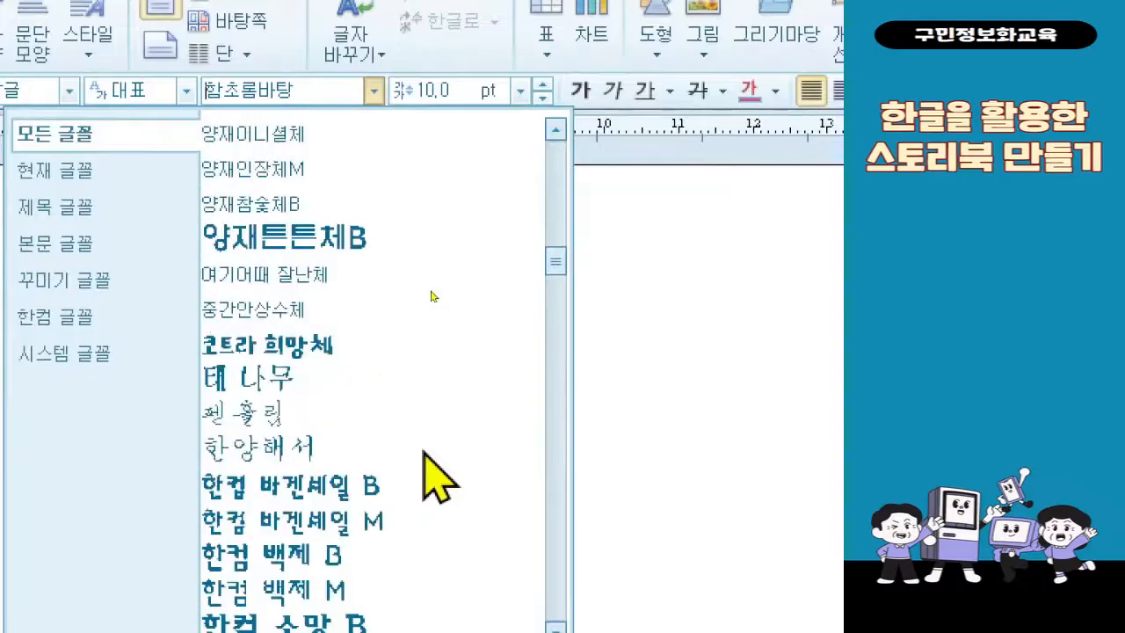
{"action": "scroll", "coordinate": [435, 475], "scroll_direction": "up", "scroll_amount": 1}
{"action": "scroll", "coordinate": [435, 475], "scroll_direction": "up", "scroll_amount": 3}
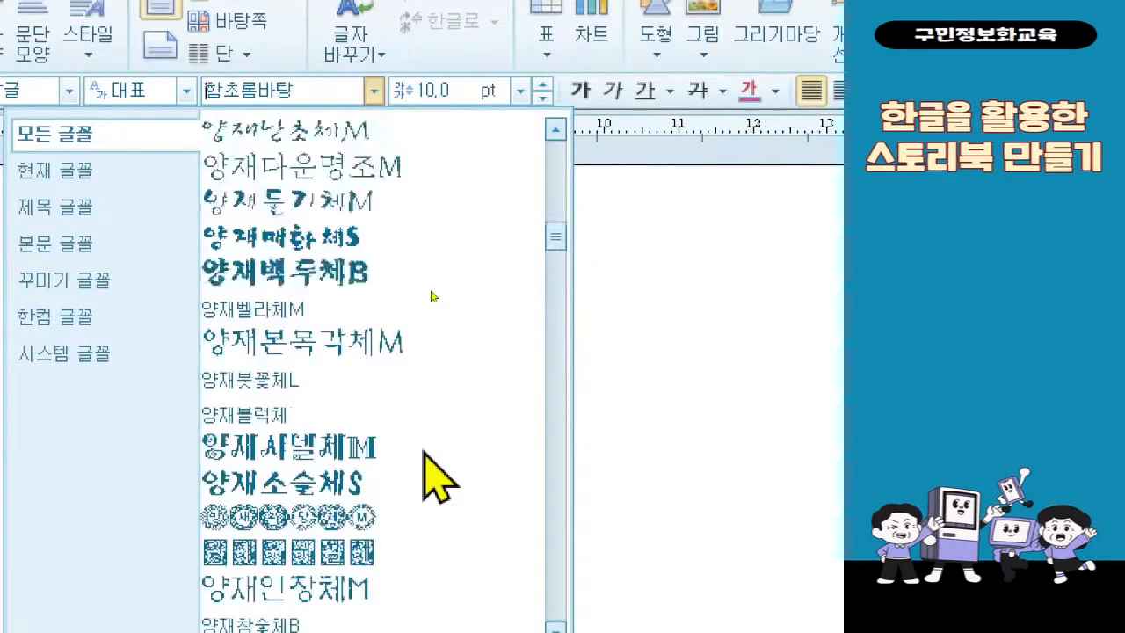
{"action": "scroll", "coordinate": [425, 455], "scroll_direction": "up", "scroll_amount": 4}
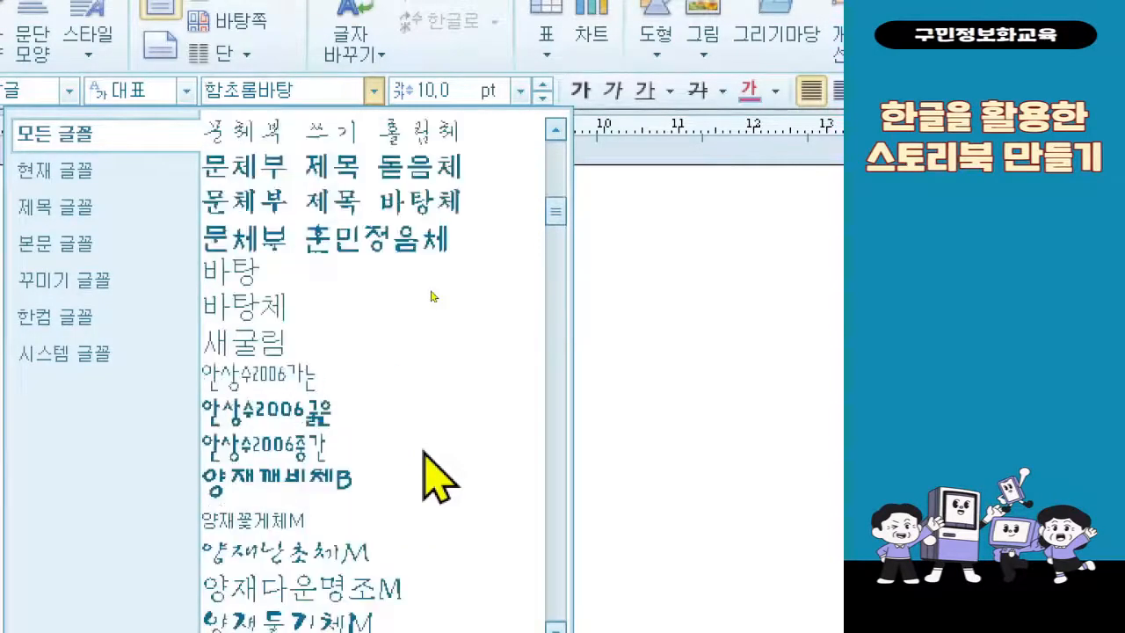
{"action": "scroll", "coordinate": [425, 455], "scroll_direction": "down", "scroll_amount": 5}
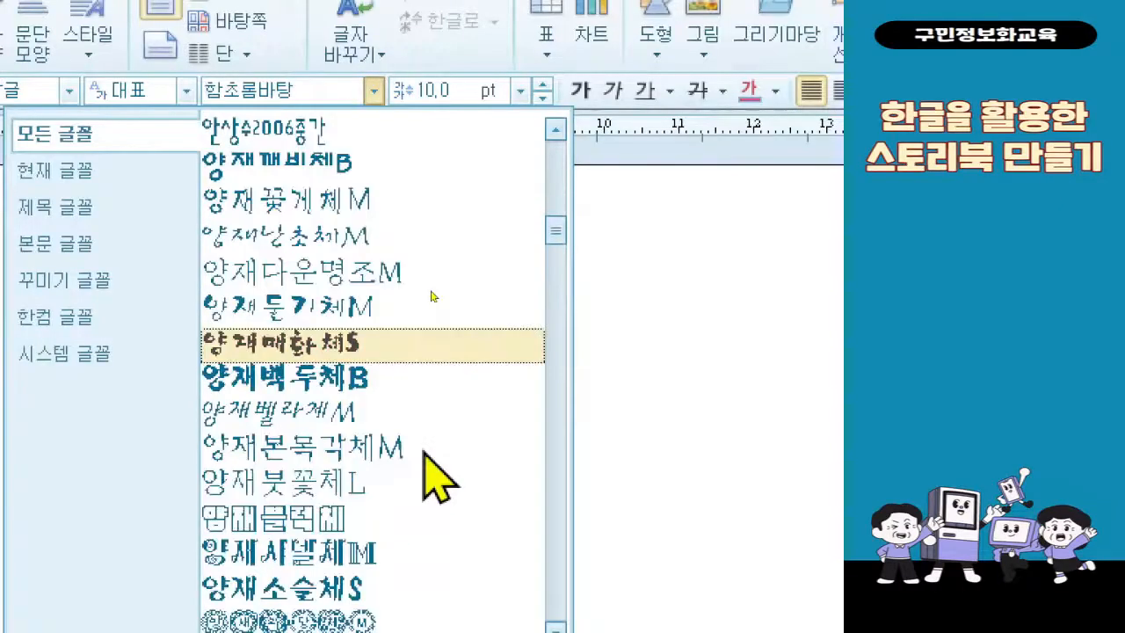
{"action": "scroll", "coordinate": [424, 455], "scroll_direction": "down", "scroll_amount": 1}
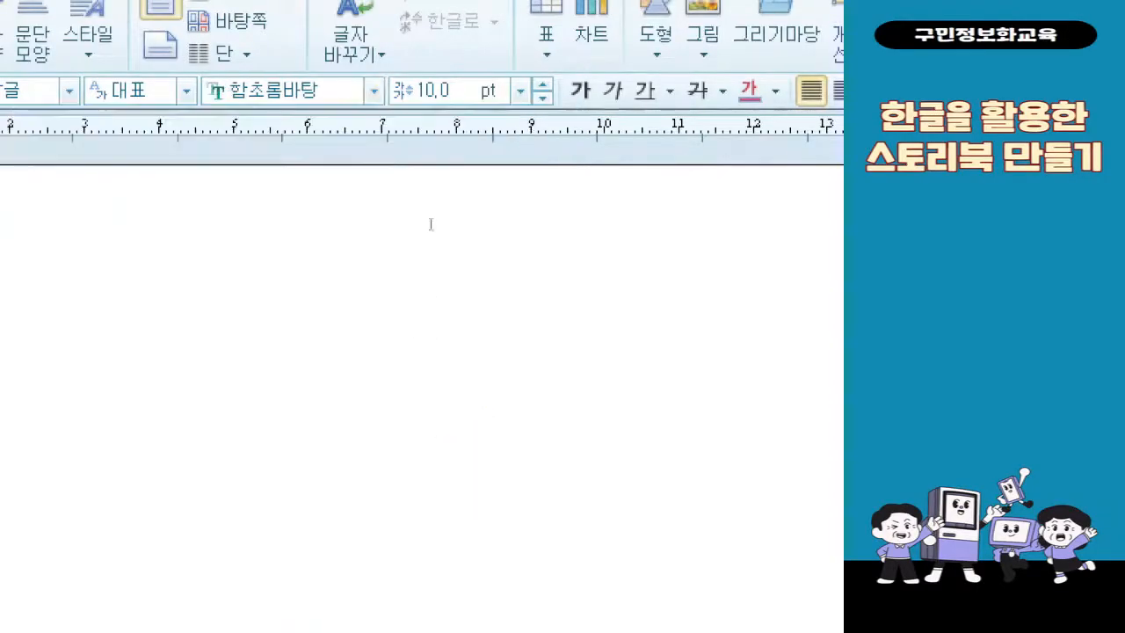
Step: Set the document font to 여기어때 잘난체, and minimize the storybook cover image to return to the blank document
{"action": "left_click", "coordinate": [406, 110]}
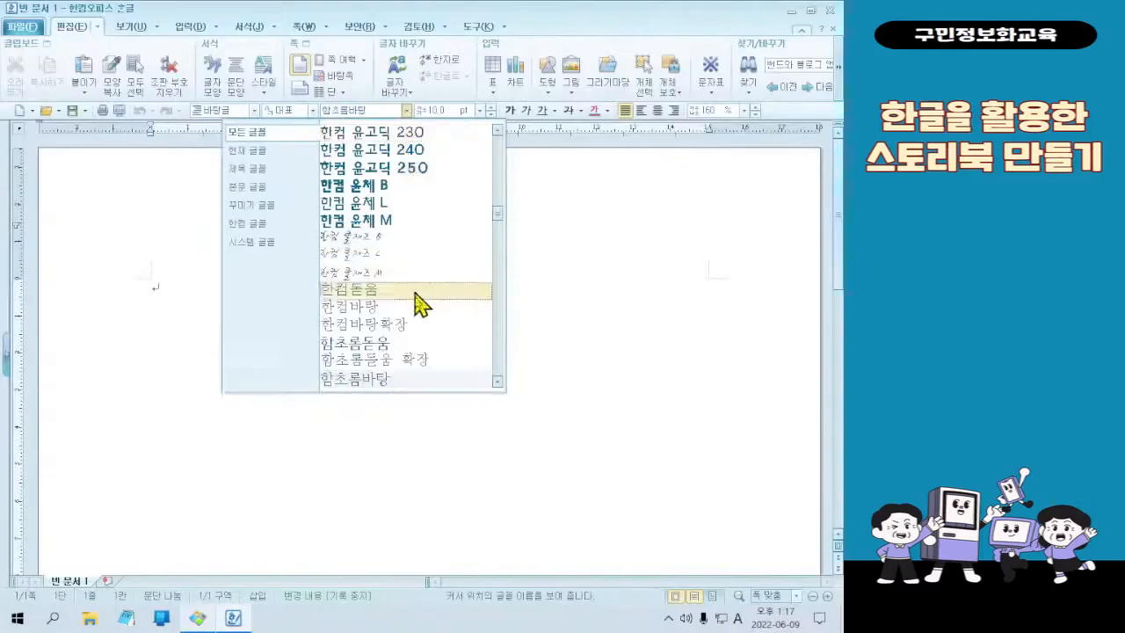
{"action": "scroll", "coordinate": [420, 321], "scroll_direction": "down", "scroll_amount": 3}
{"action": "scroll", "coordinate": [421, 307], "scroll_direction": "up", "scroll_amount": 10}
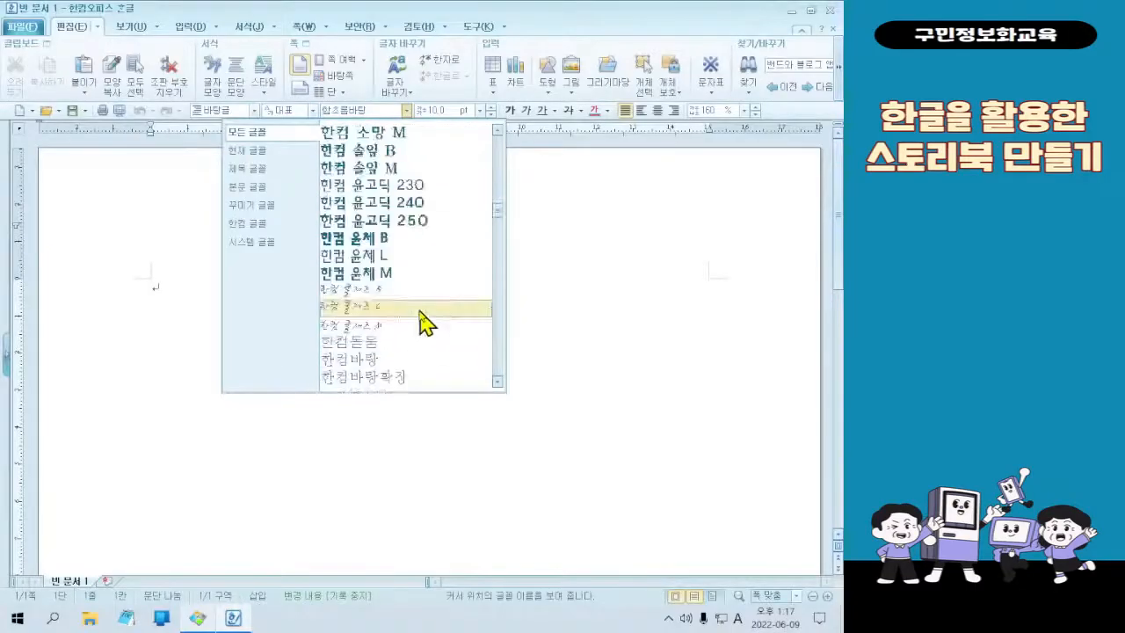
{"action": "left_click", "coordinate": [427, 255]}
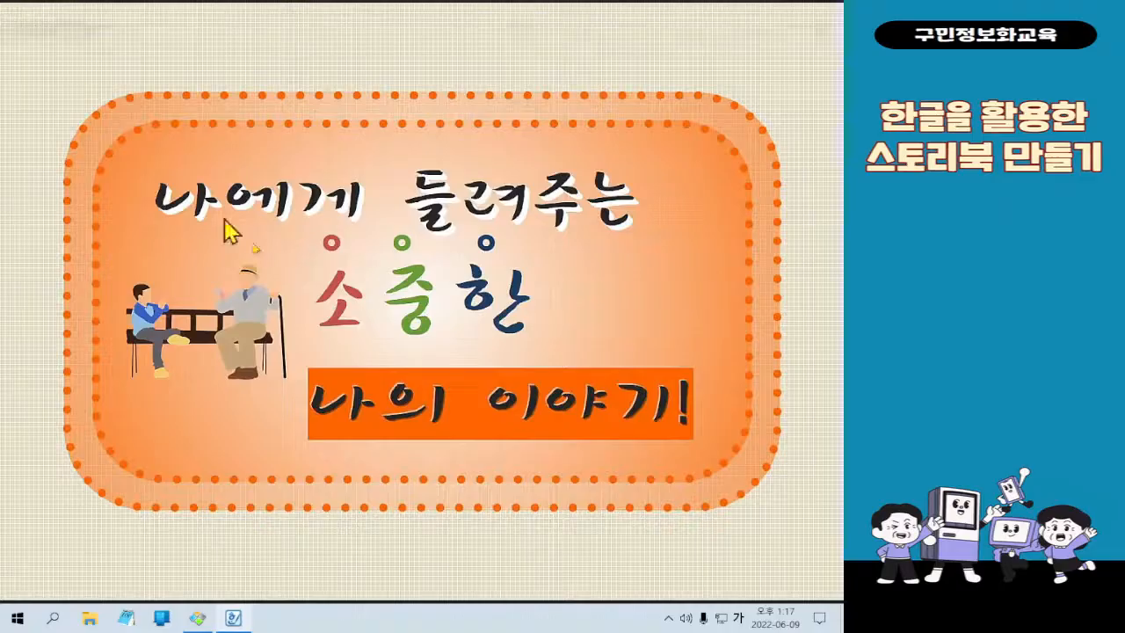
{"action": "left_click", "coordinate": [781, 7]}
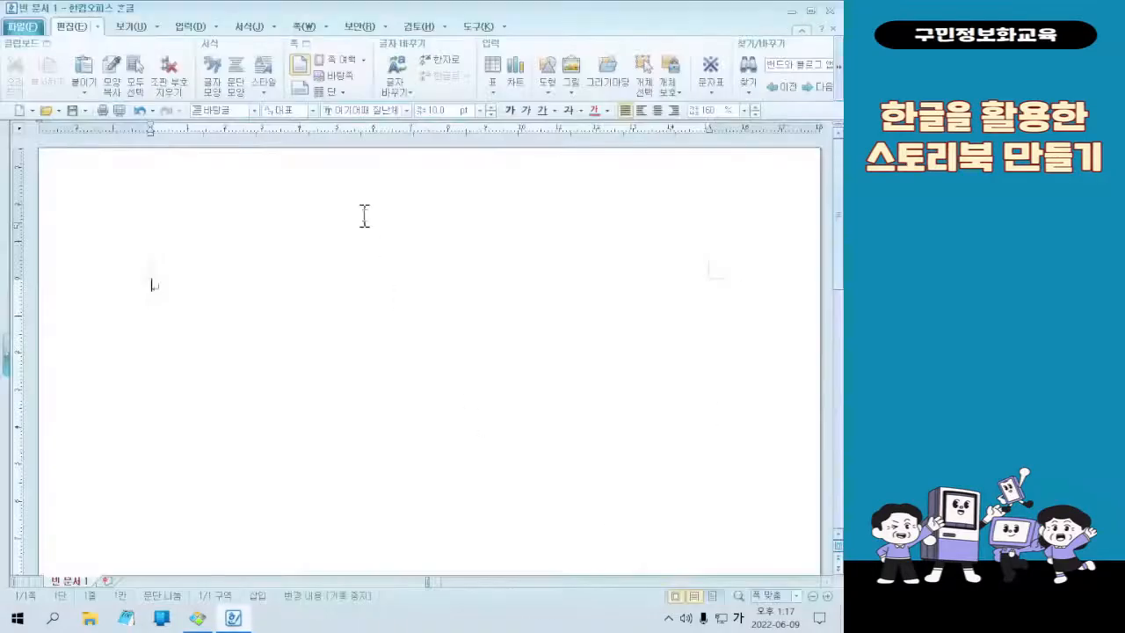
{"action": "left_click", "coordinate": [394, 396]}
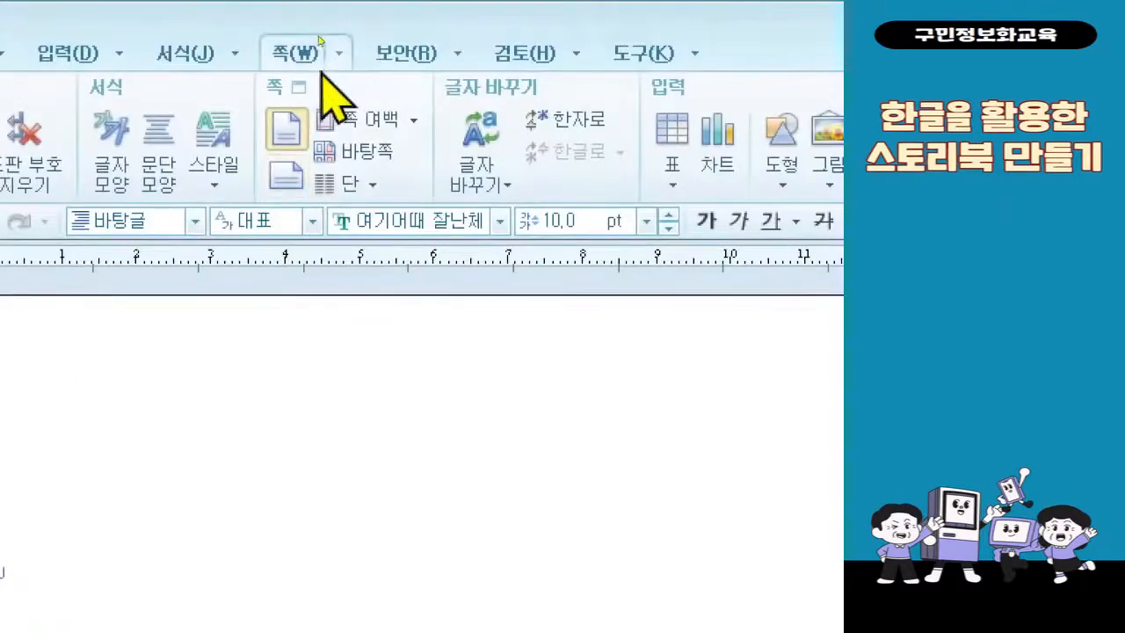
Step: Set the document's A4 paper orientation to 가로 in the 편집 용지 settings
{"action": "left_click", "coordinate": [330, 46]}
{"action": "mouse_move", "coordinate": [404, 53]}
{"action": "mouse_move", "coordinate": [350, 61]}
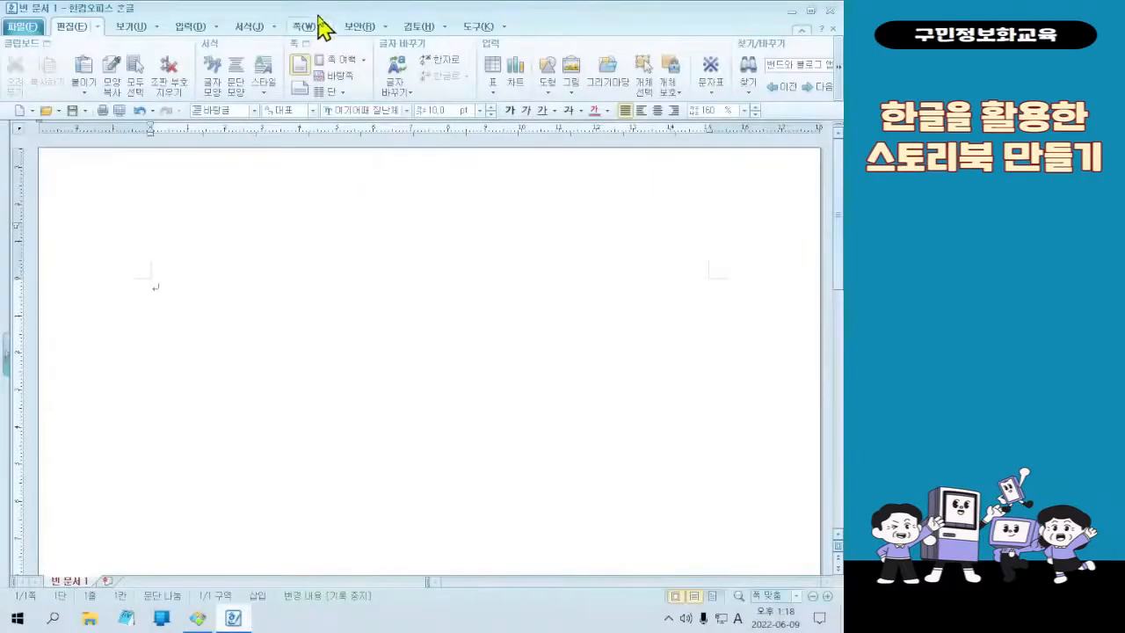
{"action": "left_click", "coordinate": [321, 26]}
{"action": "left_click", "coordinate": [334, 48]}
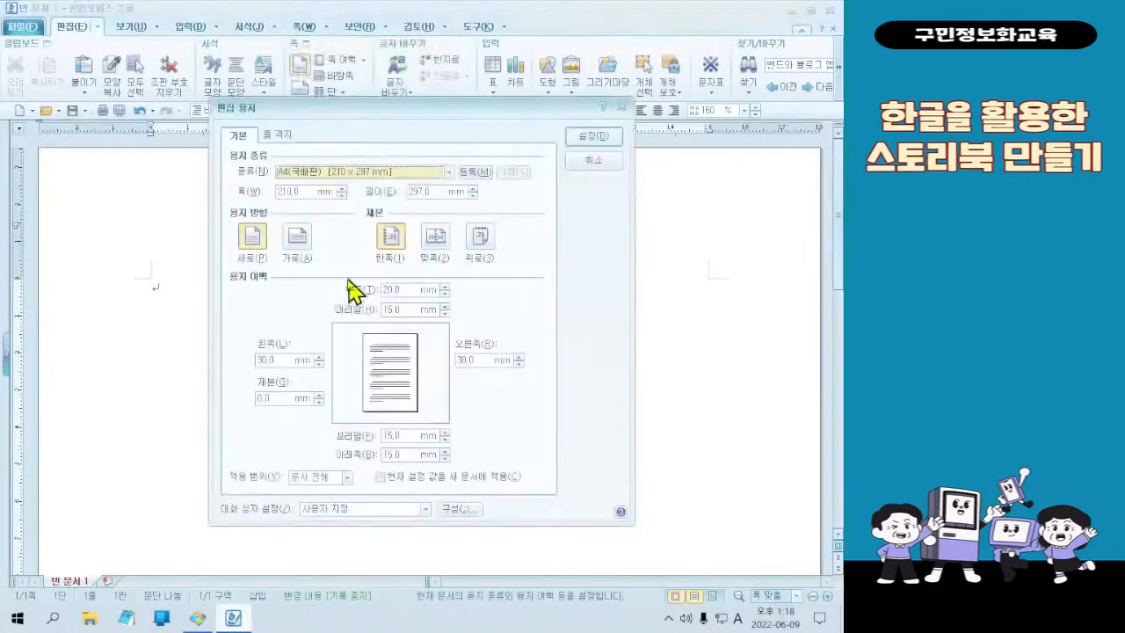
{"action": "left_click", "coordinate": [304, 242]}
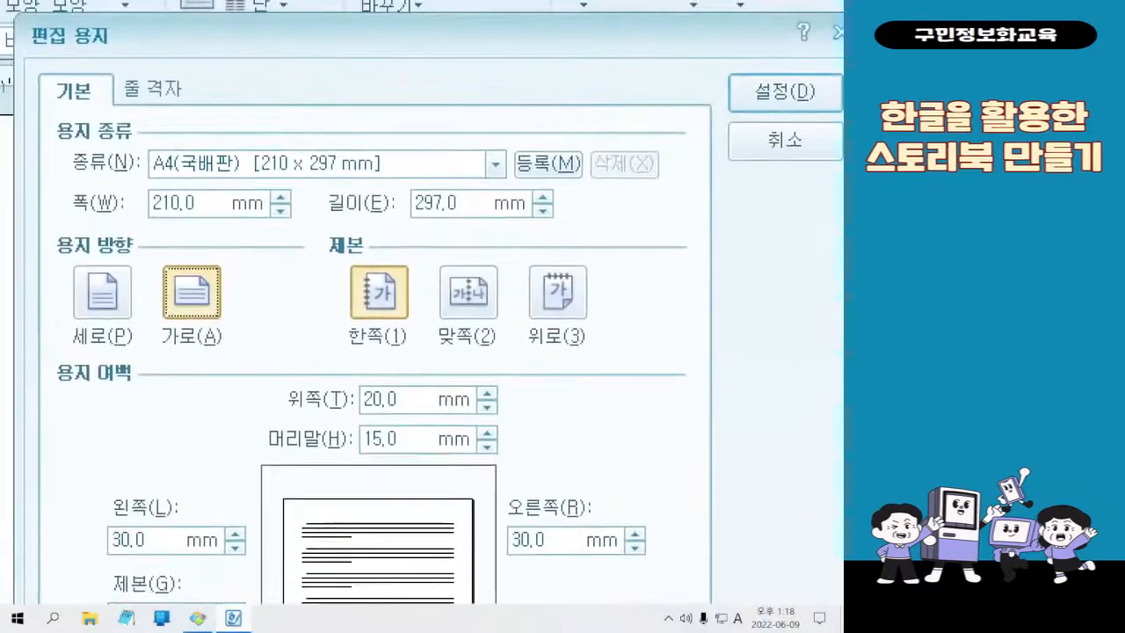
{"action": "left_click_drag", "start_coordinate": [143, 260], "coordinate": [226, 356]}
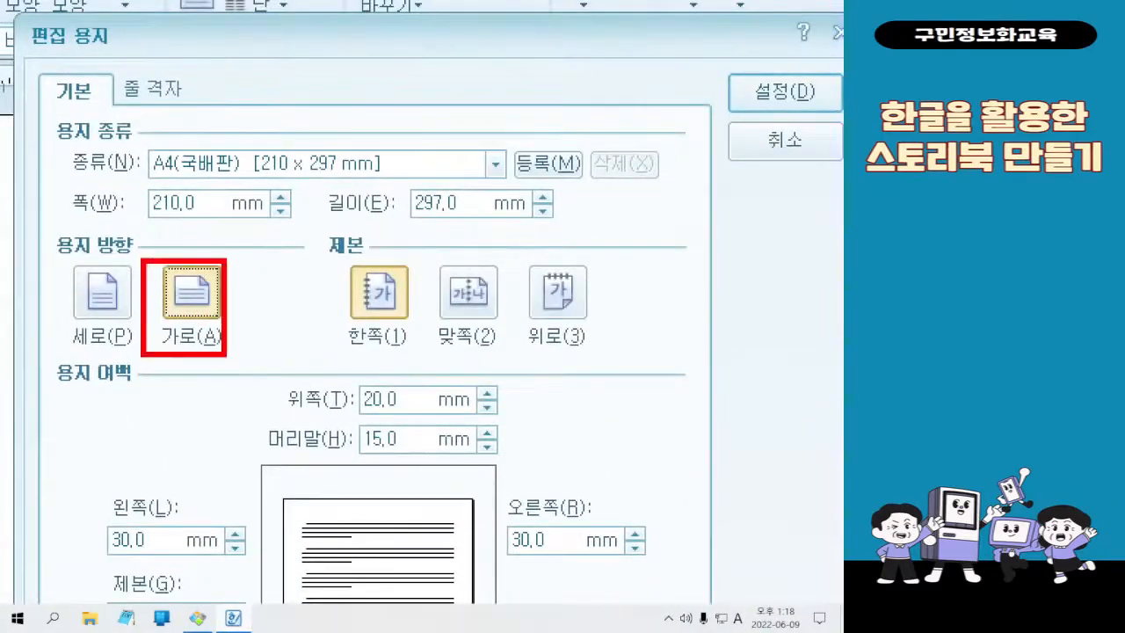
{"action": "mouse_move", "coordinate": [239, 266]}
{"action": "left_mouse_down"}
{"action": "mouse_move", "coordinate": [248, 279]}
{"action": "mouse_move", "coordinate": [280, 210]}
{"action": "left_mouse_up"}
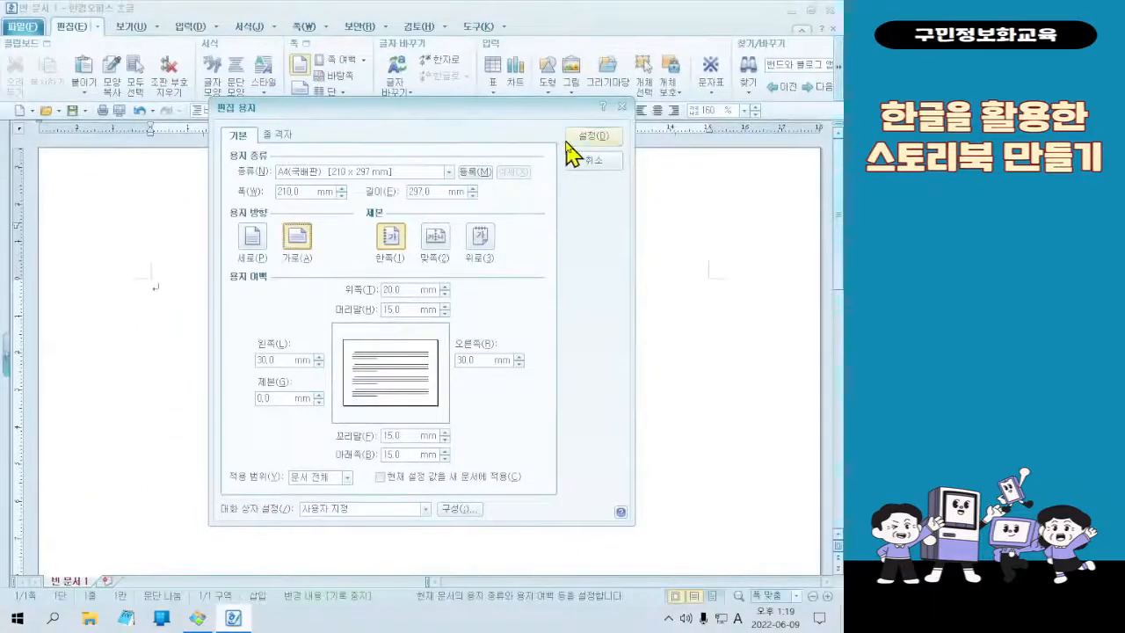
{"action": "left_click", "coordinate": [587, 136]}
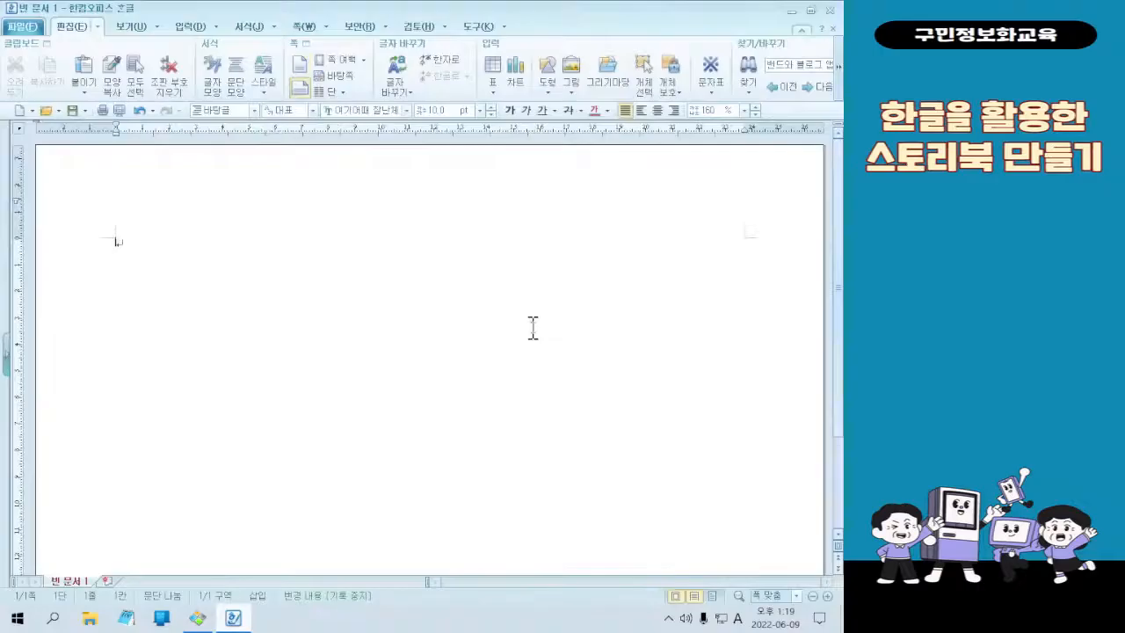
Step: Zoom the document view out to 75% to show more of the landscape page
{"action": "key", "text": "alt+d"}
{"action": "key", "text": "Escape"}
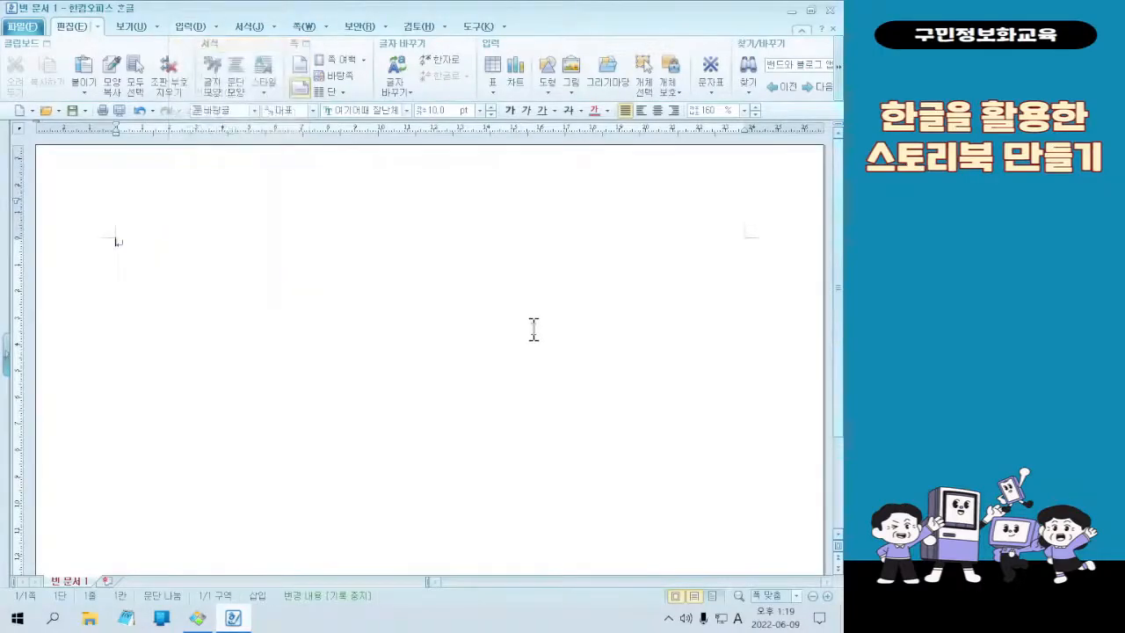
{"action": "scroll", "coordinate": [571, 325], "scroll_direction": "down", "scroll_amount": 3}
{"action": "scroll", "coordinate": [570, 324], "scroll_direction": "up", "scroll_amount": 3}
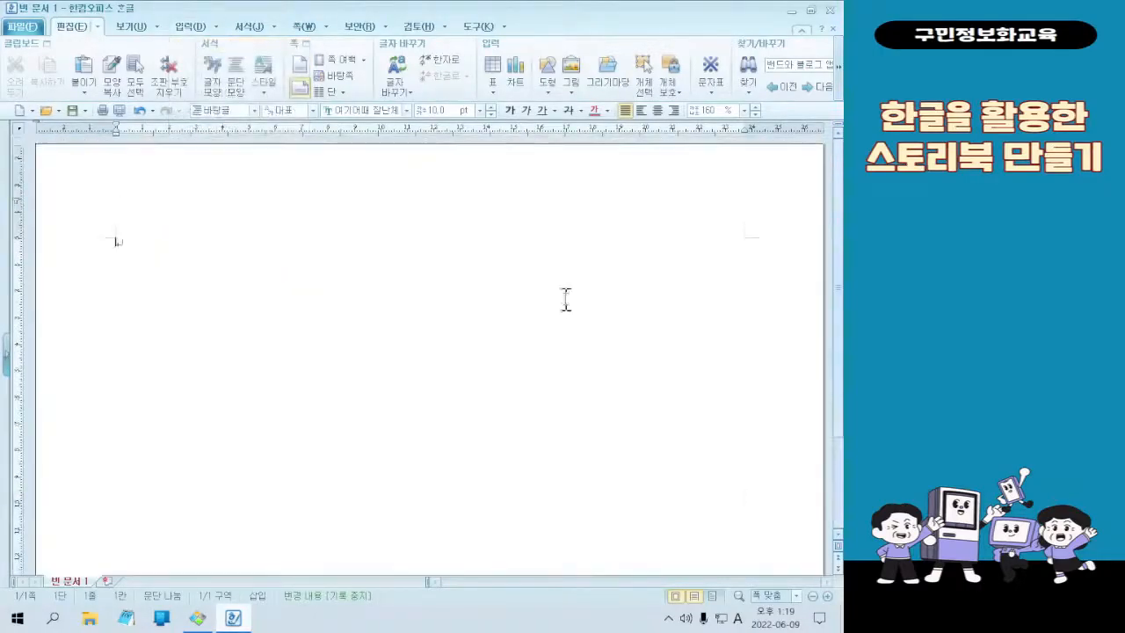
{"action": "scroll", "coordinate": [580, 303], "scroll_direction": "down", "scroll_amount": 5}
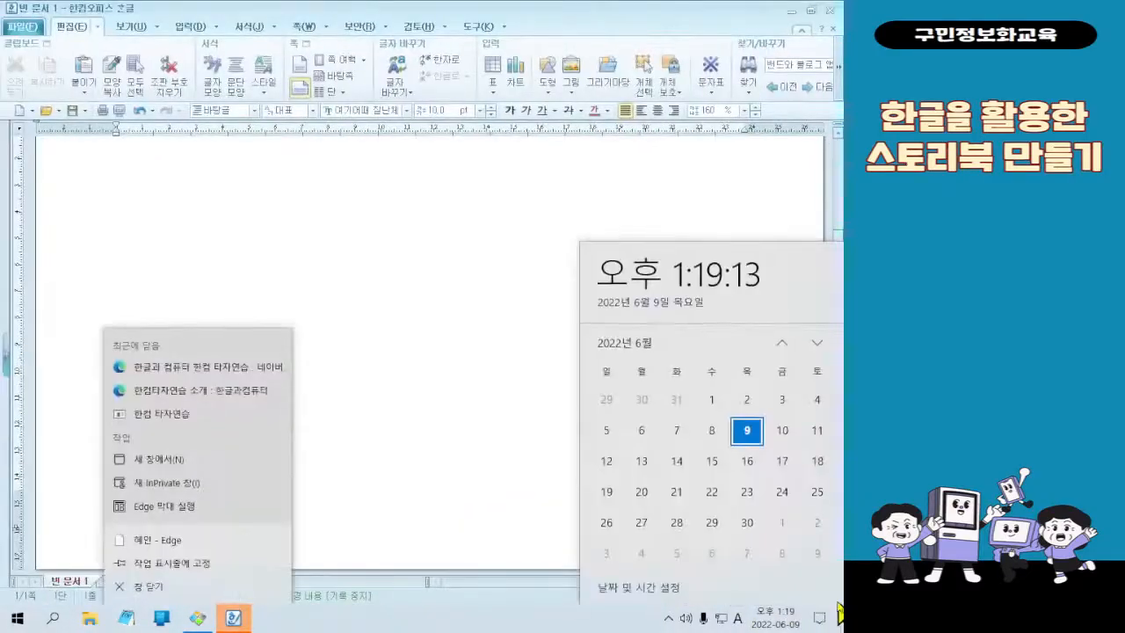
{"action": "left_click", "coordinate": [466, 352]}
{"action": "scroll", "coordinate": [467, 352], "scroll_direction": "up", "scroll_amount": 1}
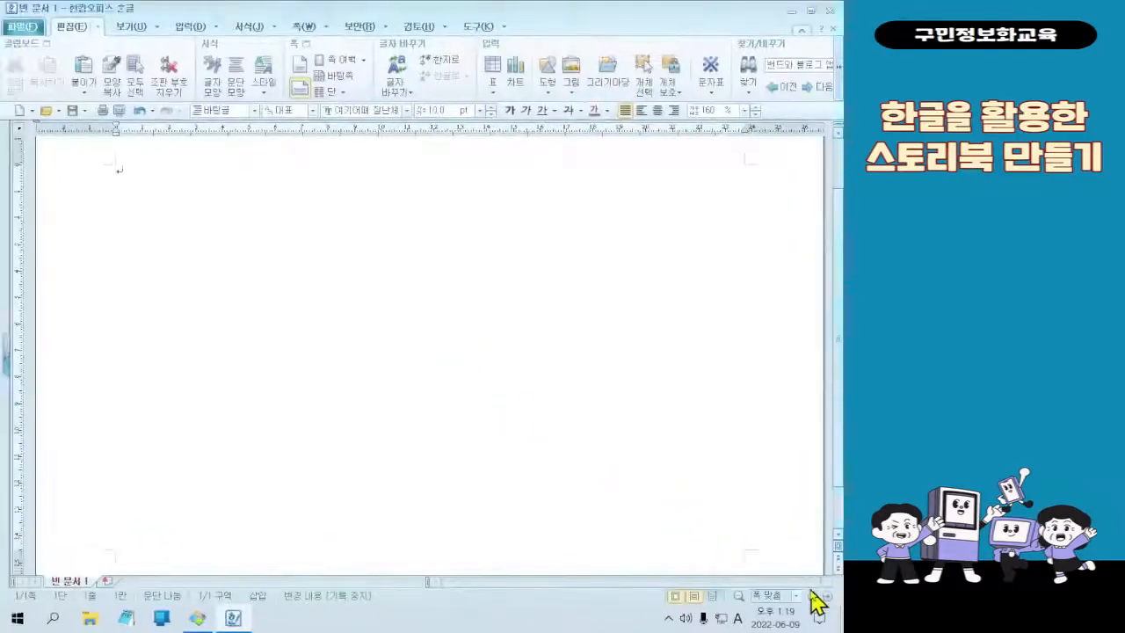
{"action": "left_click", "coordinate": [812, 595]}
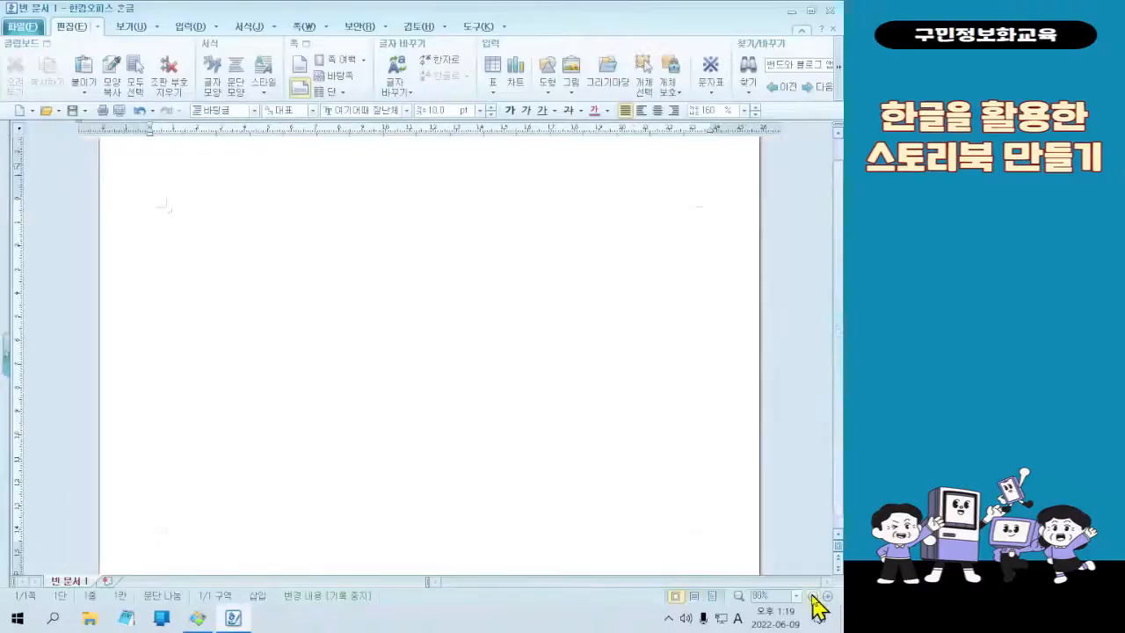
{"action": "scroll", "coordinate": [757, 425], "scroll_direction": "down", "scroll_amount": 2}
{"action": "scroll", "coordinate": [756, 423], "scroll_direction": "up", "scroll_amount": 2}
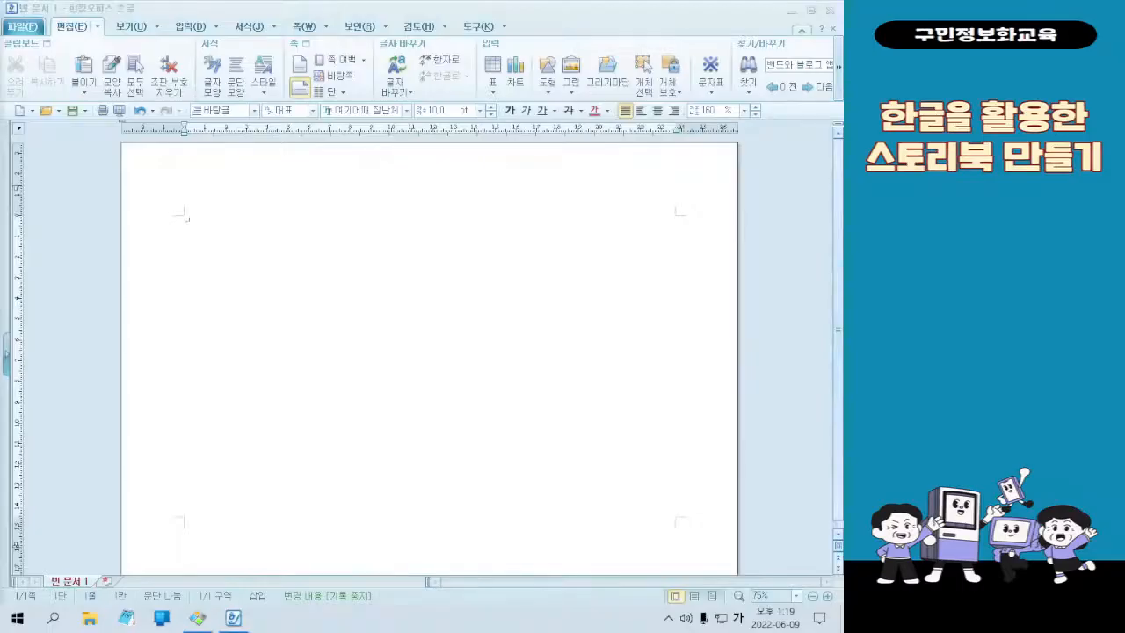
Step: Switch to the image viewer to examine the sample storybook cover's background, and minimize the viewer to return to the document
{"action": "left_click", "coordinate": [198, 618]}
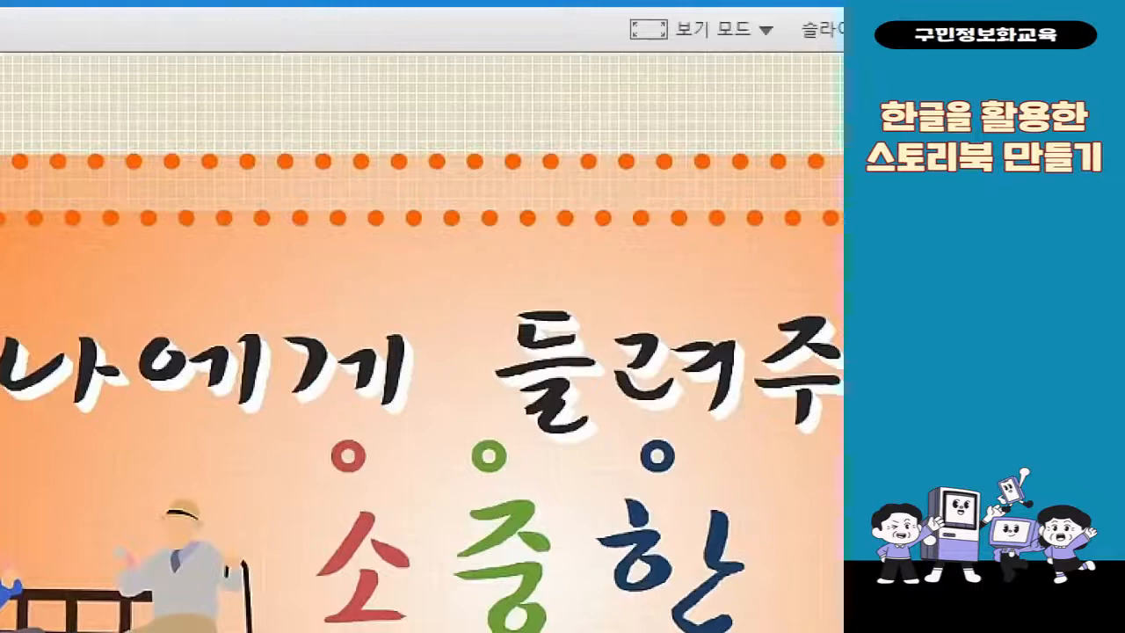
{"action": "left_click_drag", "start_coordinate": [252, 85], "coordinate": [483, 146]}
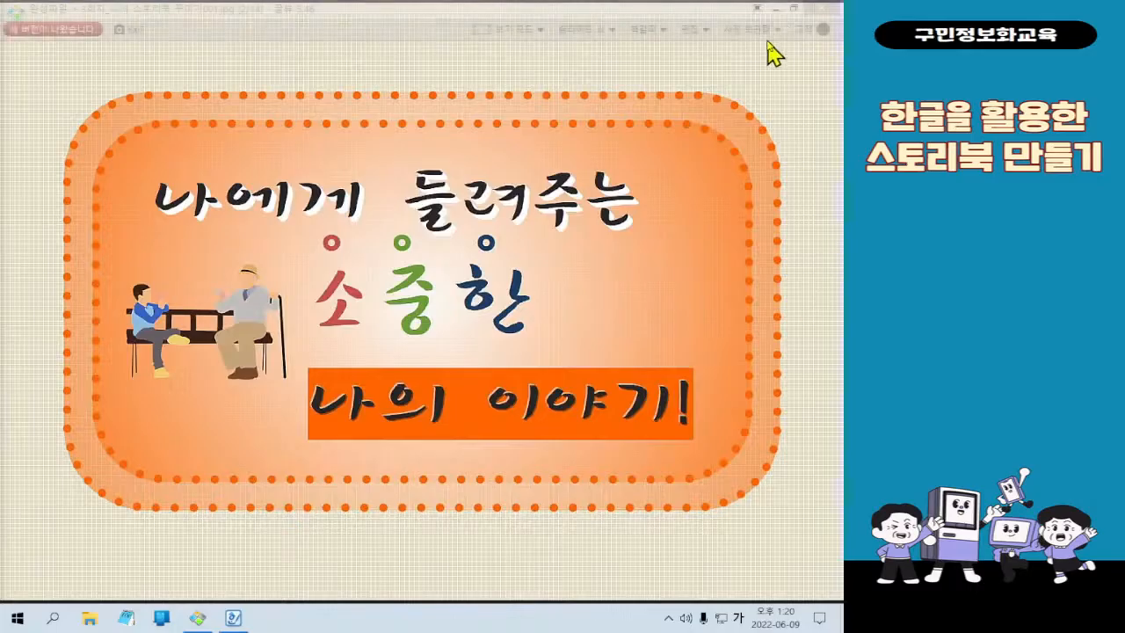
{"action": "left_click", "coordinate": [772, 11]}
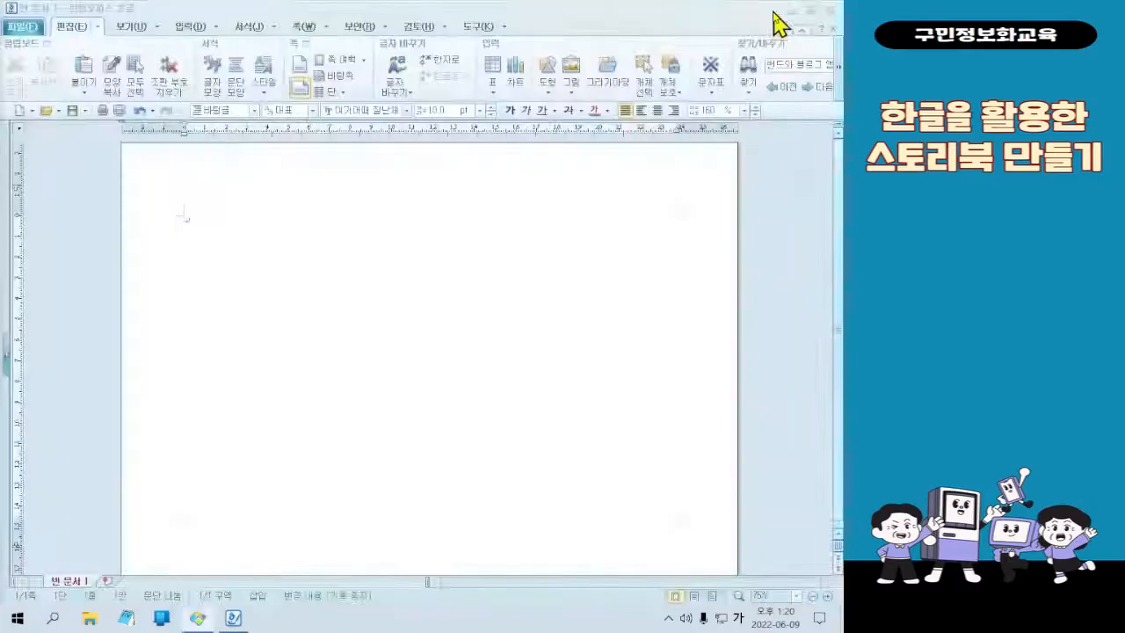
Step: Open the 쪽 테두리/배경 settings and choose 색 as the page background fill
{"action": "left_click", "coordinate": [301, 26]}
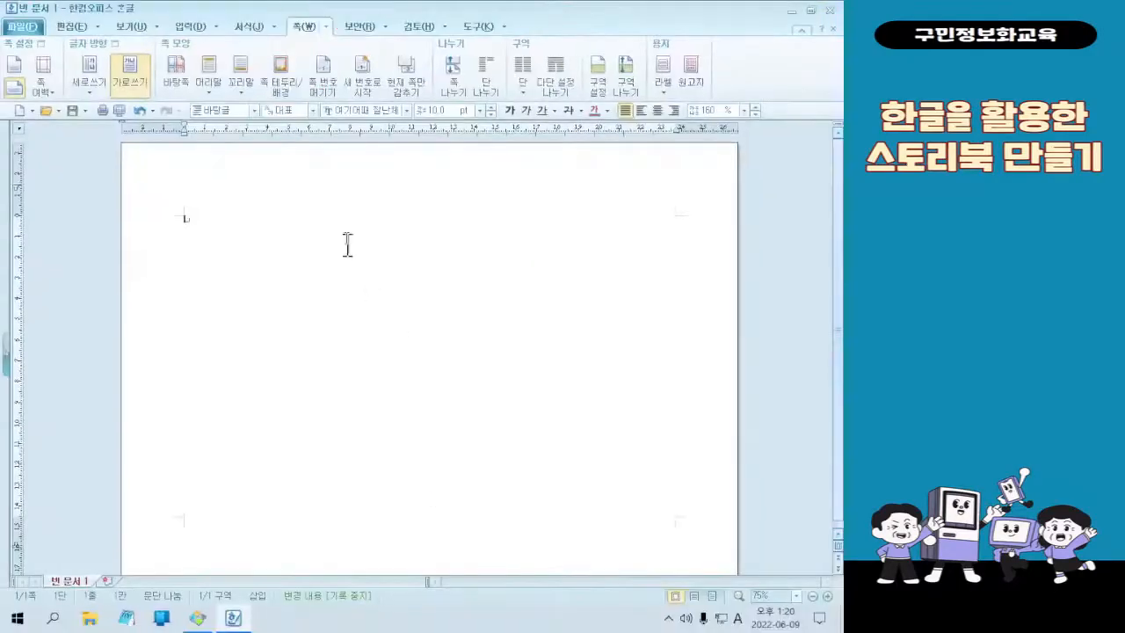
{"action": "left_click", "coordinate": [253, 141]}
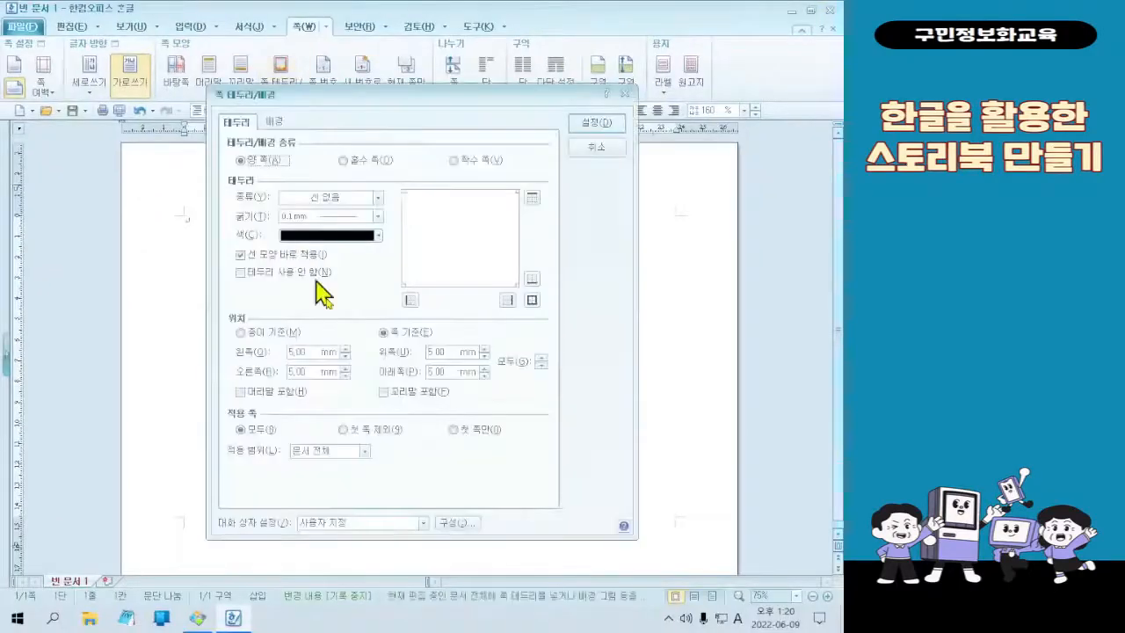
{"action": "left_click", "coordinate": [275, 123]}
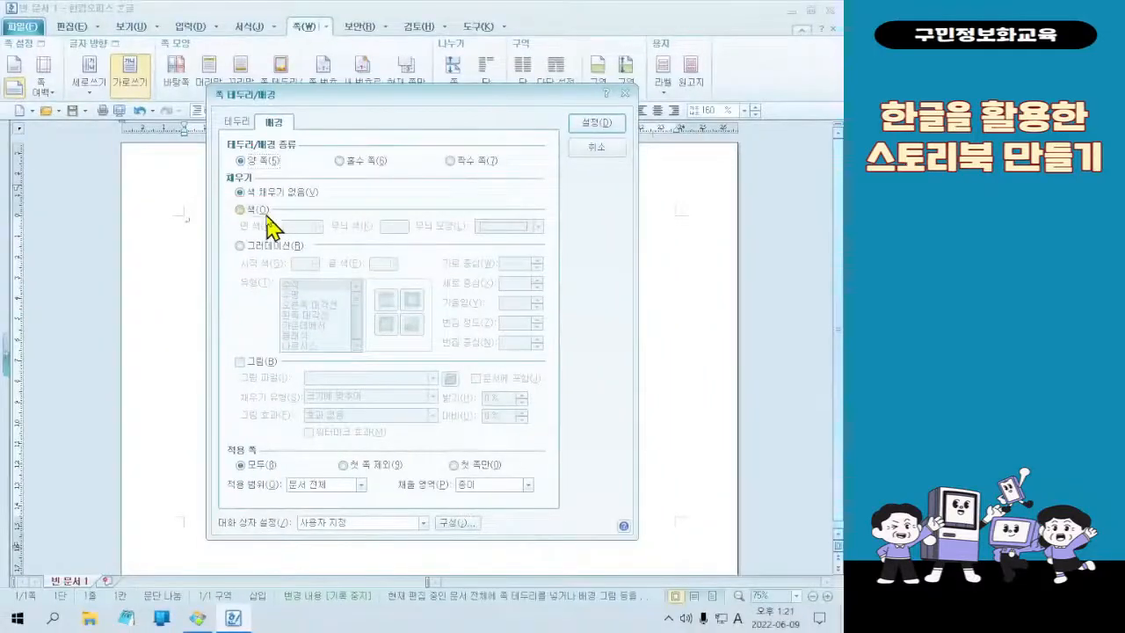
{"action": "left_click", "coordinate": [241, 210]}
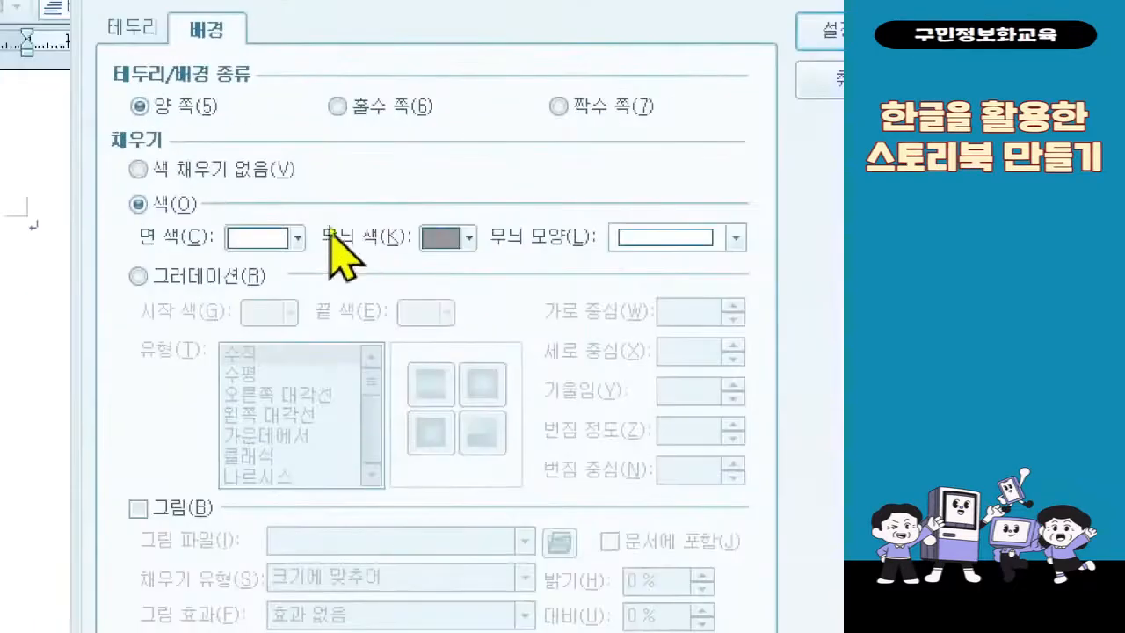
Step: Set the page background's 면 색 to beige from the 기본 color theme
{"action": "left_click", "coordinate": [302, 238]}
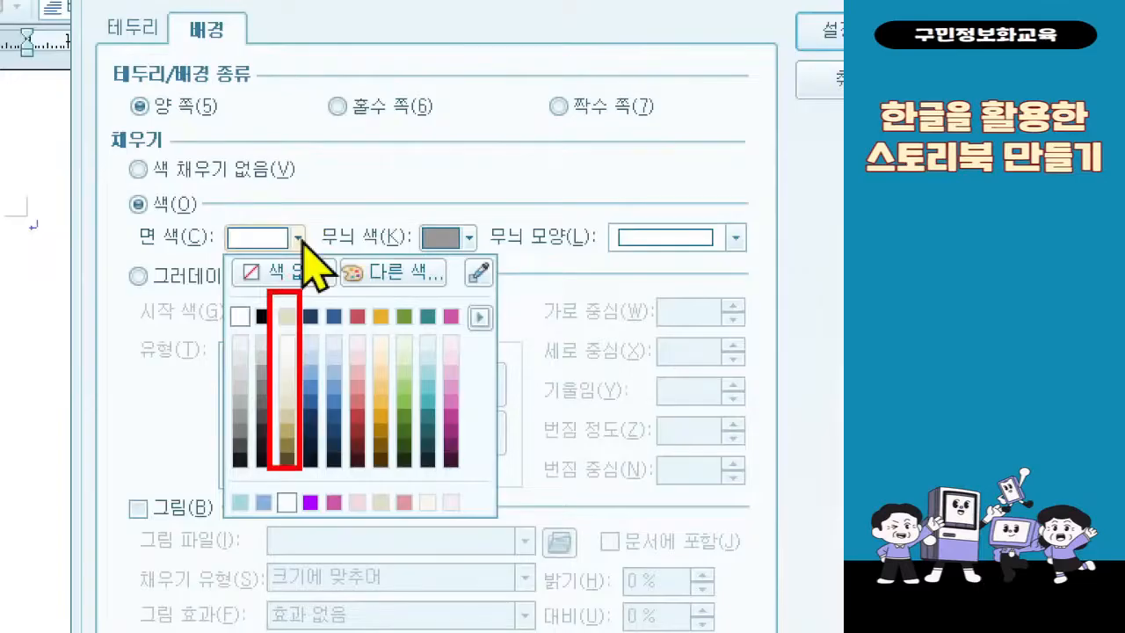
{"action": "left_click", "coordinate": [299, 237]}
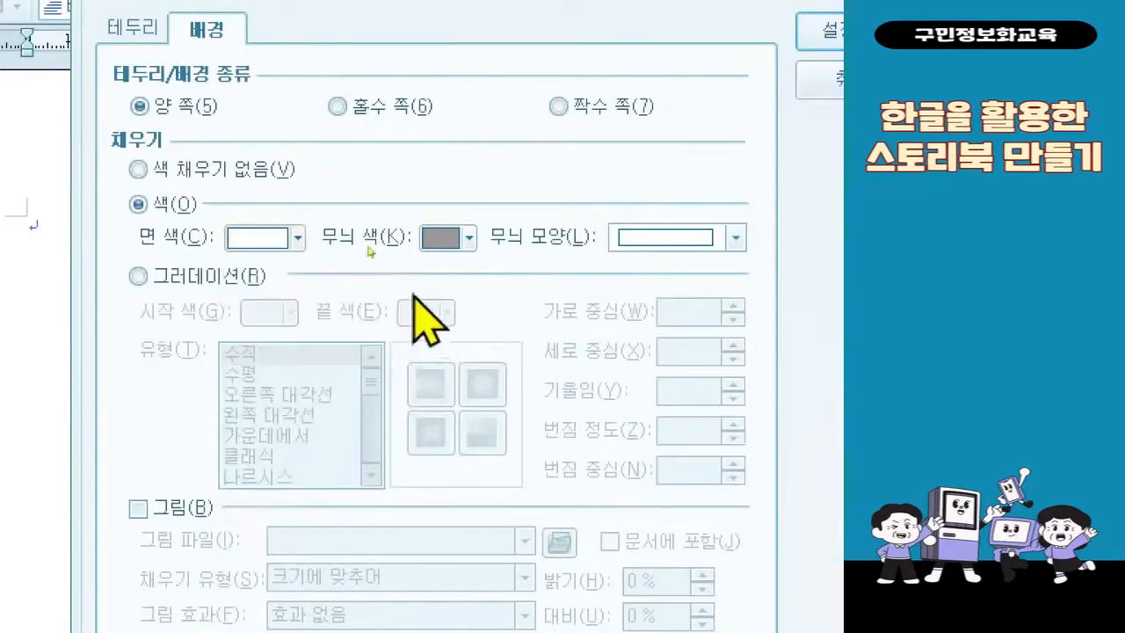
{"action": "left_click", "coordinate": [301, 238]}
{"action": "left_click", "coordinate": [480, 318]}
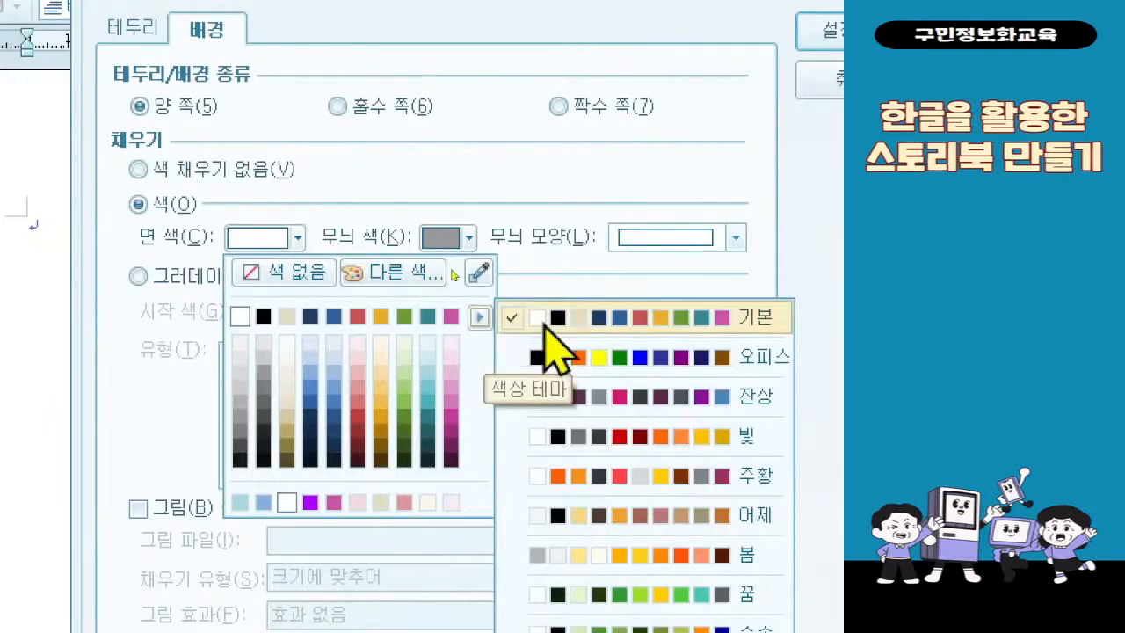
{"action": "left_click", "coordinate": [672, 317]}
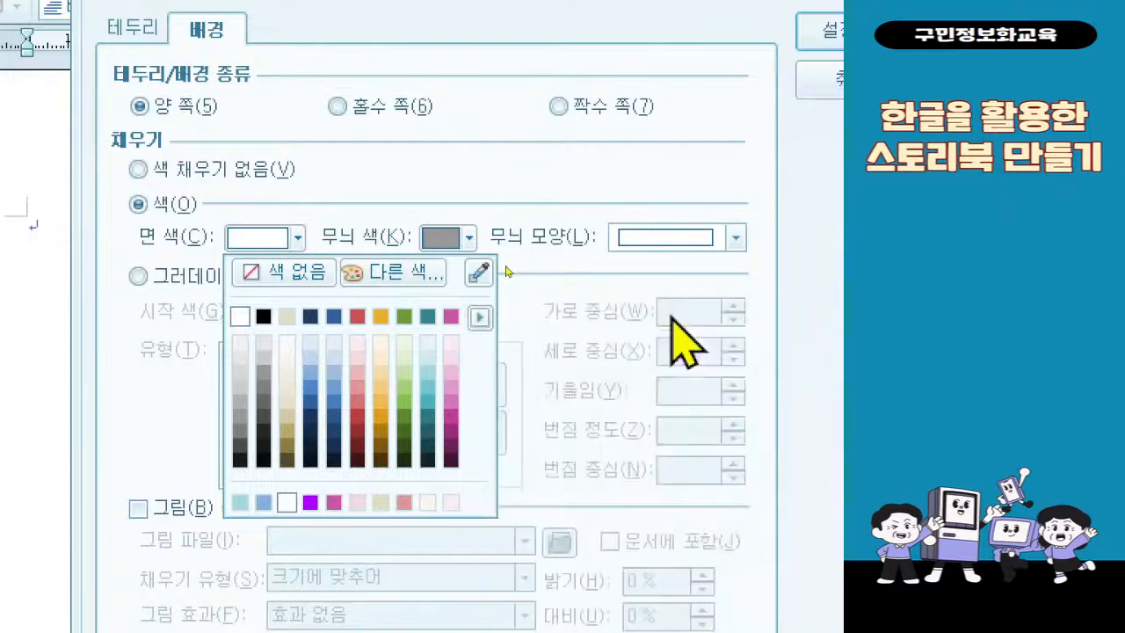
{"action": "left_click", "coordinate": [287, 317]}
{"action": "left_click", "coordinate": [295, 239]}
{"action": "left_click", "coordinate": [285, 343]}
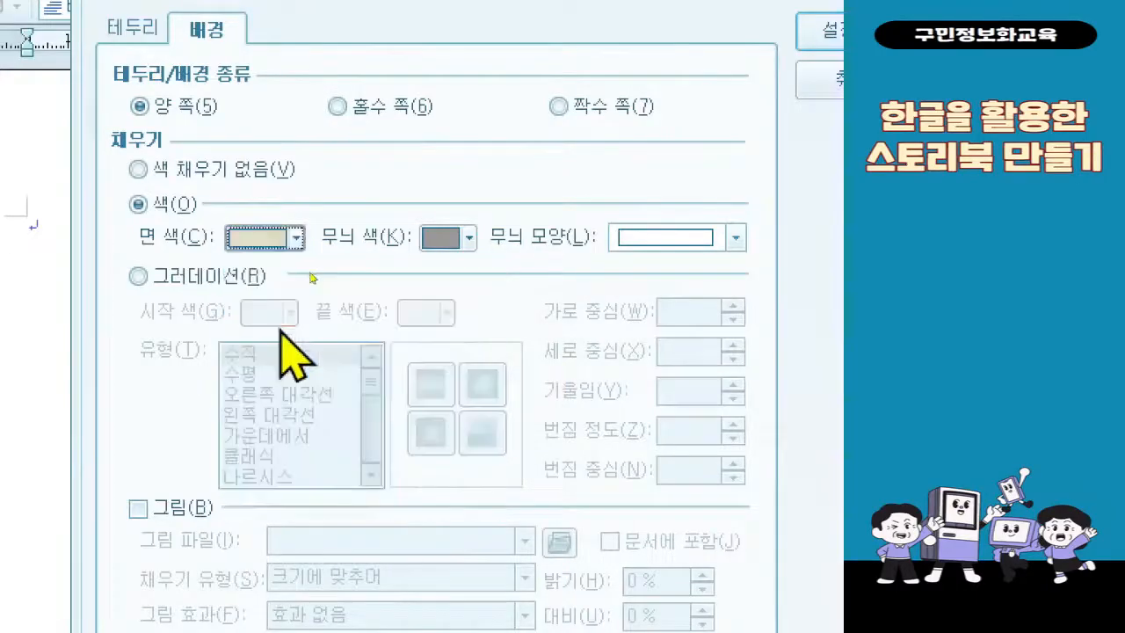
Step: Set the page background's 무늬 색 to the near-white shade of the beige color column
{"action": "left_click", "coordinate": [466, 239]}
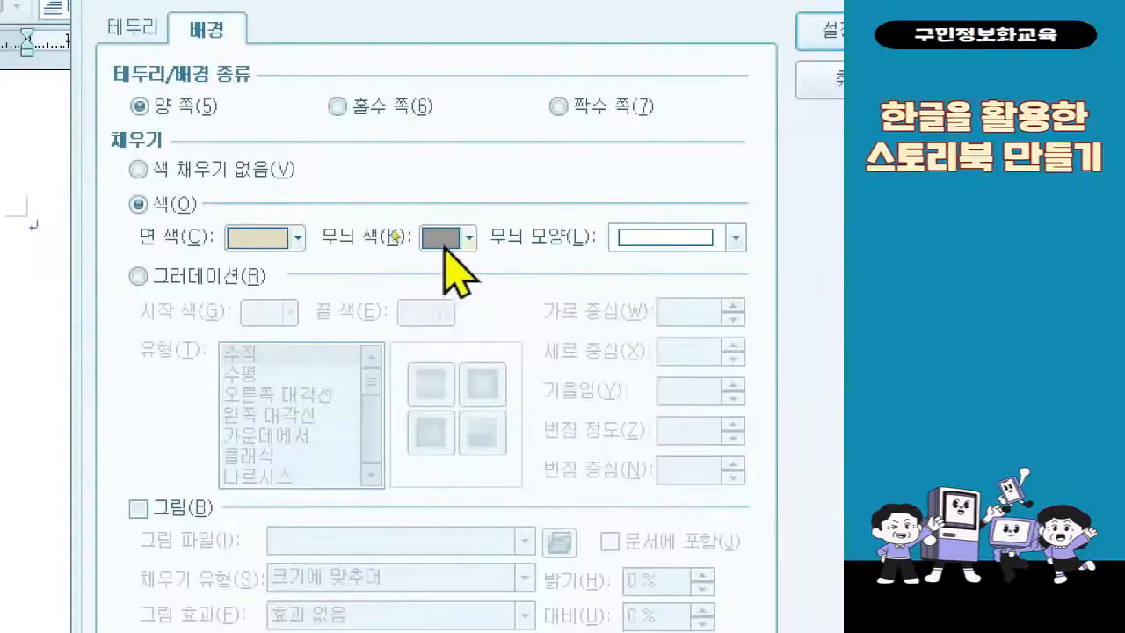
{"action": "left_click", "coordinate": [444, 242]}
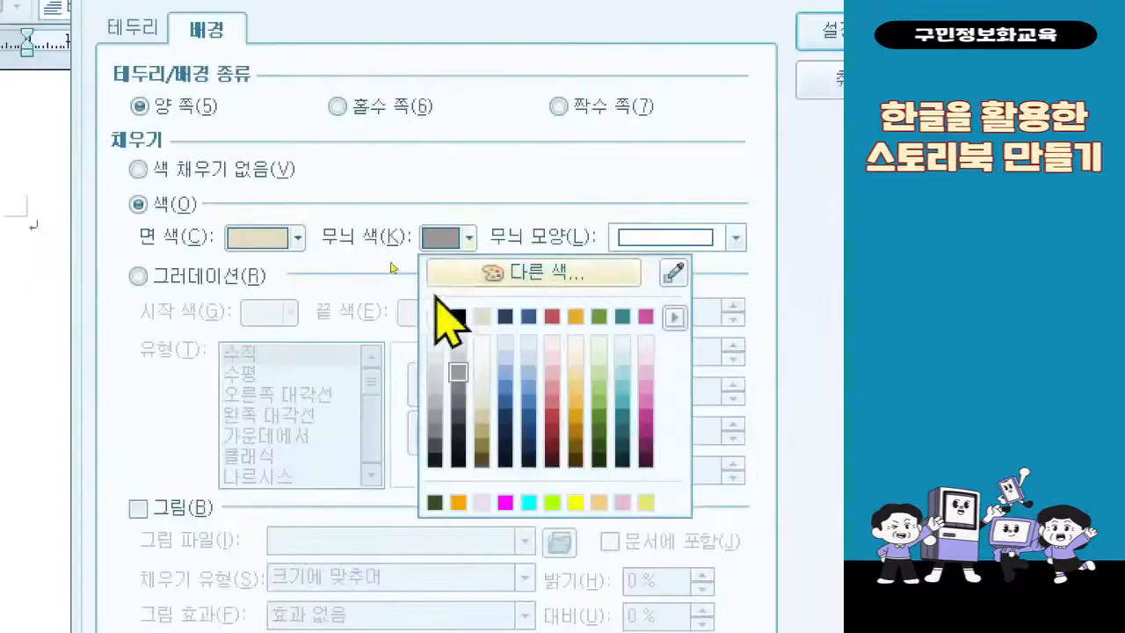
{"action": "left_click", "coordinate": [480, 342]}
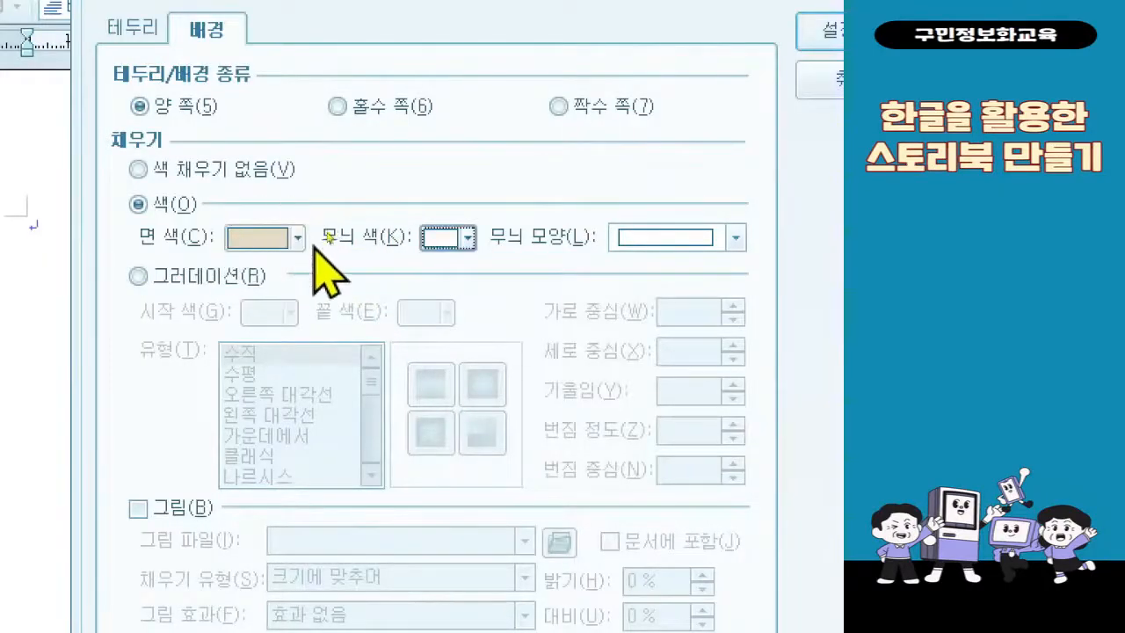
{"action": "left_click", "coordinate": [448, 242]}
{"action": "left_click", "coordinate": [448, 242]}
{"action": "left_click", "coordinate": [449, 243]}
{"action": "left_click", "coordinate": [443, 238]}
{"action": "left_click", "coordinate": [444, 238]}
{"action": "left_click", "coordinate": [444, 236]}
Step: Choose the grid pattern as the 무늬 모양 and apply the background to the page
{"action": "left_click", "coordinate": [700, 247]}
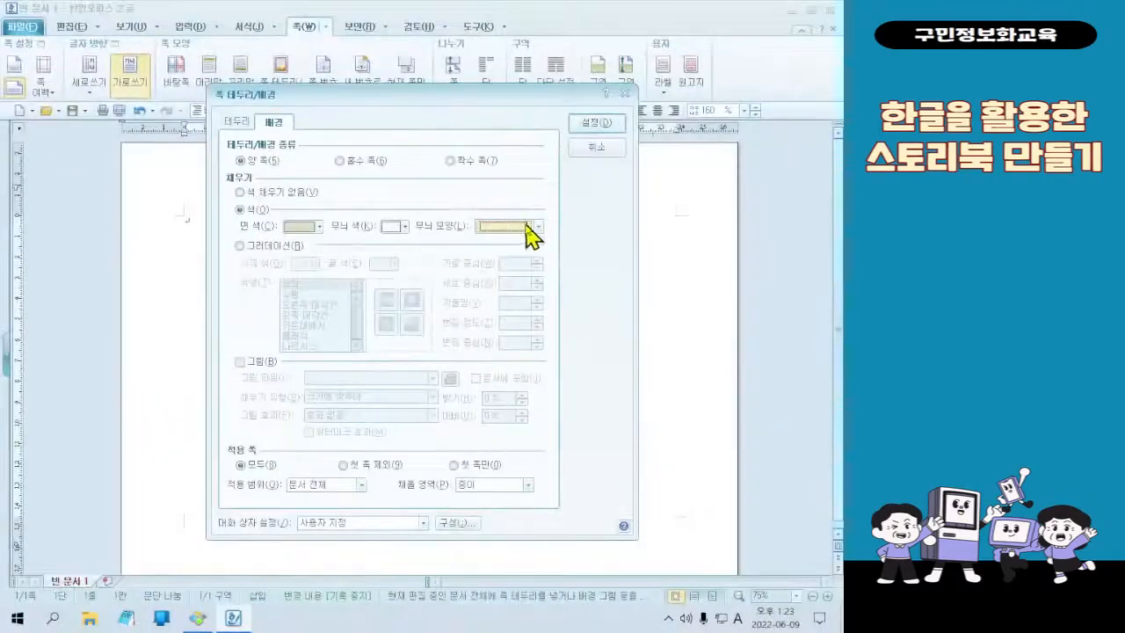
{"action": "left_click", "coordinate": [735, 238]}
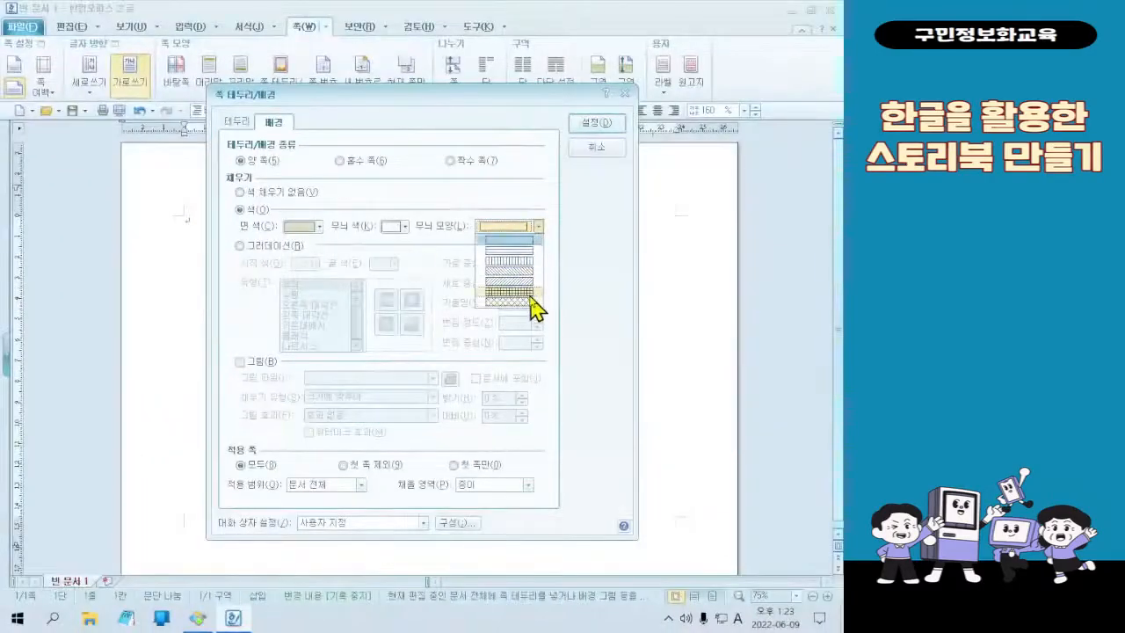
{"action": "left_click", "coordinate": [529, 296]}
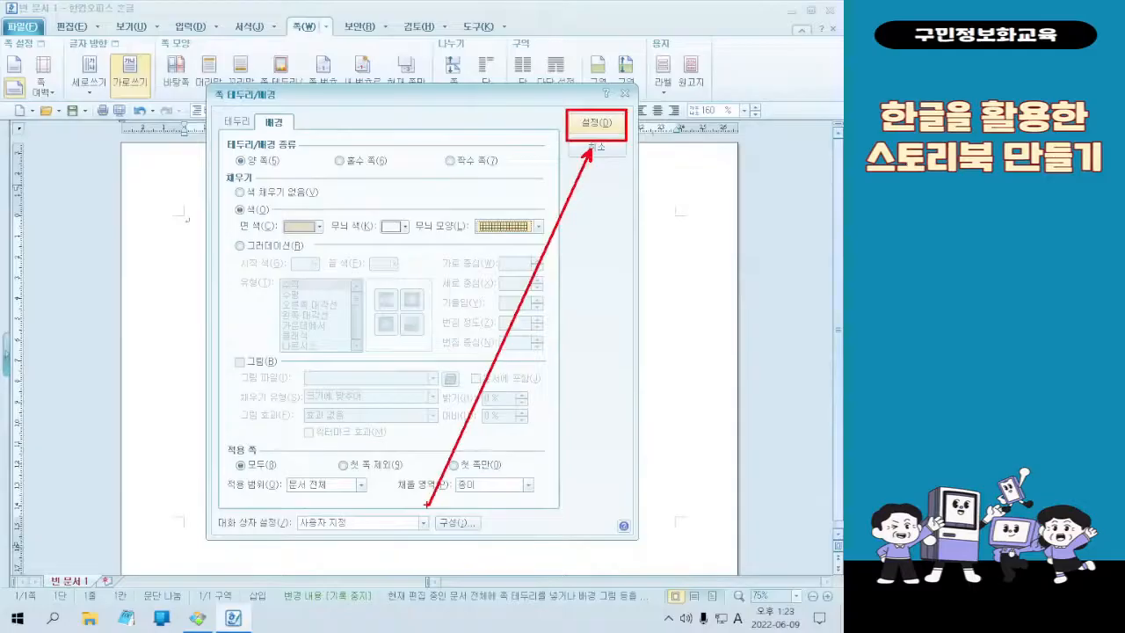
{"action": "left_click", "coordinate": [582, 128]}
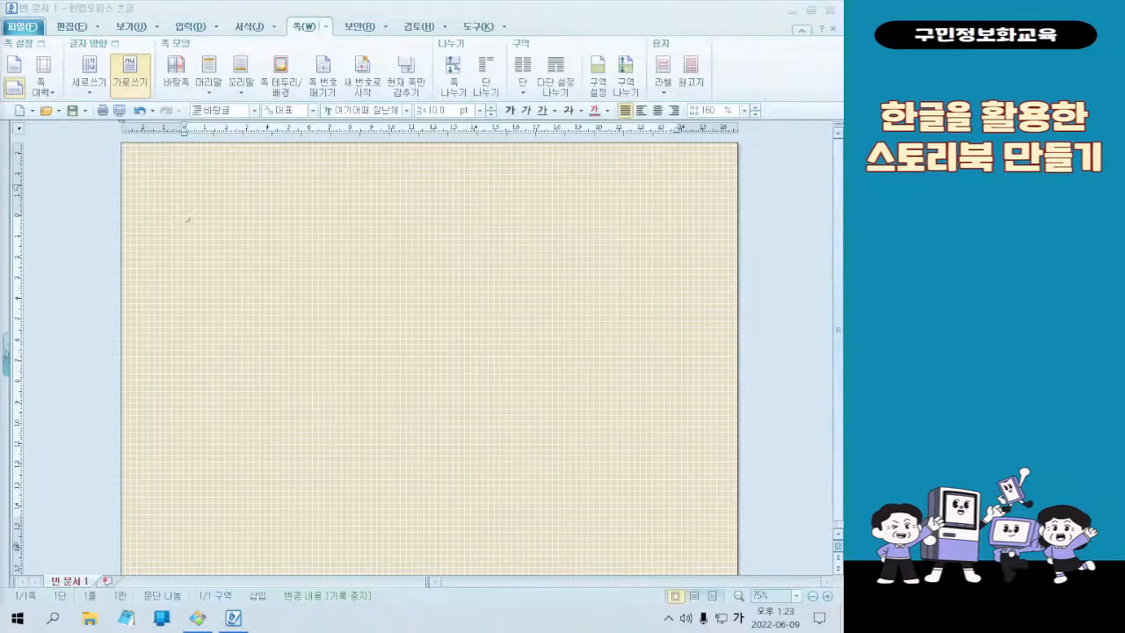
Step: Switch to the image viewer to examine the sample cover's rounded frame, and minimize the viewer to return to the document
{"action": "key", "text": "Hangul"}
{"action": "key", "text": "Hangul"}
{"action": "left_click", "coordinate": [198, 618]}
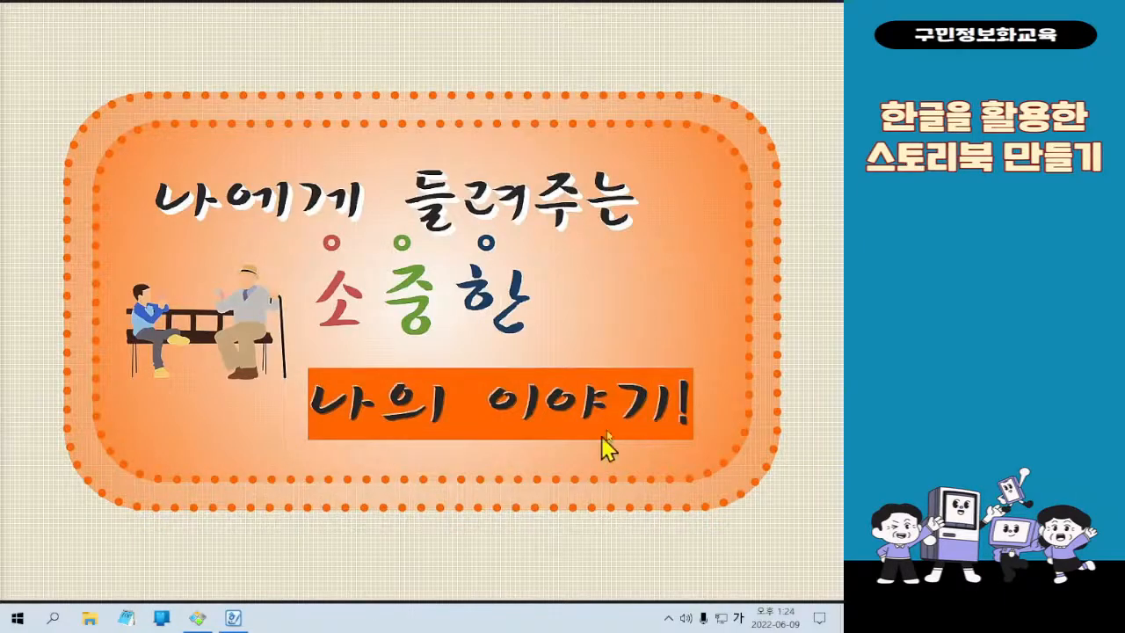
{"action": "left_click", "coordinate": [785, 4]}
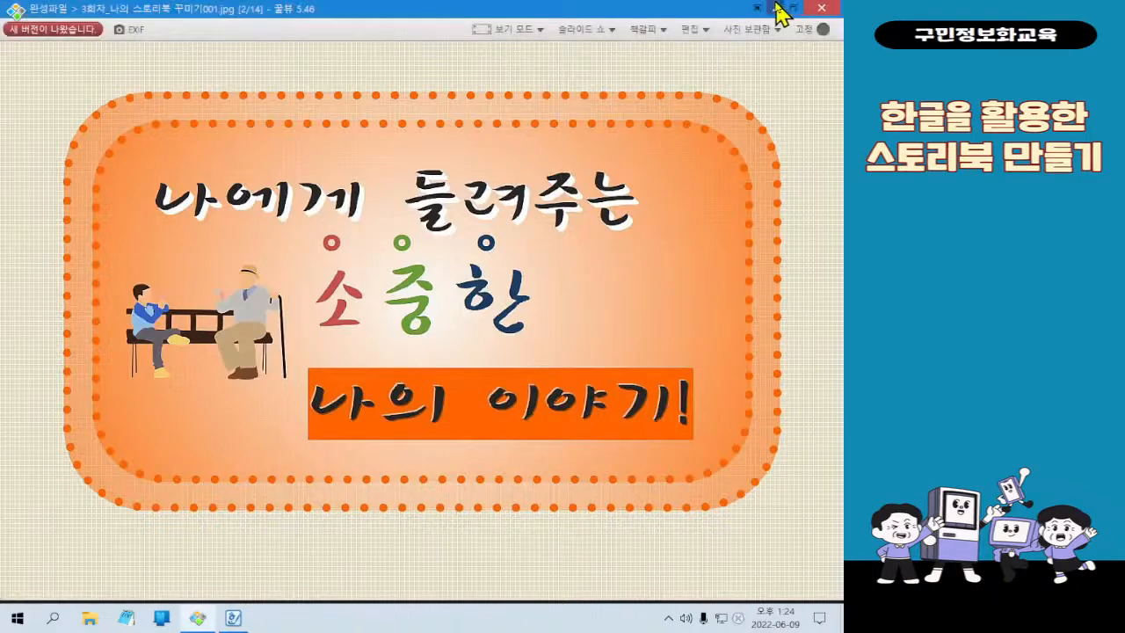
{"action": "left_click", "coordinate": [777, 9]}
{"action": "scroll", "coordinate": [419, 354], "scroll_direction": "up", "scroll_amount": 1}
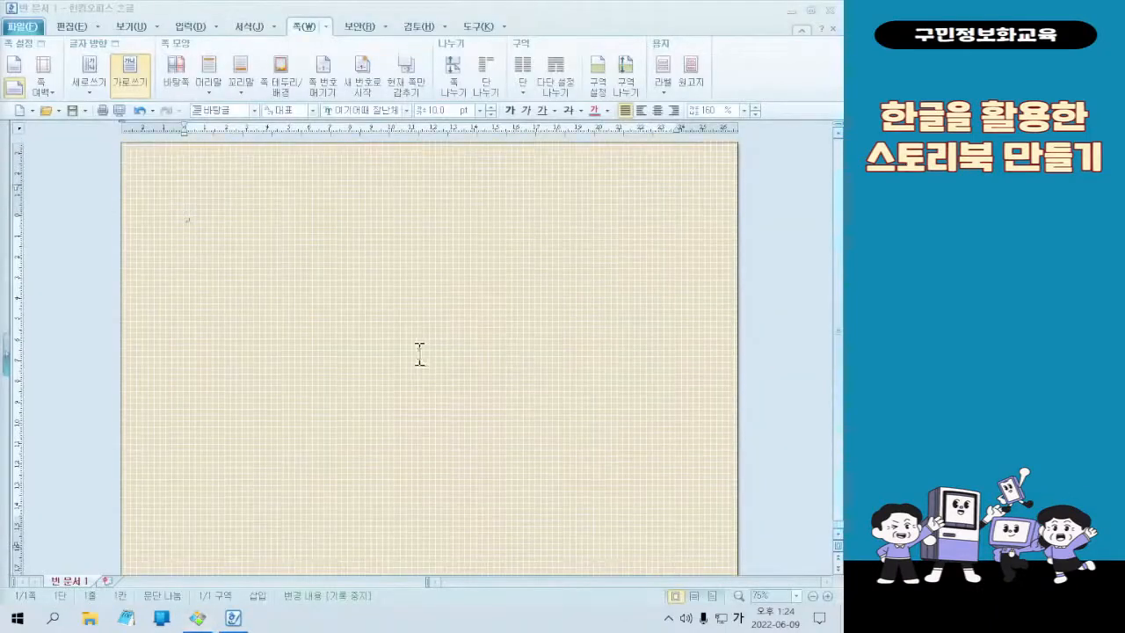
Step: Draw a rectangle about 236 mm wide and 156 mm high across the page
{"action": "left_click", "coordinate": [186, 27]}
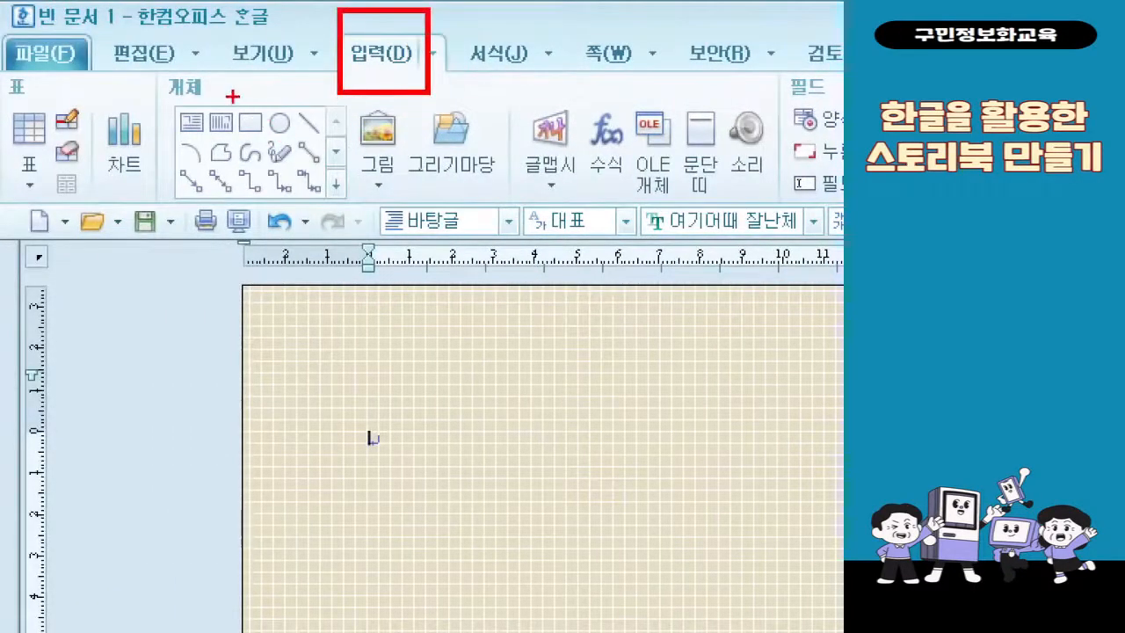
{"action": "mouse_move", "coordinate": [284, 169]}
{"action": "left_mouse_down"}
{"action": "mouse_move", "coordinate": [266, 156]}
{"action": "mouse_move", "coordinate": [380, 105]}
{"action": "left_mouse_up"}
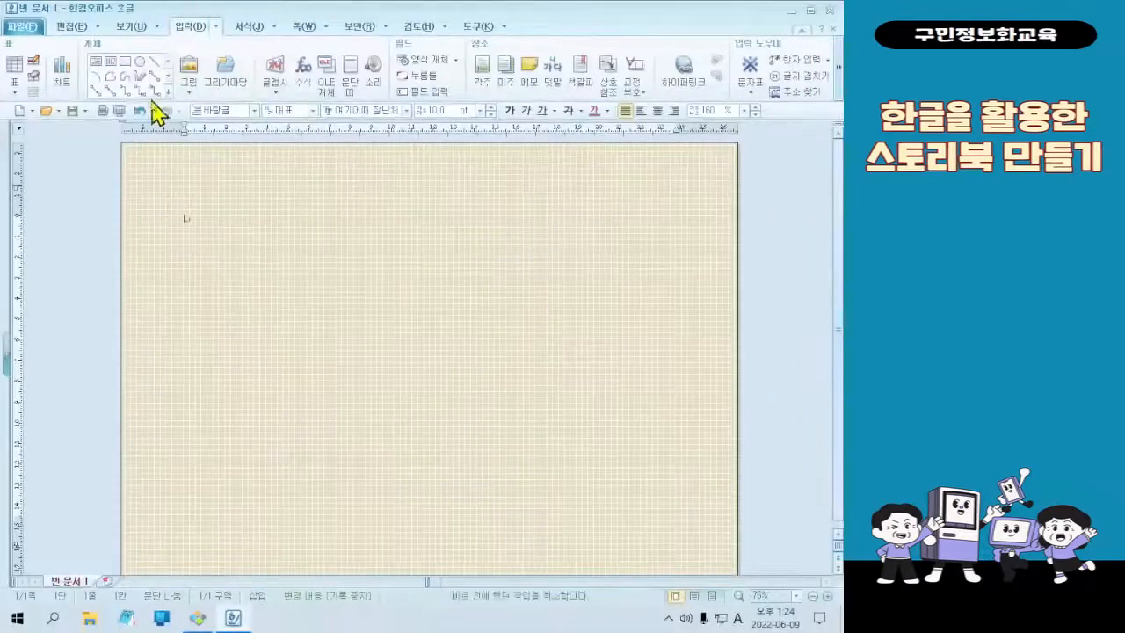
{"action": "left_click", "coordinate": [251, 123]}
{"action": "mouse_move", "coordinate": [195, 228]}
{"action": "left_mouse_down"}
{"action": "mouse_move", "coordinate": [689, 523]}
{"action": "mouse_move", "coordinate": [684, 551]}
{"action": "left_mouse_up"}
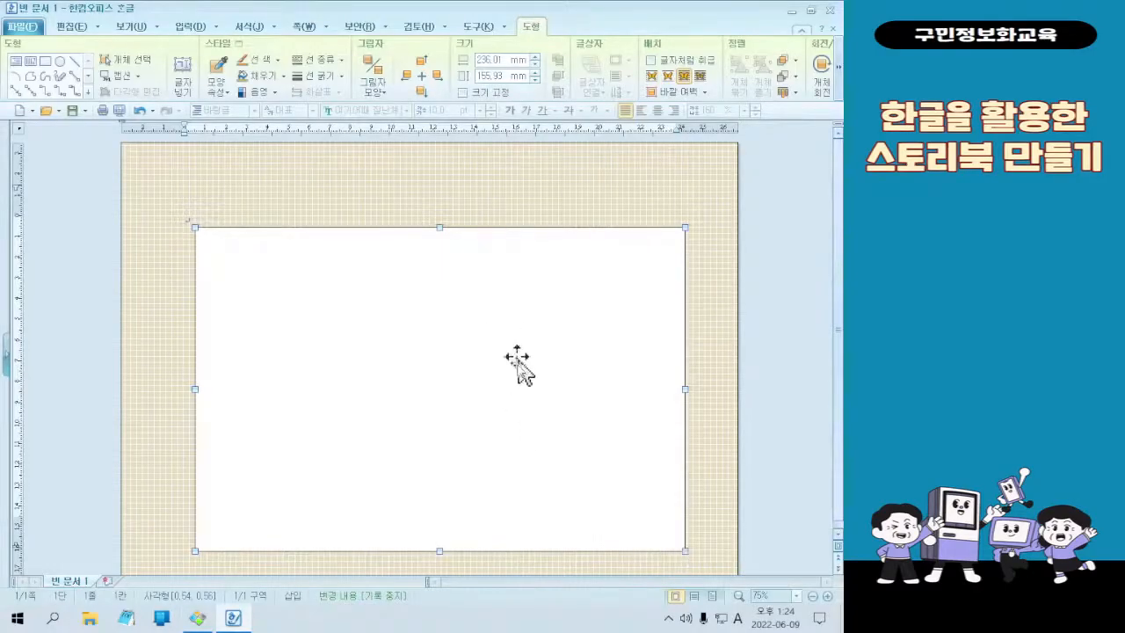
Step: Open the rectangle's 개체 속성 and set its width to 230 mm and height to 125 mm
{"action": "left_click", "coordinate": [478, 331]}
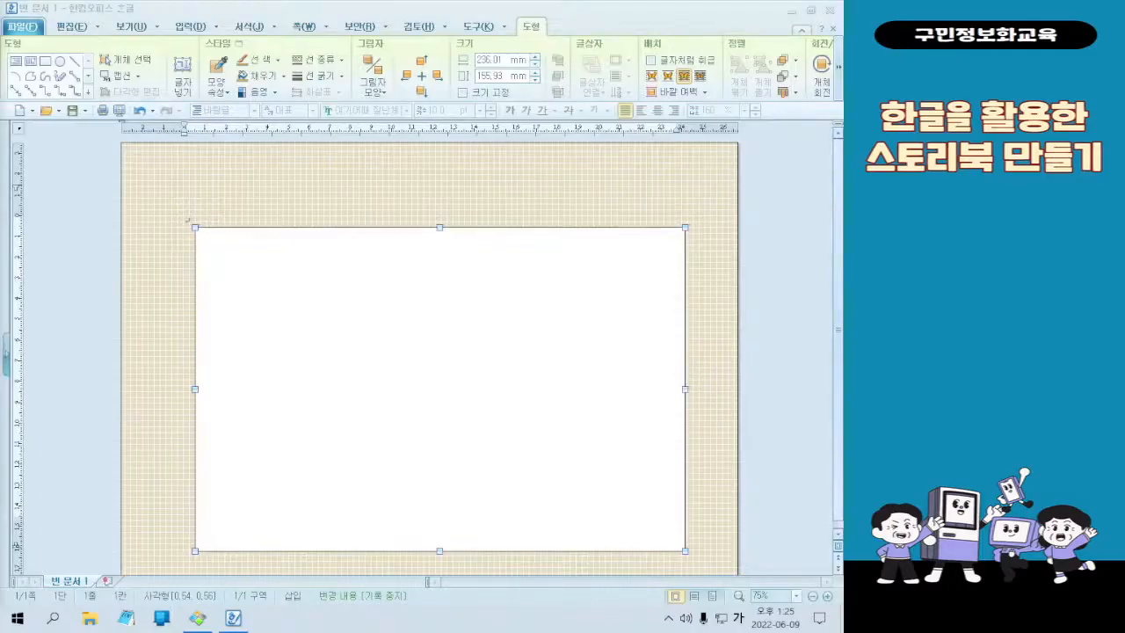
{"action": "double_click", "coordinate": [596, 359]}
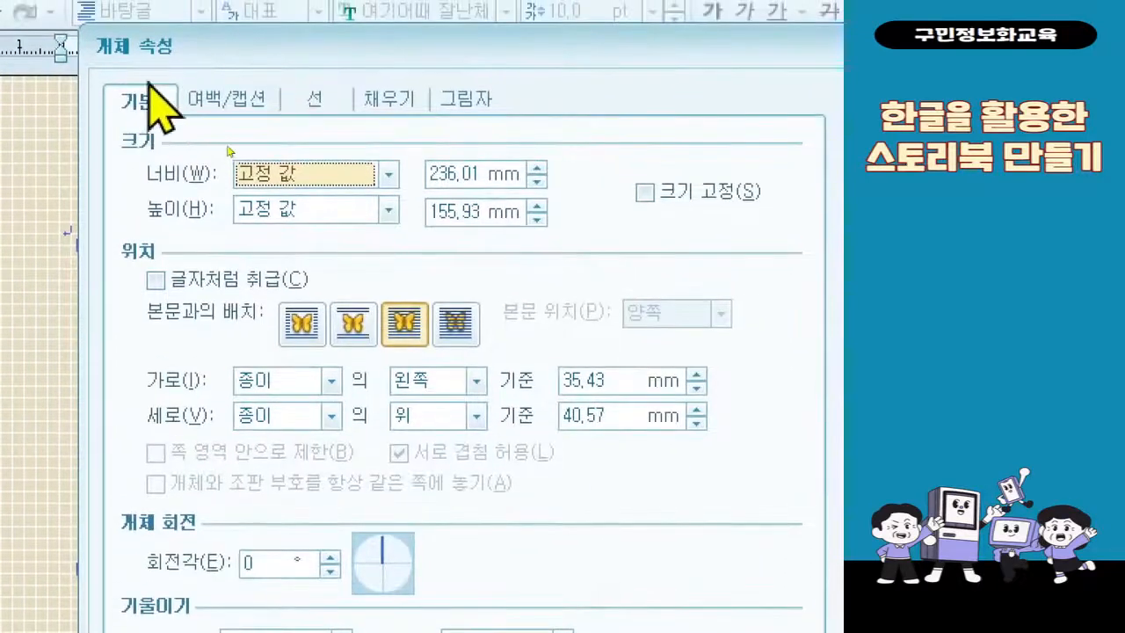
{"action": "left_click", "coordinate": [465, 173]}
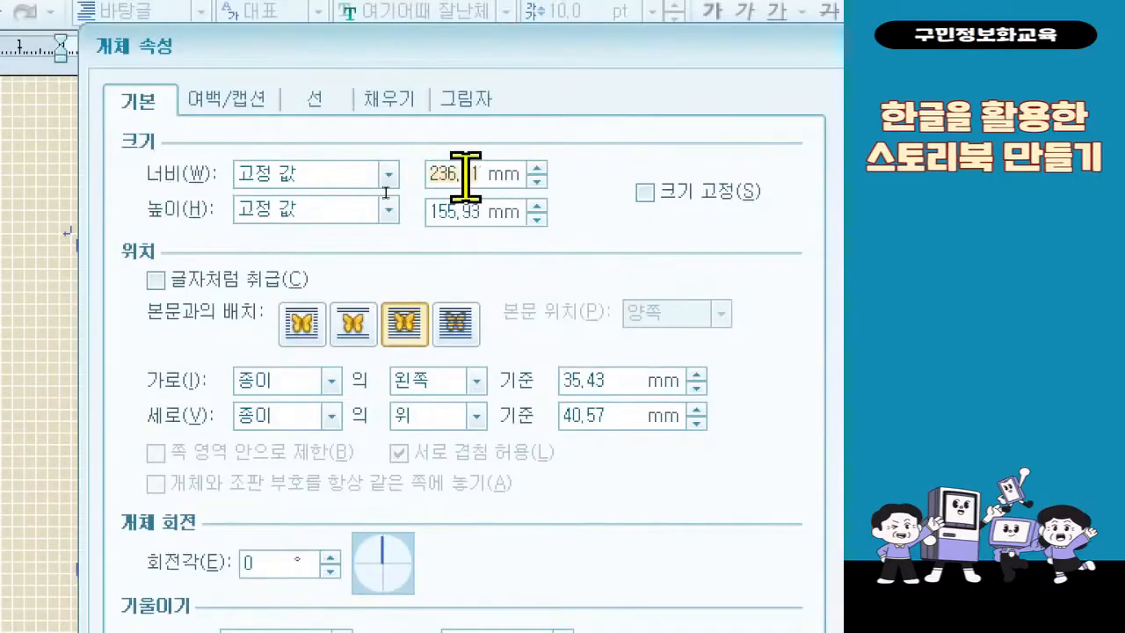
{"action": "type", "text": "230"}
{"action": "left_click", "coordinate": [470, 213]}
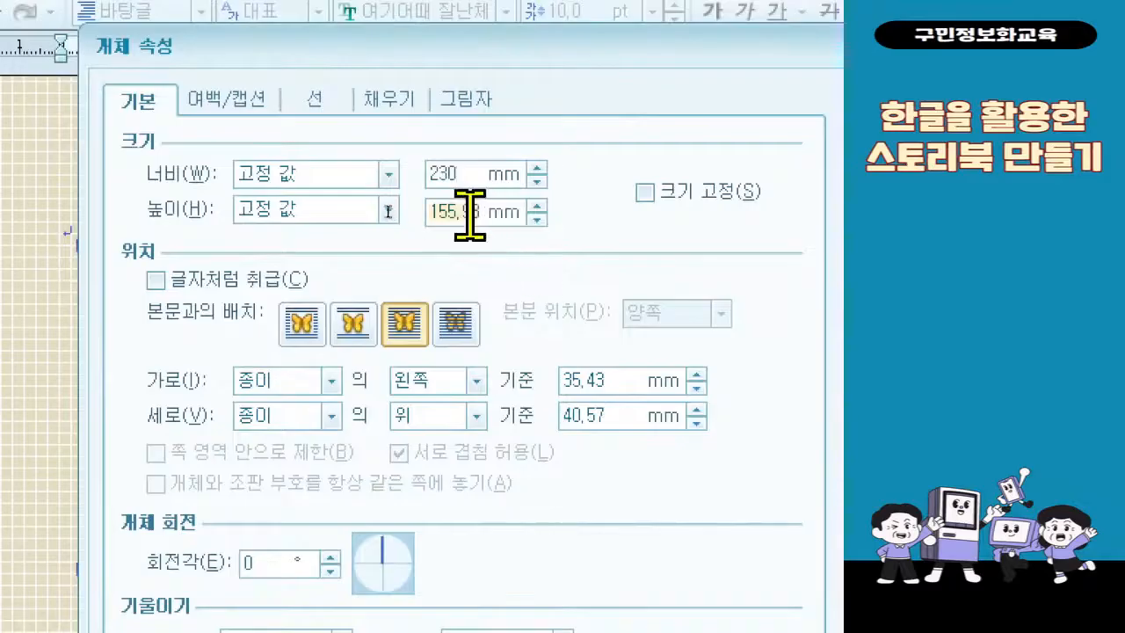
{"action": "type", "text": "125"}
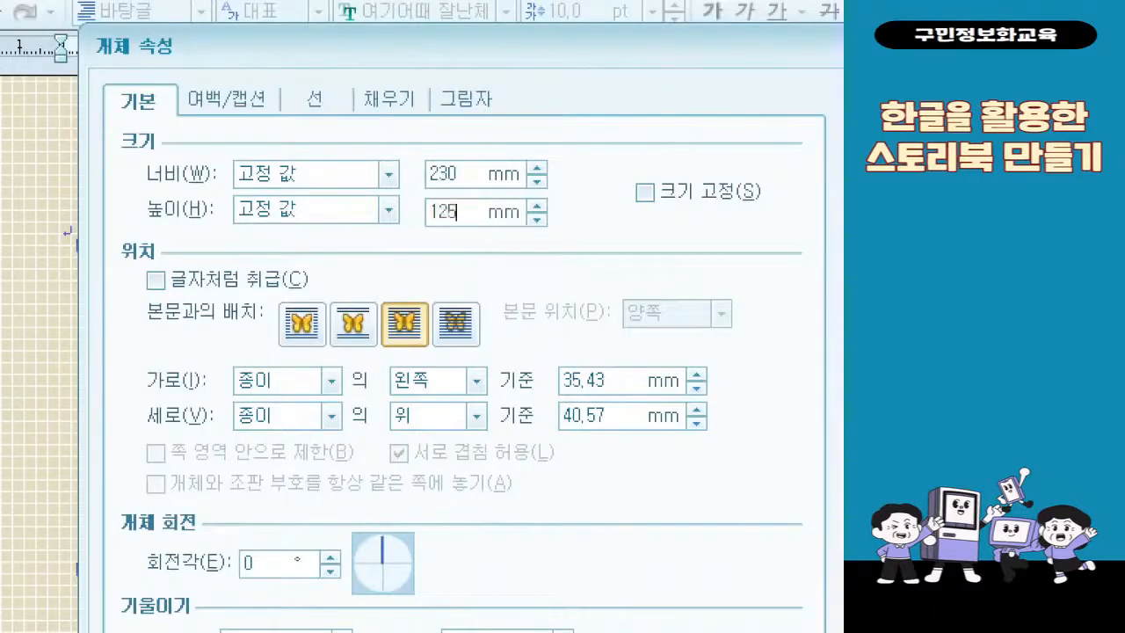
{"action": "left_click_drag", "start_coordinate": [108, 128], "coordinate": [581, 235]}
{"action": "left_click_drag", "start_coordinate": [600, 110], "coordinate": [678, 106]}
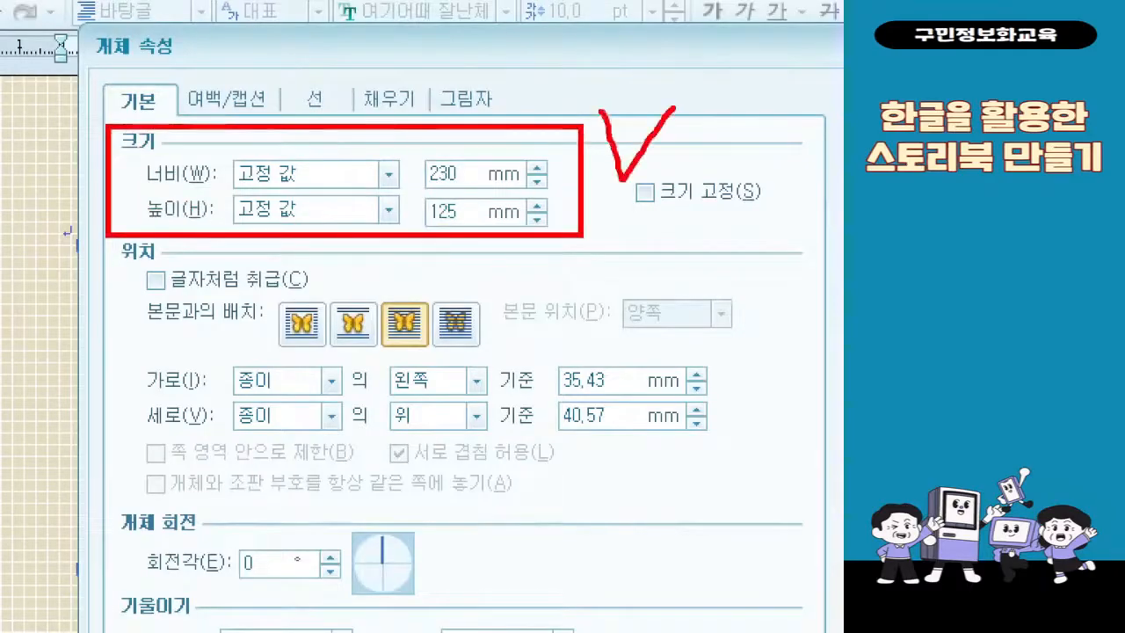
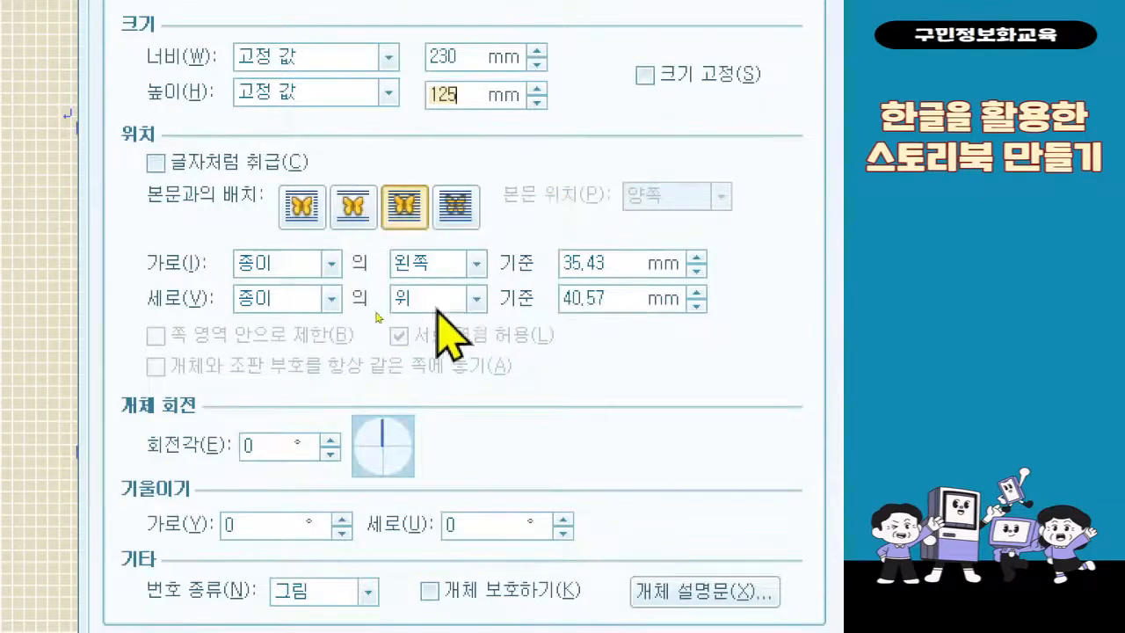
Step: Position the rectangle at 가운데 of the 종이 both horizontally and vertically
{"action": "left_click", "coordinate": [468, 265]}
{"action": "left_click", "coordinate": [475, 265]}
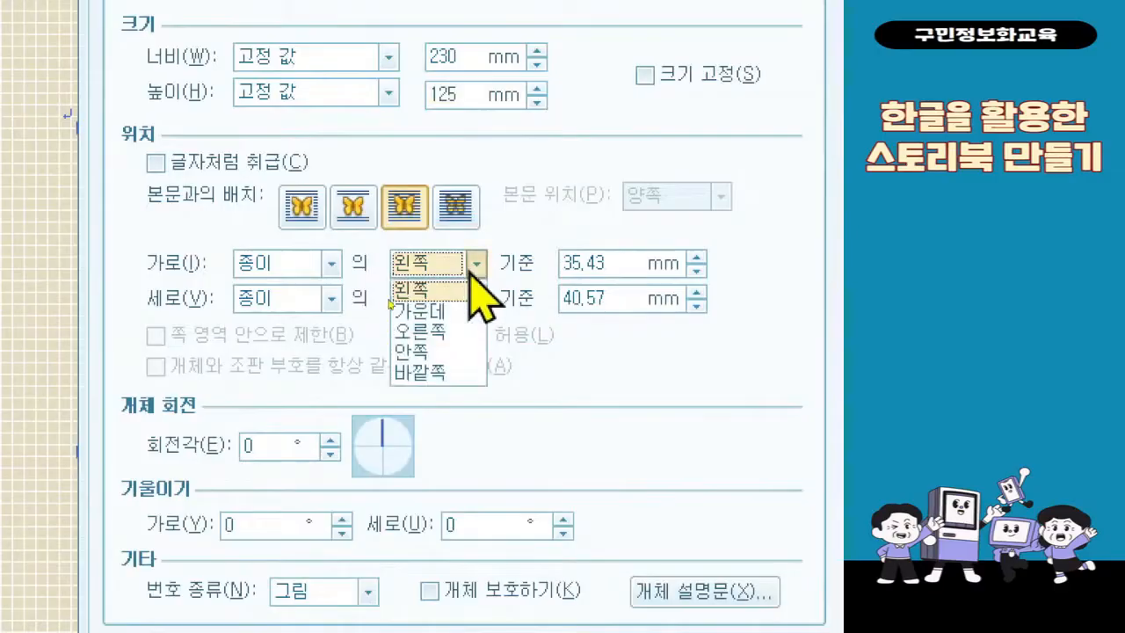
{"action": "left_click", "coordinate": [472, 315]}
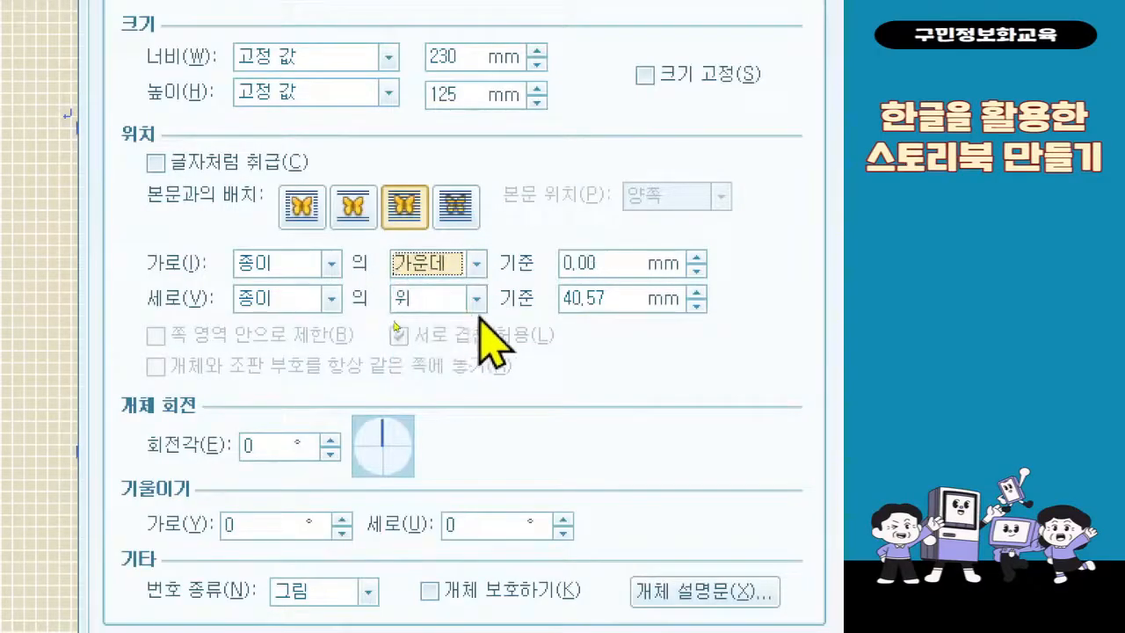
{"action": "left_click", "coordinate": [474, 300]}
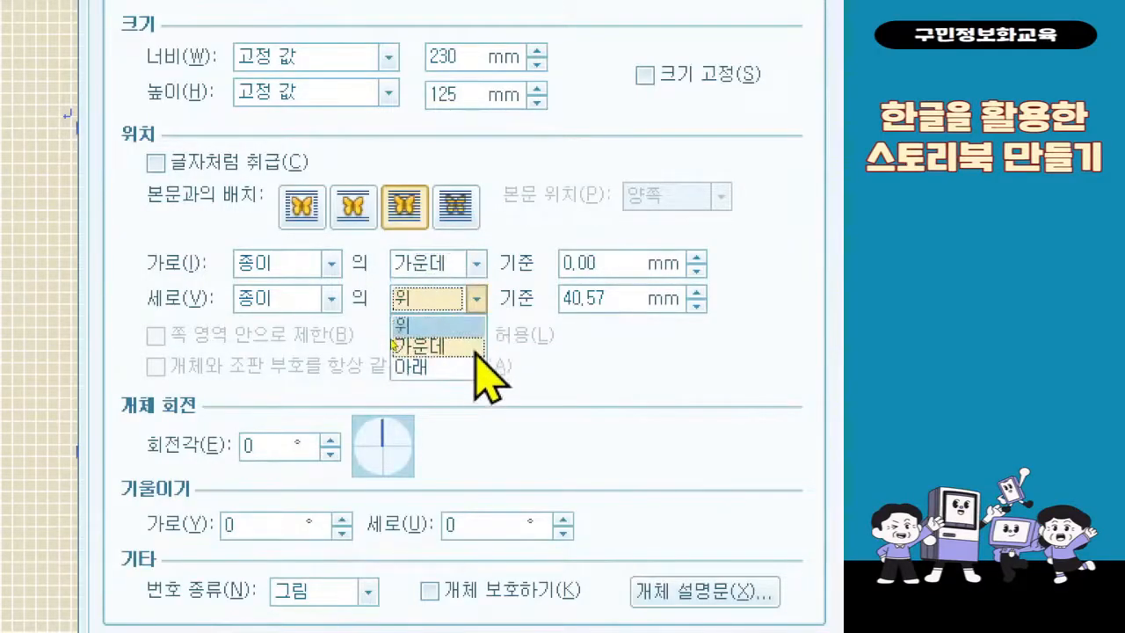
{"action": "left_click", "coordinate": [477, 347]}
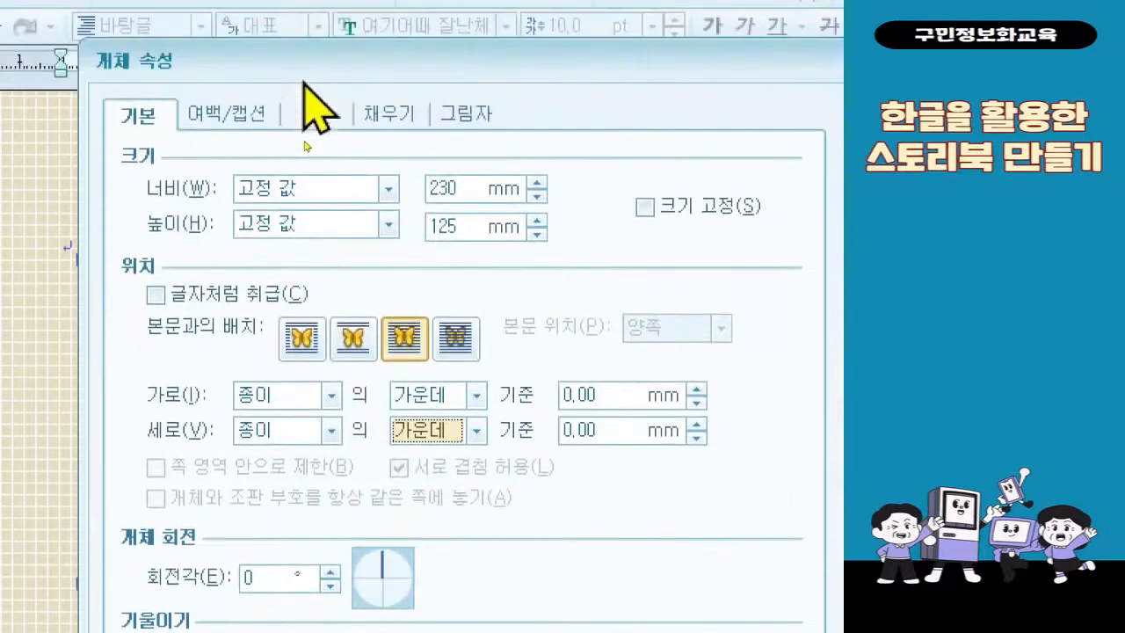
Step: Change the rectangle's fill to 그러데이션 and show the color choices for 시작 색
{"action": "left_click", "coordinate": [367, 123]}
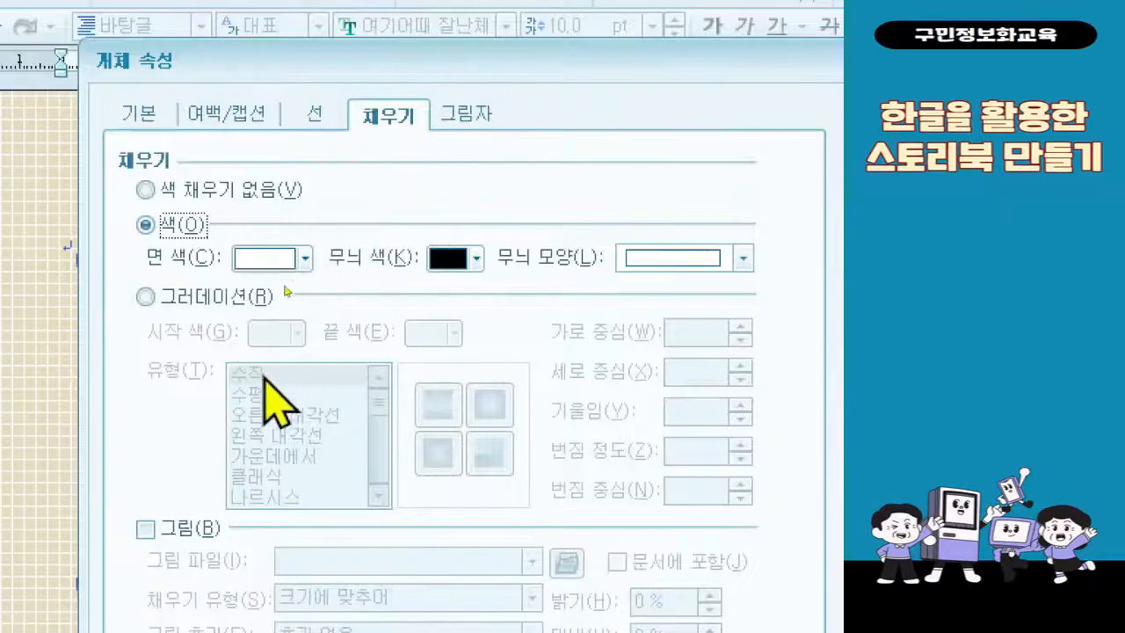
{"action": "left_click", "coordinate": [248, 297]}
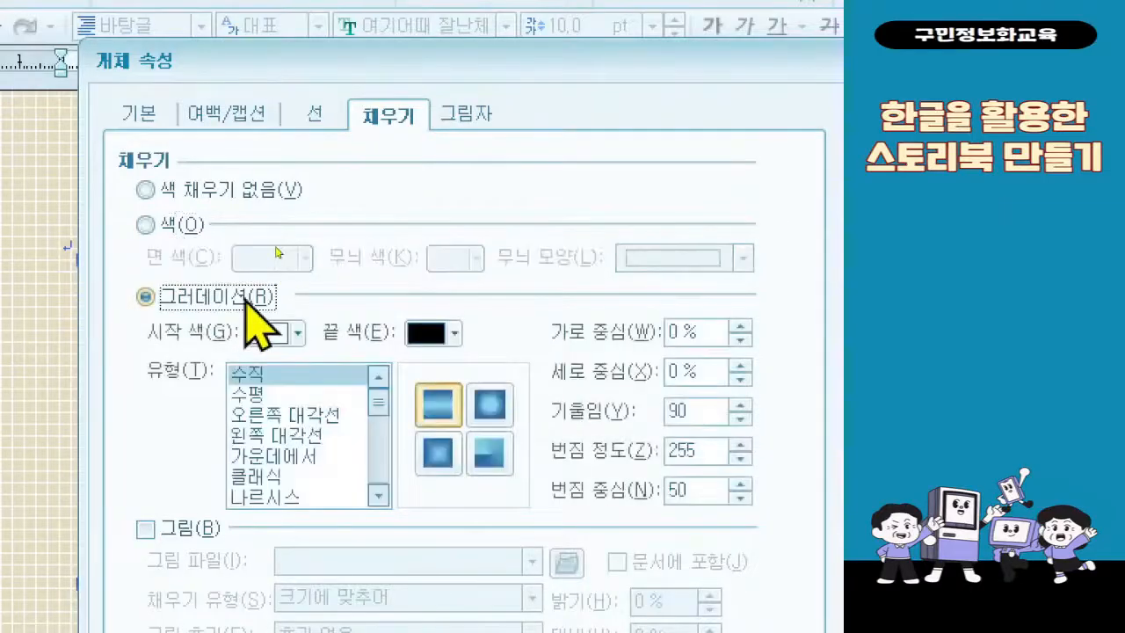
{"action": "left_click", "coordinate": [297, 333]}
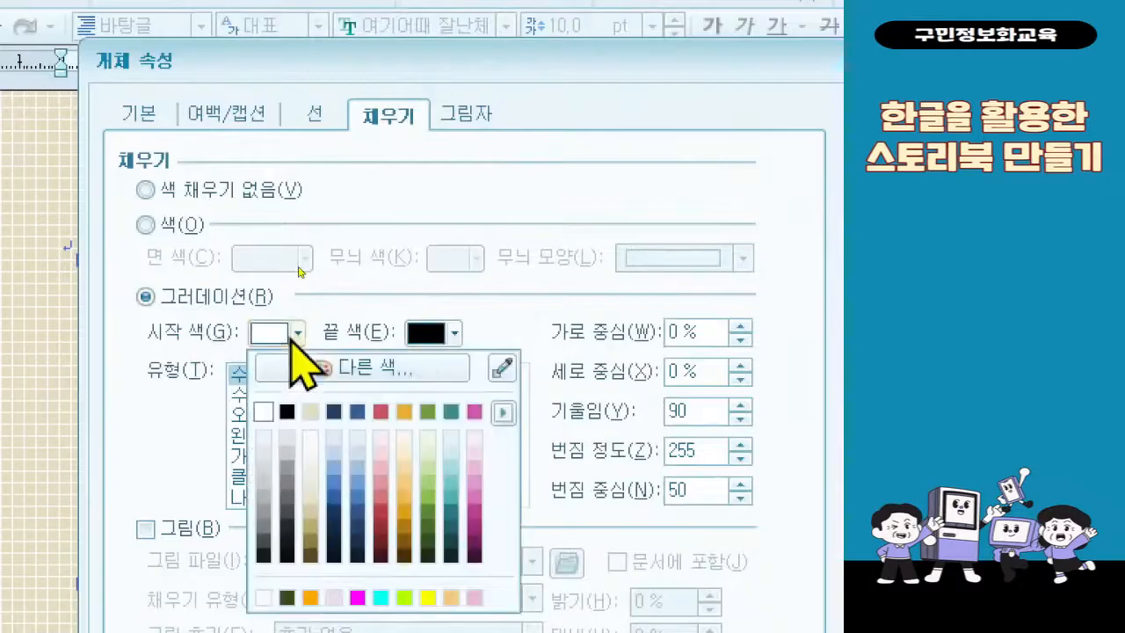
Step: Set the gradient's 끝 색 to orange from the 오피스 color theme
{"action": "left_click", "coordinate": [456, 333]}
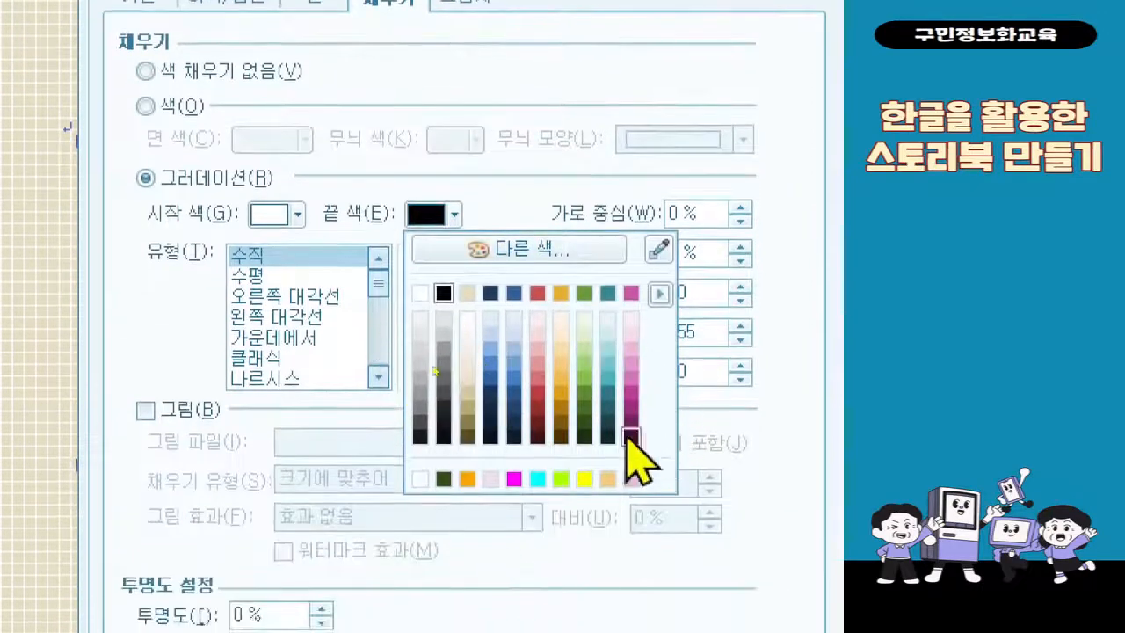
{"action": "left_click", "coordinate": [657, 292]}
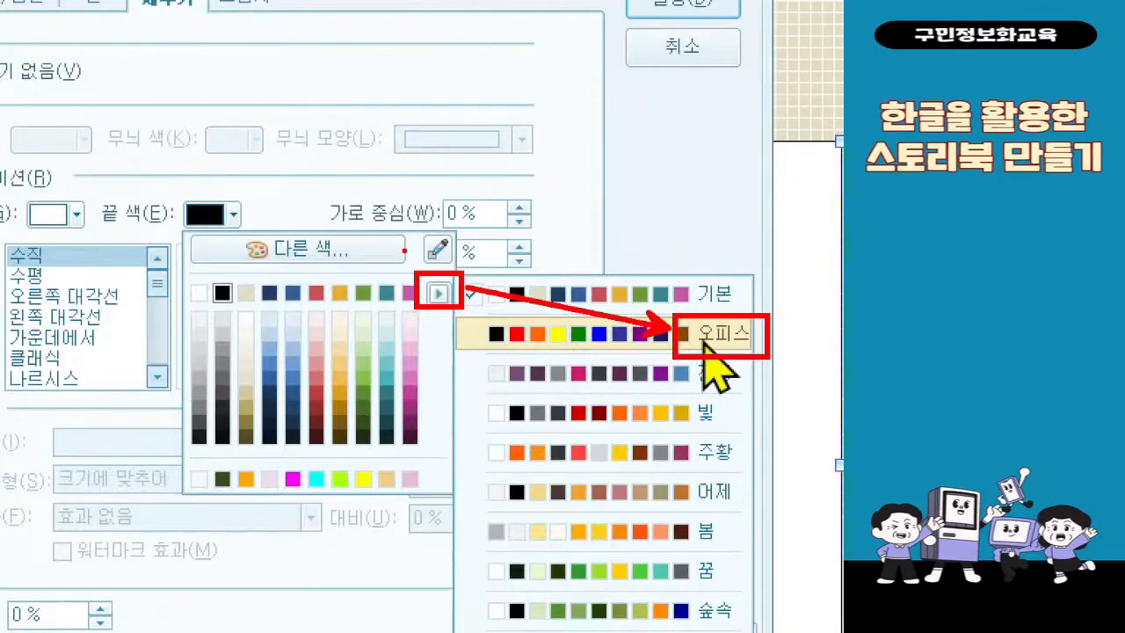
{"action": "left_click", "coordinate": [703, 334]}
{"action": "left_click", "coordinate": [230, 214]}
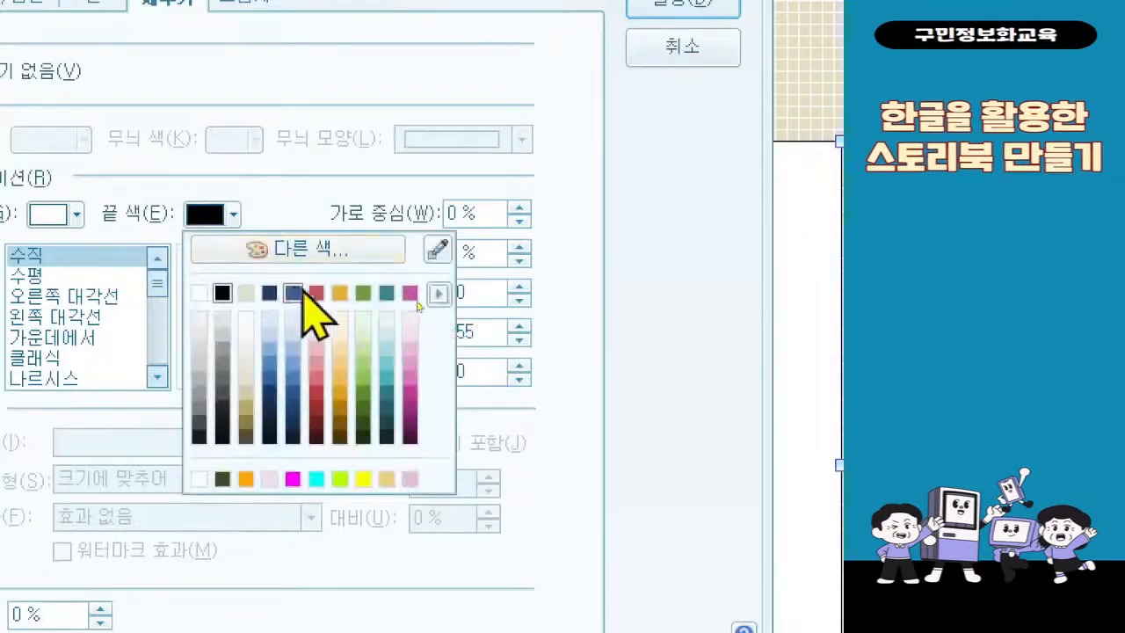
{"action": "left_click", "coordinate": [437, 293]}
{"action": "left_click", "coordinate": [479, 329]}
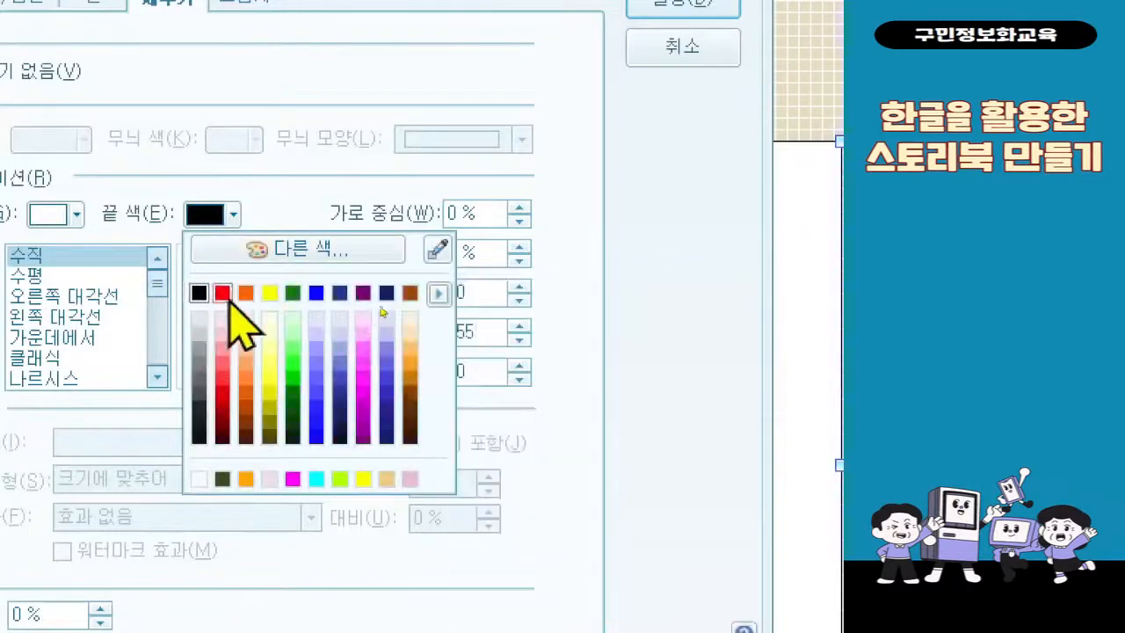
{"action": "left_click", "coordinate": [246, 292]}
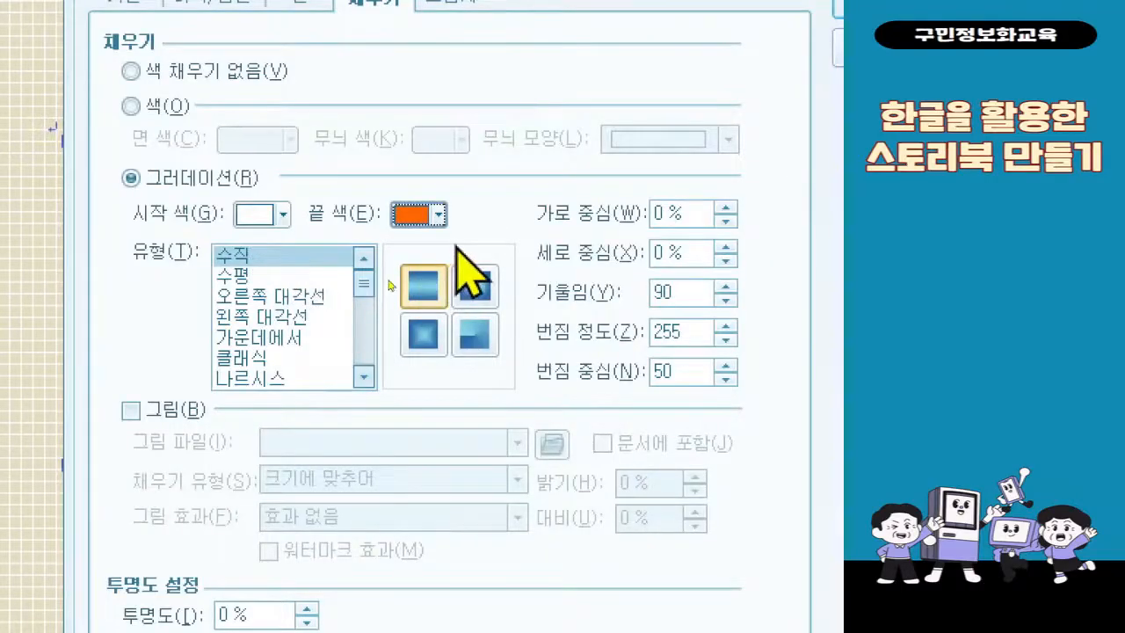
Step: Set the gradient type to 가운데에서 with the circular variant and 투명도 to 45 %, and apply the fill to the rectangle
{"action": "left_click", "coordinate": [312, 336]}
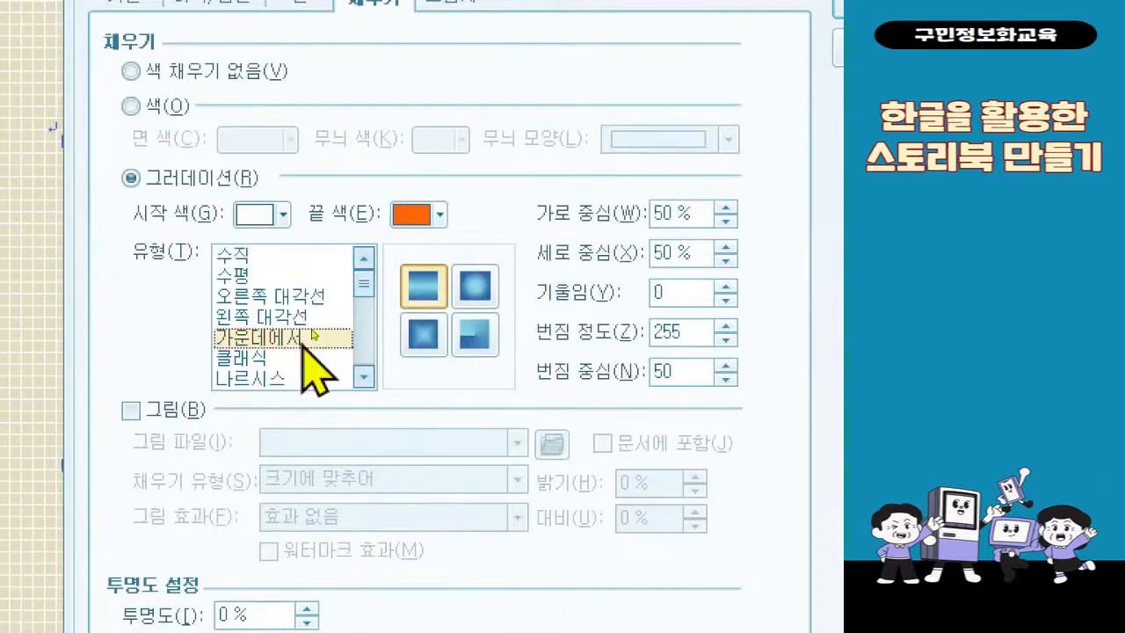
{"action": "left_click", "coordinate": [473, 287]}
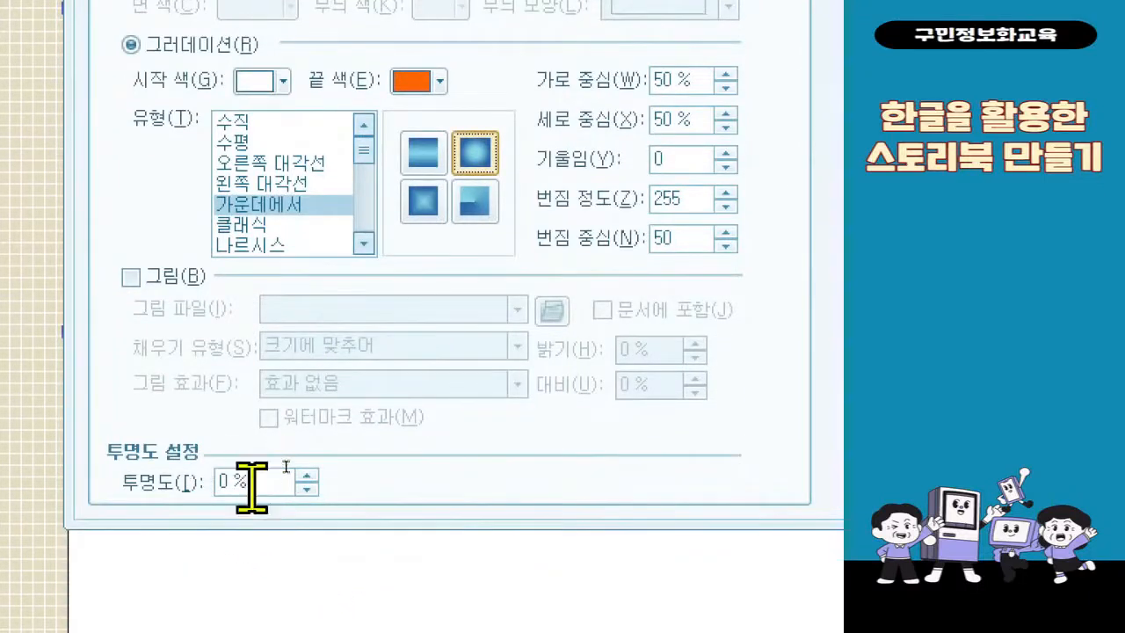
{"action": "left_click_drag", "start_coordinate": [251, 488], "coordinate": [181, 498]}
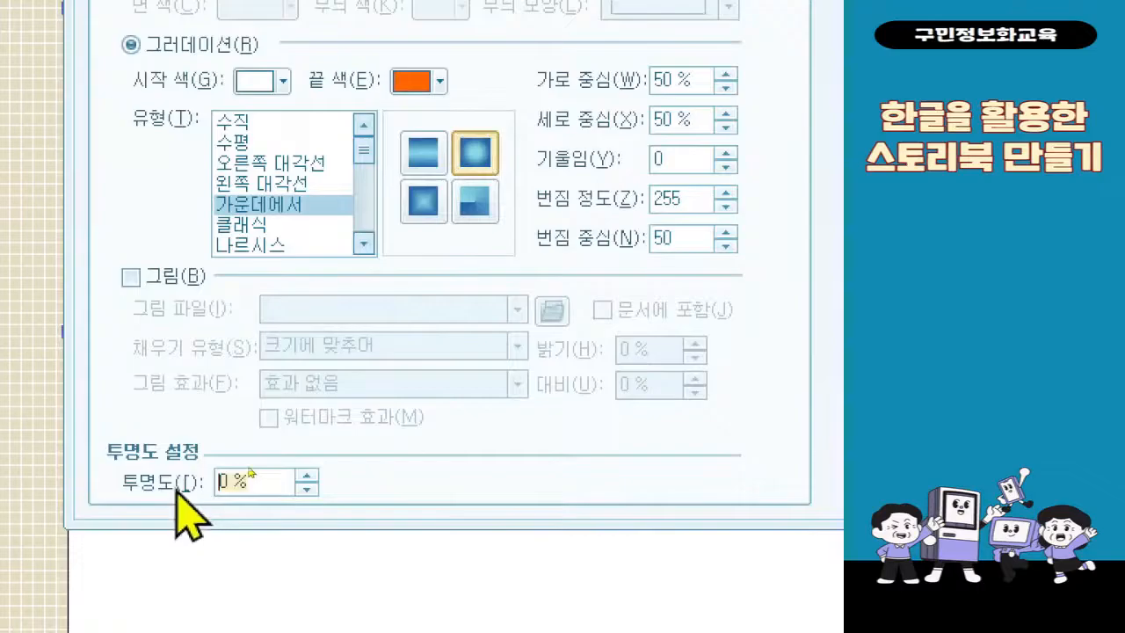
{"action": "type", "text": "45"}
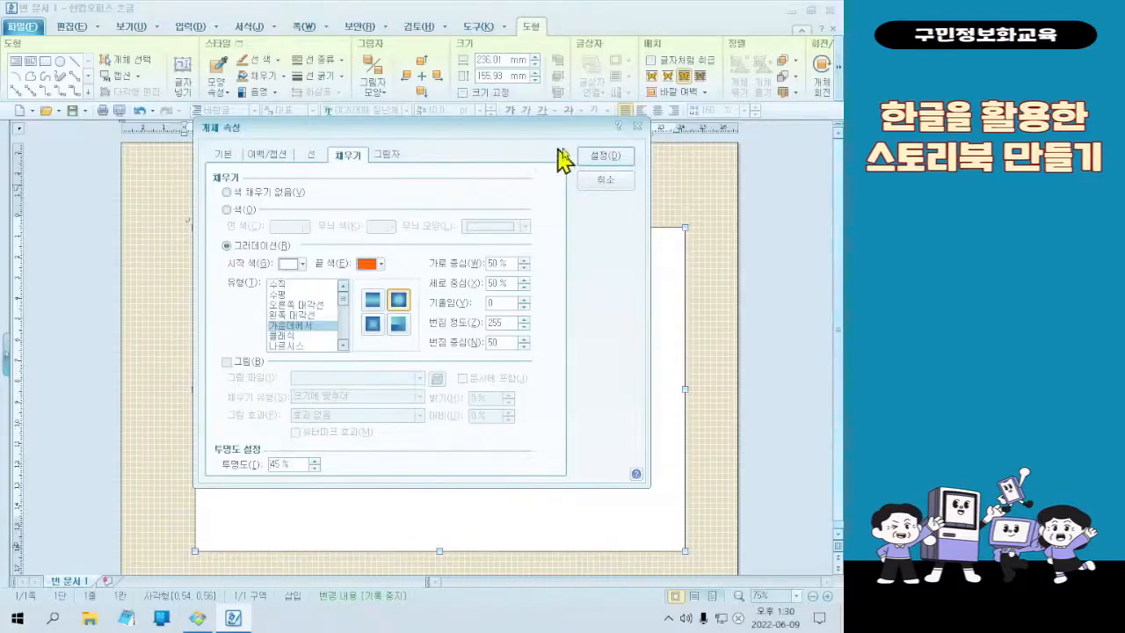
{"action": "left_click", "coordinate": [603, 156]}
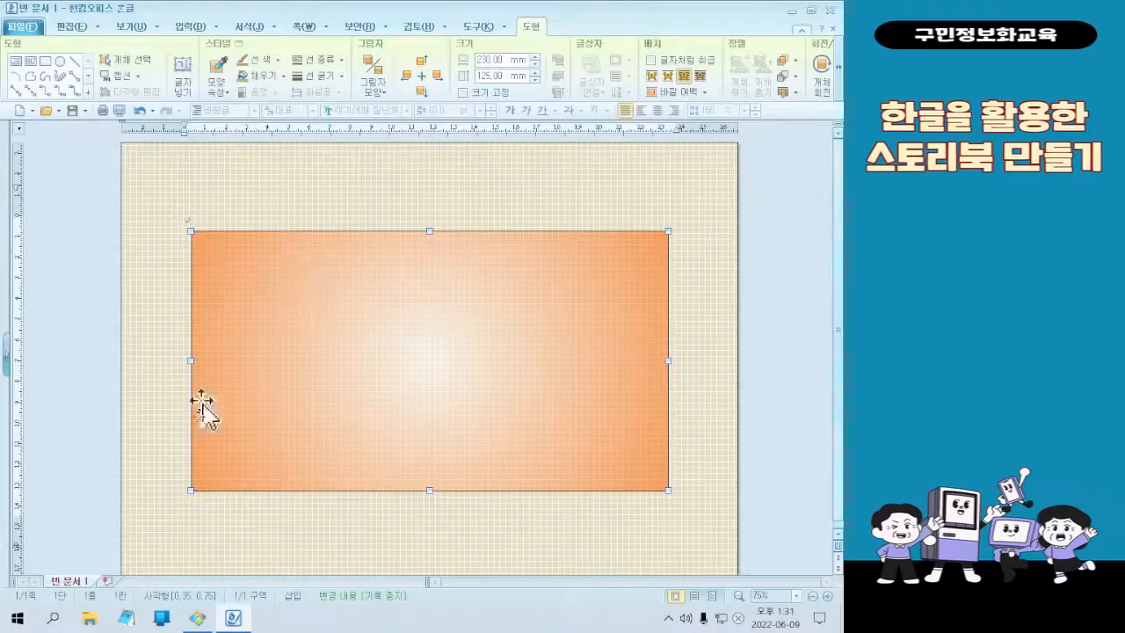
Step: Check the finished cover image in 꿀뷰 and change the rectangle's corners to 둥근 모양
{"action": "left_click", "coordinate": [199, 617]}
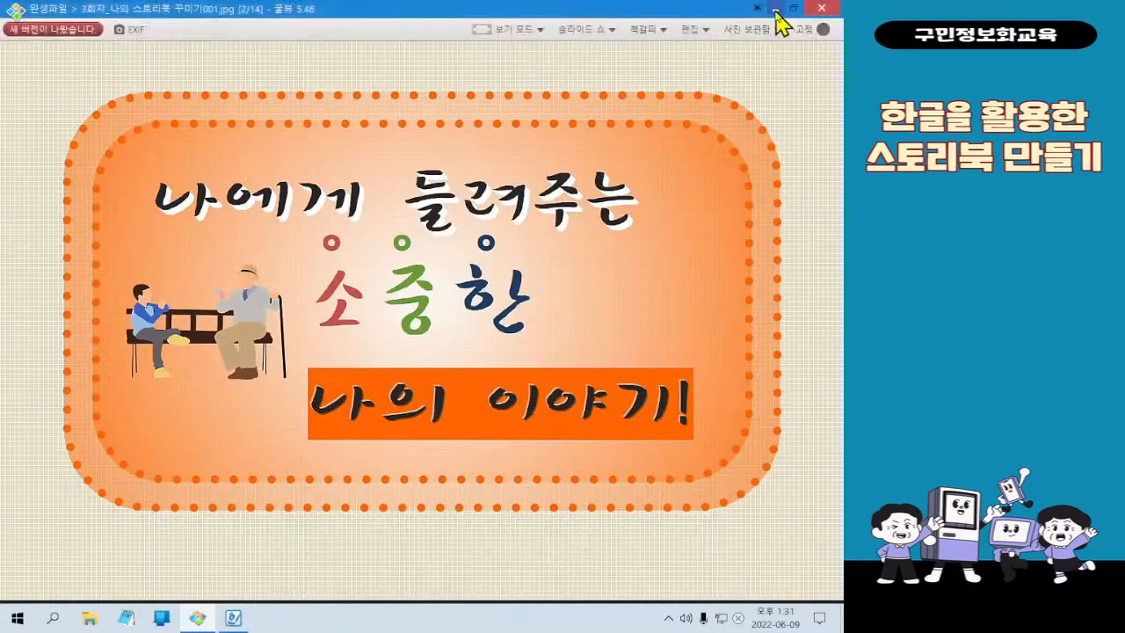
{"action": "left_click", "coordinate": [779, 21]}
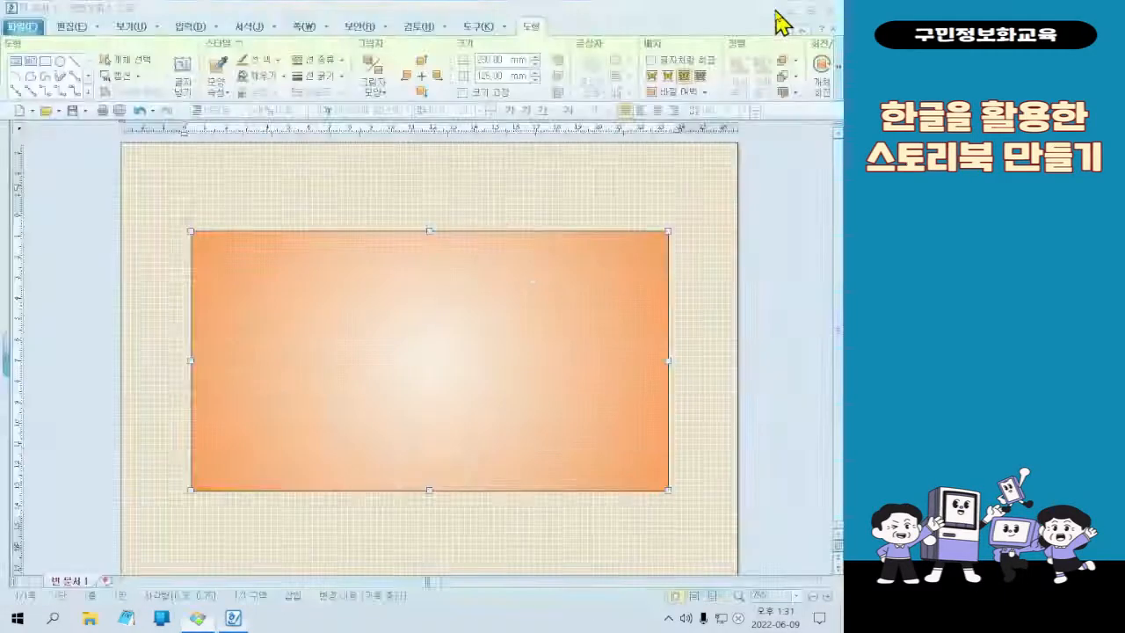
{"action": "double_click", "coordinate": [471, 378]}
{"action": "left_click", "coordinate": [321, 154]}
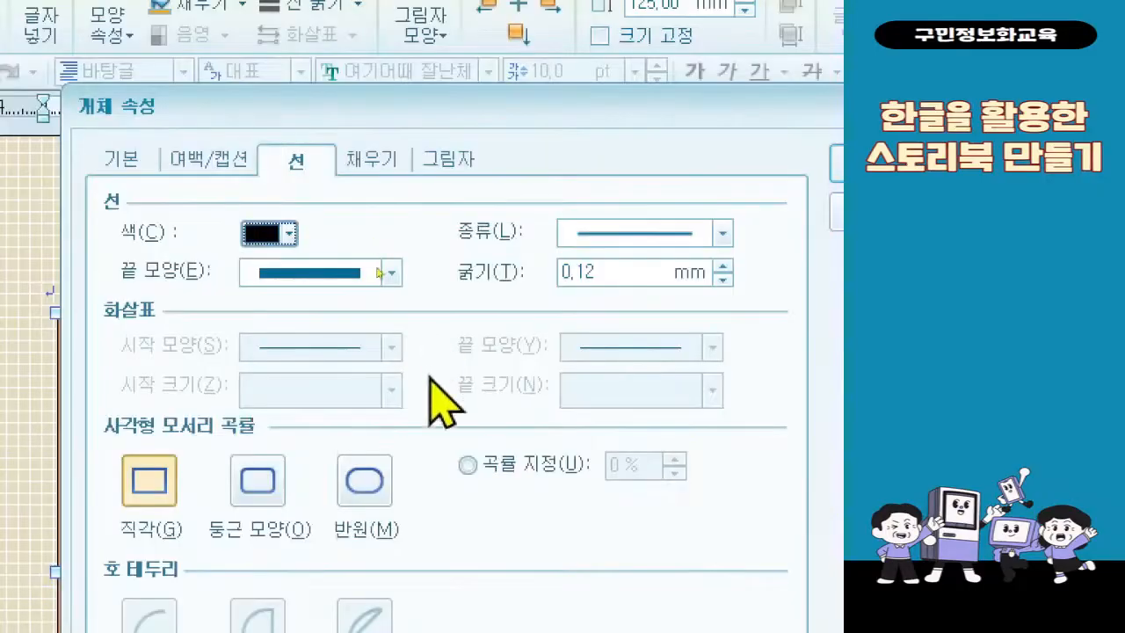
{"action": "left_click", "coordinate": [264, 479]}
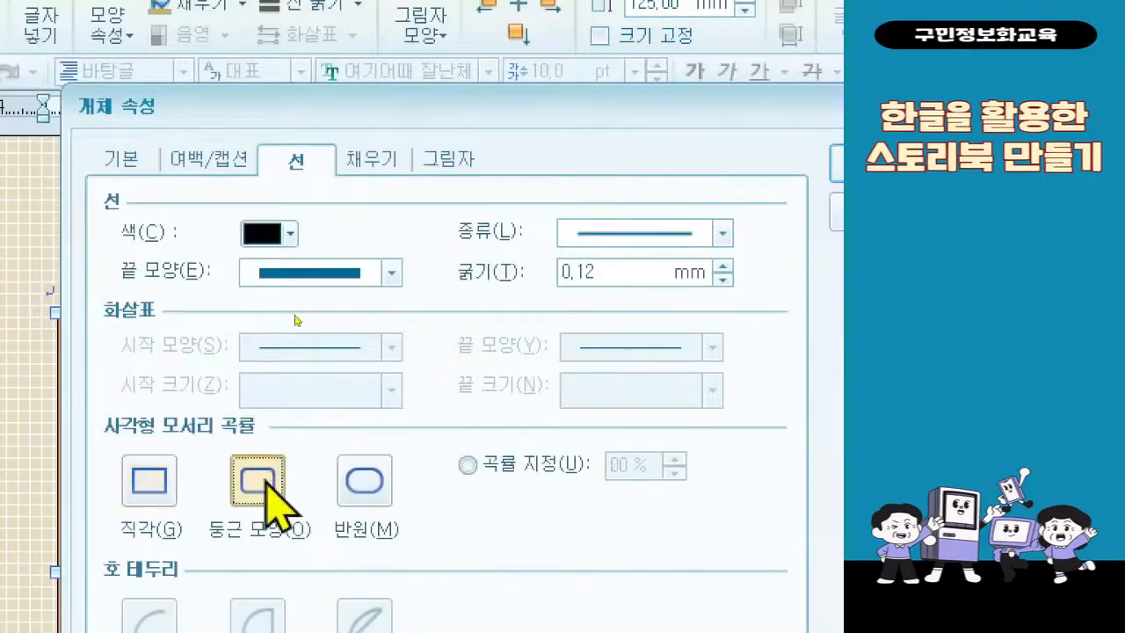
Step: Change the rectangle's outline to the round-dotted line type and color it 주황 (RGB 255,102,0) from the 오피스 color theme
{"action": "left_click", "coordinate": [637, 233]}
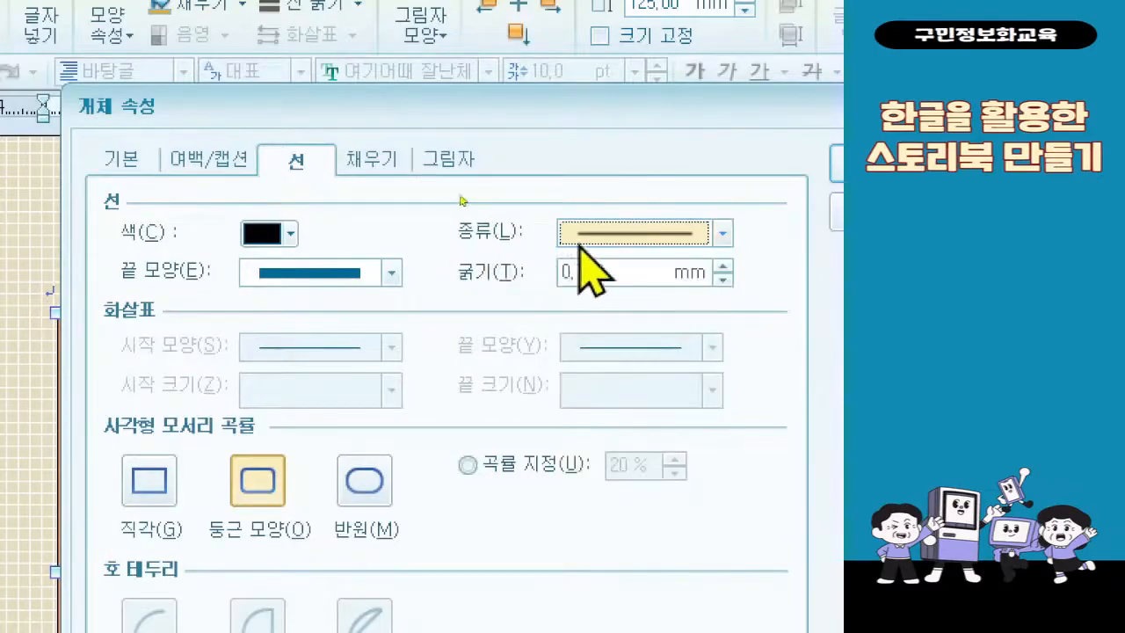
{"action": "left_click", "coordinate": [587, 237]}
{"action": "left_click", "coordinate": [606, 405]}
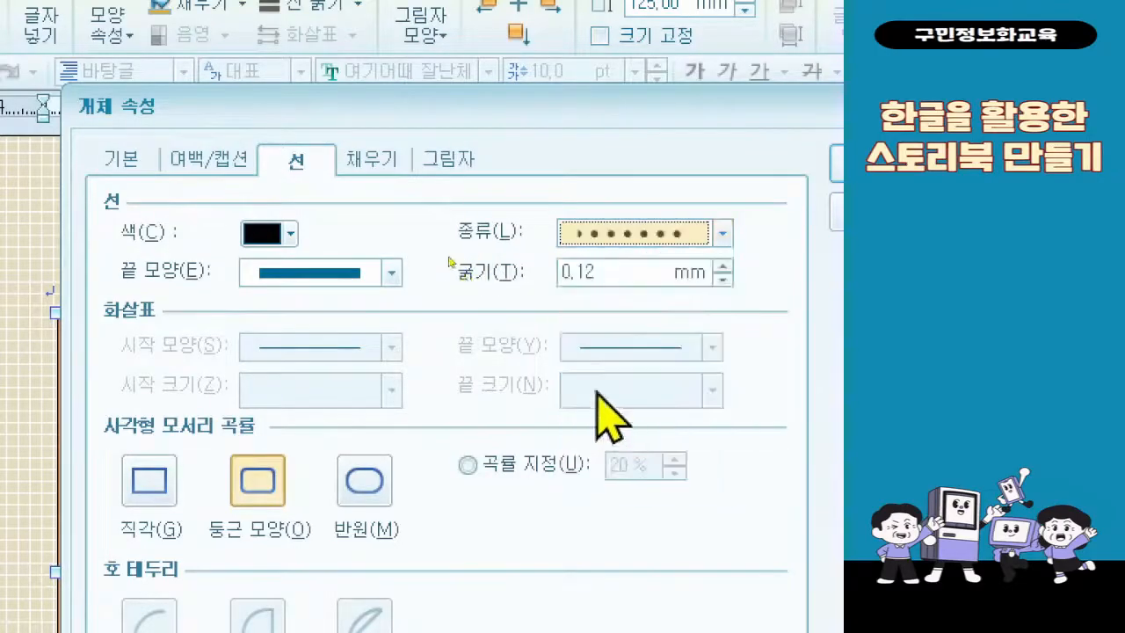
{"action": "left_click", "coordinate": [279, 241]}
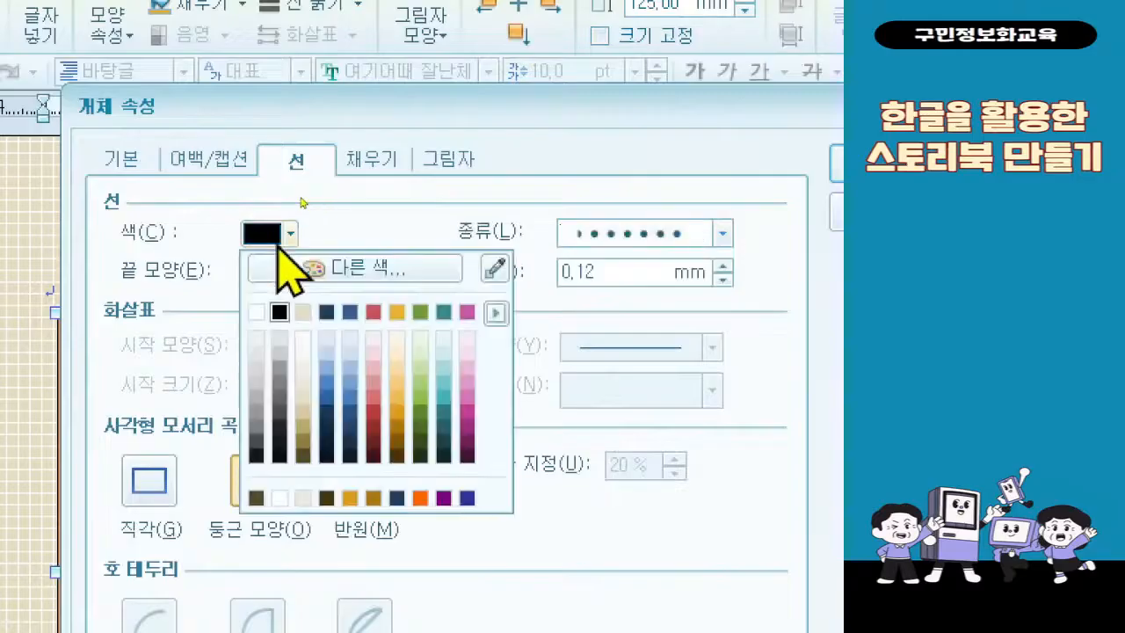
{"action": "left_click", "coordinate": [495, 313]}
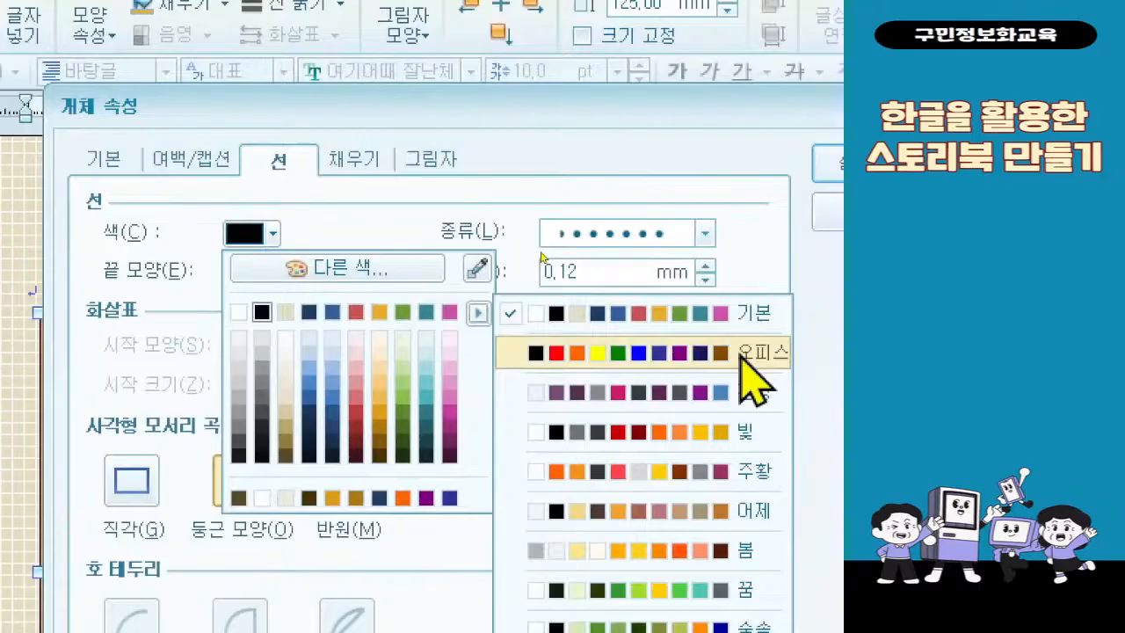
{"action": "left_click", "coordinate": [740, 354]}
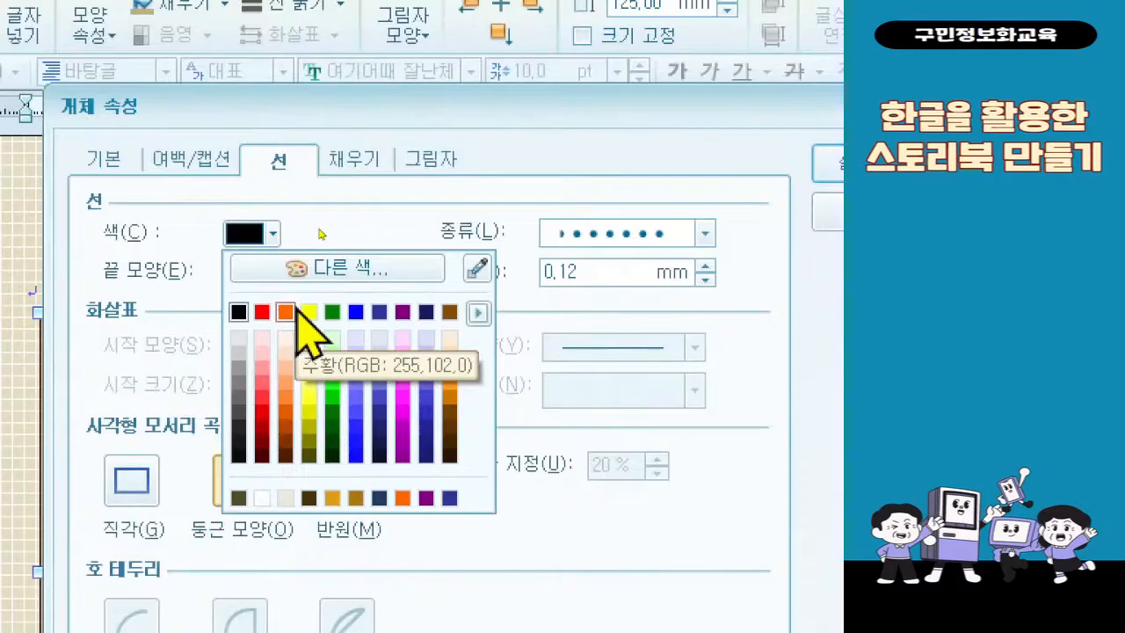
{"action": "left_click", "coordinate": [297, 309]}
Step: Set the outline's 굵기 to 3 mm and apply the line settings to the rectangle
{"action": "left_click", "coordinate": [560, 274]}
{"action": "key", "text": "BackSpace"}
{"action": "key", "text": "BackSpace"}
{"action": "key", "text": "BackSpace"}
{"action": "type", "text": "3"}
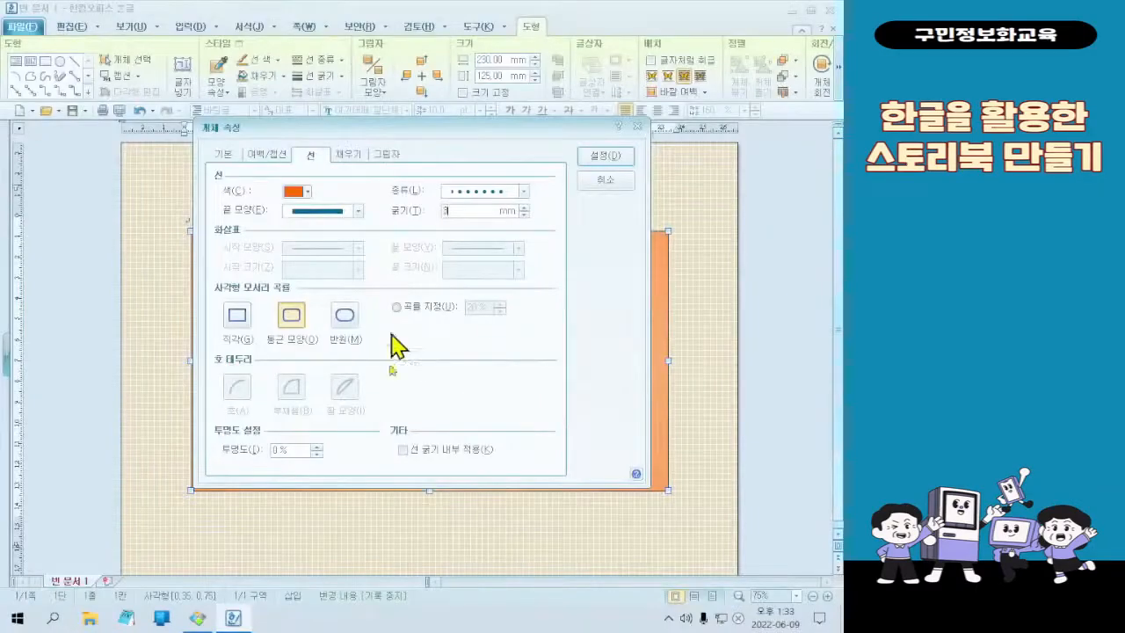
{"action": "left_click", "coordinate": [620, 158]}
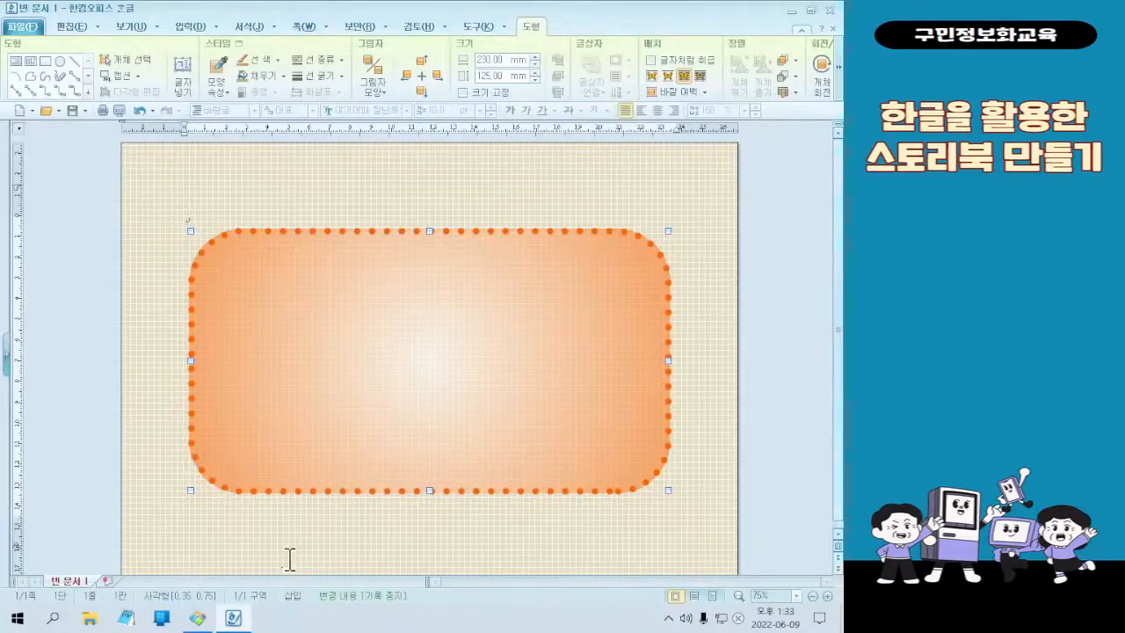
Step: Compare the dotted rounded rectangle with the finished cover image in 꿀뷰
{"action": "left_click", "coordinate": [198, 618]}
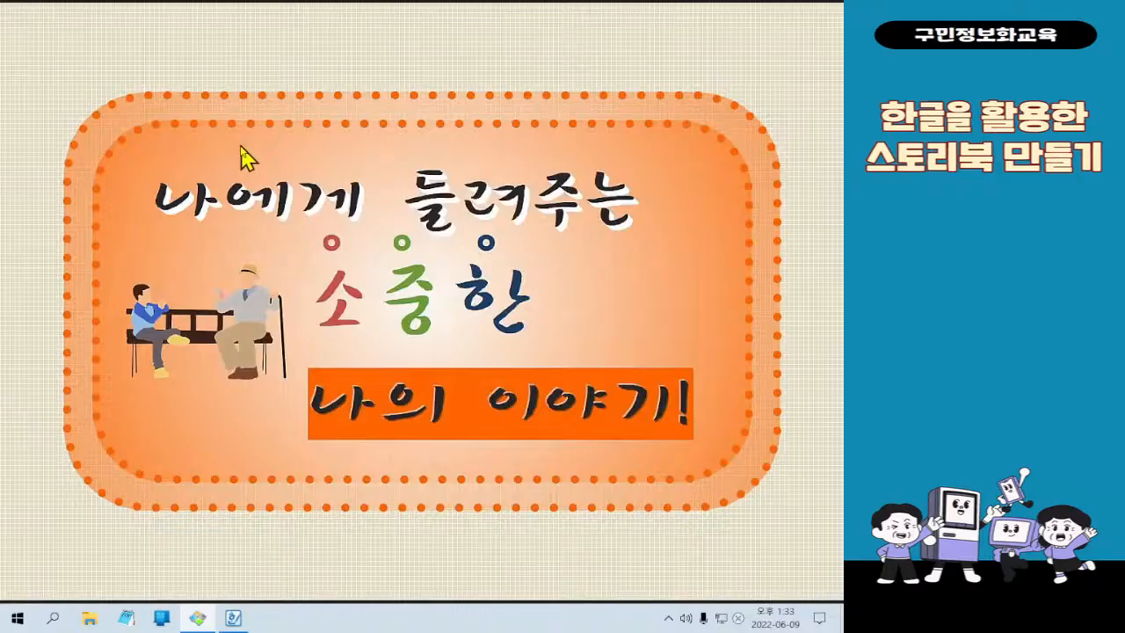
{"action": "left_click", "coordinate": [233, 617]}
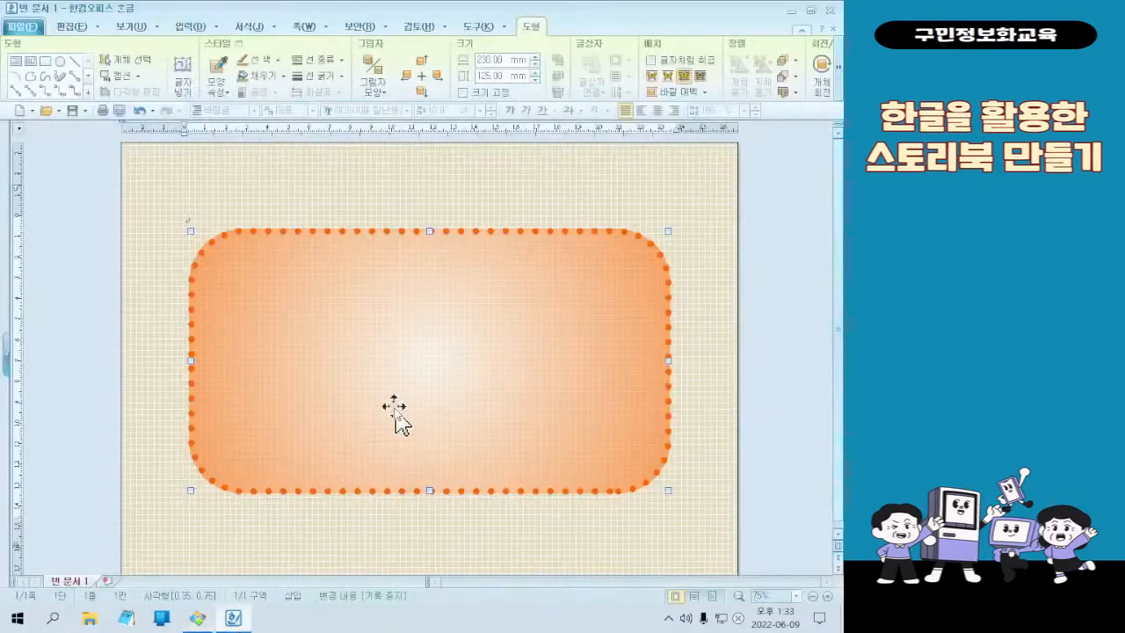
{"action": "scroll", "coordinate": [436, 426], "scroll_direction": "down", "scroll_amount": 1}
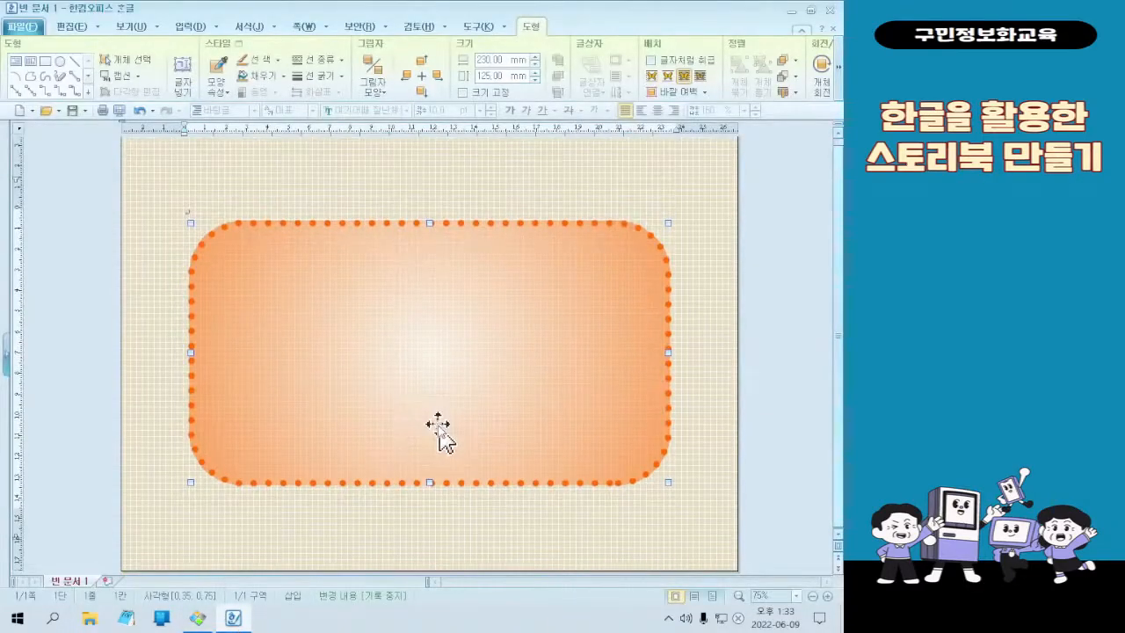
{"action": "scroll", "coordinate": [437, 426], "scroll_direction": "up", "scroll_amount": 1}
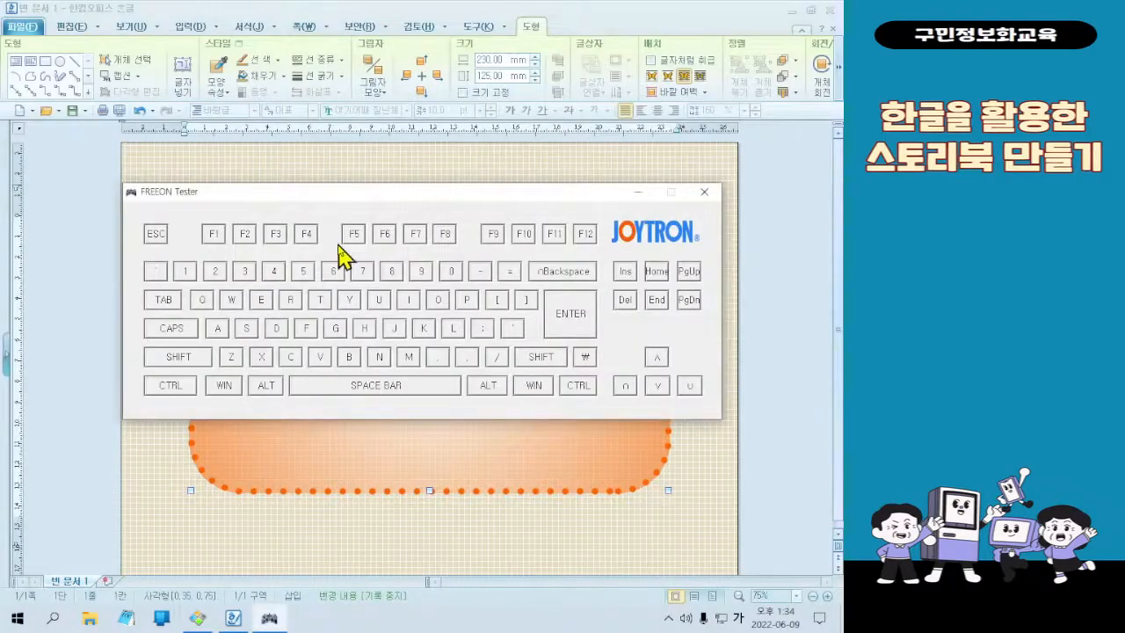
{"action": "key", "text": "ctrl"}
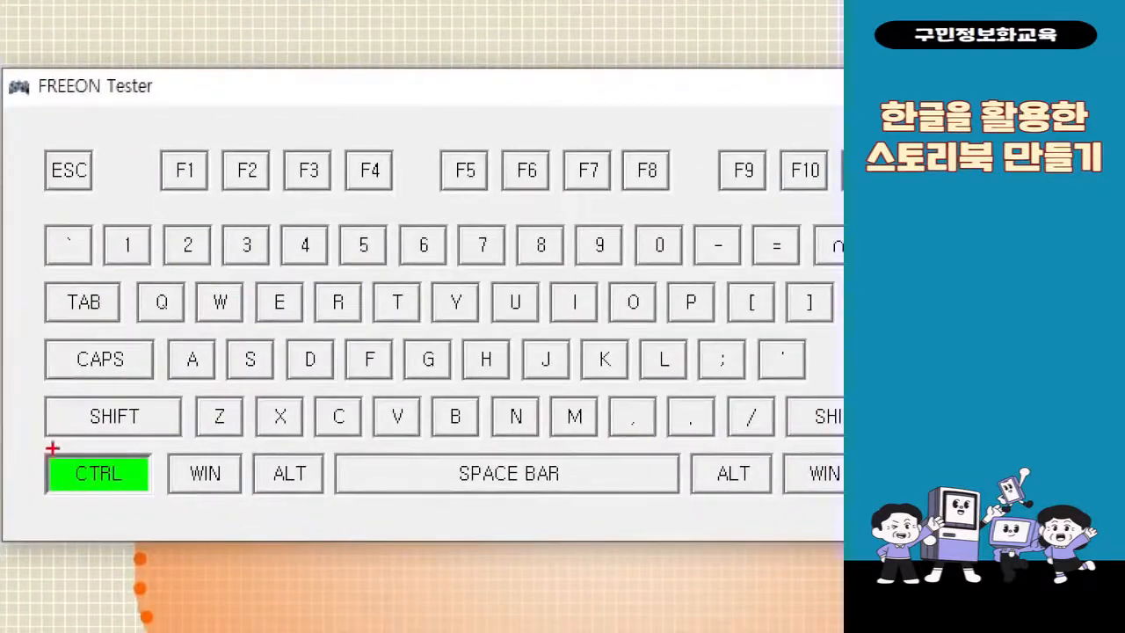
{"action": "mouse_move", "coordinate": [51, 446]}
{"action": "left_mouse_down"}
{"action": "mouse_move", "coordinate": [120, 528]}
{"action": "mouse_move", "coordinate": [139, 531]}
{"action": "left_mouse_up"}
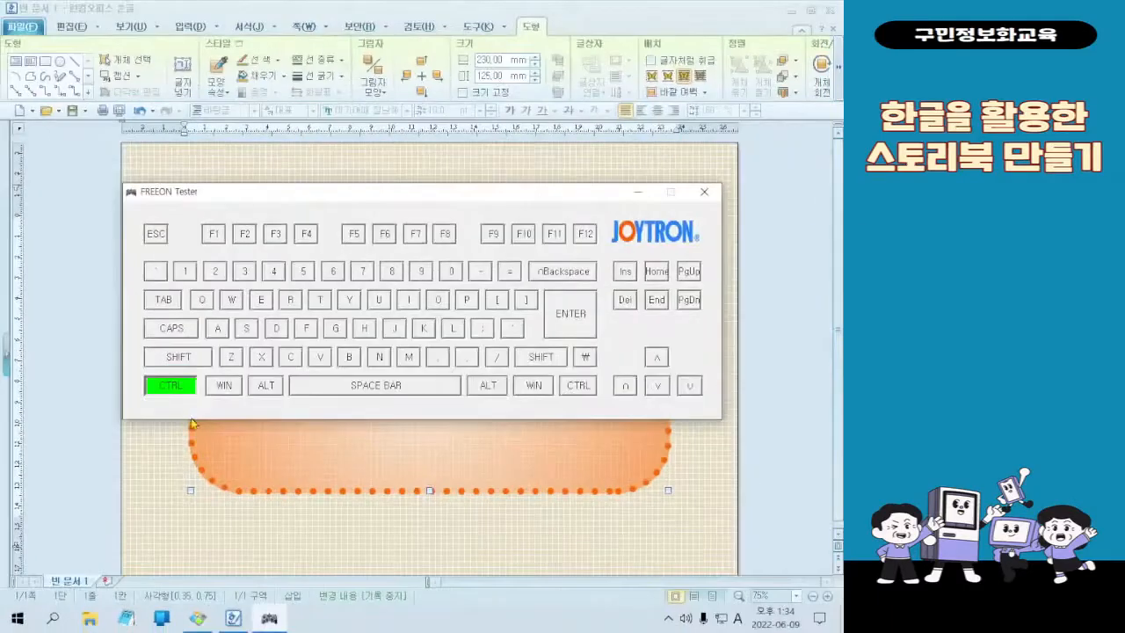
{"action": "left_click", "coordinate": [634, 192]}
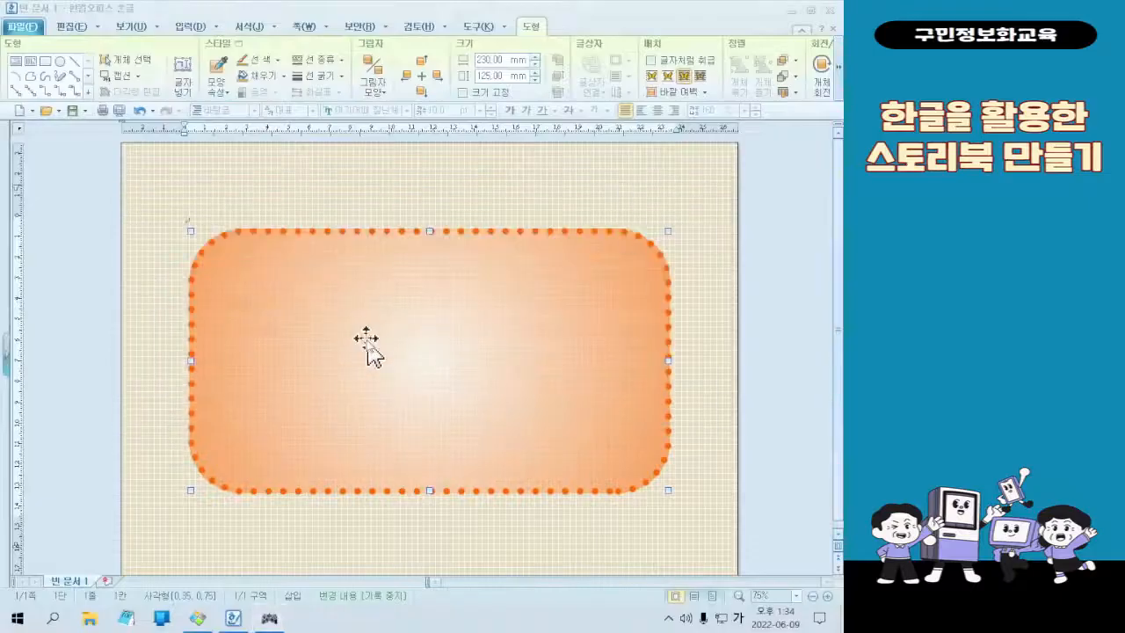
Step: Duplicate the rounded rectangle, placing the copy about 2 mm to the right of and 19 mm below the page centre
{"action": "left_click_drag", "start_coordinate": [414, 347], "coordinate": [416, 385]}
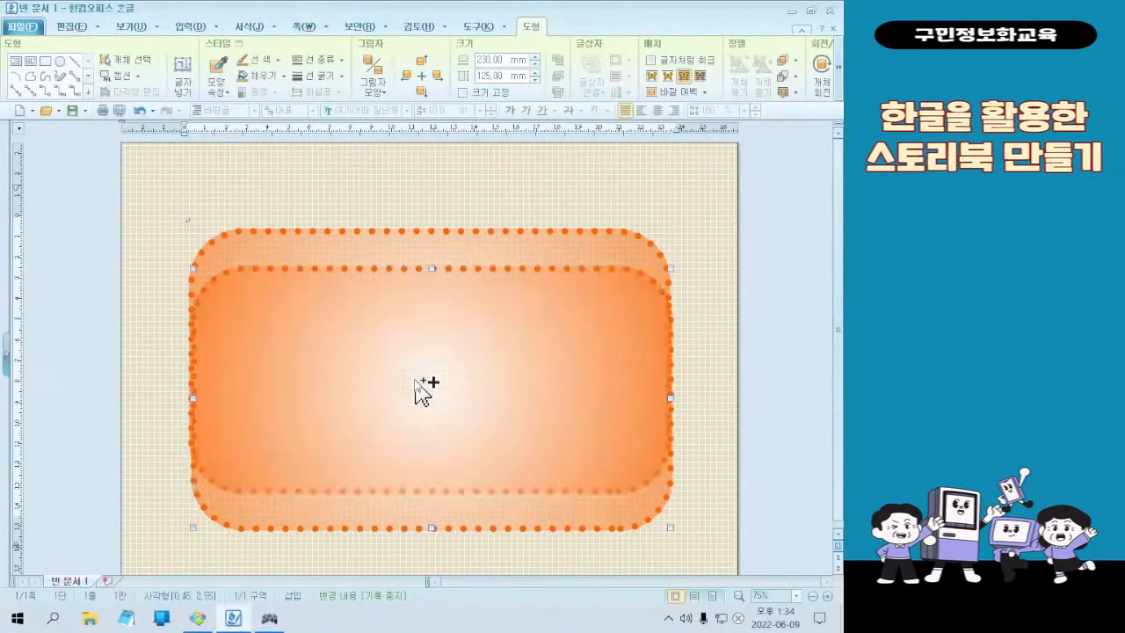
{"action": "left_click_drag", "start_coordinate": [539, 381], "coordinate": [507, 396]}
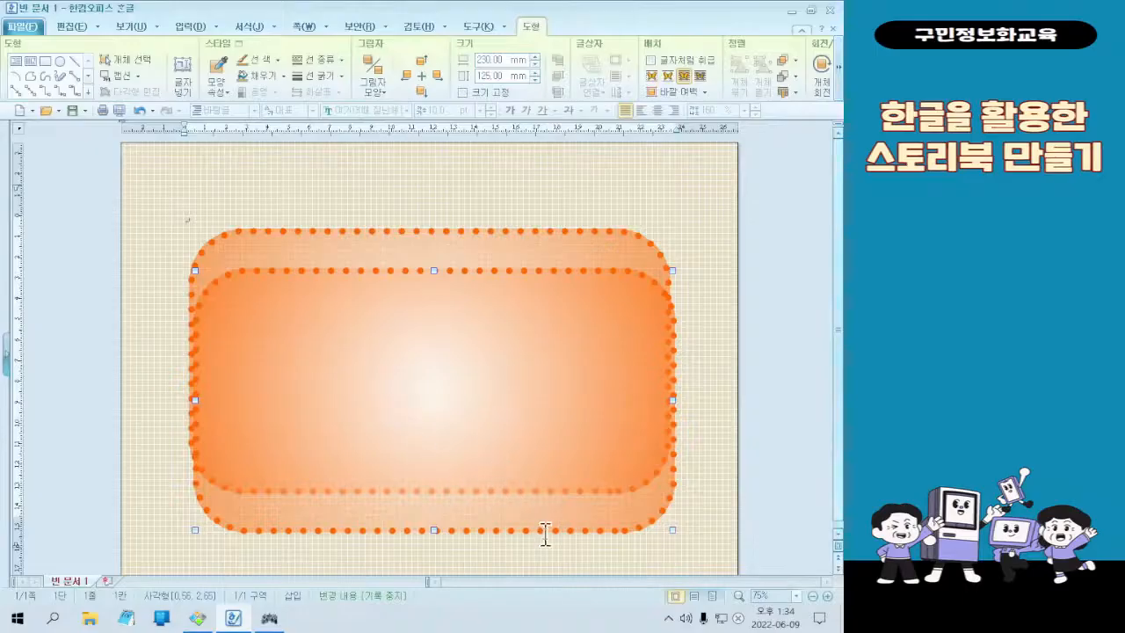
Step: Set the copy's width to 250 mm and height to 145 mm, and arrange it behind the text
{"action": "double_click", "coordinate": [490, 428]}
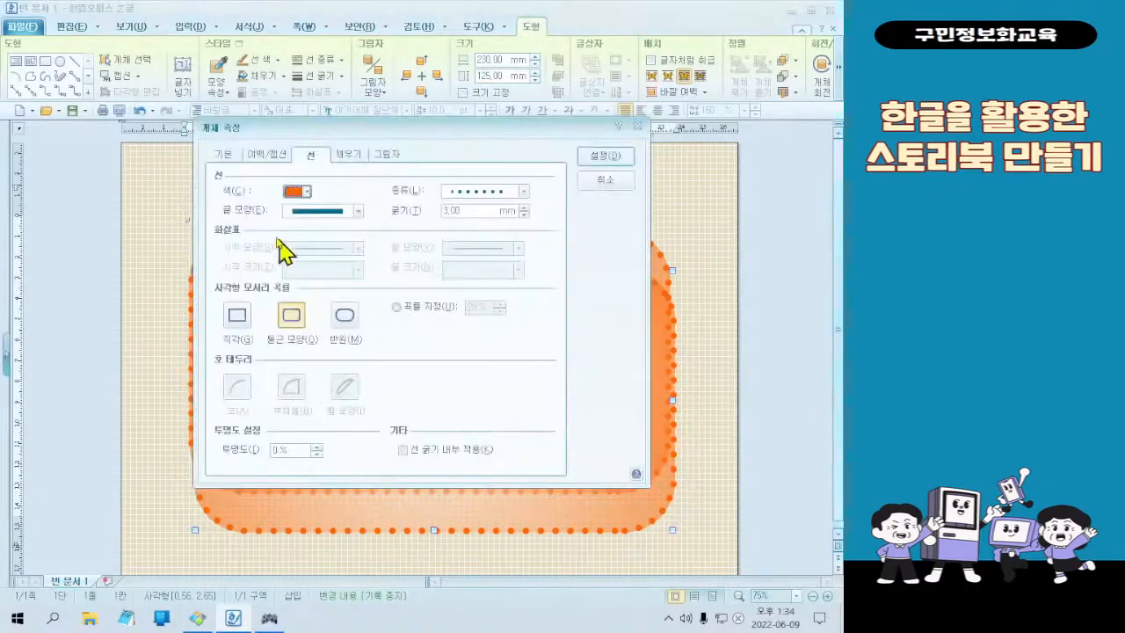
{"action": "left_click", "coordinate": [222, 157]}
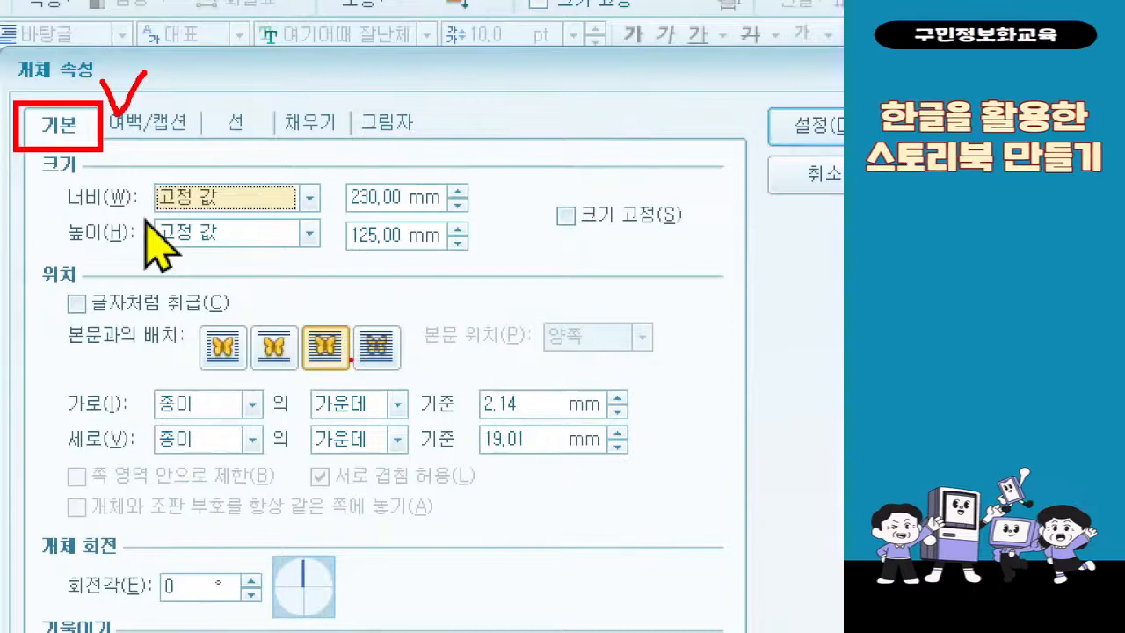
{"action": "left_click", "coordinate": [362, 198]}
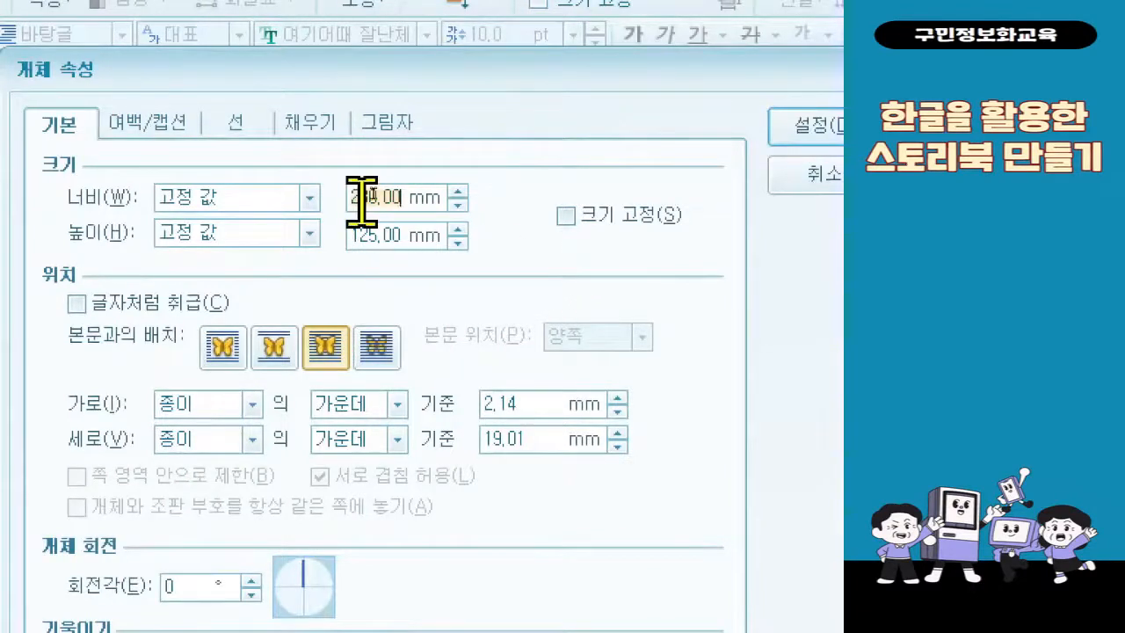
{"action": "key", "text": "BackSpace"}
{"action": "key", "text": "BackSpace"}
{"action": "key", "text": "BackSpace"}
{"action": "key", "text": "BackSpace"}
{"action": "key", "text": "BackSpace"}
{"action": "key", "text": "BackSpace"}
{"action": "type", "text": "250"}
{"action": "key", "text": "Tab"}
{"action": "key", "text": "Tab"}
{"action": "type", "text": "145"}
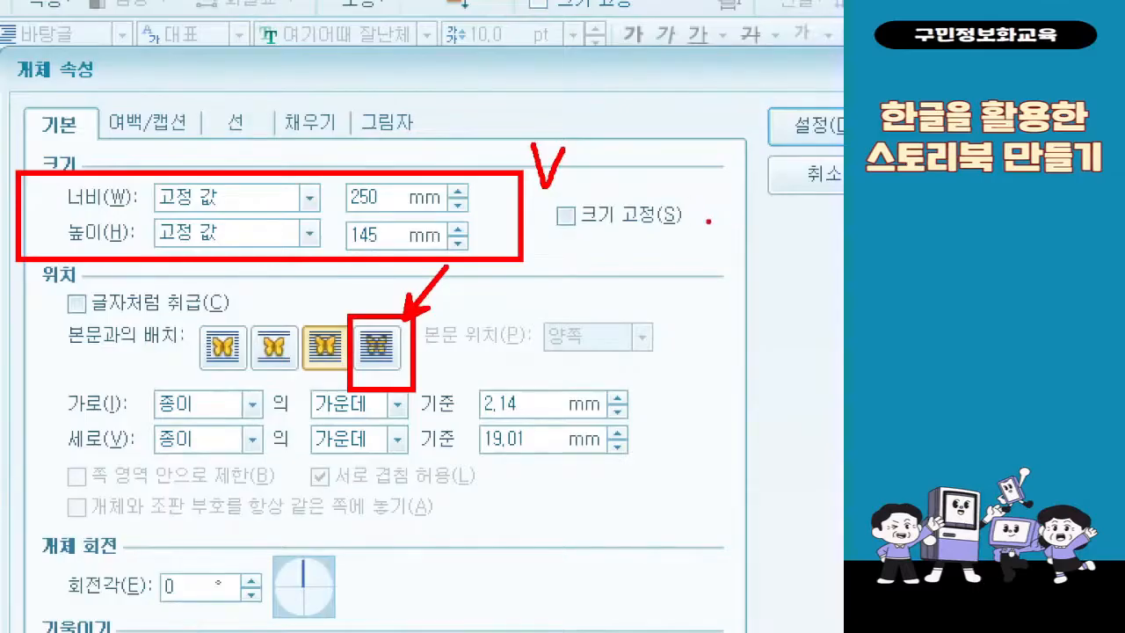
{"action": "left_click", "coordinate": [376, 346]}
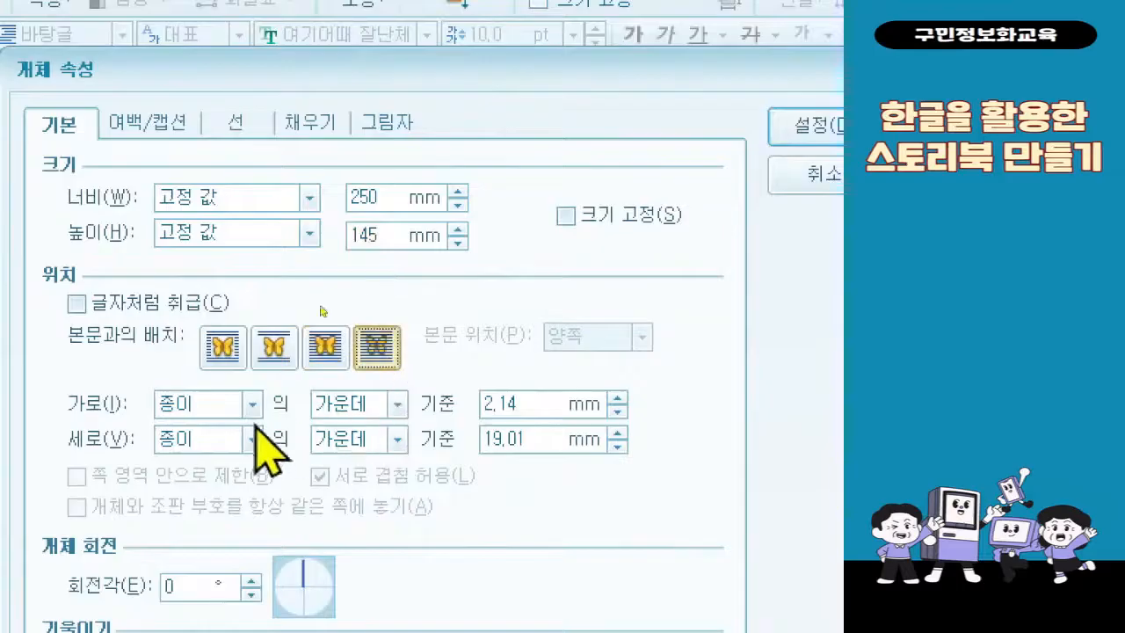
Step: Set the duplicated rectangle's horizontal and vertical offsets from the page centre to 0 mm, apply the settings and deselect it
{"action": "left_click_drag", "start_coordinate": [501, 411], "coordinate": [376, 420]}
{"action": "type", "text": "0"}
{"action": "left_click_drag", "start_coordinate": [538, 448], "coordinate": [390, 475]}
{"action": "type", "text": "0"}
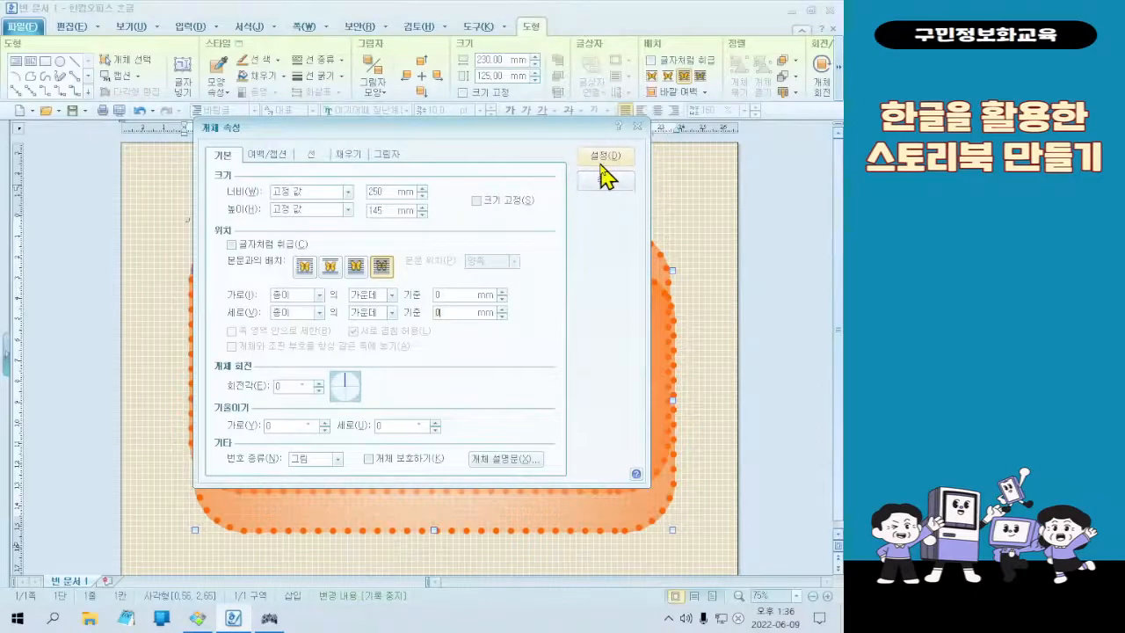
{"action": "left_click", "coordinate": [600, 161]}
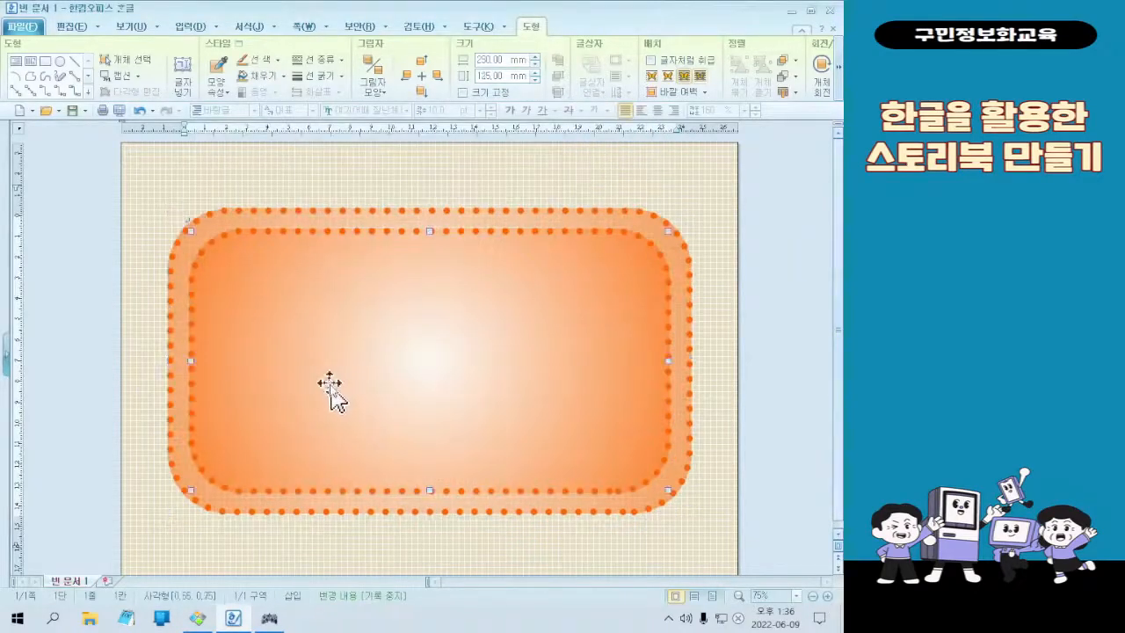
{"action": "left_click", "coordinate": [400, 192]}
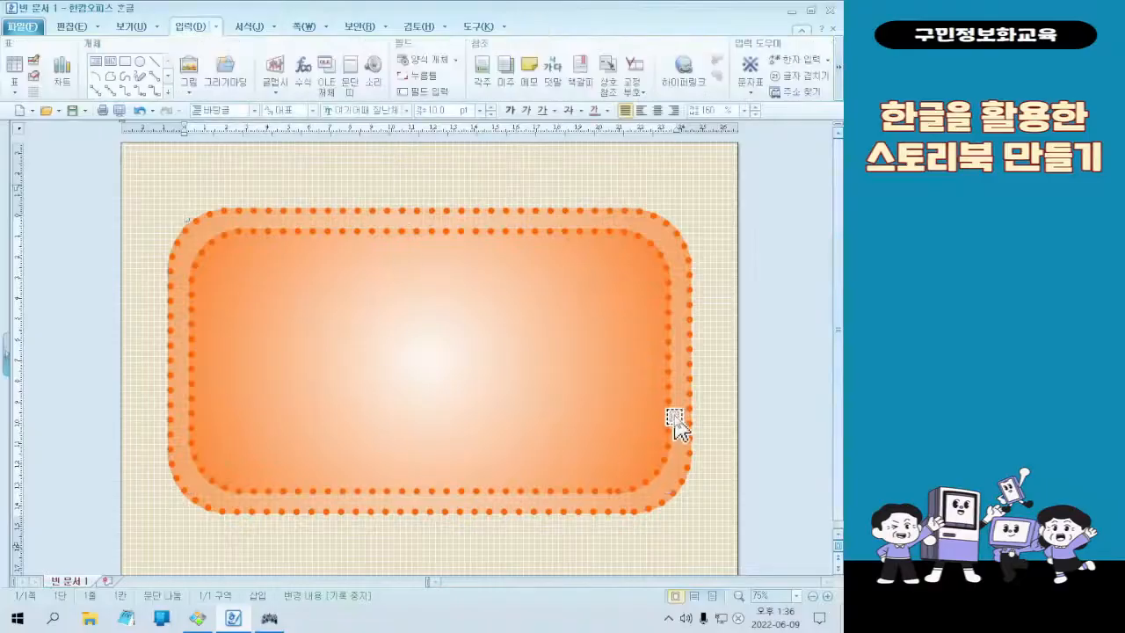
{"action": "left_click", "coordinate": [451, 383]}
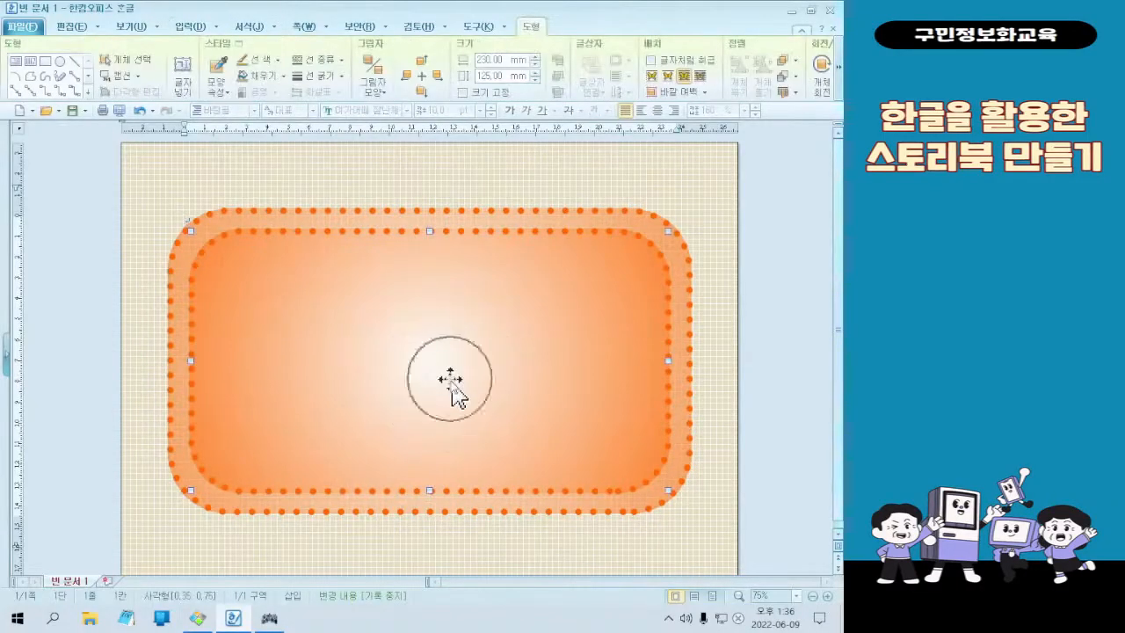
{"action": "left_click", "coordinate": [181, 75]}
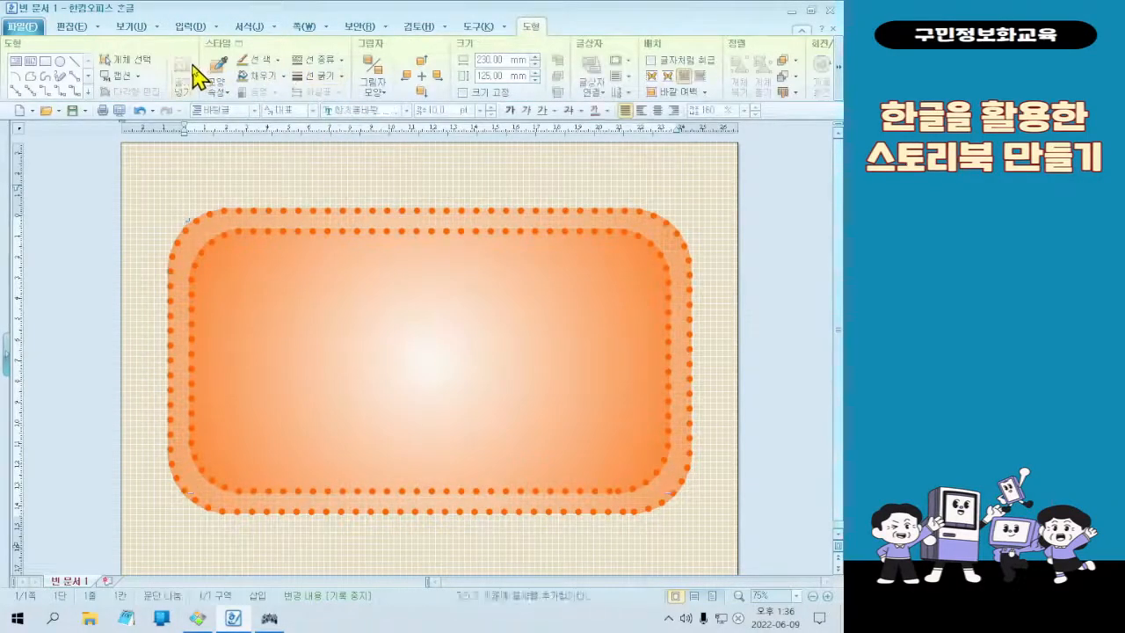
{"action": "type", "text": "ㅇㄹㅇㄴㄹㄴㅇ"}
{"action": "type", "text": "ㅣ"}
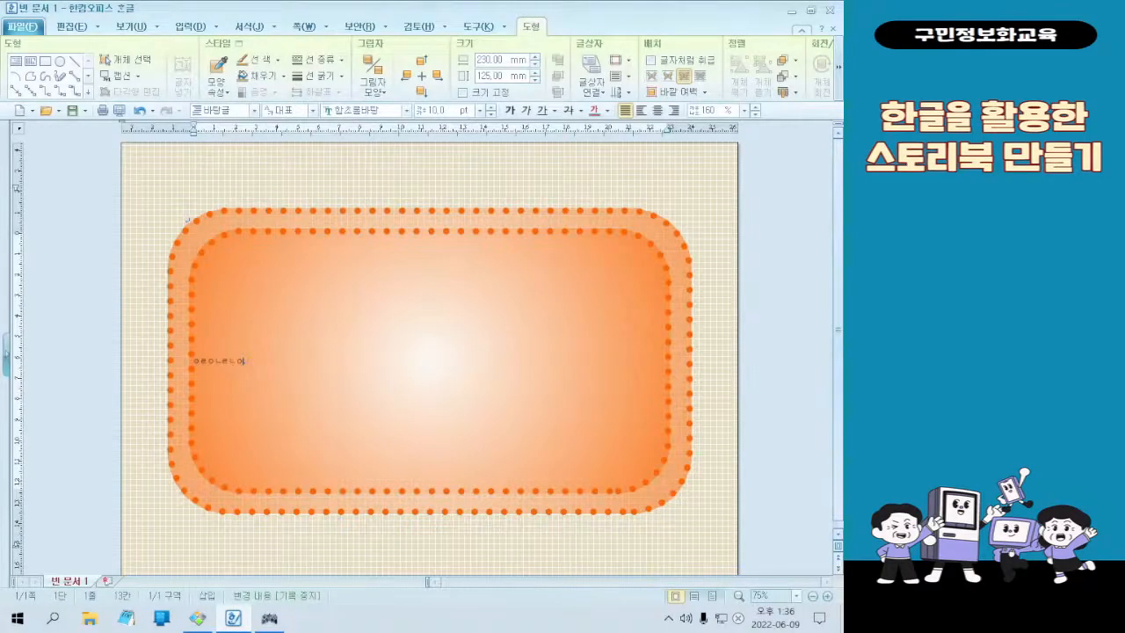
{"action": "key", "text": "F12"}
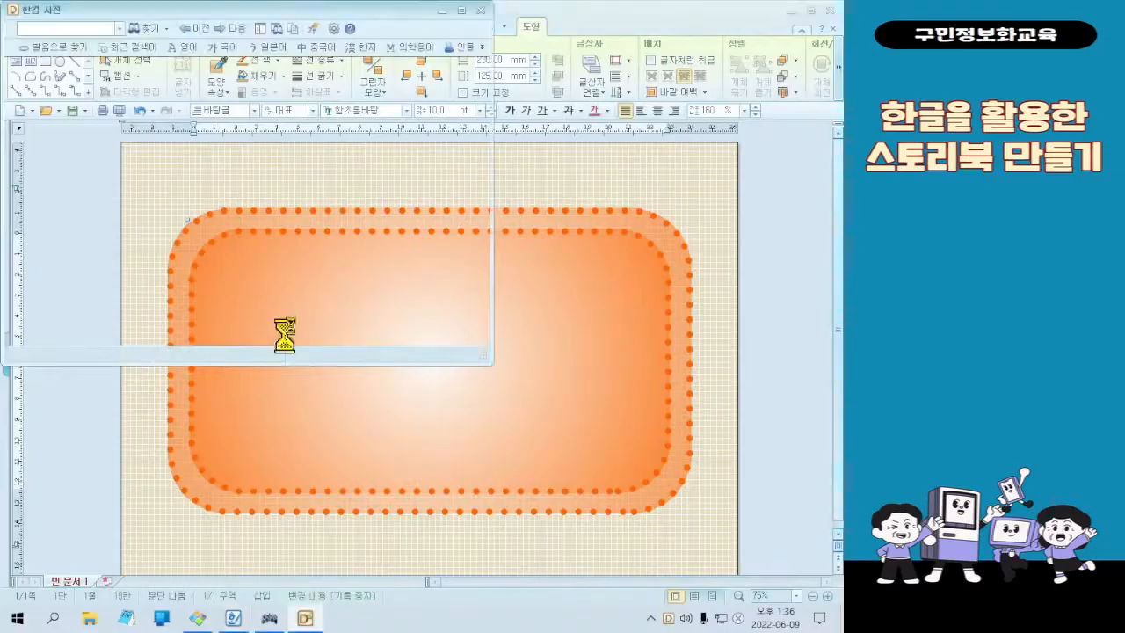
{"action": "left_click", "coordinate": [481, 9]}
{"action": "key", "text": "ctrl+z"}
{"action": "key", "text": "ctrl+z"}
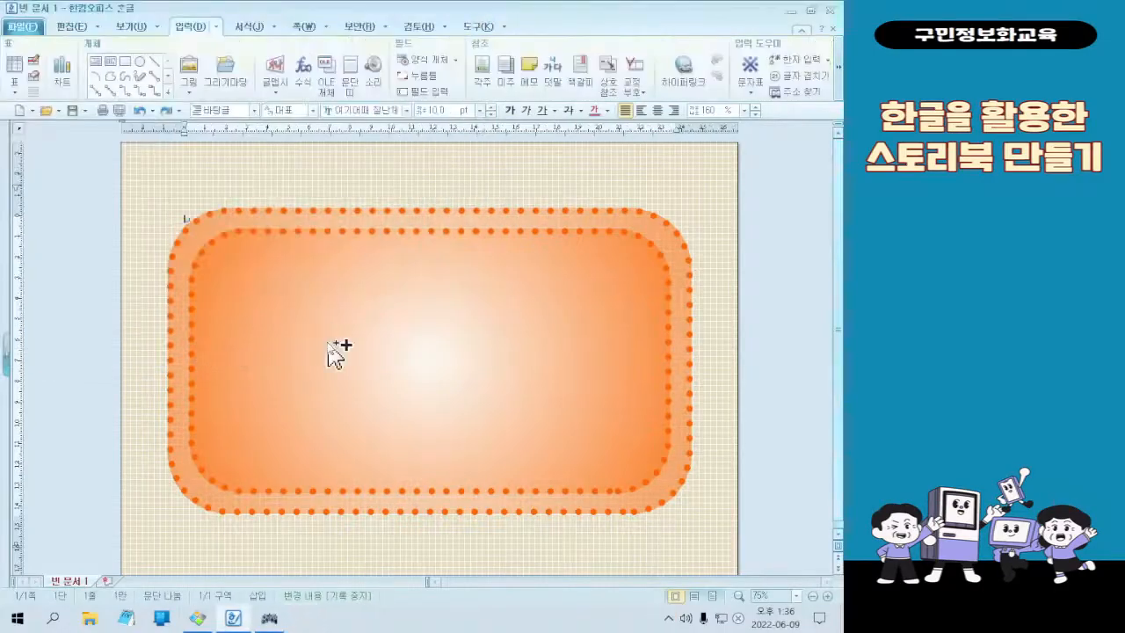
Step: Place the text cursor inside the inner rounded rectangle and format its text as 여기어때 잘난체, 72 pt, centre-aligned
{"action": "left_click", "coordinate": [331, 329]}
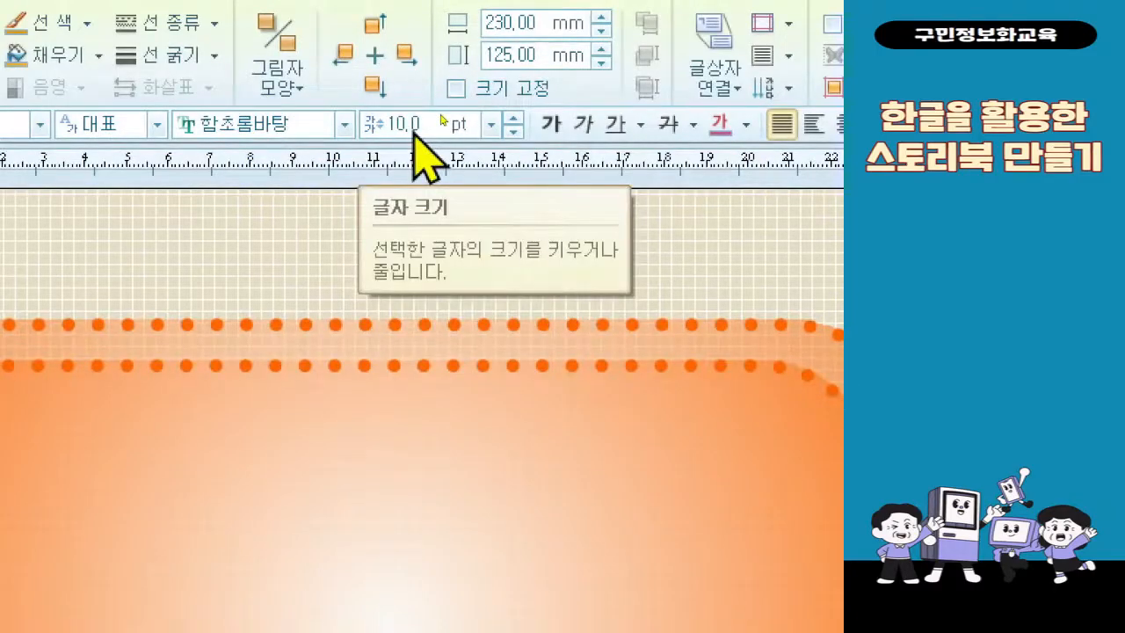
{"action": "left_click", "coordinate": [344, 125]}
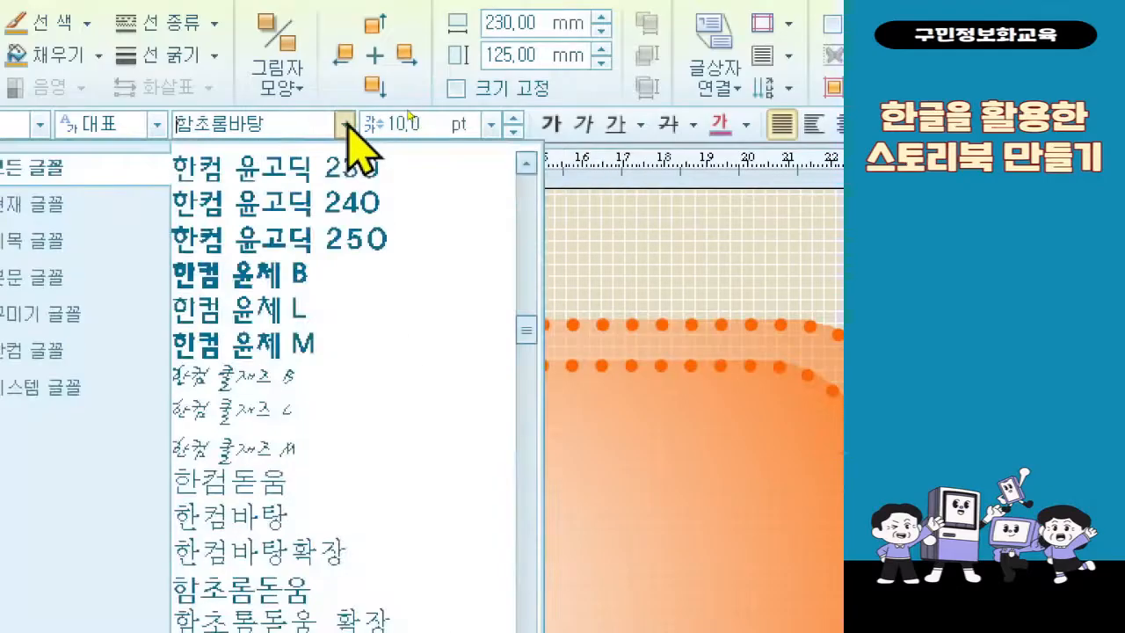
{"action": "scroll", "coordinate": [484, 427], "scroll_direction": "up", "scroll_amount": 10}
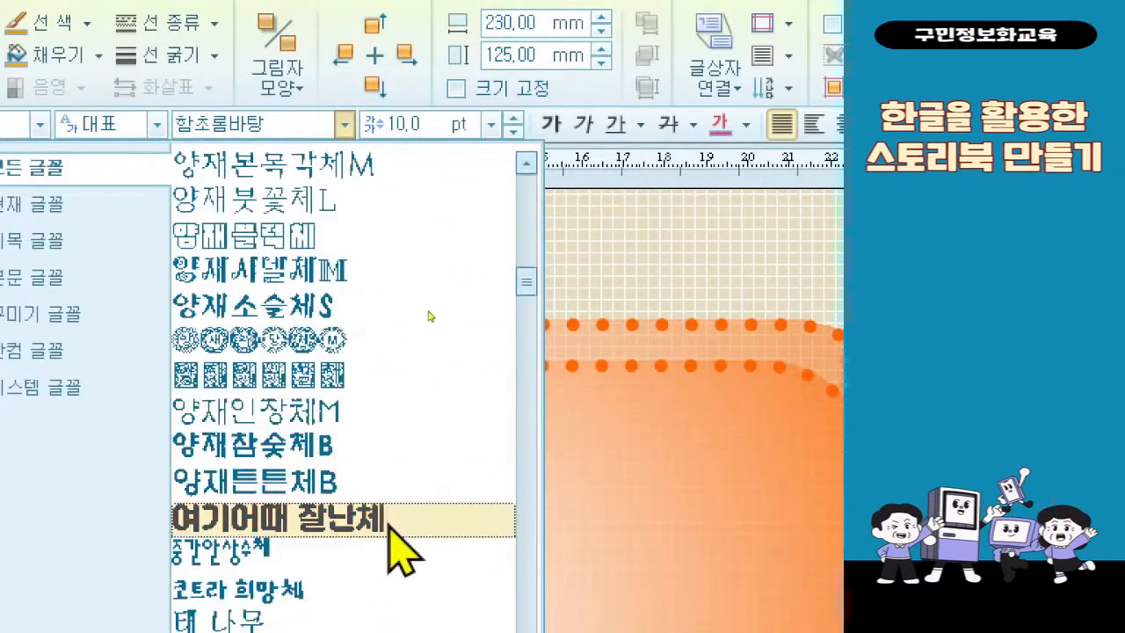
{"action": "left_click", "coordinate": [395, 520]}
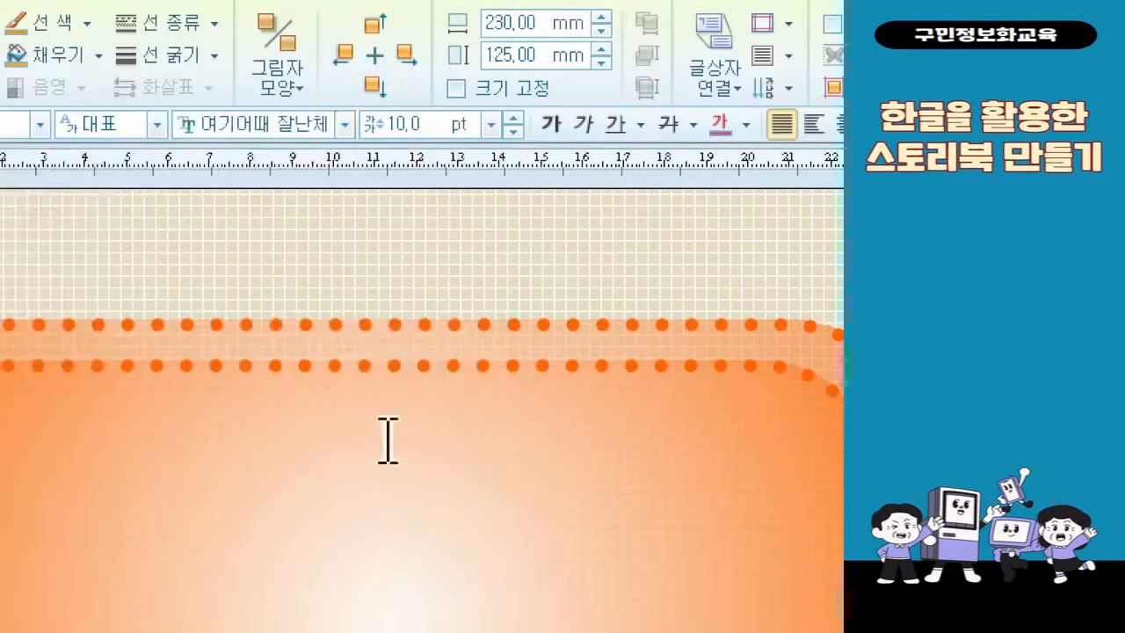
{"action": "left_click", "coordinate": [489, 124]}
{"action": "left_click", "coordinate": [459, 479]}
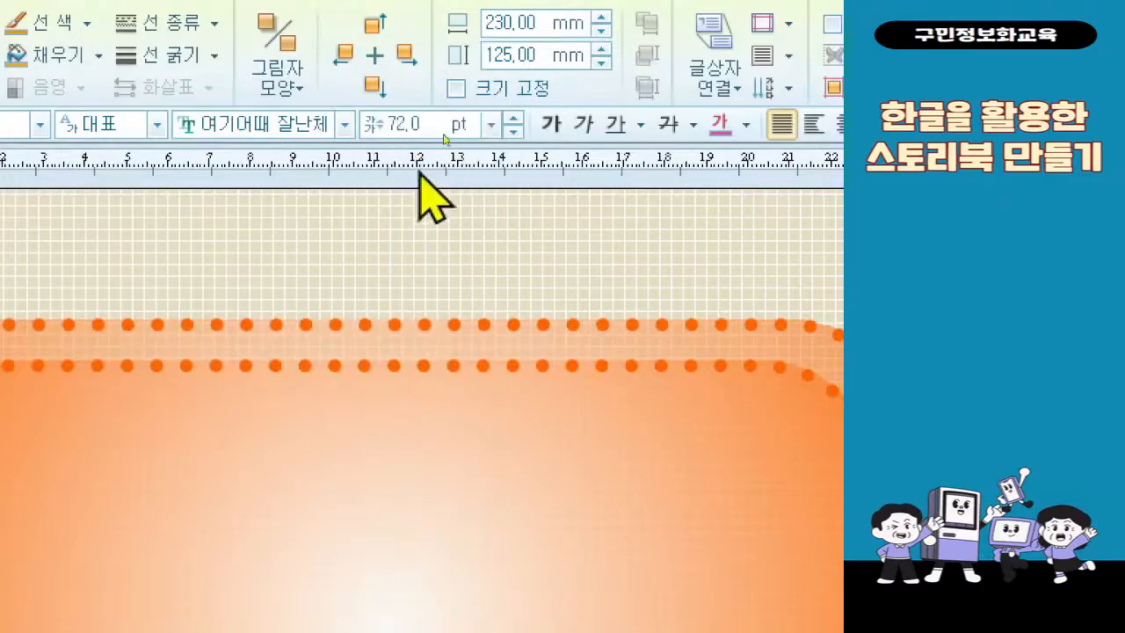
{"action": "left_click", "coordinate": [840, 124]}
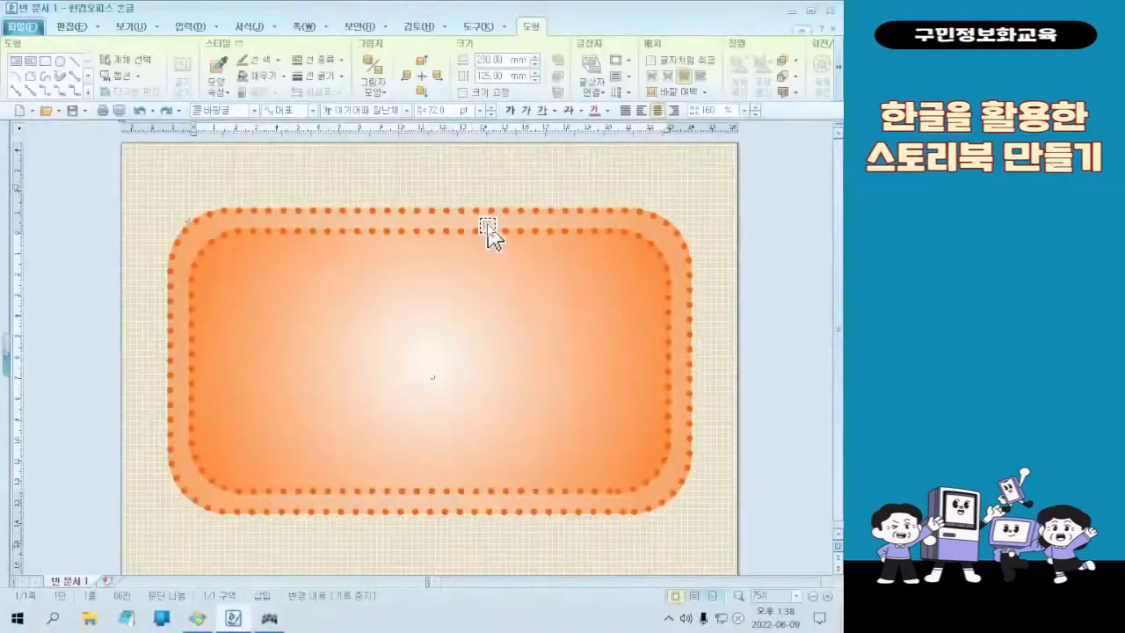
Step: Enter the cover title in the inner rectangle on three lines: "나에게 들려주는", "소중한" and "나의 이야기!"
{"action": "type", "text": "나에게 "}
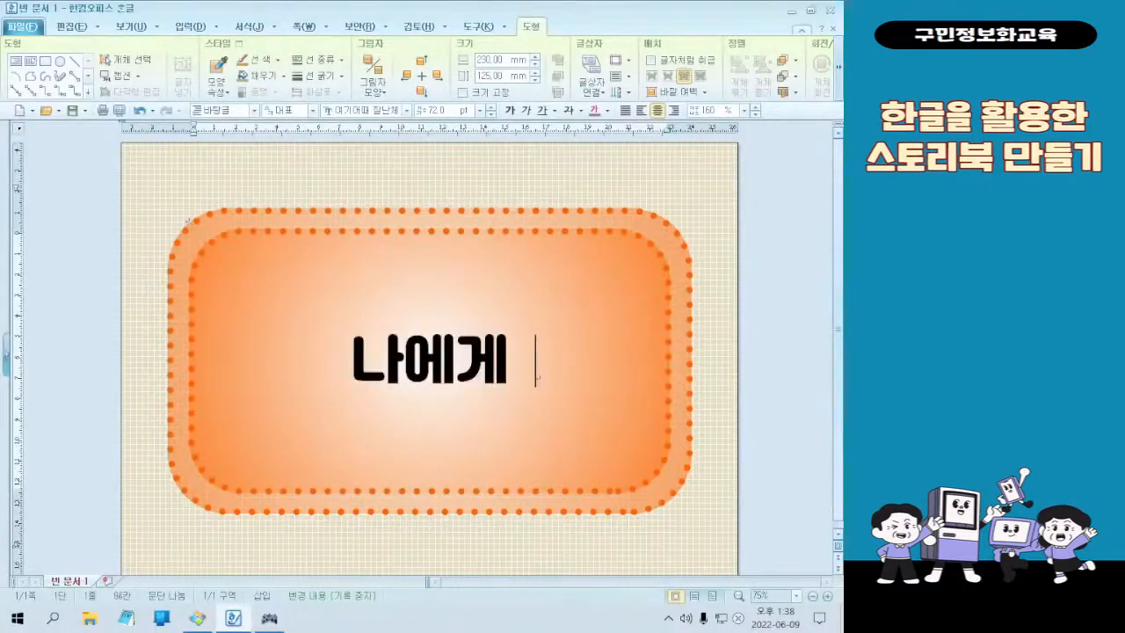
{"action": "type", "text": "드ㄹ려주는"}
{"action": "key", "text": "Return"}
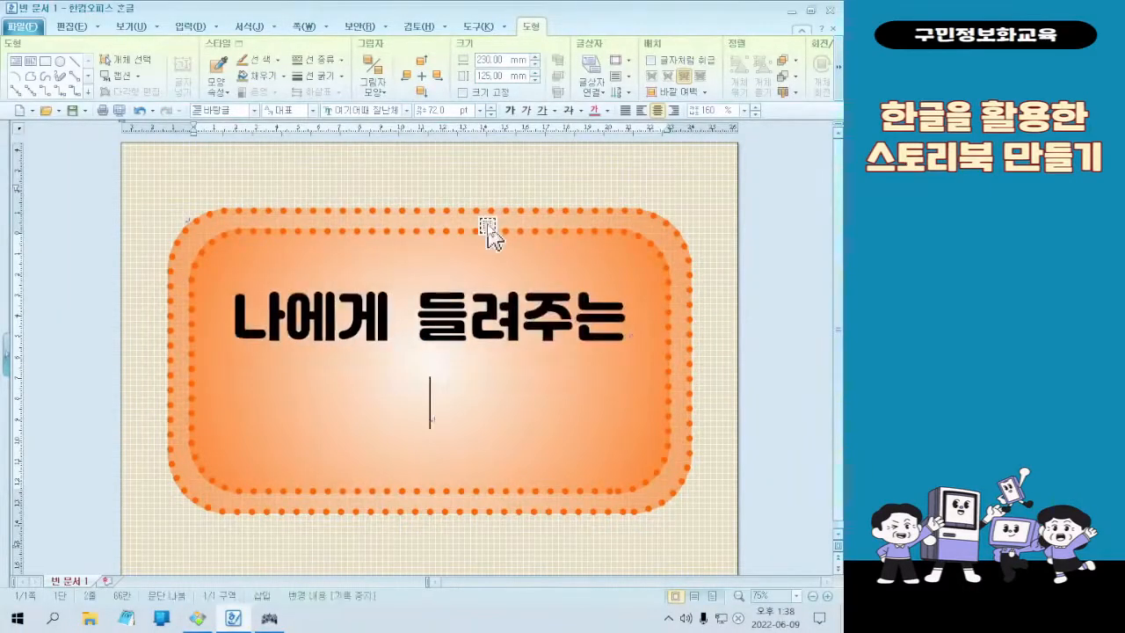
{"action": "type", "text": "소중한"}
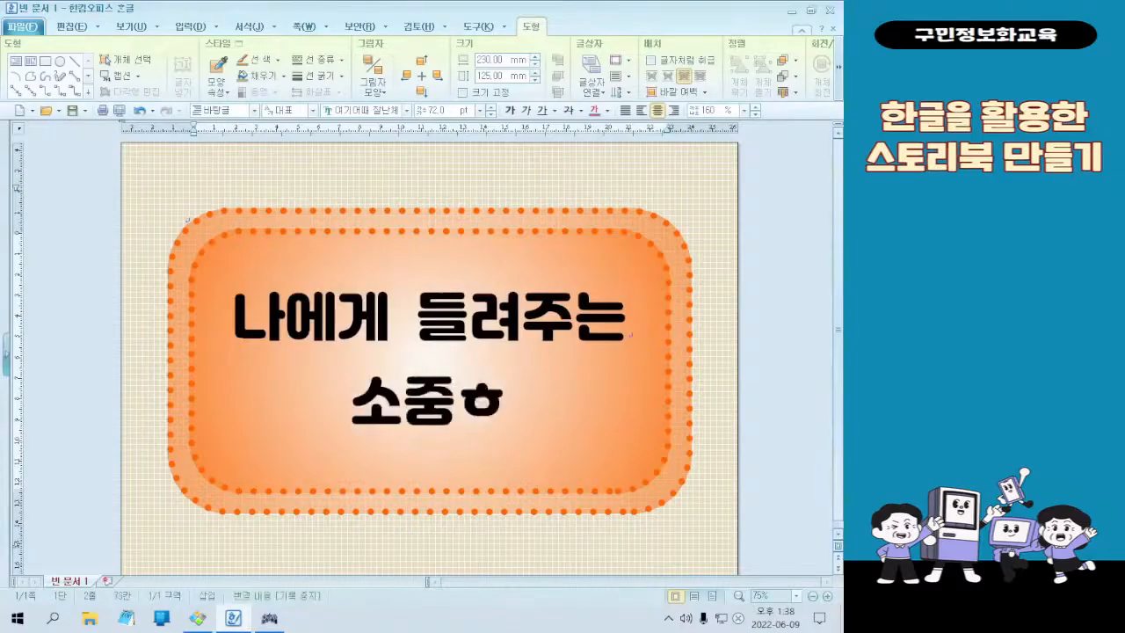
{"action": "key", "text": "Return"}
{"action": "type", "text": "나의 이약"}
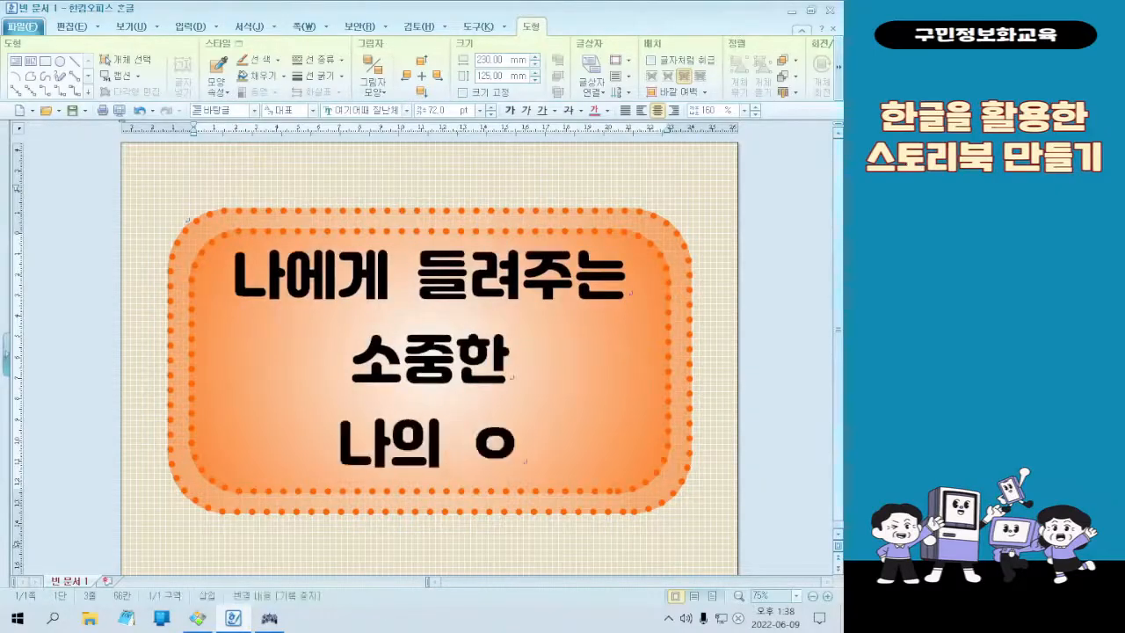
{"action": "type", "text": "ㅣ!"}
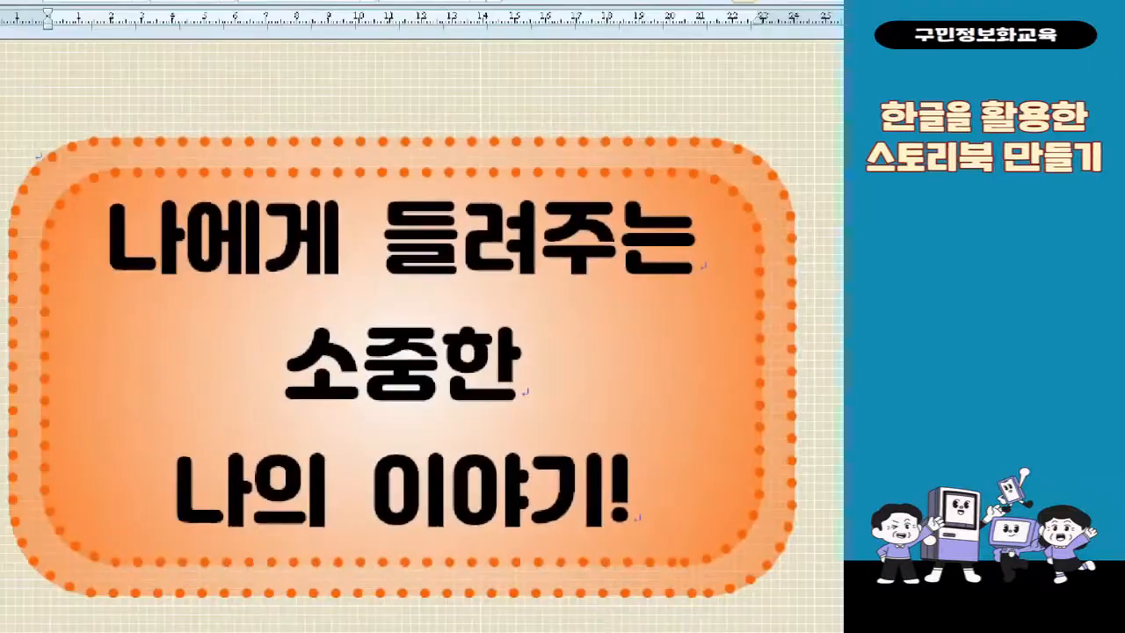
{"action": "mouse_move", "coordinate": [79, 186]}
{"action": "left_mouse_down"}
{"action": "mouse_move", "coordinate": [460, 336]}
{"action": "mouse_move", "coordinate": [778, 543]}
{"action": "left_mouse_up"}
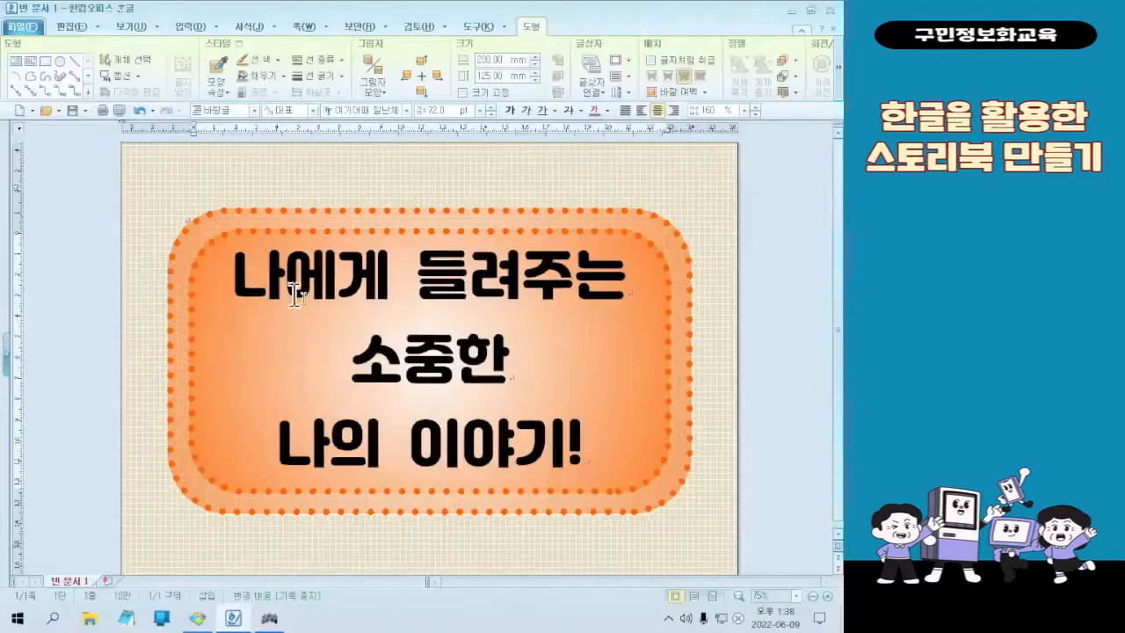
{"action": "left_click_drag", "start_coordinate": [114, 235], "coordinate": [693, 473]}
{"action": "left_click_drag", "start_coordinate": [625, 429], "coordinate": [625, 429]}
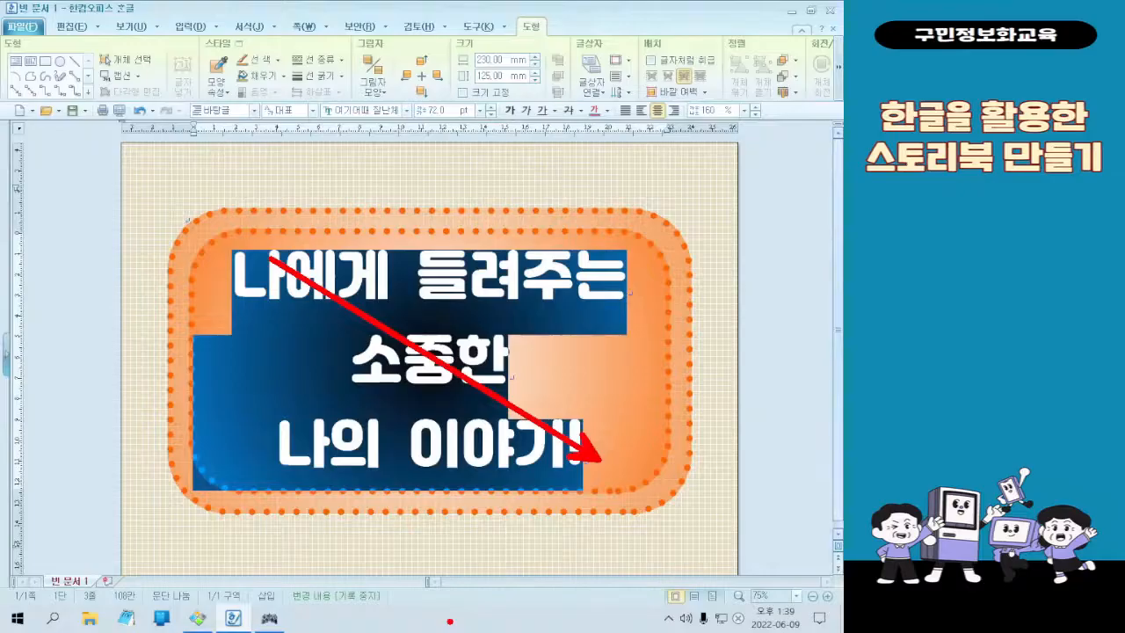
{"action": "key", "text": "Escape"}
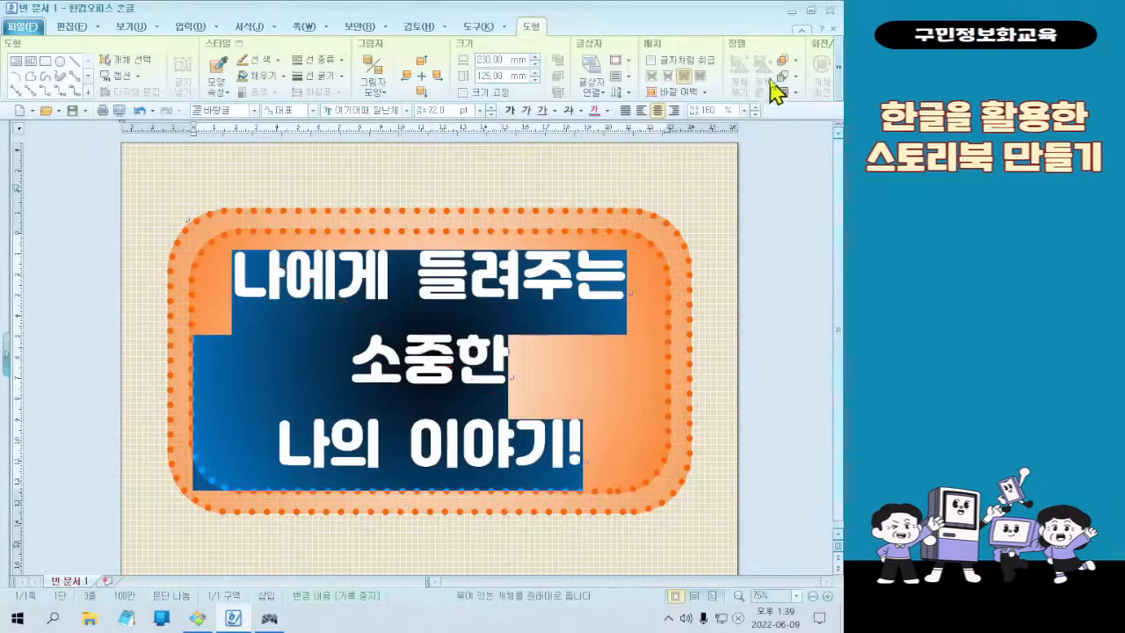
{"action": "key", "text": "ctrl+F3"}
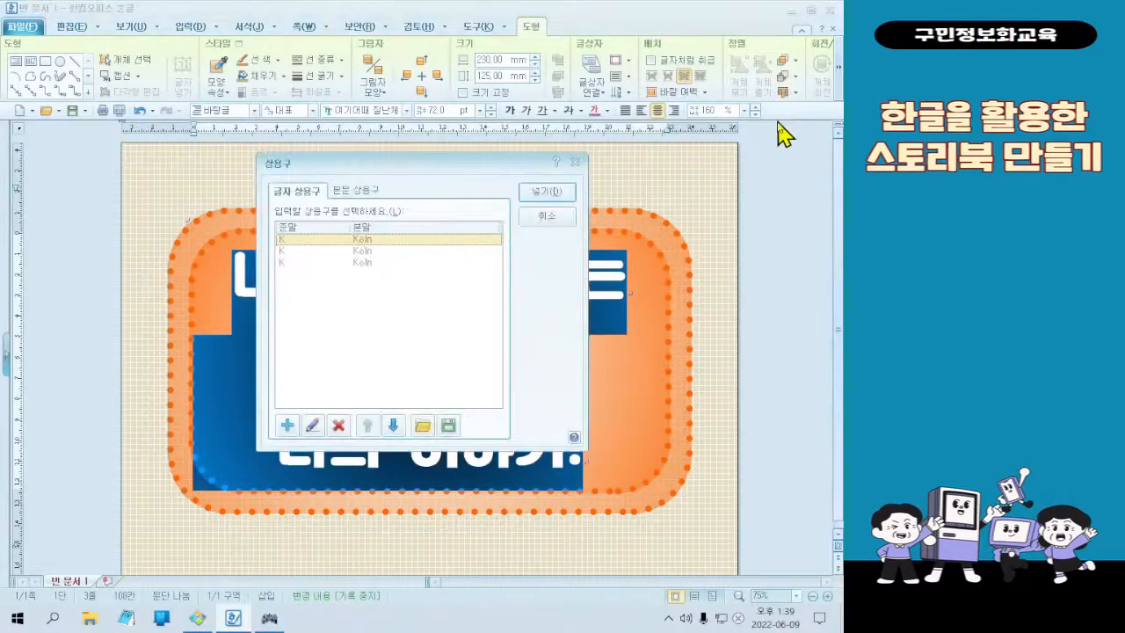
{"action": "key", "text": "Escape"}
{"action": "key", "text": "ctrl+5"}
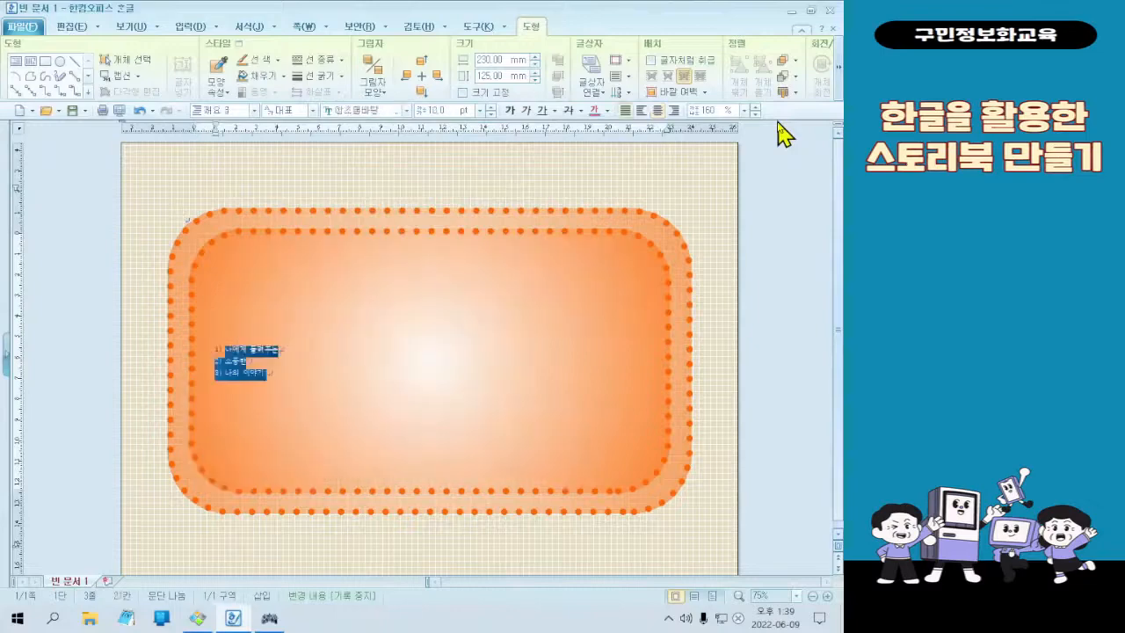
{"action": "key", "text": "ctrl+z"}
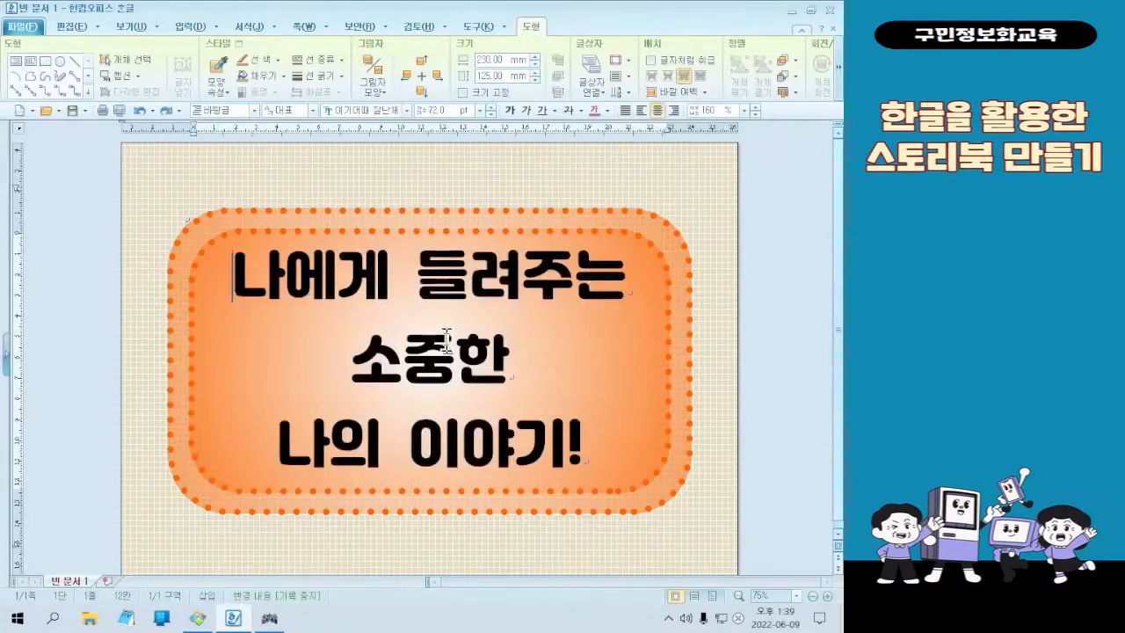
Step: Set the line spacing of the whole three-line title to 130 %
{"action": "key", "text": "ctrl+a"}
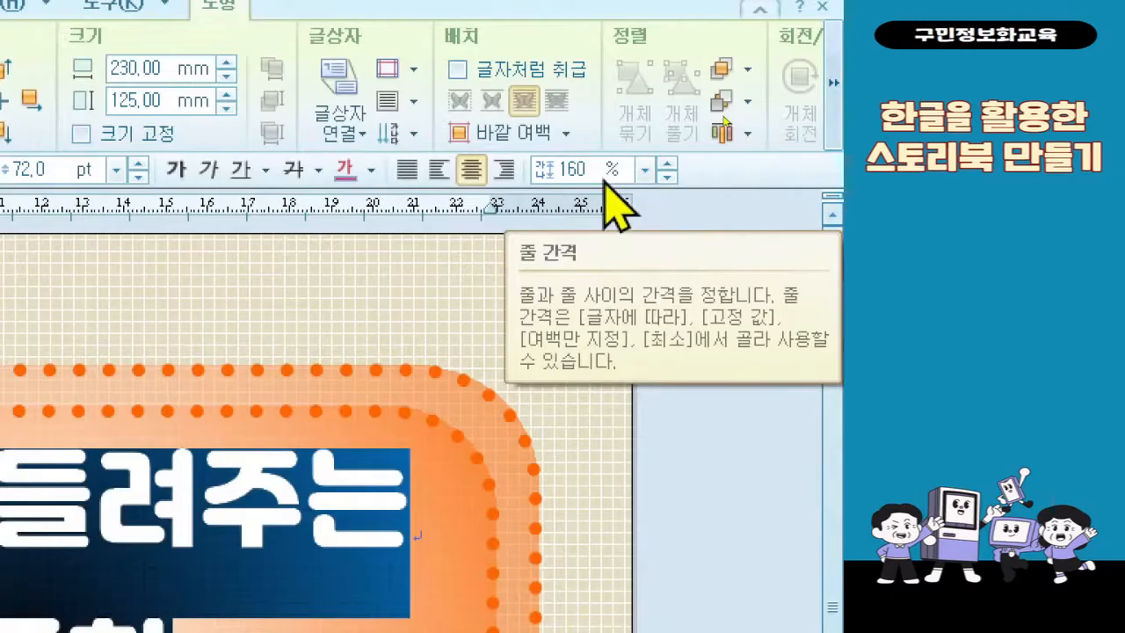
{"action": "left_click", "coordinate": [644, 170]}
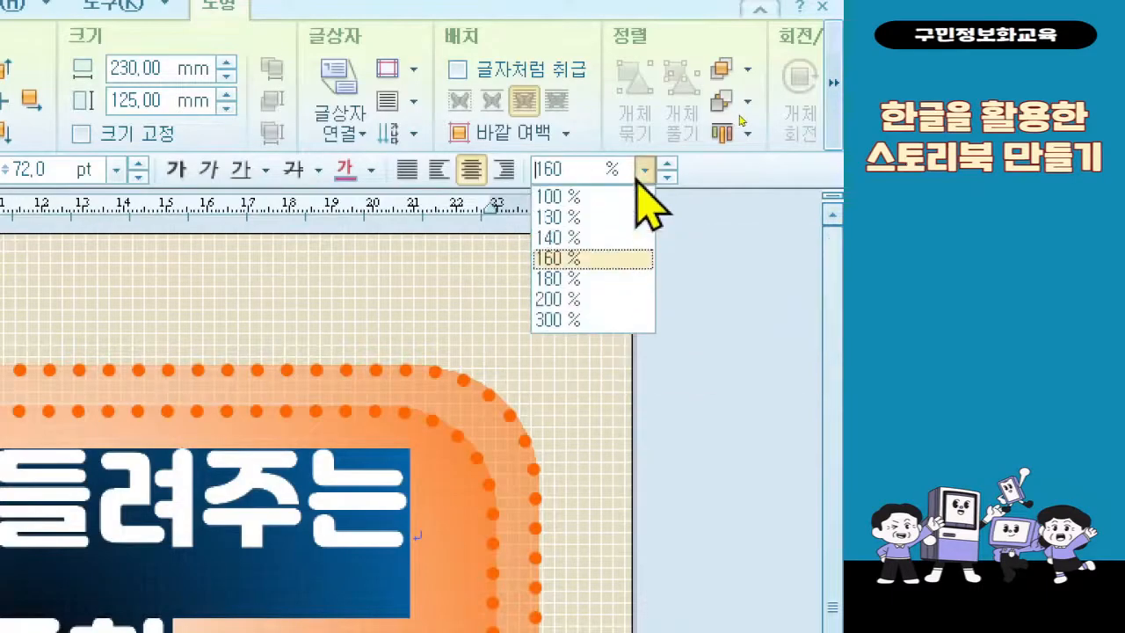
{"action": "left_click", "coordinate": [625, 217]}
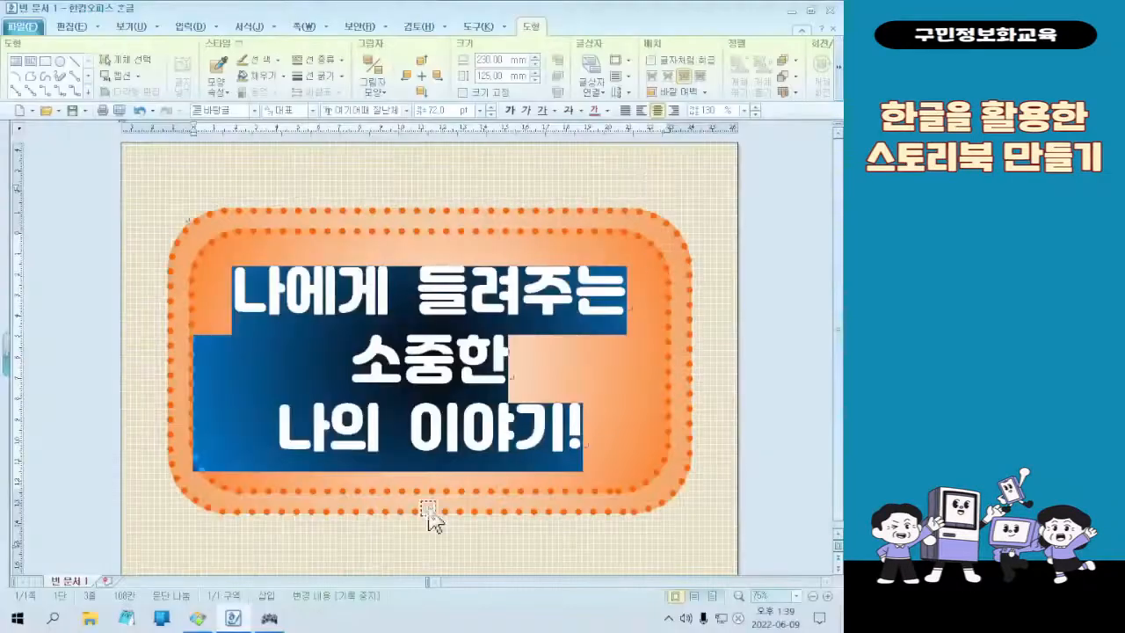
{"action": "left_click", "coordinate": [454, 515]}
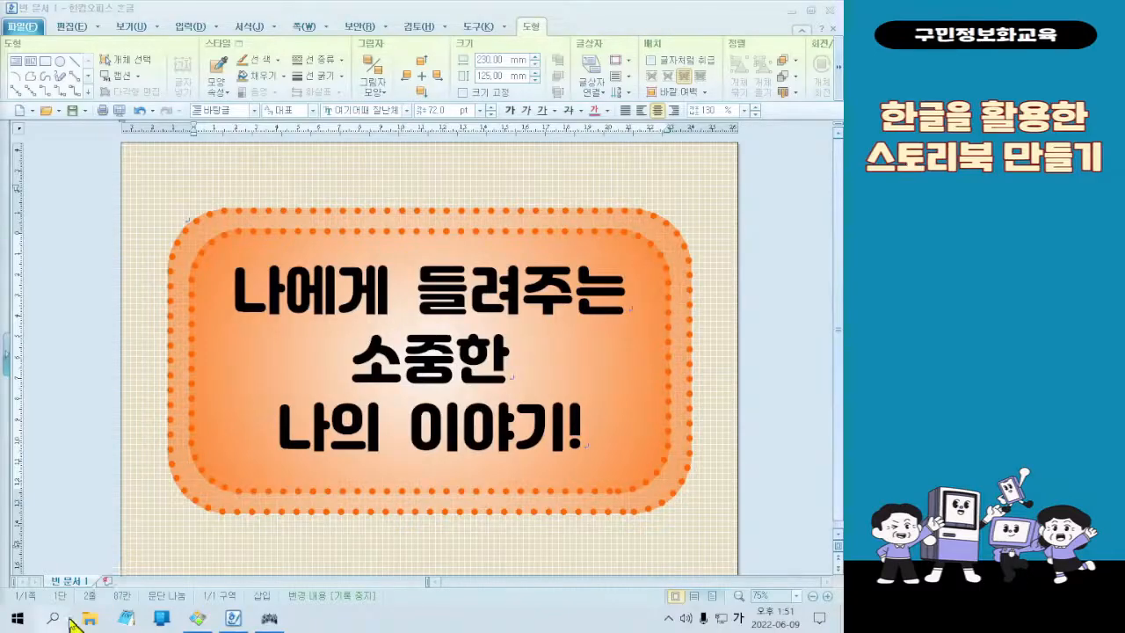
Step: Give the title's first line "나에게 들려주는" a continuous (연속) character shadow with 7 % X and 7 % Y offsets
{"action": "left_click", "coordinate": [399, 293]}
{"action": "left_click_drag", "start_coordinate": [233, 286], "coordinate": [605, 281]}
{"action": "key", "text": "ctrl"}
{"action": "key", "text": "ctrl"}
{"action": "key", "text": "ctrl"}
{"action": "key", "text": "ctrl"}
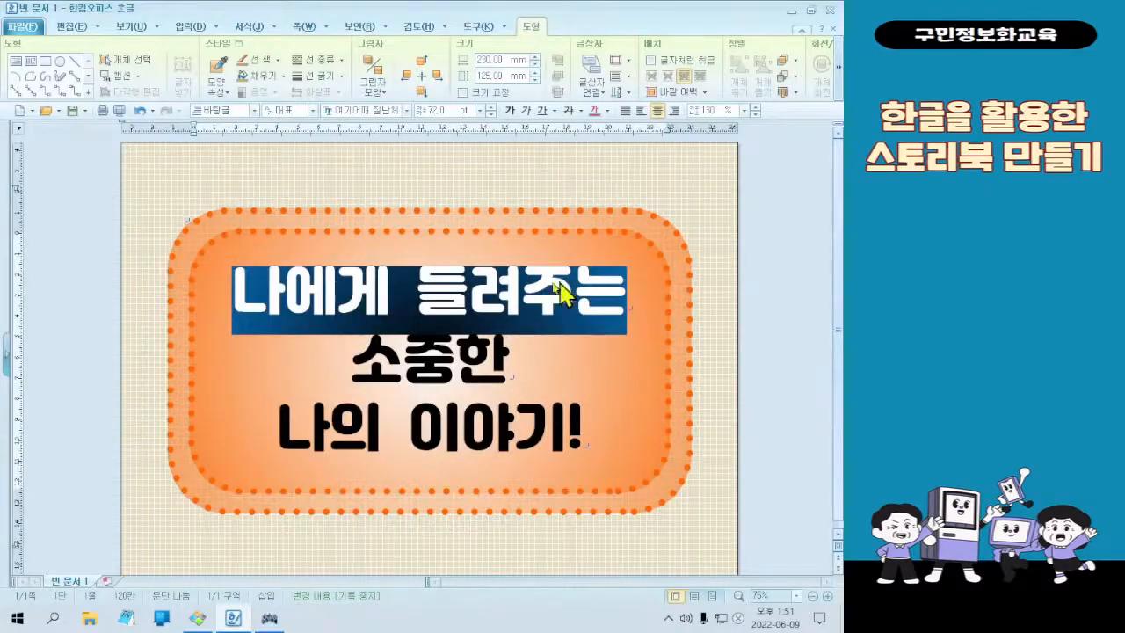
{"action": "right_click", "coordinate": [446, 283]}
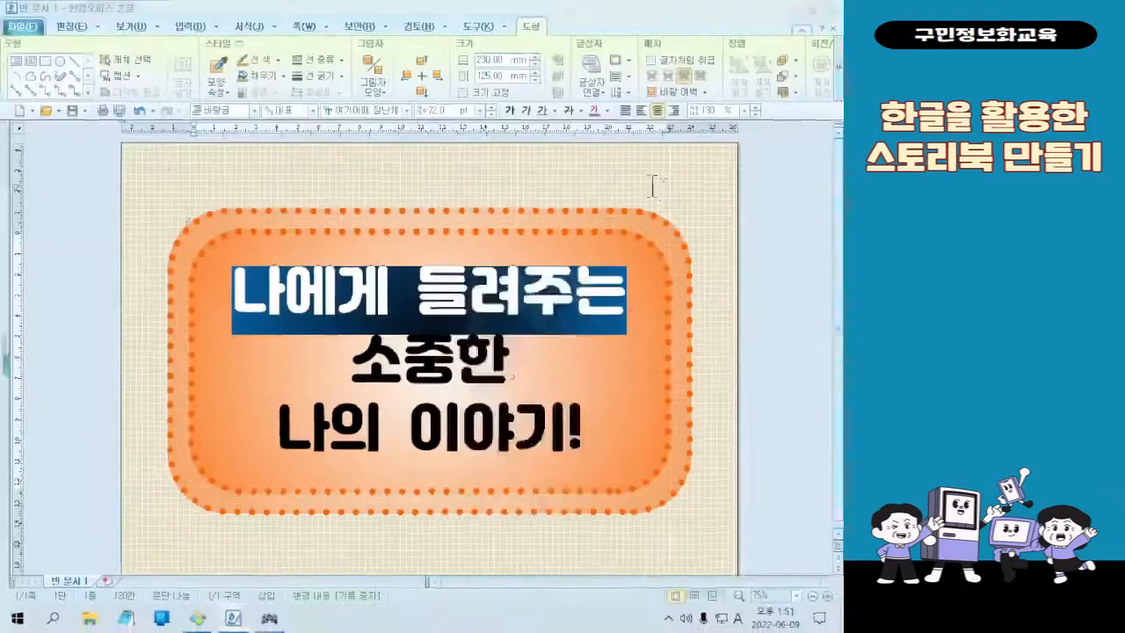
{"action": "right_click", "coordinate": [467, 290]}
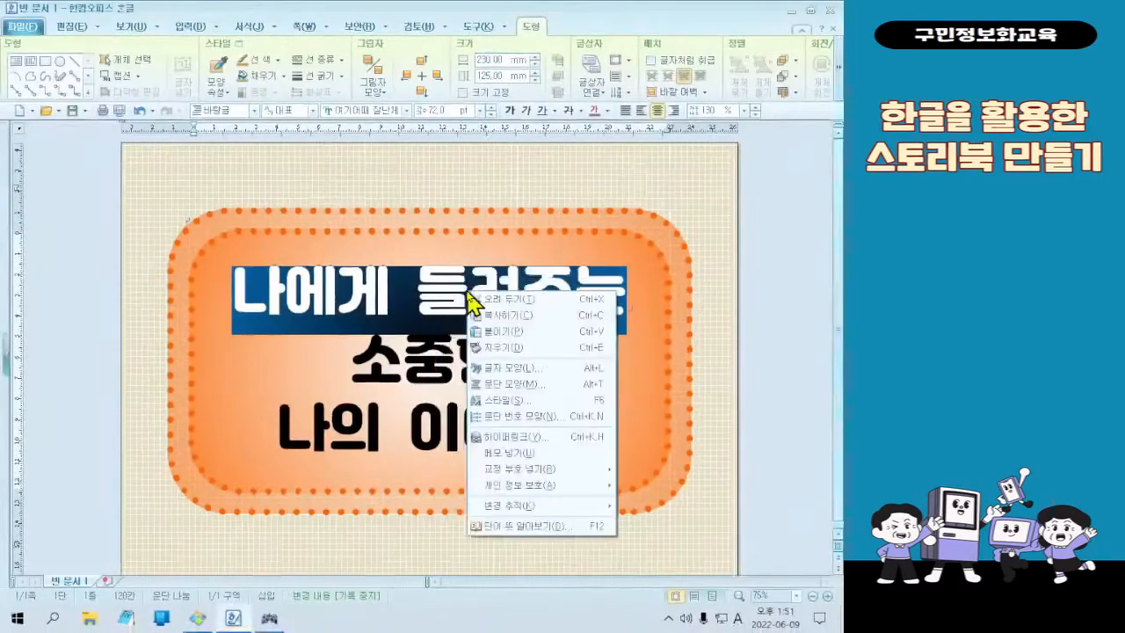
{"action": "left_click", "coordinate": [532, 369]}
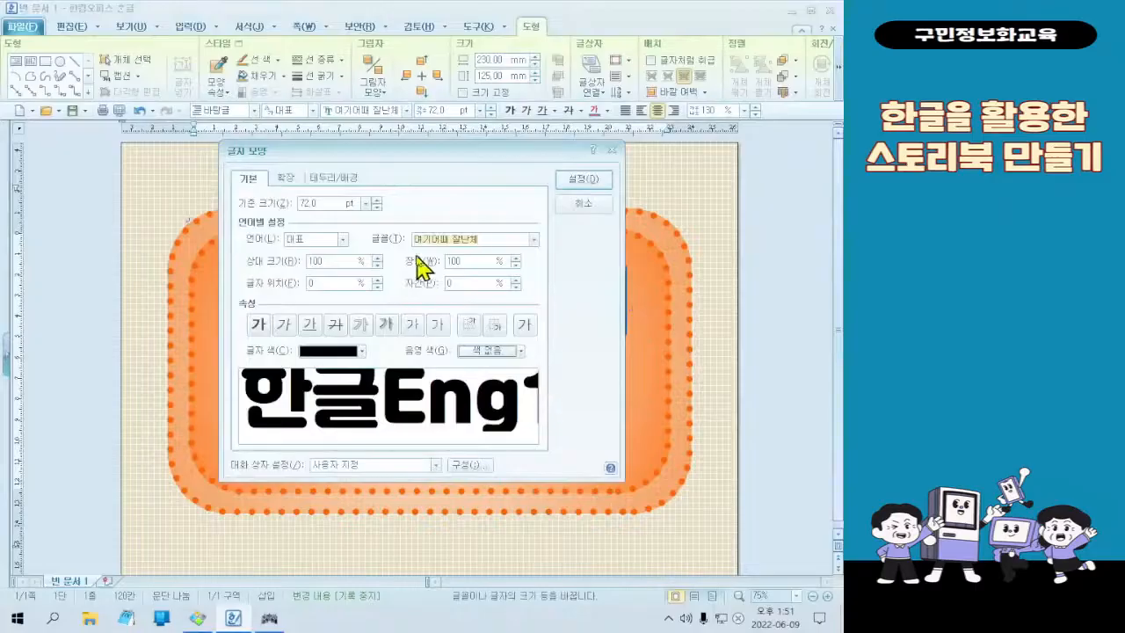
{"action": "left_click", "coordinate": [288, 180]}
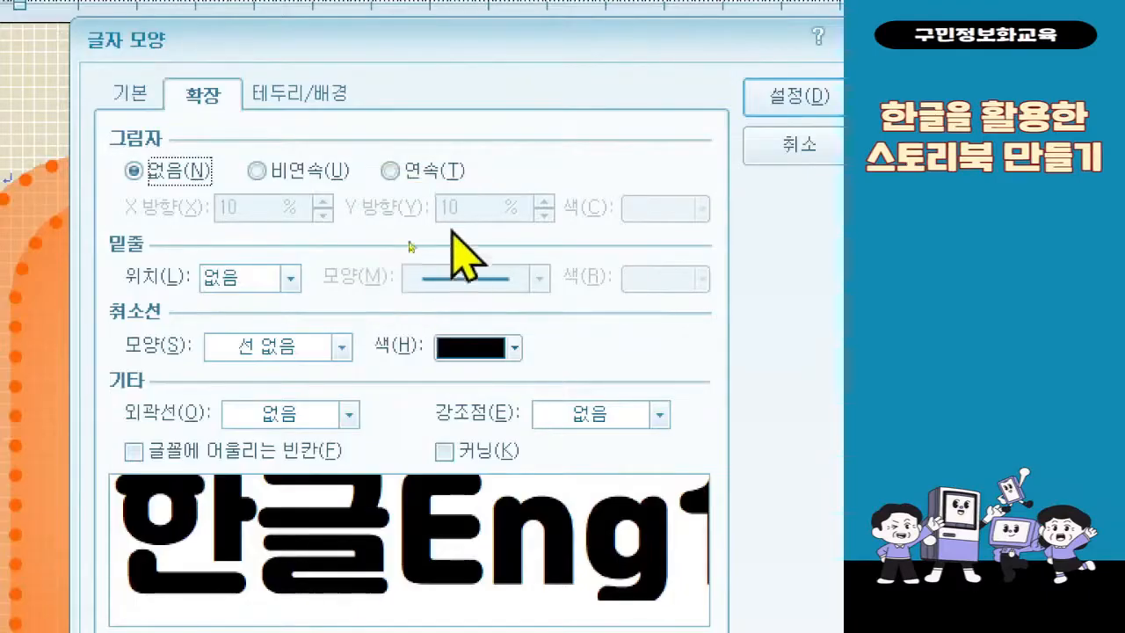
{"action": "left_click", "coordinate": [450, 171]}
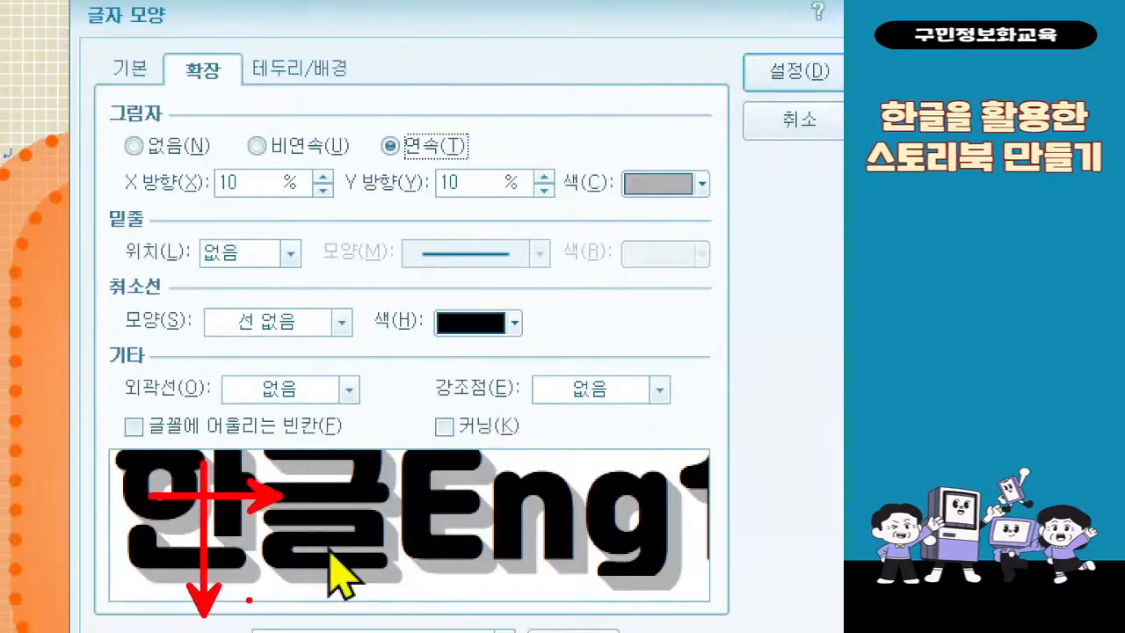
{"action": "left_click", "coordinate": [255, 181]}
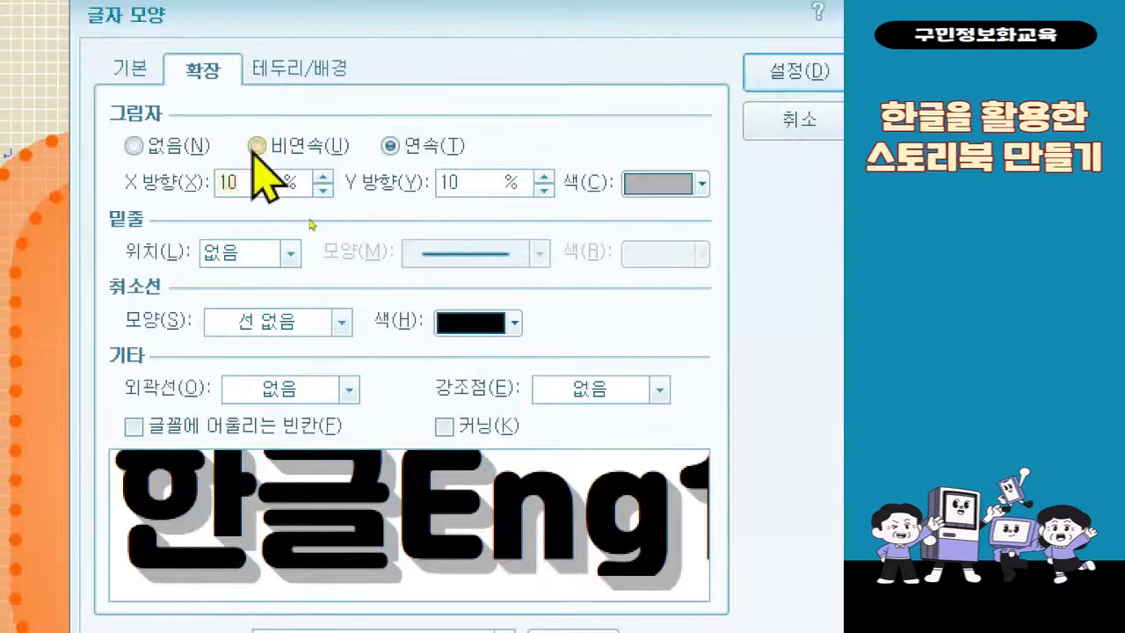
{"action": "type", "text": "7"}
{"action": "key", "text": "Tab"}
{"action": "type", "text": "7"}
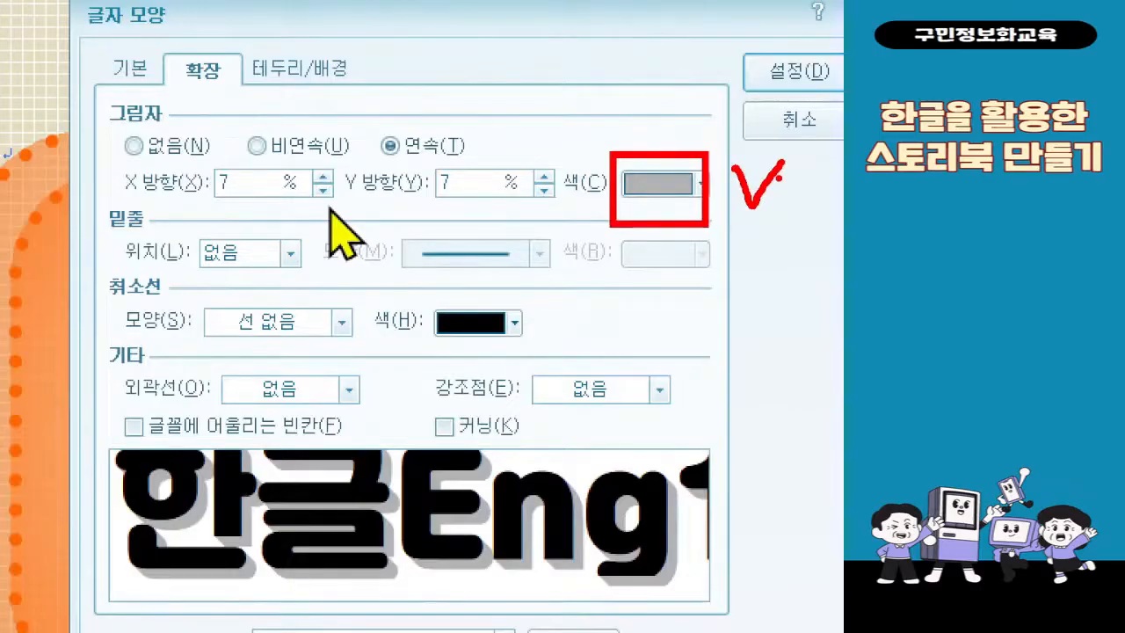
Step: Switch the shadow colour palette to 기본, set the first line's shadow to white, apply it and deselect the text
{"action": "left_click", "coordinate": [647, 194]}
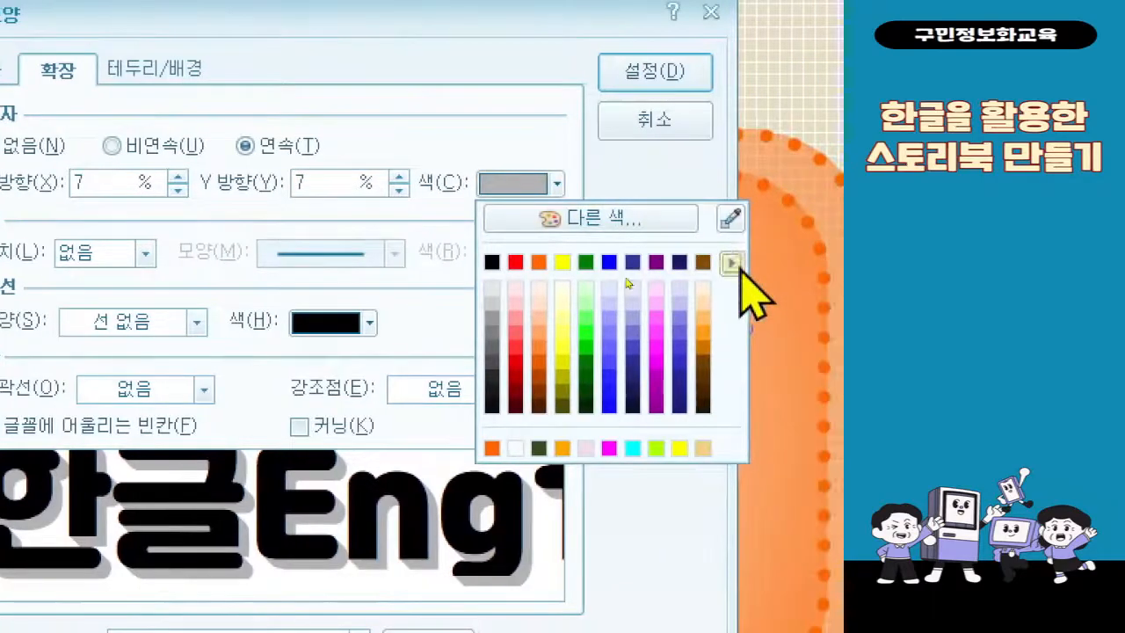
{"action": "left_click", "coordinate": [731, 262]}
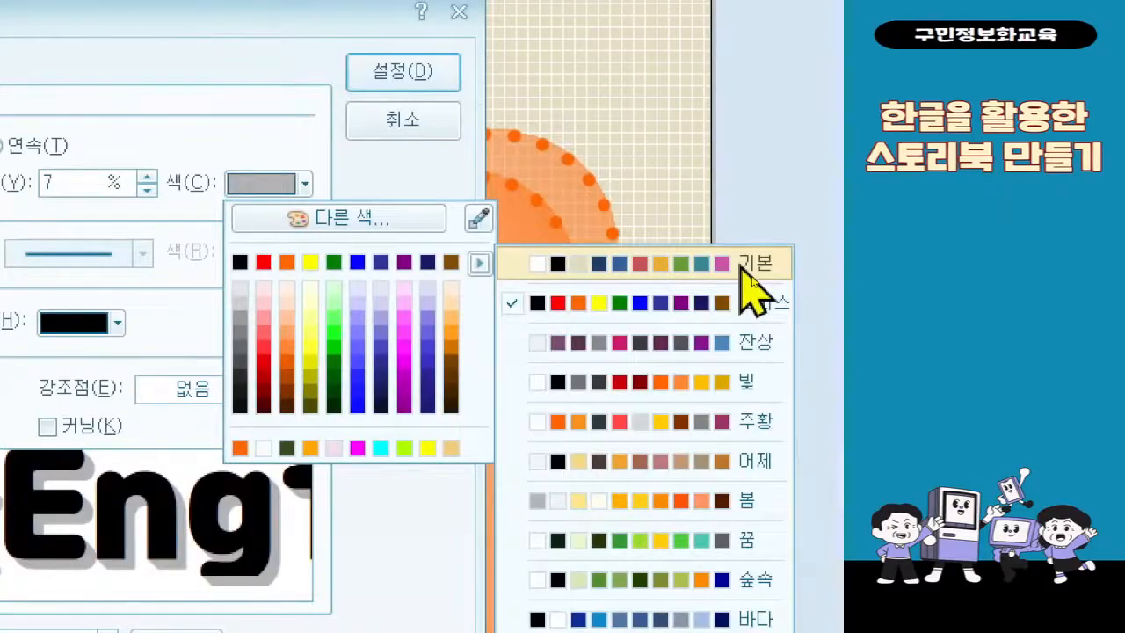
{"action": "left_click", "coordinate": [742, 269]}
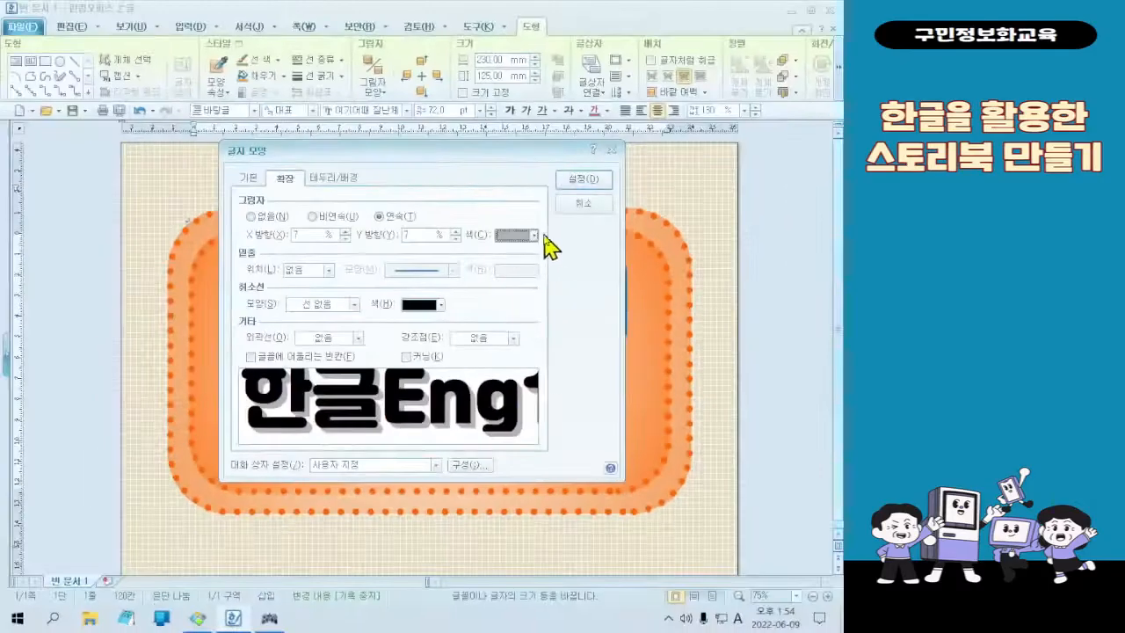
{"action": "left_click", "coordinate": [303, 183]}
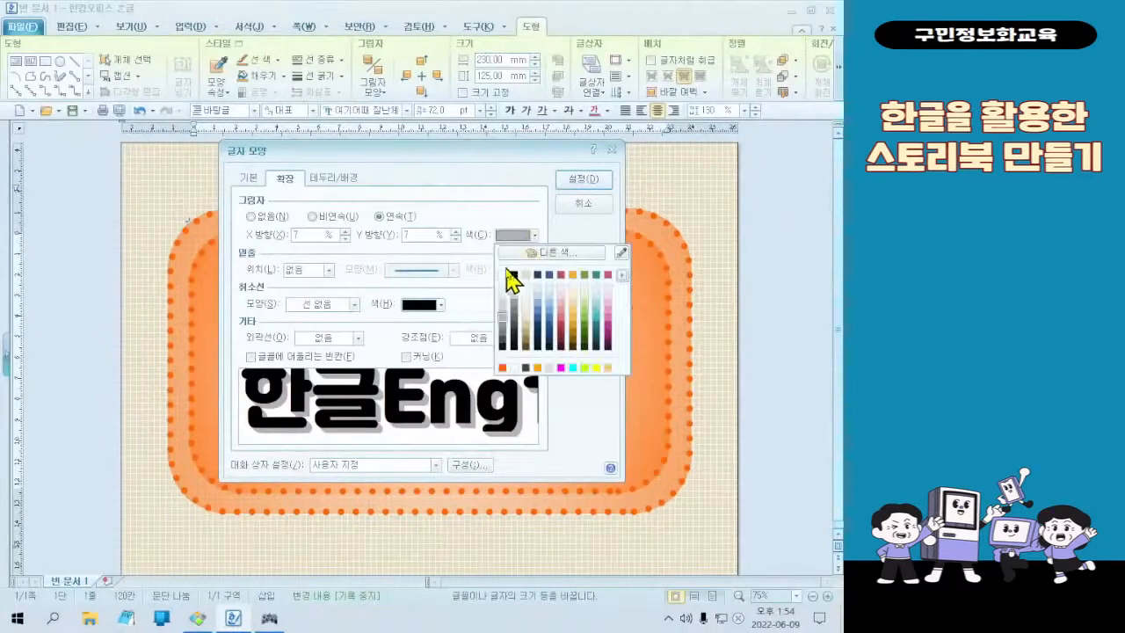
{"action": "left_click", "coordinate": [508, 273]}
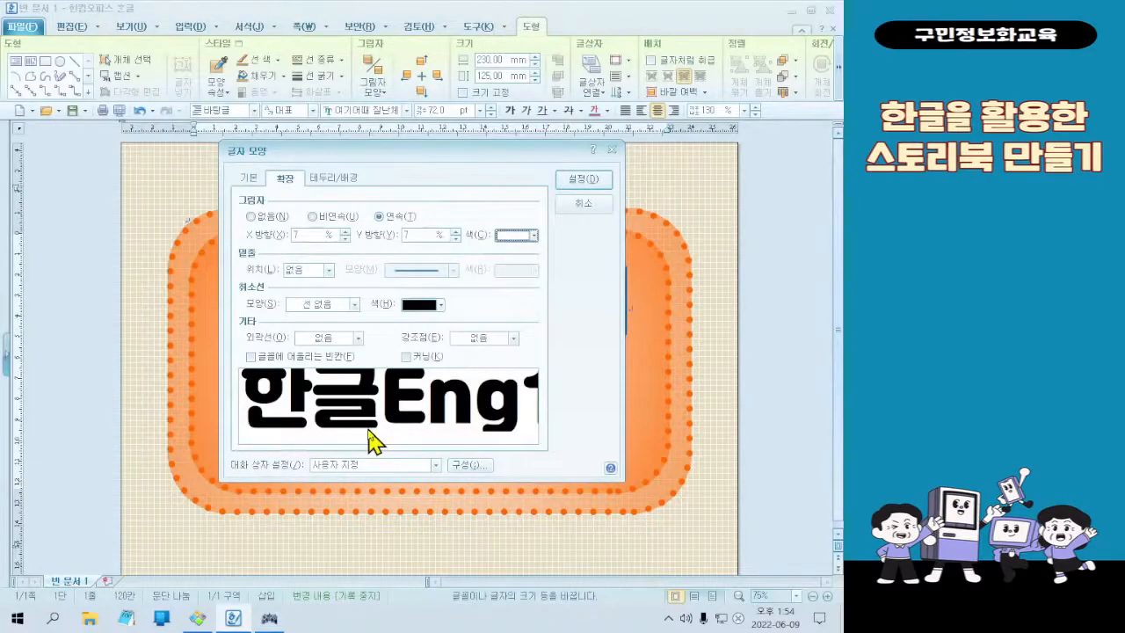
{"action": "left_click", "coordinate": [580, 183]}
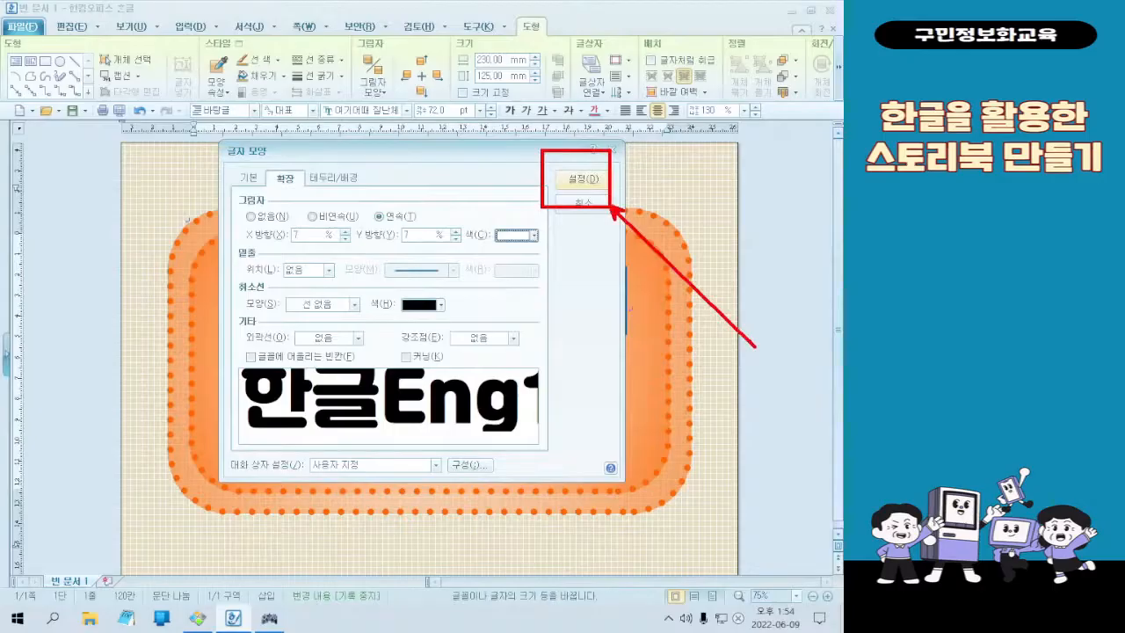
{"action": "left_click", "coordinate": [582, 188]}
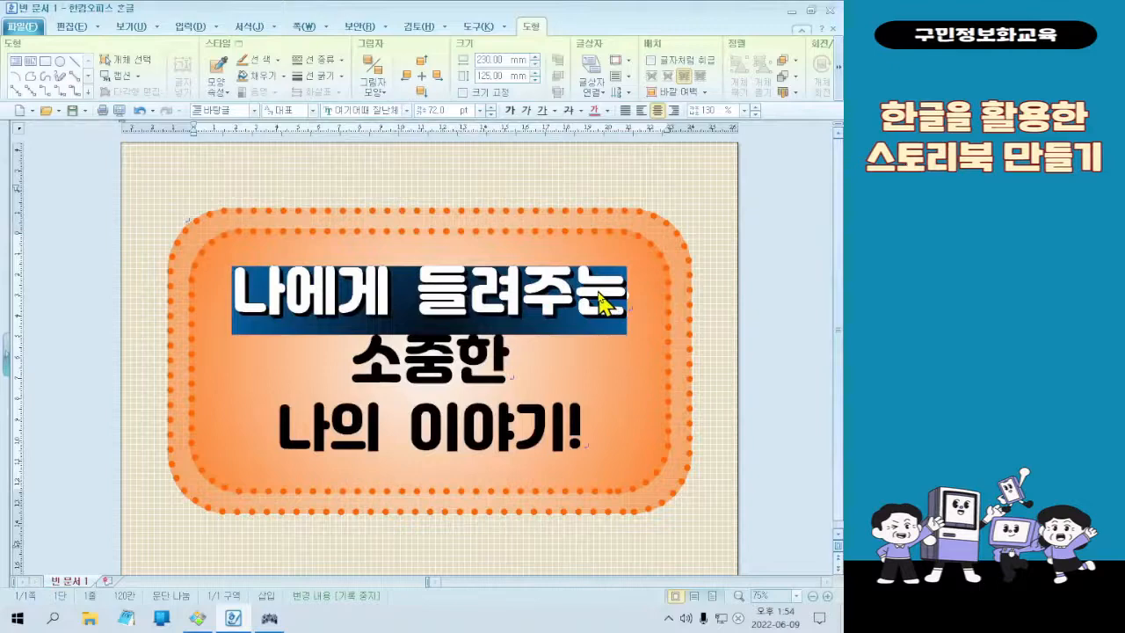
{"action": "left_click", "coordinate": [598, 297]}
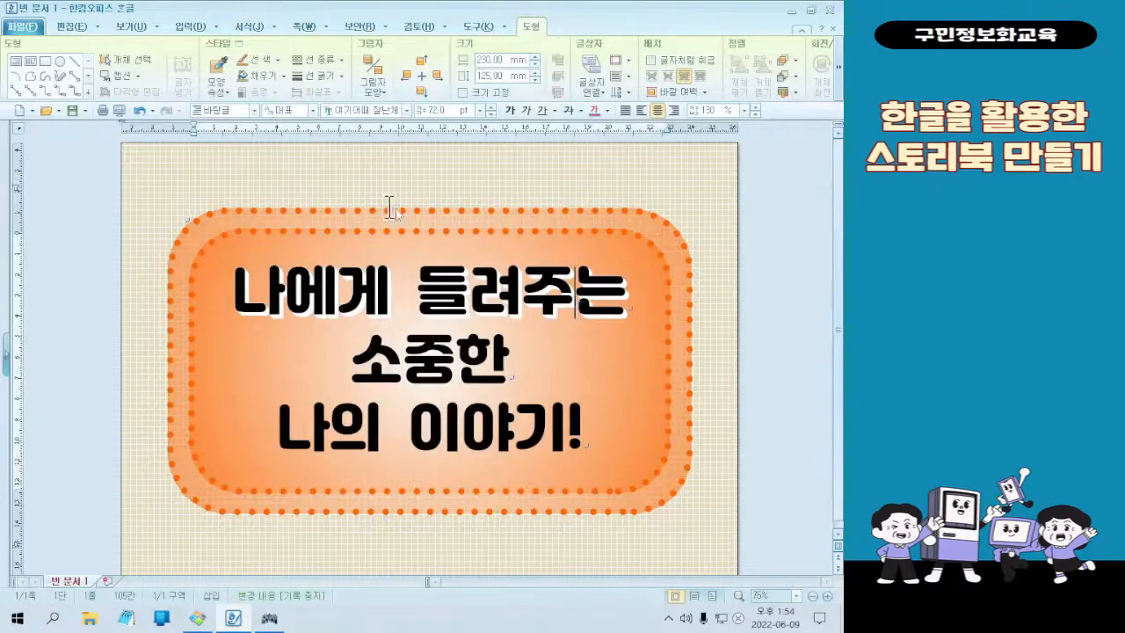
Step: Left-align the title's first line "나에게 들려주는" and deselect it
{"action": "left_click_drag", "start_coordinate": [236, 297], "coordinate": [632, 299]}
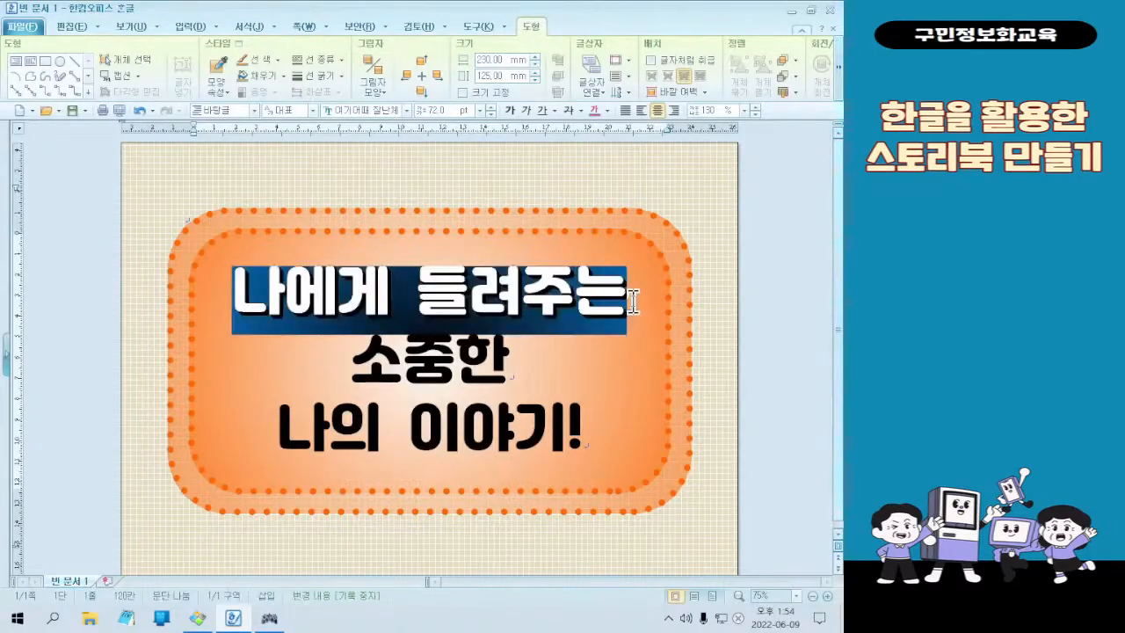
{"action": "left_click", "coordinate": [391, 295]}
{"action": "left_click_drag", "start_coordinate": [236, 299], "coordinate": [634, 290]}
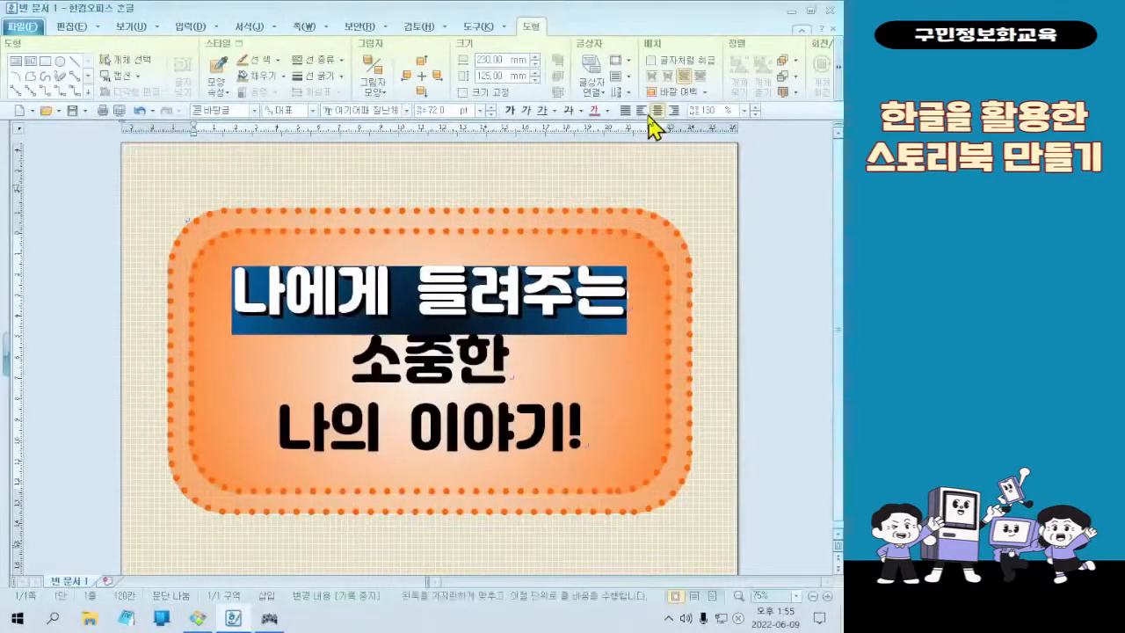
{"action": "left_click", "coordinate": [642, 111]}
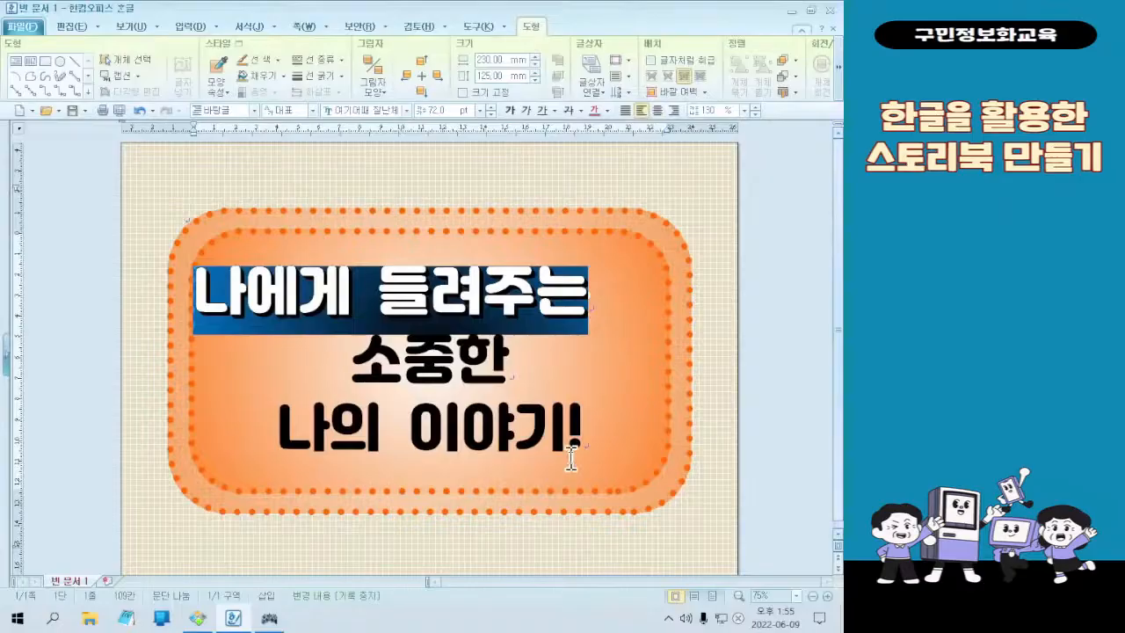
{"action": "left_click", "coordinate": [572, 389]}
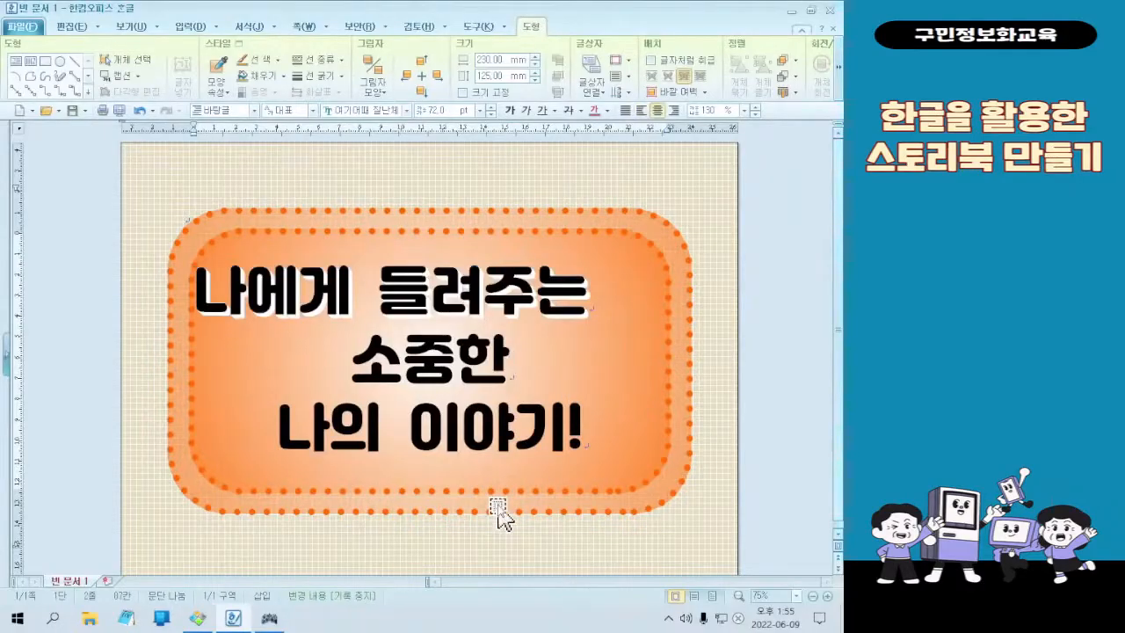
Step: Set the letter spacing of the title's second line "소중한" to 20 % and its font size to 80 pt
{"action": "left_click_drag", "start_coordinate": [356, 360], "coordinate": [519, 378]}
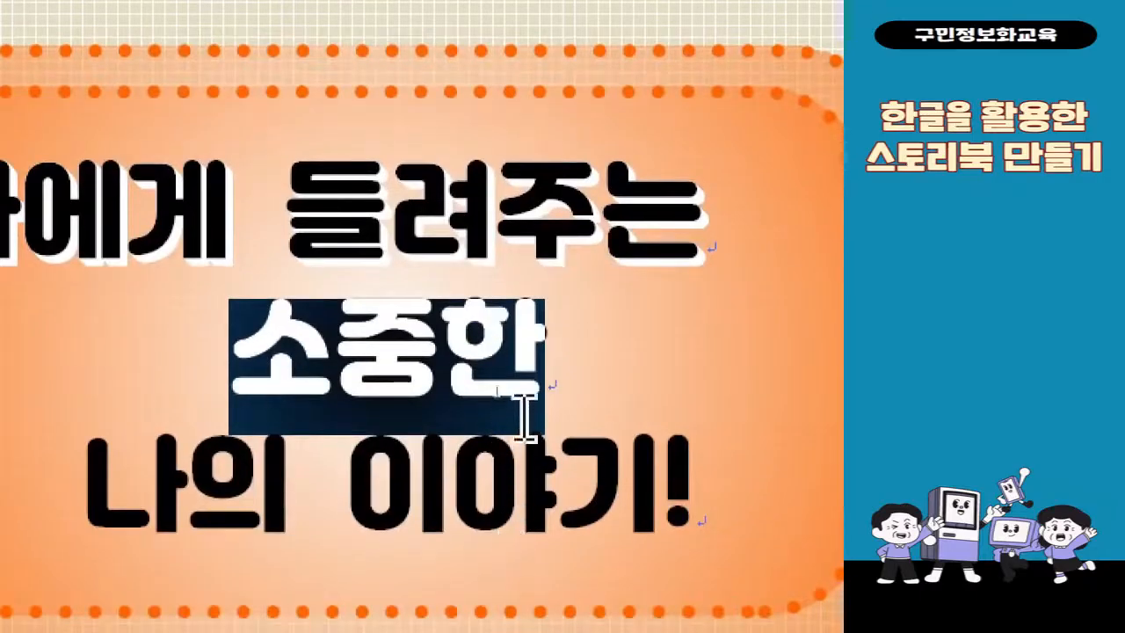
{"action": "right_click", "coordinate": [502, 400]}
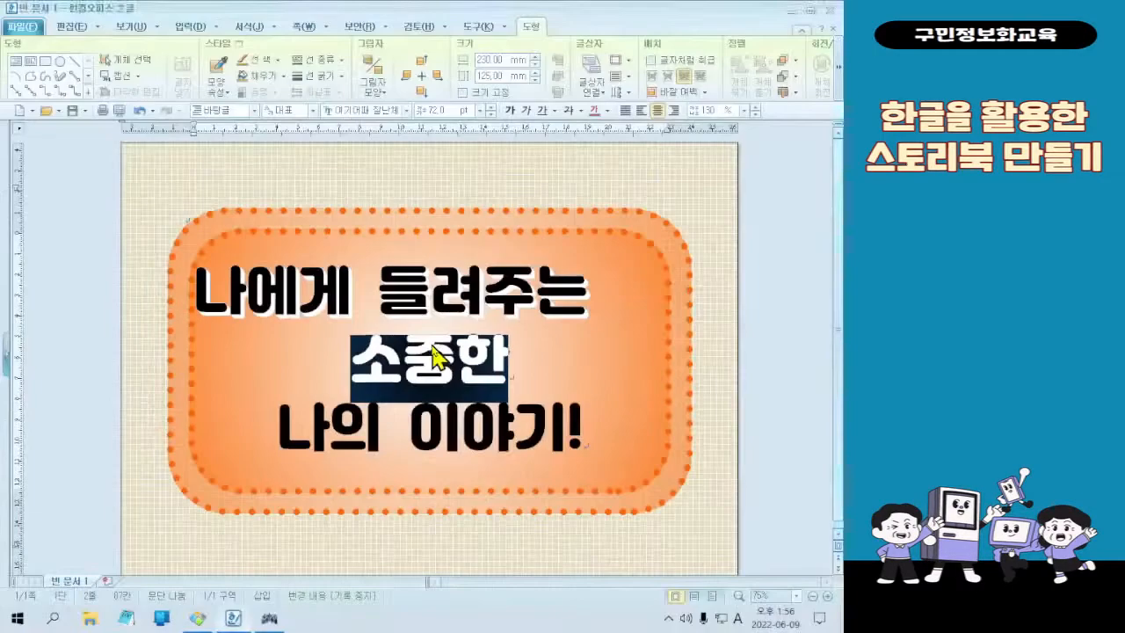
{"action": "right_click", "coordinate": [388, 365]}
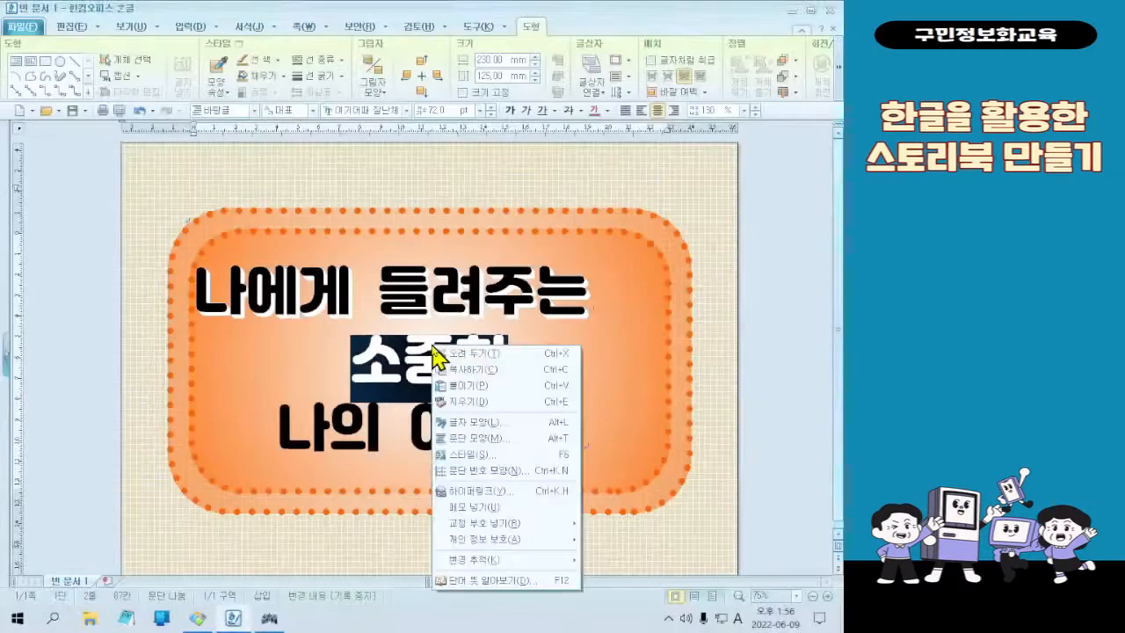
{"action": "left_click", "coordinate": [461, 423]}
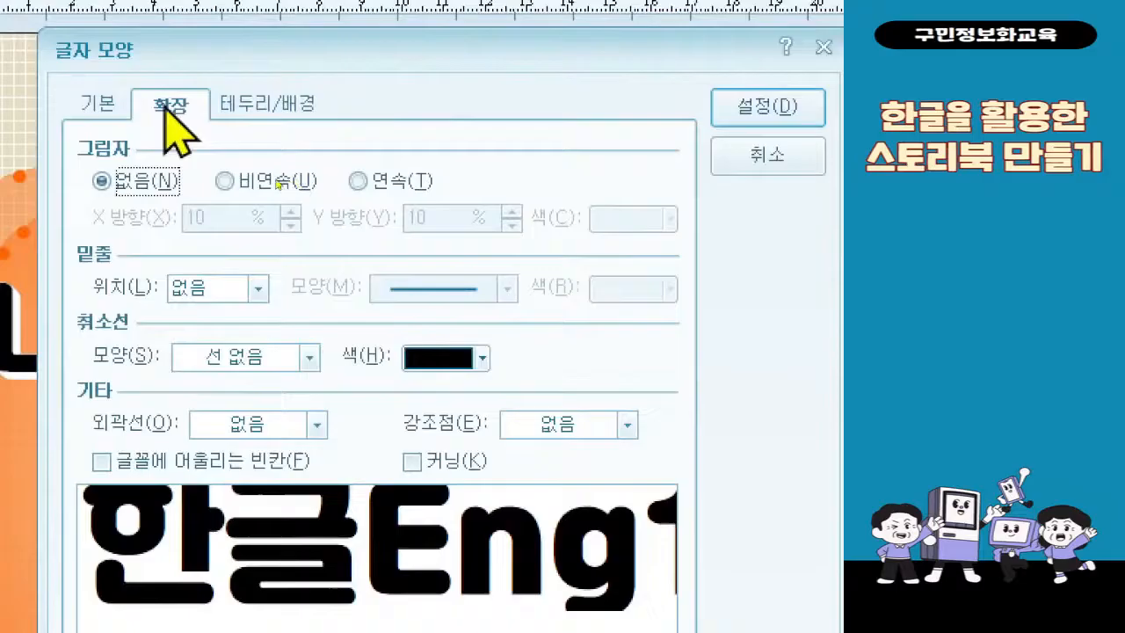
{"action": "left_click", "coordinate": [104, 107]}
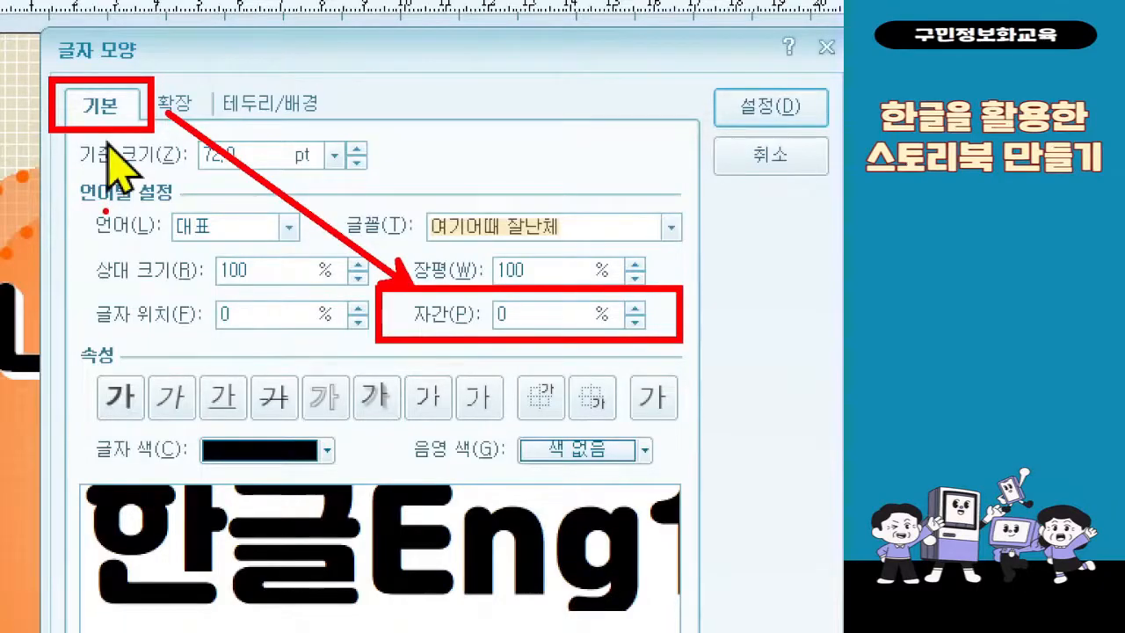
{"action": "left_click", "coordinate": [541, 323]}
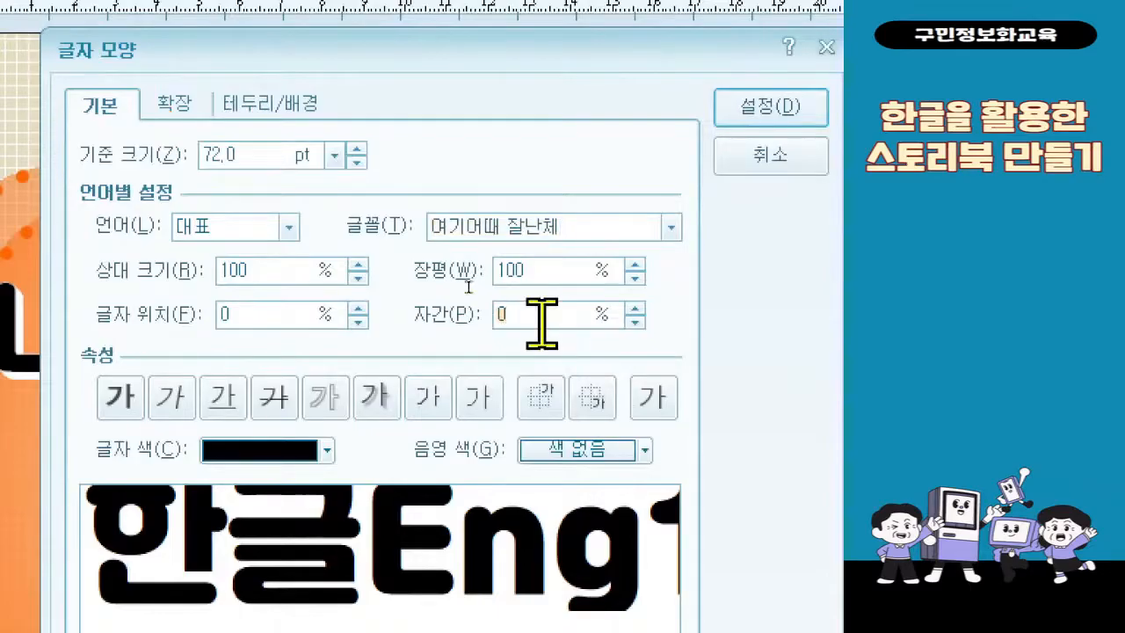
{"action": "key", "text": "BackSpace"}
{"action": "type", "text": "20"}
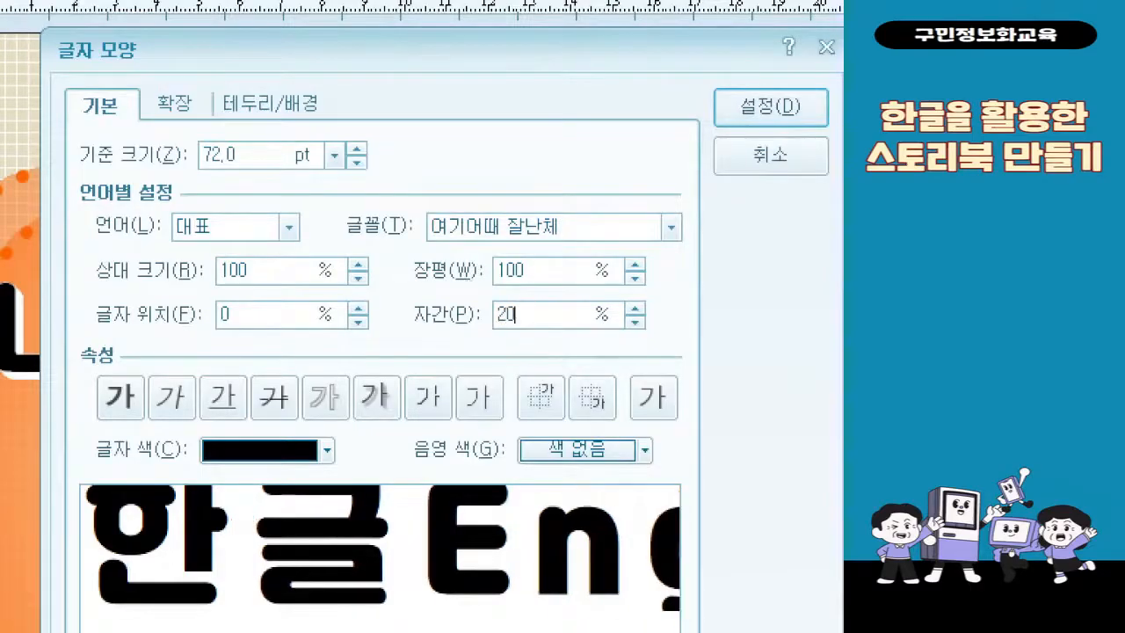
{"action": "double_click", "coordinate": [269, 159]}
{"action": "type", "text": "85"}
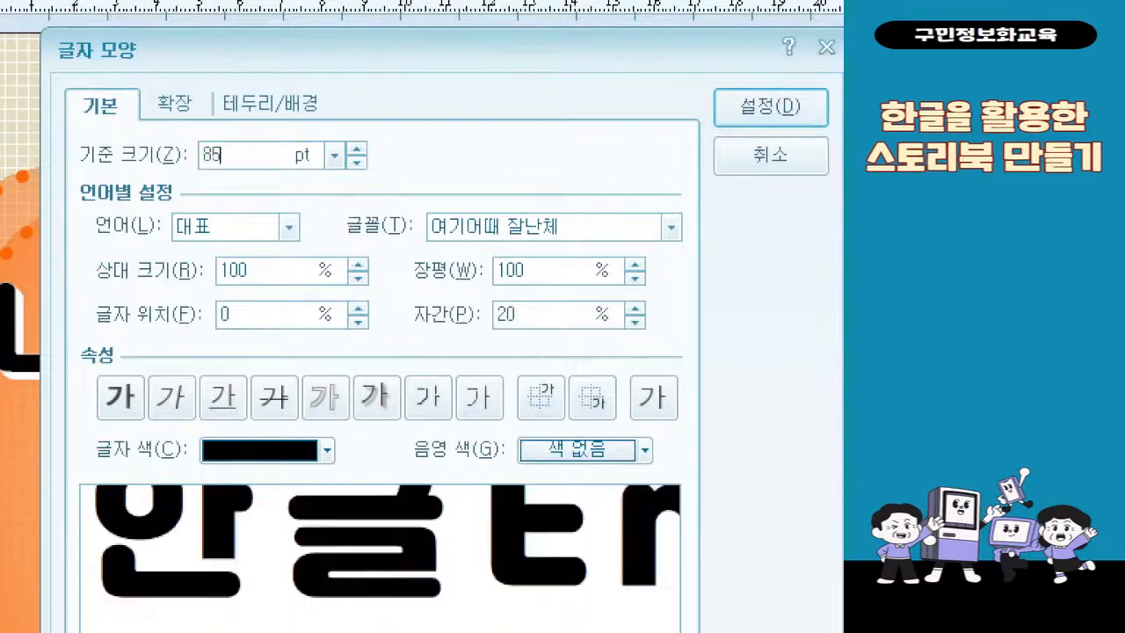
{"action": "key", "text": "BackSpace"}
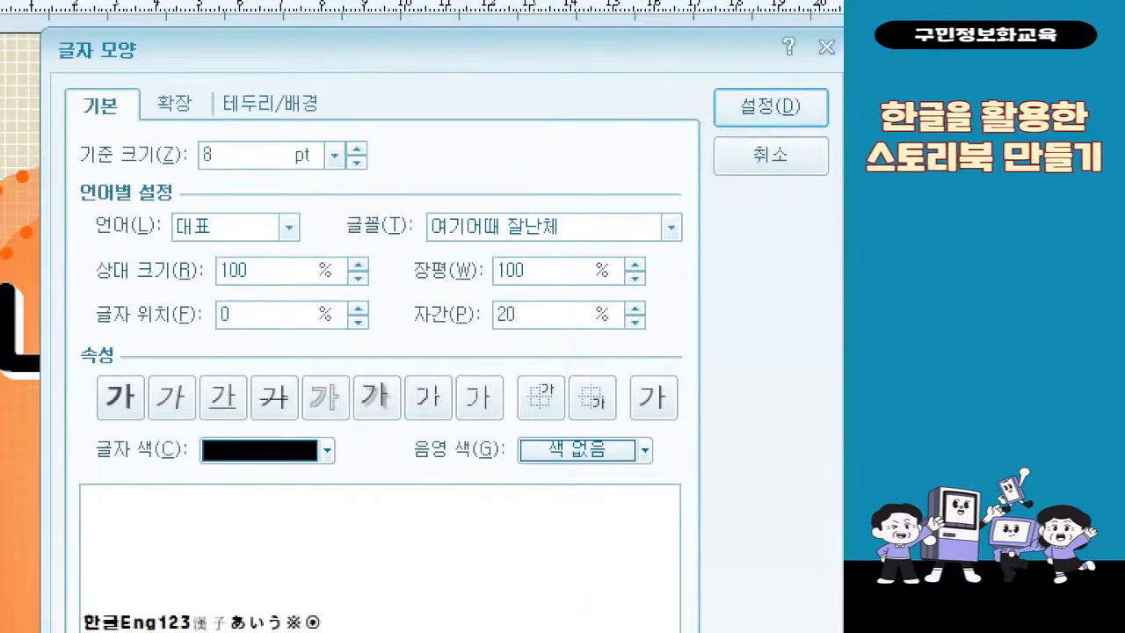
{"action": "type", "text": "0"}
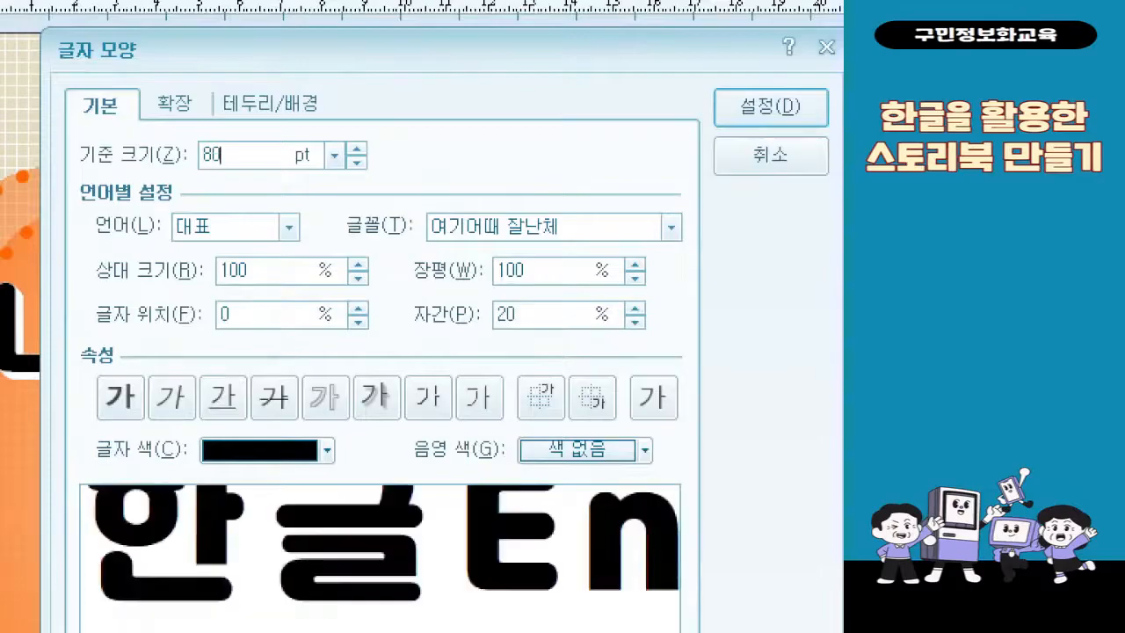
{"action": "key", "text": "ctrl+2"}
{"action": "left_click_drag", "start_coordinate": [68, 136], "coordinate": [388, 181]}
{"action": "left_click_drag", "start_coordinate": [383, 284], "coordinate": [650, 332]}
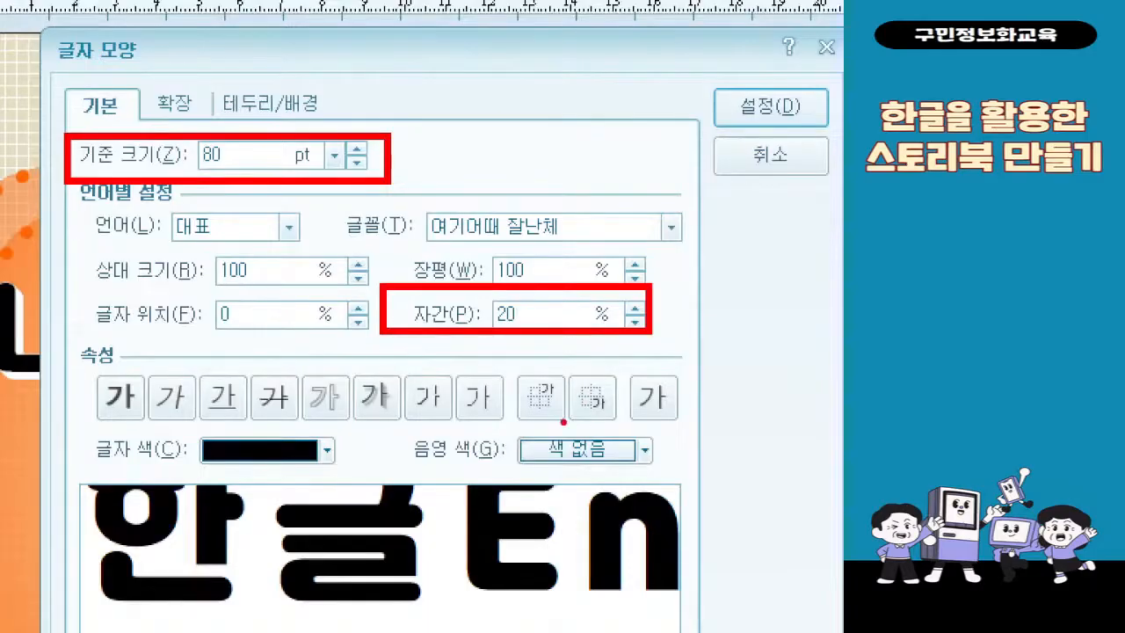
Step: Give the title's second line "소중한" a filled-dot emphasis mark (강조점) above each character and apply the character format
{"action": "left_click", "coordinate": [174, 104]}
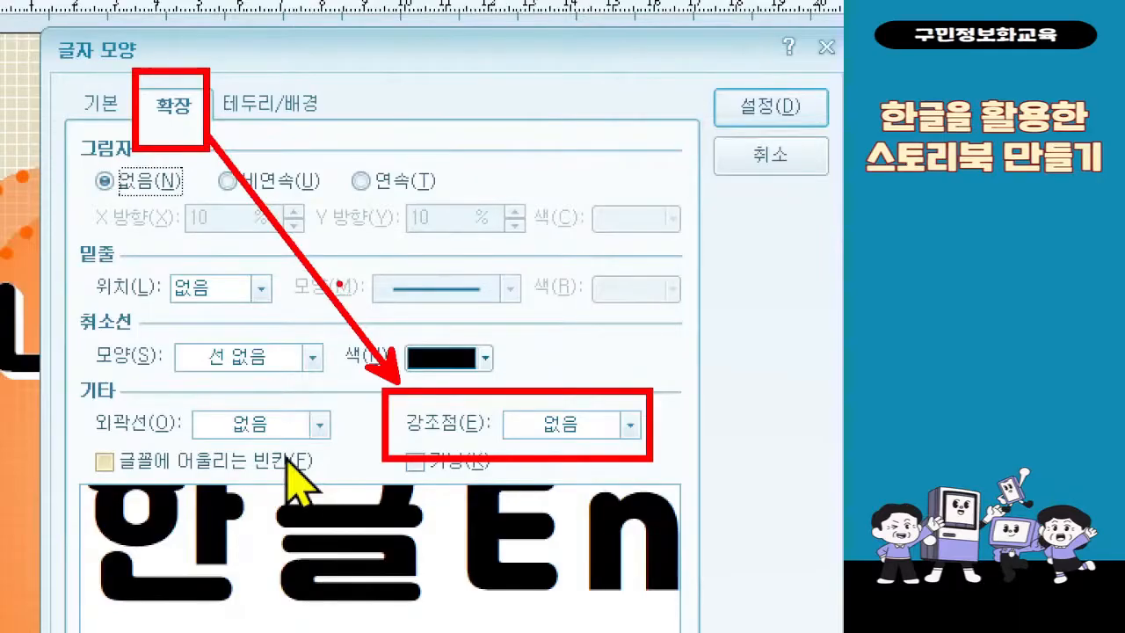
{"action": "left_click", "coordinate": [606, 425]}
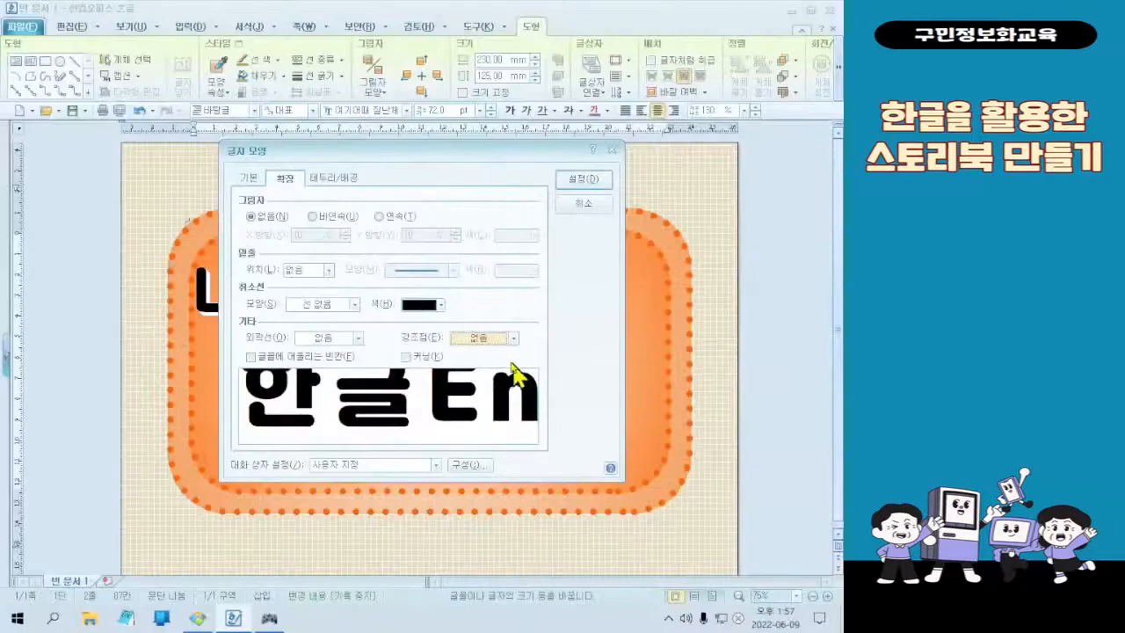
{"action": "left_click", "coordinate": [501, 341]}
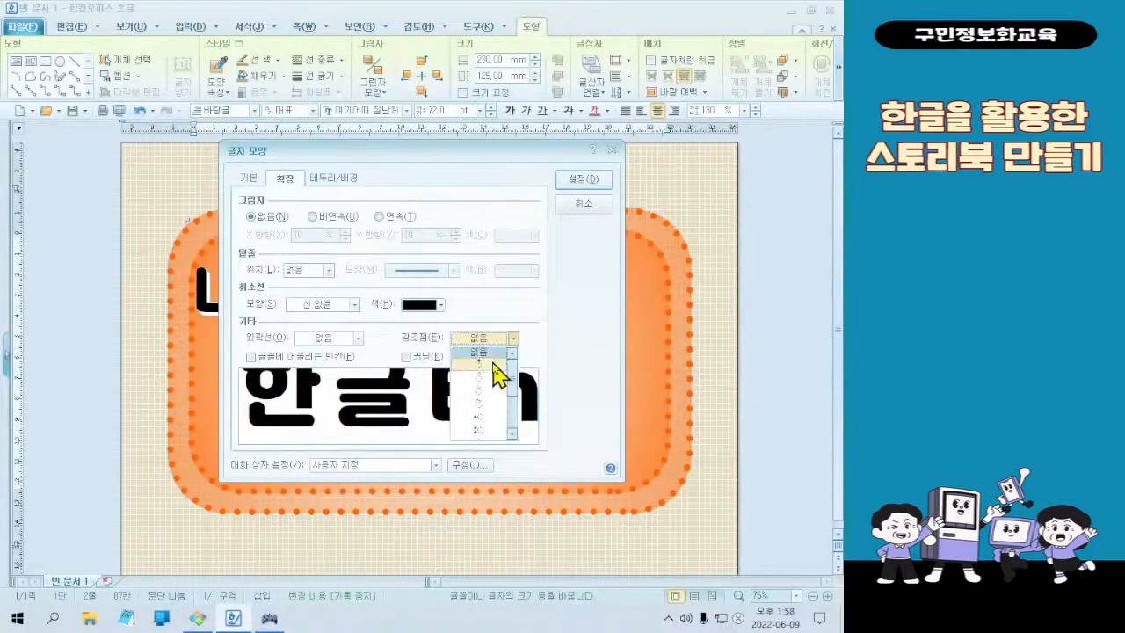
{"action": "left_click", "coordinate": [494, 362]}
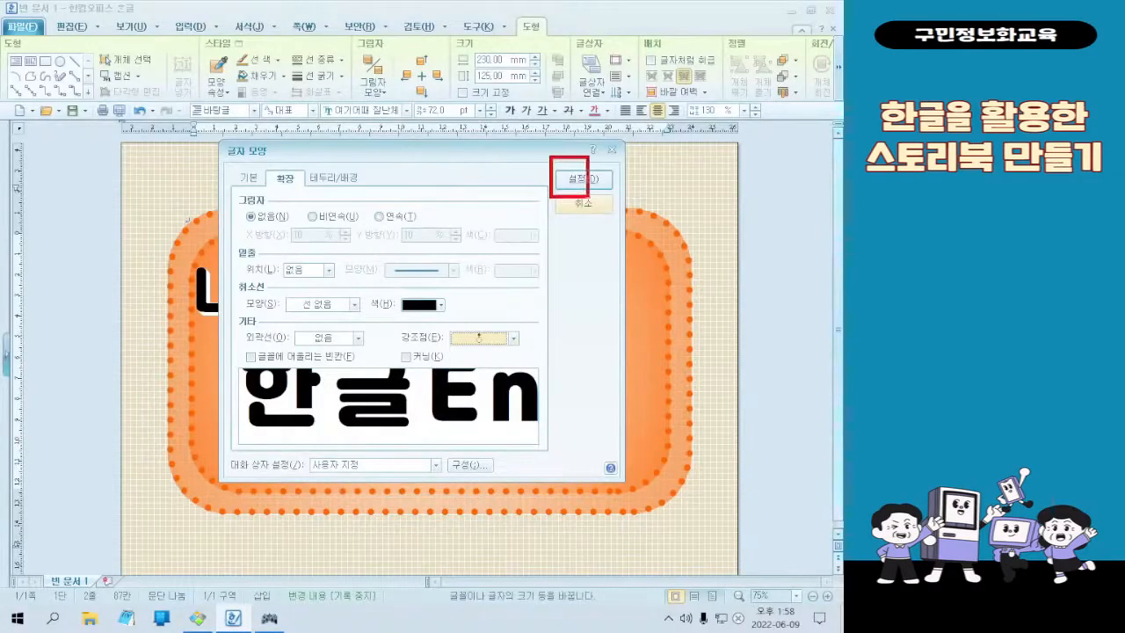
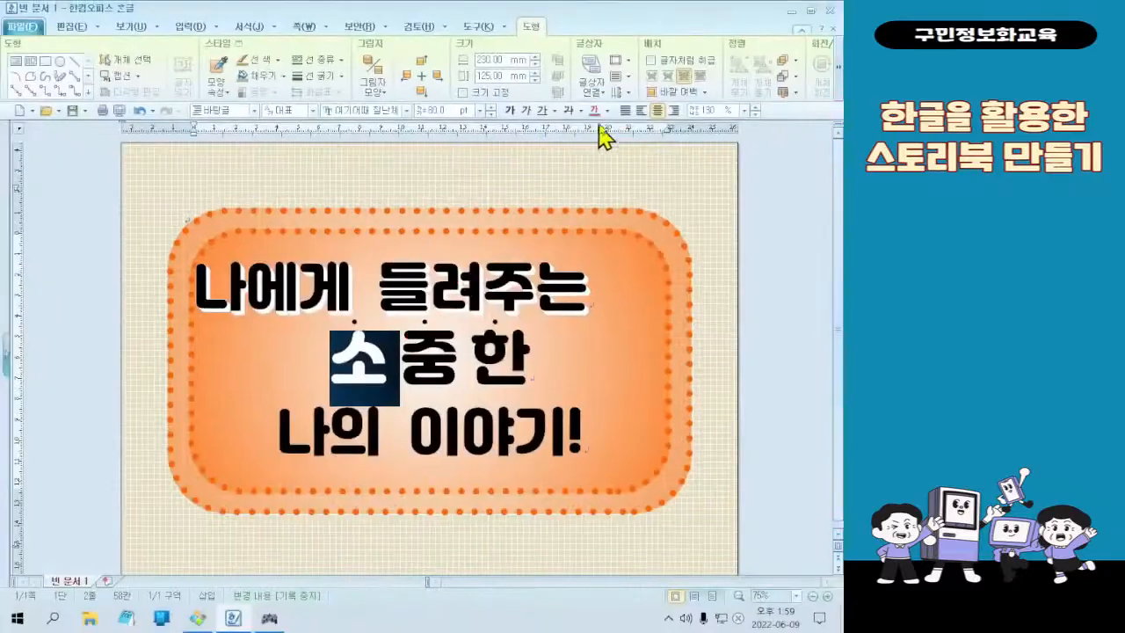
Step: Colour the second line's character "소" red and its character "중" green
{"action": "left_click", "coordinate": [584, 92]}
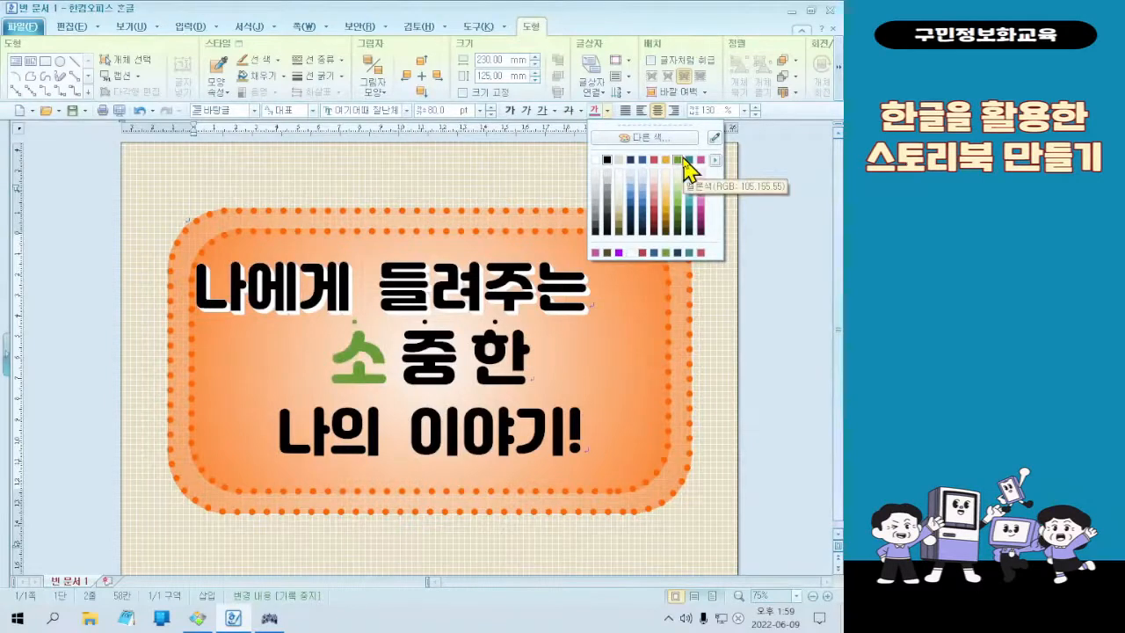
{"action": "left_click", "coordinate": [655, 160]}
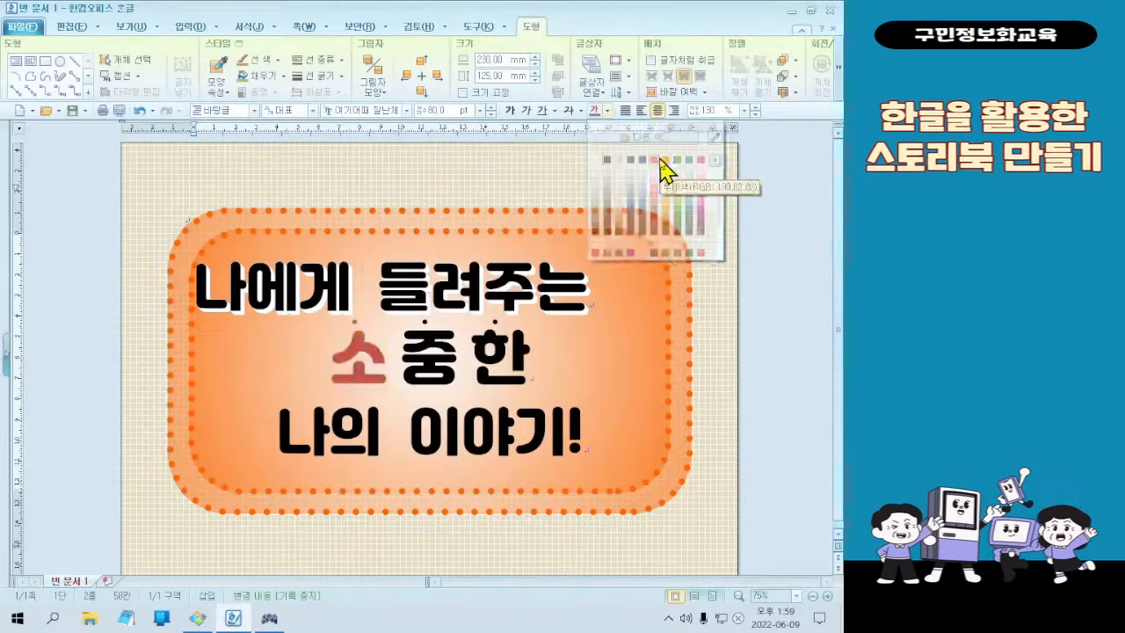
{"action": "left_click", "coordinate": [470, 371]}
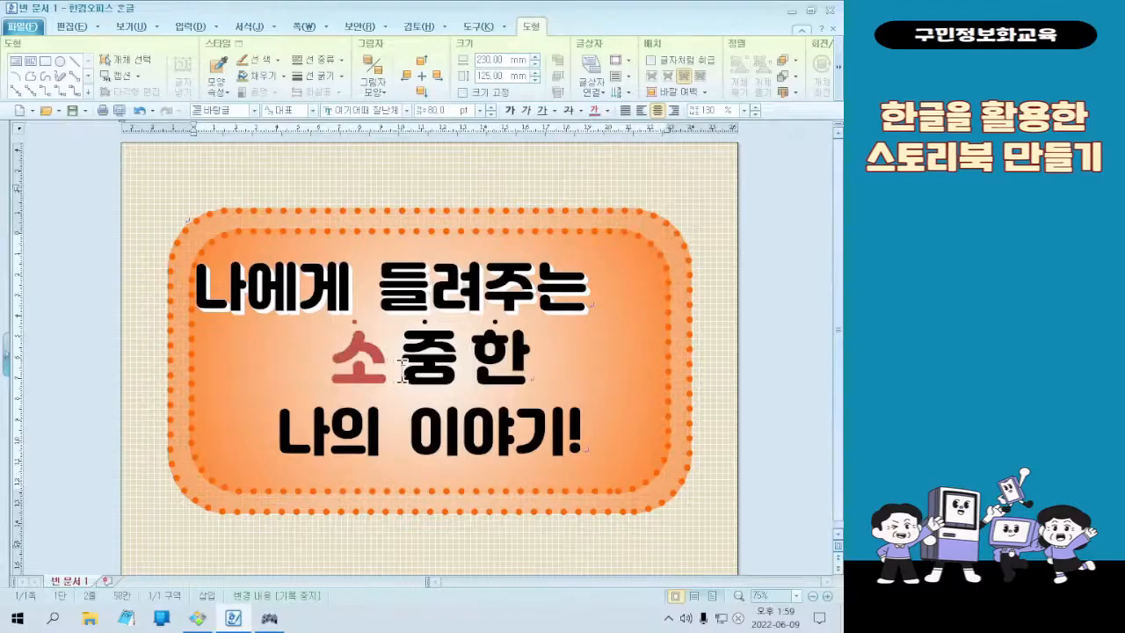
{"action": "left_click_drag", "start_coordinate": [397, 370], "coordinate": [450, 368]}
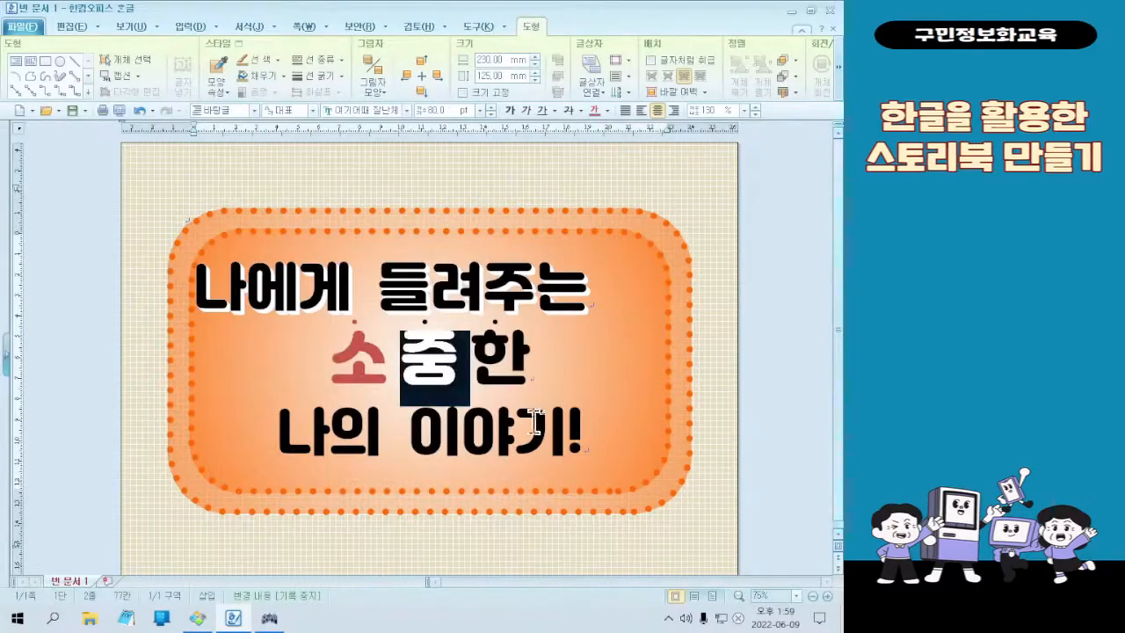
{"action": "left_click", "coordinate": [605, 120]}
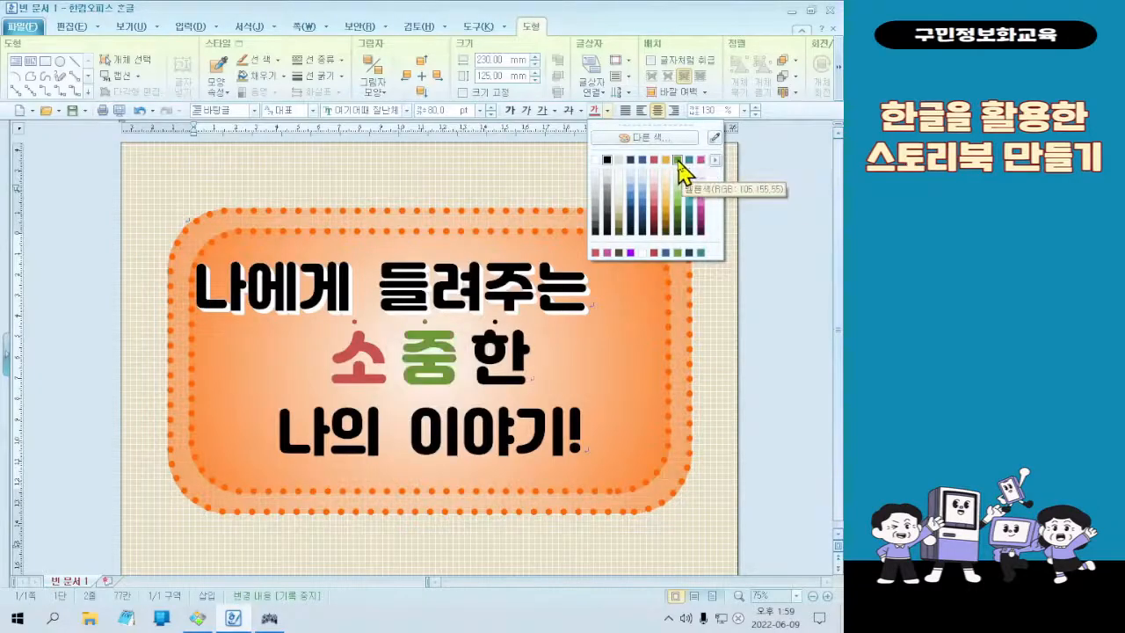
{"action": "left_click", "coordinate": [679, 161]}
Step: Colour the second line's last character "한" navy blue and deselect it
{"action": "key", "text": "Right"}
{"action": "key", "text": "shift+Right"}
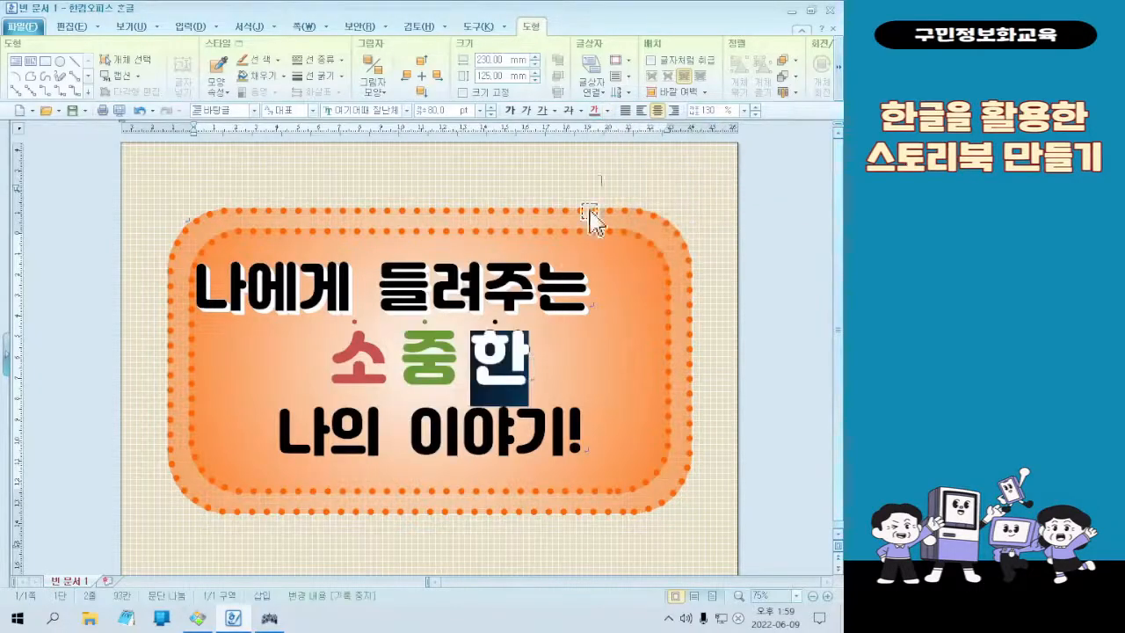
{"action": "left_click", "coordinate": [606, 111]}
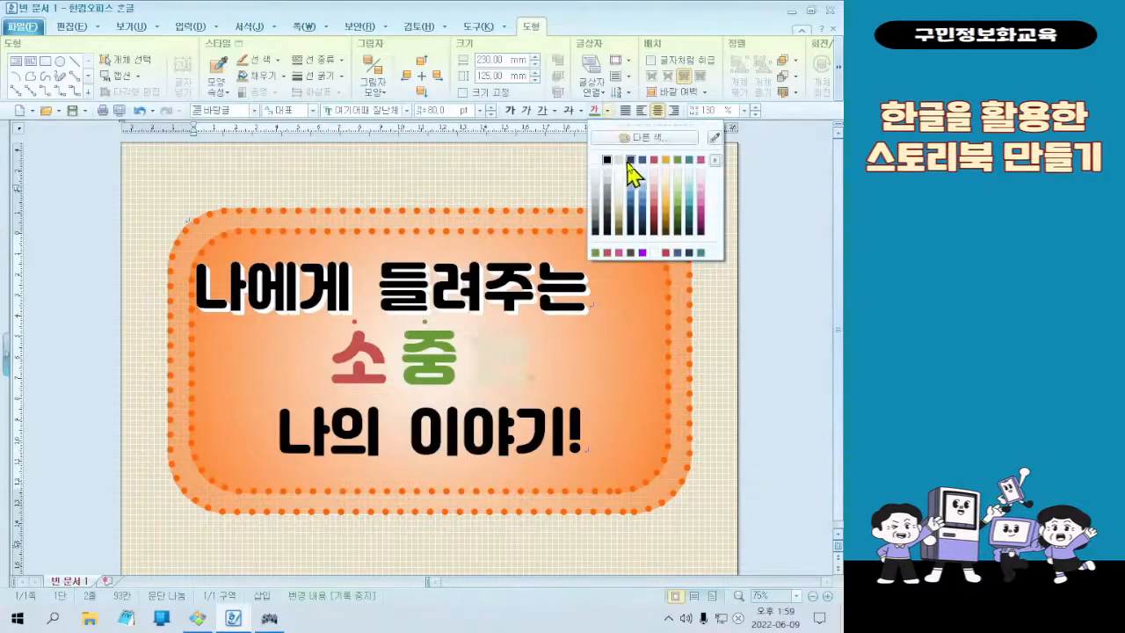
{"action": "left_click", "coordinate": [631, 161]}
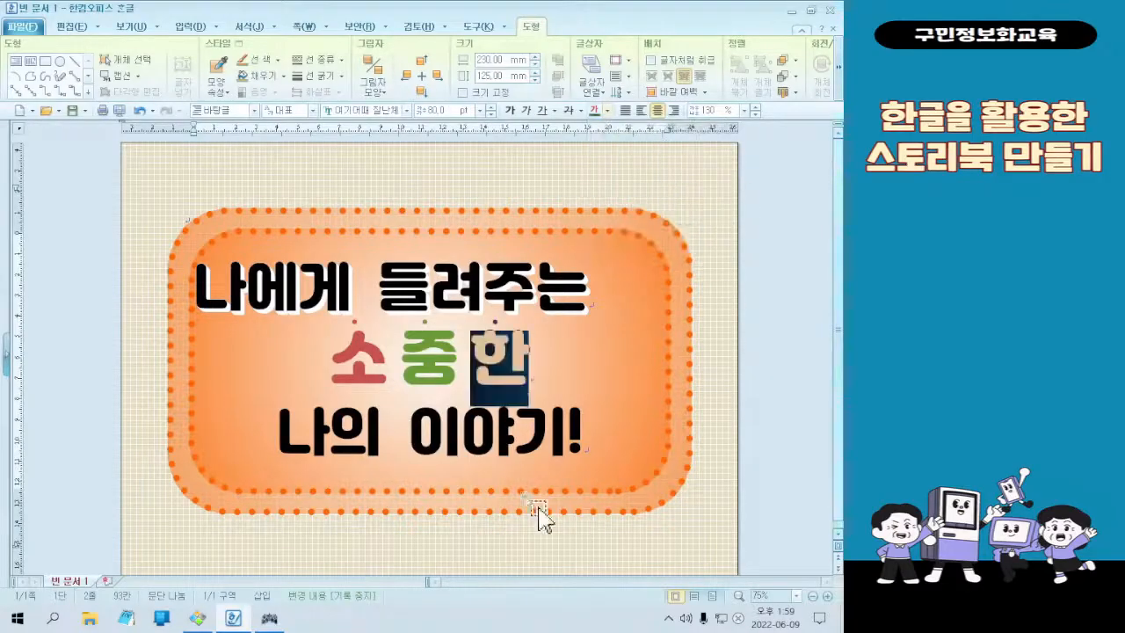
{"action": "left_click", "coordinate": [554, 372]}
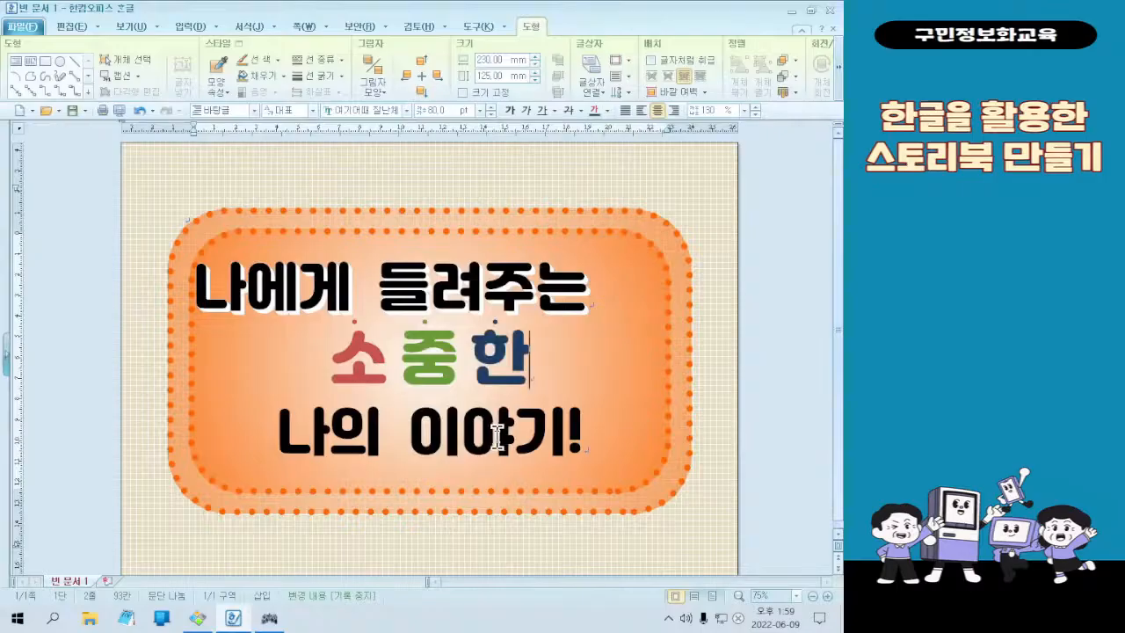
Step: Insert a space before the title's first line "나에게 들려주는" and compare the cover with the finished sample
{"action": "left_click", "coordinate": [195, 290]}
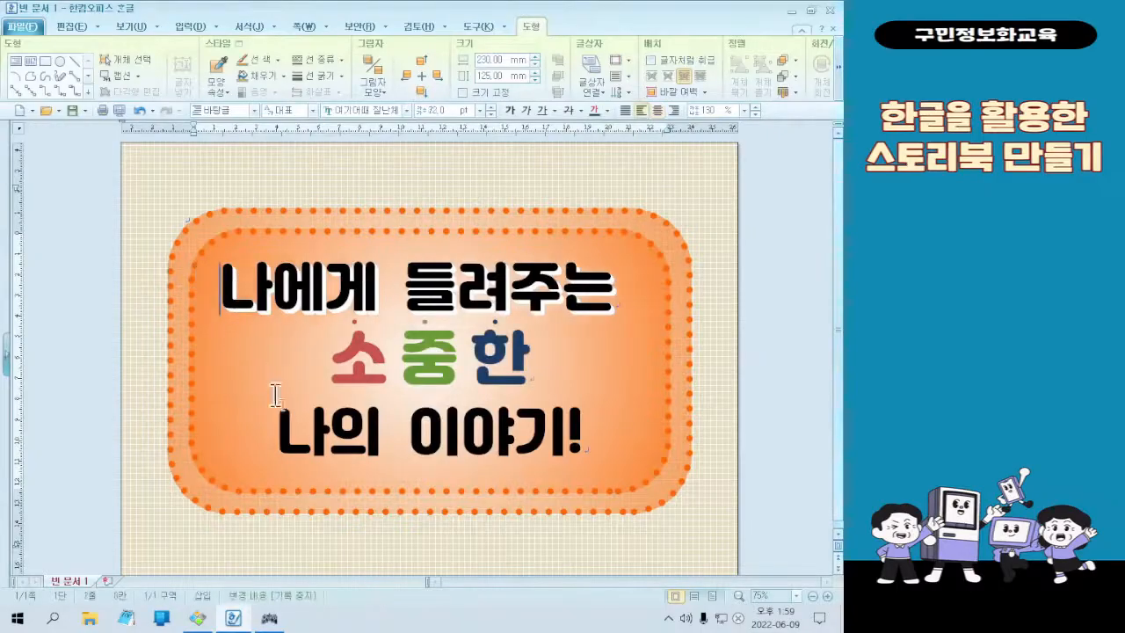
{"action": "left_click", "coordinate": [558, 420]}
{"action": "left_click", "coordinate": [197, 618]}
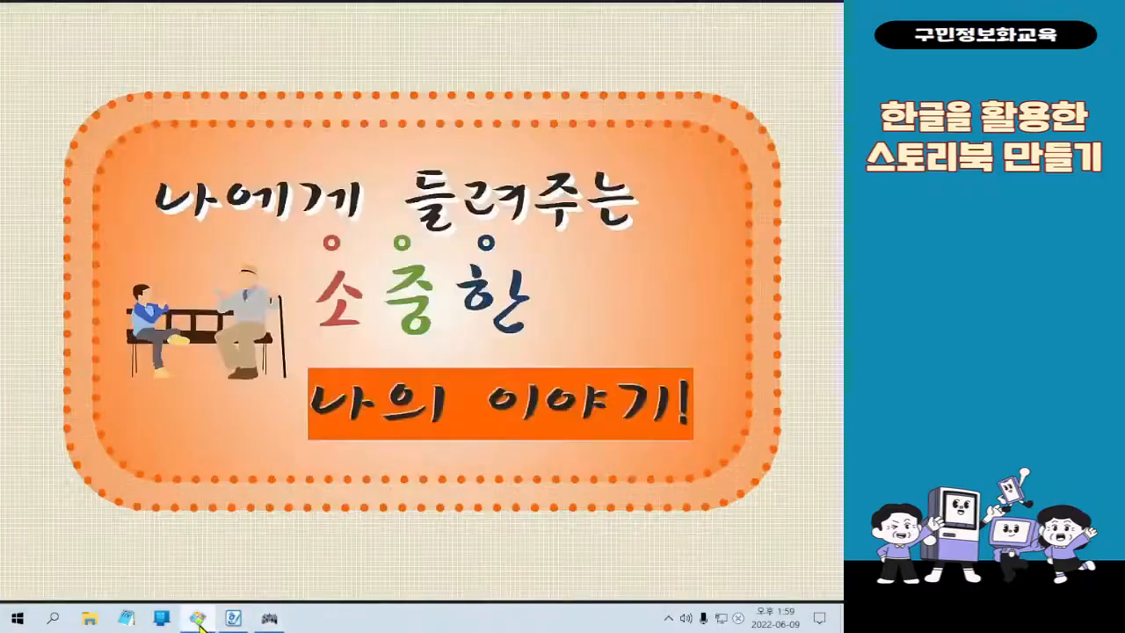
{"action": "left_click", "coordinate": [198, 619]}
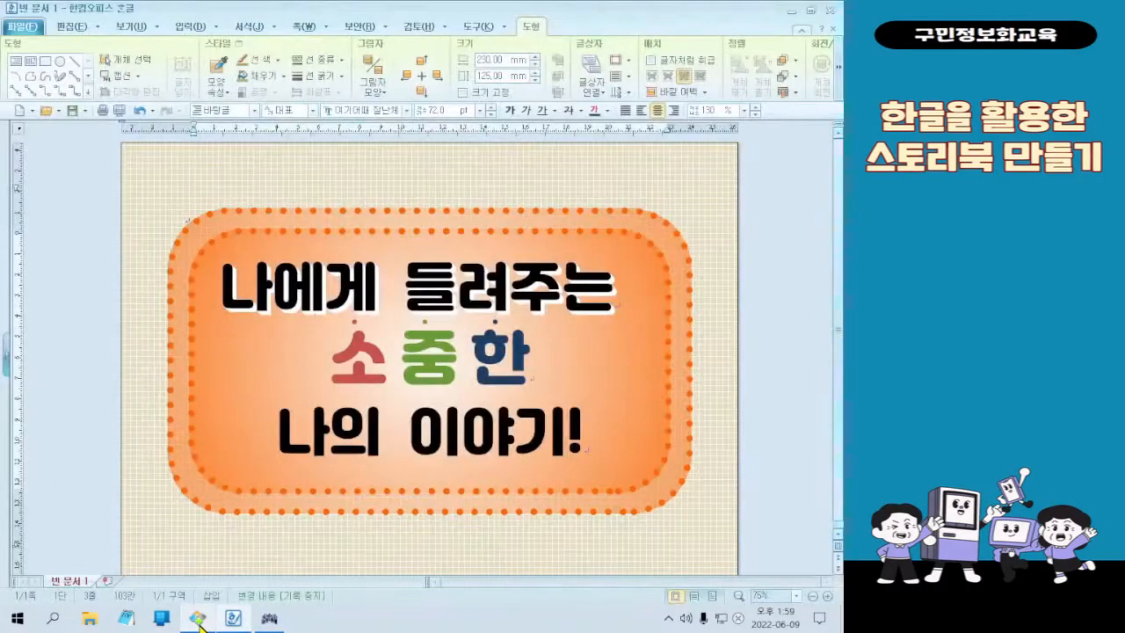
{"action": "left_click", "coordinate": [198, 618]}
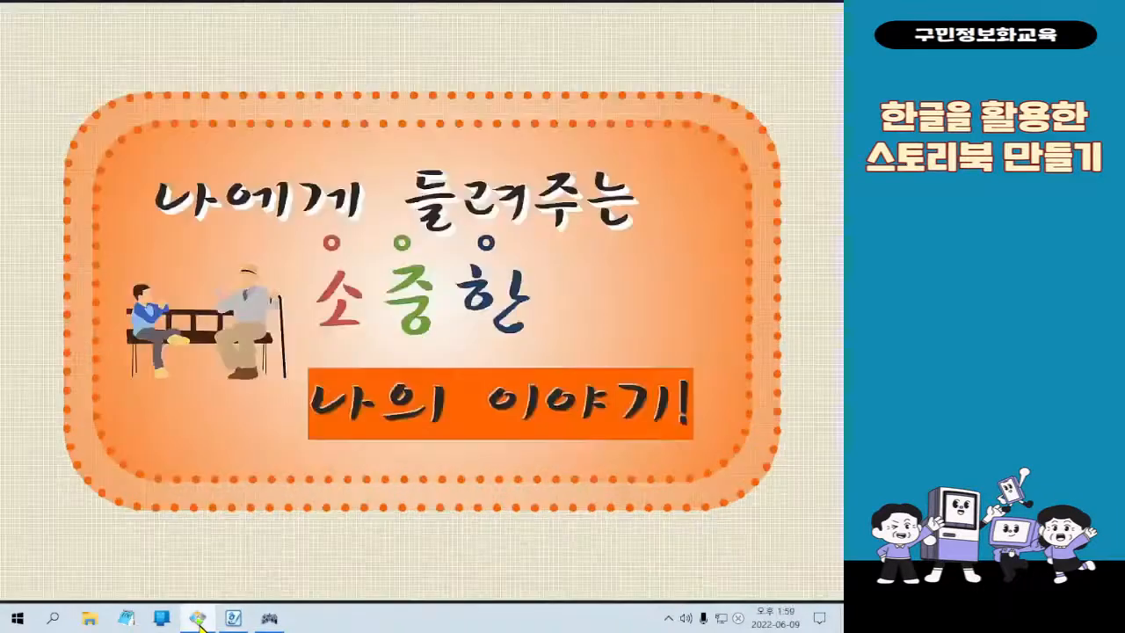
{"action": "left_click", "coordinate": [198, 619]}
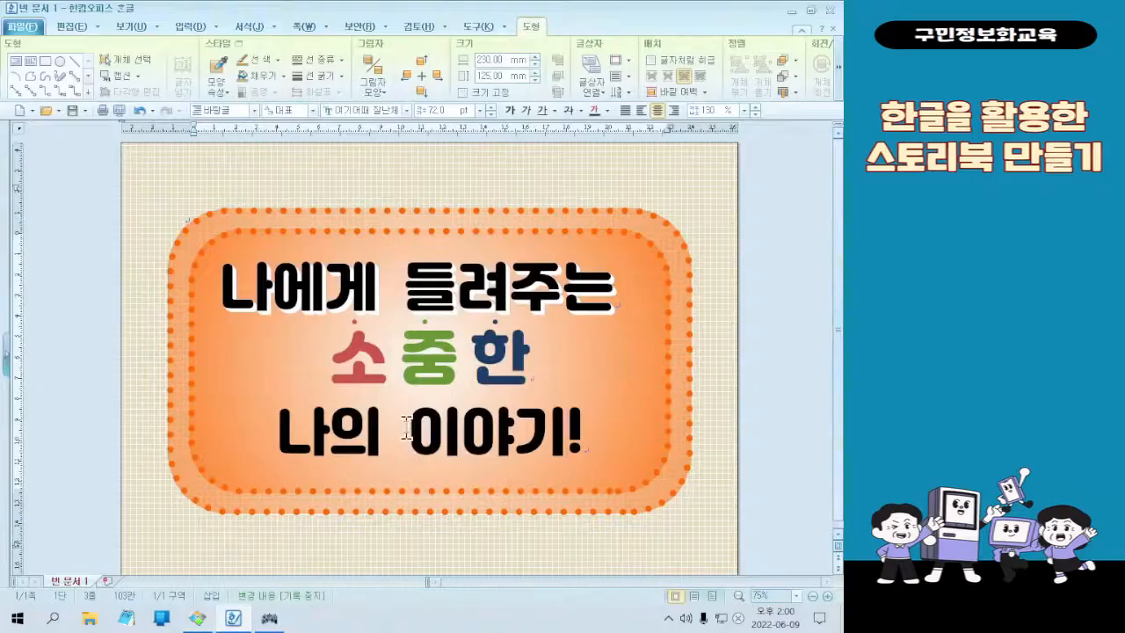
{"action": "left_click_drag", "start_coordinate": [475, 348], "coordinate": [530, 360]}
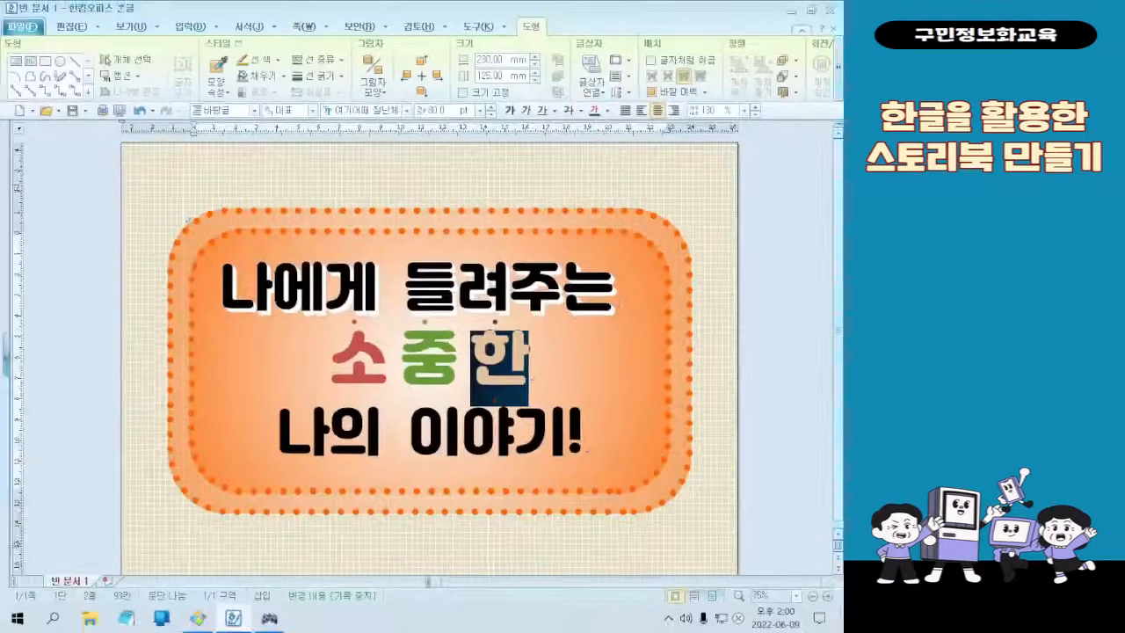
{"action": "left_click", "coordinate": [377, 432]}
Step: Open the character format (글자 모양) of the title's third line "나의 이야기!" and turn on the emboss (양각) attribute
{"action": "left_click_drag", "start_coordinate": [274, 436], "coordinate": [650, 434]}
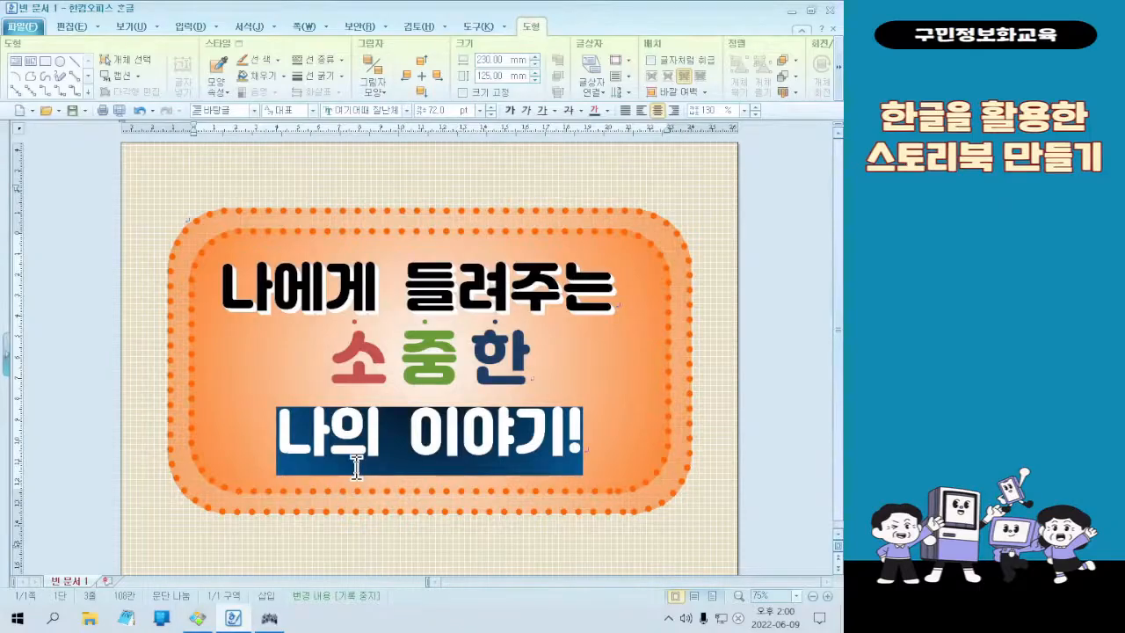
{"action": "right_click", "coordinate": [339, 466]}
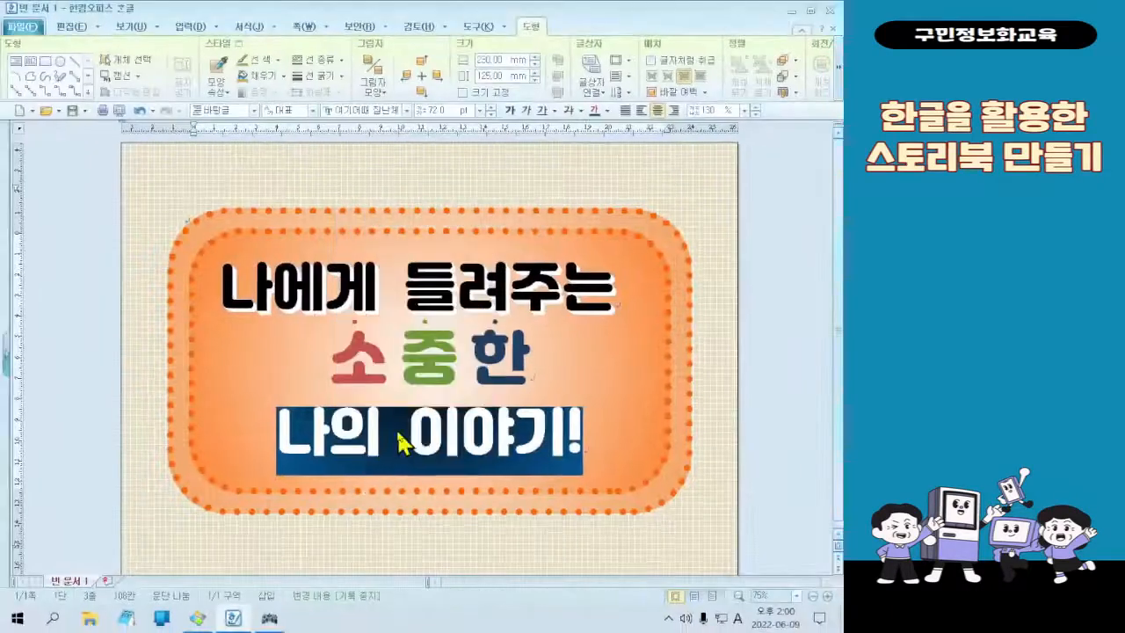
{"action": "right_click", "coordinate": [399, 442]}
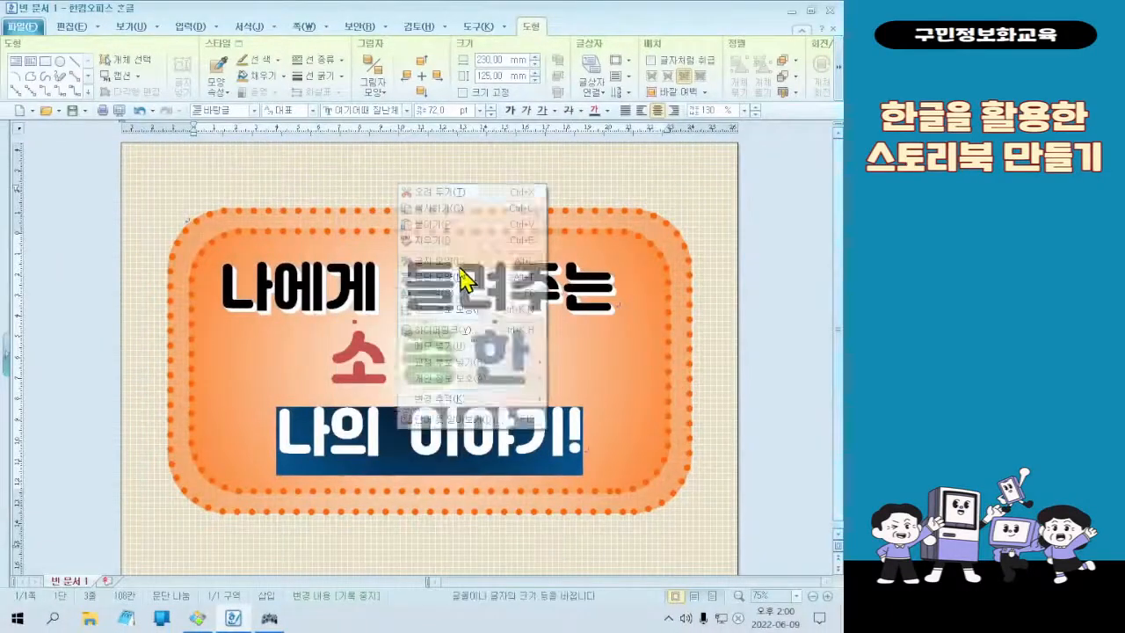
{"action": "left_click", "coordinate": [458, 262]}
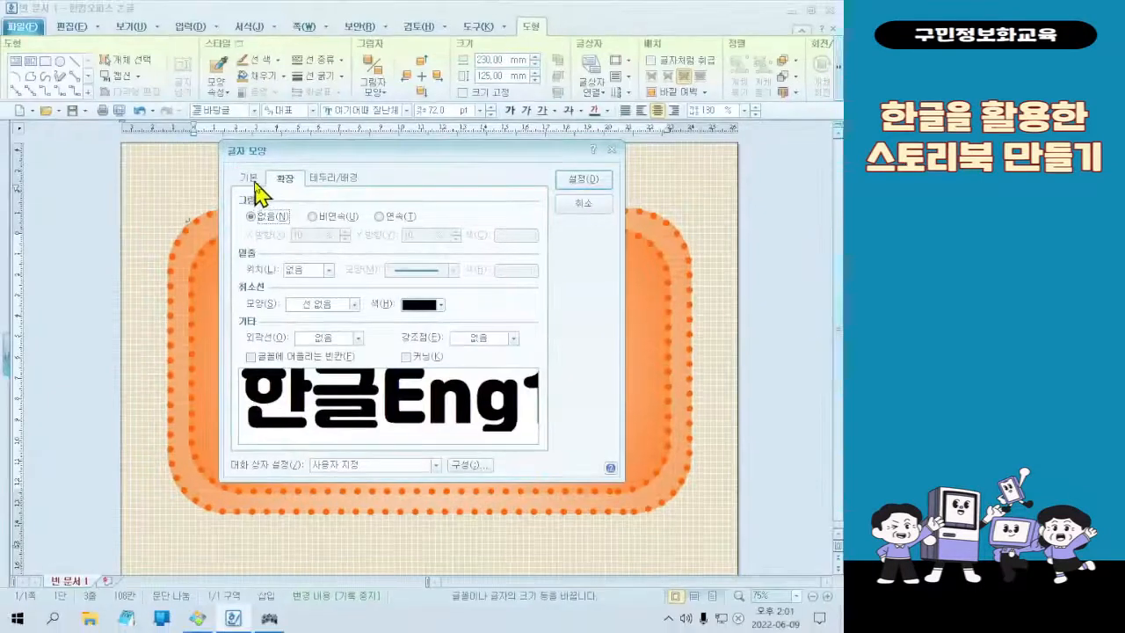
{"action": "left_click", "coordinate": [72, 92]}
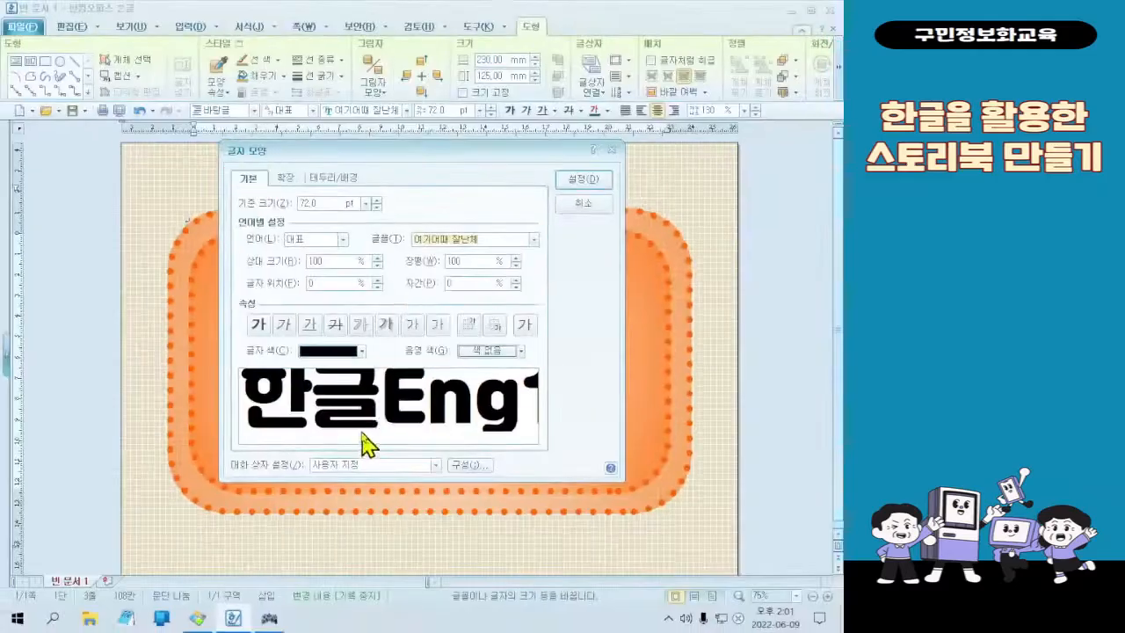
{"action": "left_click", "coordinate": [421, 327]}
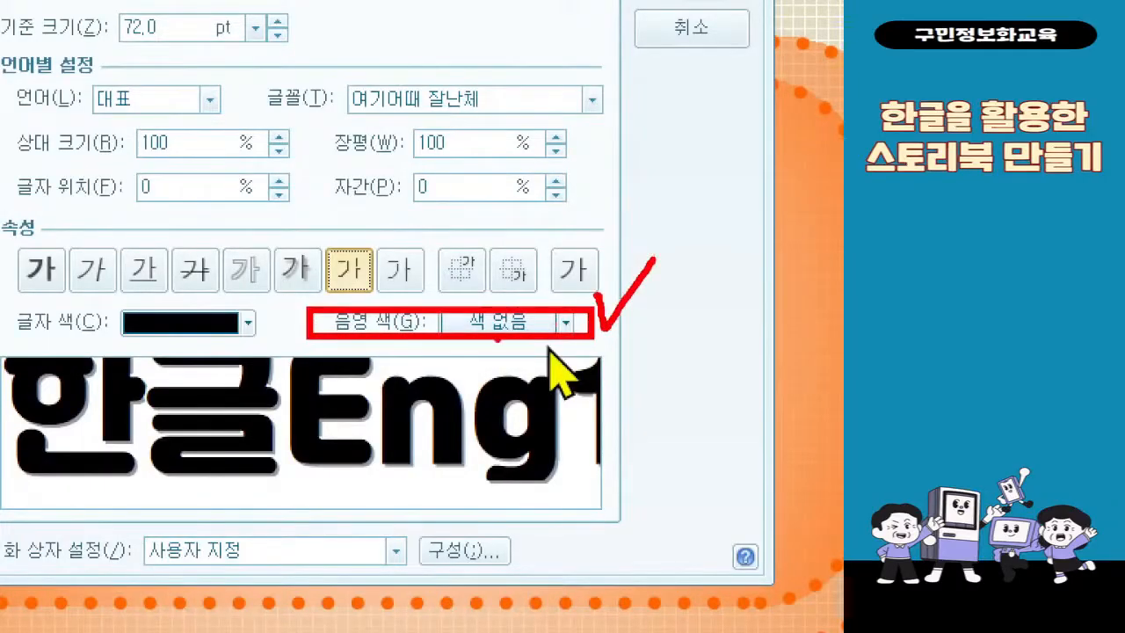
Step: Set the third line's shading colour (음영 색) to orange from the 오피스 palette, apply it and deselect the text
{"action": "left_click", "coordinate": [457, 322]}
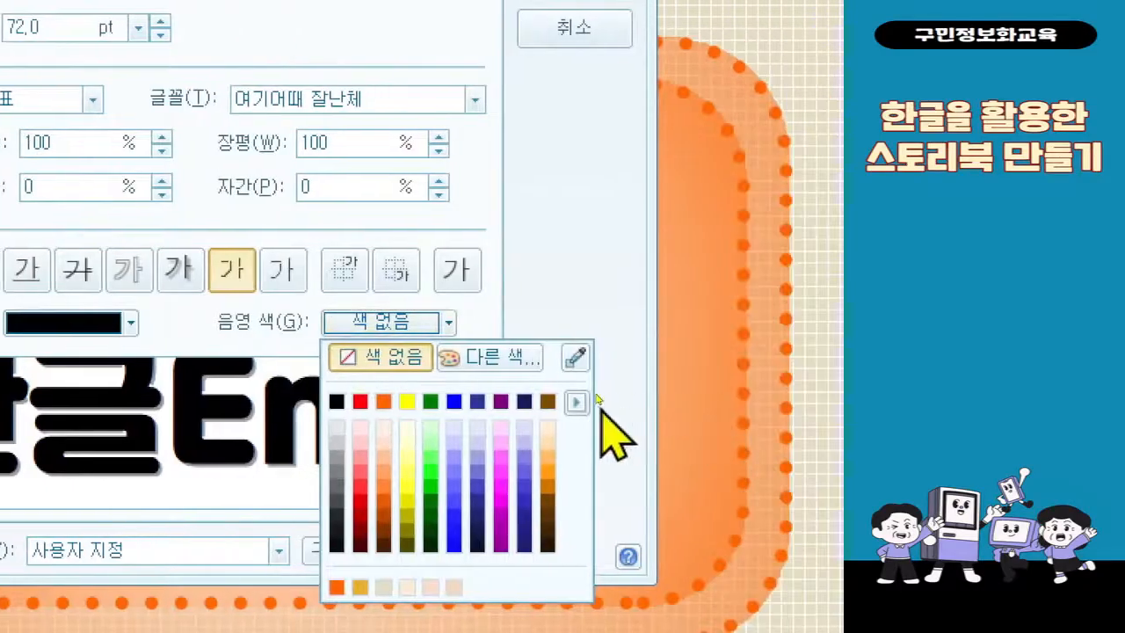
{"action": "left_click", "coordinate": [693, 402]}
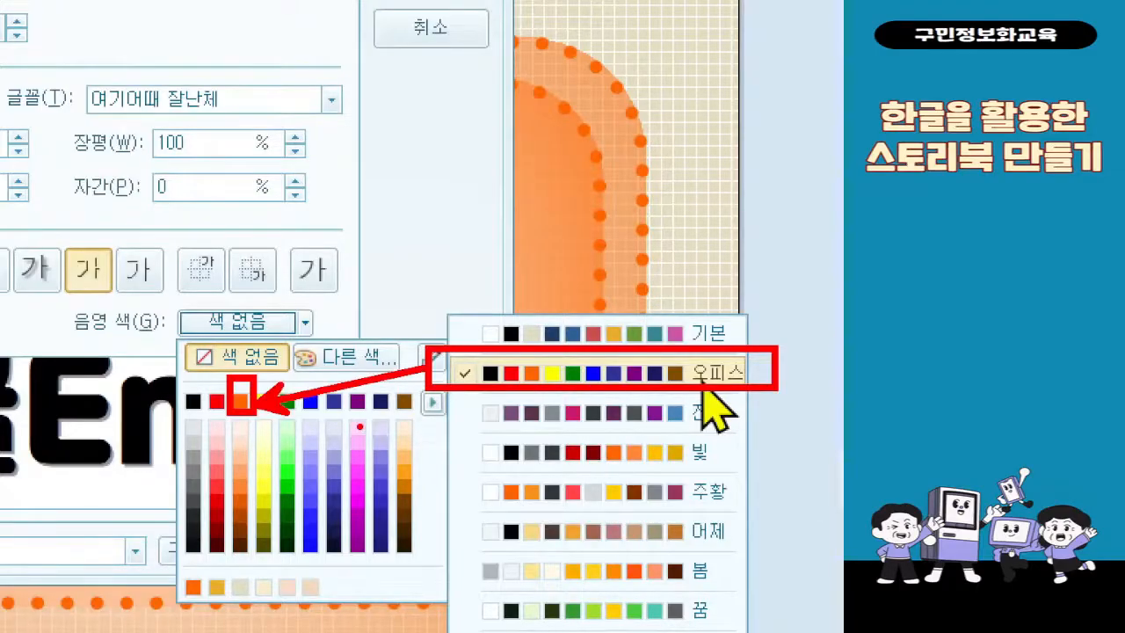
{"action": "left_click", "coordinate": [701, 392]}
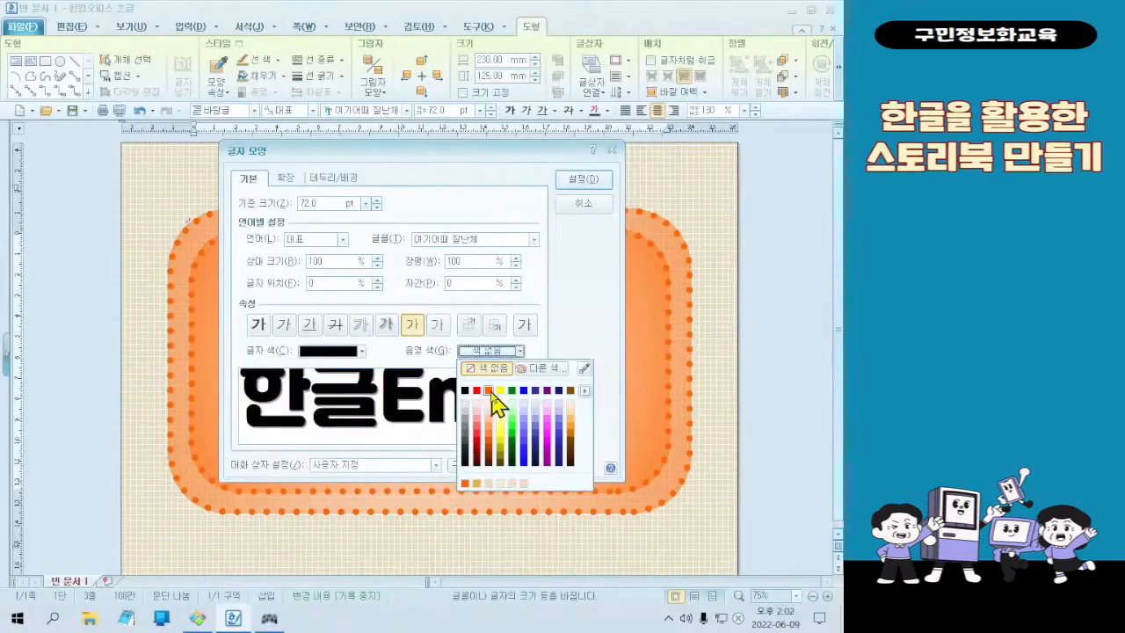
{"action": "left_click", "coordinate": [490, 392]}
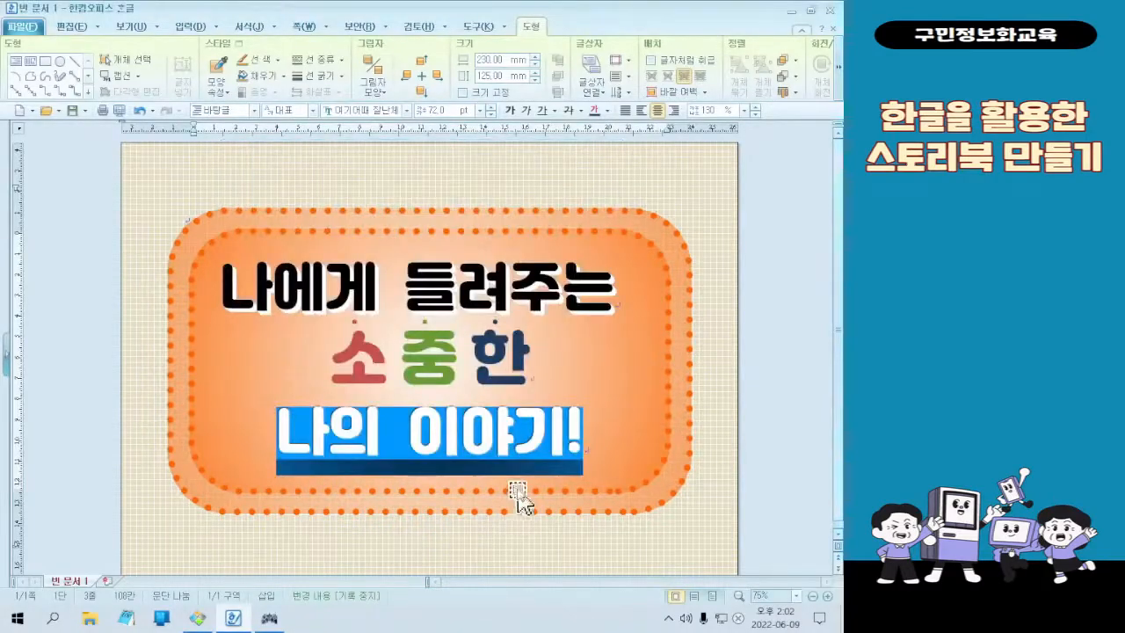
{"action": "left_click", "coordinate": [515, 437]}
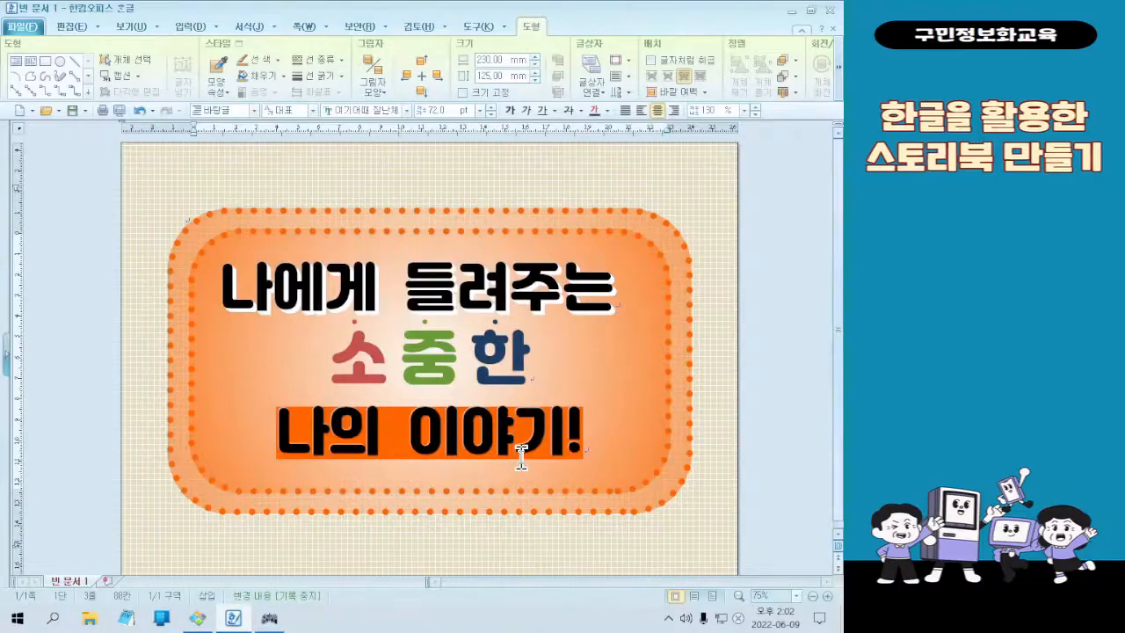
Step: Check the finished sample and right-align the title's third line "나의 이야기!", removing the stray character "ㅓ"
{"action": "left_click", "coordinate": [198, 617]}
{"action": "left_click", "coordinate": [200, 618]}
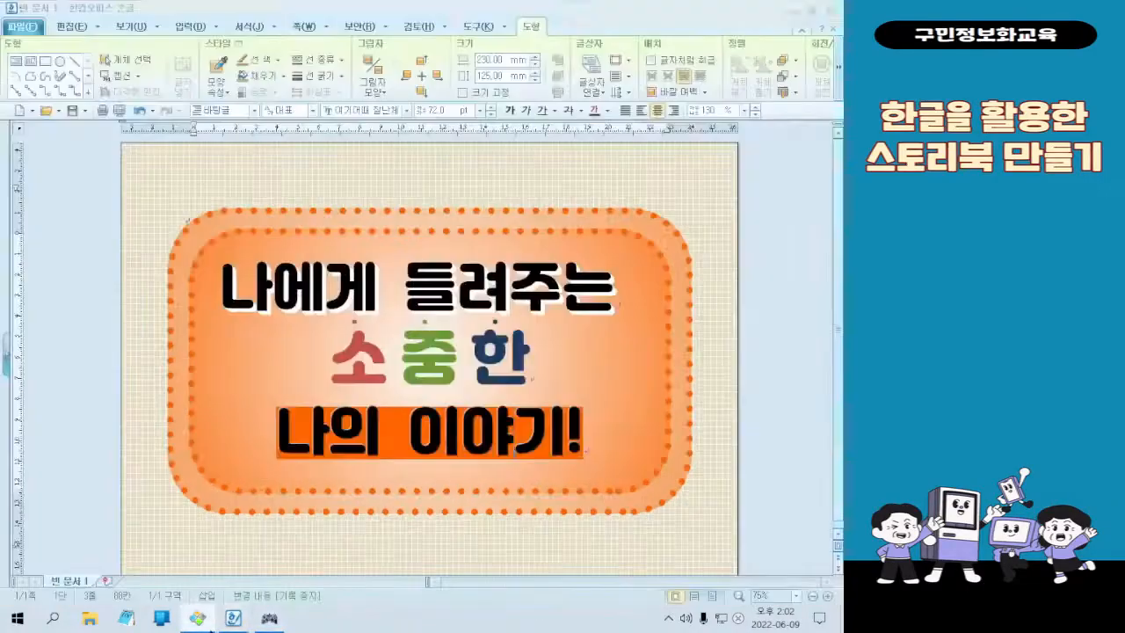
{"action": "left_click", "coordinate": [673, 110]}
{"action": "left_click", "coordinate": [659, 442]}
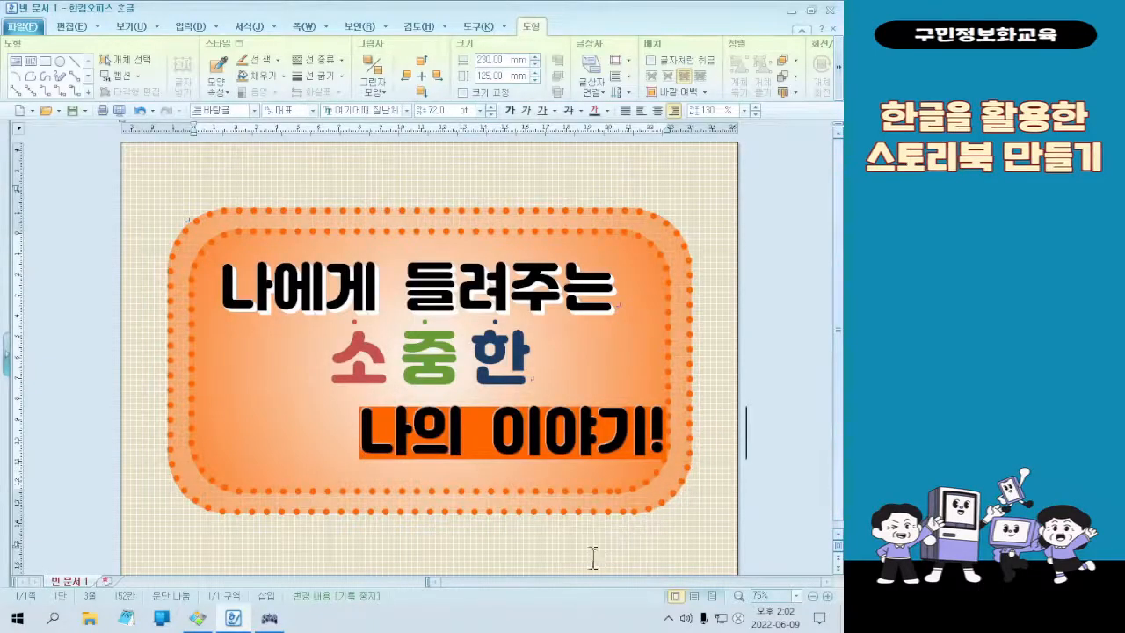
{"action": "type", "text": "ㅓ"}
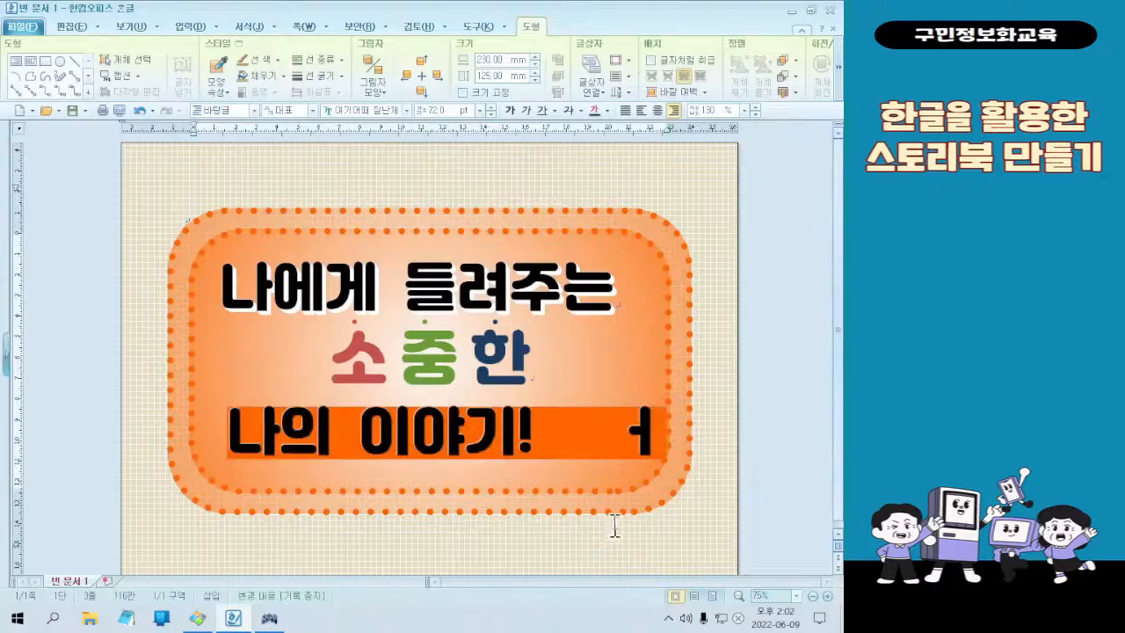
{"action": "key", "text": "BackSpace"}
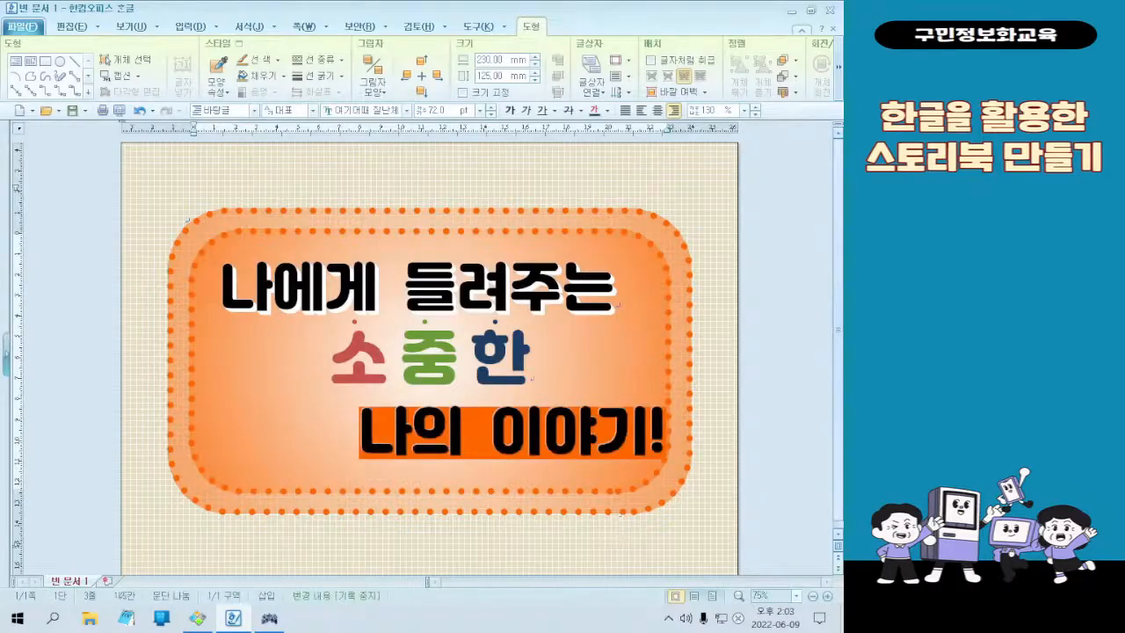
Step: Set the inner rounded rectangle's left and right text box margins (글상자 여백) to 10 mm
{"action": "left_click", "coordinate": [452, 427]}
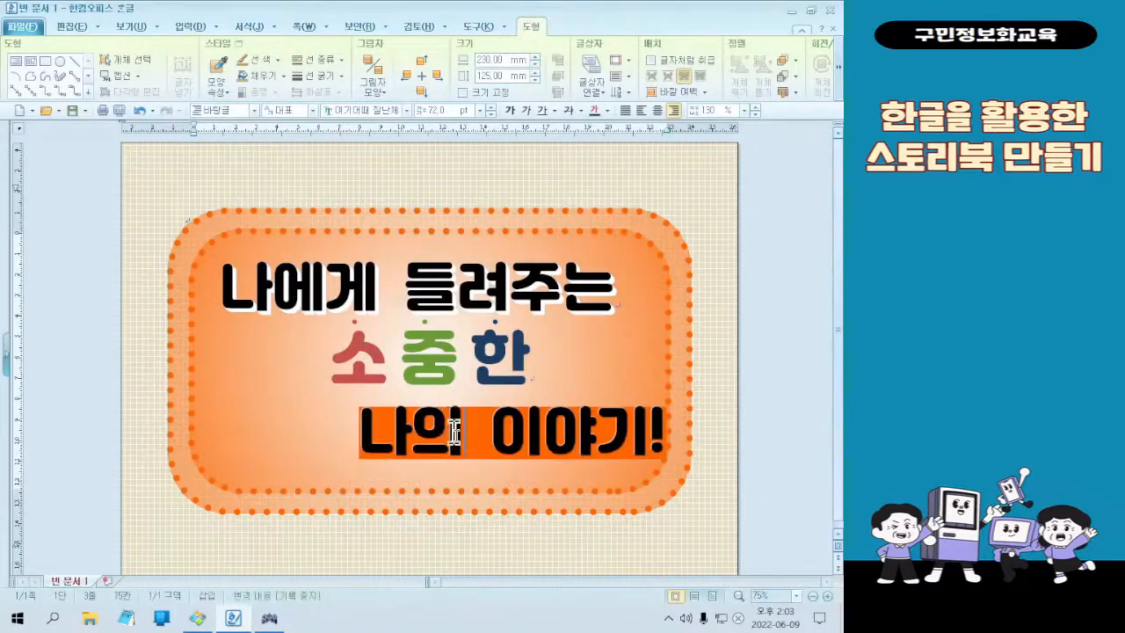
{"action": "left_click_drag", "start_coordinate": [358, 433], "coordinate": [672, 433]}
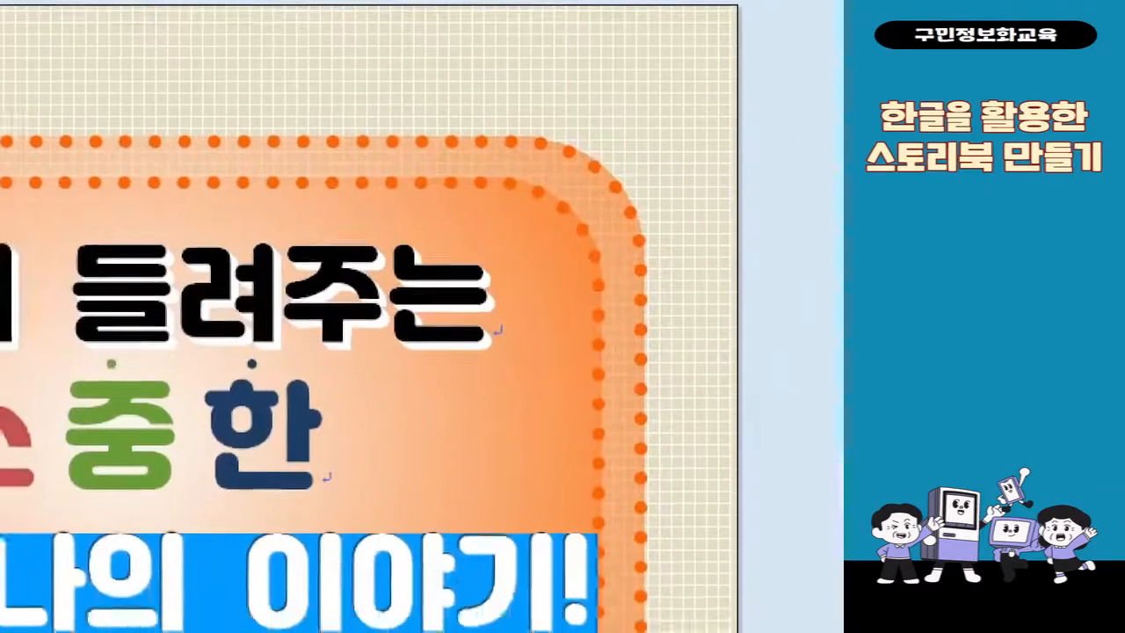
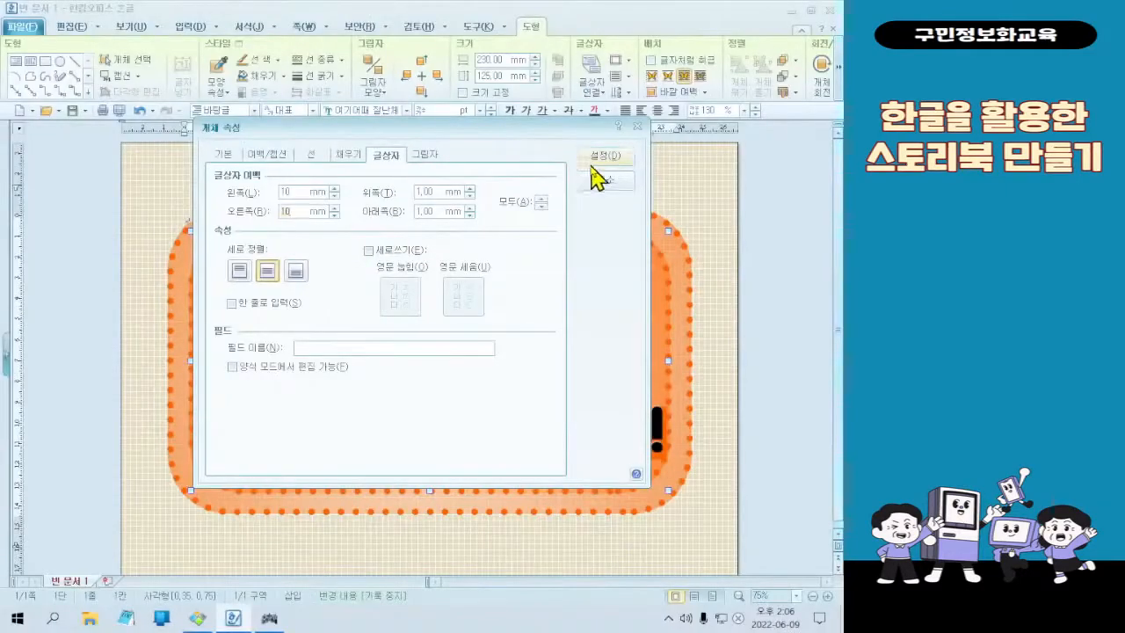
{"action": "left_click", "coordinate": [603, 158]}
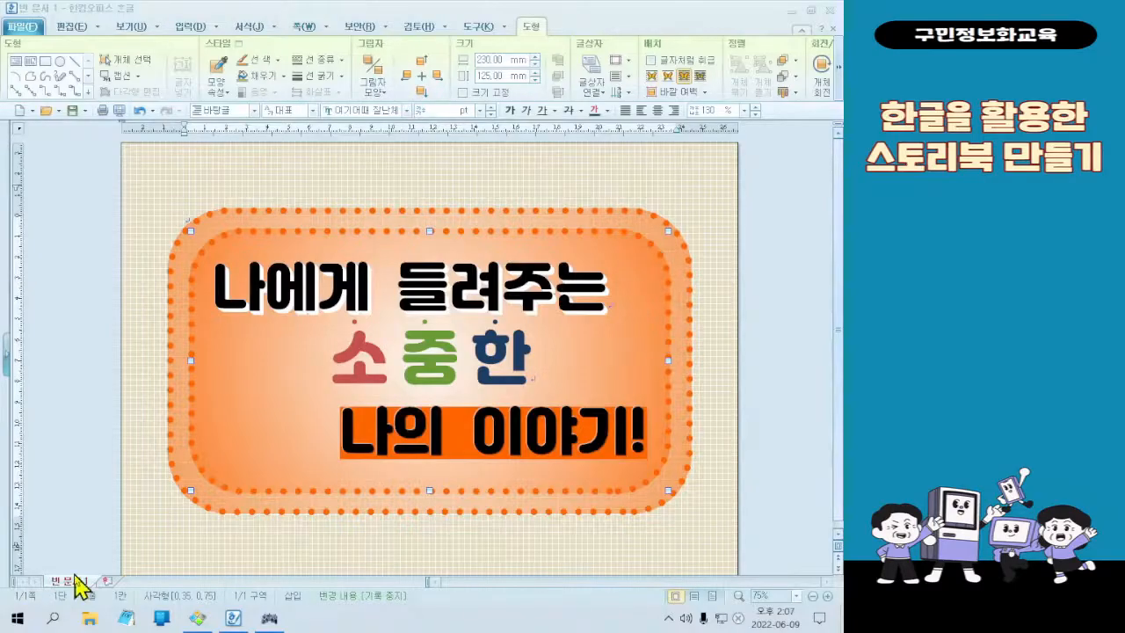
Step: Compare the cover with the finished sample image and deselect the inner rounded rectangle
{"action": "left_click", "coordinate": [197, 618]}
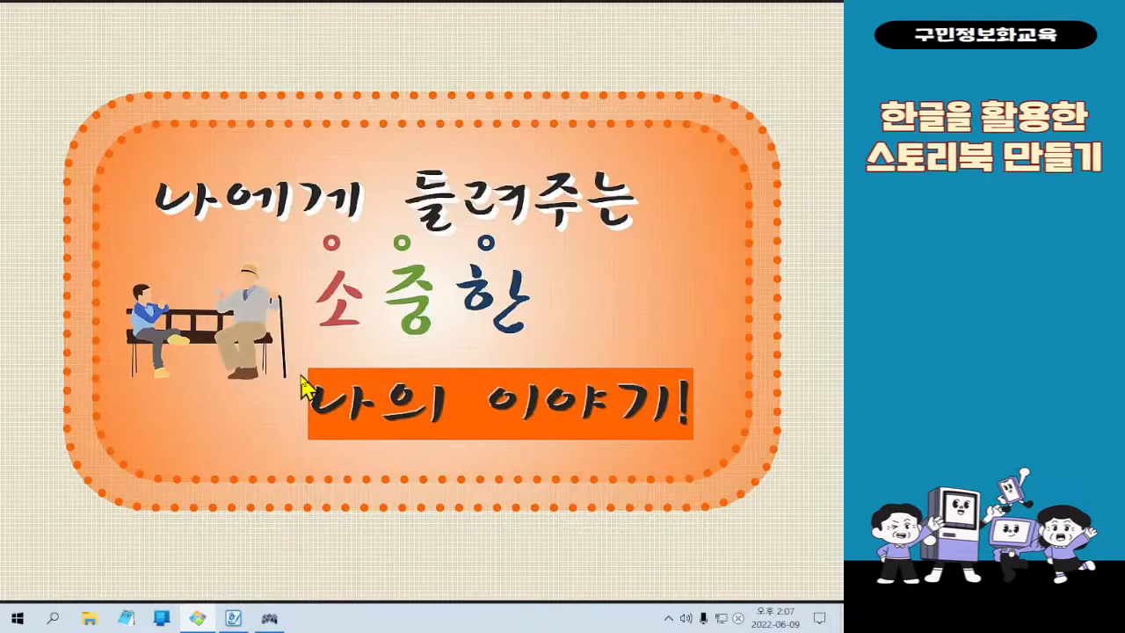
{"action": "mouse_move", "coordinate": [816, 9]}
{"action": "left_click", "coordinate": [780, 11]}
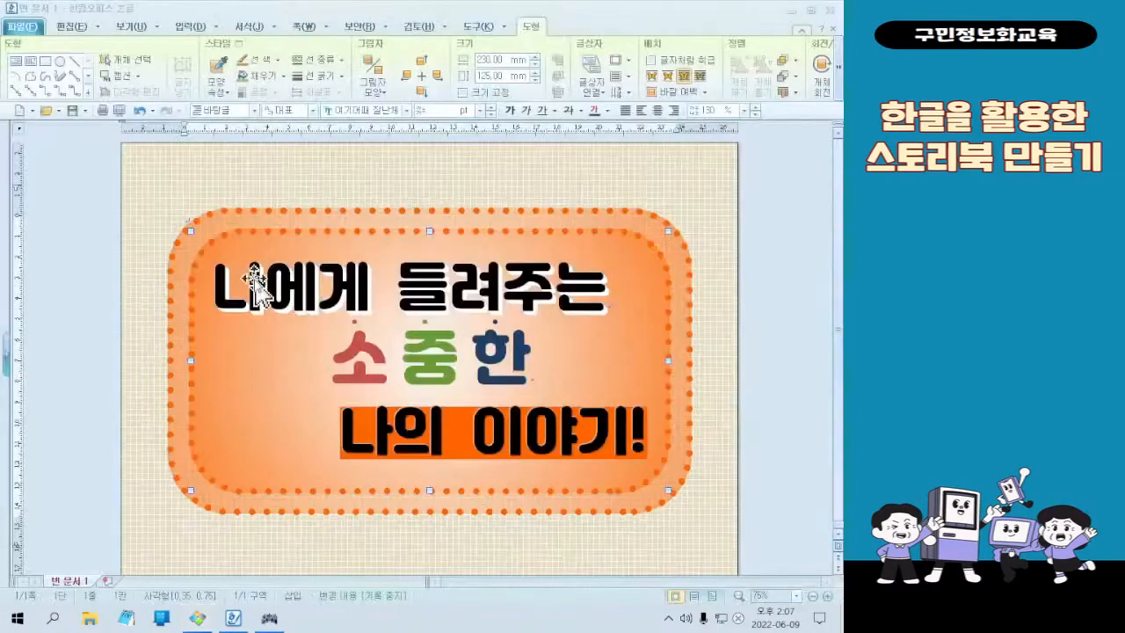
{"action": "left_click", "coordinate": [405, 528]}
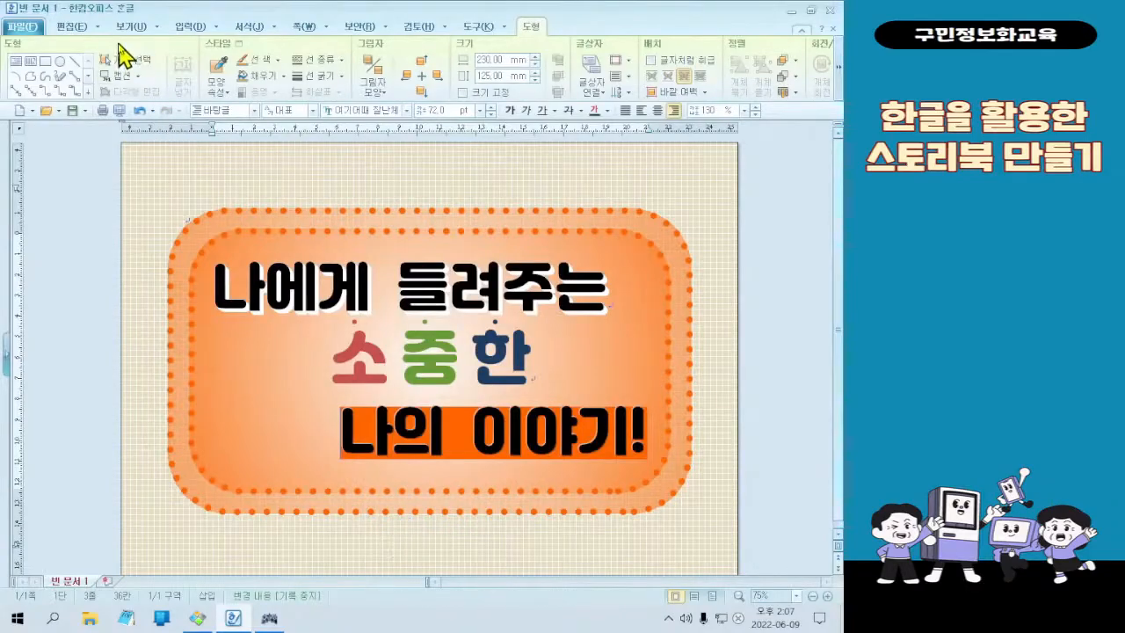
Step: Start inserting a picture (그림 넣기) into the cover document
{"action": "left_click", "coordinate": [181, 29]}
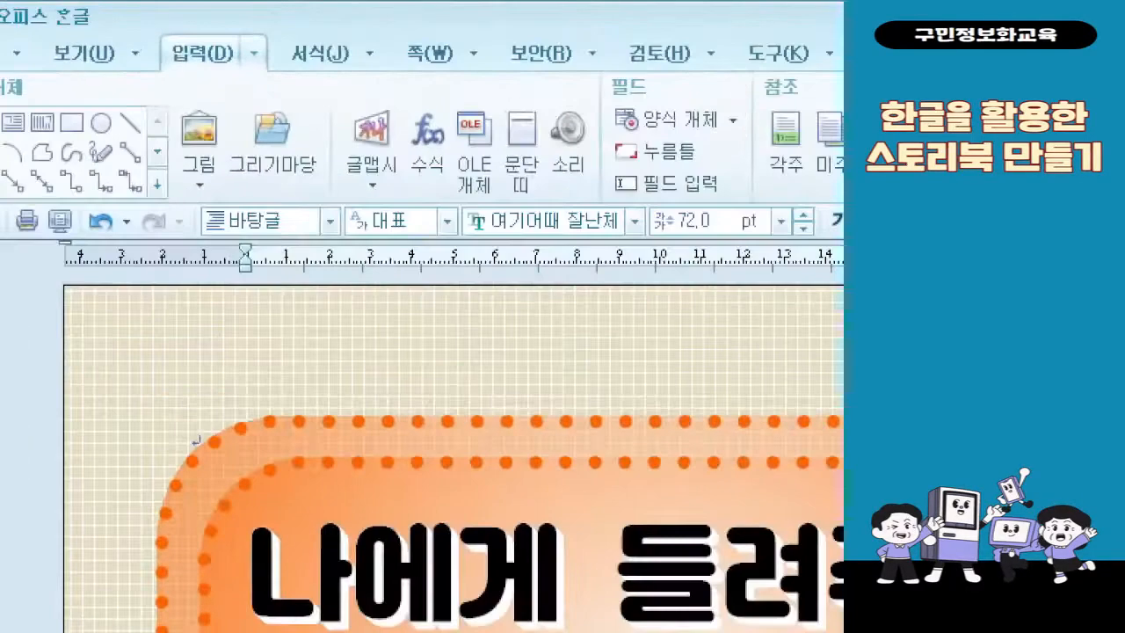
{"action": "left_click", "coordinate": [178, 60]}
{"action": "left_click_drag", "start_coordinate": [164, 28], "coordinate": [238, 85]}
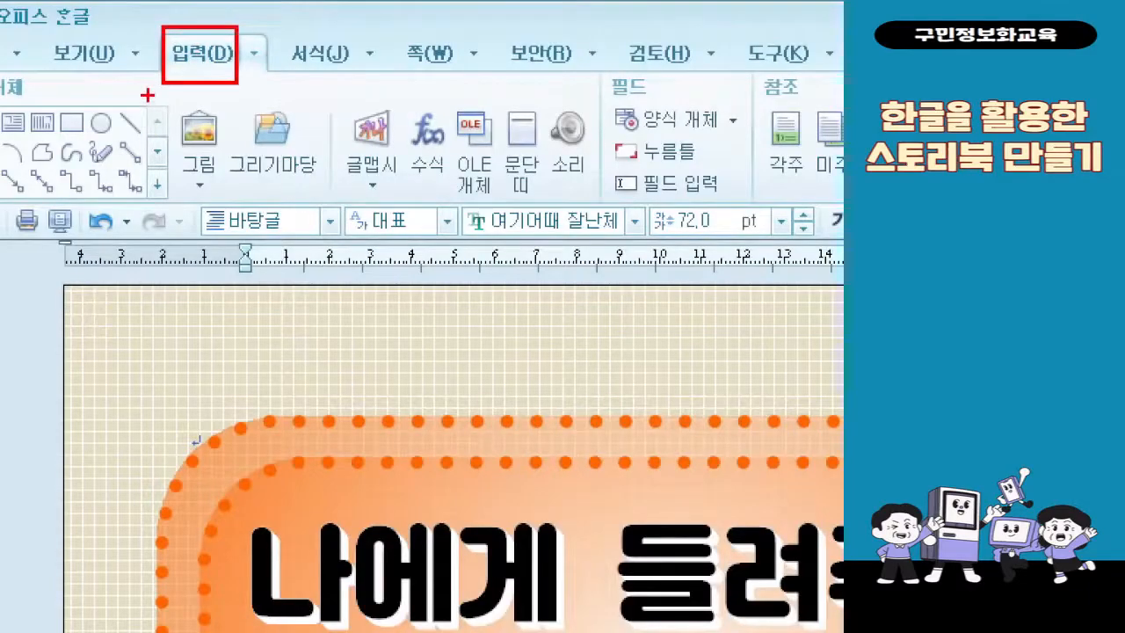
{"action": "left_click_drag", "start_coordinate": [157, 91], "coordinate": [232, 147]}
{"action": "mouse_move", "coordinate": [226, 56]}
{"action": "left_mouse_down"}
{"action": "mouse_move", "coordinate": [272, 120]}
{"action": "mouse_move", "coordinate": [226, 138]}
{"action": "mouse_move", "coordinate": [265, 162]}
{"action": "left_mouse_up"}
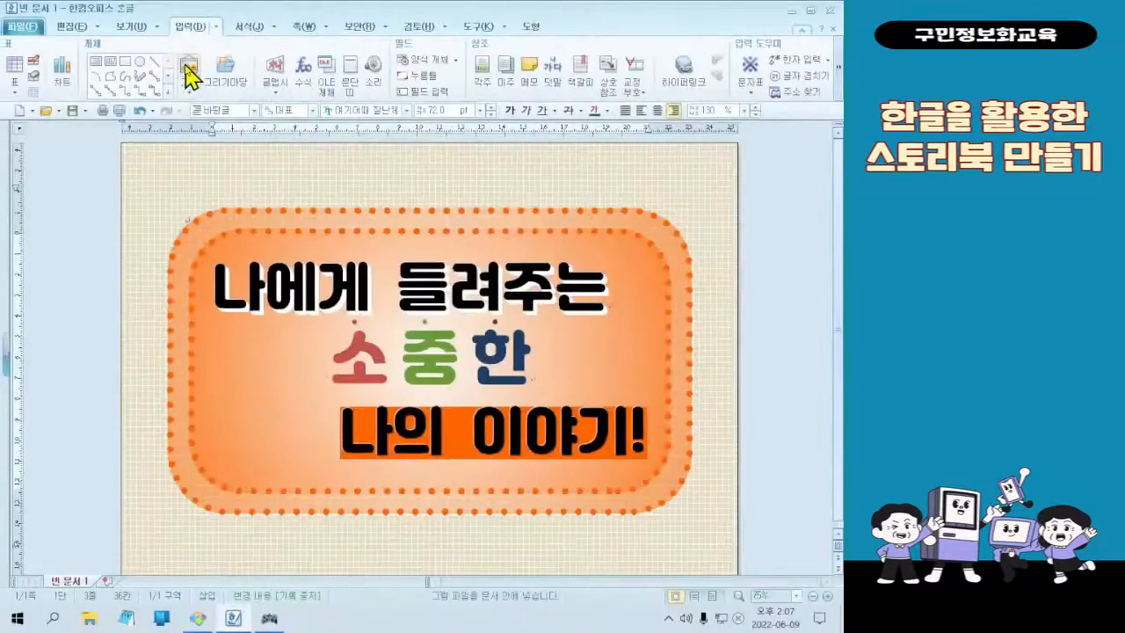
{"action": "left_click", "coordinate": [198, 132]}
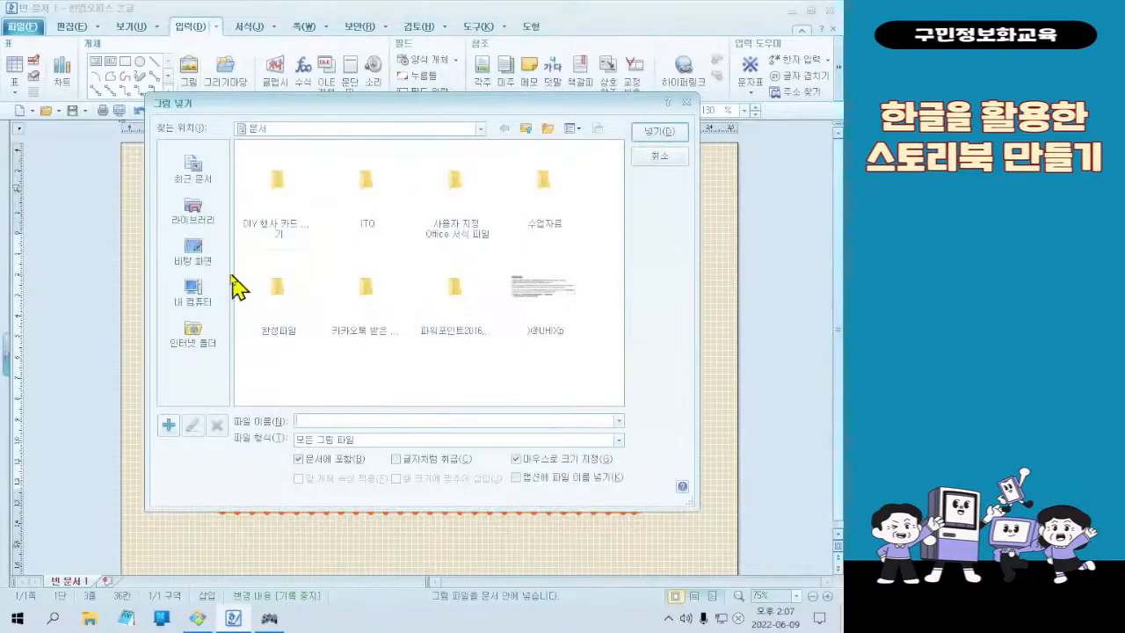
Step: Browse to the desktop (바탕 화면) as the picture source and locate the 예제파일 folder
{"action": "left_click", "coordinate": [209, 256]}
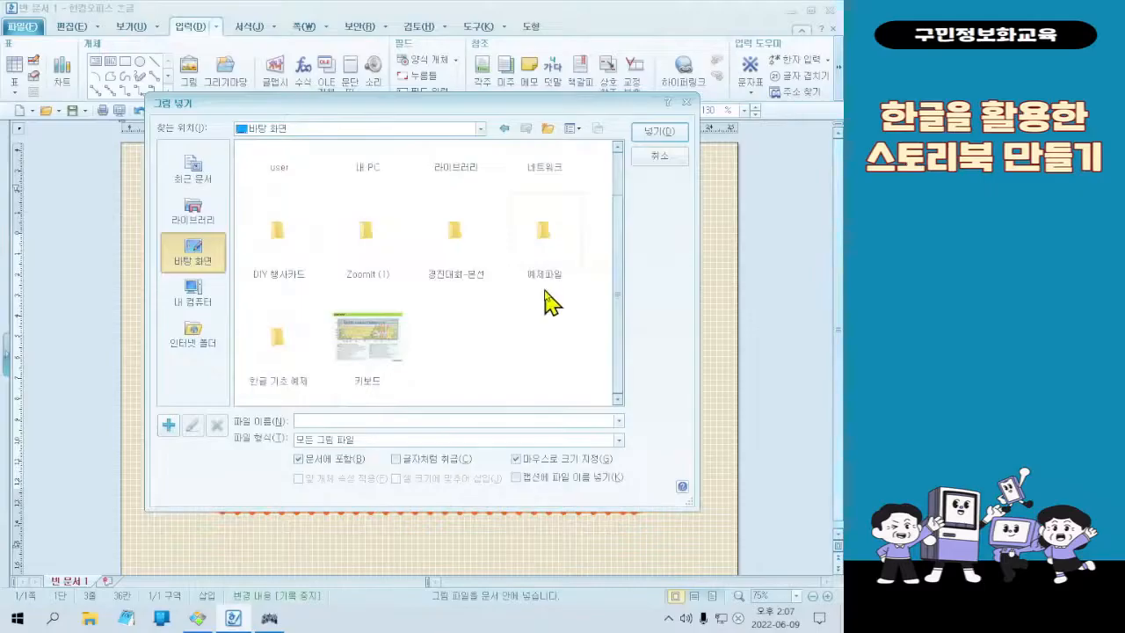
{"action": "double_click", "coordinate": [545, 274]}
{"action": "left_click", "coordinate": [503, 128]}
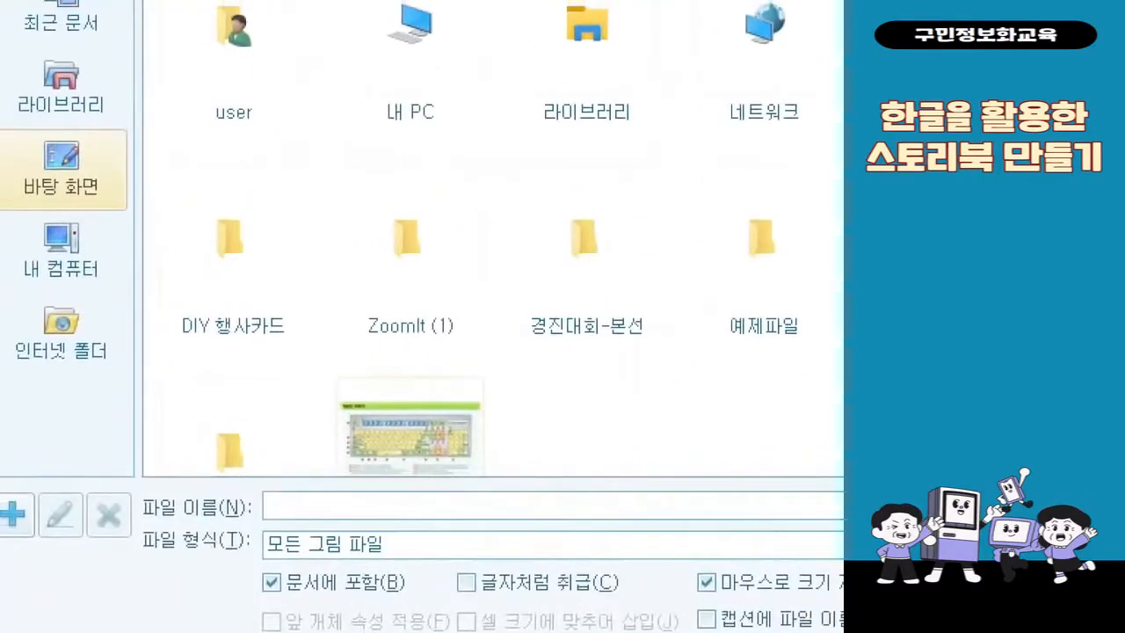
{"action": "left_click_drag", "start_coordinate": [15, 125], "coordinate": [118, 216]}
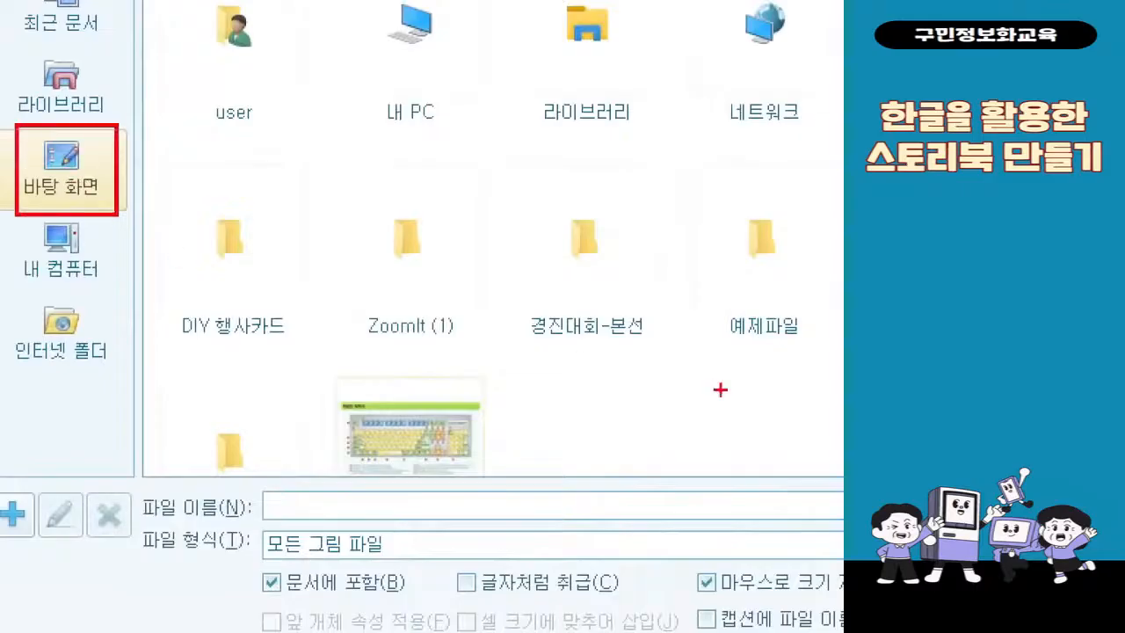
{"action": "left_click_drag", "start_coordinate": [704, 174], "coordinate": [817, 369]}
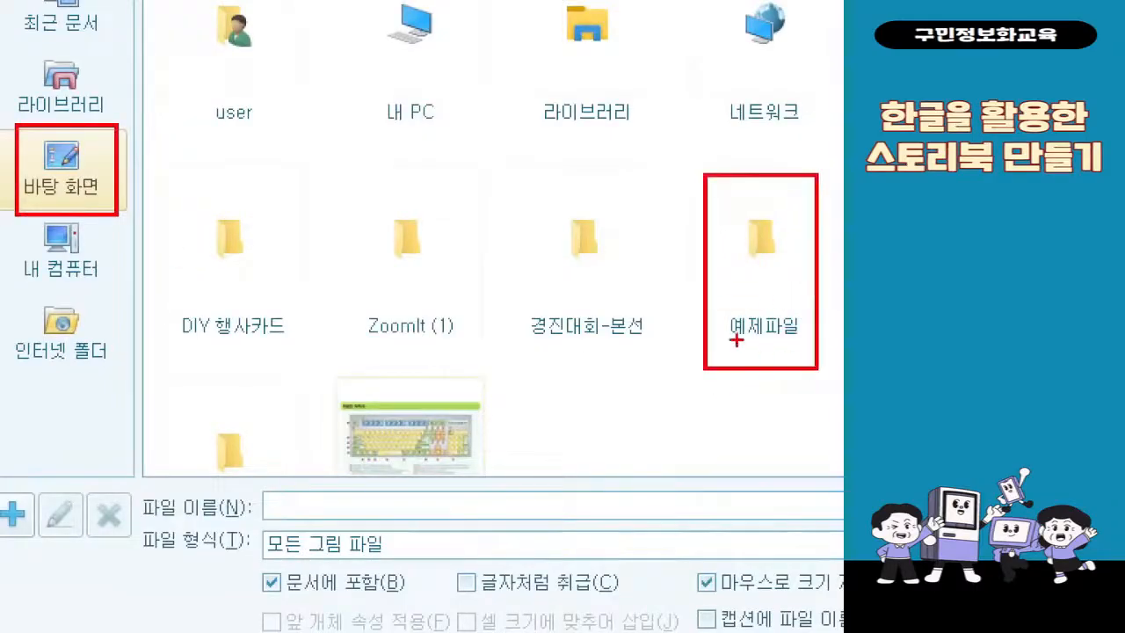
Step: Open the 3회차 folder inside the desktop's 예제파일 folder for the picture to insert
{"action": "mouse_move", "coordinate": [689, 301]}
{"action": "left_mouse_down"}
{"action": "mouse_move", "coordinate": [156, 303]}
{"action": "mouse_move", "coordinate": [114, 198]}
{"action": "left_mouse_up"}
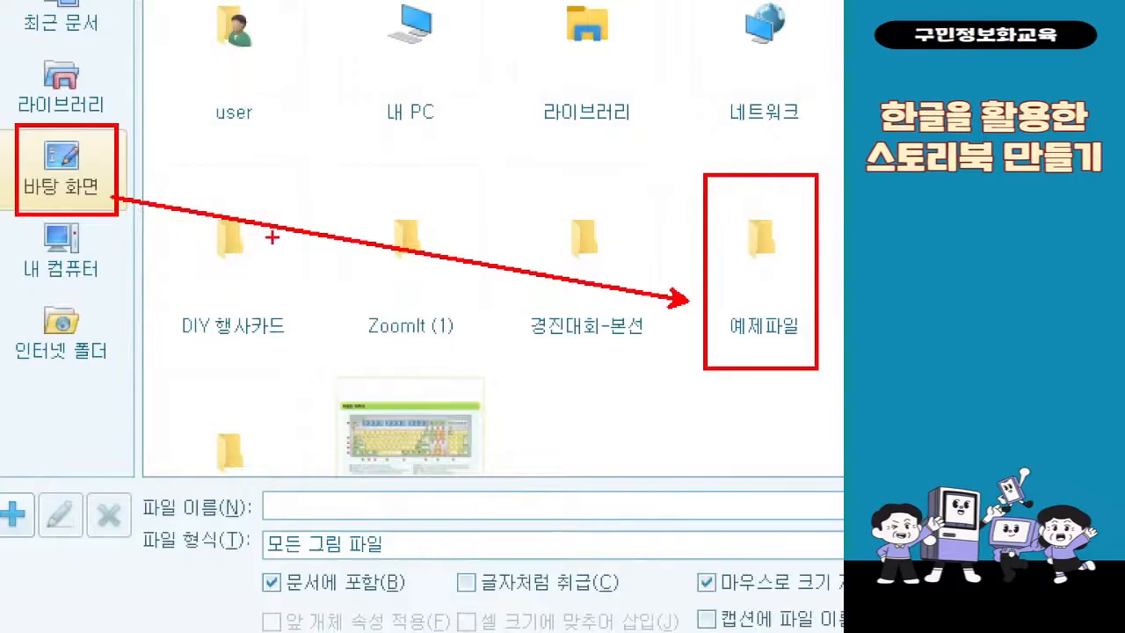
{"action": "key", "text": "Escape"}
{"action": "left_click", "coordinate": [538, 283]}
{"action": "double_click", "coordinate": [542, 290]}
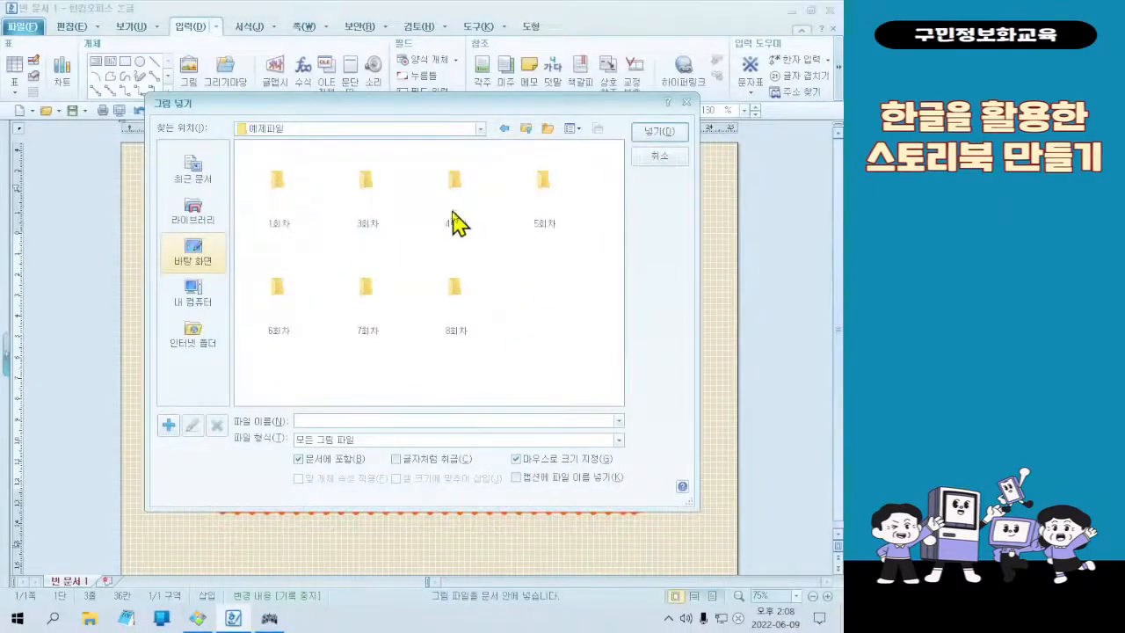
{"action": "left_click", "coordinate": [383, 182]}
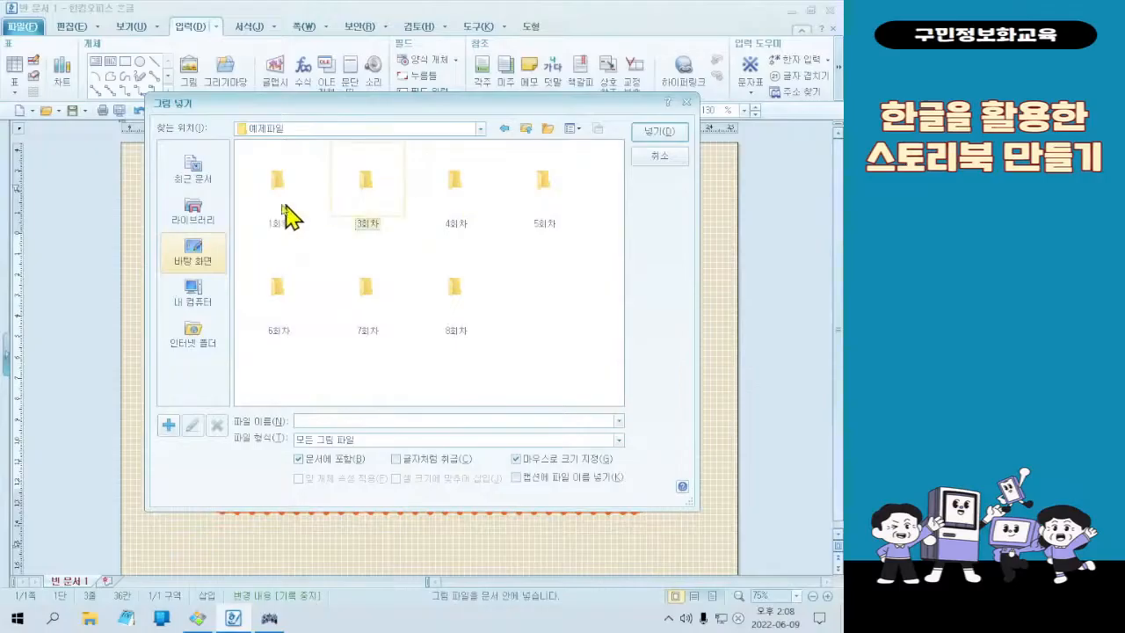
{"action": "key", "text": "ctrl+1"}
{"action": "left_click", "coordinate": [243, 165]}
{"action": "left_click_drag", "start_coordinate": [436, 107], "coordinate": [576, 312]}
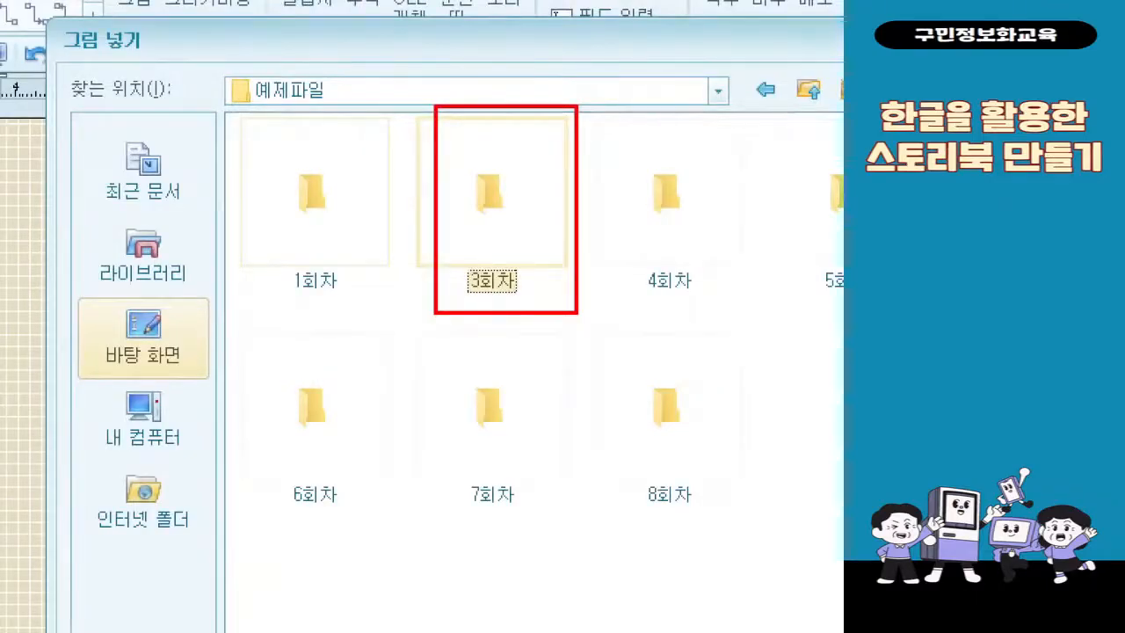
{"action": "key", "text": "Escape"}
{"action": "double_click", "coordinate": [394, 196]}
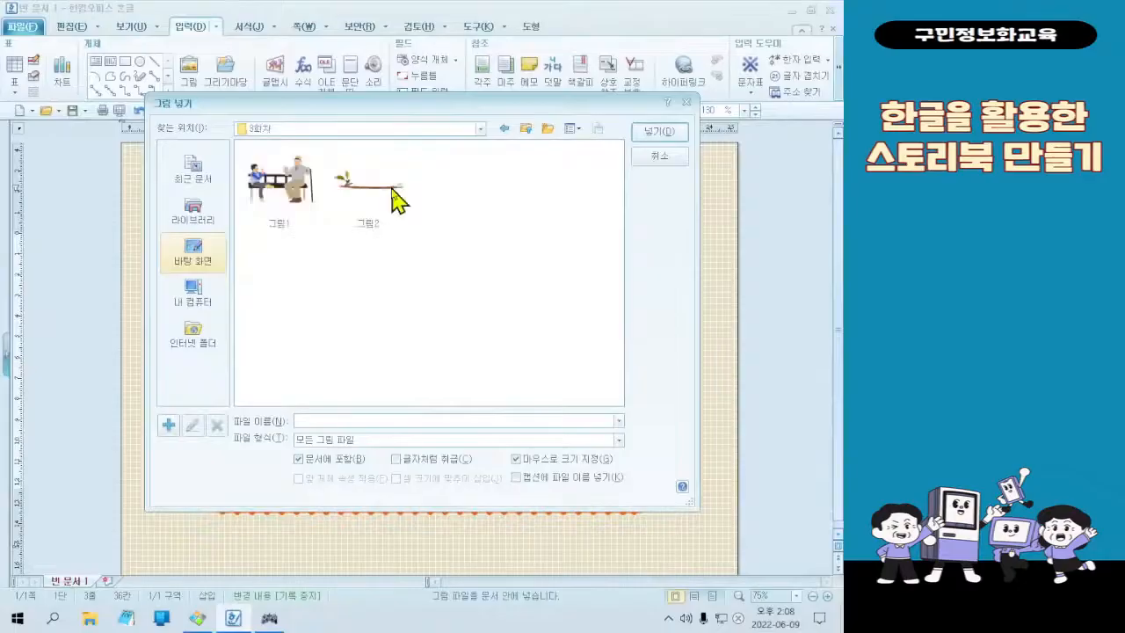
Step: Insert 그림1 with 문서에 포함 and 마우스로 크기 지정 enabled, drawn about 50 mm square beside the "나의 이야기!" line
{"action": "left_click", "coordinate": [317, 197]}
{"action": "key", "text": "ctrl+1"}
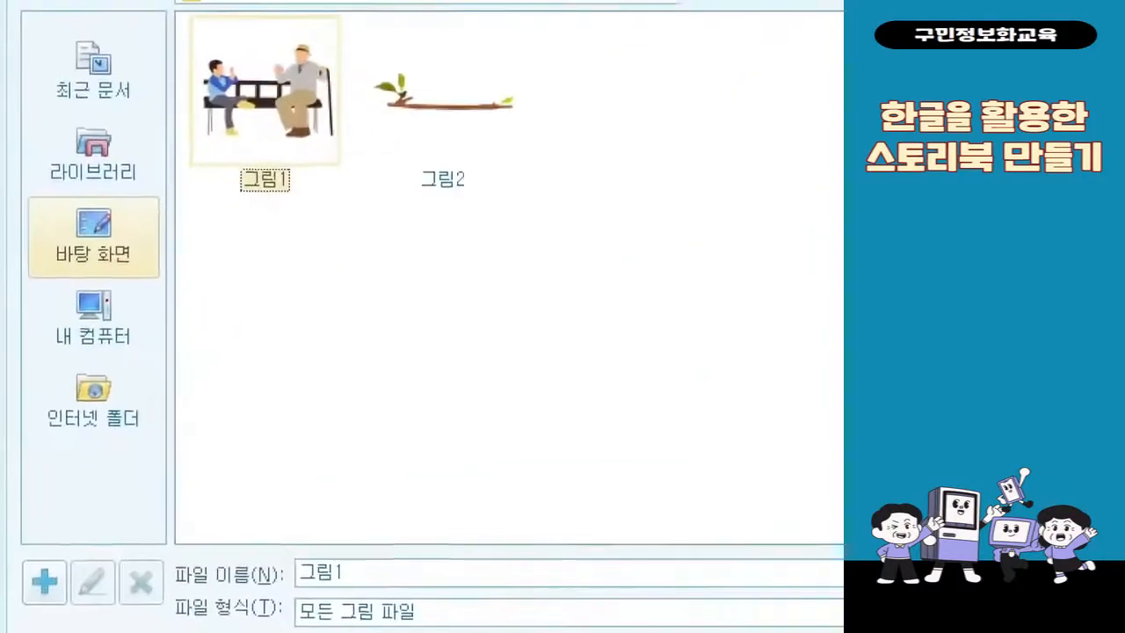
{"action": "left_click_drag", "start_coordinate": [204, 79], "coordinate": [335, 303]}
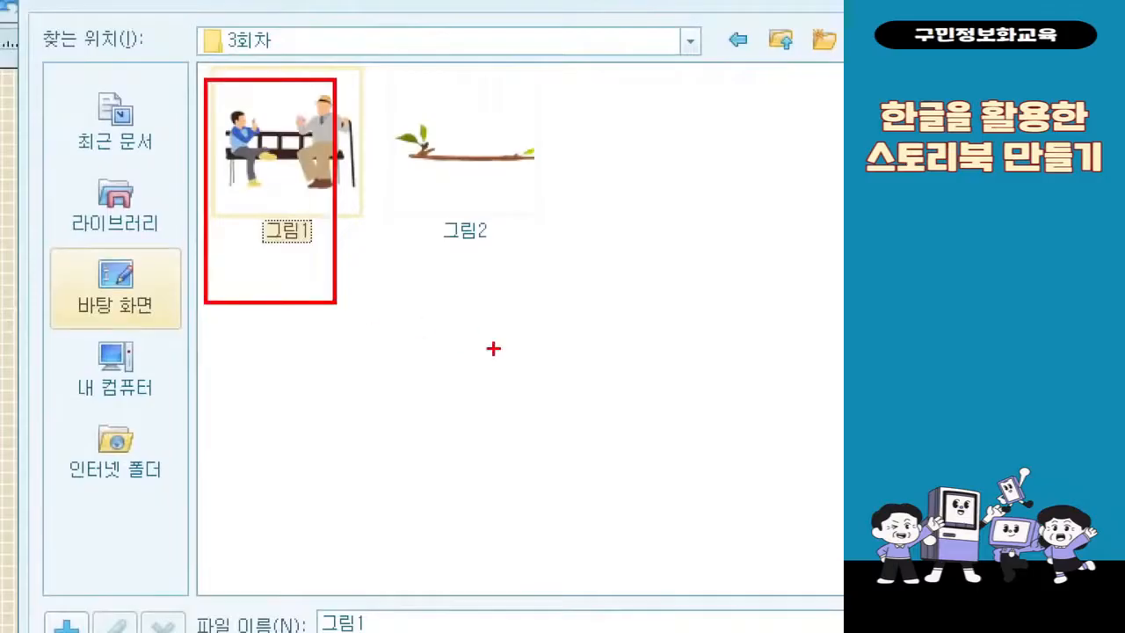
{"action": "key", "text": "Escape"}
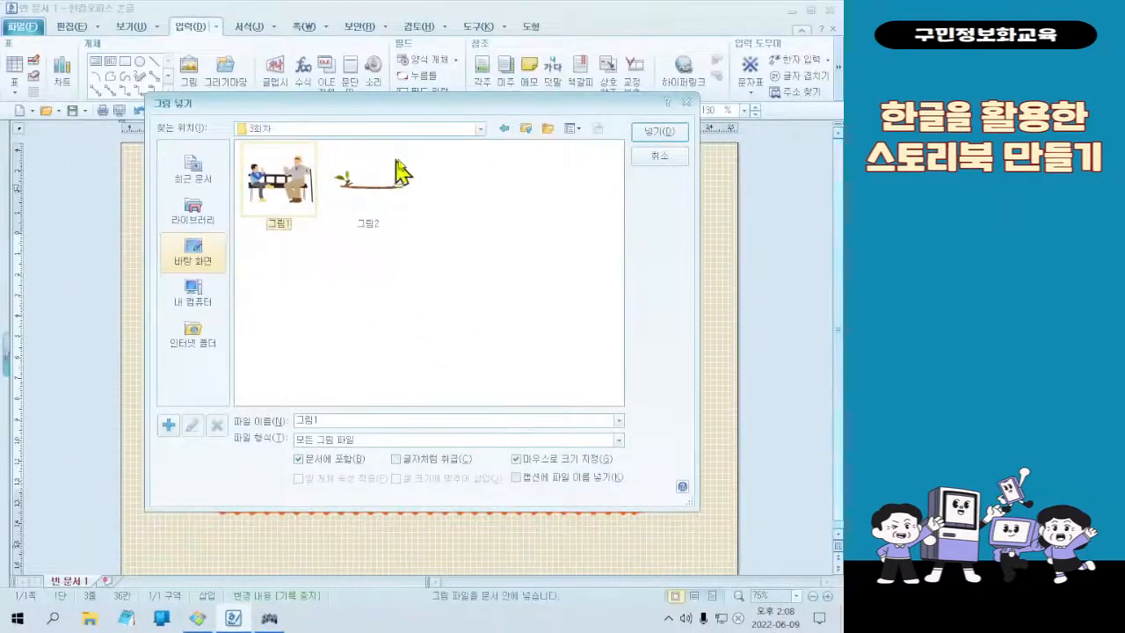
{"action": "key", "text": "ctrl+1"}
{"action": "left_click", "coordinate": [477, 514]}
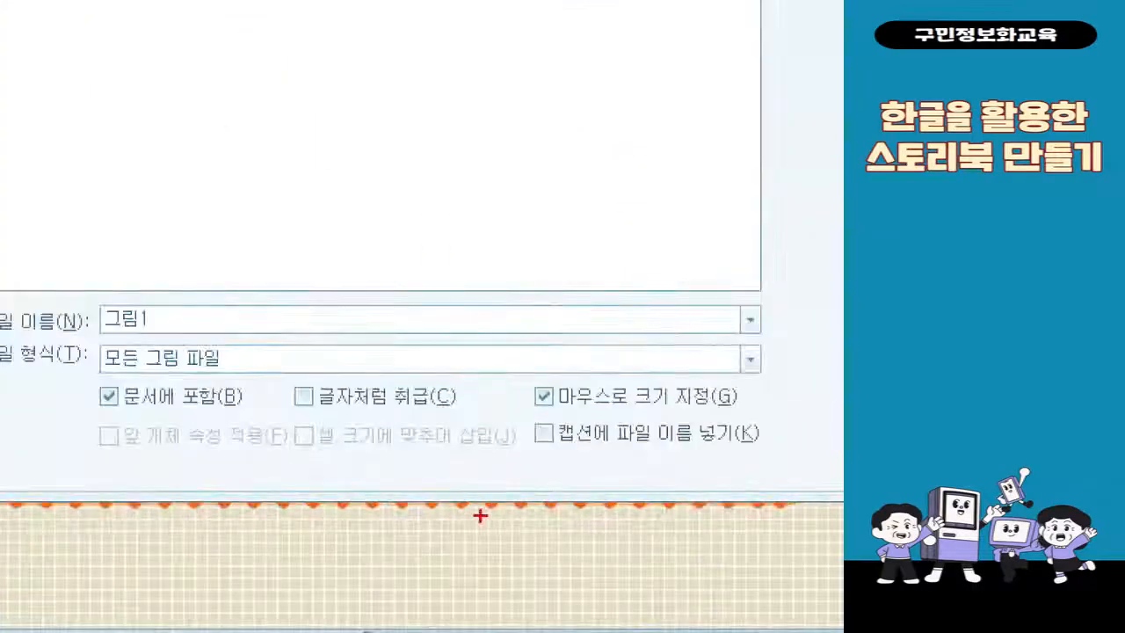
{"action": "left_click_drag", "start_coordinate": [94, 376], "coordinate": [252, 419]}
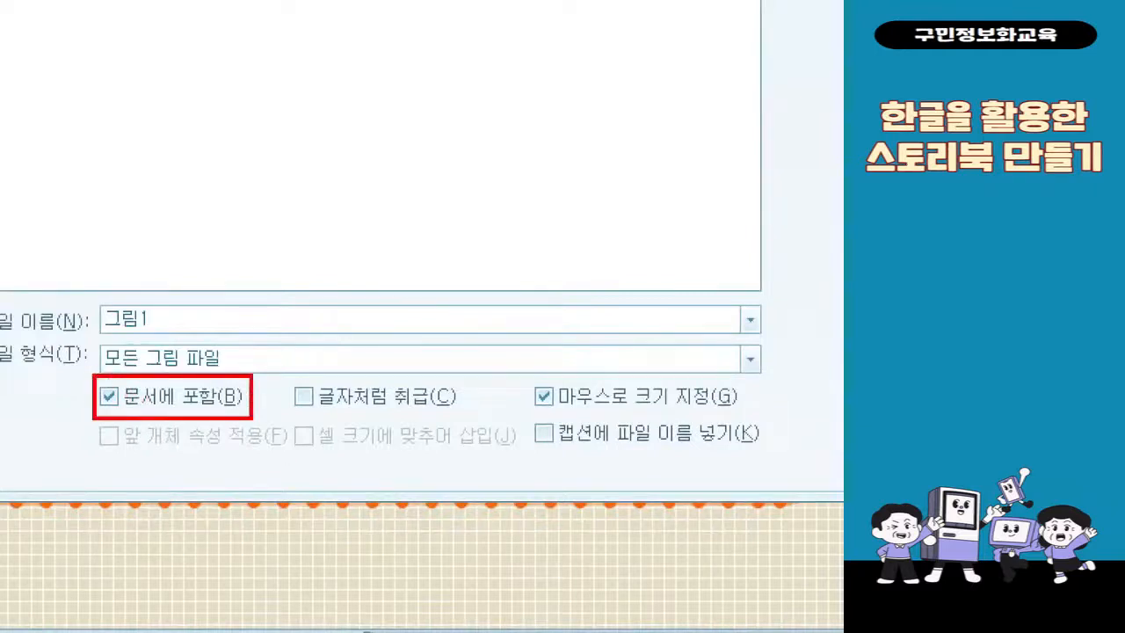
{"action": "mouse_move", "coordinate": [515, 356]}
{"action": "left_mouse_down"}
{"action": "mouse_move", "coordinate": [711, 419]}
{"action": "mouse_move", "coordinate": [749, 418]}
{"action": "left_mouse_up"}
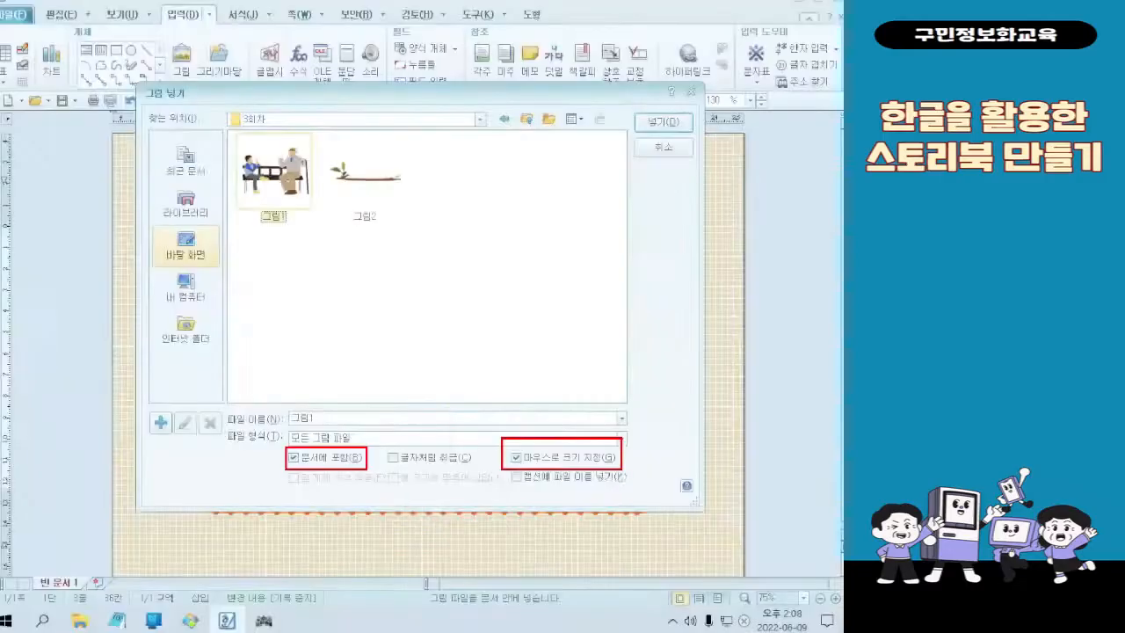
{"action": "double_click", "coordinate": [303, 176]}
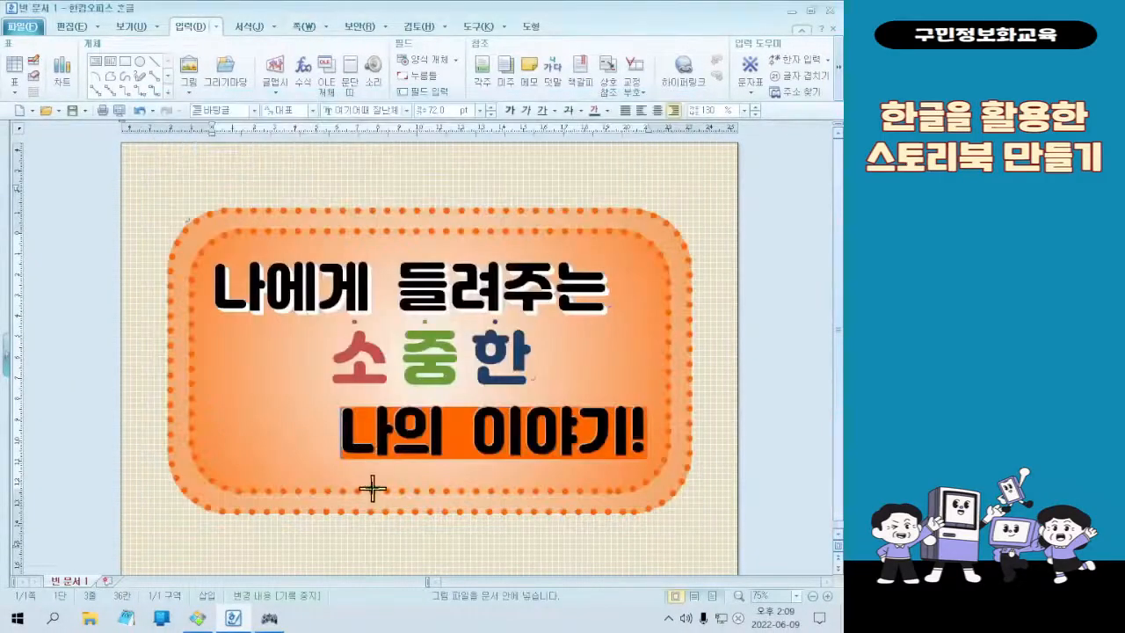
{"action": "left_click_drag", "start_coordinate": [220, 361], "coordinate": [324, 465]}
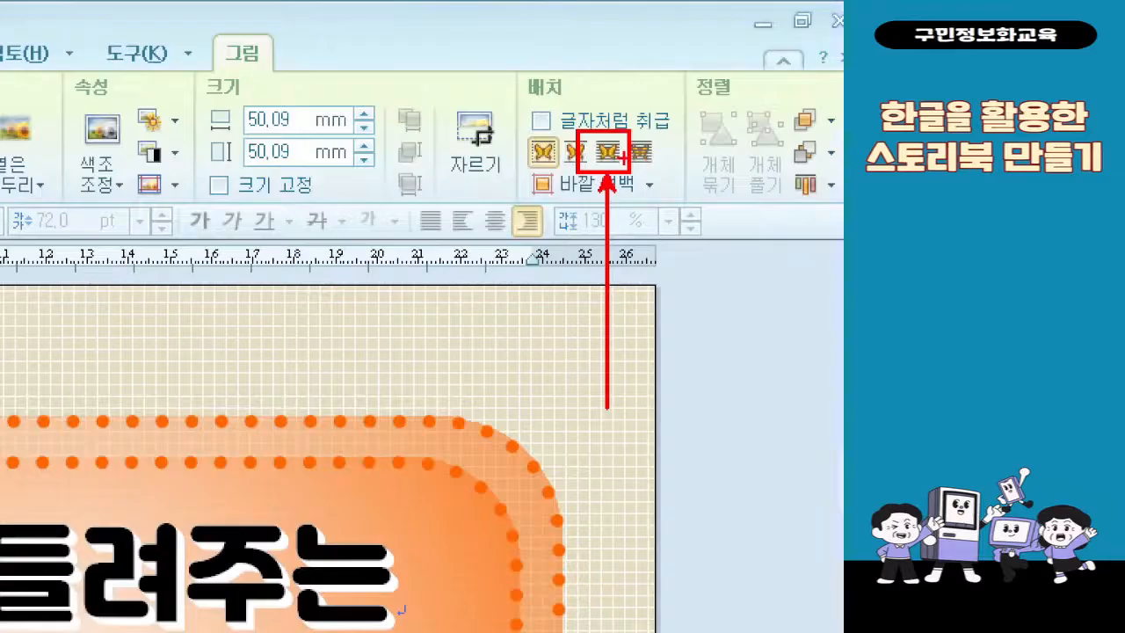
Step: Undo the picture insertion on the cover page
{"action": "key", "text": "Escape"}
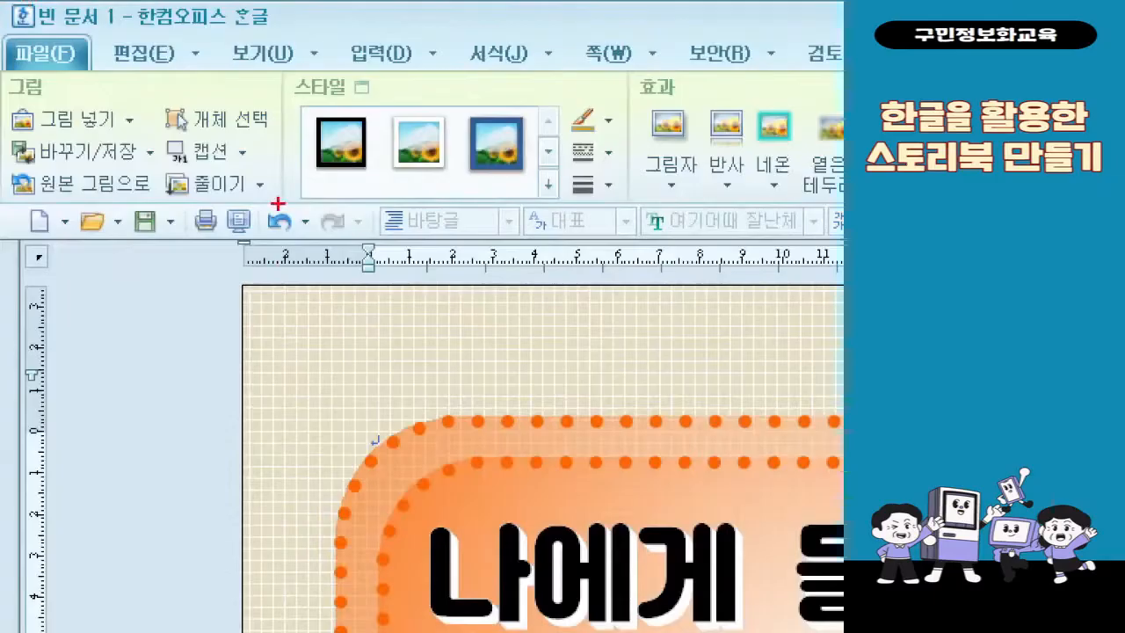
{"action": "left_click_drag", "start_coordinate": [257, 203], "coordinate": [317, 251]}
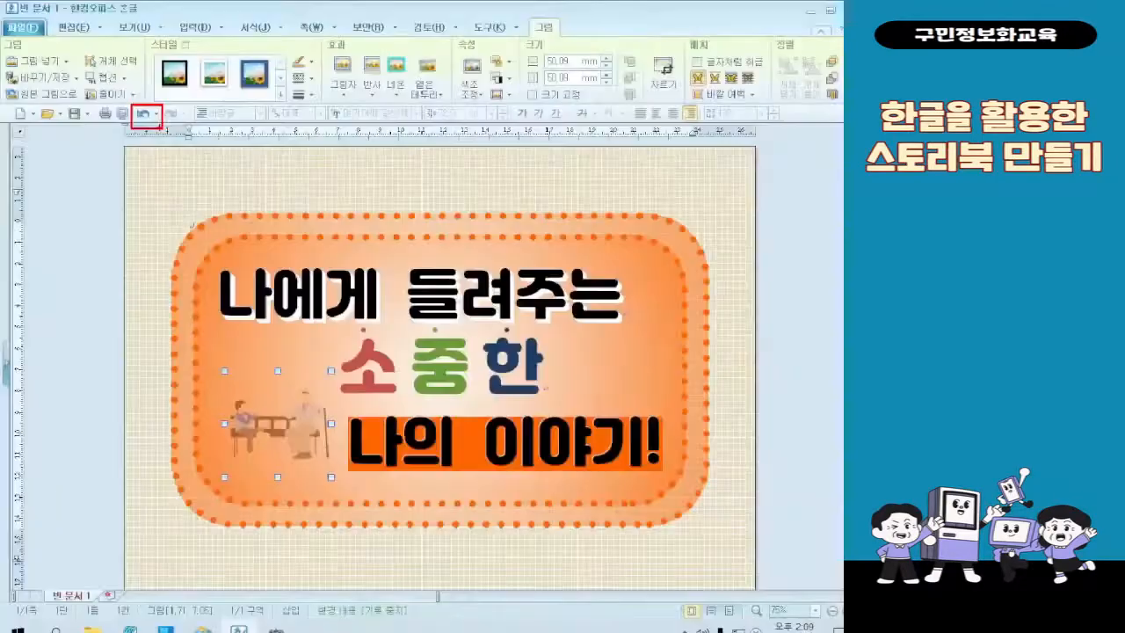
{"action": "left_click", "coordinate": [279, 222]}
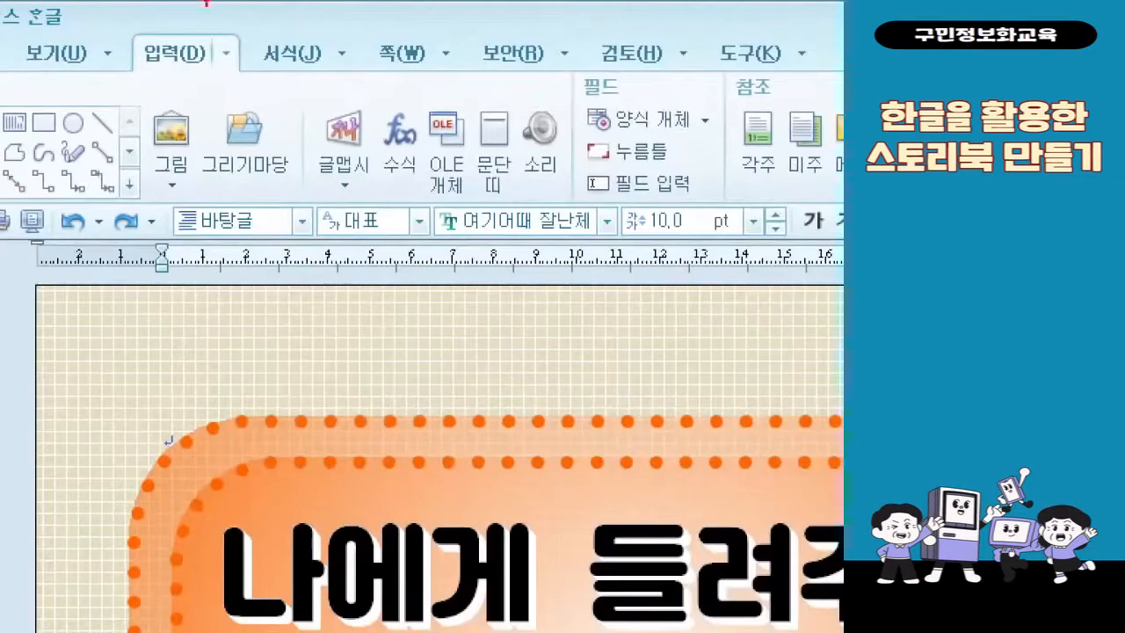
Step: Insert 그림1 from the 3회차 folder as a picture about 25 mm square in the page's upper-left corner
{"action": "left_click_drag", "start_coordinate": [173, 51], "coordinate": [213, 75]}
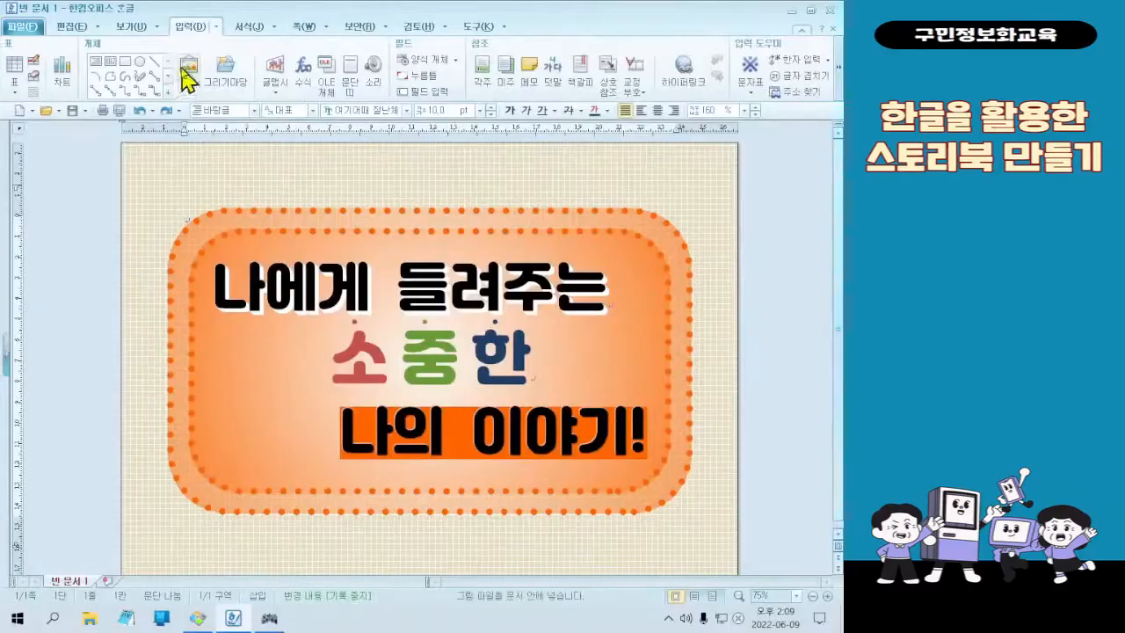
{"action": "left_click", "coordinate": [171, 130]}
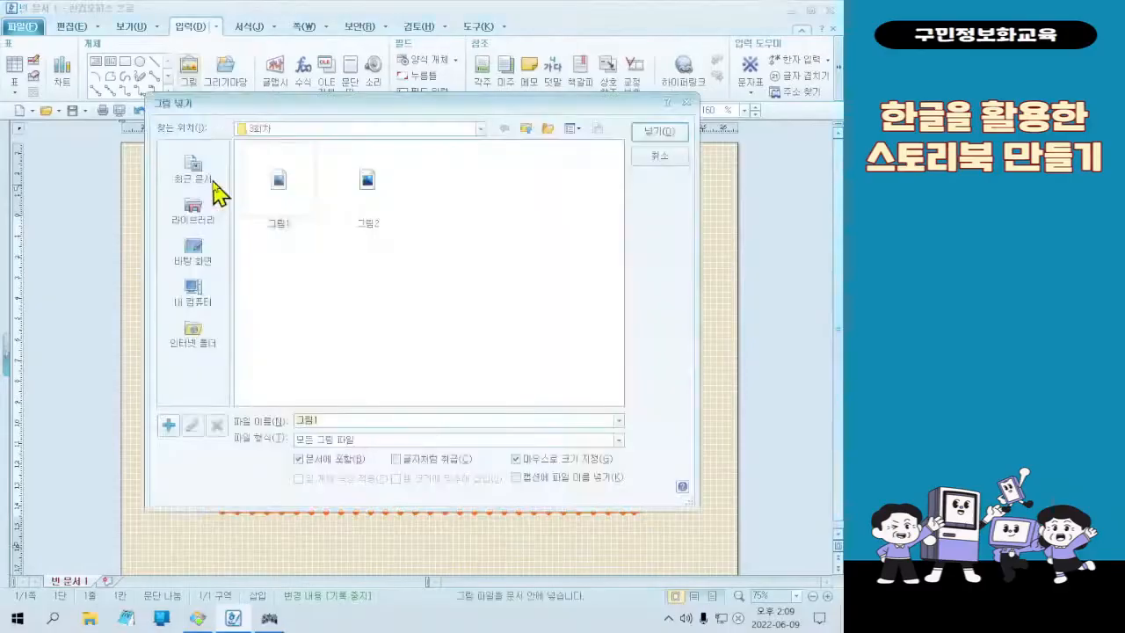
{"action": "double_click", "coordinate": [274, 200]}
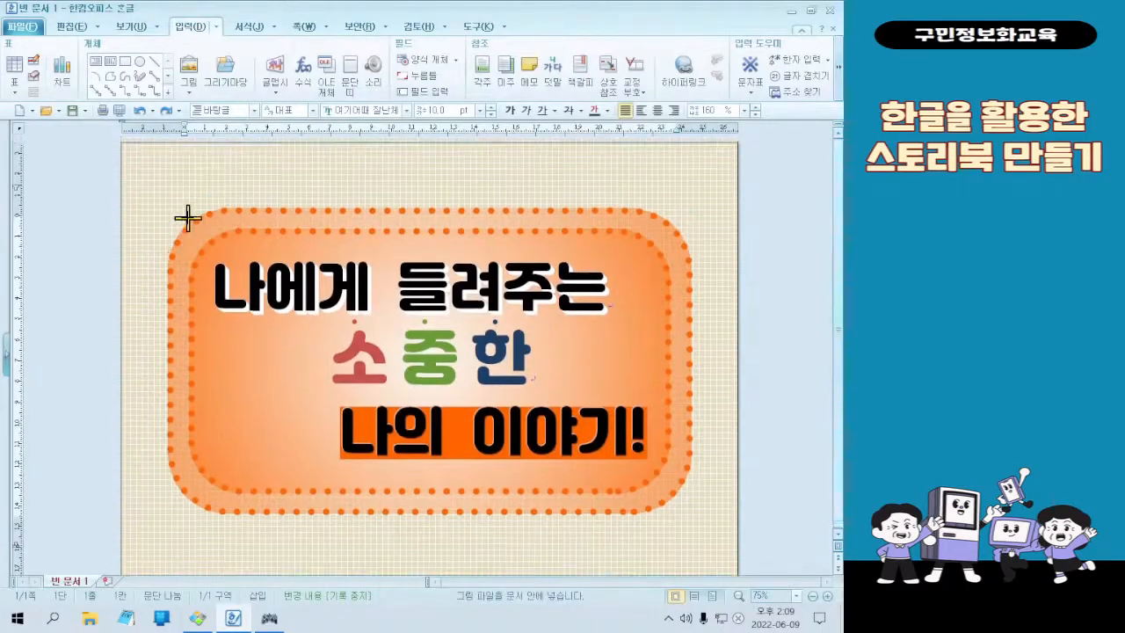
{"action": "left_click_drag", "start_coordinate": [132, 152], "coordinate": [184, 202]}
{"action": "key", "text": "ctrl"}
{"action": "key", "text": "ctrl"}
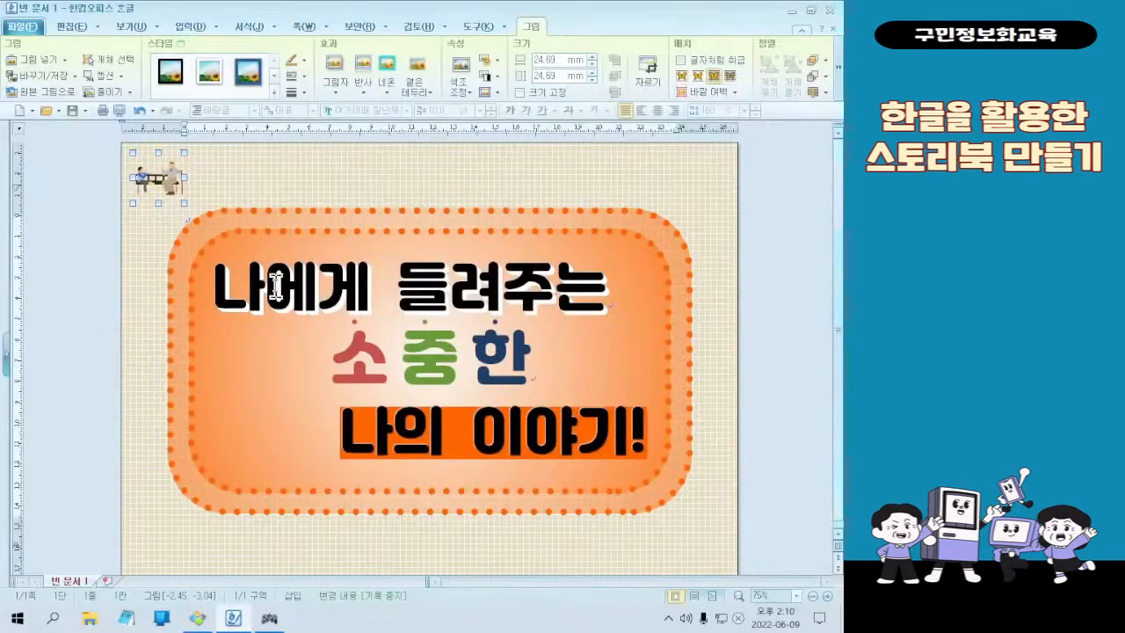
Step: Move the bench picture beside "소중한" on the orange cover box, enlarge it to about 47 mm square and deselect it
{"action": "left_click_drag", "start_coordinate": [159, 181], "coordinate": [296, 381]}
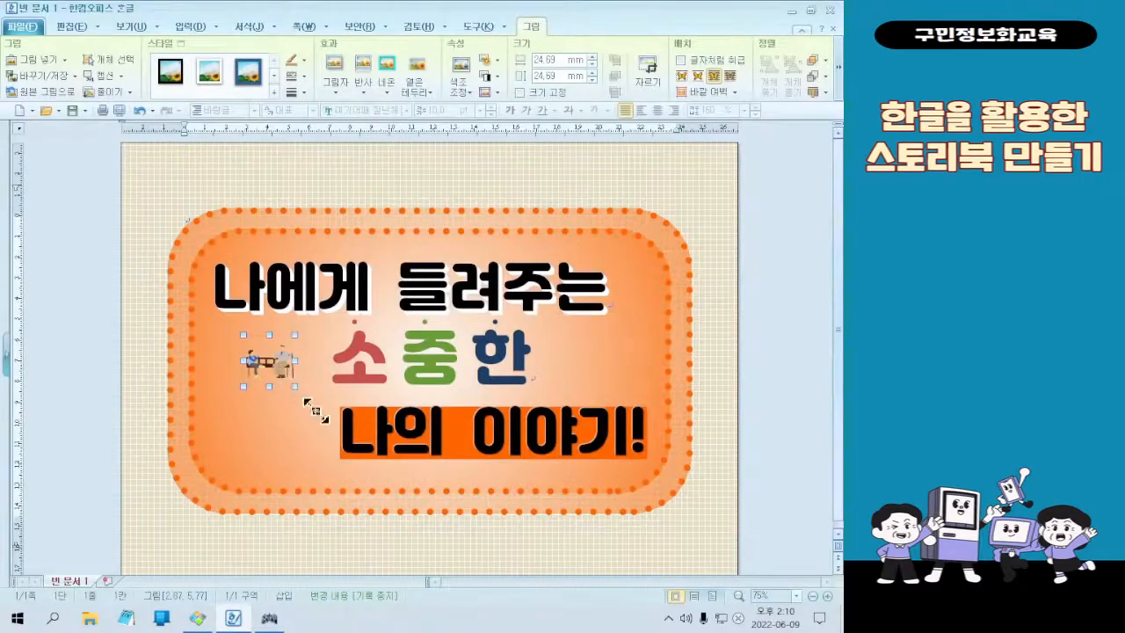
{"action": "left_click_drag", "start_coordinate": [360, 445], "coordinate": [360, 446]}
{"action": "left_click_drag", "start_coordinate": [321, 403], "coordinate": [296, 386]}
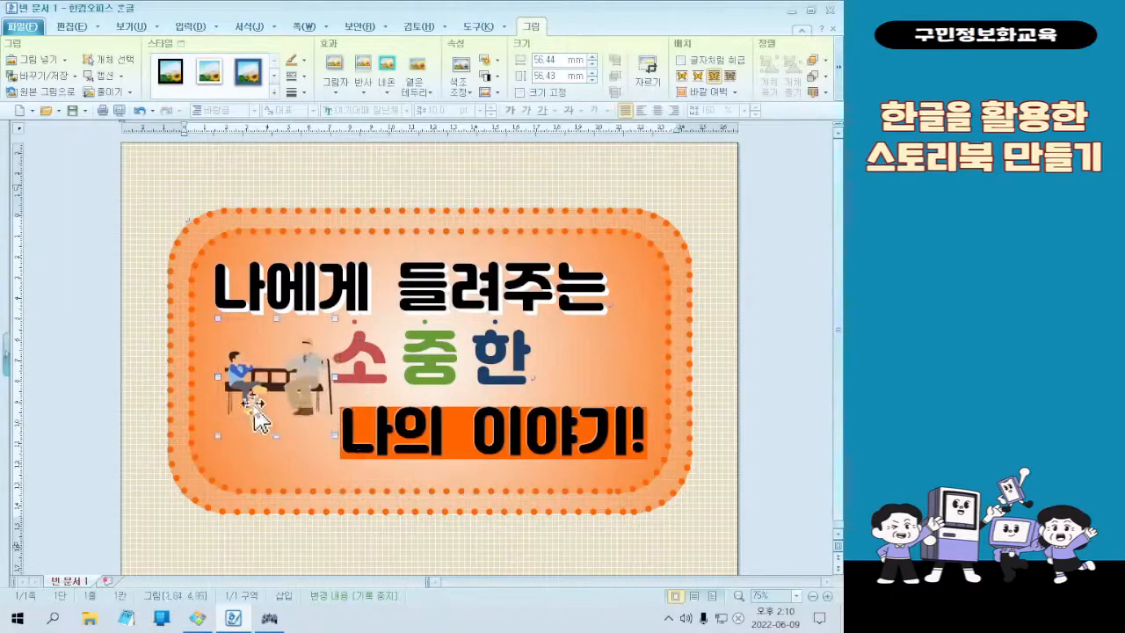
{"action": "left_click_drag", "start_coordinate": [225, 435], "coordinate": [262, 372]}
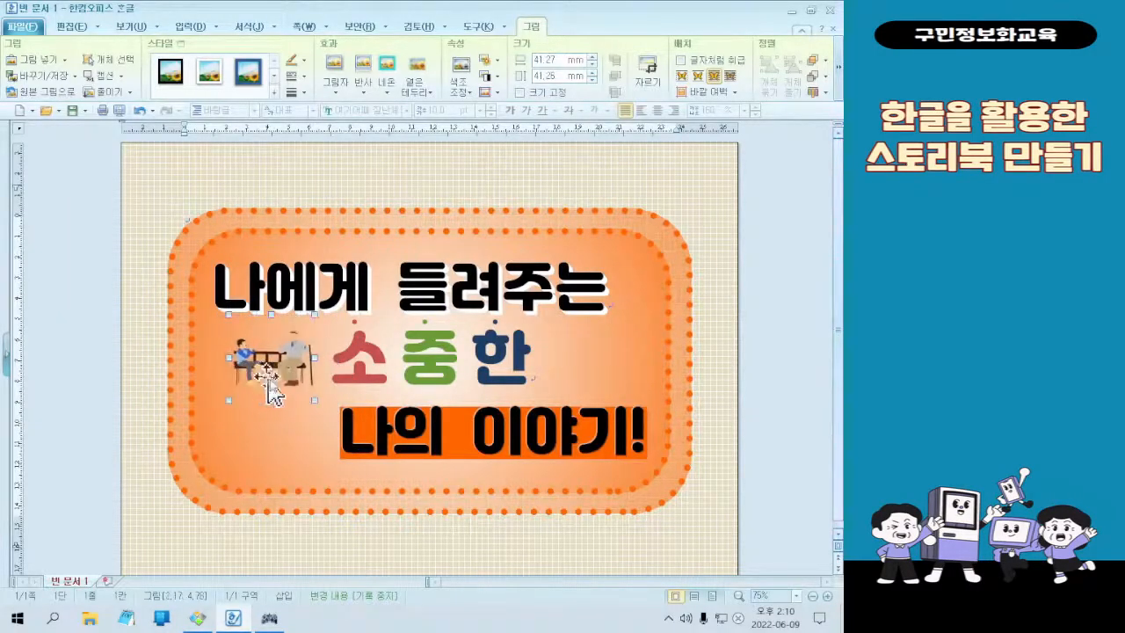
{"action": "left_click_drag", "start_coordinate": [314, 400], "coordinate": [290, 383]}
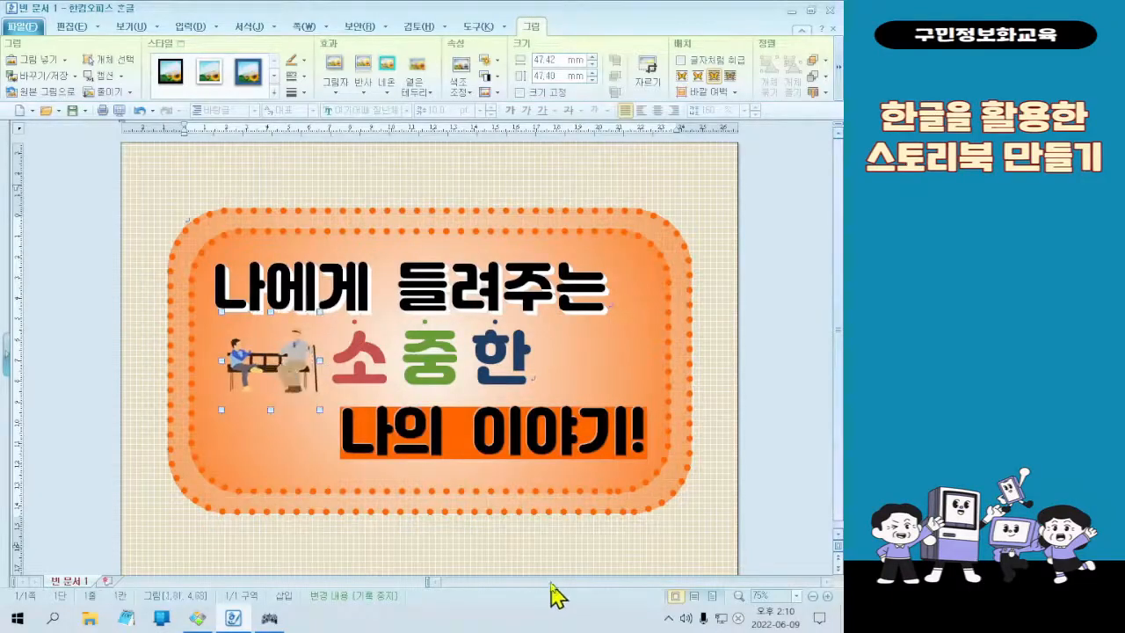
{"action": "left_click", "coordinate": [553, 550]}
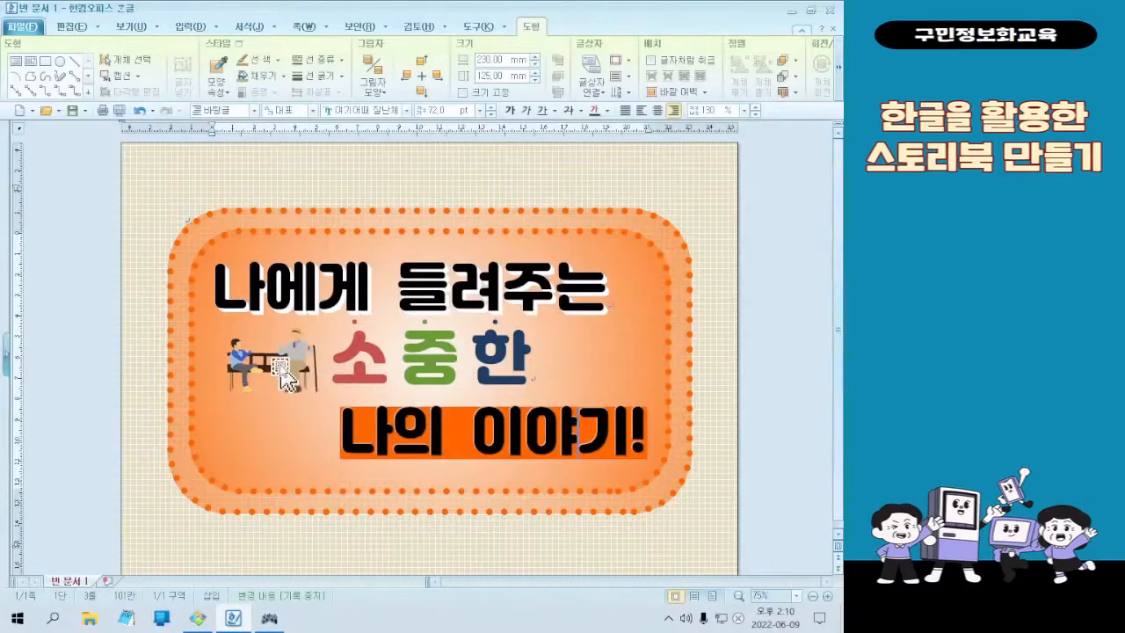
{"action": "left_click", "coordinate": [730, 436]}
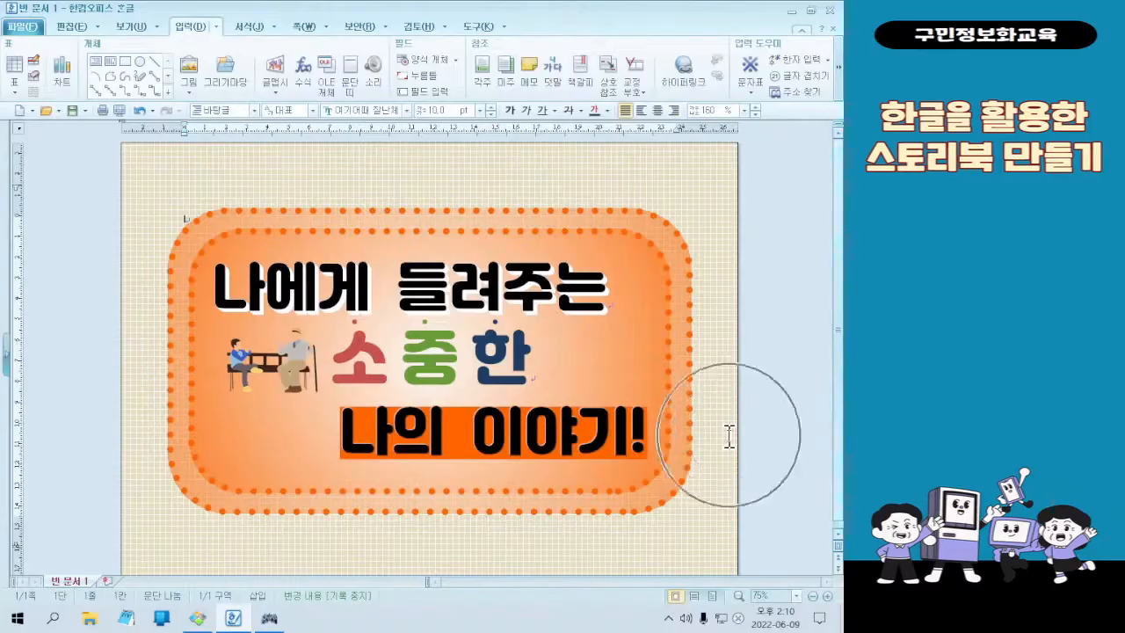
{"action": "left_click", "coordinate": [729, 437]}
{"action": "left_click", "coordinate": [730, 436]}
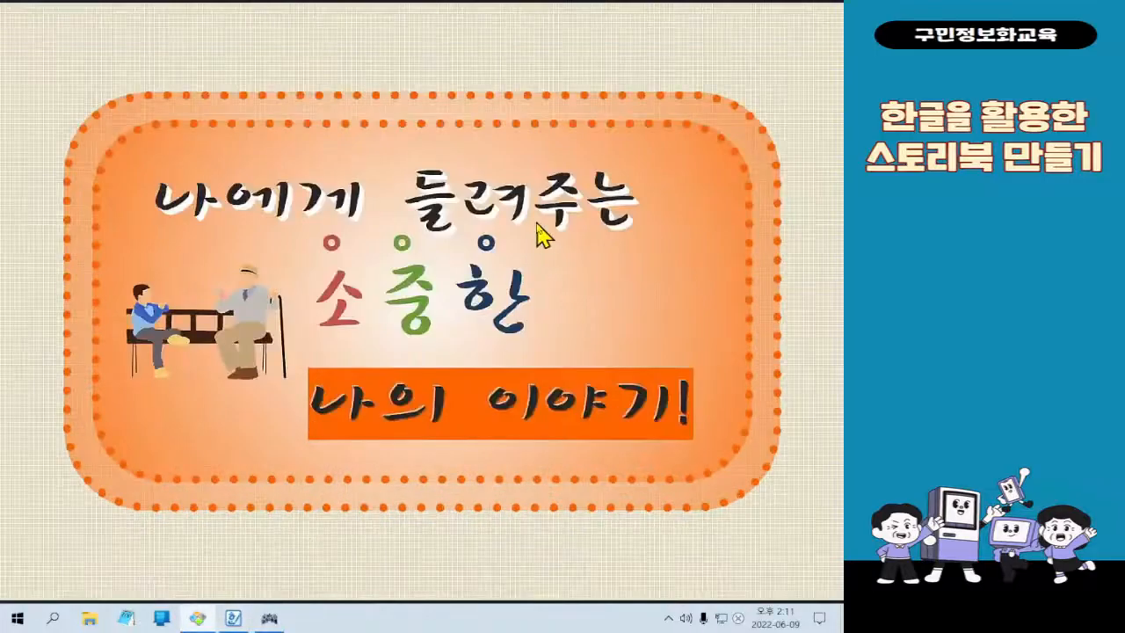
Step: Examine the layout of the "My Story" page in the finished sample and return to the working document
{"action": "left_click", "coordinate": [537, 224]}
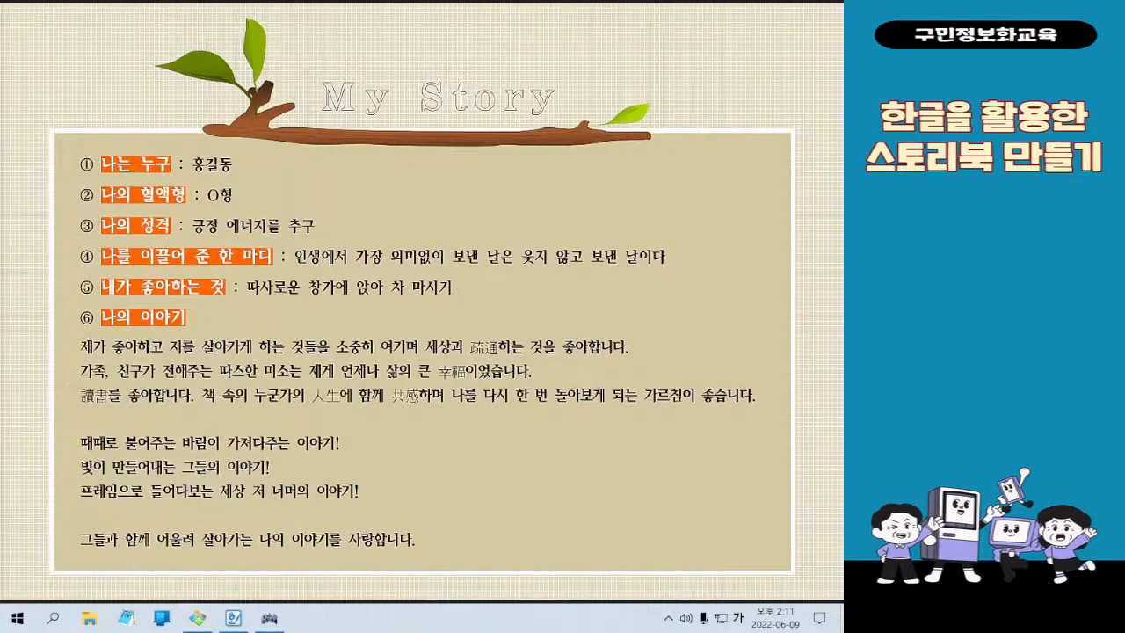
{"action": "key", "text": "Hangul"}
{"action": "key", "text": "Hangul"}
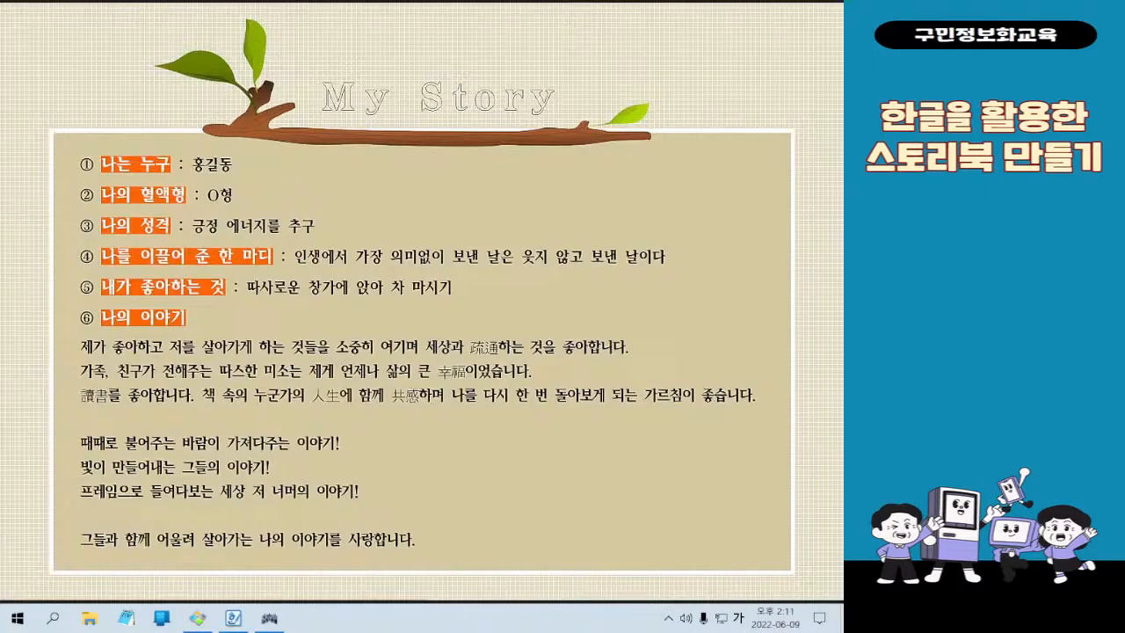
{"action": "left_click", "coordinate": [778, 13]}
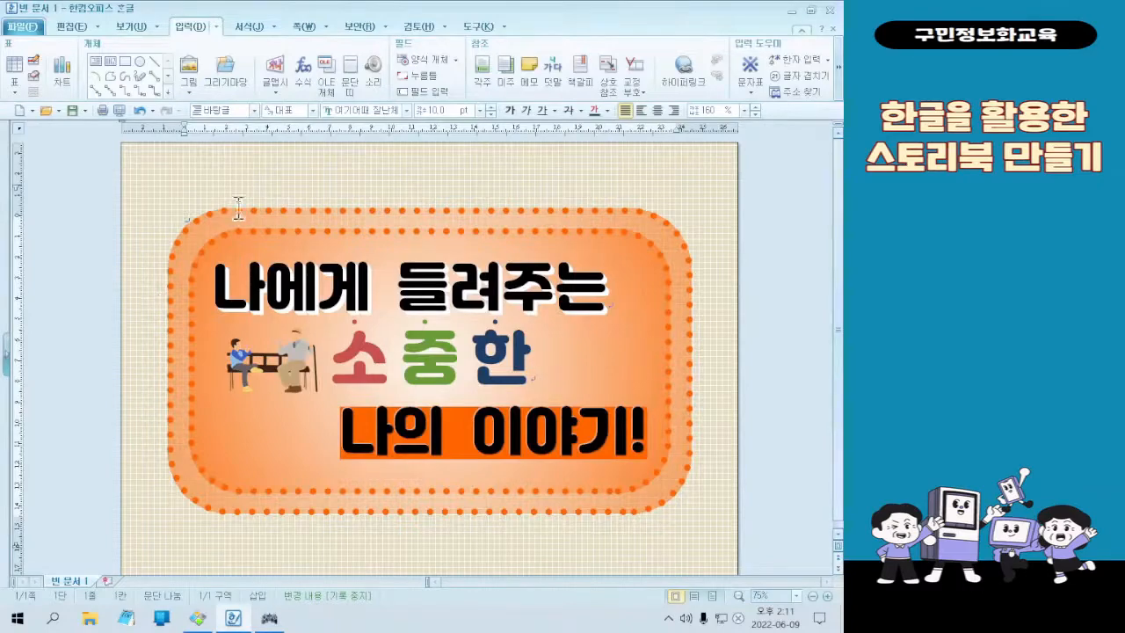
Step: Add a blank second page after the cover by inserting a page break (쪽 나누기), and go to the new page
{"action": "left_click", "coordinate": [300, 26]}
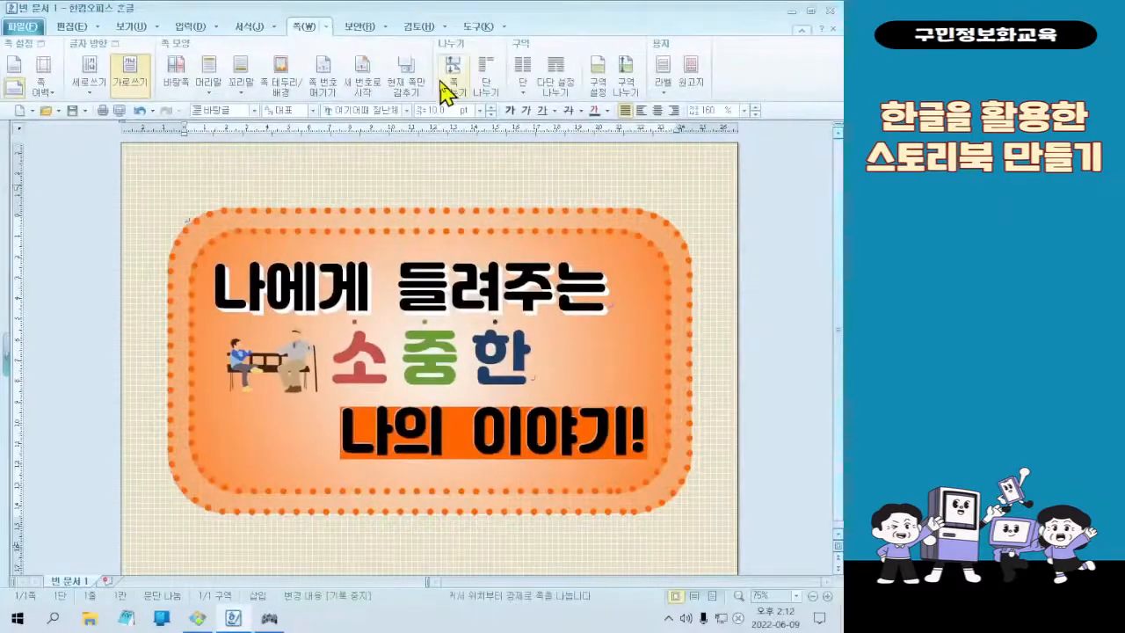
{"action": "left_click", "coordinate": [391, 171]}
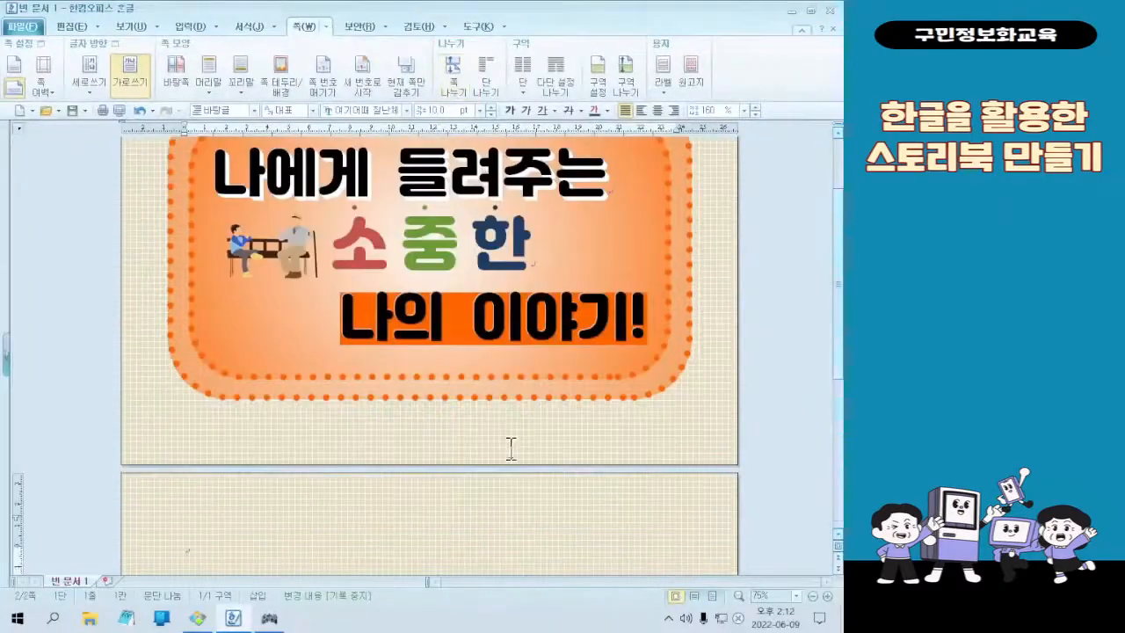
{"action": "scroll", "coordinate": [510, 448], "scroll_direction": "down", "scroll_amount": 5}
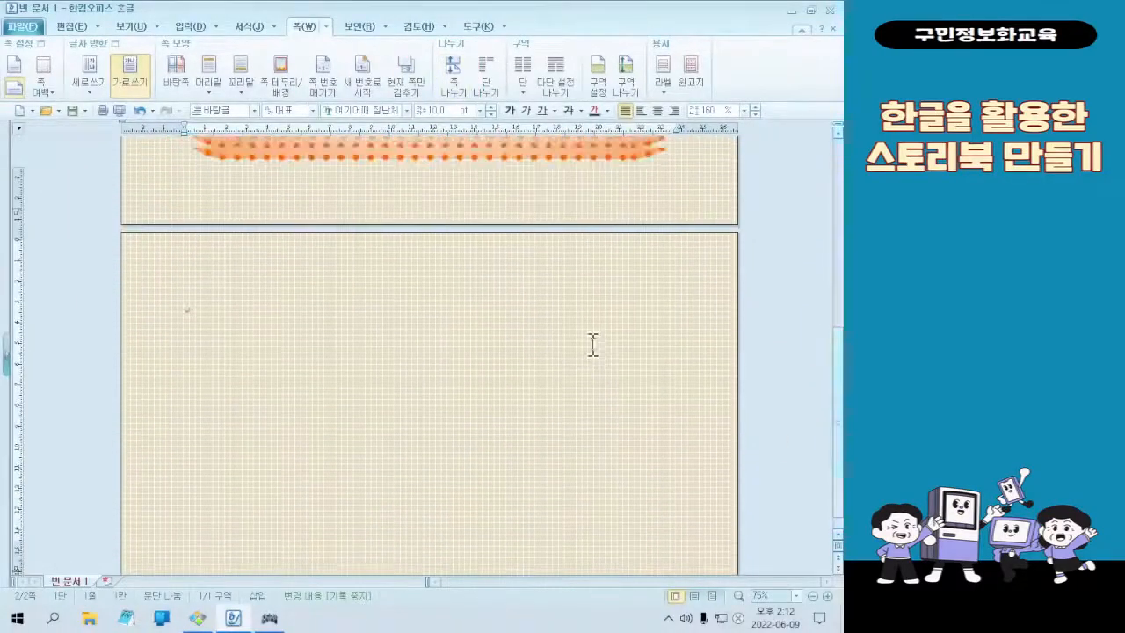
{"action": "scroll", "coordinate": [761, 472], "scroll_direction": "down", "scroll_amount": 3}
{"action": "scroll", "coordinate": [394, 515], "scroll_direction": "up", "scroll_amount": 4}
{"action": "scroll", "coordinate": [408, 430], "scroll_direction": "down", "scroll_amount": 3}
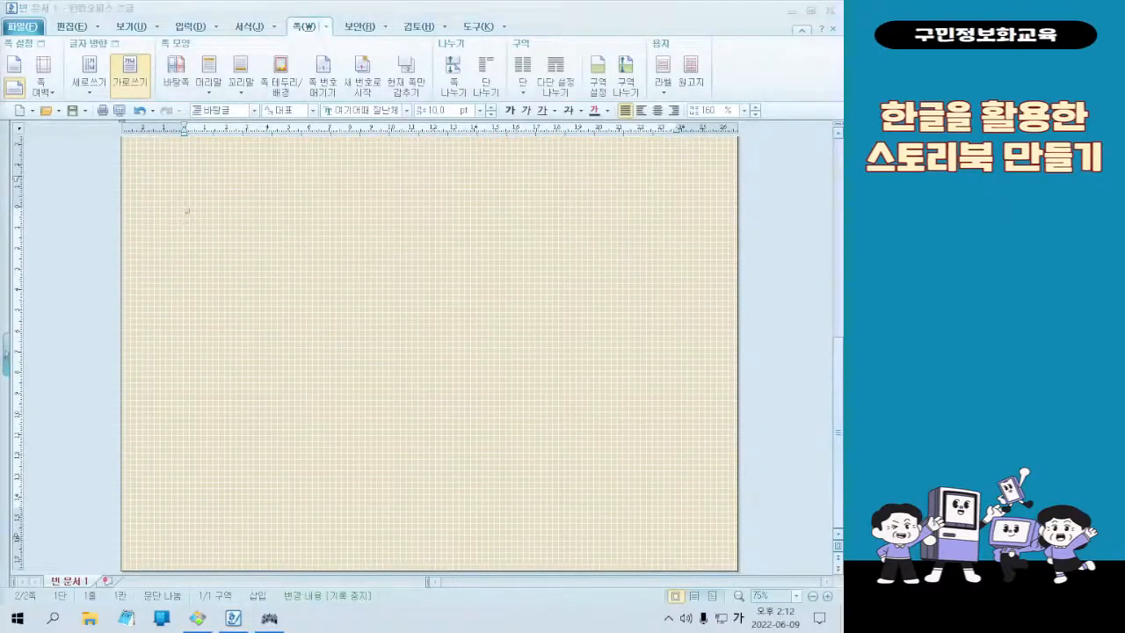
{"action": "key", "text": "Hangul"}
{"action": "key", "text": "Hangul"}
{"action": "left_click", "coordinate": [404, 291]}
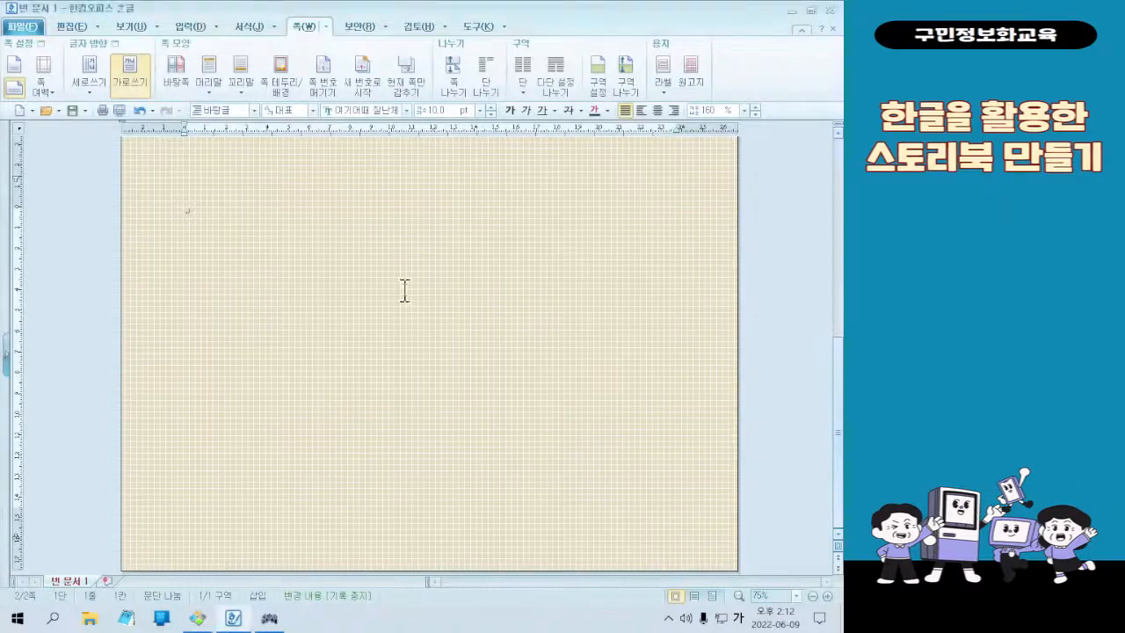
Step: Draw a horizontal text box about 92 mm wide and 23 mm high near the top centre of the second page
{"action": "left_click", "coordinate": [201, 30]}
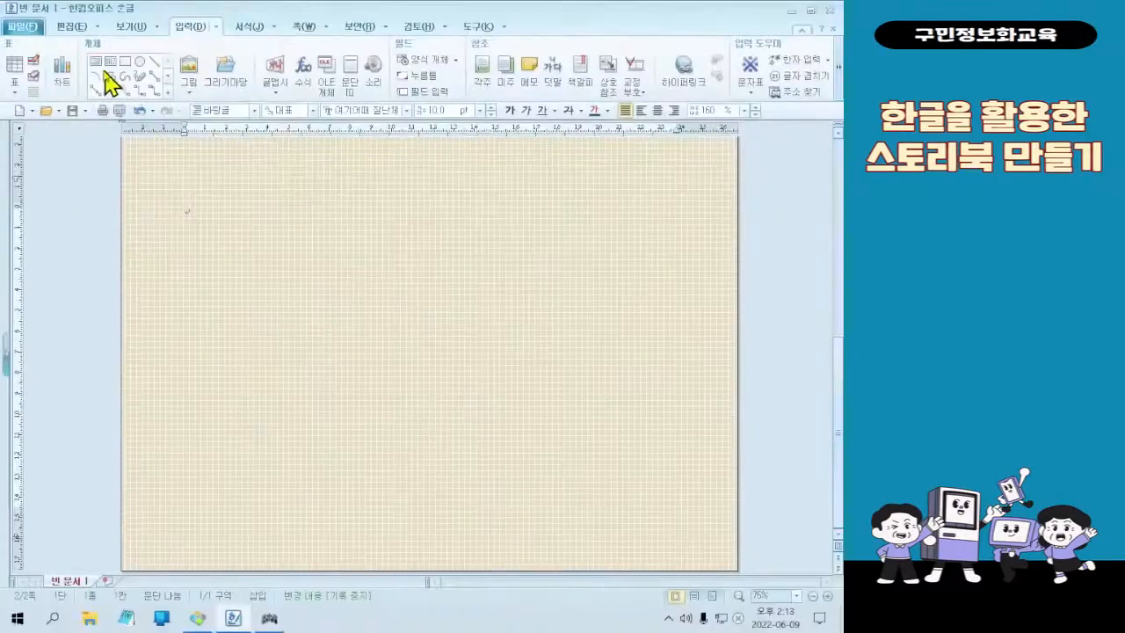
{"action": "left_click", "coordinate": [70, 123]}
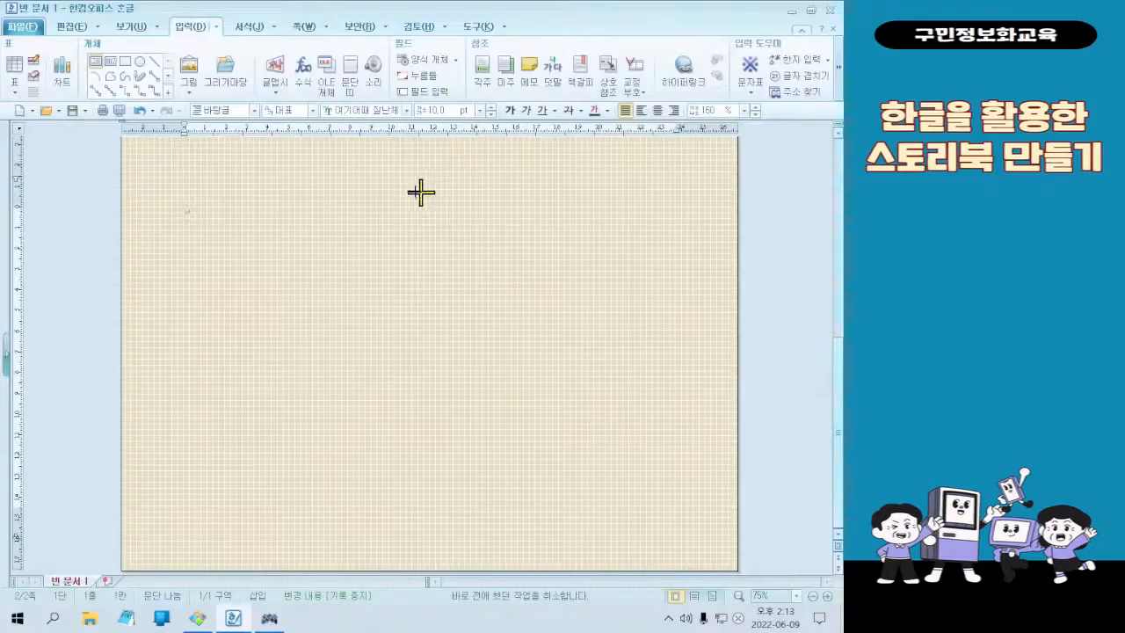
{"action": "left_click_drag", "start_coordinate": [323, 182], "coordinate": [514, 231]}
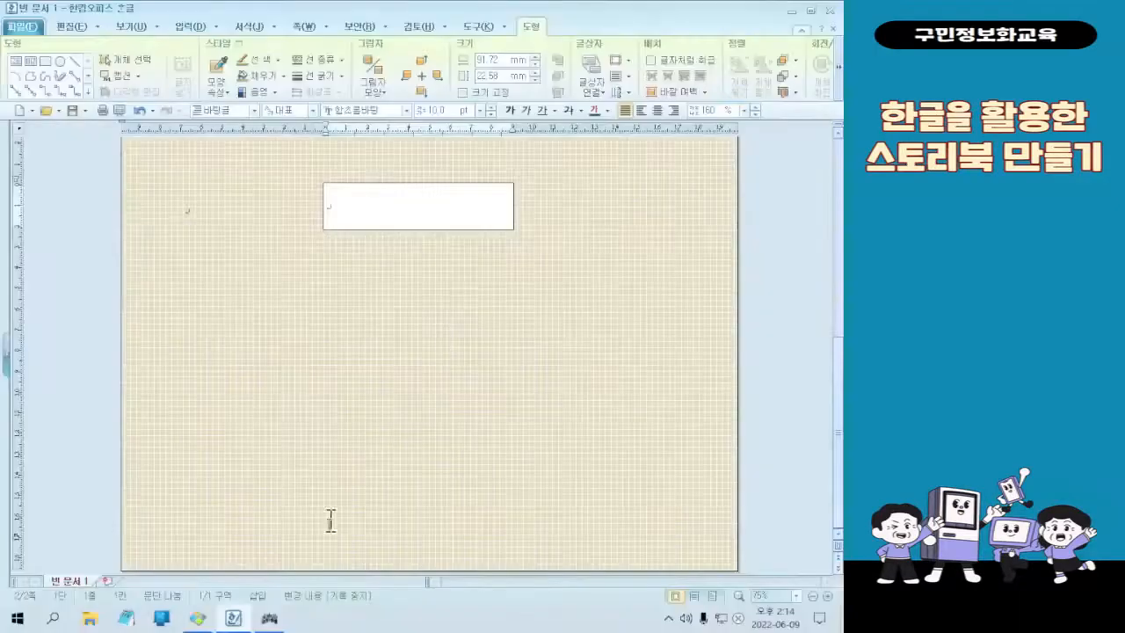
Step: Check the title in the finished sample, return to the document and enter "My Story" in the text box
{"action": "left_click", "coordinate": [197, 618]}
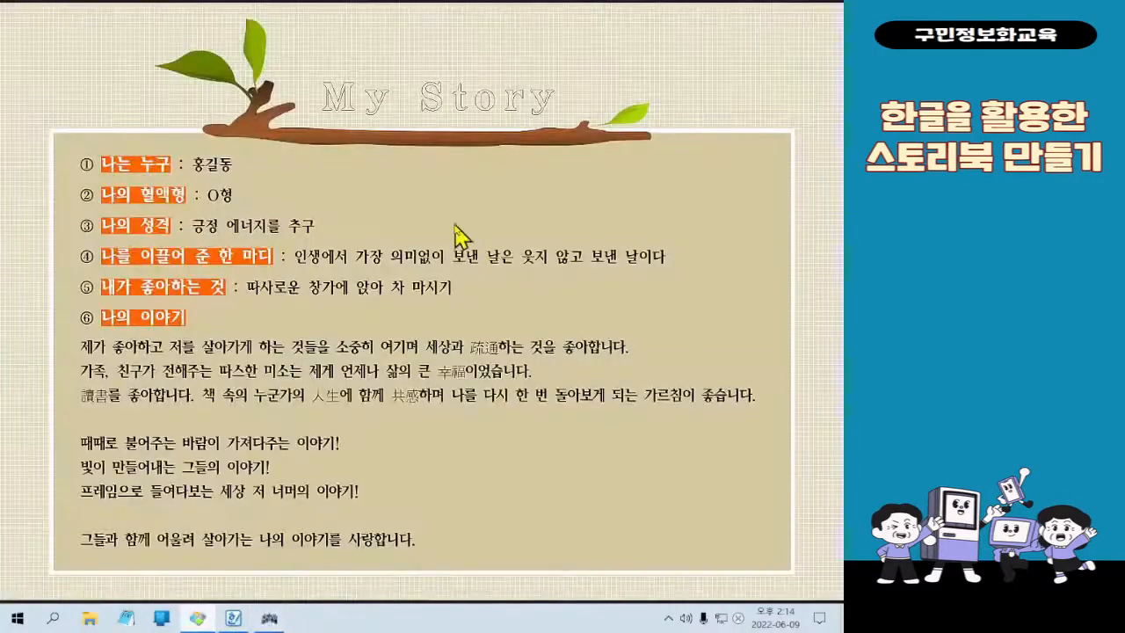
{"action": "mouse_move", "coordinate": [518, 4]}
{"action": "key", "text": "ctrl+1"}
{"action": "left_click", "coordinate": [129, 170]}
{"action": "mouse_move", "coordinate": [120, 159]}
{"action": "left_mouse_down"}
{"action": "mouse_move", "coordinate": [729, 206]}
{"action": "mouse_move", "coordinate": [736, 262]}
{"action": "left_mouse_up"}
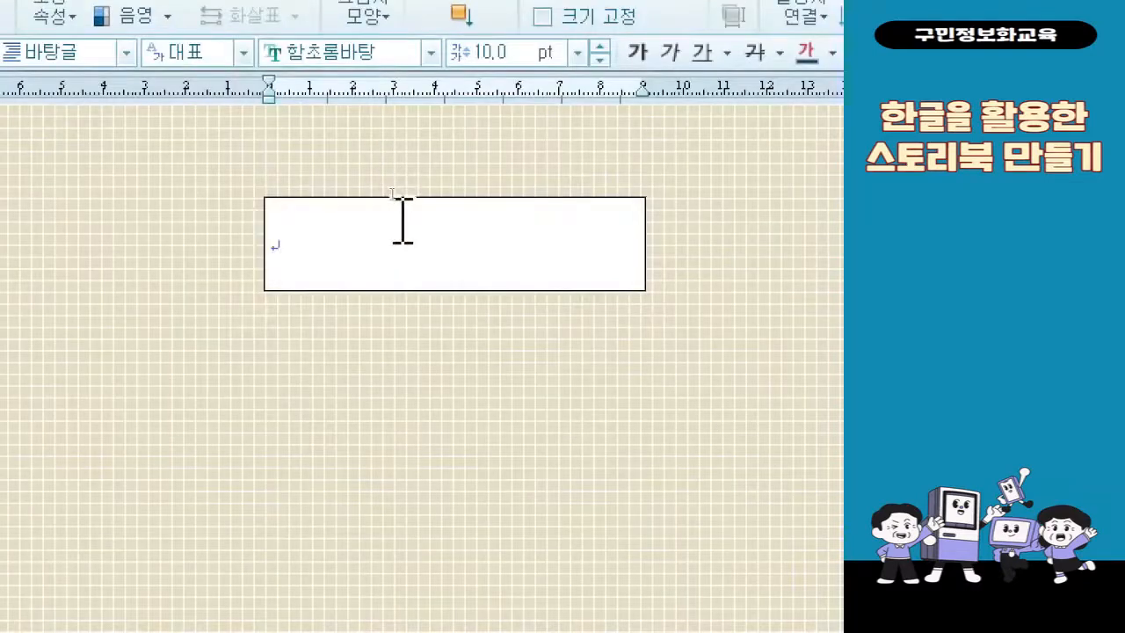
{"action": "type", "text": "mY"}
{"action": "key", "text": "BackSpace"}
{"action": "key", "text": "BackSpace"}
{"action": "key", "text": "BackSpace"}
{"action": "type", "text": "My stro"}
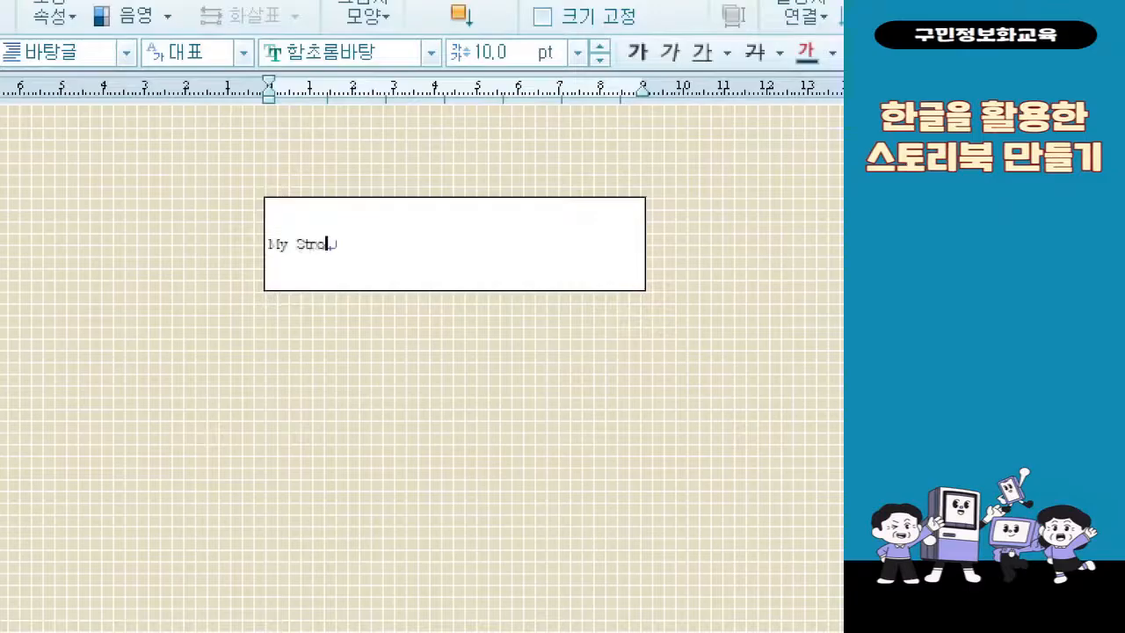
{"action": "key", "text": "BackSpace"}
{"action": "key", "text": "BackSpace"}
{"action": "type", "text": "ory"}
Step: Set the font size of the "My Story" title to 30 pt and deselect the text
{"action": "key", "text": "ctrl+a"}
{"action": "left_click", "coordinate": [484, 50]}
{"action": "type", "text": "30"}
{"action": "key", "text": "Return"}
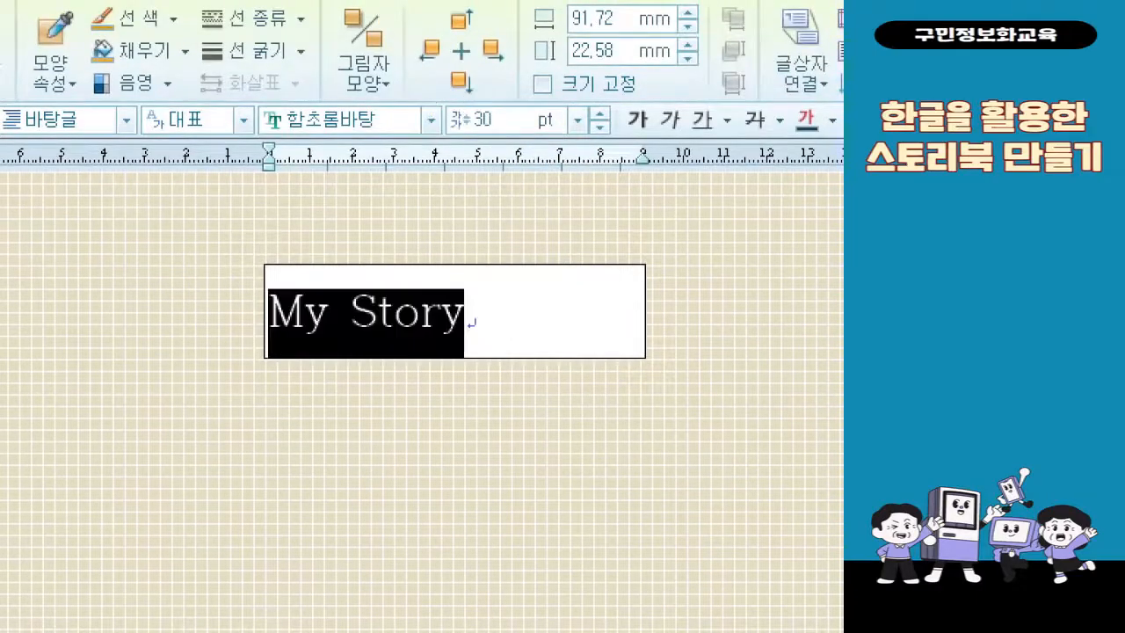
{"action": "left_click", "coordinate": [541, 312]}
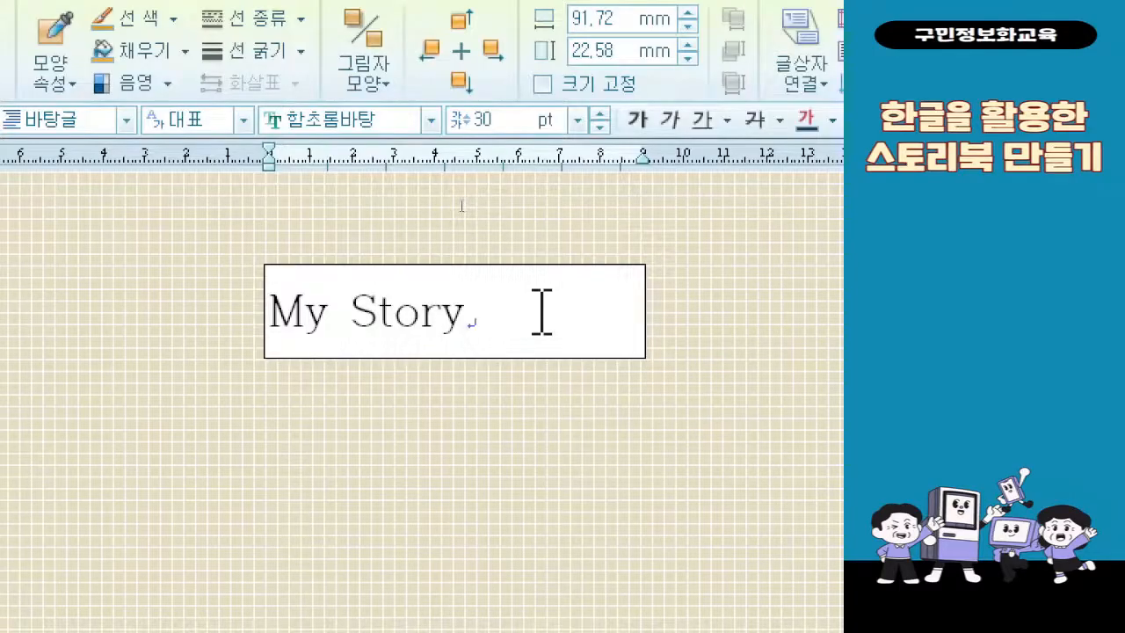
{"action": "key", "text": "alt+d"}
{"action": "key", "text": "f"}
{"action": "key", "text": "Escape"}
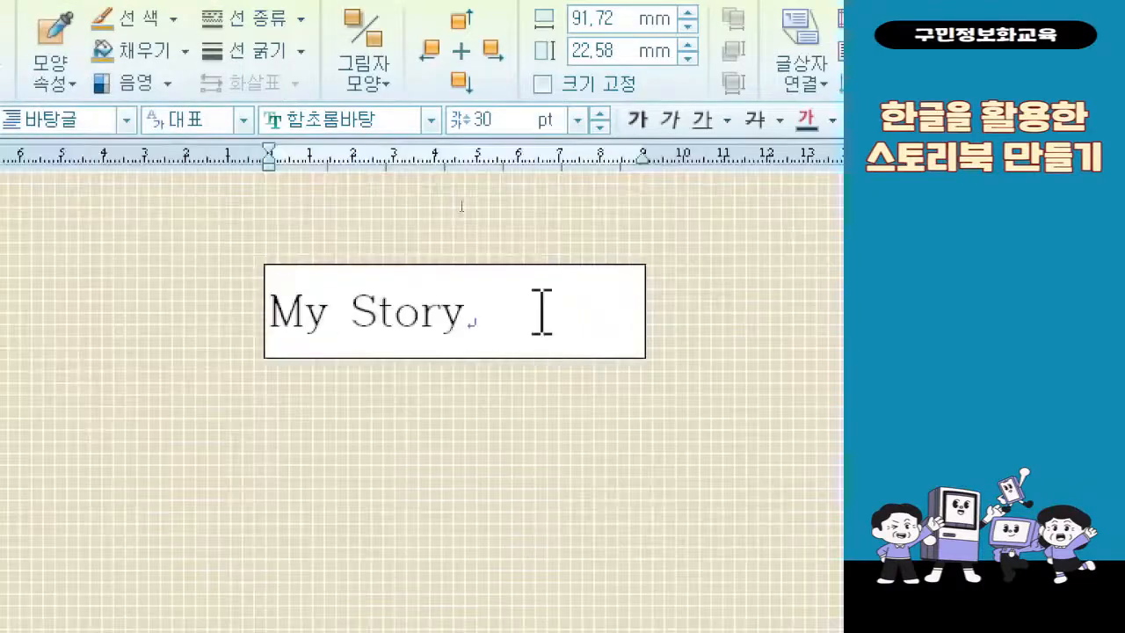
Step: Open the character formatting (글자 모양) for the "My Story" title and set the size to 36 pt and the font to 한컴 솔잎 B
{"action": "left_click_drag", "start_coordinate": [540, 311], "coordinate": [261, 301]}
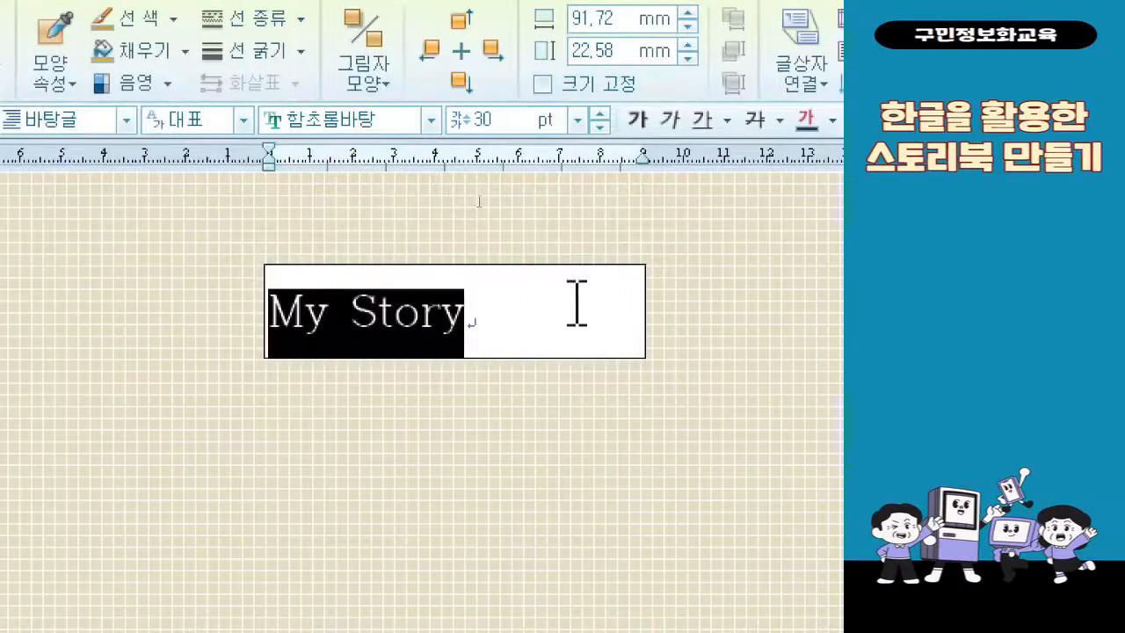
{"action": "right_click", "coordinate": [377, 337]}
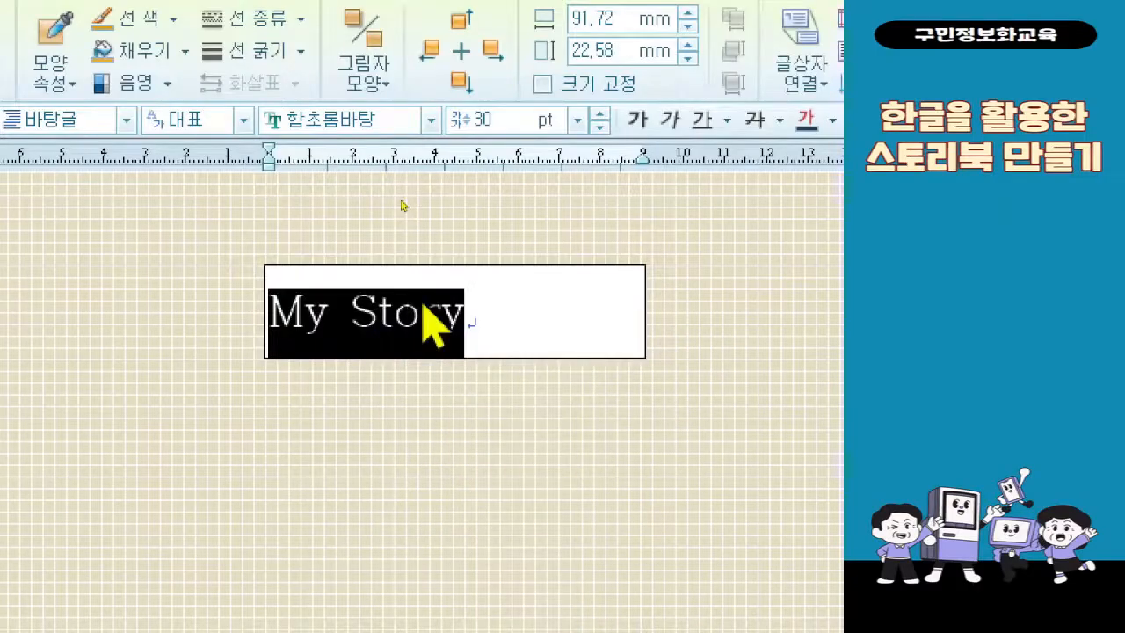
{"action": "right_click", "coordinate": [420, 296]}
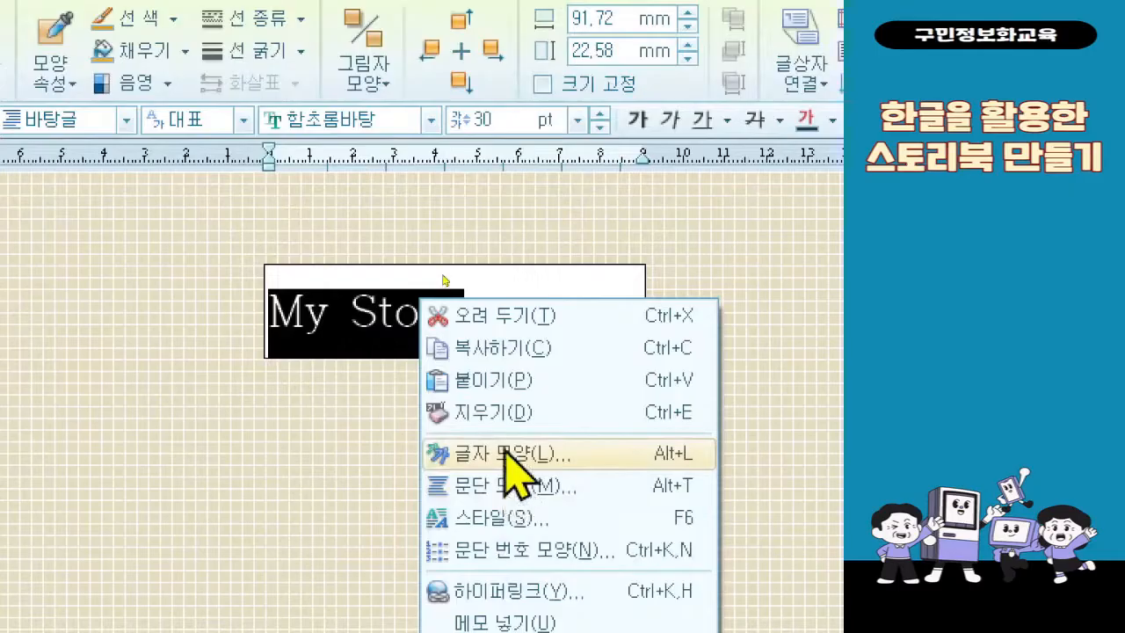
{"action": "left_click", "coordinate": [448, 450]}
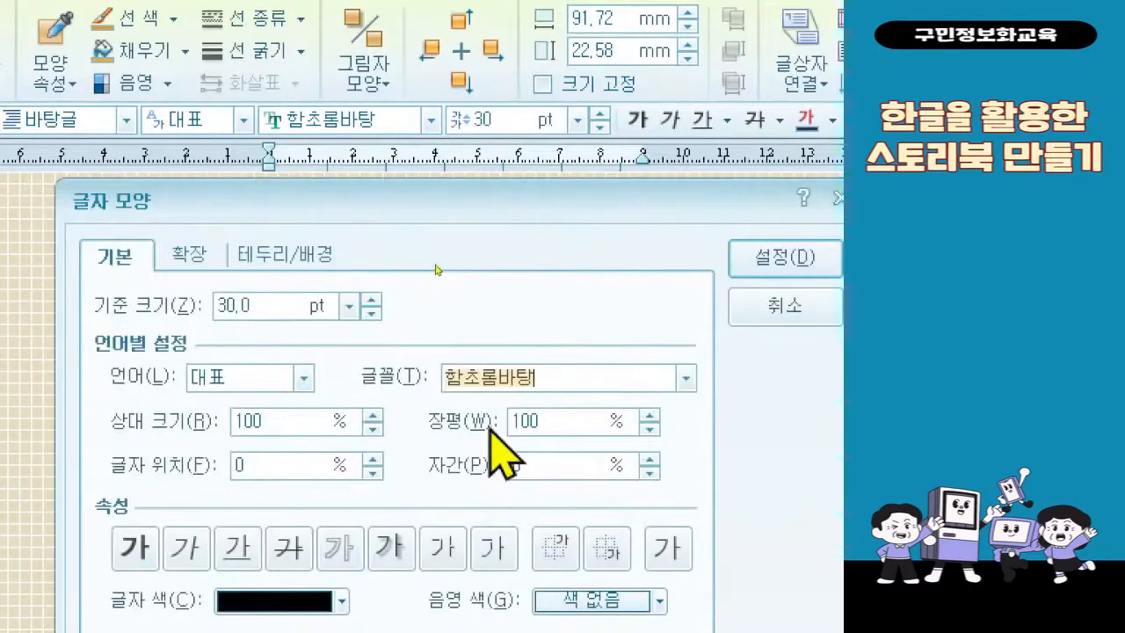
{"action": "double_click", "coordinate": [269, 315]}
{"action": "type", "text": "36"}
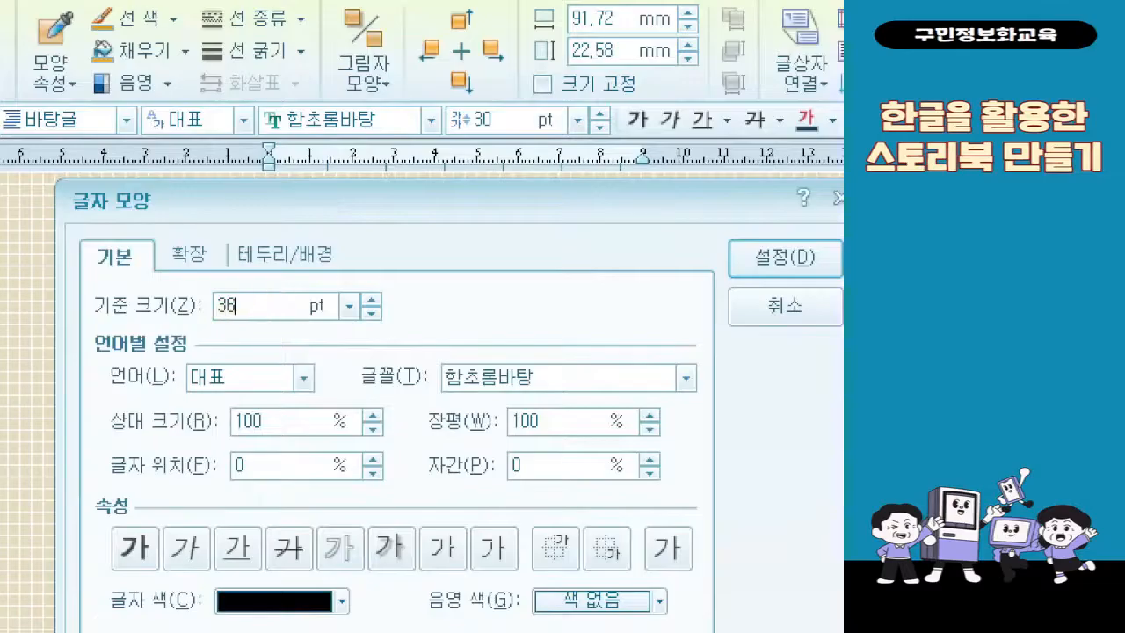
{"action": "left_click", "coordinate": [686, 378]}
{"action": "scroll", "coordinate": [635, 479], "scroll_direction": "up", "scroll_amount": 1}
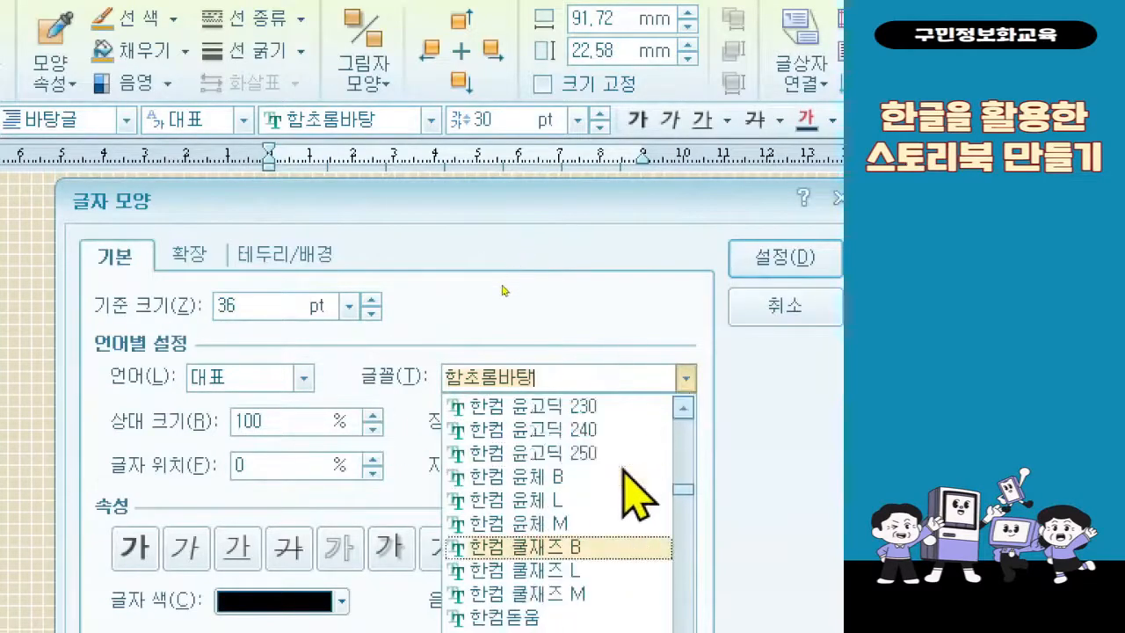
{"action": "scroll", "coordinate": [625, 474], "scroll_direction": "up", "scroll_amount": 1}
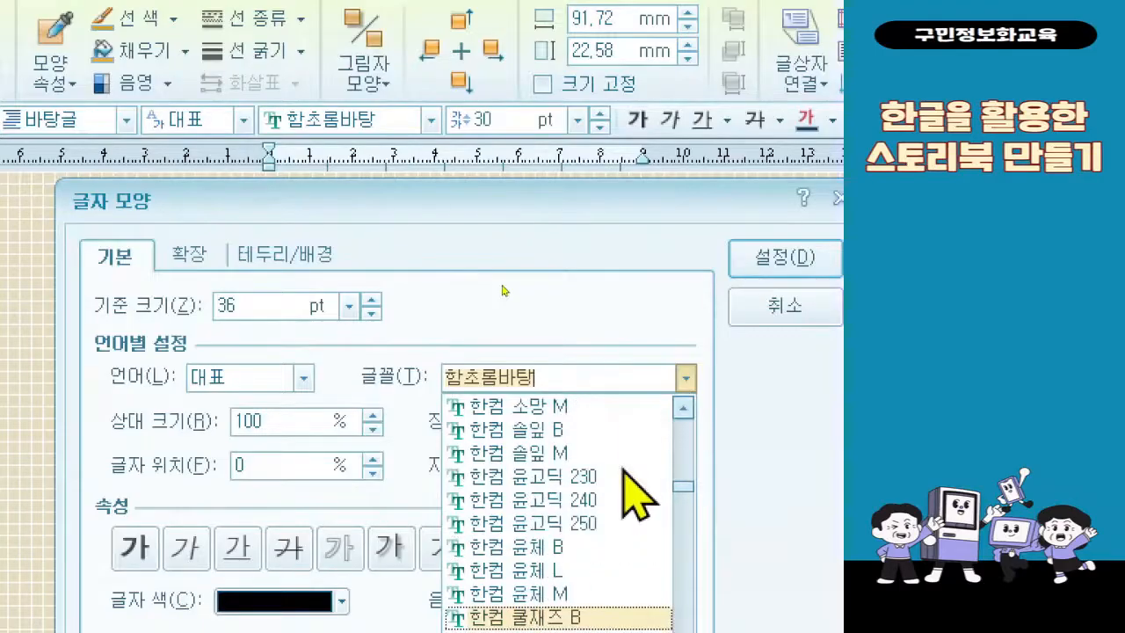
{"action": "left_click", "coordinate": [618, 435]}
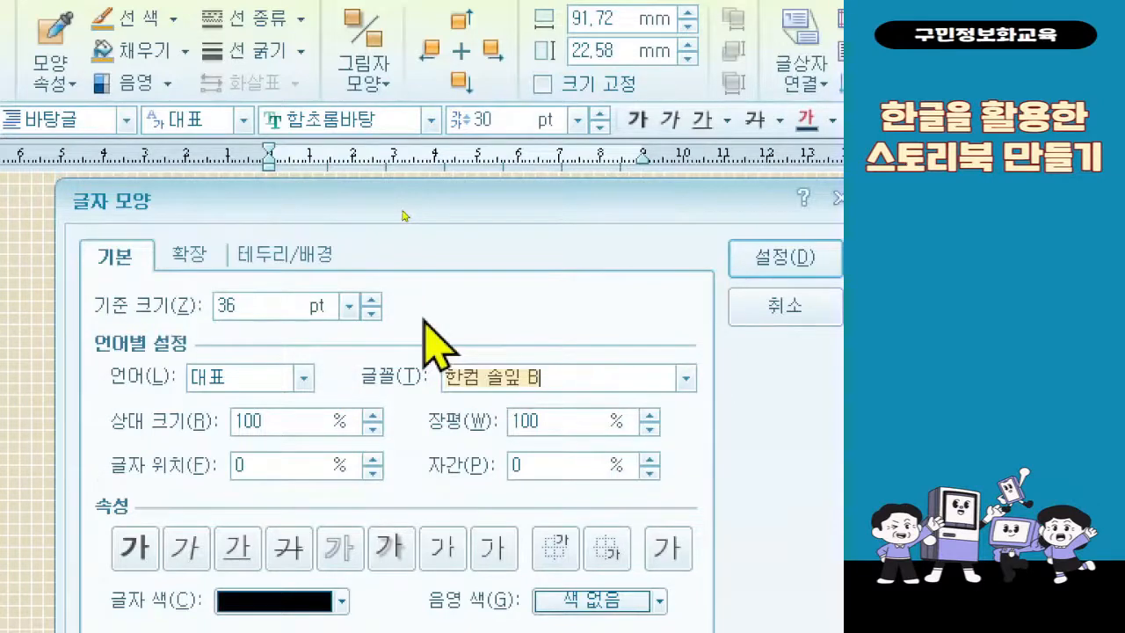
Step: Give the title 30% letter spacing (자간), an outline effect and a dark brown text colour, and apply the character formatting
{"action": "left_click", "coordinate": [554, 466]}
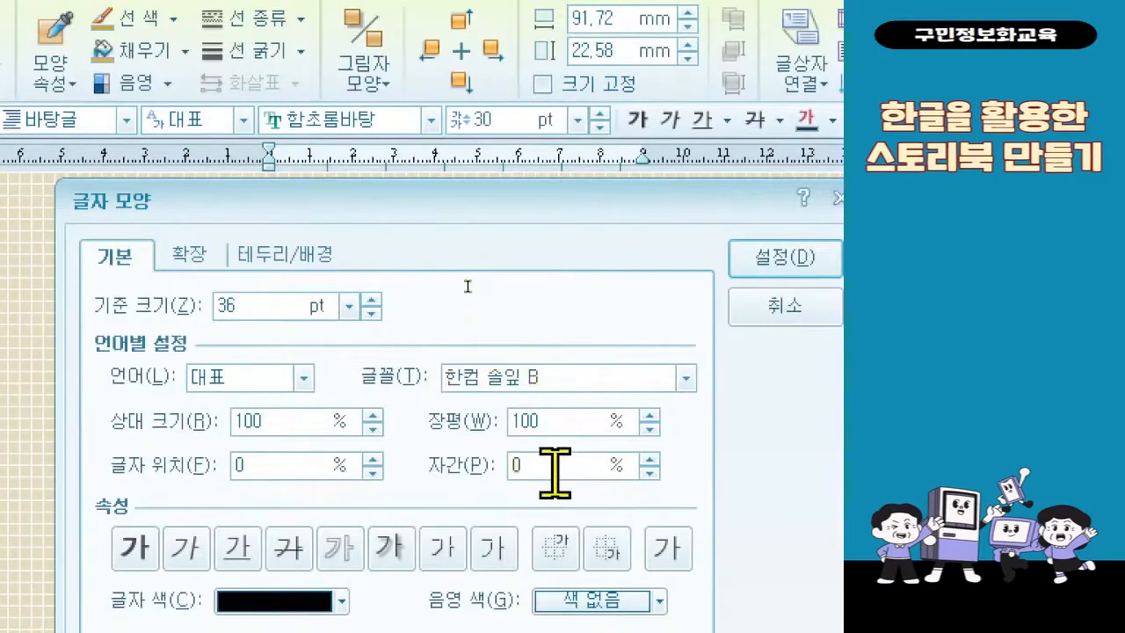
{"action": "key", "text": "BackSpace"}
{"action": "type", "text": "30"}
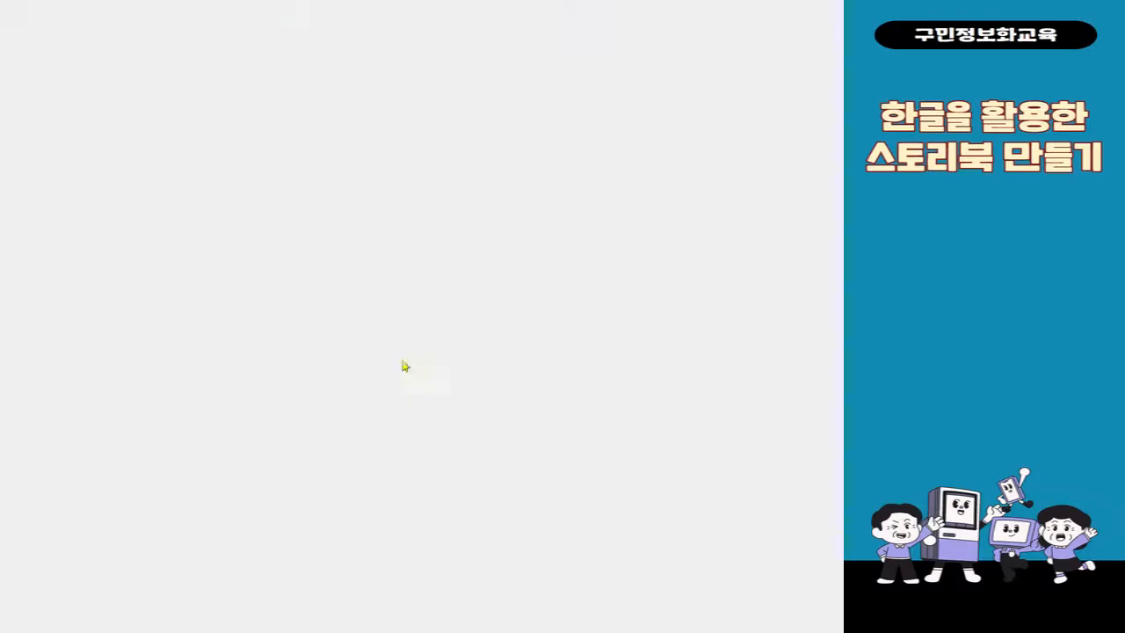
{"action": "left_click", "coordinate": [344, 248]}
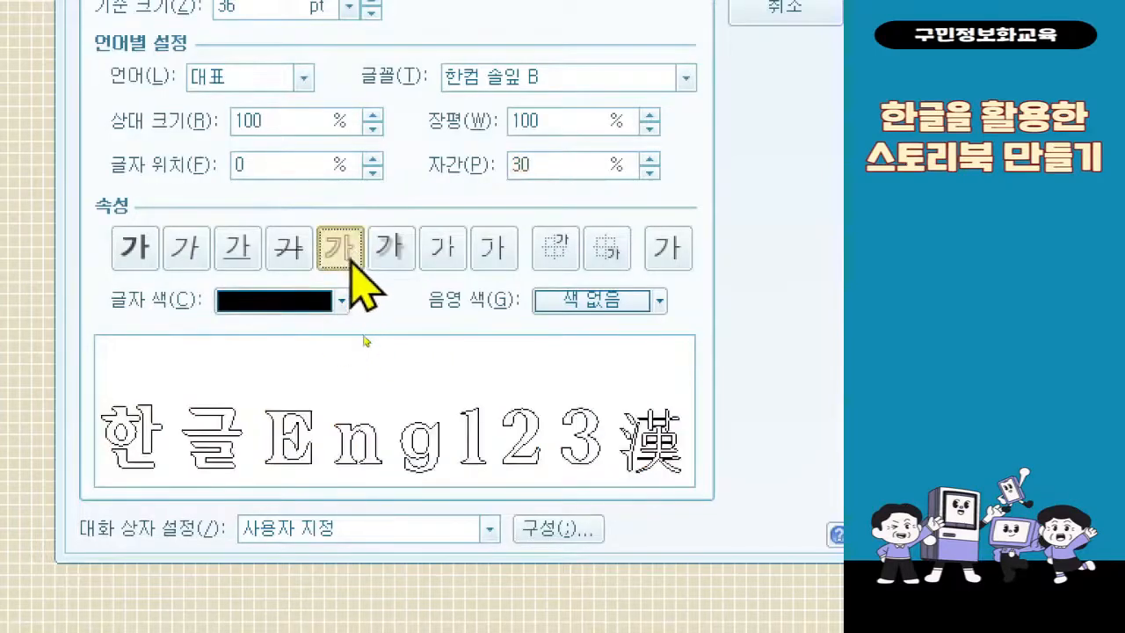
{"action": "left_click", "coordinate": [246, 309]}
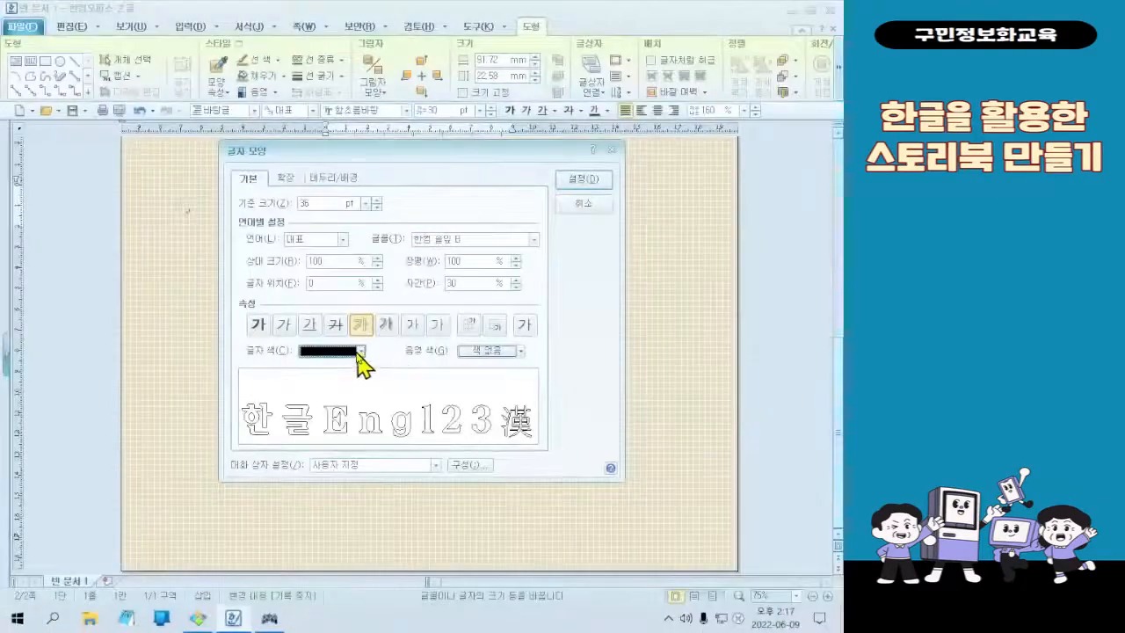
{"action": "left_click", "coordinate": [342, 301]}
{"action": "left_click", "coordinate": [334, 461]}
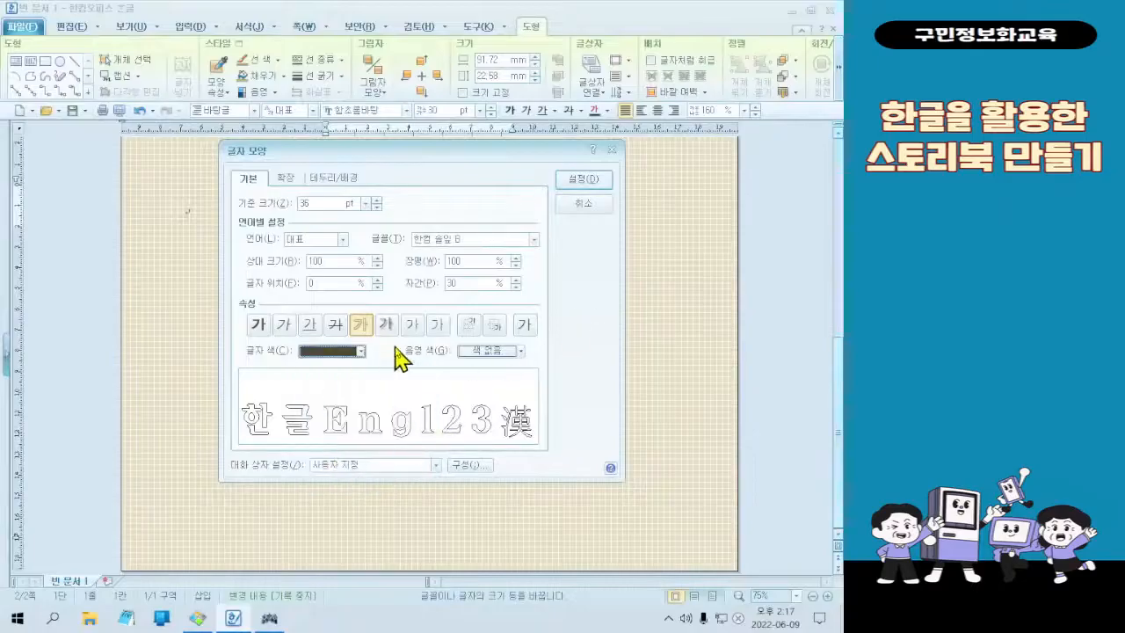
{"action": "left_click", "coordinate": [576, 184]}
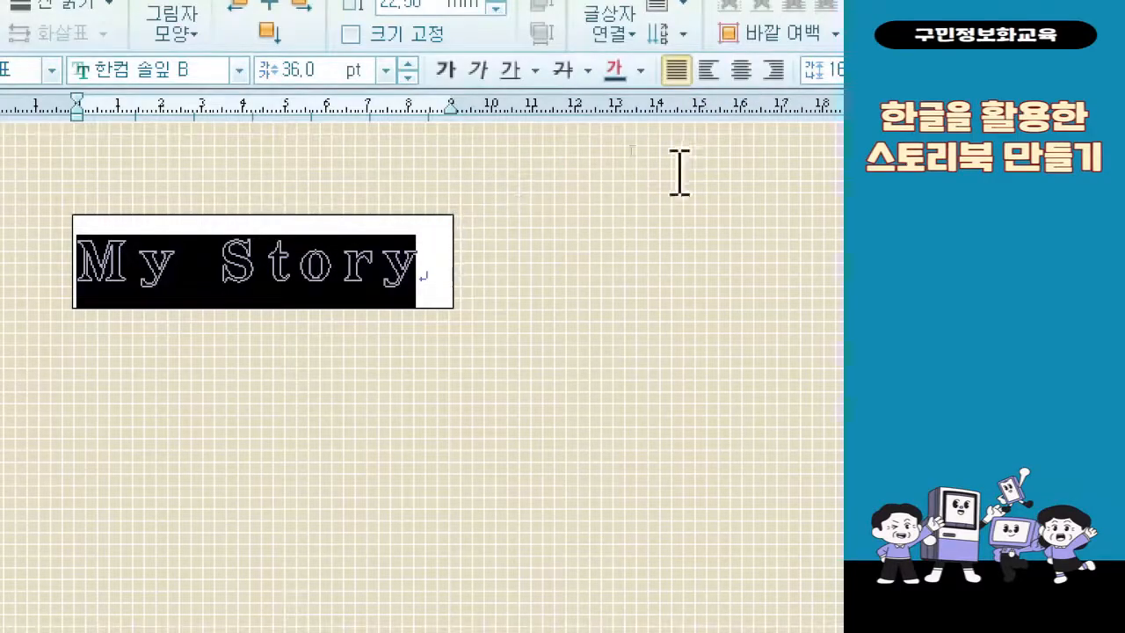
Step: Centre the "My Story" title within its text box and select the box itself
{"action": "left_click", "coordinate": [736, 81]}
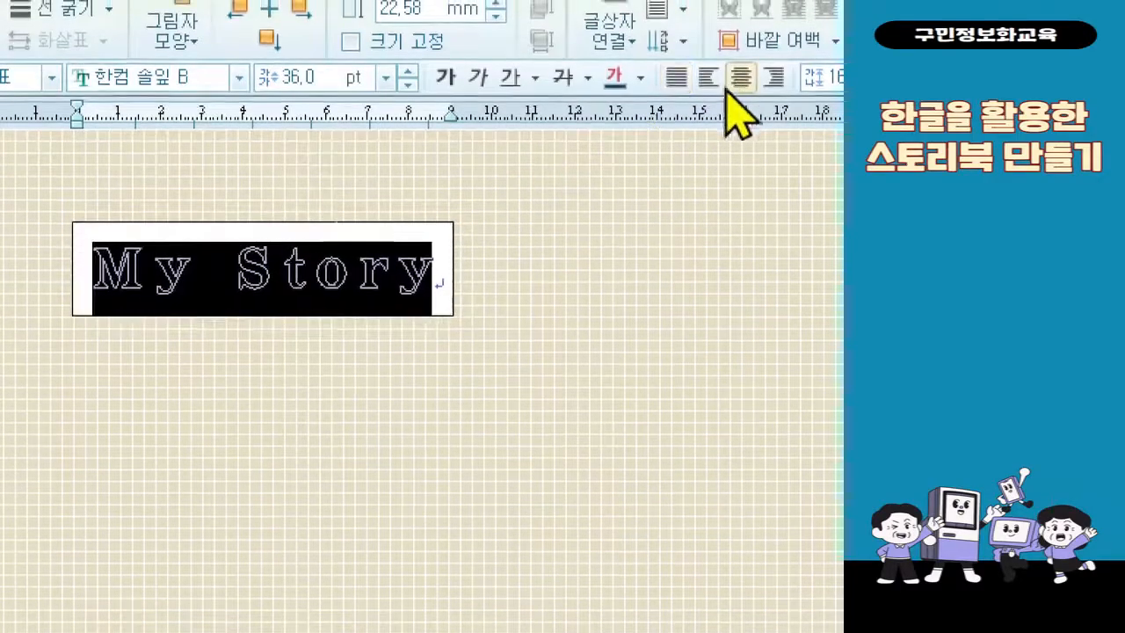
{"action": "left_click", "coordinate": [303, 268]}
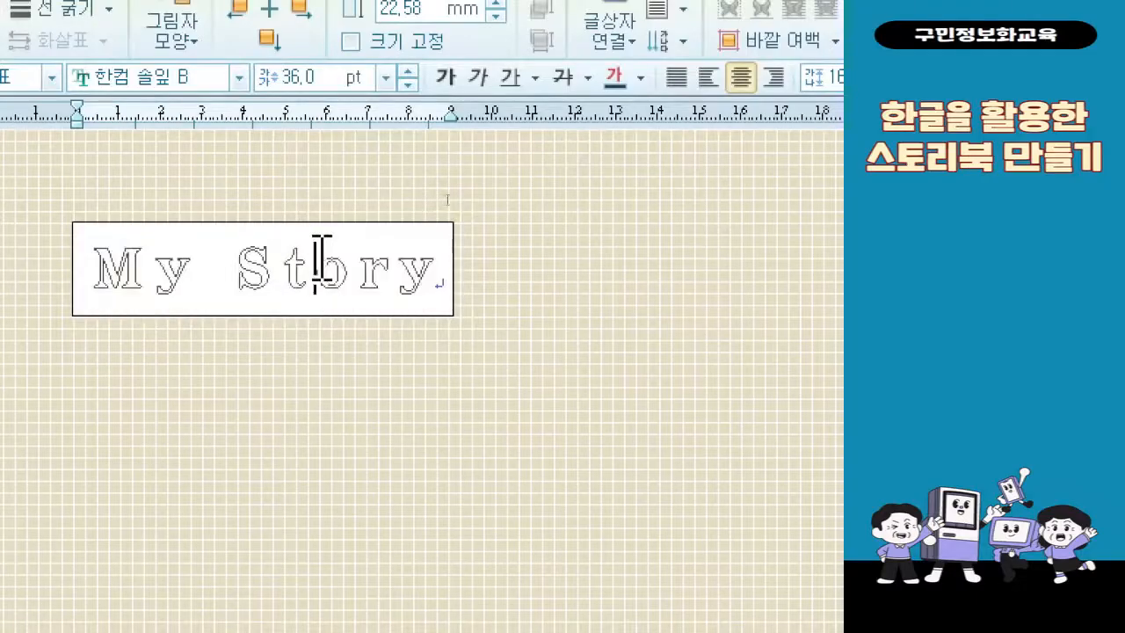
{"action": "left_click", "coordinate": [333, 314]}
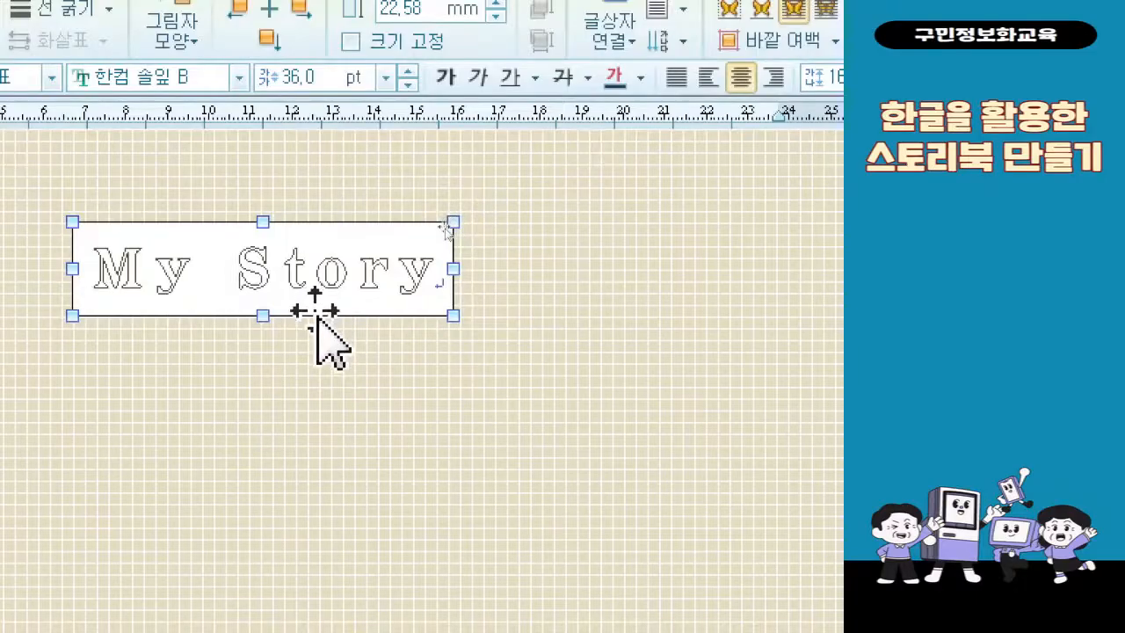
{"action": "key", "text": "ctrl"}
{"action": "key", "text": "ctrl"}
{"action": "key", "text": "ctrl"}
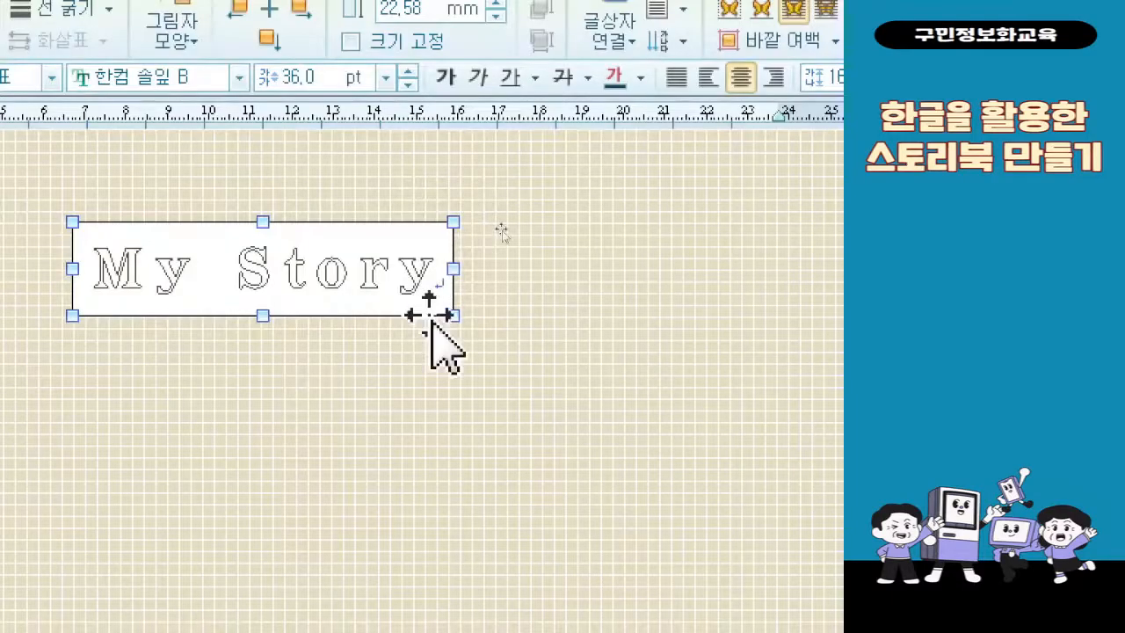
{"action": "key", "text": "ctrl"}
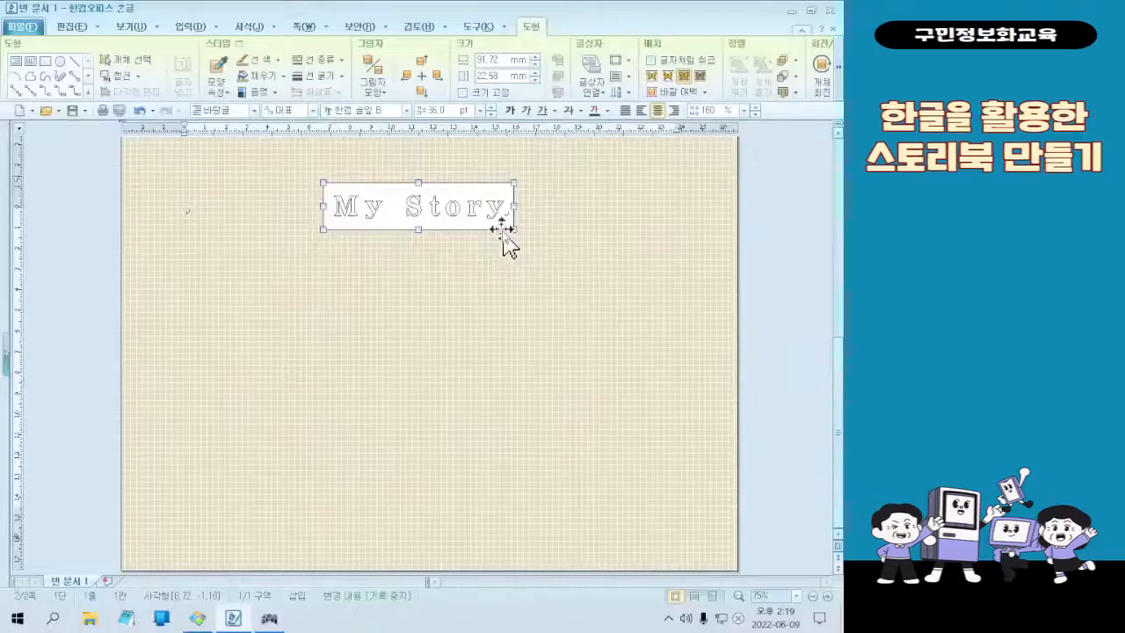
Step: Set the title box's fill to 색 채우기 없음 and its line type to 선 없음, and apply the object properties
{"action": "double_click", "coordinate": [430, 318]}
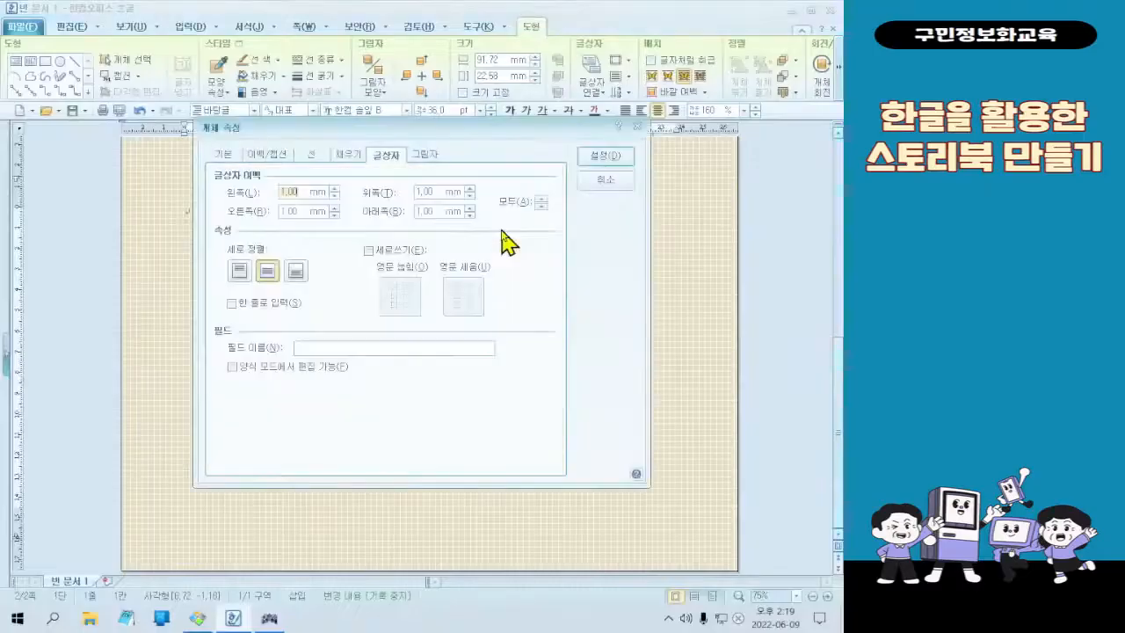
{"action": "left_click", "coordinate": [353, 158]}
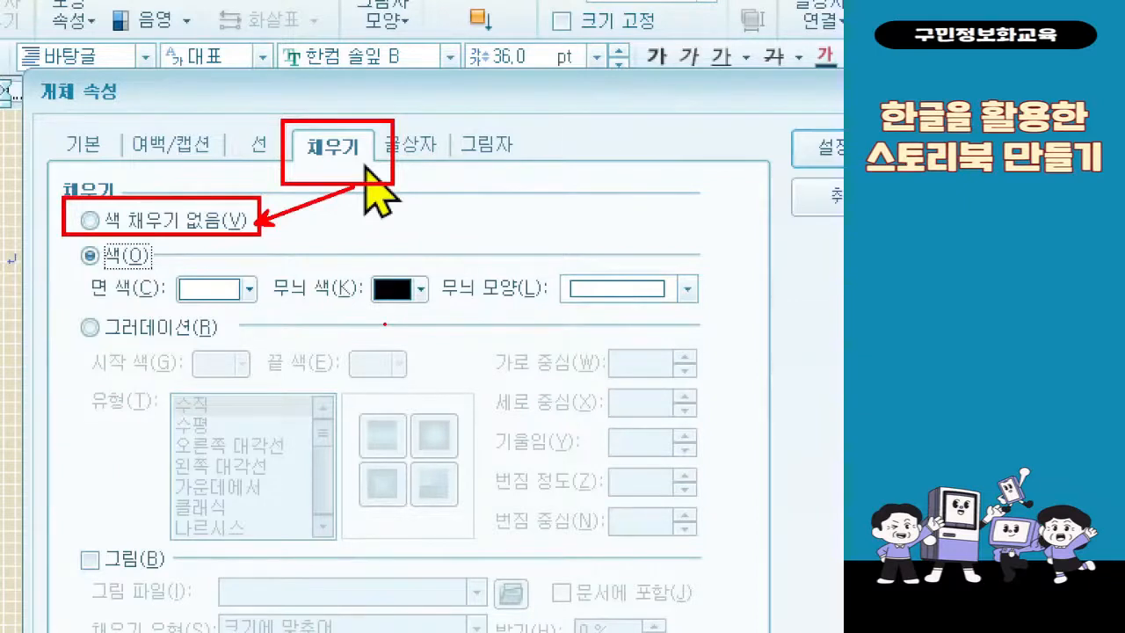
{"action": "left_click", "coordinate": [212, 222]}
{"action": "left_click", "coordinate": [274, 145]}
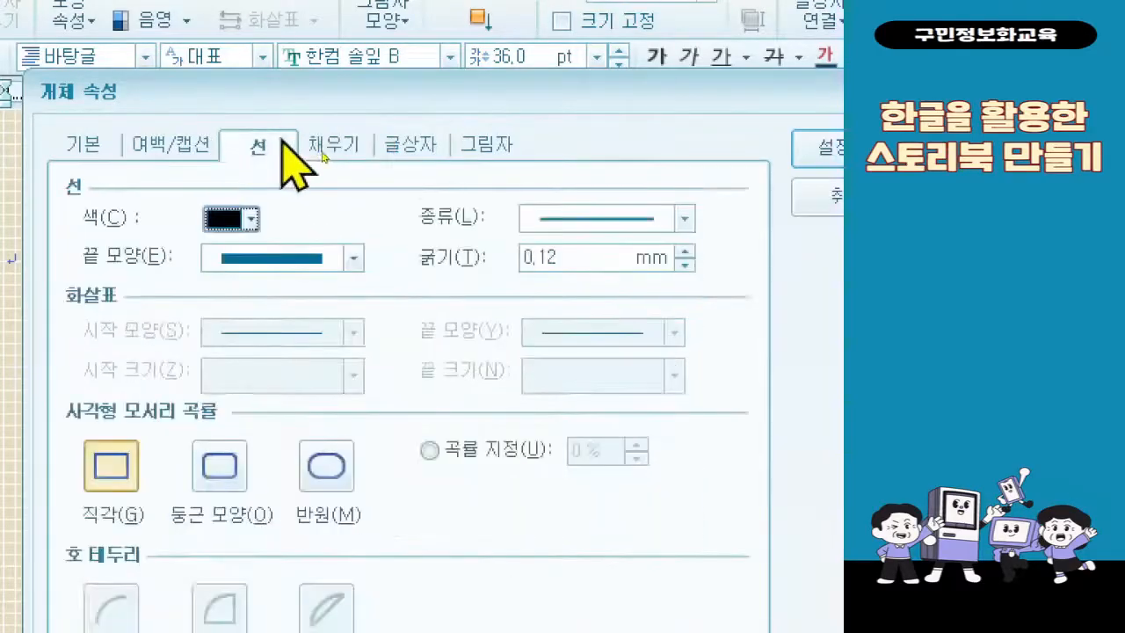
{"action": "left_click", "coordinate": [553, 219]}
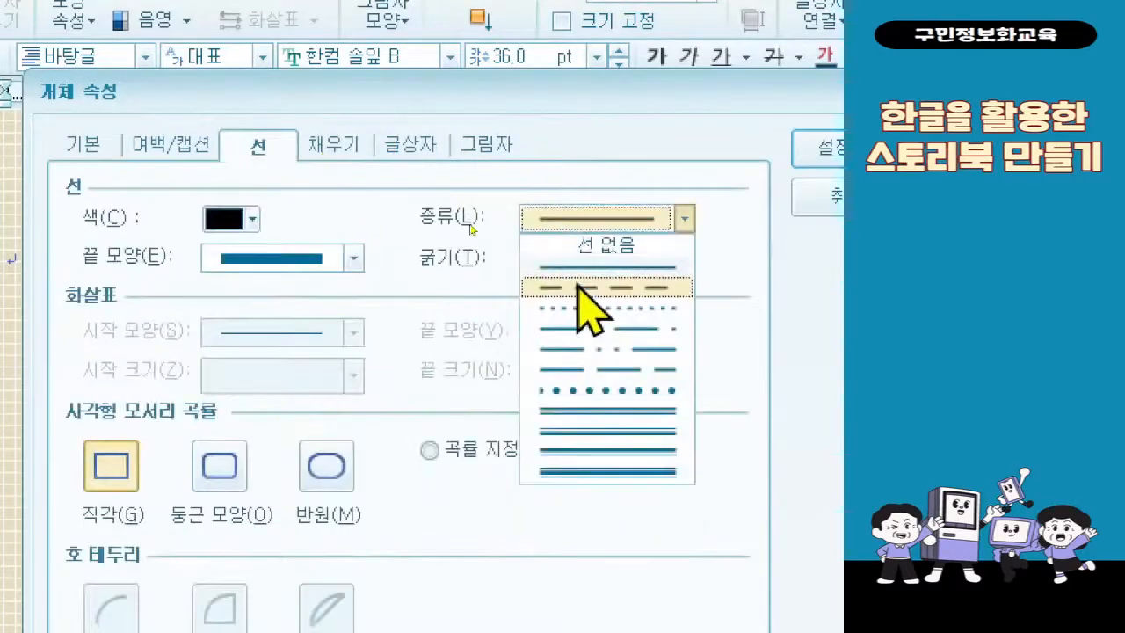
{"action": "left_click", "coordinate": [599, 245]}
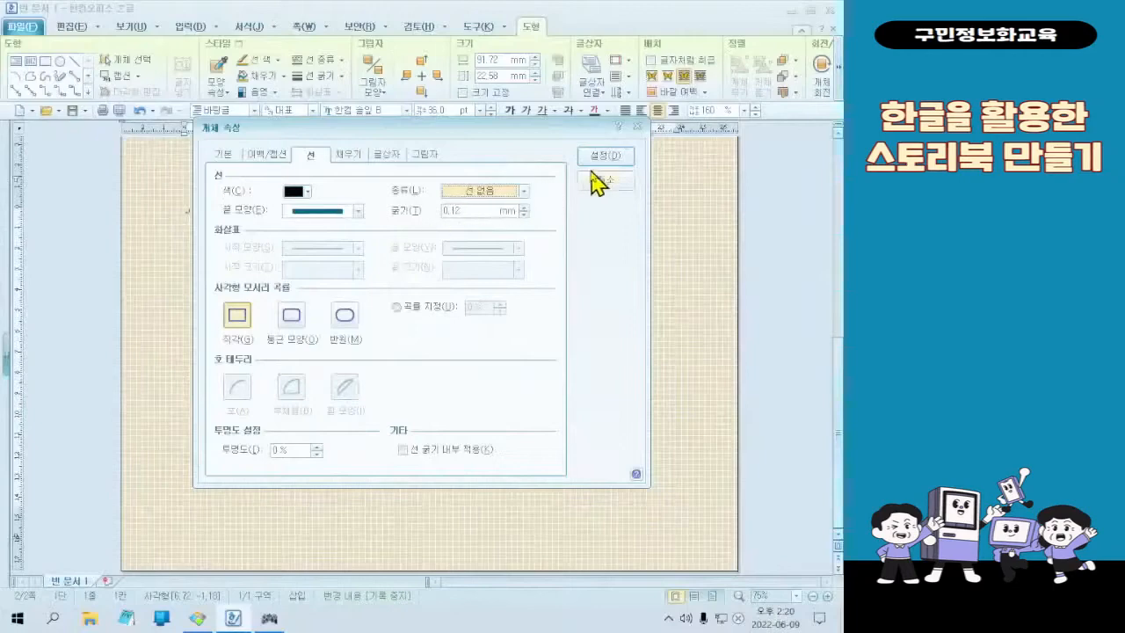
{"action": "left_click", "coordinate": [593, 175]}
{"action": "scroll", "coordinate": [579, 322], "scroll_direction": "up", "scroll_amount": 1}
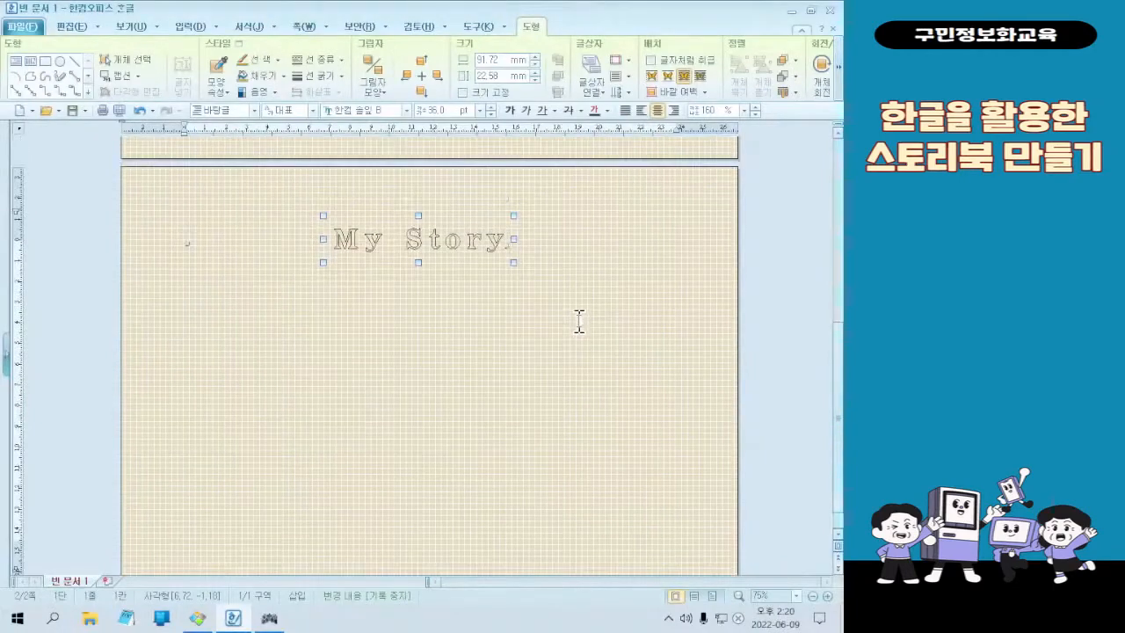
Step: Position the "My Story" title box horizontally at the 가운데 of the paper and vertically 23 mm from its 위 edge
{"action": "left_click", "coordinate": [209, 626]}
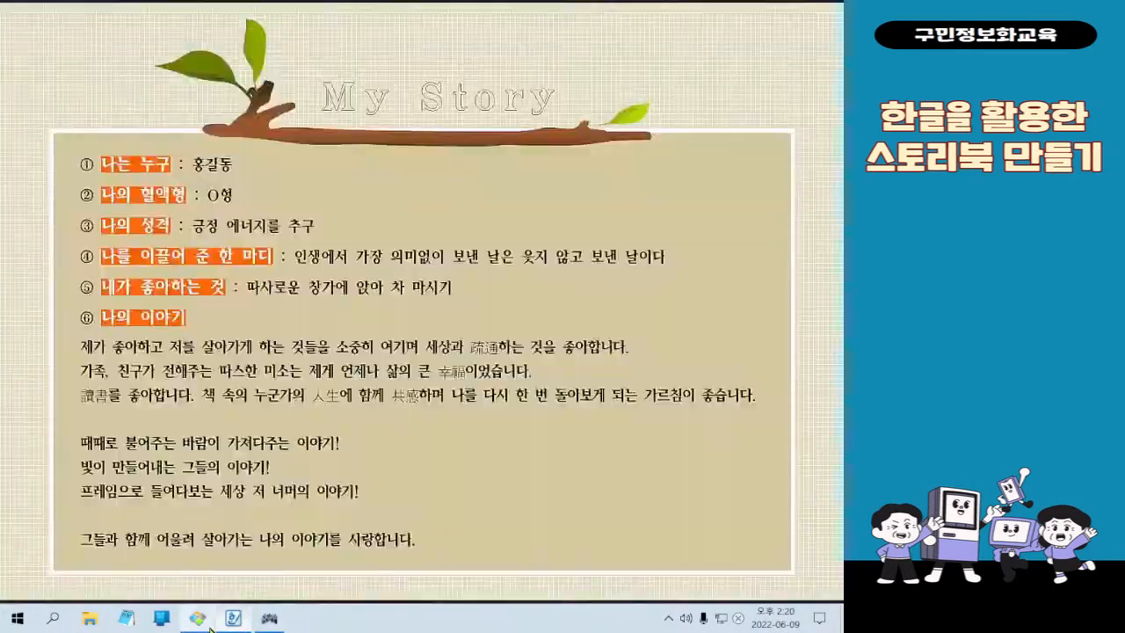
{"action": "left_click", "coordinate": [209, 626]}
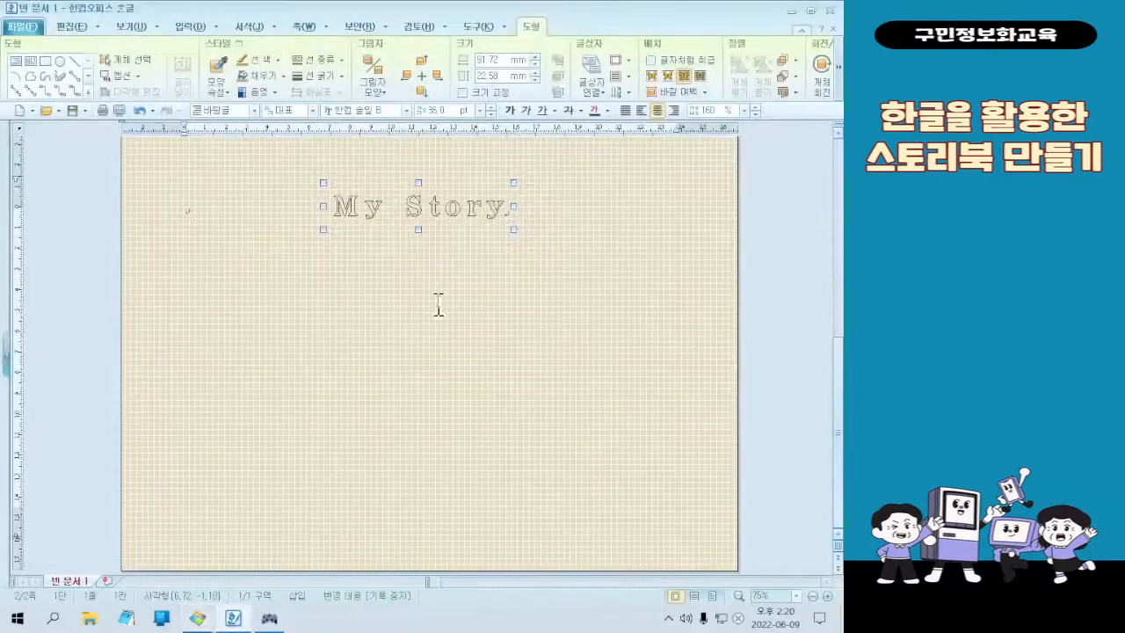
{"action": "double_click", "coordinate": [437, 237]}
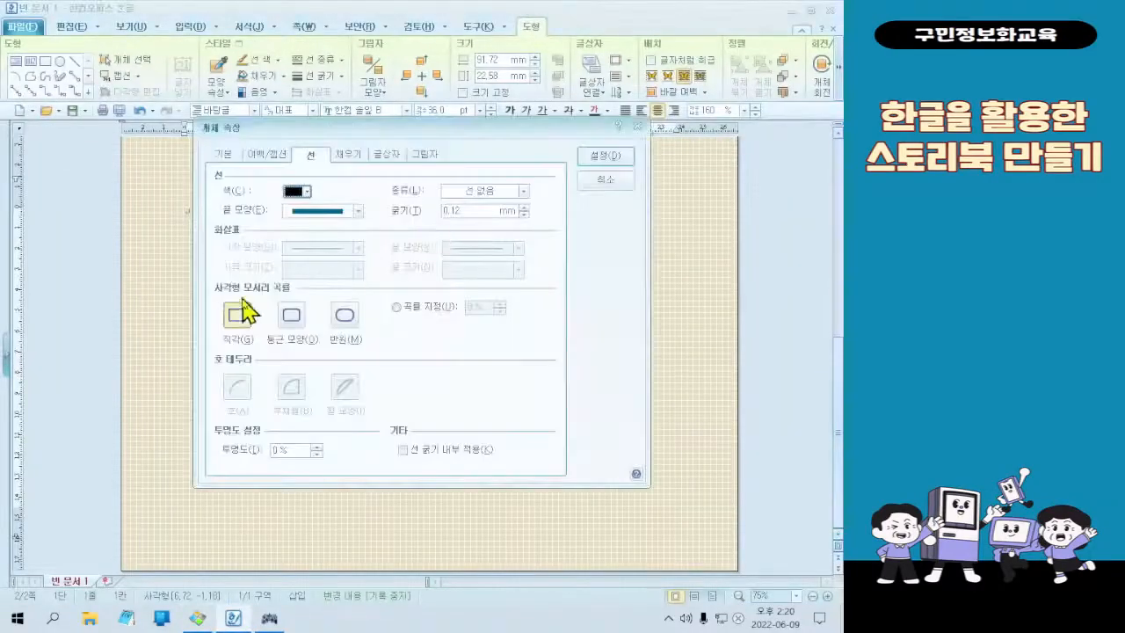
{"action": "left_click", "coordinate": [219, 155]}
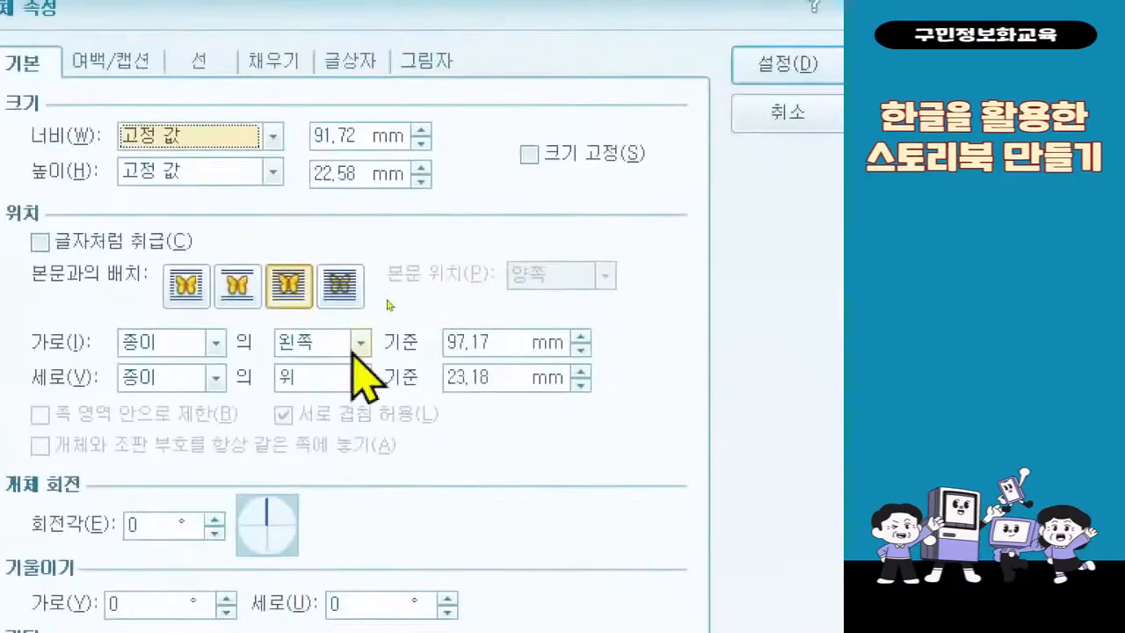
{"action": "left_click", "coordinate": [359, 342]}
{"action": "left_click", "coordinate": [296, 389]}
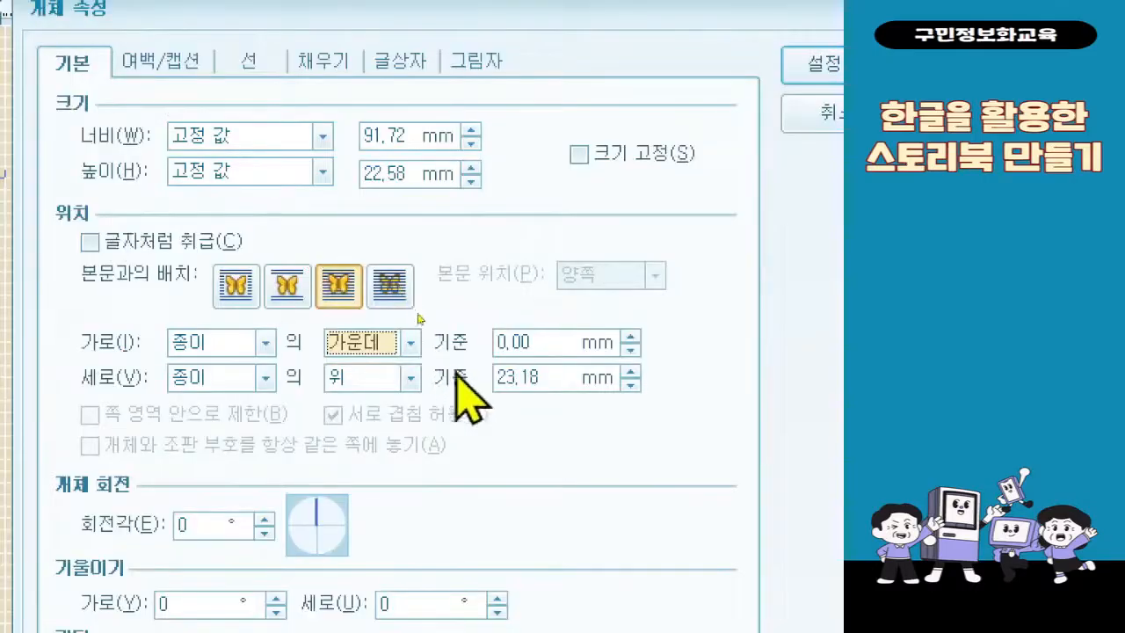
{"action": "left_click", "coordinate": [542, 382]}
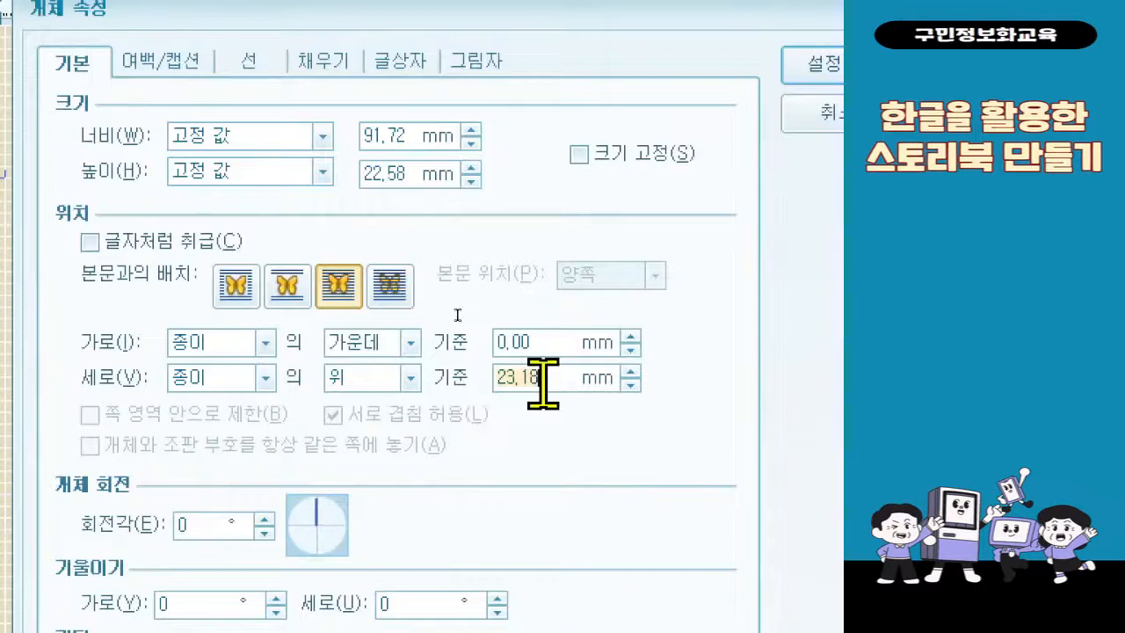
{"action": "type", "text": "23"}
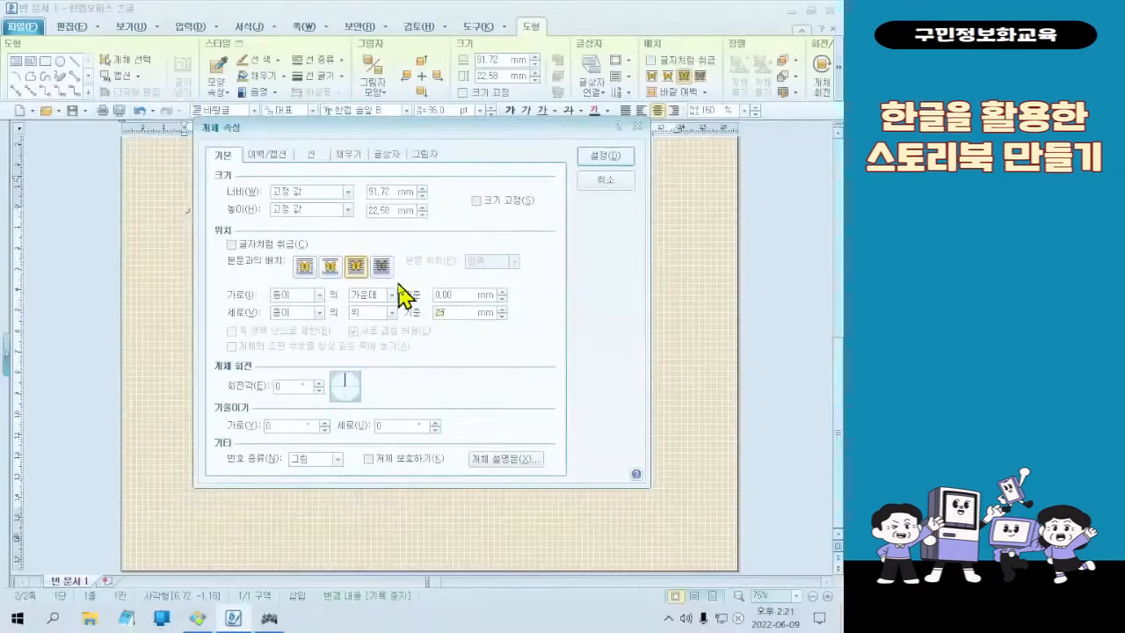
{"action": "left_click", "coordinate": [625, 163]}
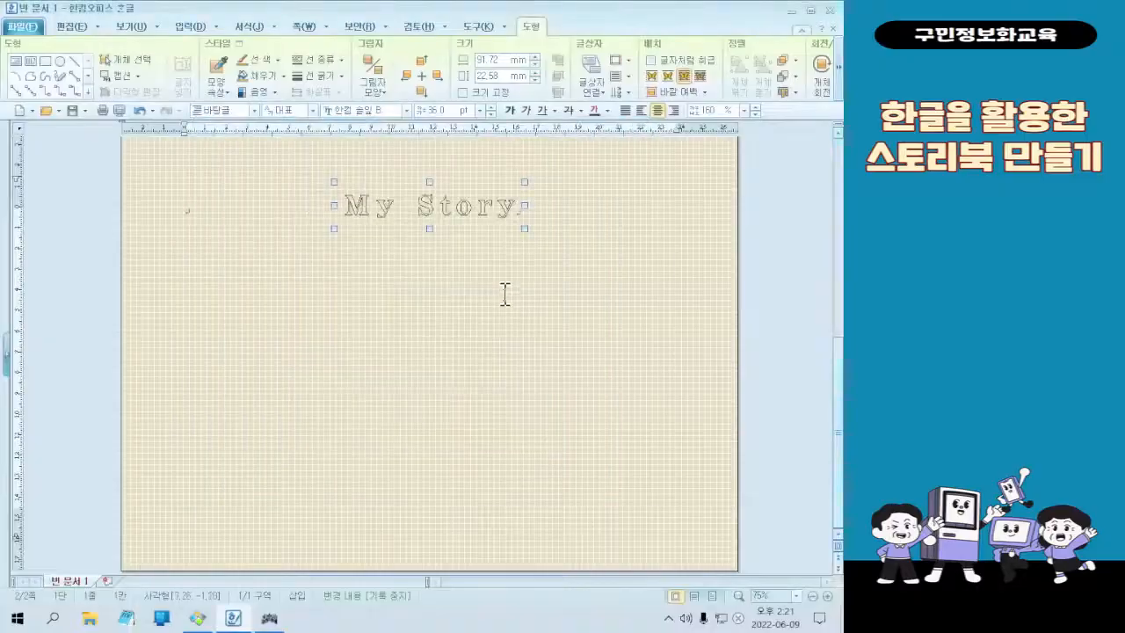
Step: Compare the title's placement with the finished sample page in the image viewer and examine the picture beneath the title
{"action": "scroll", "coordinate": [502, 294], "scroll_direction": "up", "scroll_amount": 1}
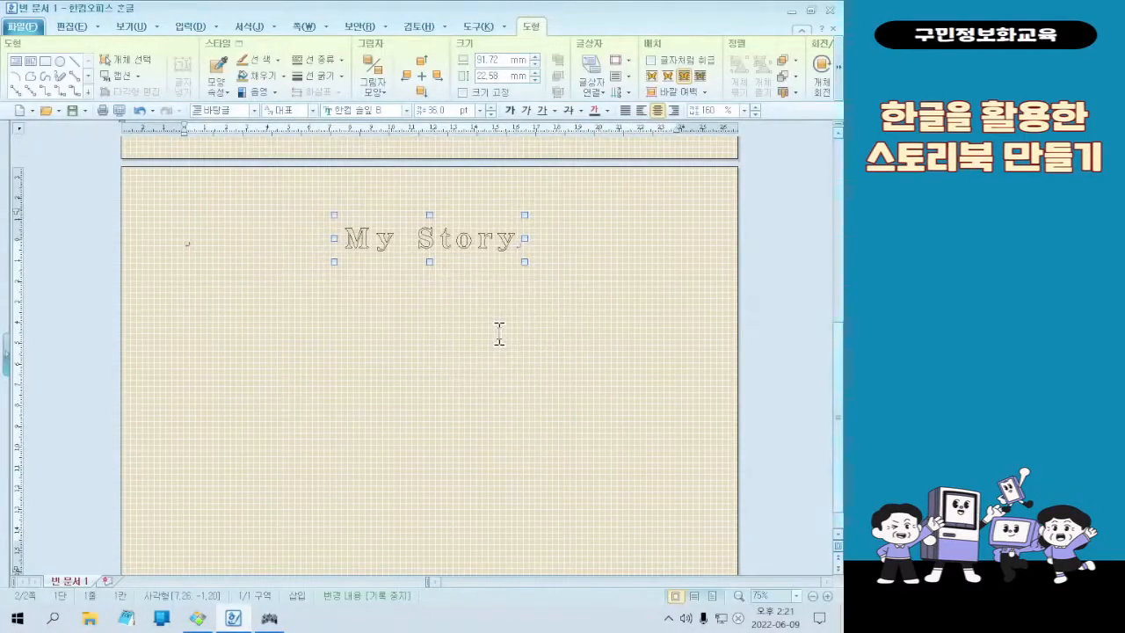
{"action": "left_click", "coordinate": [498, 334]}
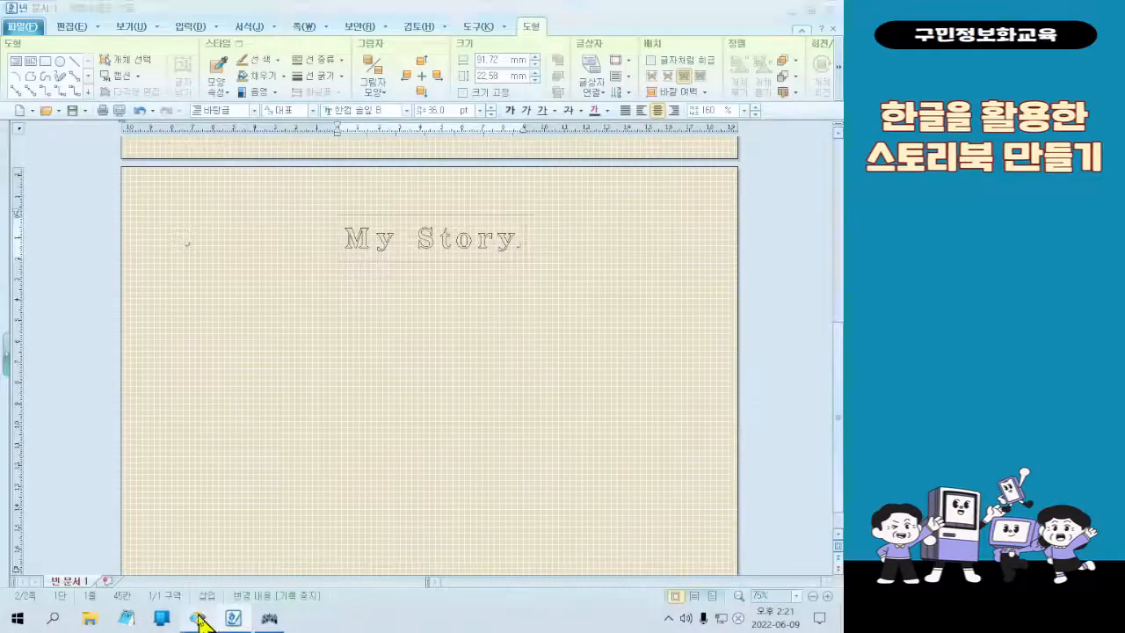
{"action": "left_click", "coordinate": [198, 618]}
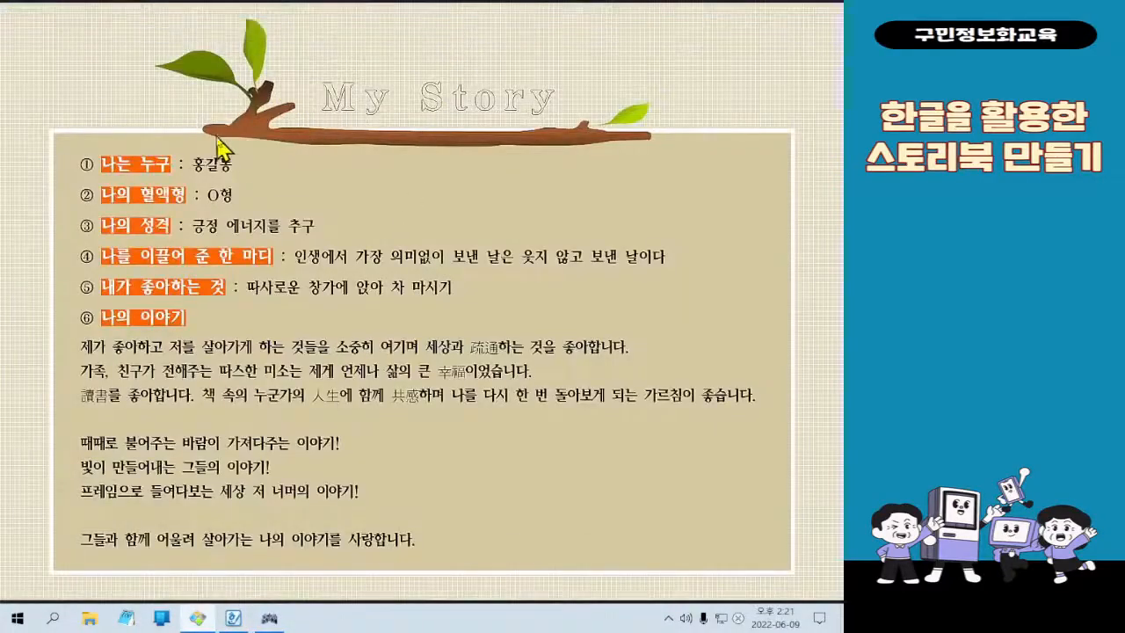
{"action": "key", "text": "ctrl"}
{"action": "key", "text": "ctrl"}
{"action": "mouse_move", "coordinate": [838, 4]}
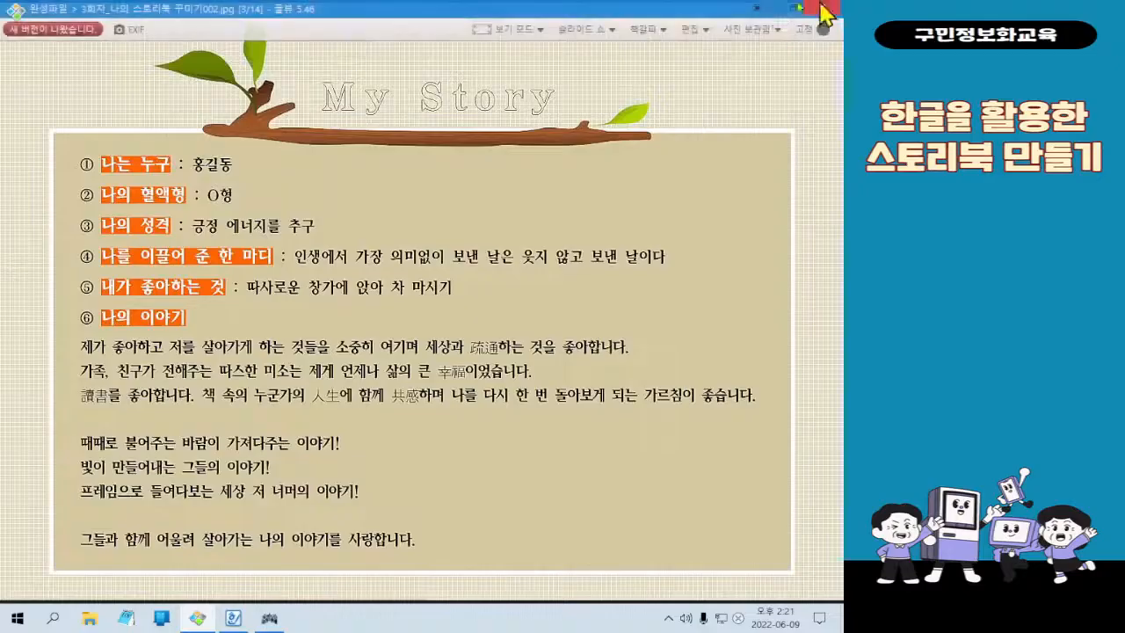
{"action": "left_click", "coordinate": [757, 8]}
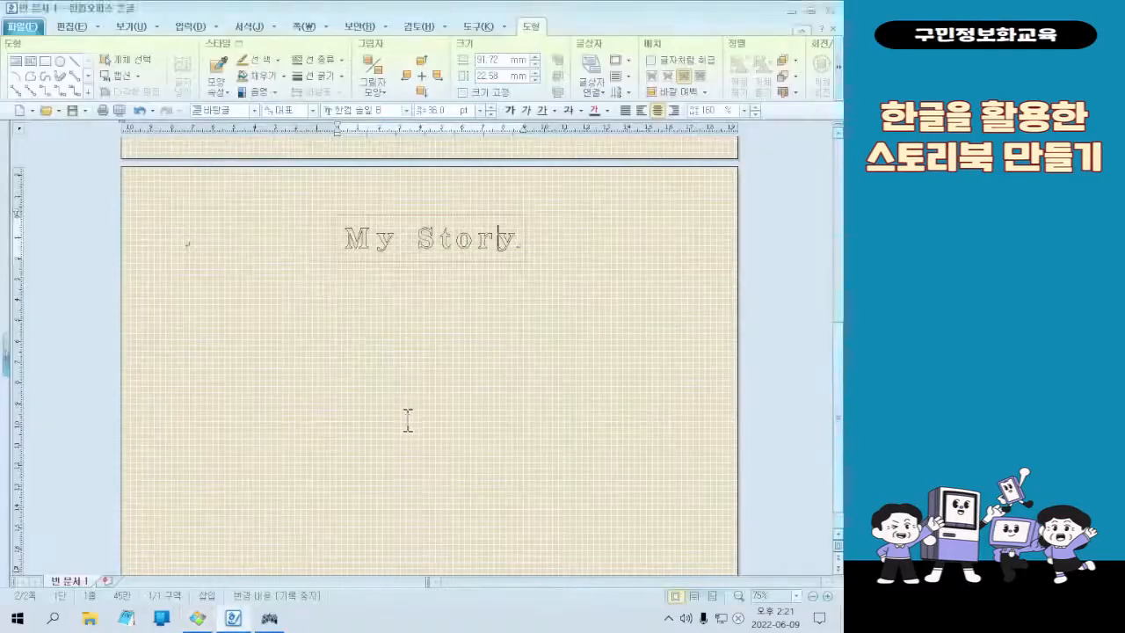
Step: Insert the branch picture 그림2 from the 3회차 folder below the title, about 107 mm wide and 53 mm high
{"action": "left_click", "coordinate": [195, 250]}
{"action": "key", "text": "ctrl"}
{"action": "key", "text": "ctrl"}
{"action": "key", "text": "ctrl"}
{"action": "key", "text": "ctrl"}
{"action": "key", "text": "ctrl"}
{"action": "key", "text": "ctrl"}
{"action": "key", "text": "ctrl"}
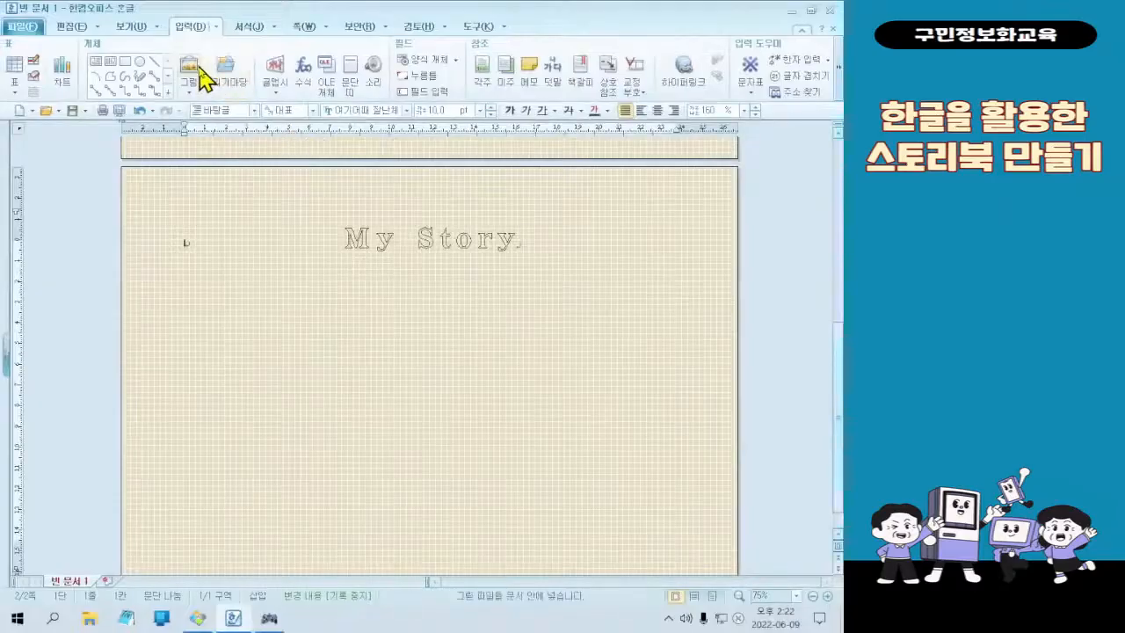
{"action": "left_click", "coordinate": [175, 130]}
{"action": "left_click", "coordinate": [383, 224]}
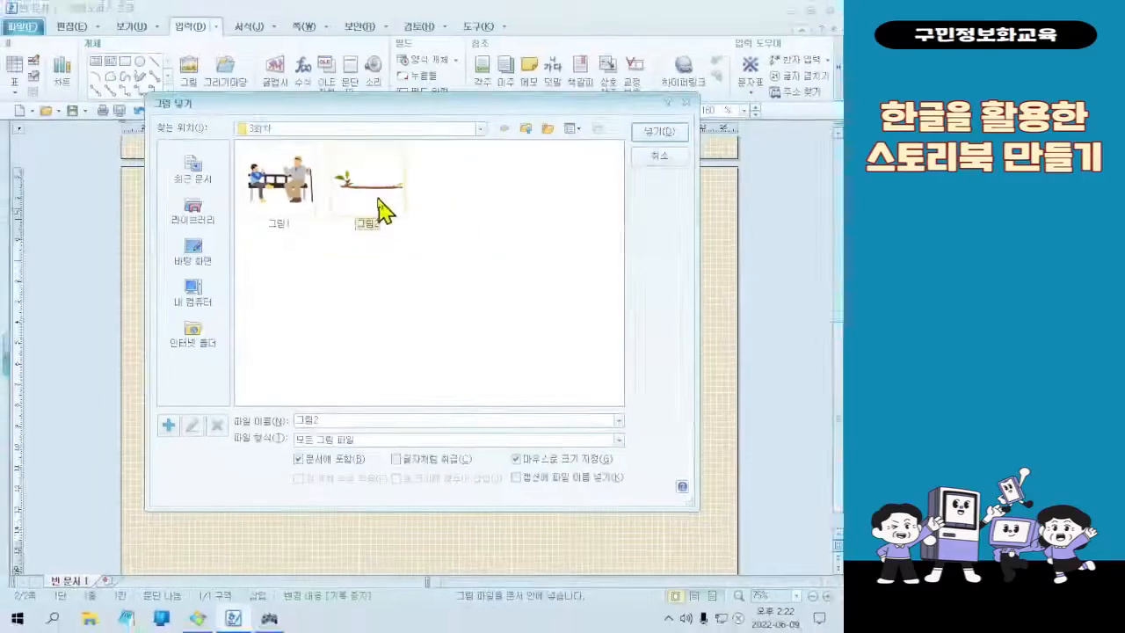
{"action": "double_click", "coordinate": [430, 220]}
{"action": "left_click_drag", "start_coordinate": [218, 256], "coordinate": [435, 367]}
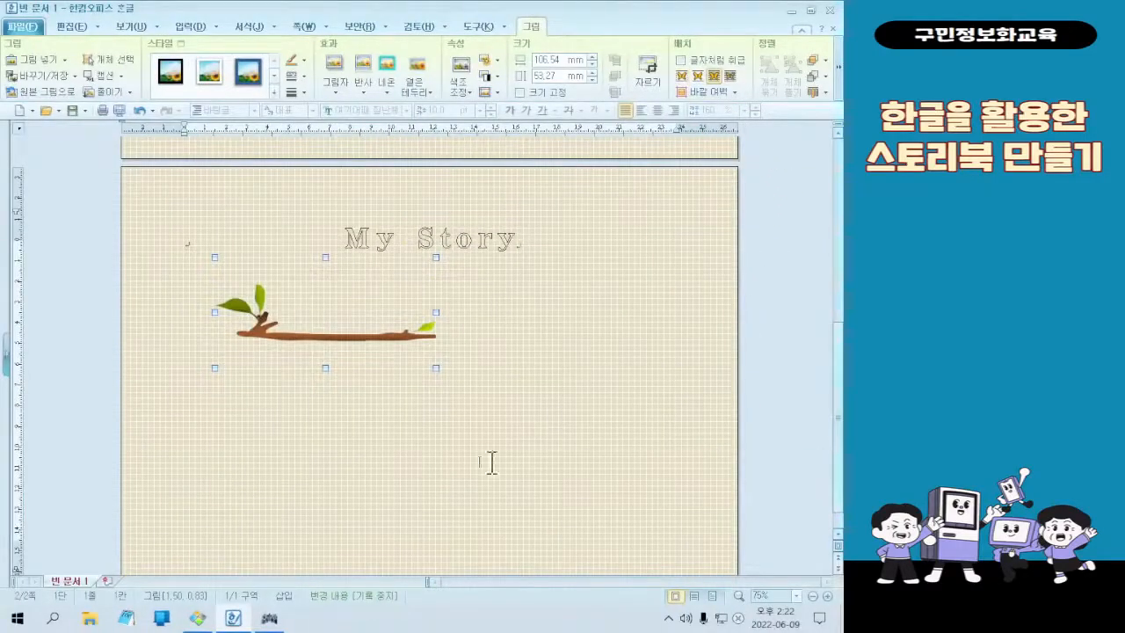
Step: Move the branch picture directly beneath the "My Story" title and enlarge it to about 141 mm wide and 64 mm high
{"action": "left_click_drag", "start_coordinate": [351, 348], "coordinate": [413, 272]}
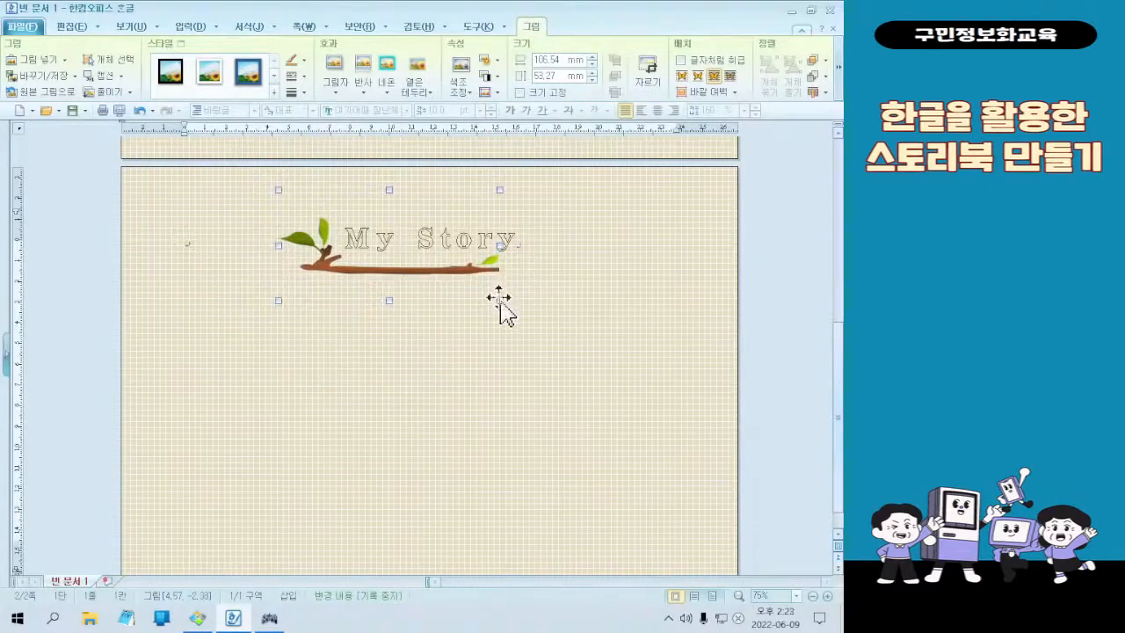
{"action": "left_click_drag", "start_coordinate": [500, 300], "coordinate": [535, 293]}
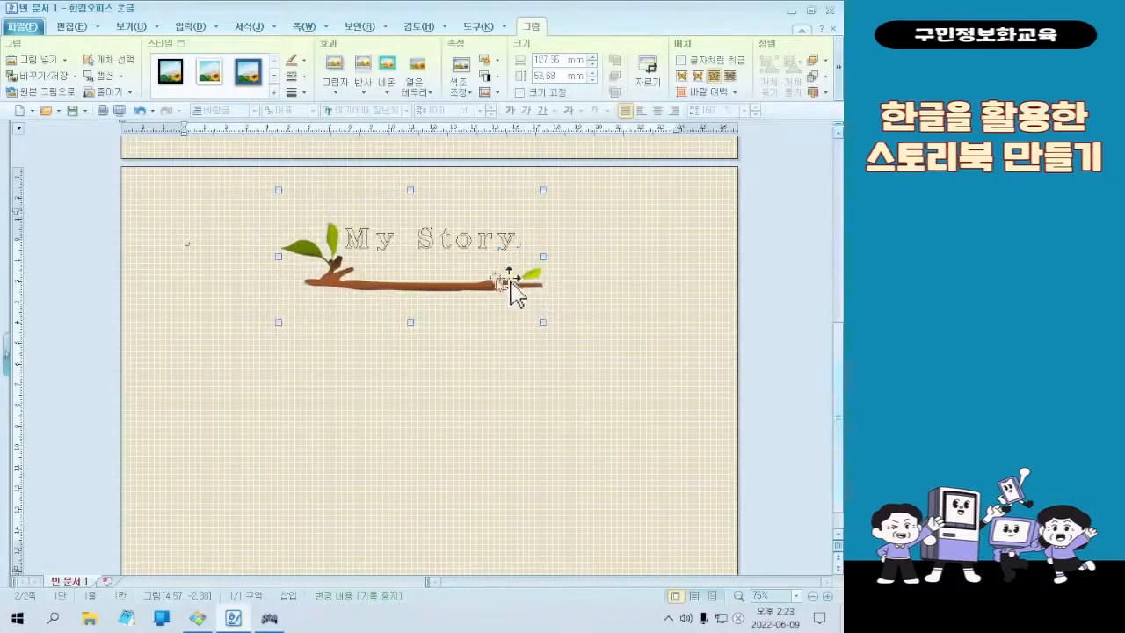
{"action": "left_click_drag", "start_coordinate": [455, 284], "coordinate": [452, 276]}
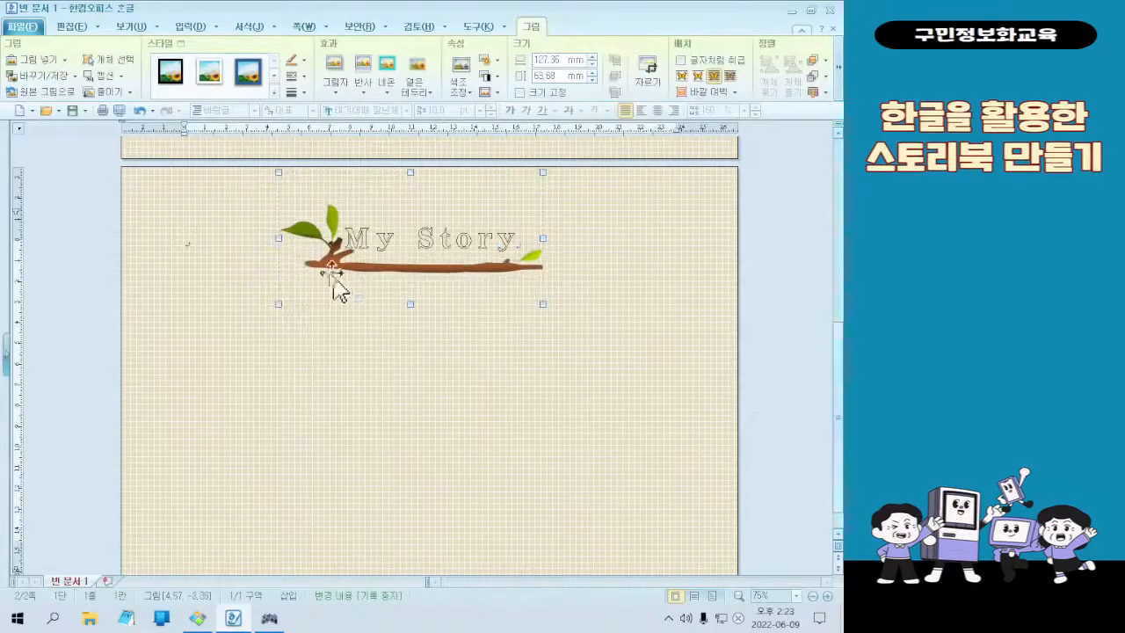
{"action": "left_click_drag", "start_coordinate": [278, 237], "coordinate": [267, 237]}
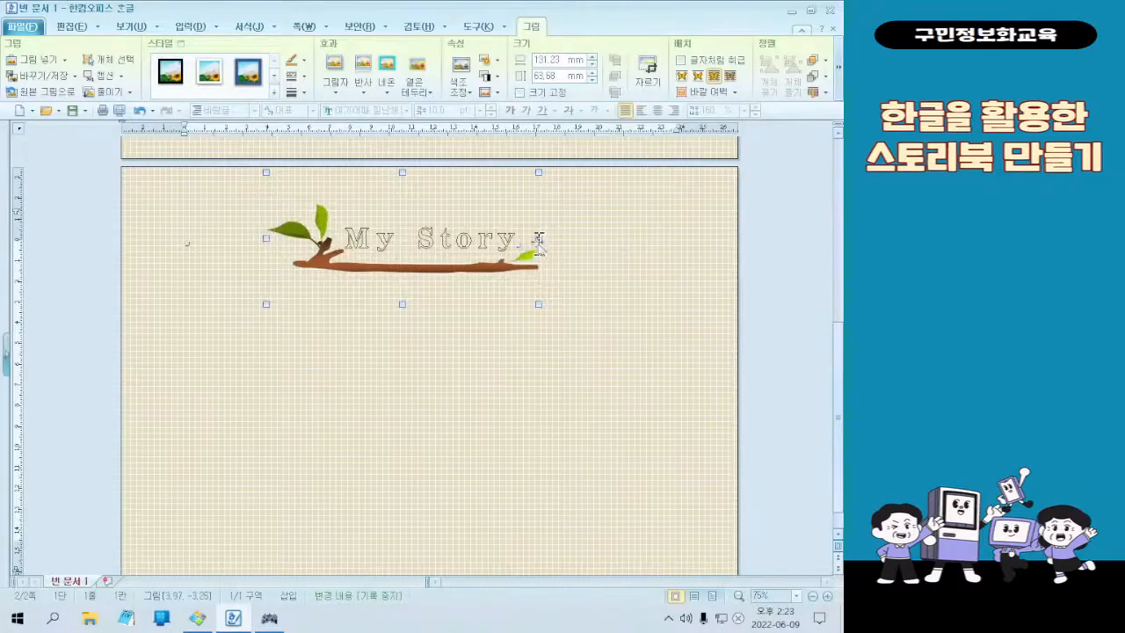
{"action": "left_click_drag", "start_coordinate": [559, 237], "coordinate": [571, 237]}
{"action": "left_click_drag", "start_coordinate": [462, 283], "coordinate": [453, 269]}
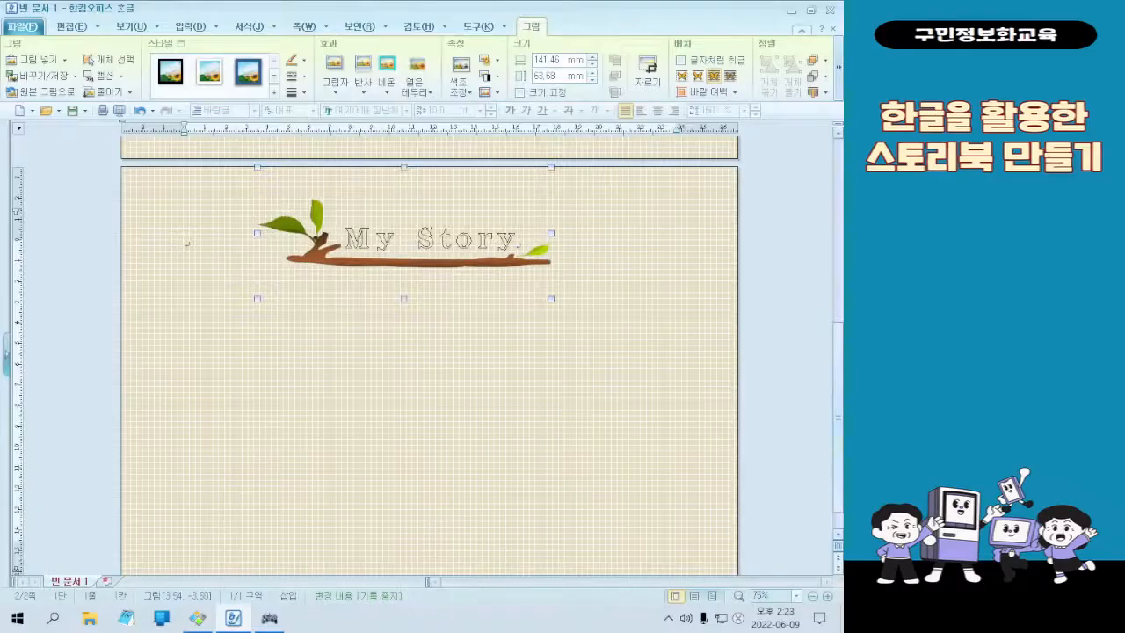
Step: Compare with the finished sample and stretch the branch picture on both sides to about 158 mm wide
{"action": "left_click", "coordinate": [269, 620]}
{"action": "left_click", "coordinate": [269, 620]}
{"action": "left_click", "coordinate": [197, 619]}
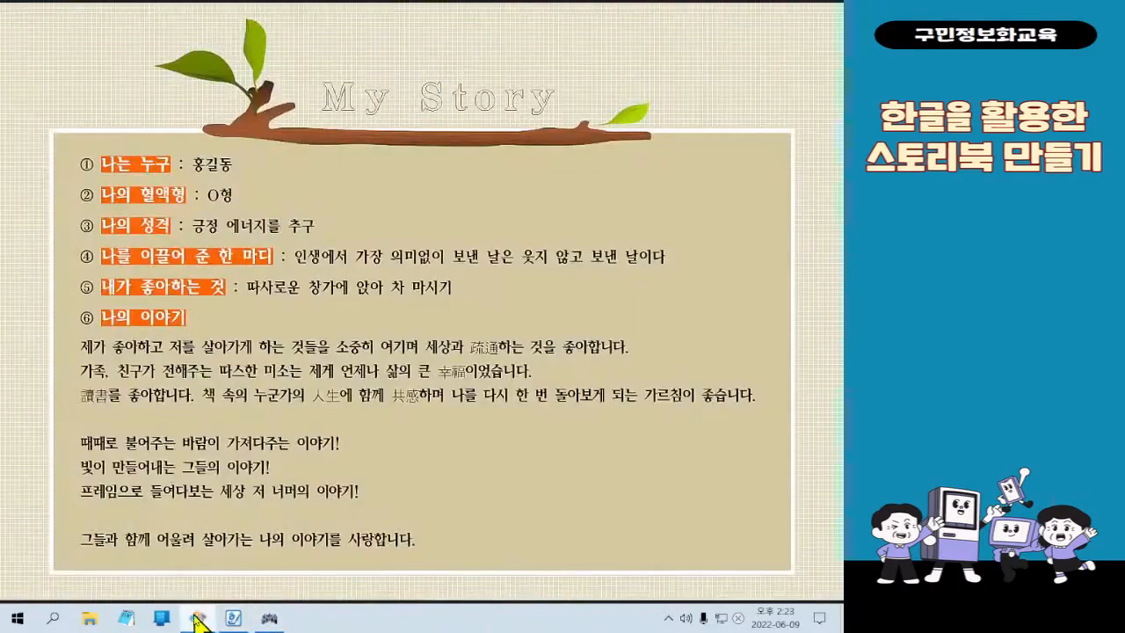
{"action": "left_click", "coordinate": [196, 618]}
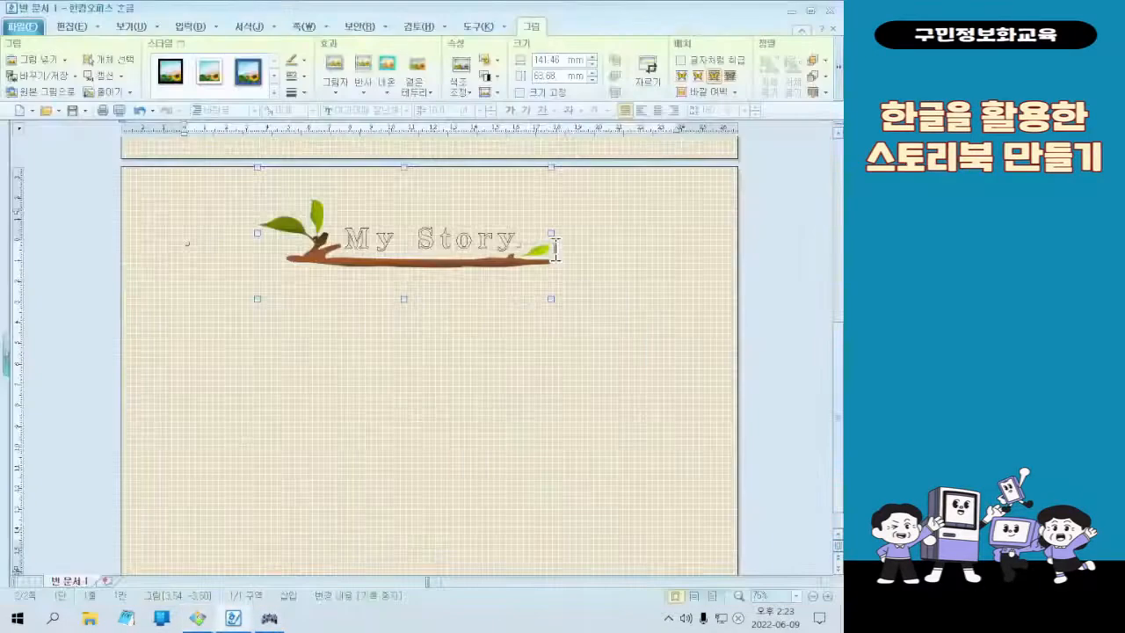
{"action": "left_click_drag", "start_coordinate": [565, 231], "coordinate": [572, 231]}
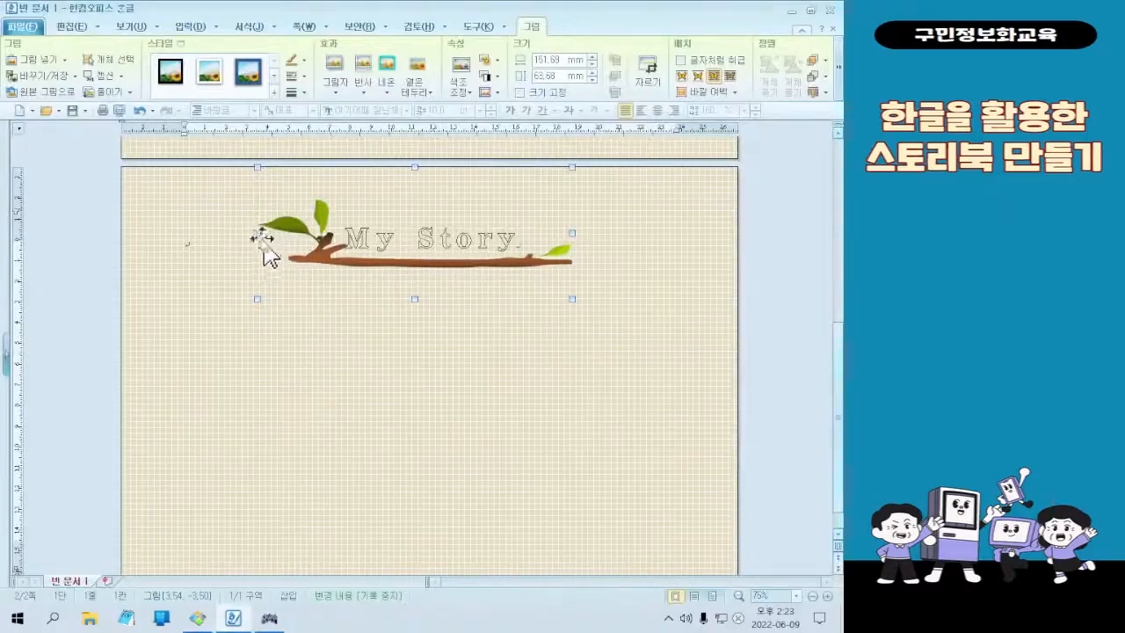
{"action": "left_click_drag", "start_coordinate": [252, 232], "coordinate": [244, 231]}
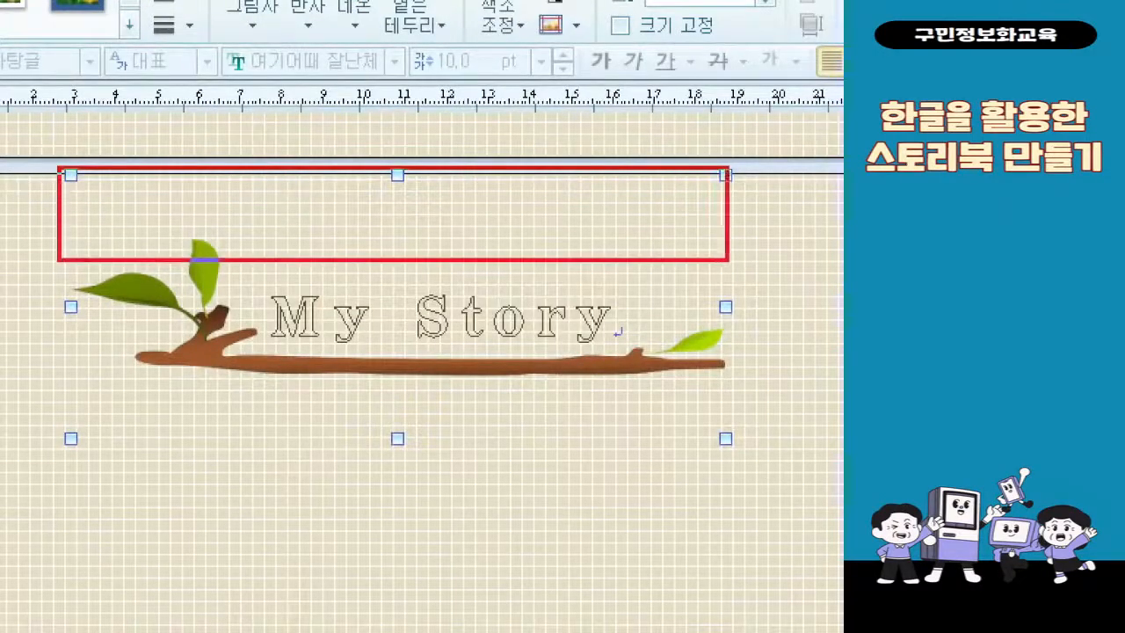
{"action": "left_click_drag", "start_coordinate": [737, 239], "coordinate": [735, 238]}
{"action": "left_click_drag", "start_coordinate": [173, 170], "coordinate": [137, 201]}
{"action": "left_click_drag", "start_coordinate": [263, 151], "coordinate": [231, 226]}
{"action": "left_click_drag", "start_coordinate": [333, 180], "coordinate": [318, 236]}
{"action": "left_click_drag", "start_coordinate": [448, 196], "coordinate": [426, 215]}
{"action": "left_click_drag", "start_coordinate": [537, 171], "coordinate": [501, 220]}
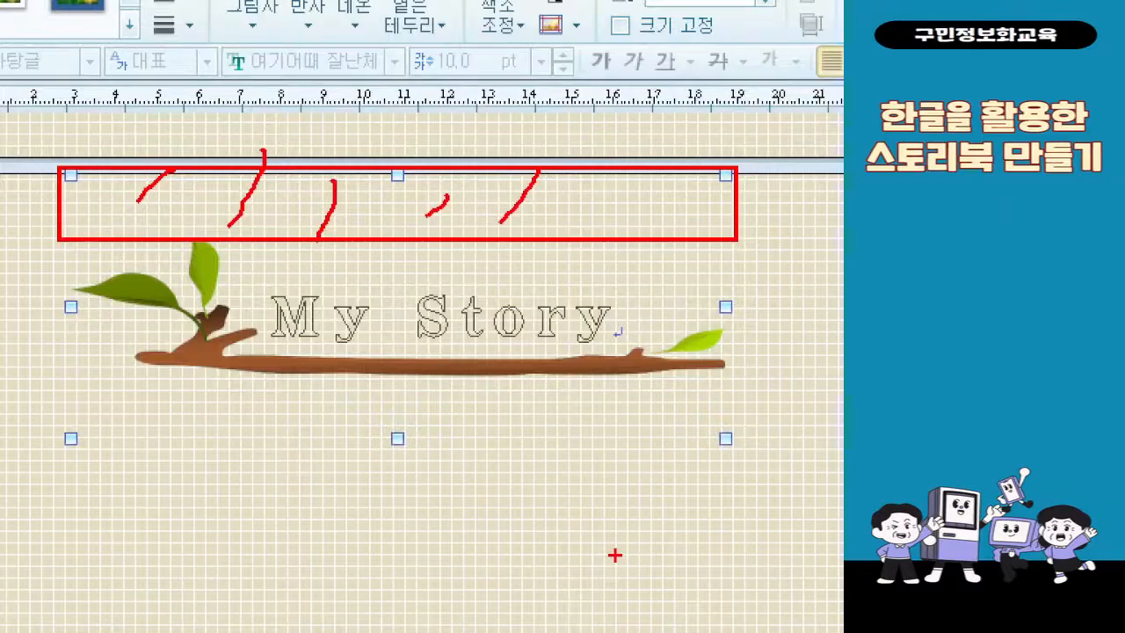
{"action": "key", "text": "Escape"}
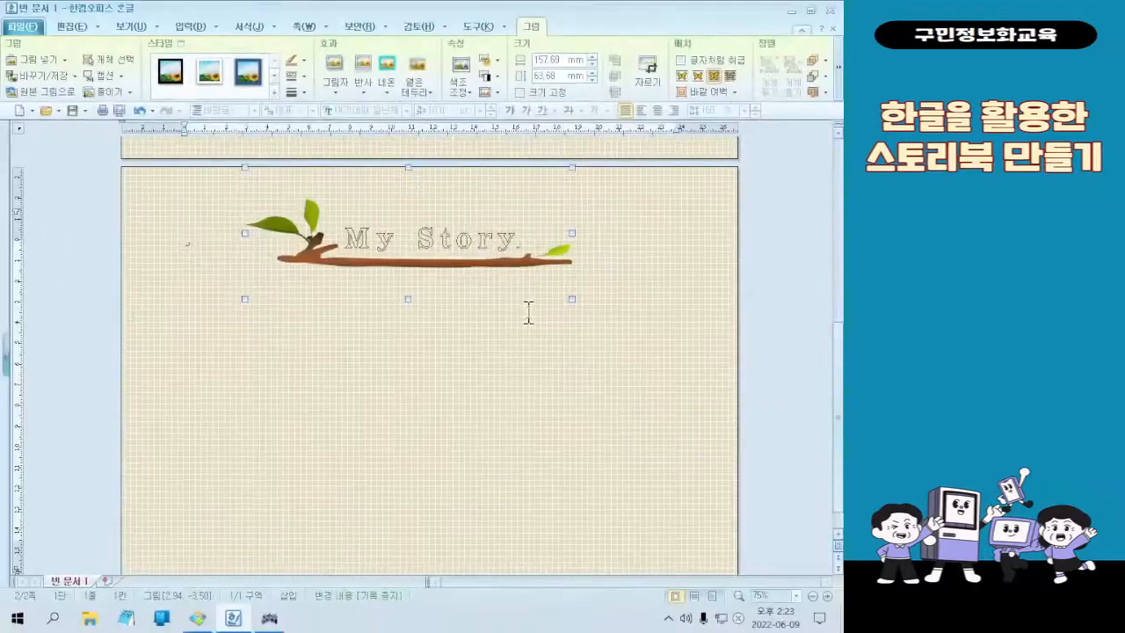
{"action": "key", "text": "ctrl+1"}
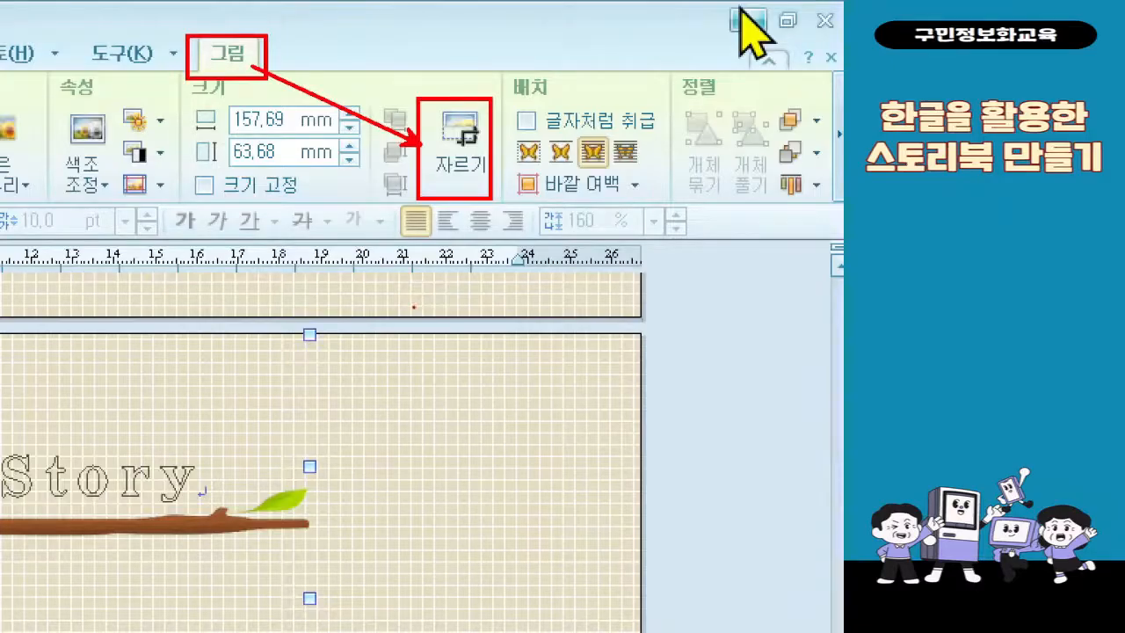
Step: Crop the empty areas above and below the branch, reducing the picture to about 37 mm high, and finish cropping
{"action": "left_click", "coordinate": [457, 167]}
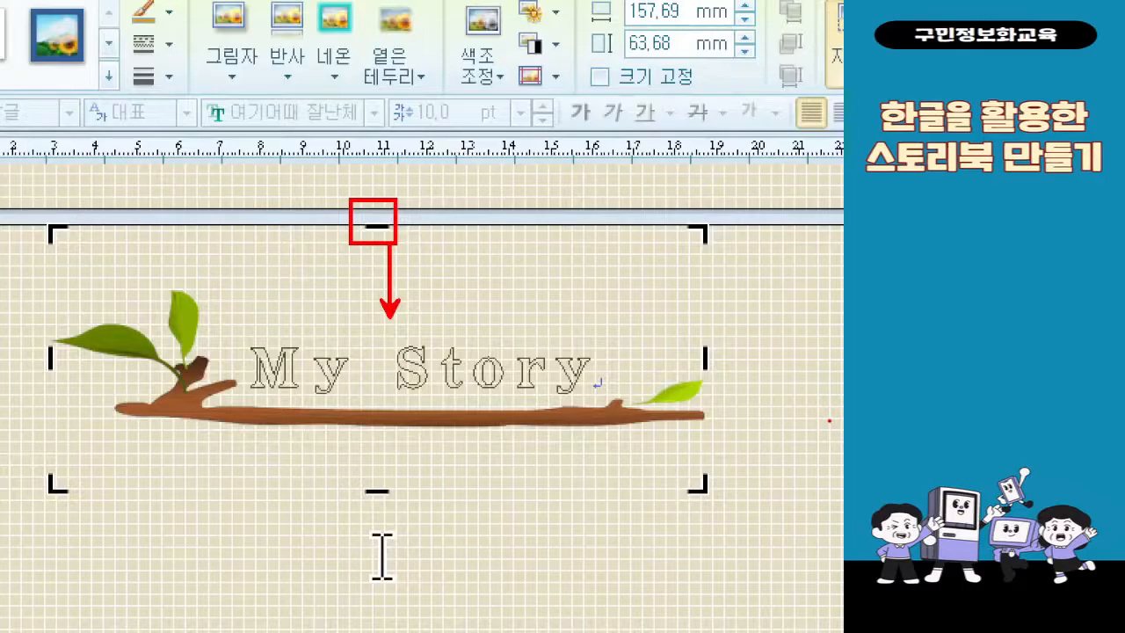
{"action": "left_click_drag", "start_coordinate": [373, 226], "coordinate": [372, 279]}
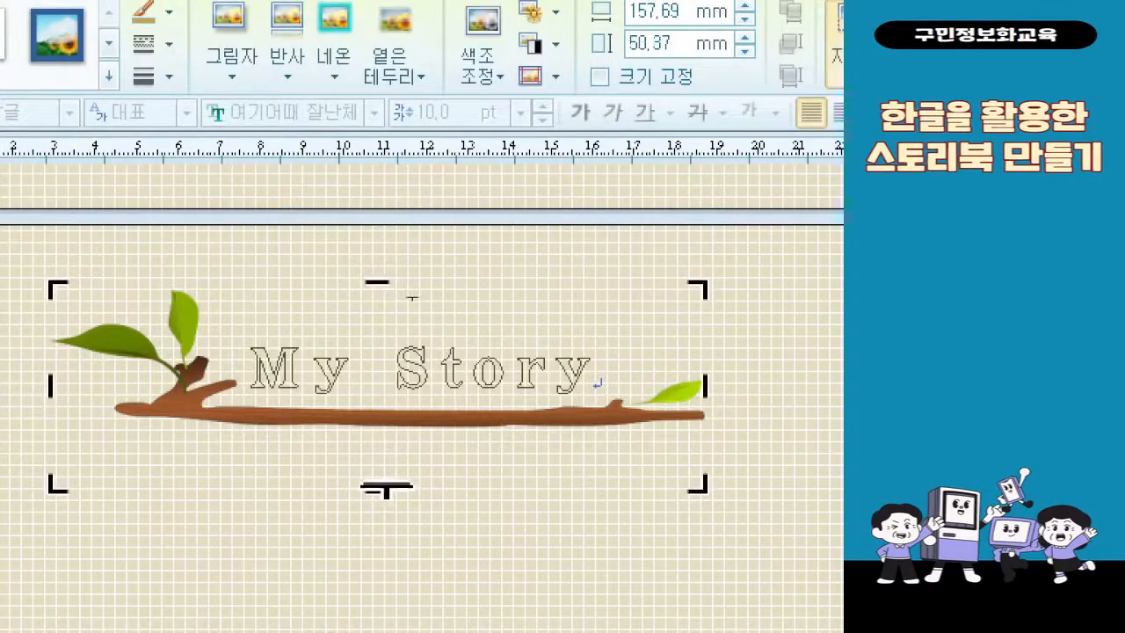
{"action": "left_click_drag", "start_coordinate": [386, 492], "coordinate": [389, 437]}
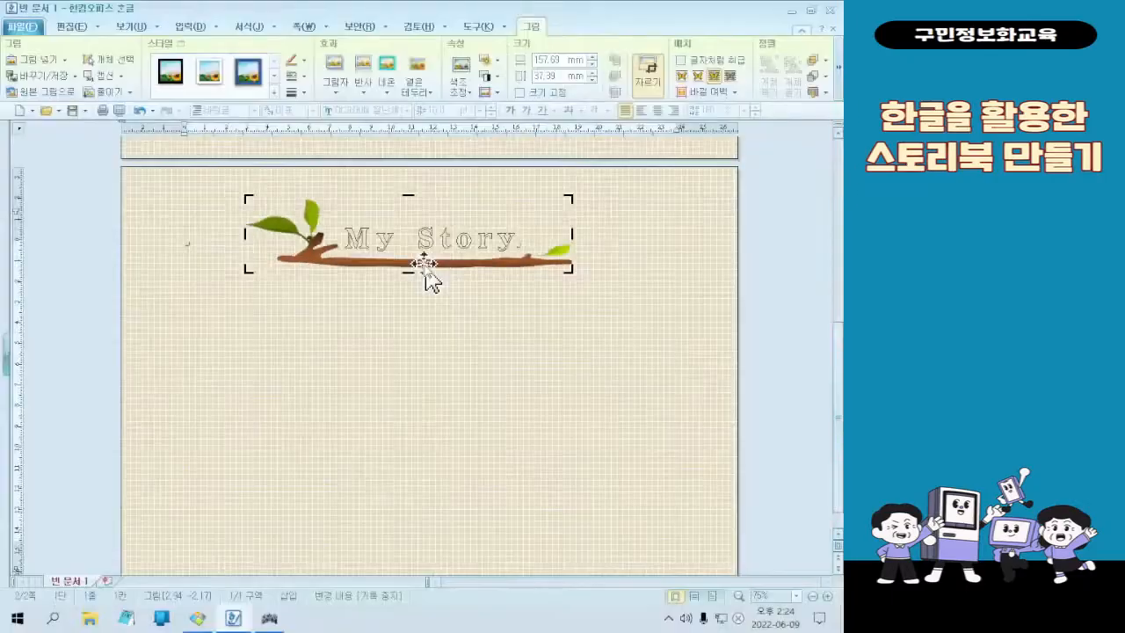
{"action": "left_click", "coordinate": [452, 553]}
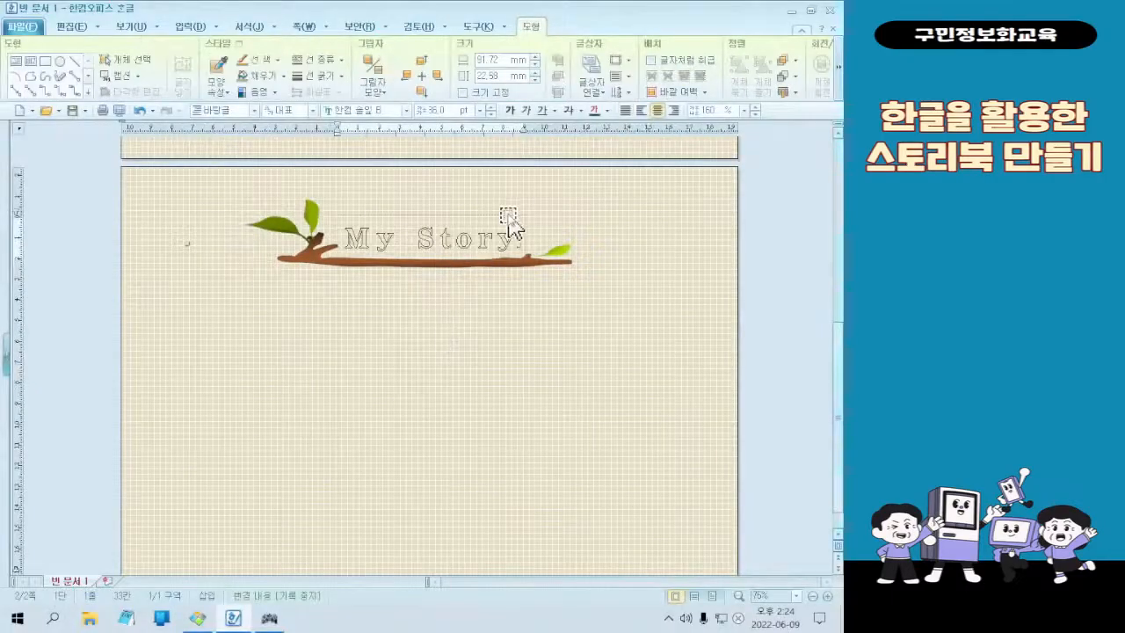
{"action": "left_click", "coordinate": [508, 226]}
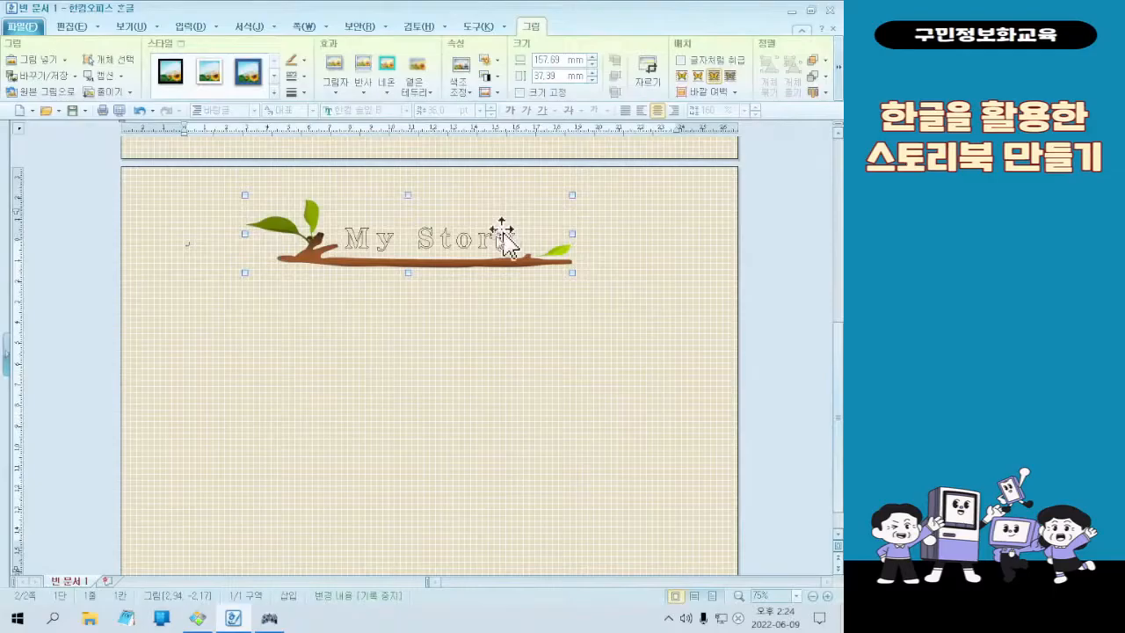
{"action": "left_click", "coordinate": [455, 239]}
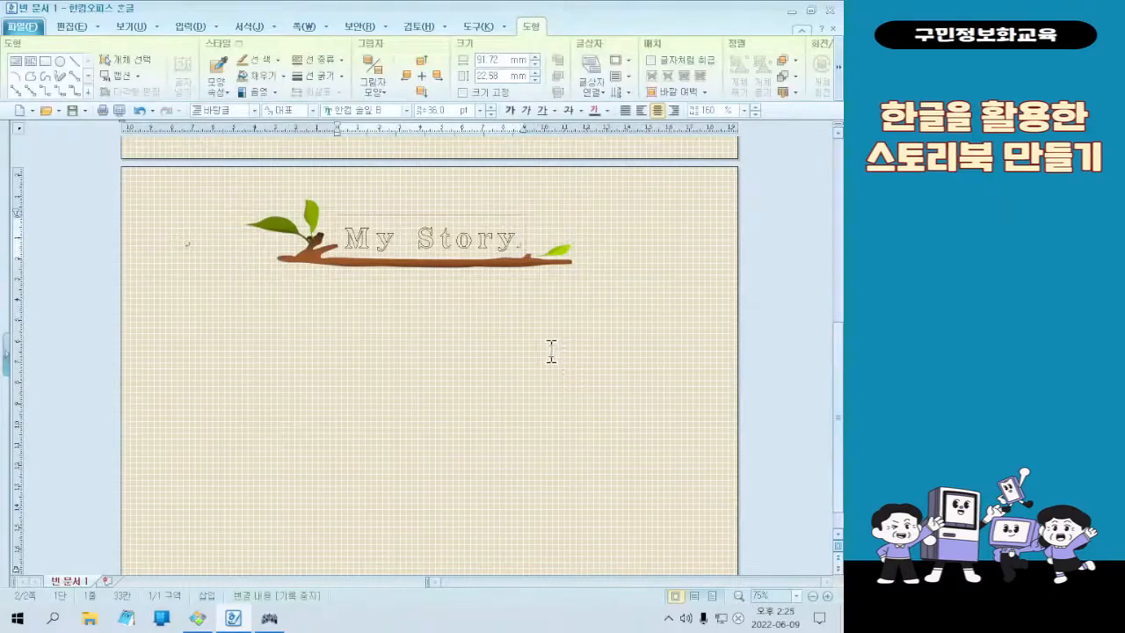
{"action": "scroll", "coordinate": [596, 289], "scroll_direction": "down", "scroll_amount": 1}
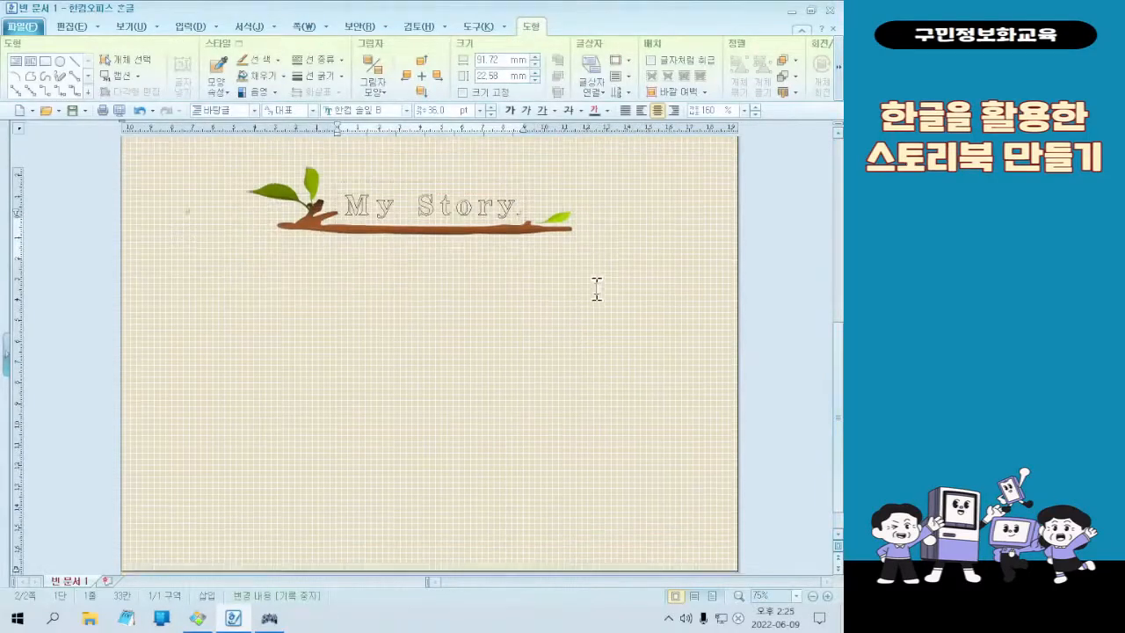
Step: Save the storybook document in the 문서 folder under the file name 03 나의 스토리
{"action": "scroll", "coordinate": [597, 289], "scroll_direction": "up", "scroll_amount": 2}
{"action": "scroll", "coordinate": [597, 289], "scroll_direction": "down", "scroll_amount": 2}
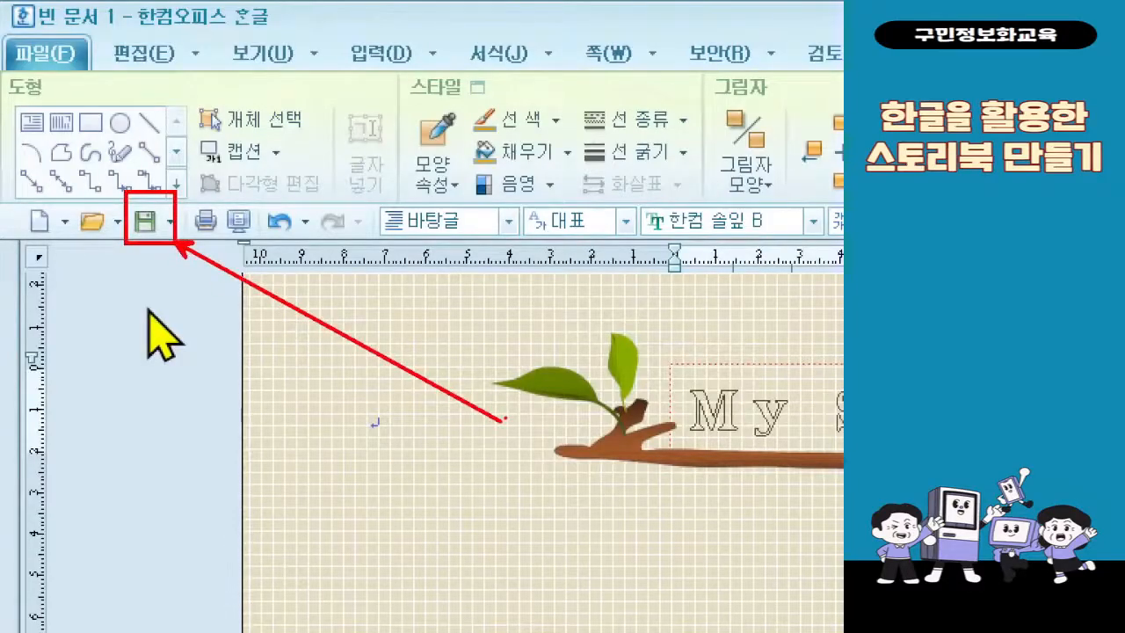
{"action": "left_click", "coordinate": [145, 221]}
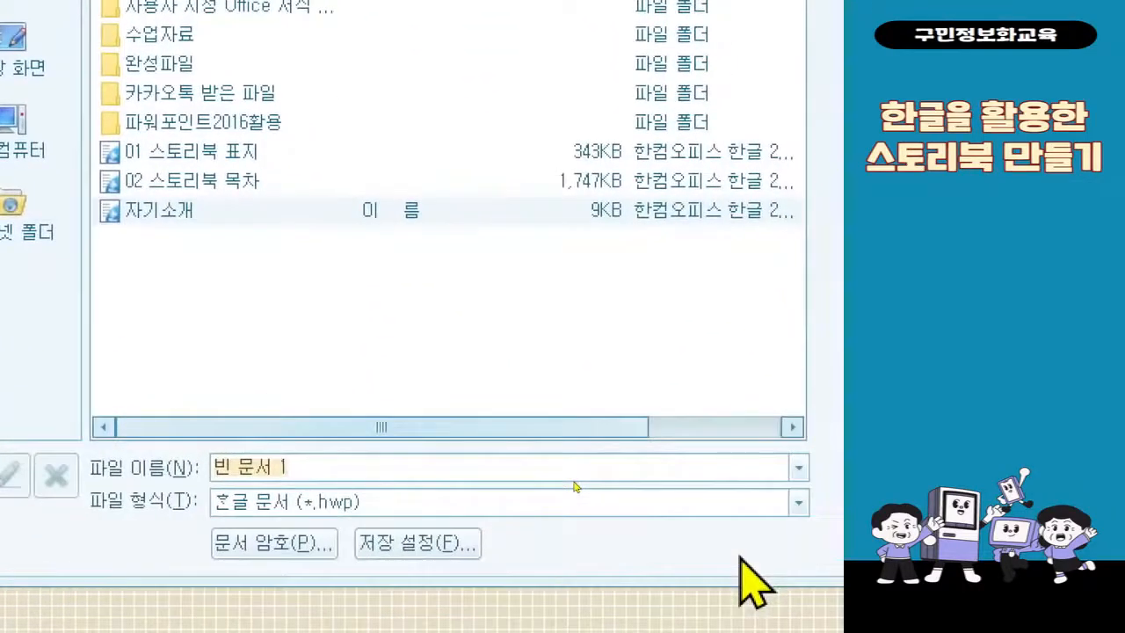
{"action": "type", "text": "03"}
{"action": "type", "text": " 나의 스토"}
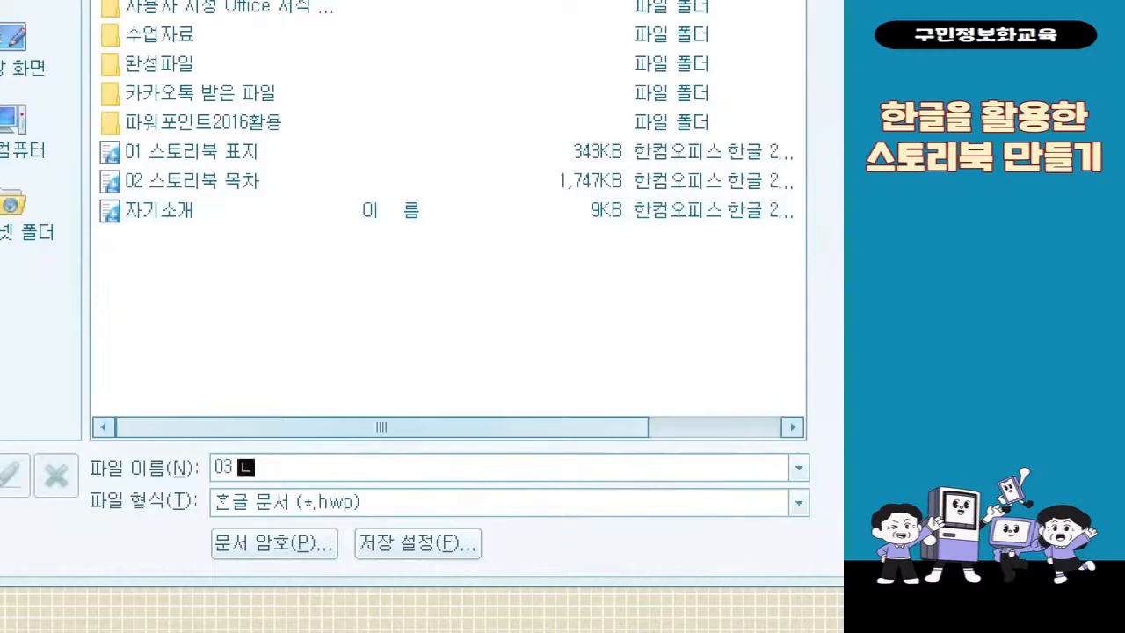
{"action": "type", "text": "리"}
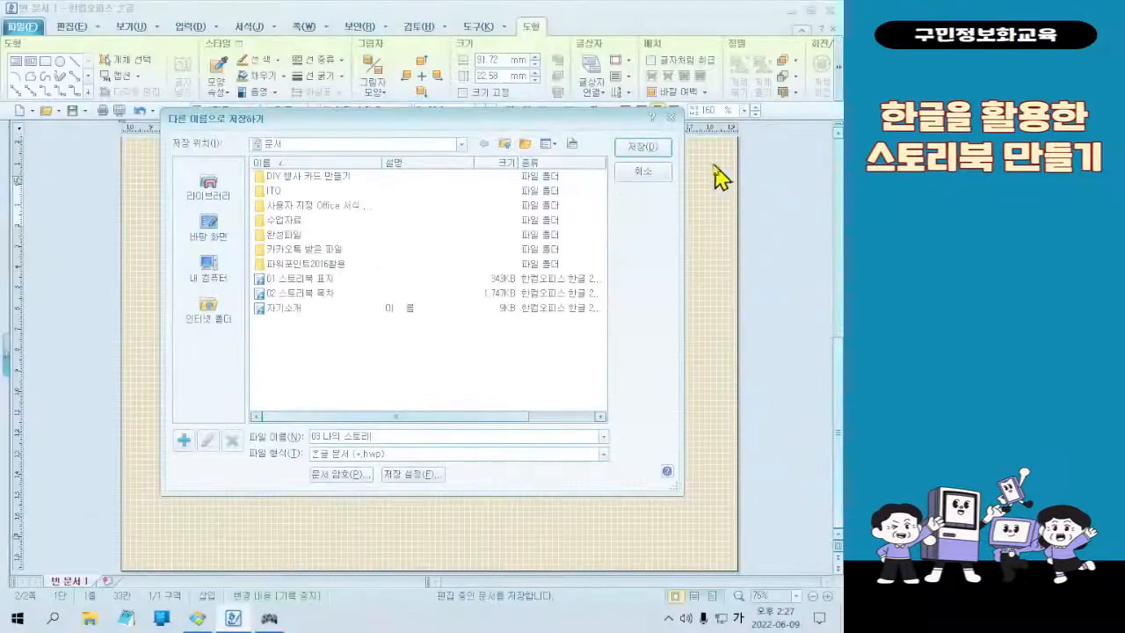
{"action": "left_click", "coordinate": [641, 147]}
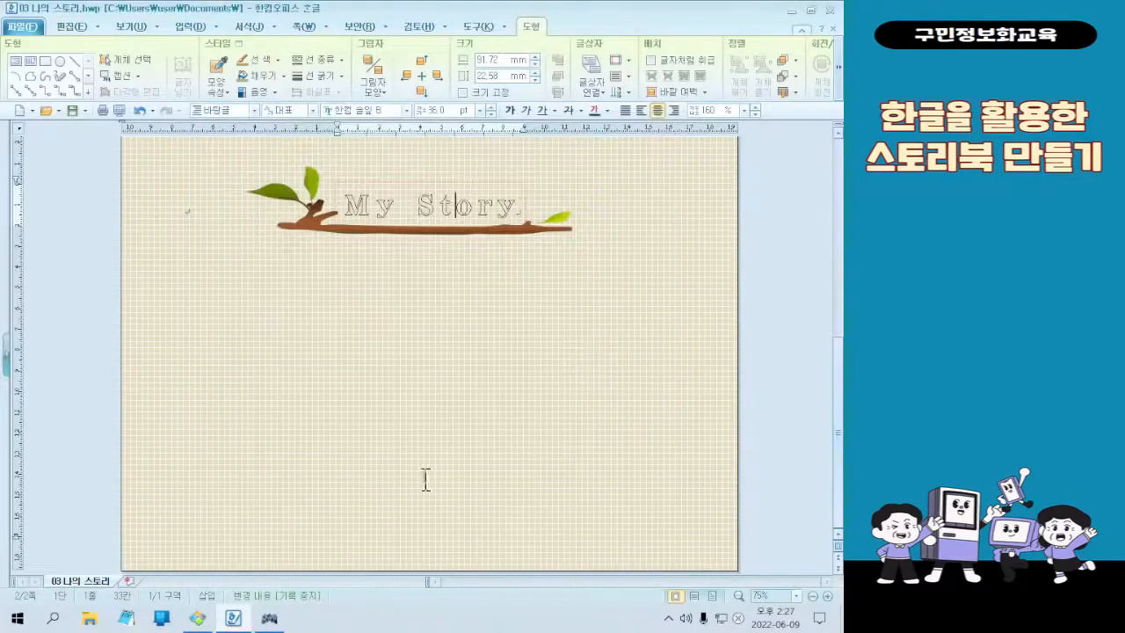
Step: Check the finished sample and draw a text box below the branch, about 225 mm wide and 150 mm high
{"action": "left_click", "coordinate": [195, 616]}
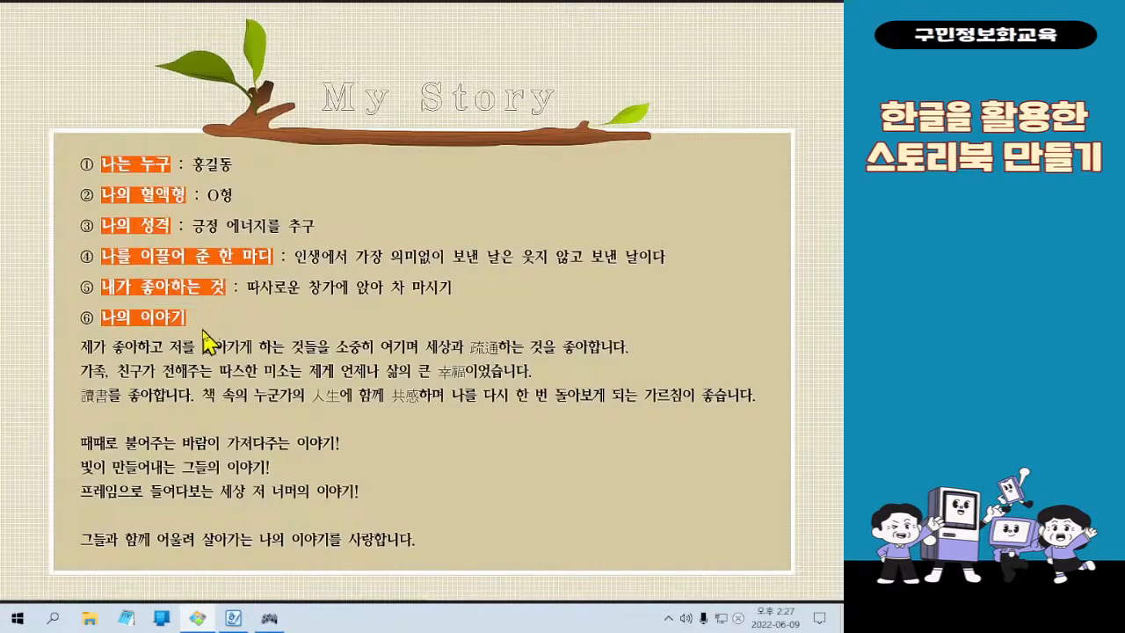
{"action": "key", "text": "Escape"}
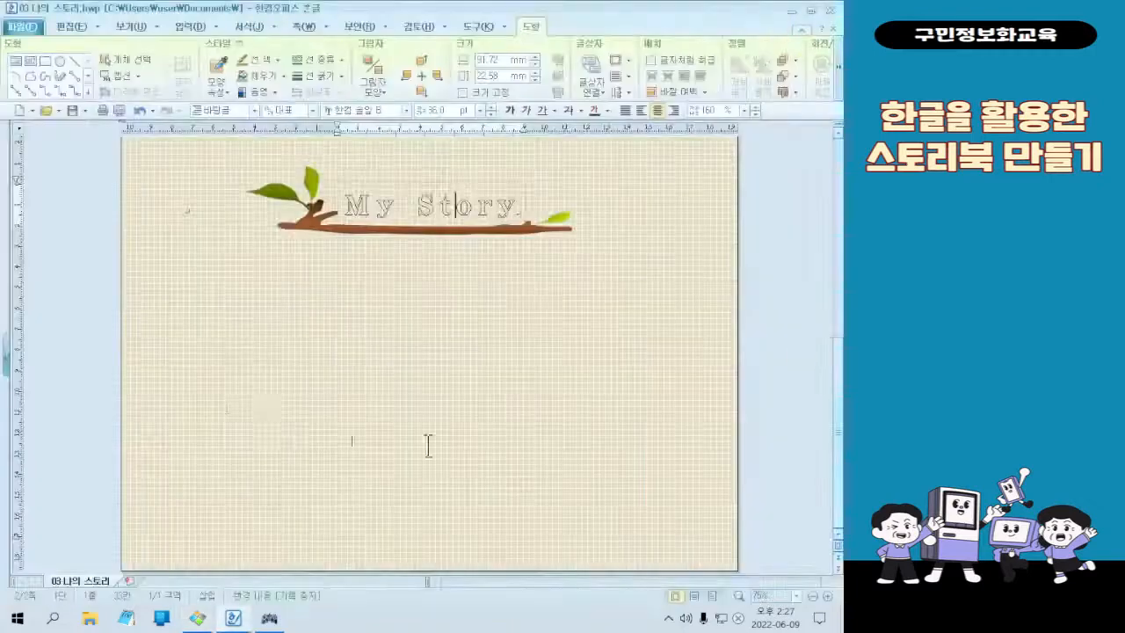
{"action": "left_click", "coordinate": [245, 244]}
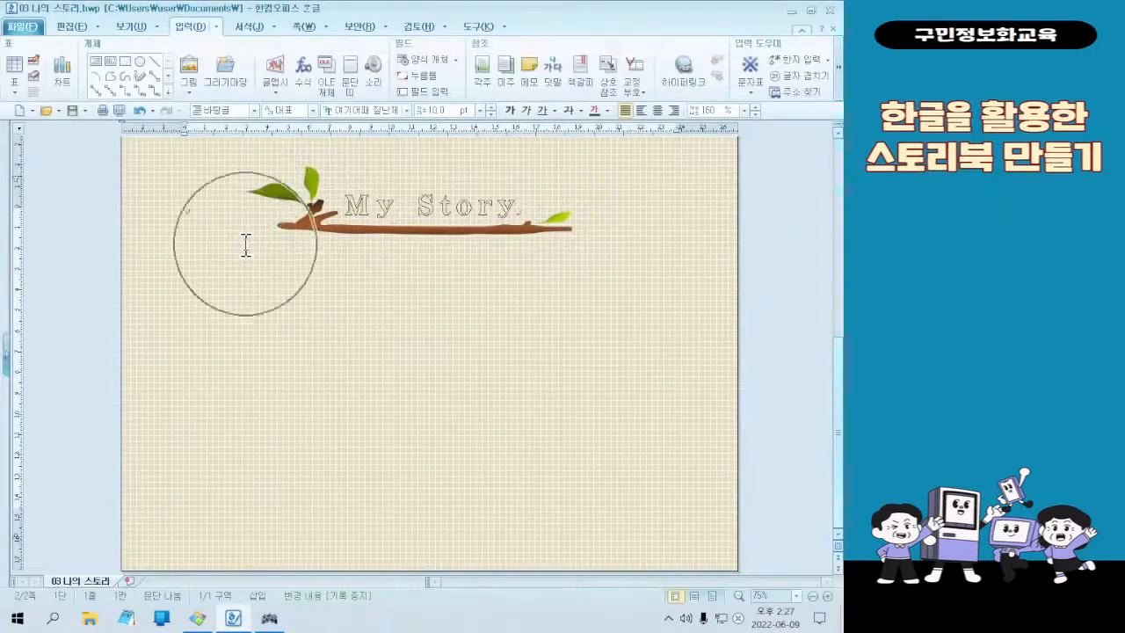
{"action": "left_click", "coordinate": [245, 245]}
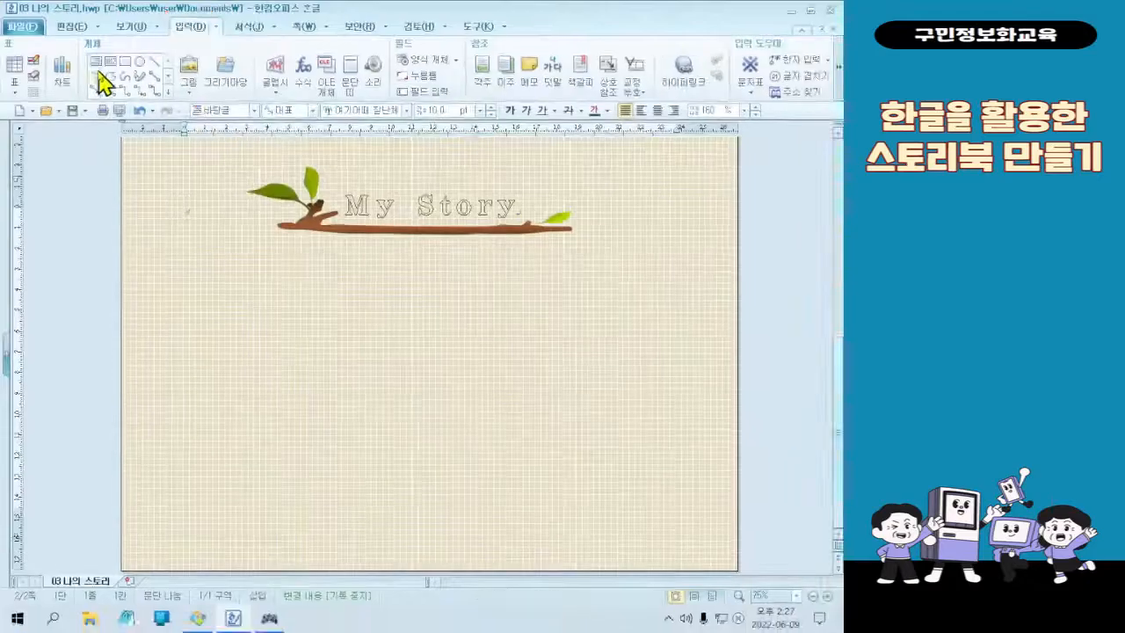
{"action": "left_click", "coordinate": [95, 65]}
{"action": "left_click_drag", "start_coordinate": [202, 233], "coordinate": [668, 545]}
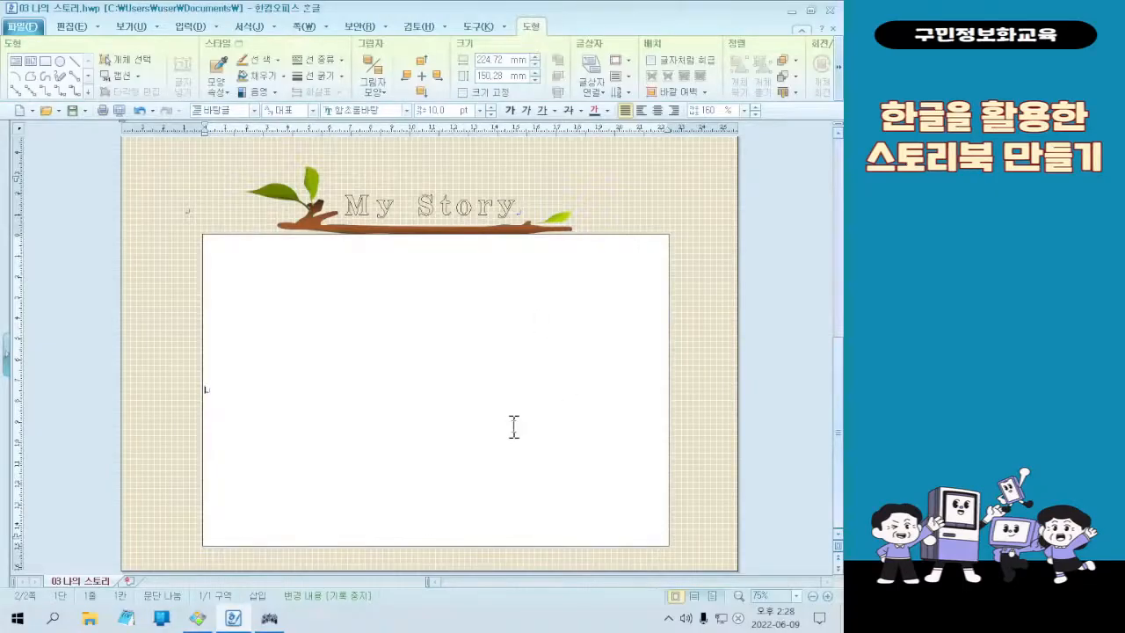
{"action": "left_click_drag", "start_coordinate": [652, 528], "coordinate": [211, 252]}
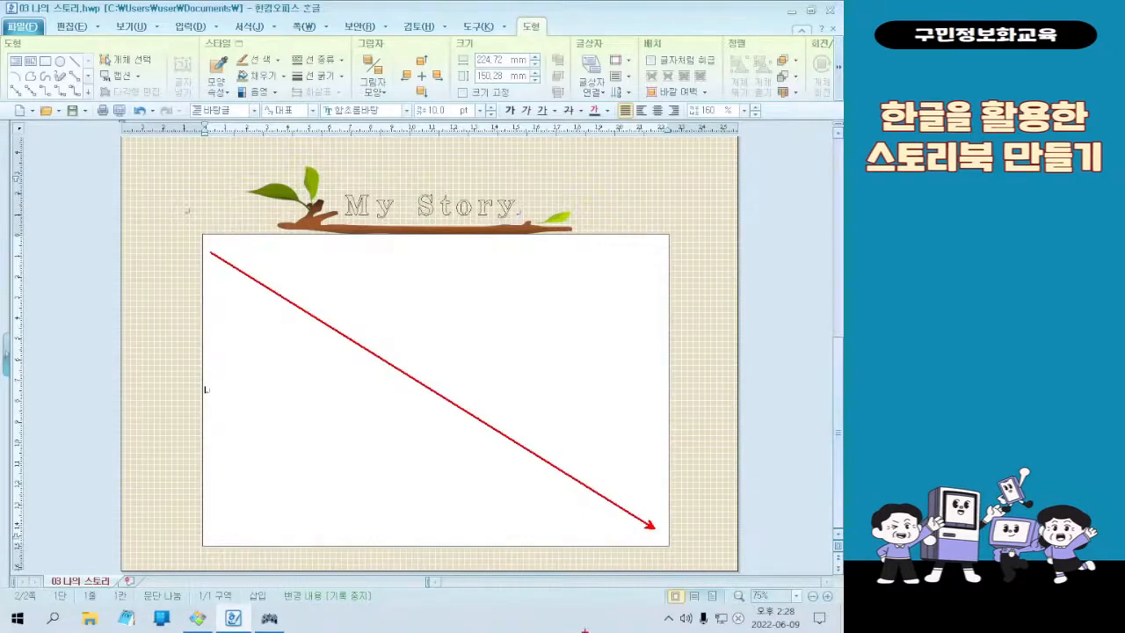
{"action": "key", "text": "ctrl+z"}
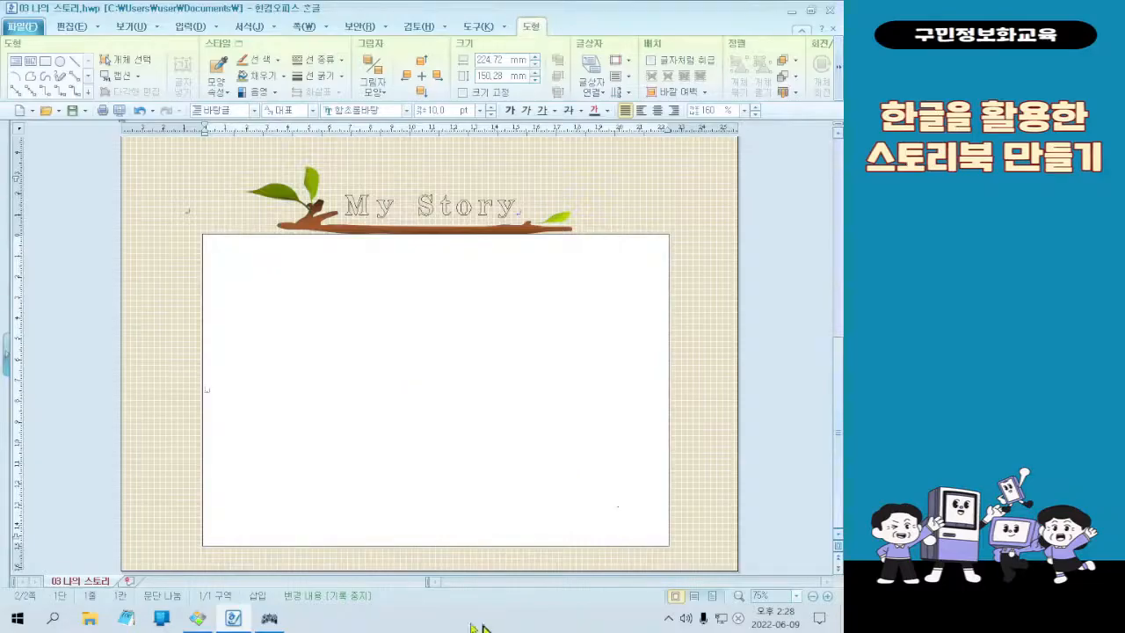
Step: Open the Windows Documents folder (문서) in File Explorer
{"action": "left_click", "coordinate": [330, 391]}
{"action": "left_click", "coordinate": [16, 620]}
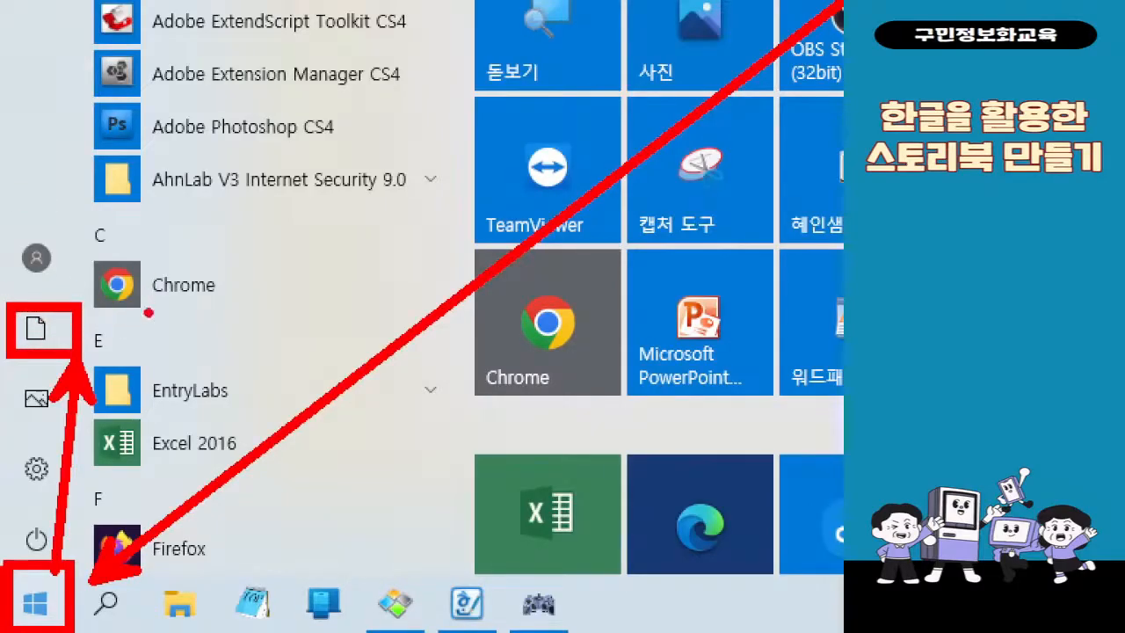
{"action": "key", "text": "Escape"}
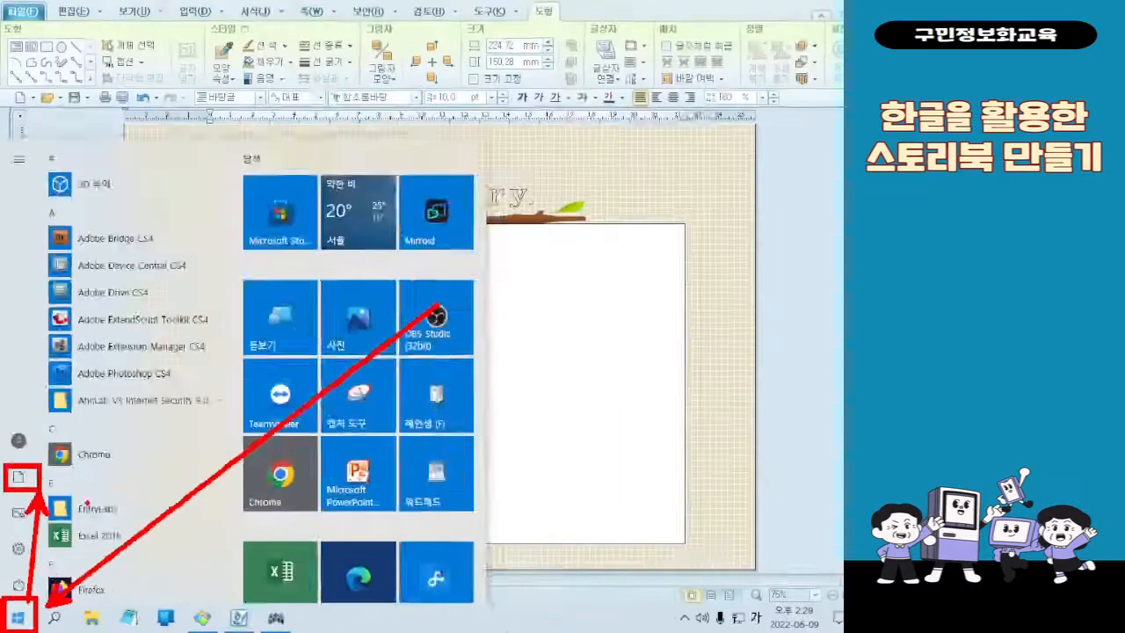
{"action": "left_click", "coordinate": [28, 621]}
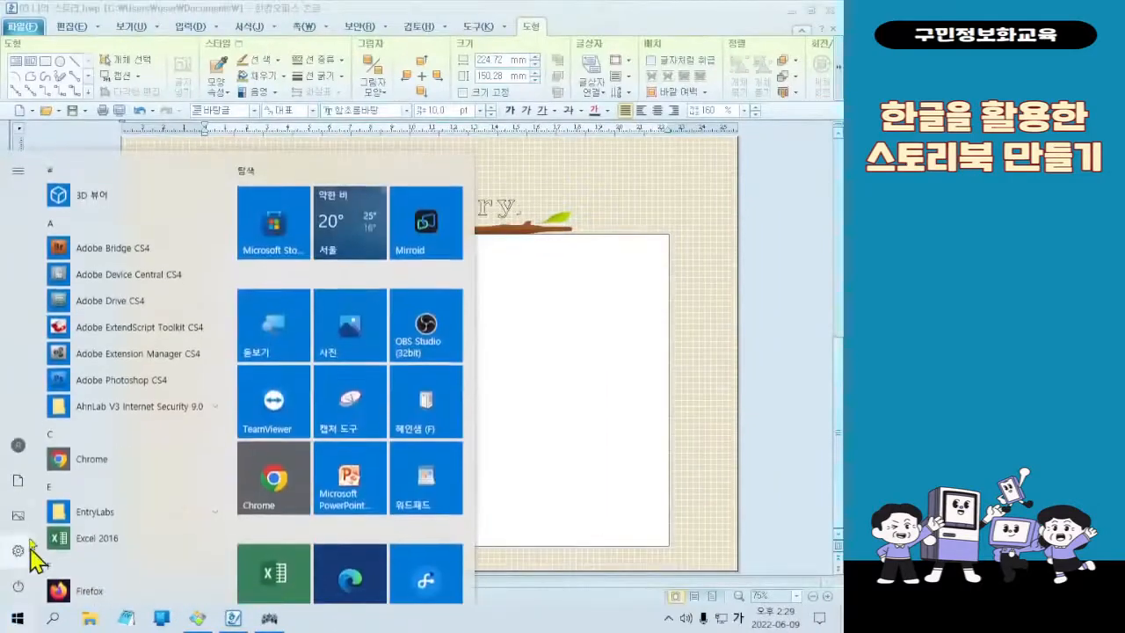
{"action": "mouse_move", "coordinate": [34, 497]}
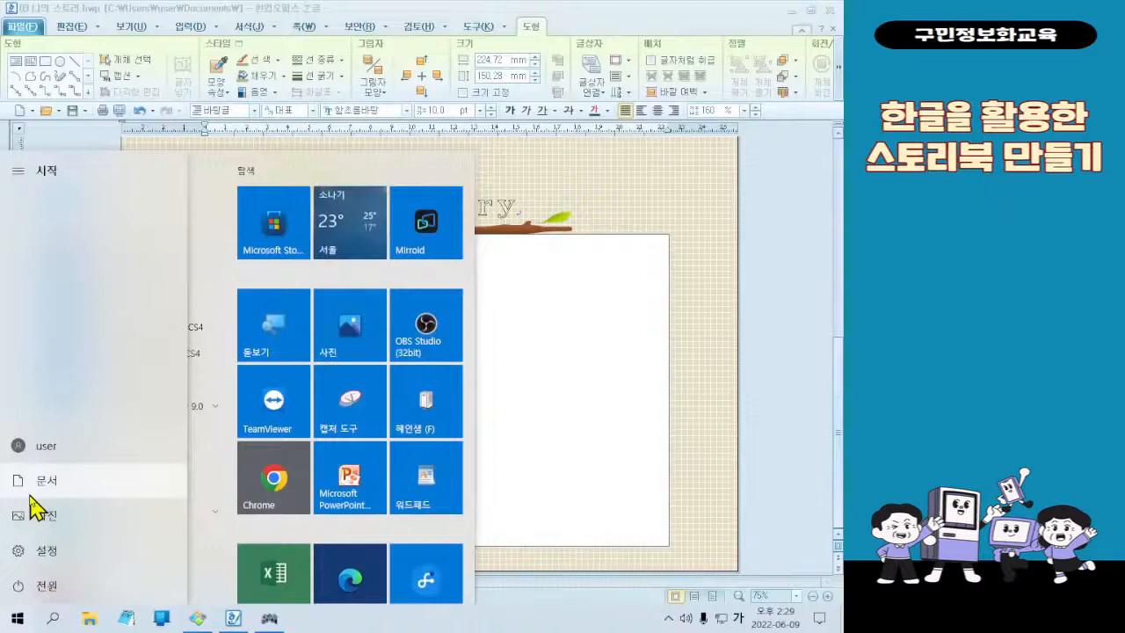
{"action": "left_click", "coordinate": [31, 490]}
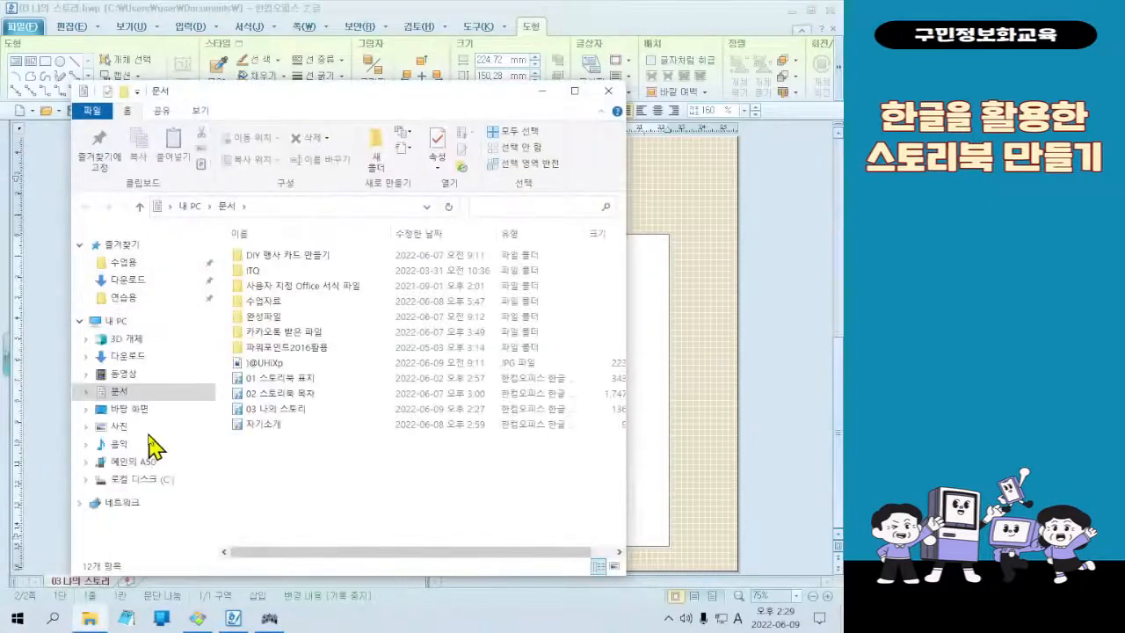
Step: Go to the desktop in File Explorer and open the 3회차 folder inside 예제파일
{"action": "left_click", "coordinate": [143, 415]}
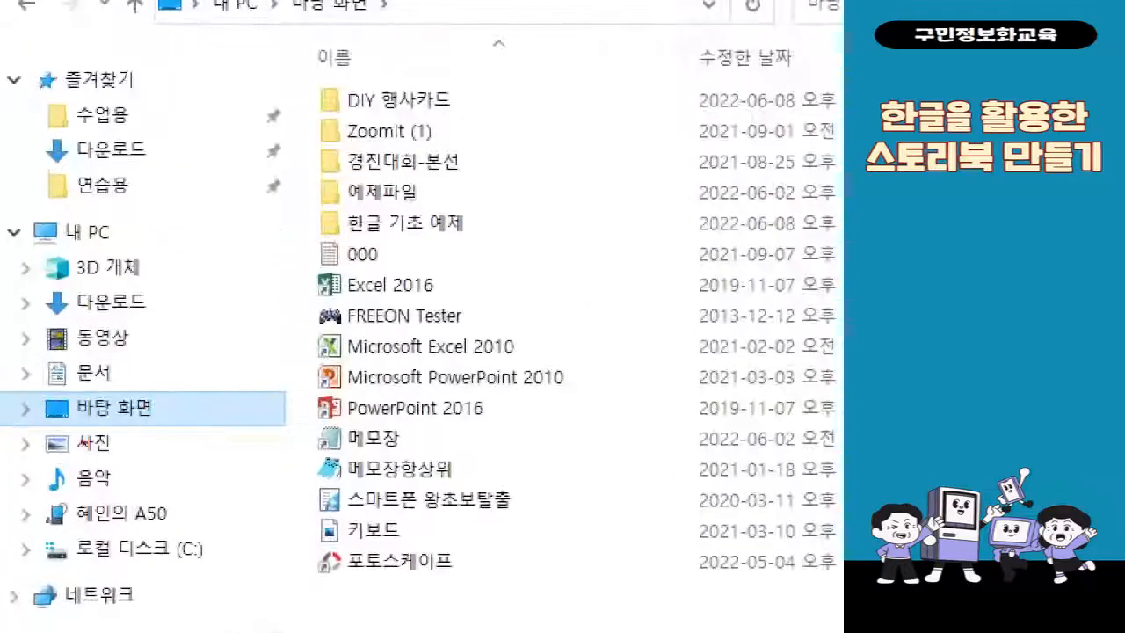
{"action": "mouse_move", "coordinate": [17, 381]}
{"action": "left_mouse_down"}
{"action": "mouse_move", "coordinate": [127, 427]}
{"action": "mouse_move", "coordinate": [166, 428]}
{"action": "left_mouse_up"}
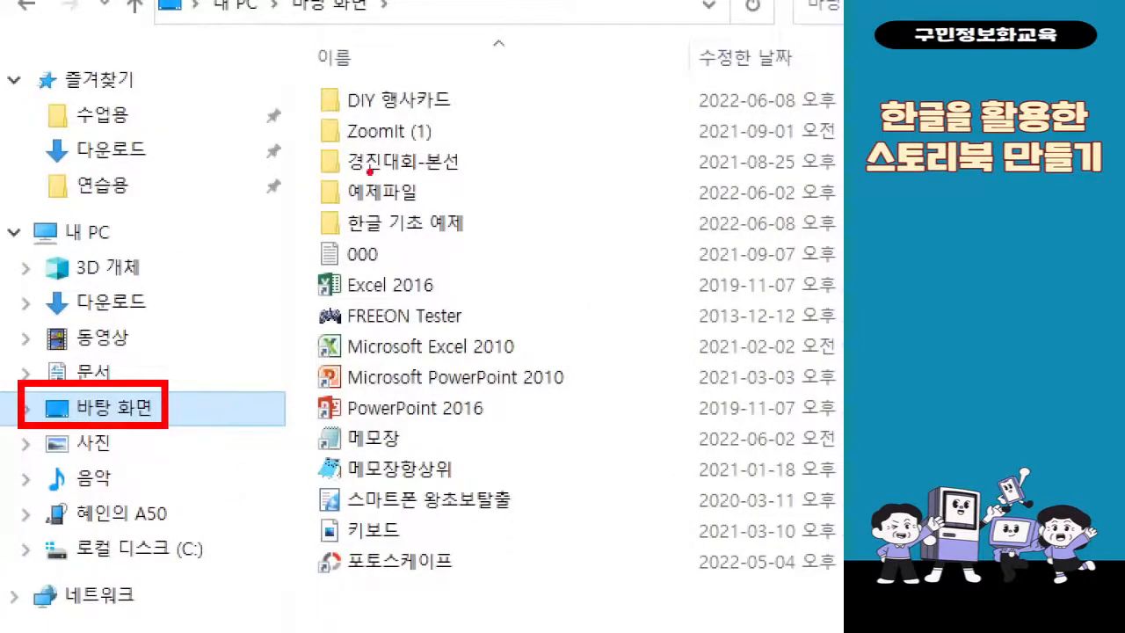
{"action": "left_click_drag", "start_coordinate": [311, 163], "coordinate": [441, 208]}
{"action": "left_click_drag", "start_coordinate": [297, 215], "coordinate": [161, 415]}
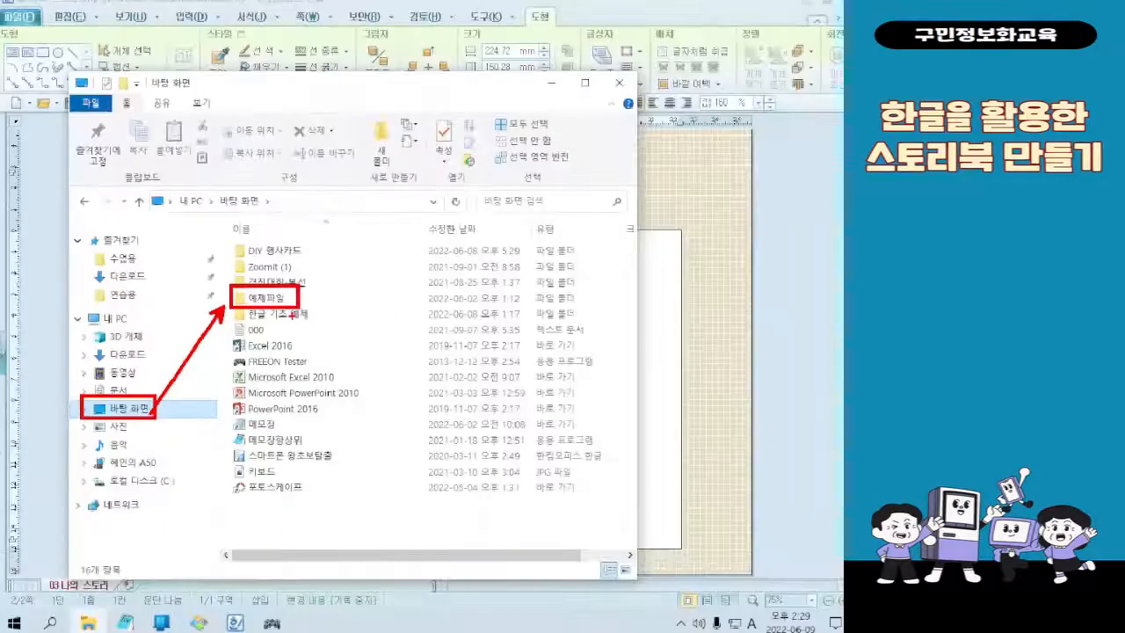
{"action": "double_click", "coordinate": [378, 192]}
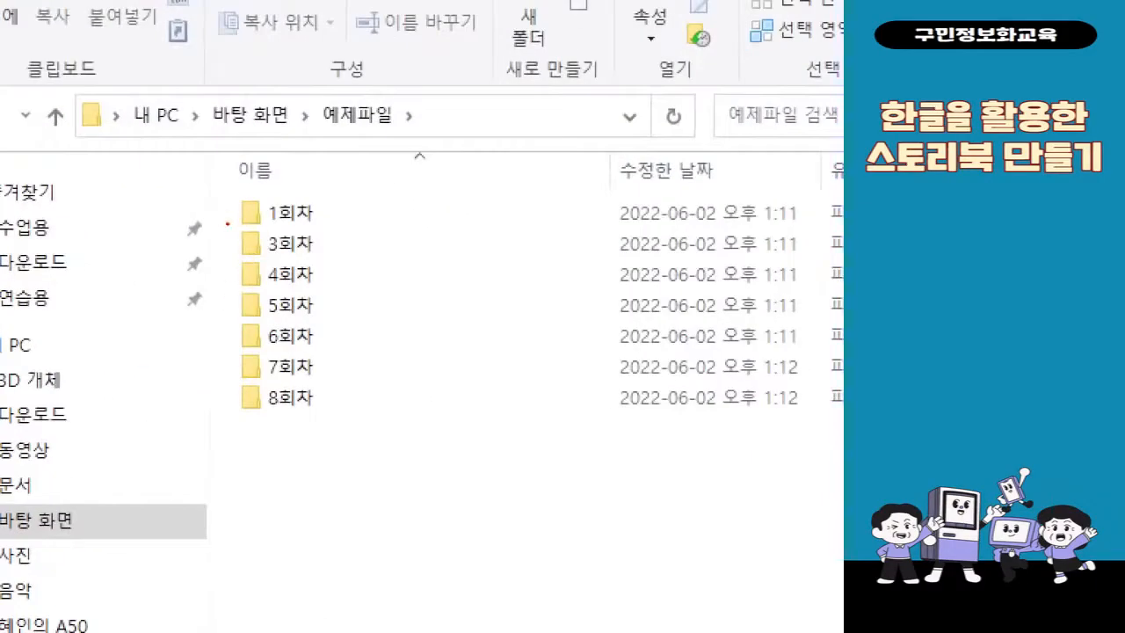
{"action": "left_click_drag", "start_coordinate": [228, 223], "coordinate": [329, 261]}
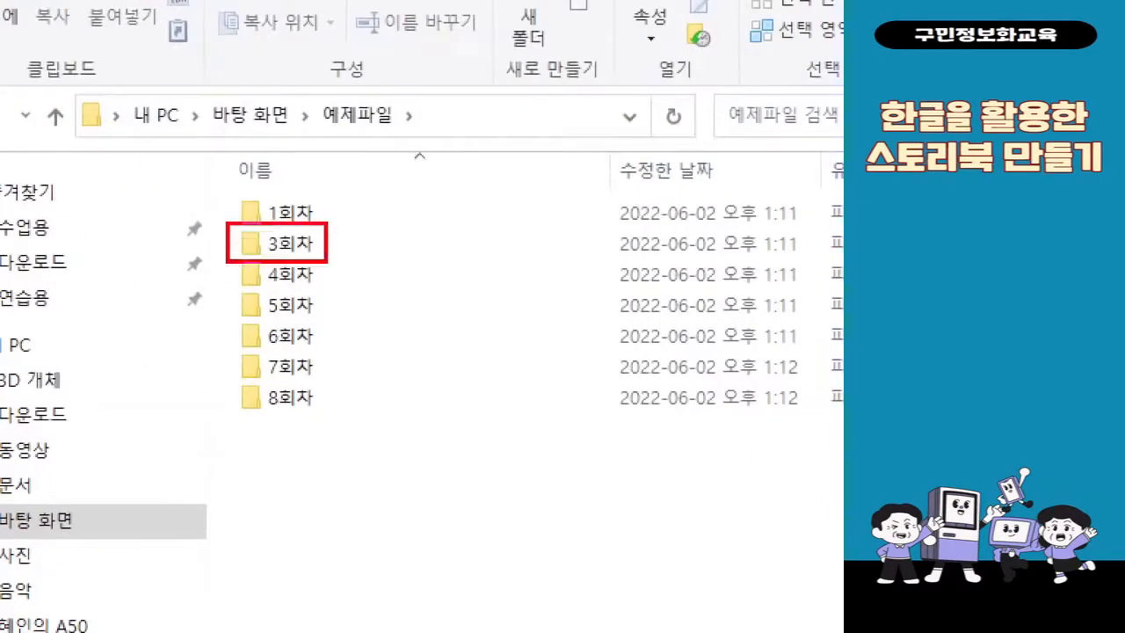
{"action": "left_click_drag", "start_coordinate": [283, 264], "coordinate": [174, 463]}
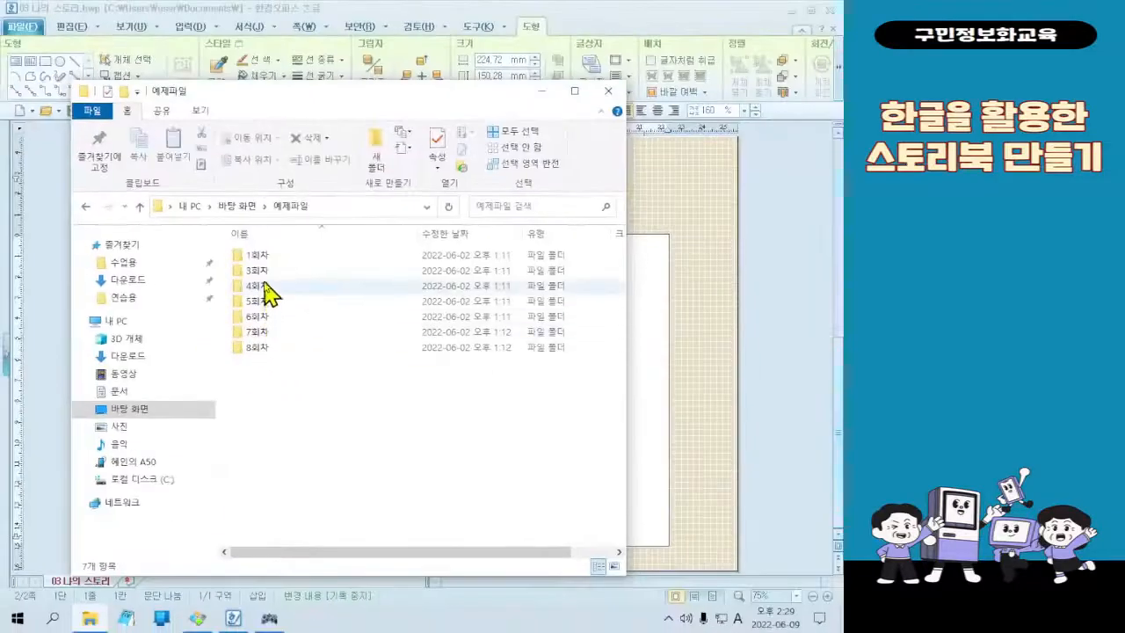
{"action": "double_click", "coordinate": [264, 274]}
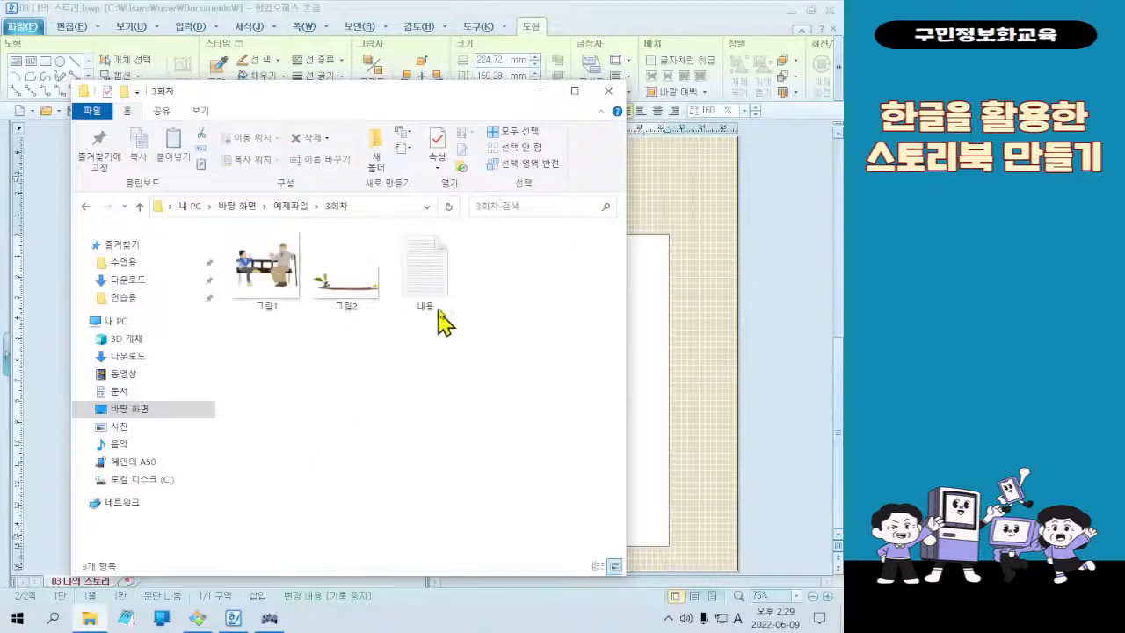
Step: Open the text file 내용 in Notepad and look through its whole content
{"action": "left_click", "coordinate": [442, 302]}
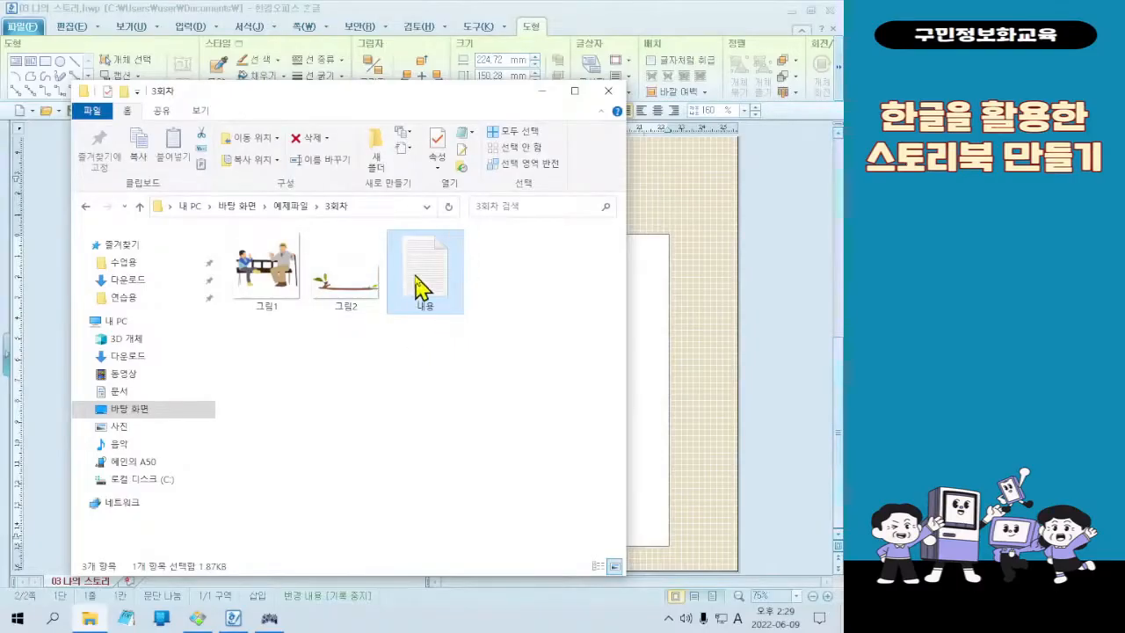
{"action": "double_click", "coordinate": [416, 278]}
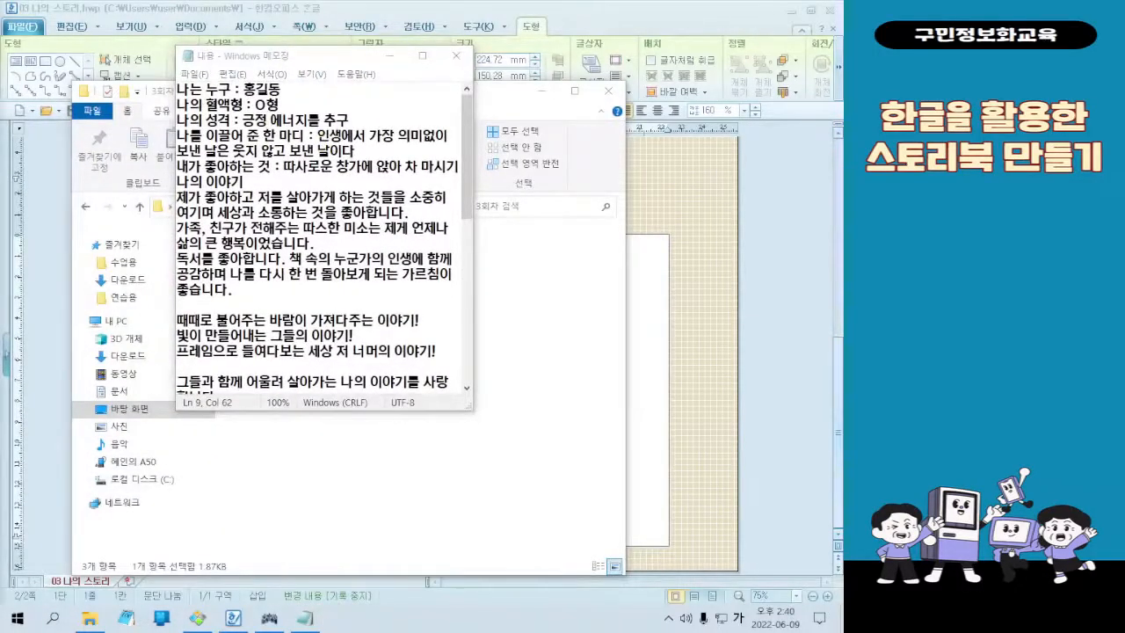
{"action": "left_click", "coordinate": [400, 320]}
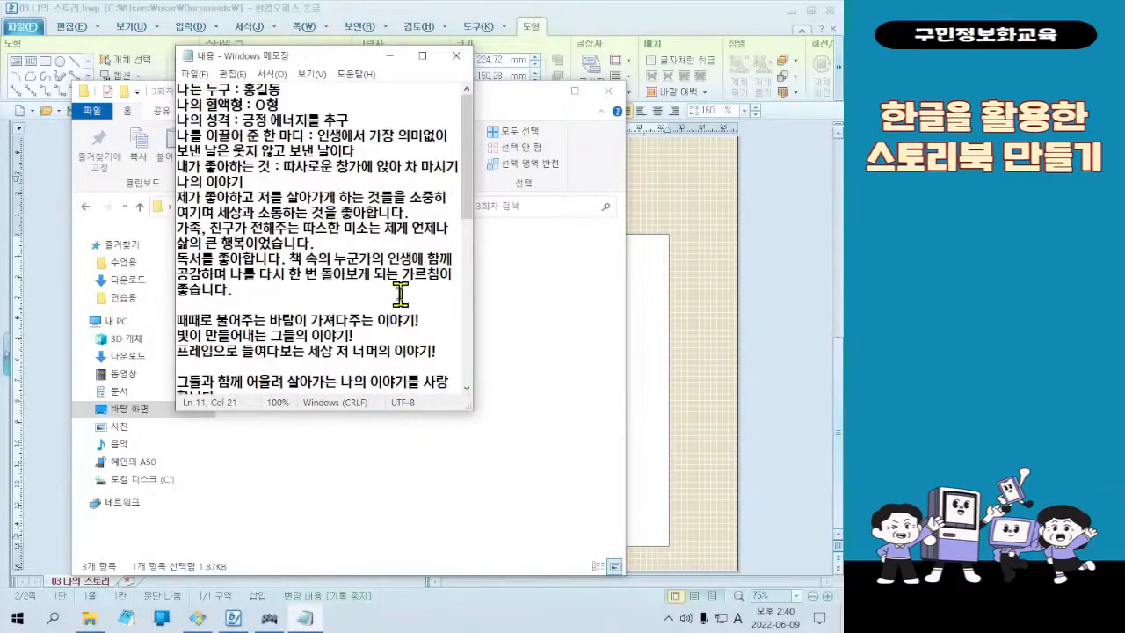
{"action": "scroll", "coordinate": [344, 246], "scroll_direction": "down", "scroll_amount": 6}
{"action": "scroll", "coordinate": [334, 227], "scroll_direction": "up", "scroll_amount": 6}
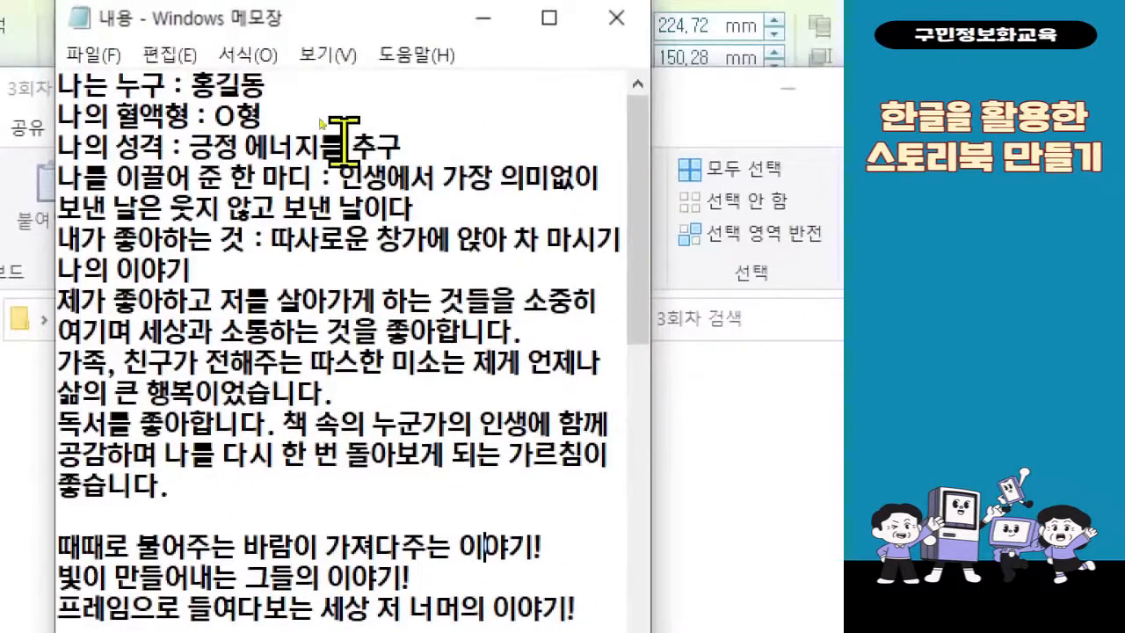
Step: Select all the text in the 내용 file and copy it
{"action": "right_click", "coordinate": [338, 91]}
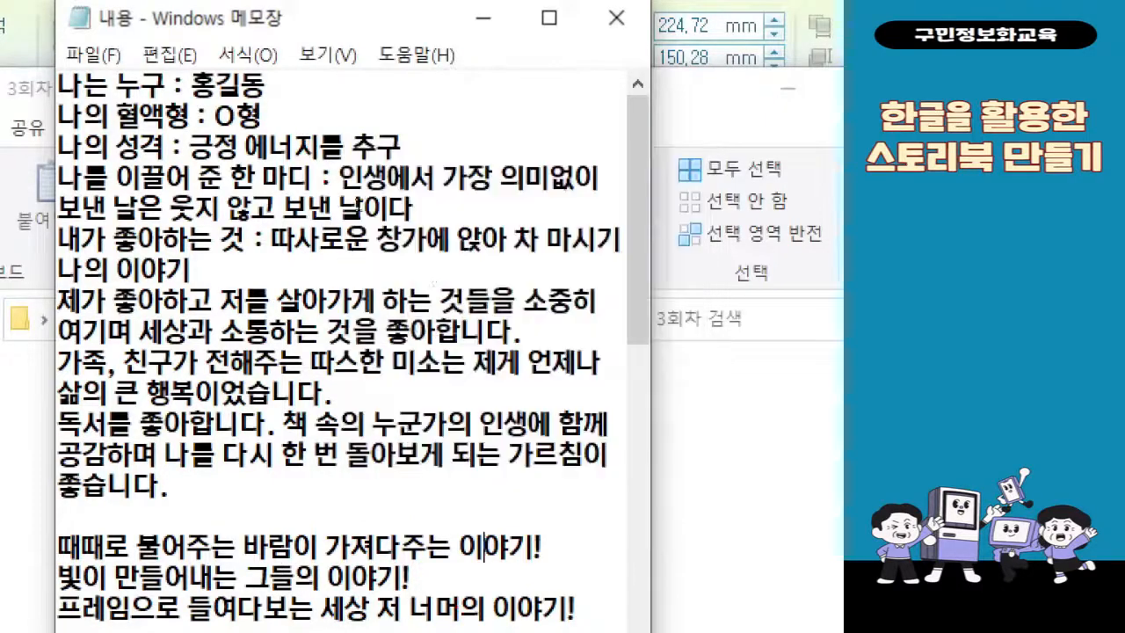
{"action": "right_click", "coordinate": [391, 244]}
{"action": "left_click", "coordinate": [513, 470]}
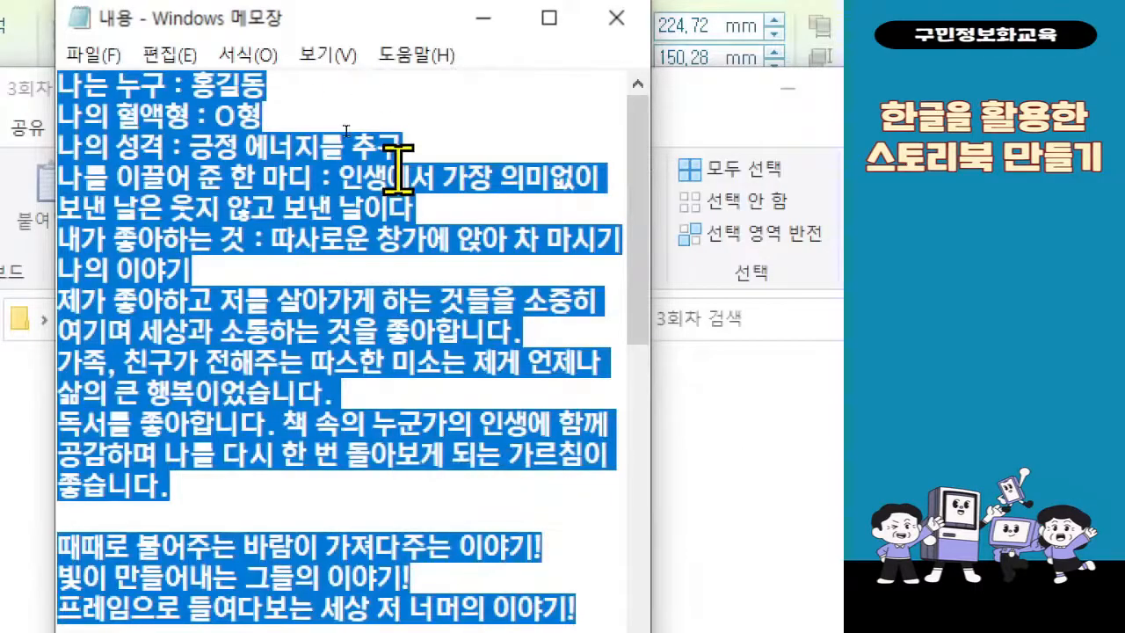
{"action": "right_click", "coordinate": [208, 195]}
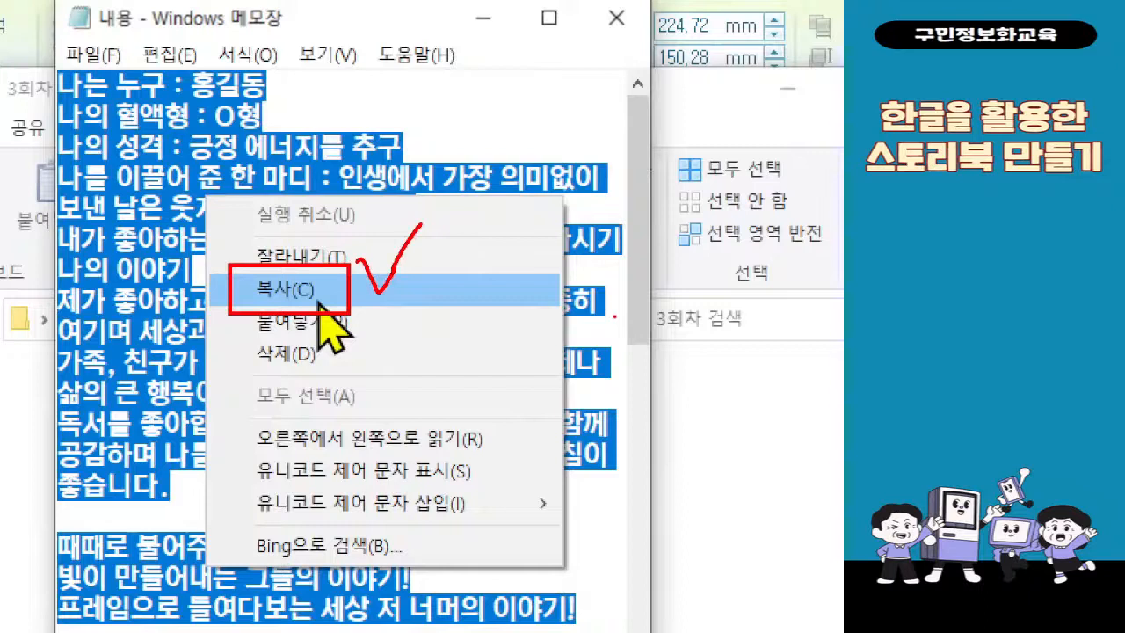
{"action": "left_click", "coordinate": [318, 290]}
{"action": "right_click", "coordinate": [320, 197]}
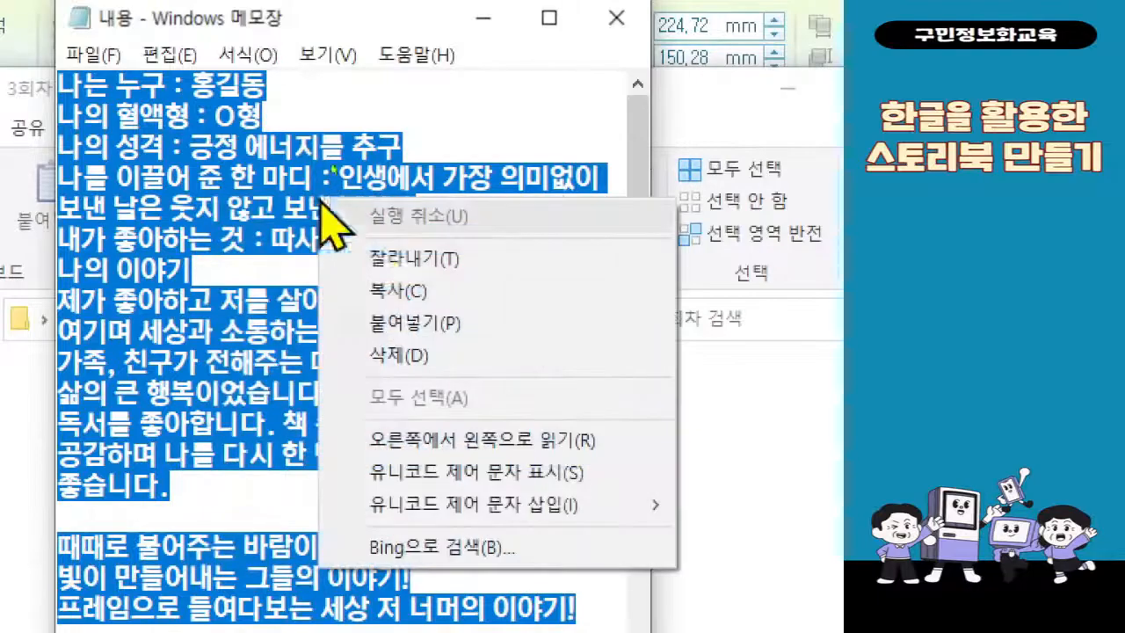
{"action": "left_click", "coordinate": [368, 291]}
Step: Minimize Notepad, return to the Hangul storybook document and bring the 내용 text file back in front of it
{"action": "left_click", "coordinate": [482, 18]}
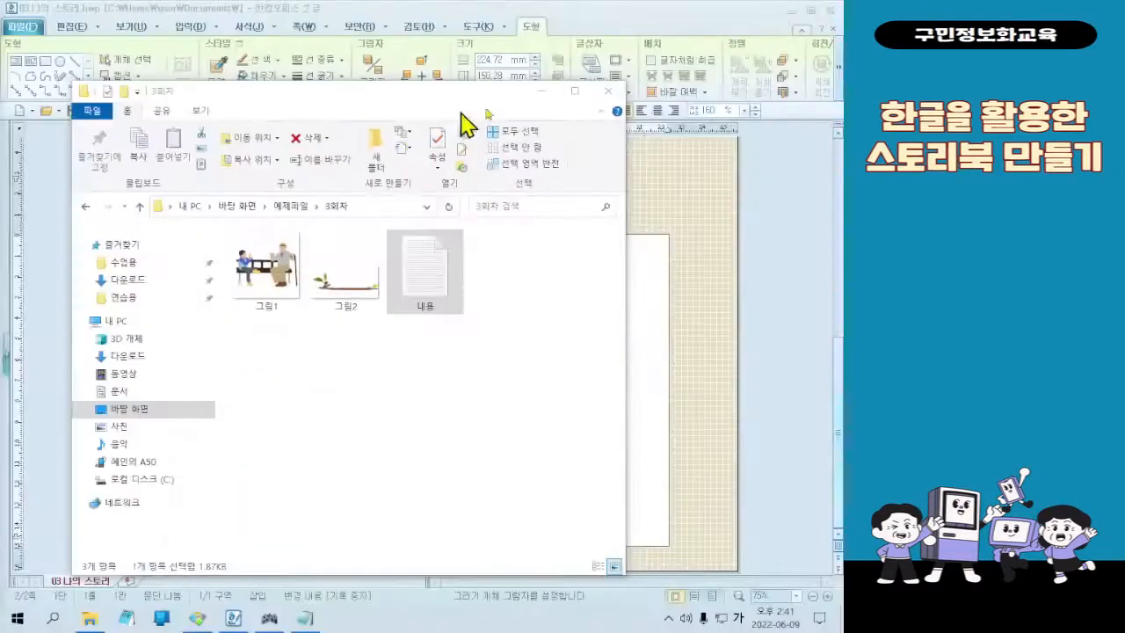
{"action": "left_click", "coordinate": [810, 174]}
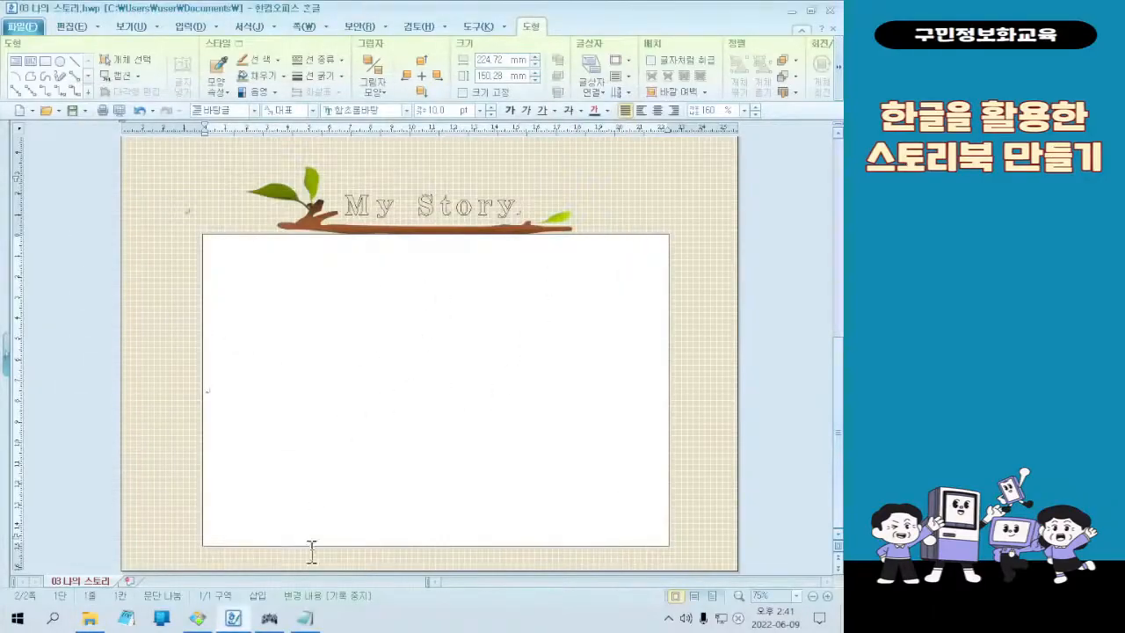
{"action": "left_click", "coordinate": [305, 618]}
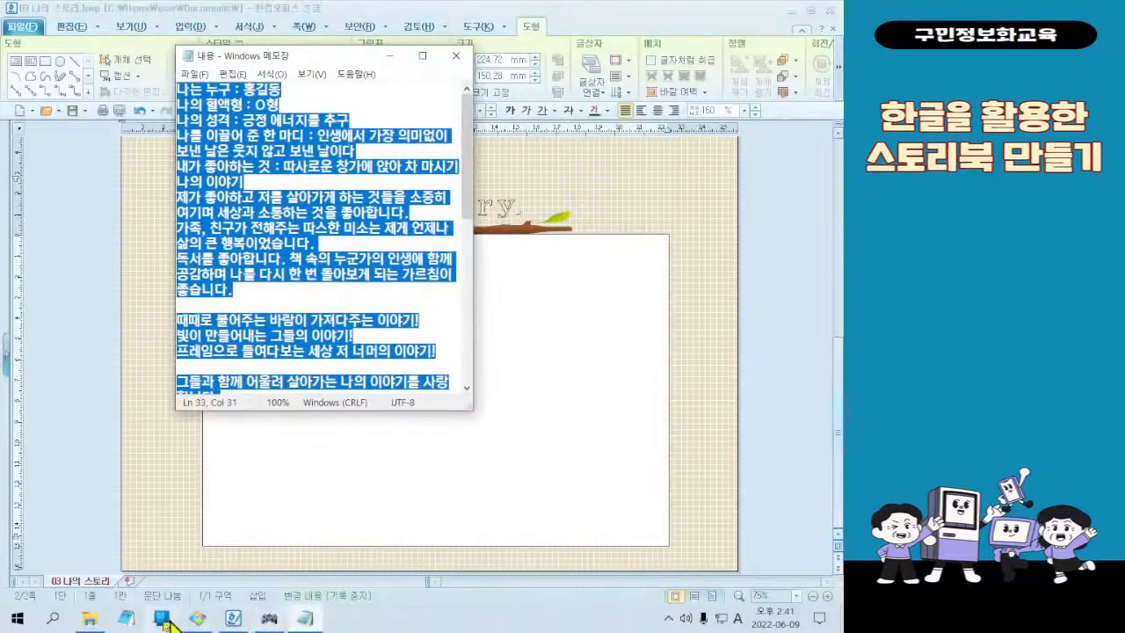
{"action": "left_click", "coordinate": [90, 618]}
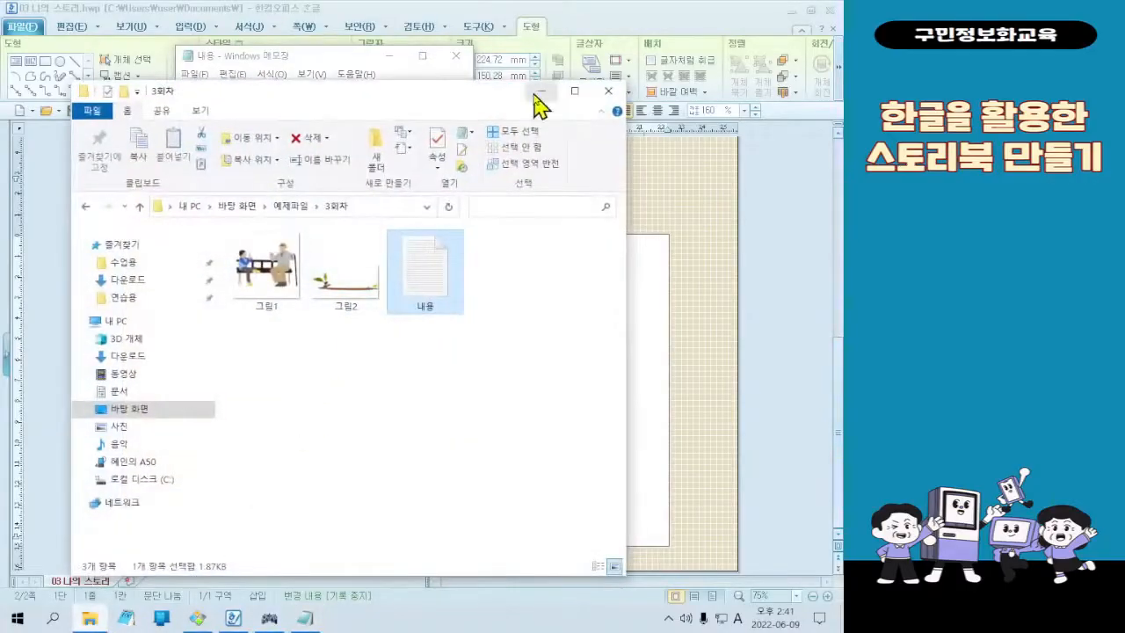
{"action": "left_click", "coordinate": [541, 92]}
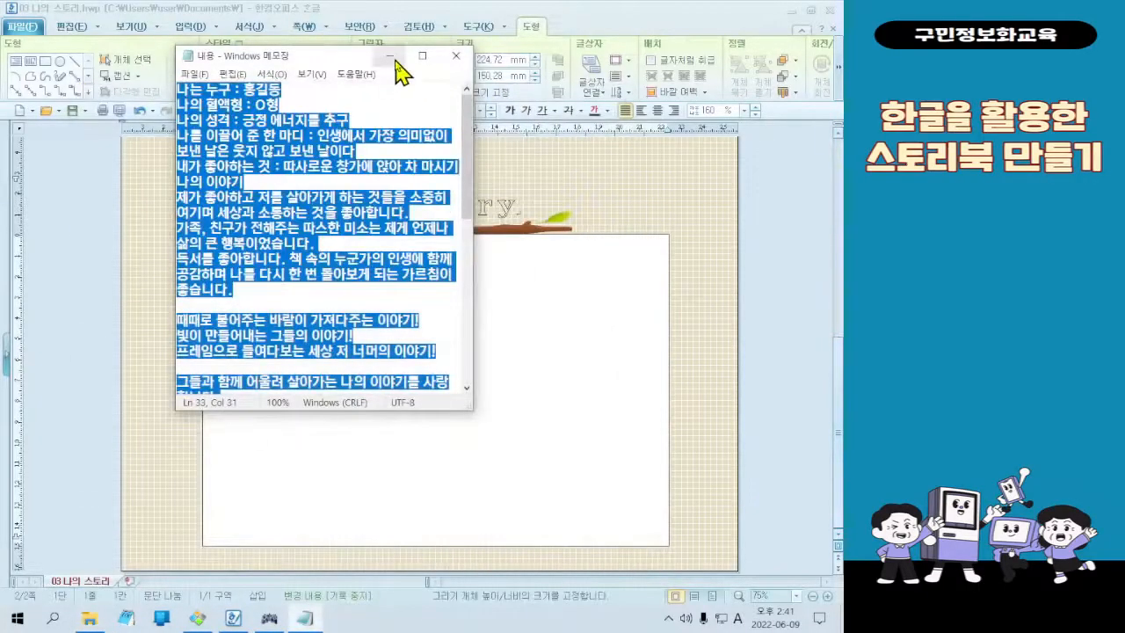
{"action": "left_click", "coordinate": [390, 55]}
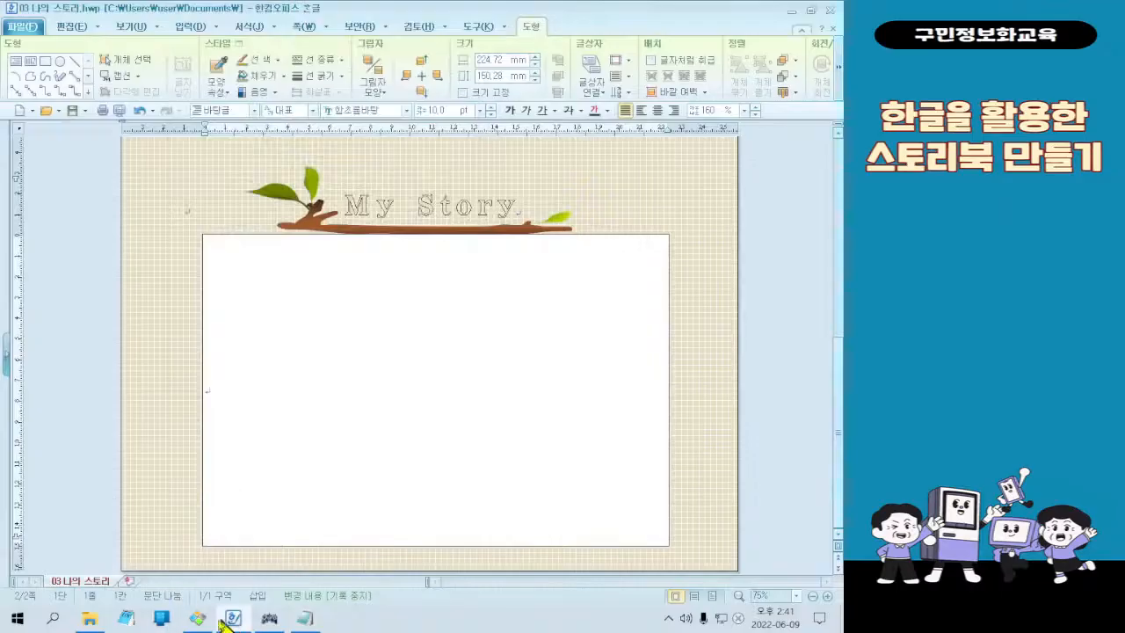
{"action": "left_click", "coordinate": [90, 619]}
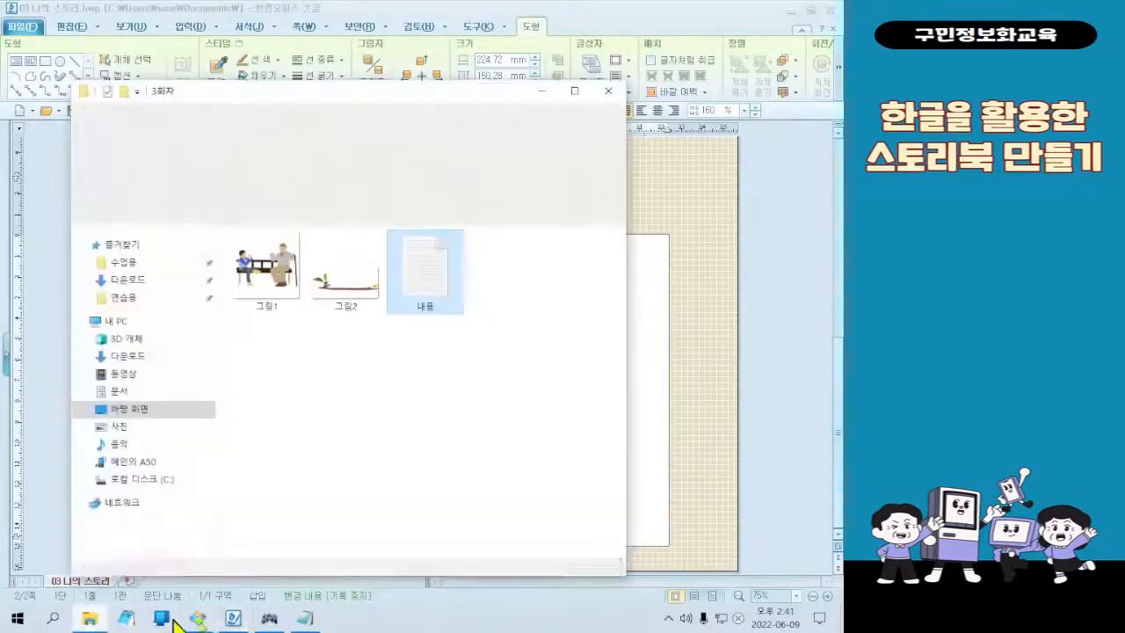
{"action": "left_click", "coordinate": [305, 618]}
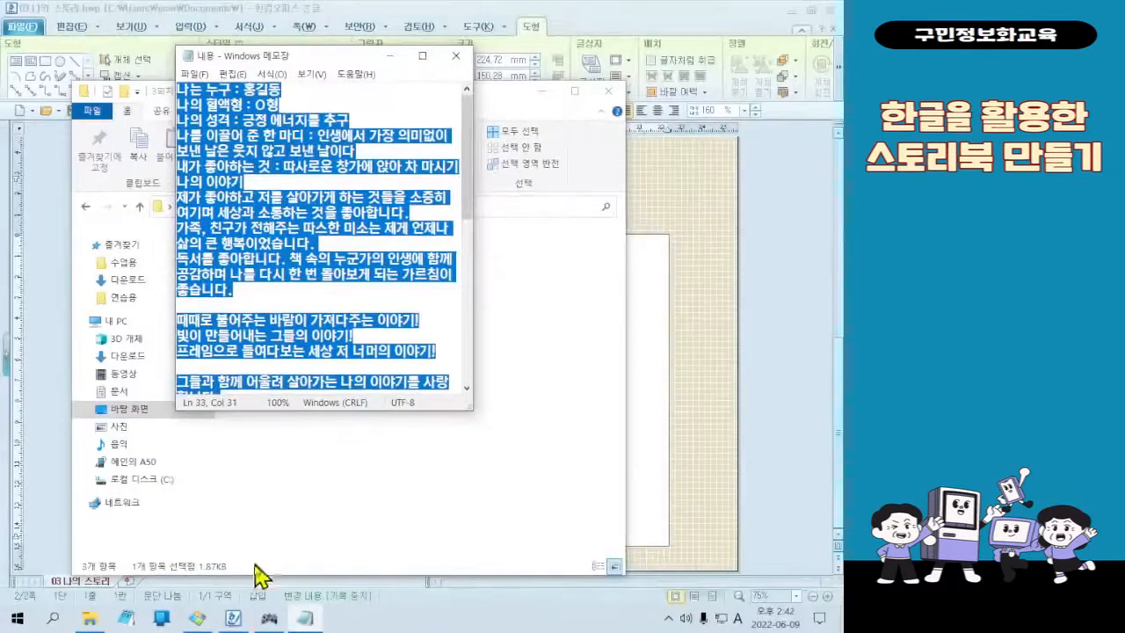
Step: Return to the Hangul storybook document and paste the copied 내용 text into the text box below the My Story title
{"action": "left_click", "coordinate": [233, 620]}
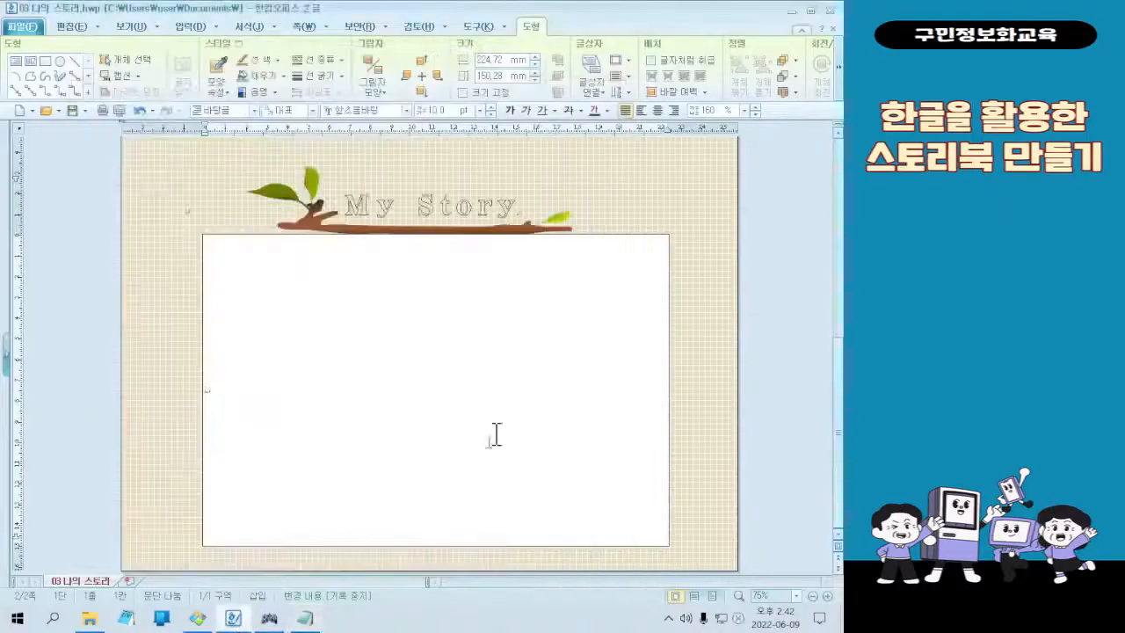
{"action": "left_click", "coordinate": [291, 401]}
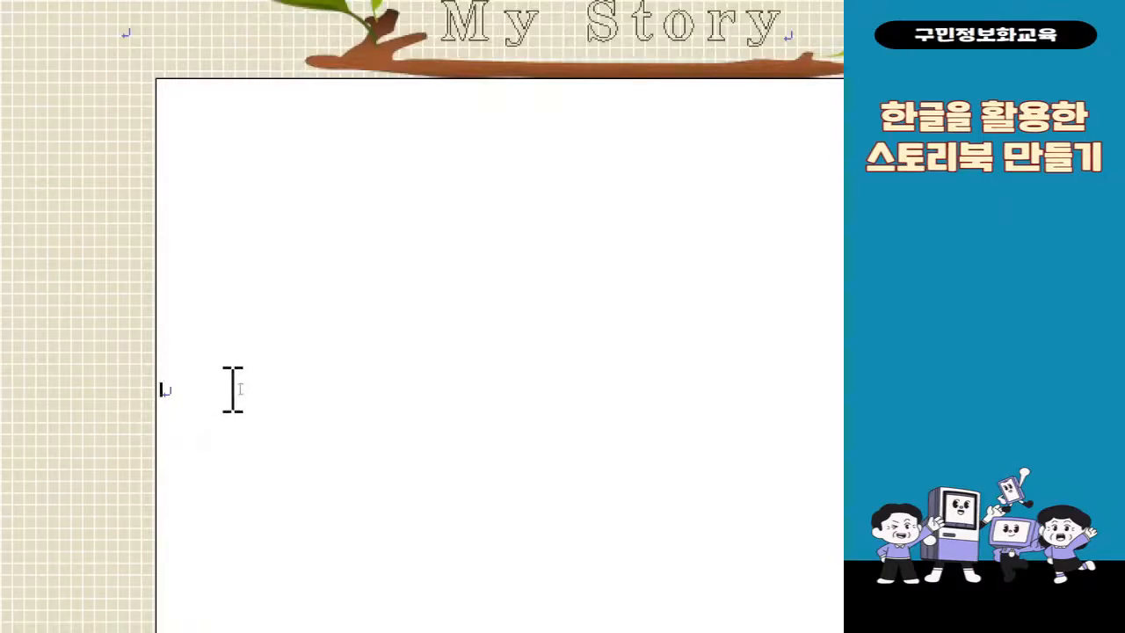
{"action": "right_click", "coordinate": [233, 389]}
{"action": "right_click", "coordinate": [233, 389]}
{"action": "left_click", "coordinate": [367, 362]}
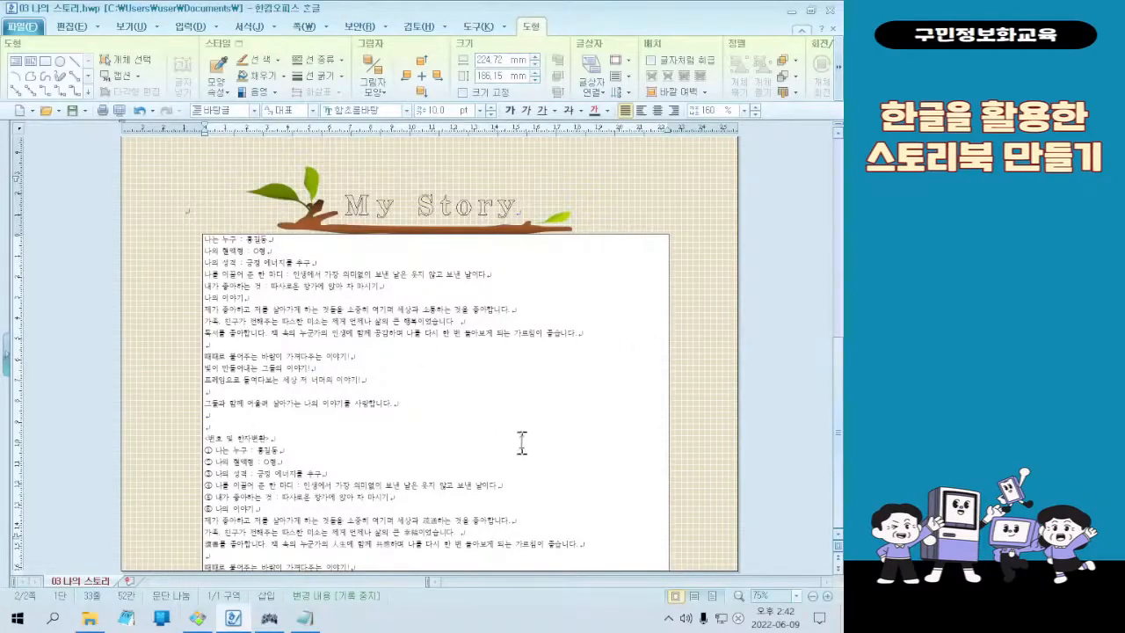
Step: Compare the pasted text with the finished sample and delete the block from <번호 및 한자변환> through the second 때때로 불어주는 바람이 가져다주는 이야기! line
{"action": "scroll", "coordinate": [547, 384], "scroll_direction": "up", "scroll_amount": 1}
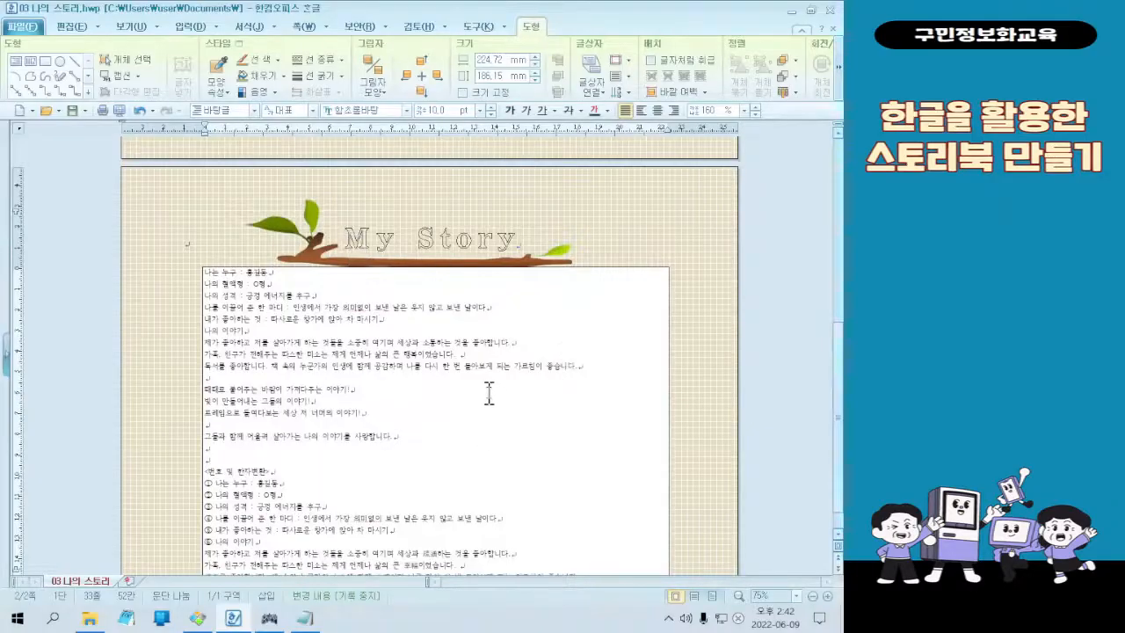
{"action": "scroll", "coordinate": [489, 392], "scroll_direction": "down", "scroll_amount": 1}
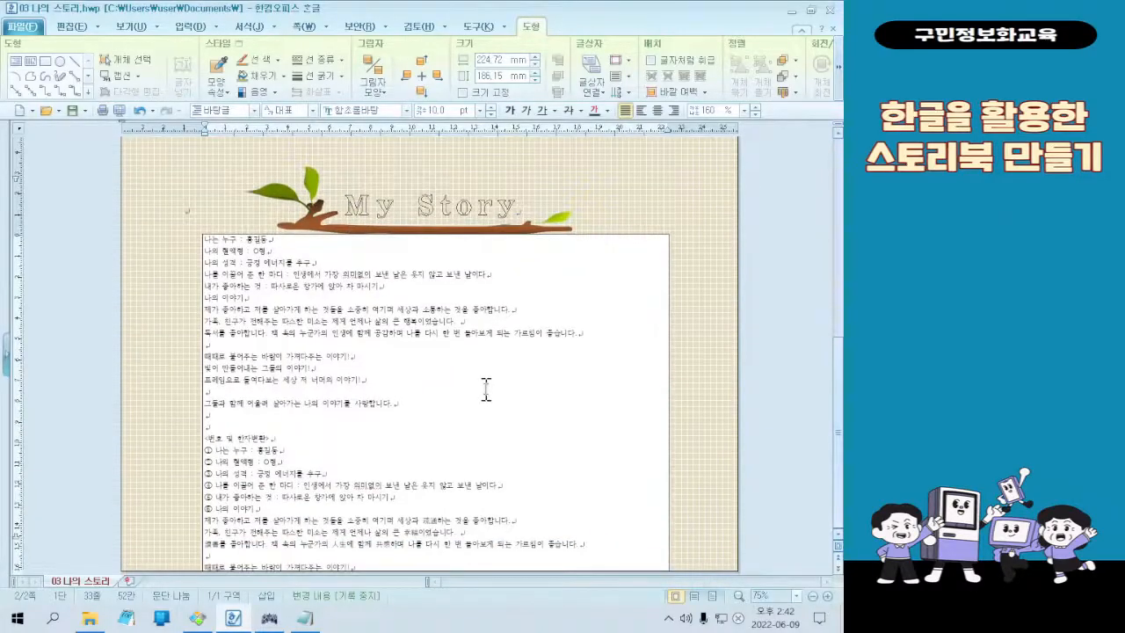
{"action": "left_click", "coordinate": [210, 617]}
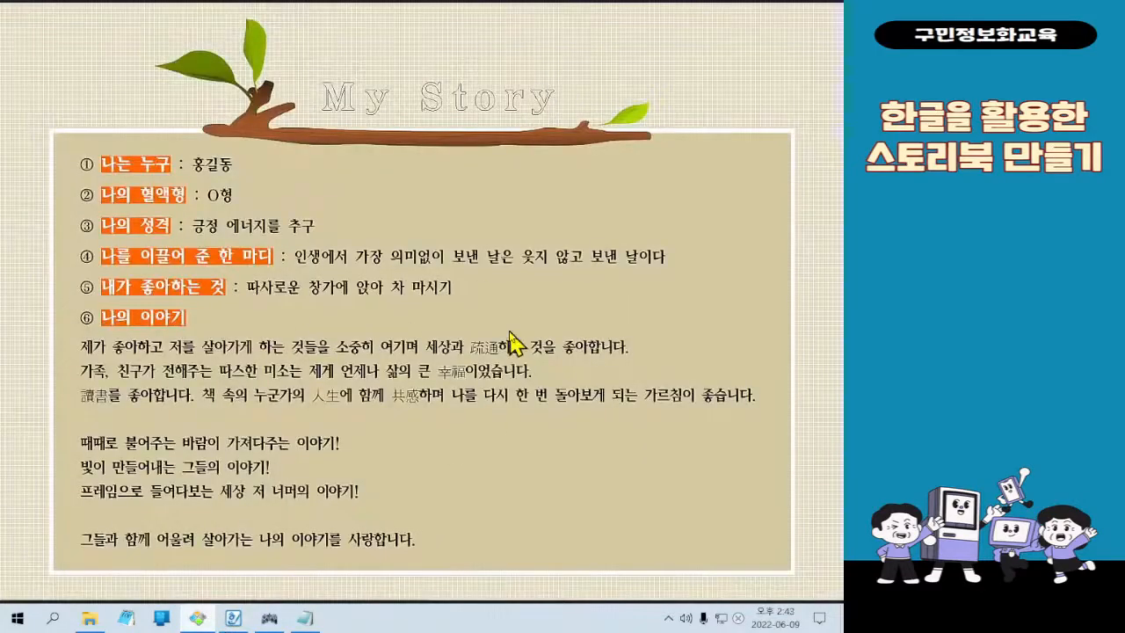
{"action": "left_click", "coordinate": [201, 620]}
{"action": "left_click", "coordinate": [200, 620]}
{"action": "left_click", "coordinate": [201, 619]}
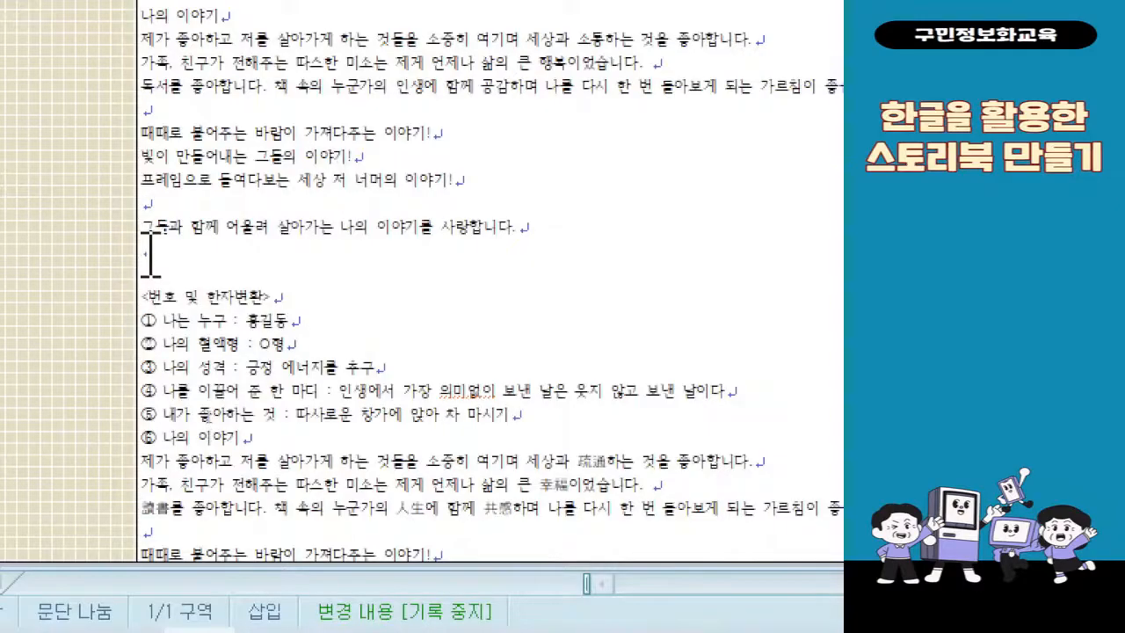
{"action": "left_click_drag", "start_coordinate": [206, 283], "coordinate": [543, 553]}
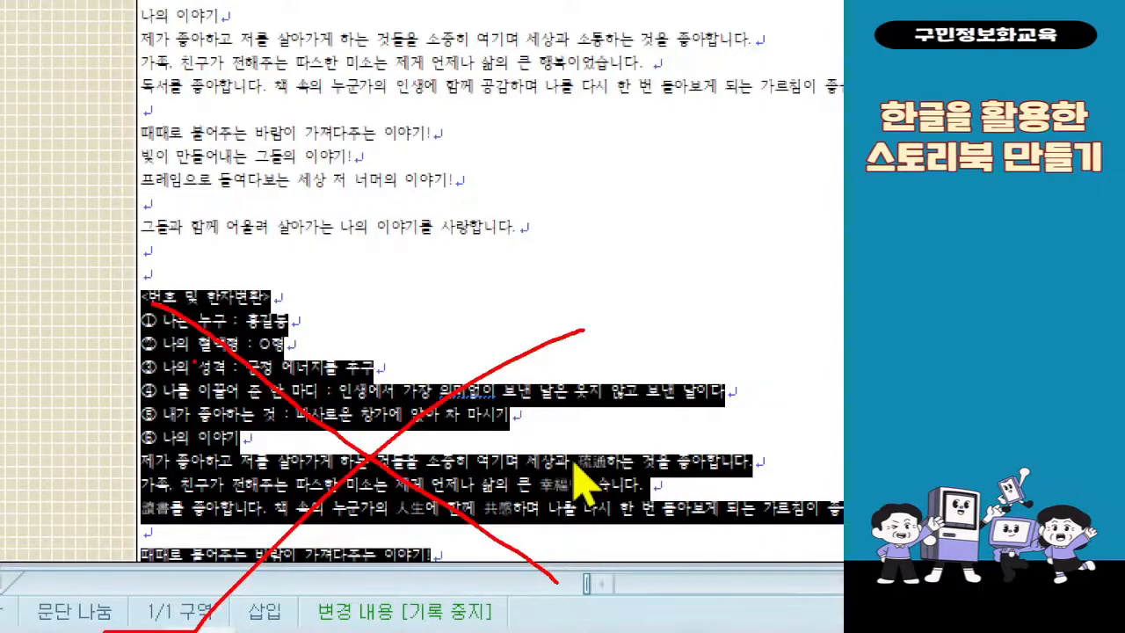
{"action": "key", "text": "Escape"}
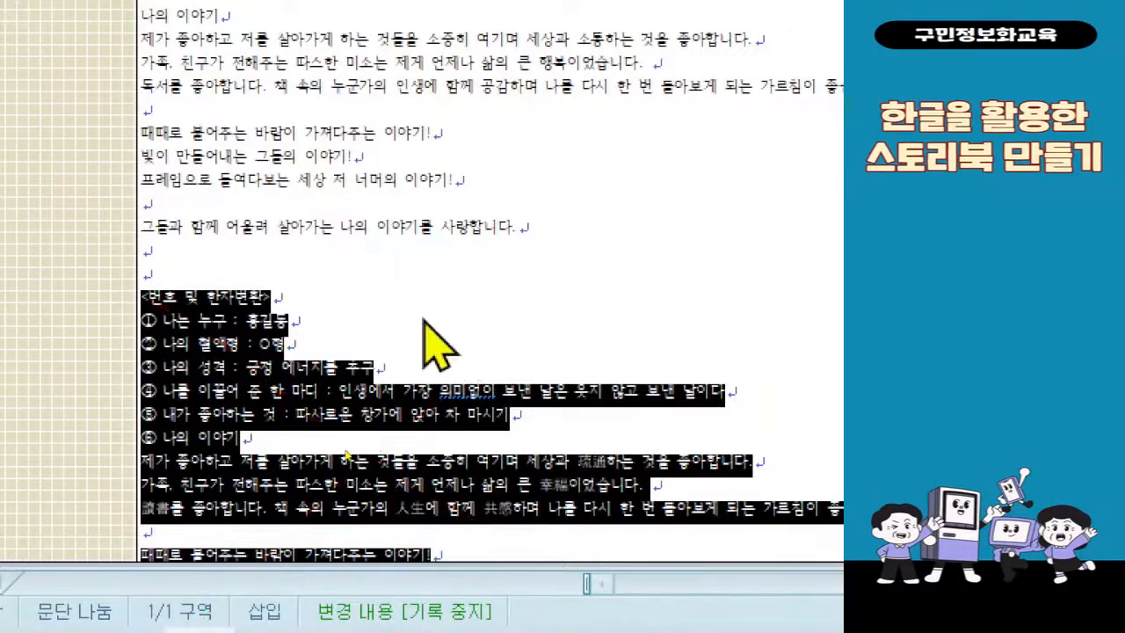
{"action": "key", "text": "Delete"}
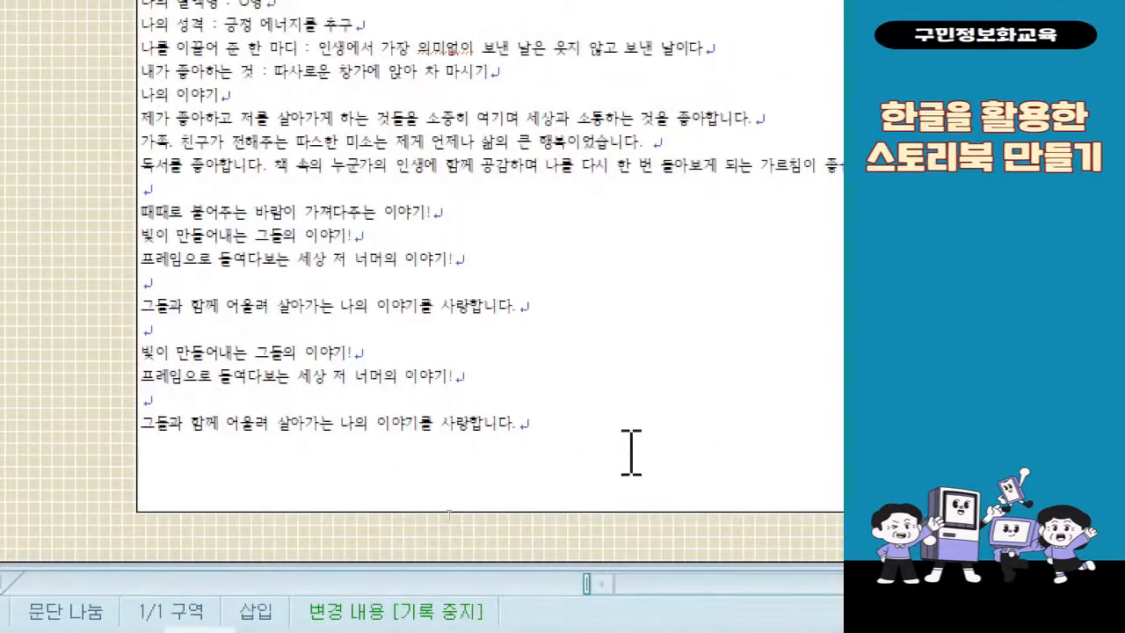
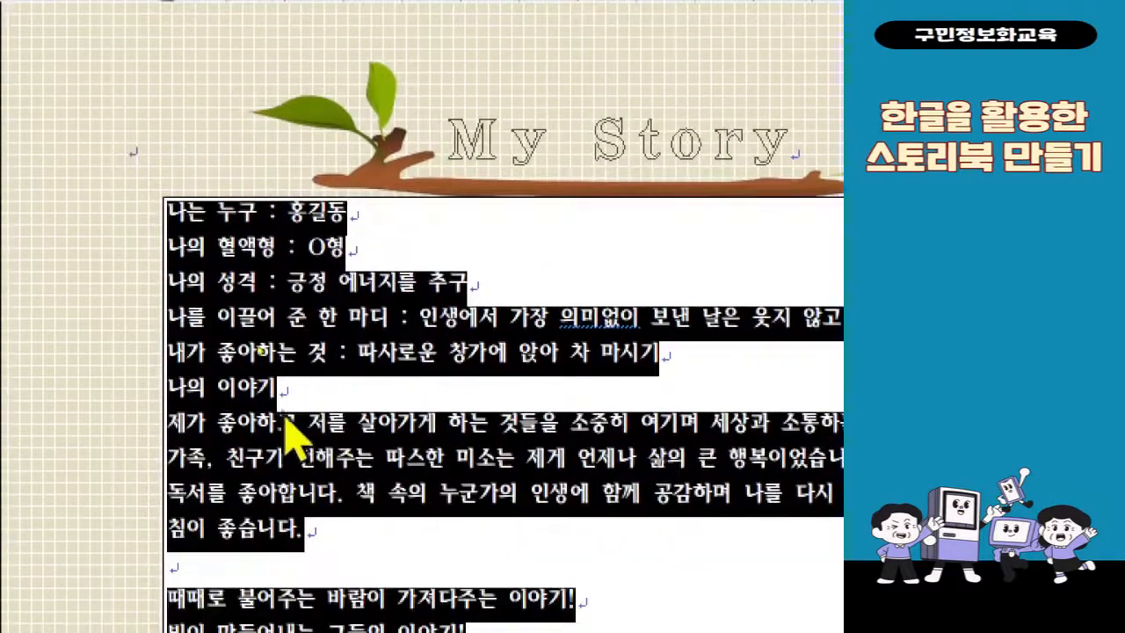
Step: Set the character spacing of the selected story text to -7 % in the Character Shape settings
{"action": "right_click", "coordinate": [272, 430]}
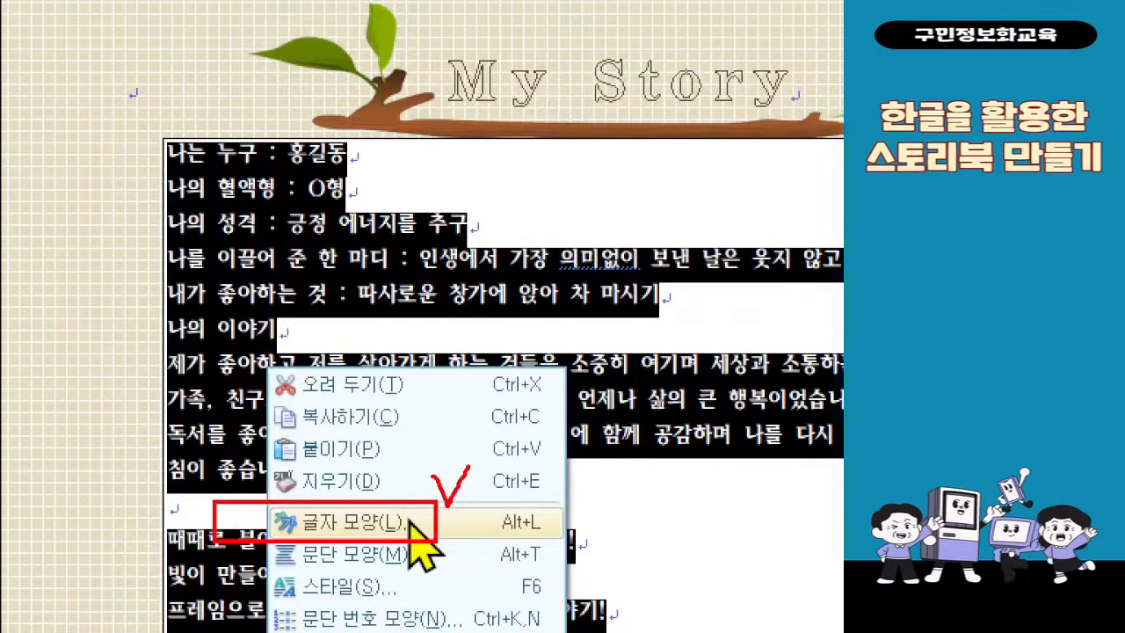
{"action": "key", "text": "Escape"}
{"action": "right_click", "coordinate": [268, 408]}
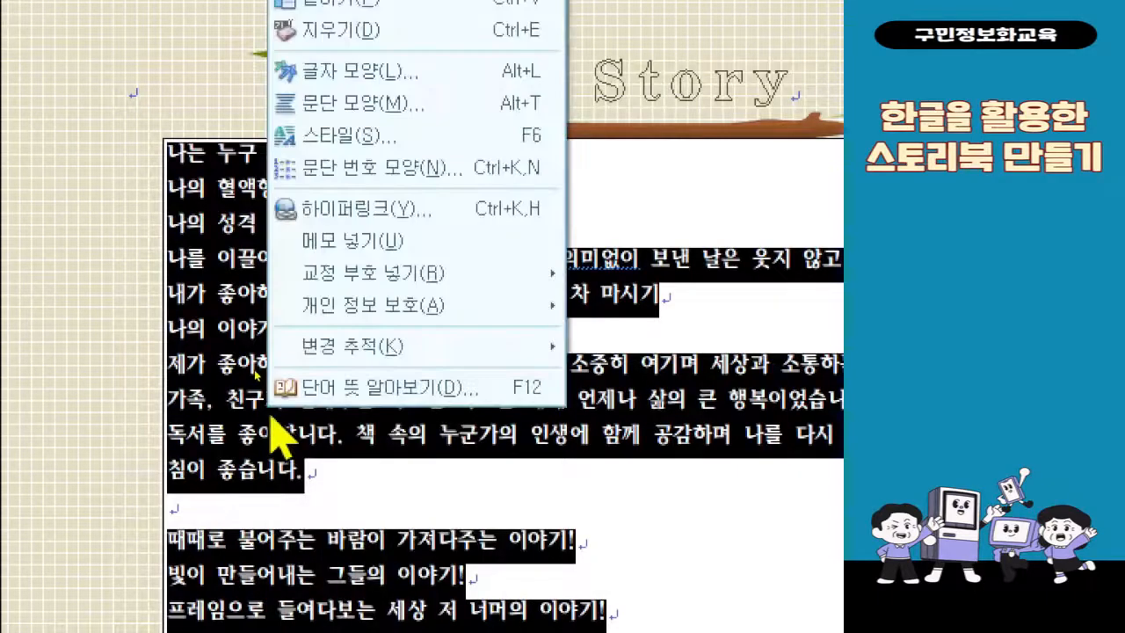
{"action": "left_click", "coordinate": [458, 84]}
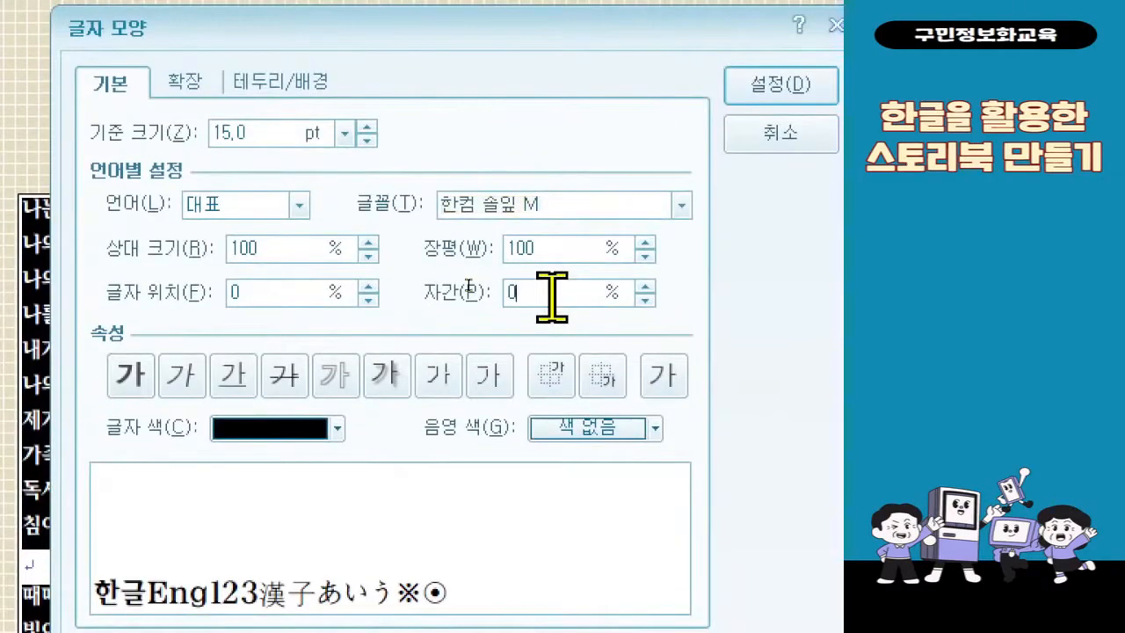
{"action": "double_click", "coordinate": [552, 296]}
{"action": "type", "text": "-7"}
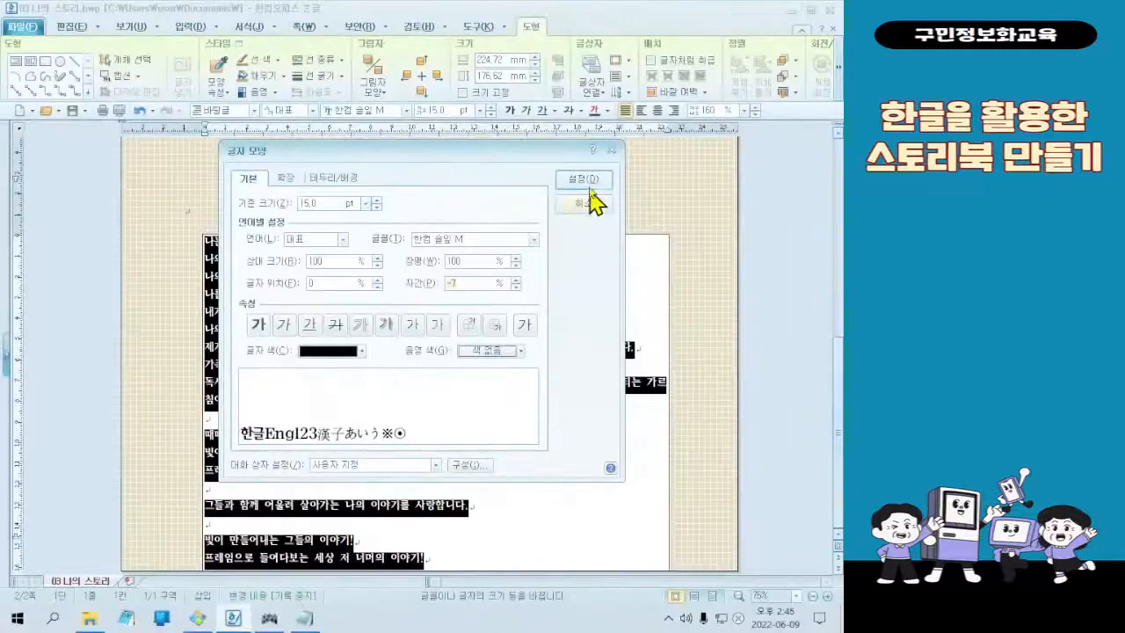
{"action": "left_click", "coordinate": [780, 83]}
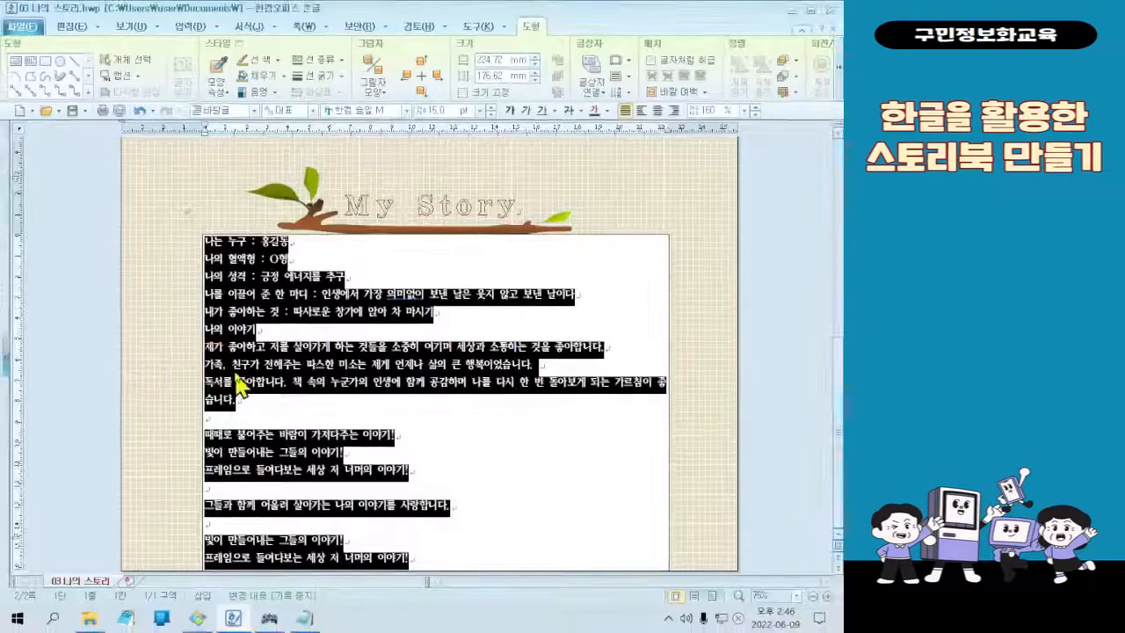
Step: Widen the story text box on both sides to about 260 mm and deselect it
{"action": "left_click", "coordinate": [96, 356]}
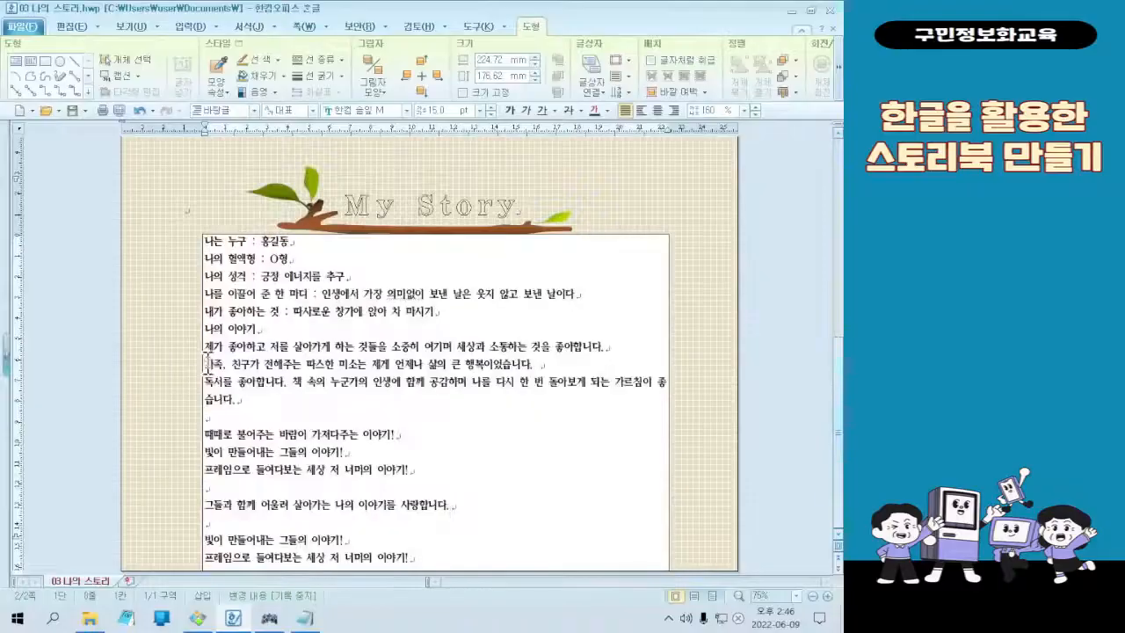
{"action": "left_click", "coordinate": [206, 362]}
{"action": "left_click", "coordinate": [206, 362]}
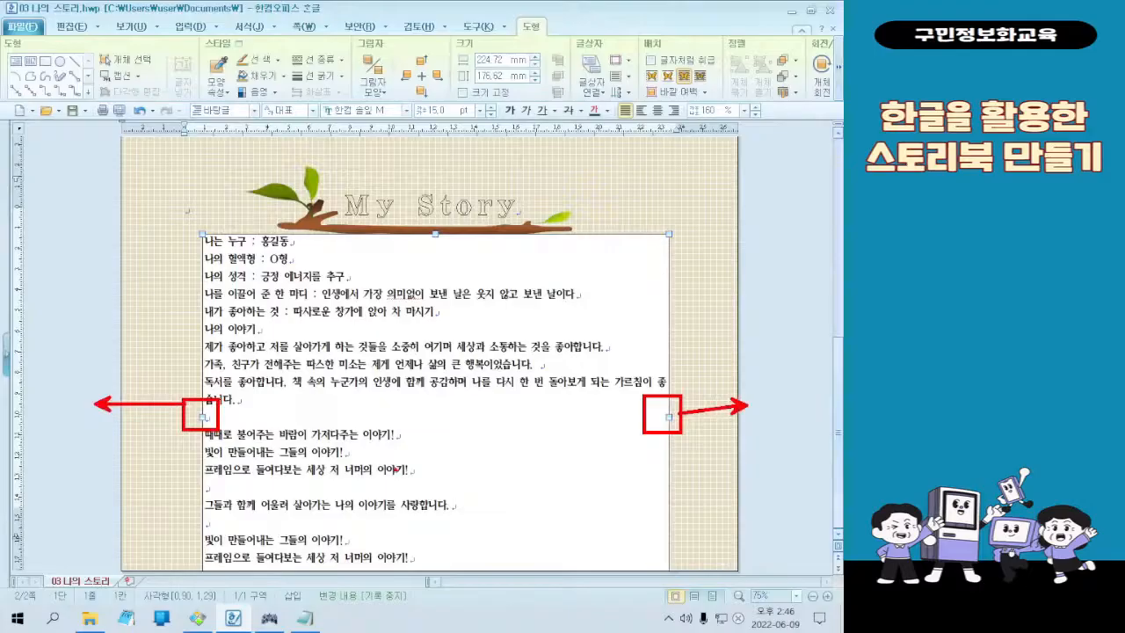
{"action": "left_click_drag", "start_coordinate": [203, 416], "coordinate": [160, 404]}
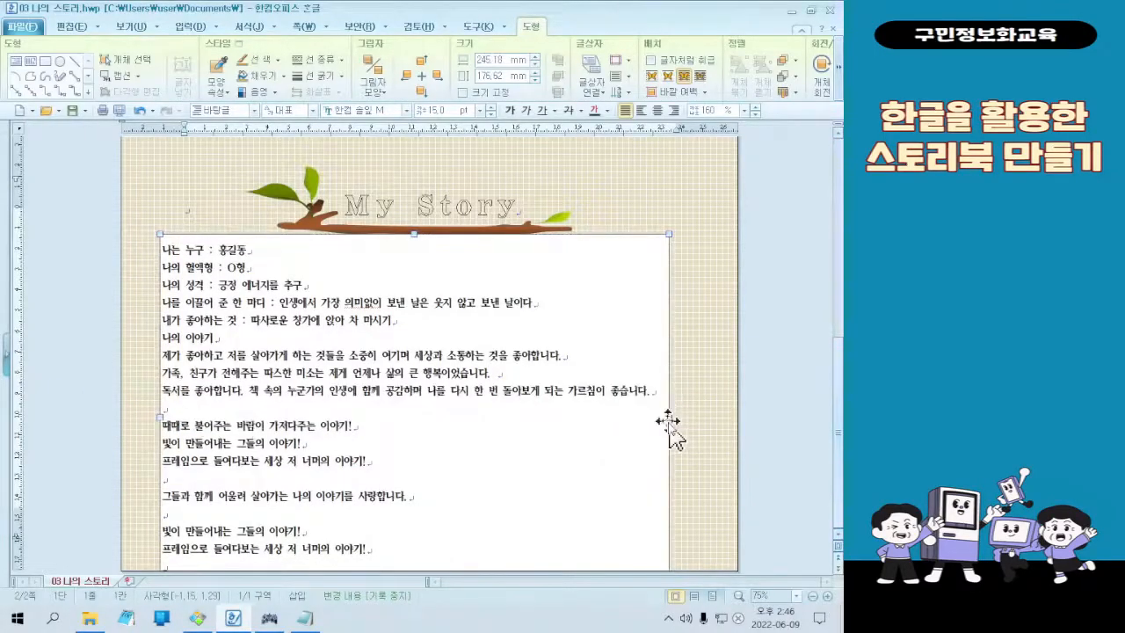
{"action": "left_click_drag", "start_coordinate": [666, 418], "coordinate": [699, 417]}
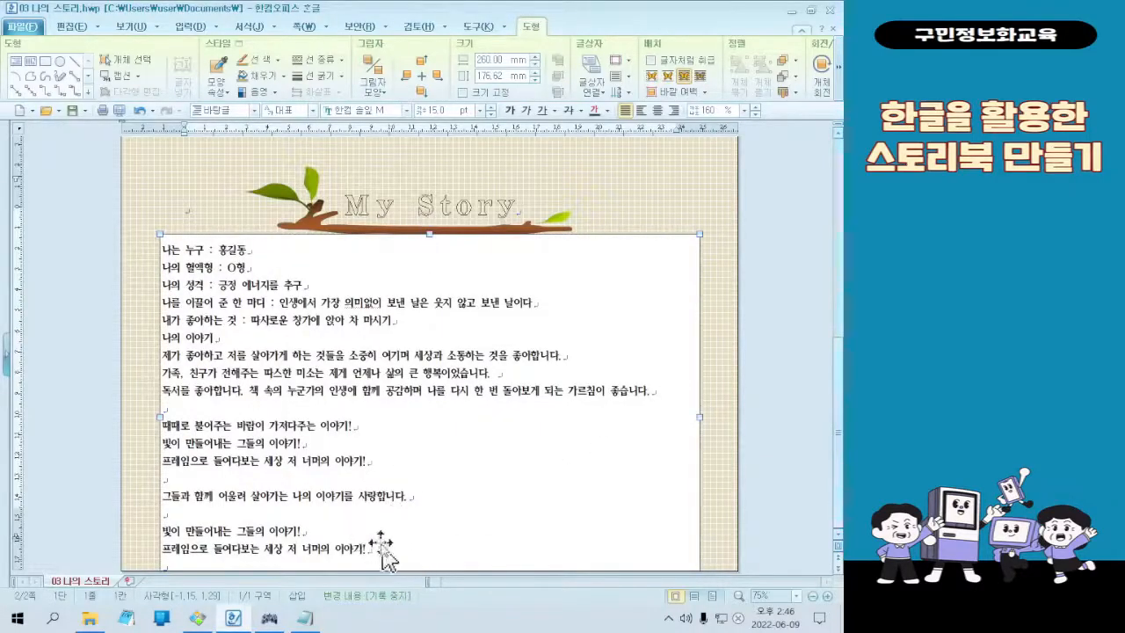
{"action": "left_click", "coordinate": [204, 190]}
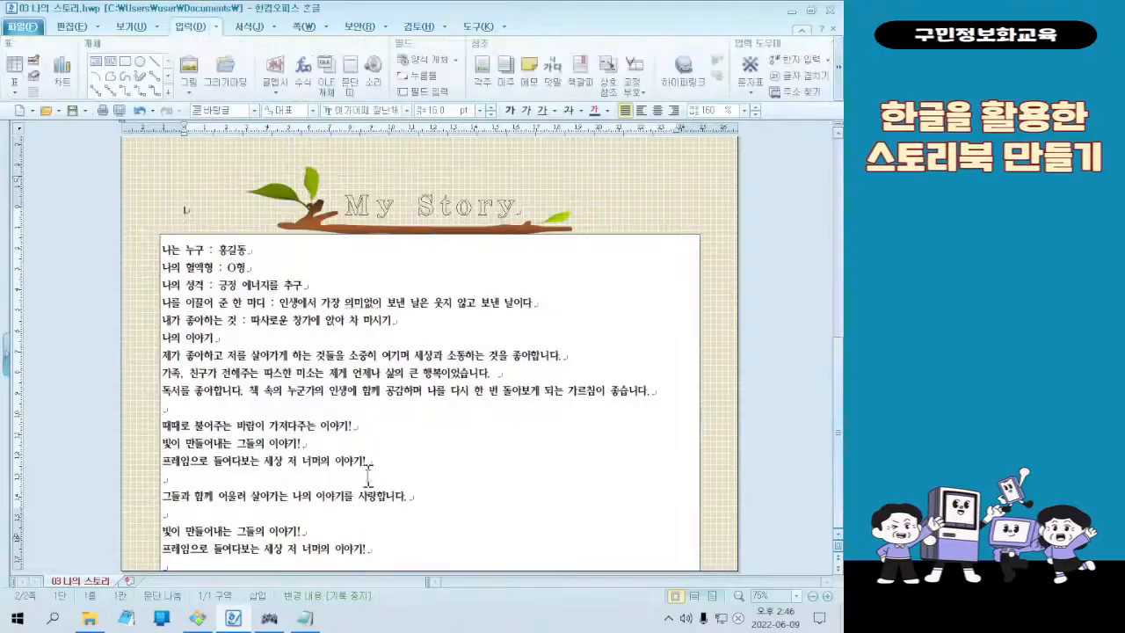
Step: Remove the blank line after the last 프레임으로 들여다보는 세상 저 너머의 이야기! line and undo the extra deletion that merges the following line
{"action": "left_click", "coordinate": [398, 549]}
{"action": "key", "text": "Delete"}
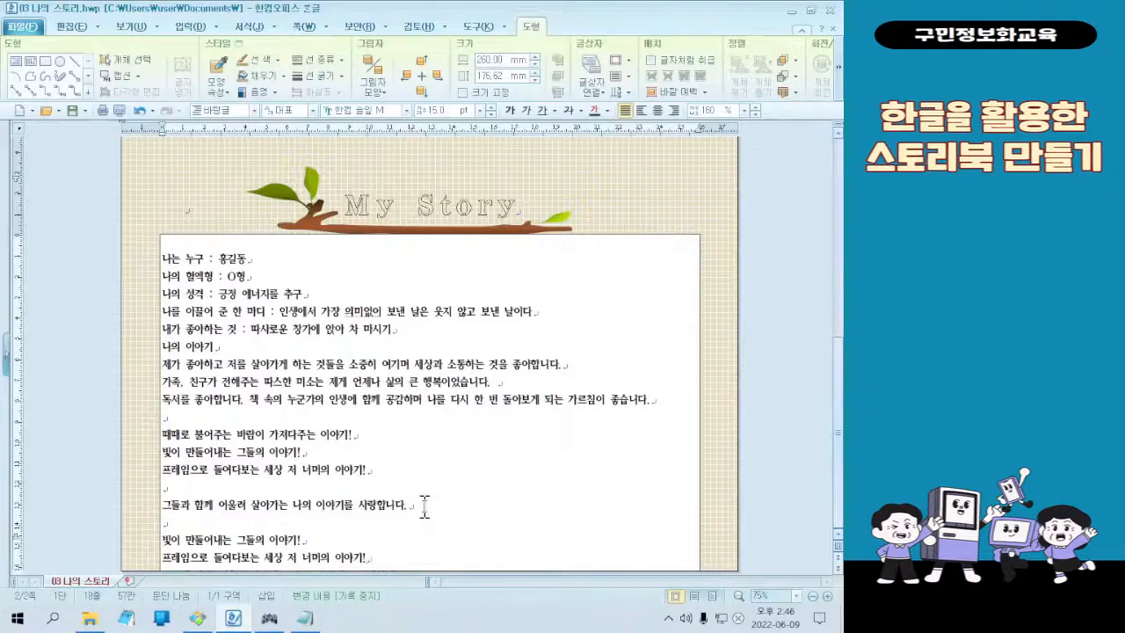
{"action": "mouse_move", "coordinate": [358, 540]}
{"action": "left_mouse_down"}
{"action": "mouse_move", "coordinate": [347, 595]}
{"action": "mouse_move", "coordinate": [344, 540]}
{"action": "left_mouse_up"}
{"action": "left_click", "coordinate": [377, 557]}
{"action": "type", "text": "그들과 함께 어울려 살아가는 나의 이야기를 사랑합니다."}
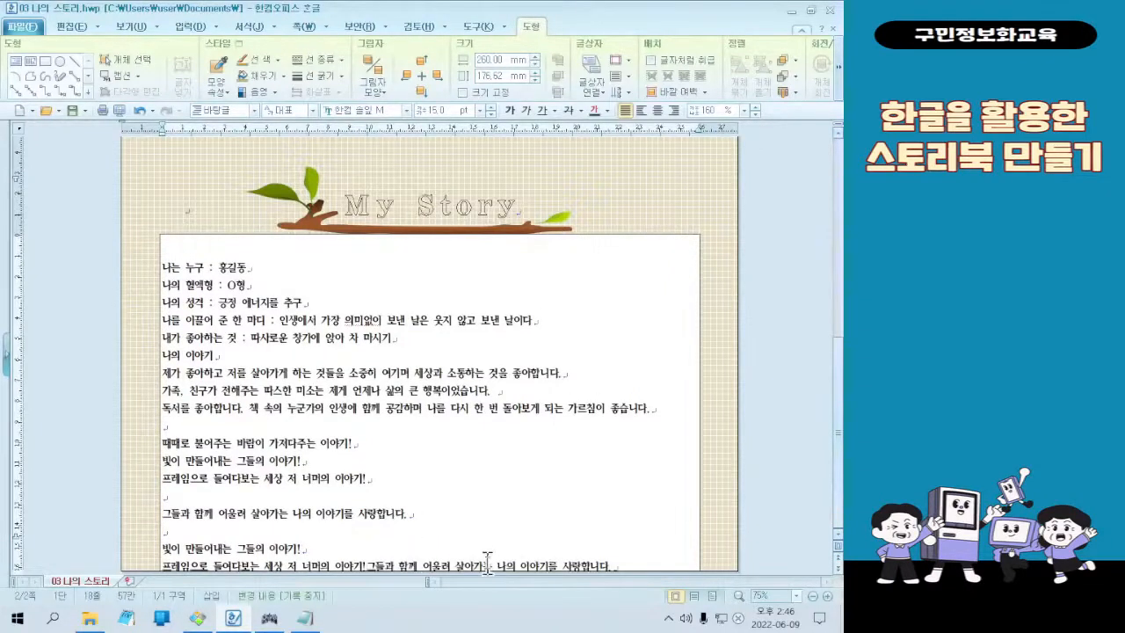
{"action": "key", "text": "ctrl+z"}
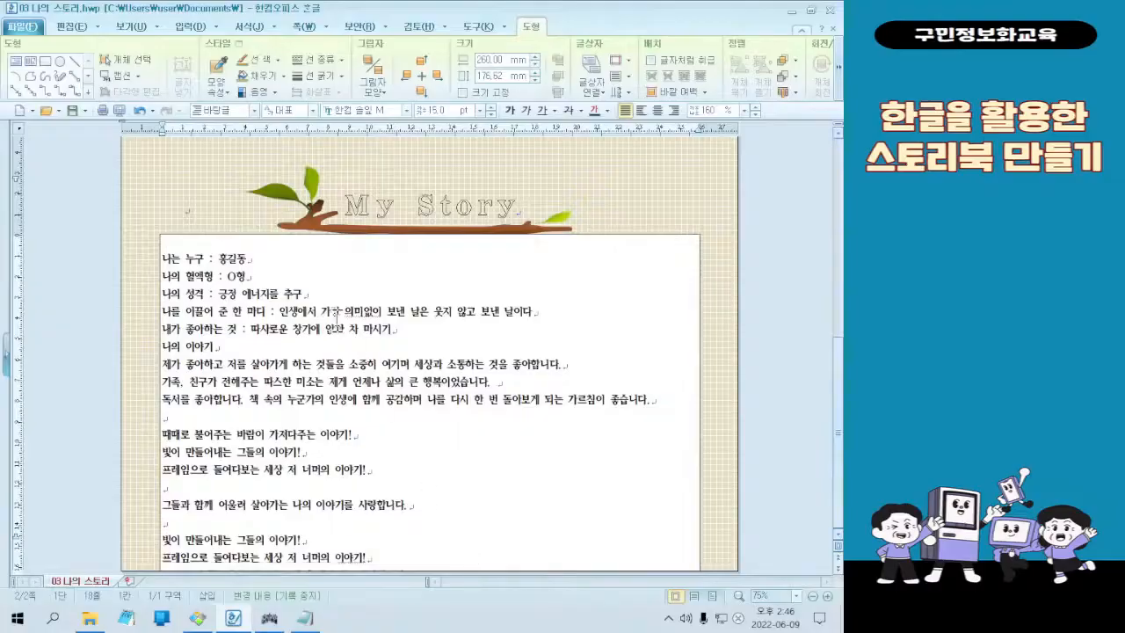
Step: Move the story text box up the page, over the lower part of the My Story title
{"action": "left_click", "coordinate": [223, 230]}
{"action": "left_click_drag", "start_coordinate": [223, 230], "coordinate": [226, 202]}
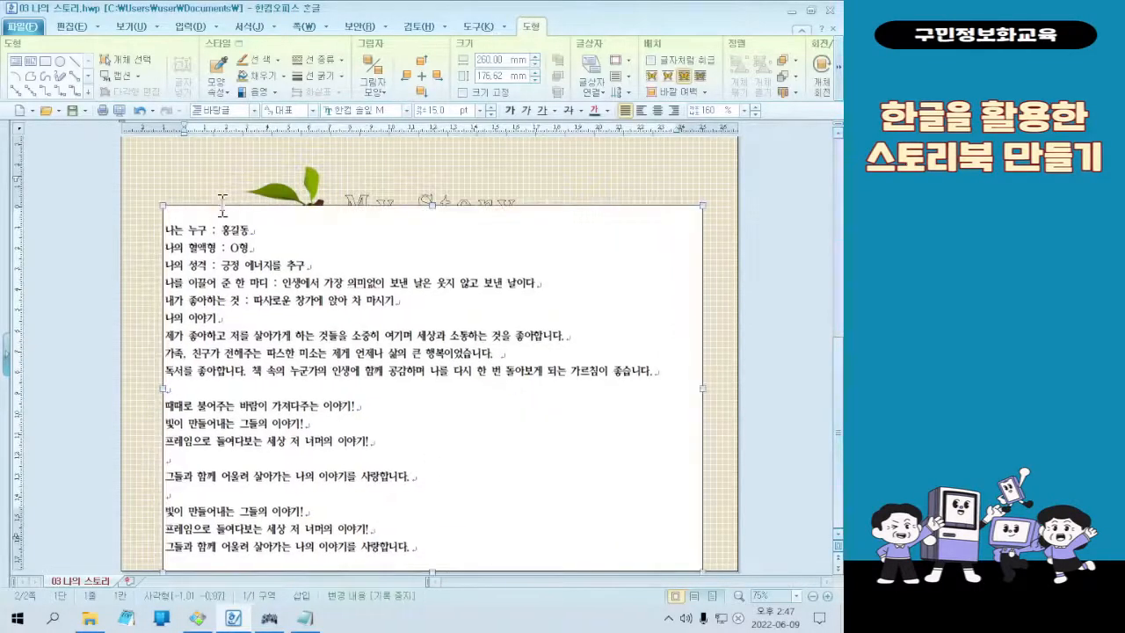
{"action": "left_click", "coordinate": [223, 207]}
{"action": "left_click", "coordinate": [223, 208]}
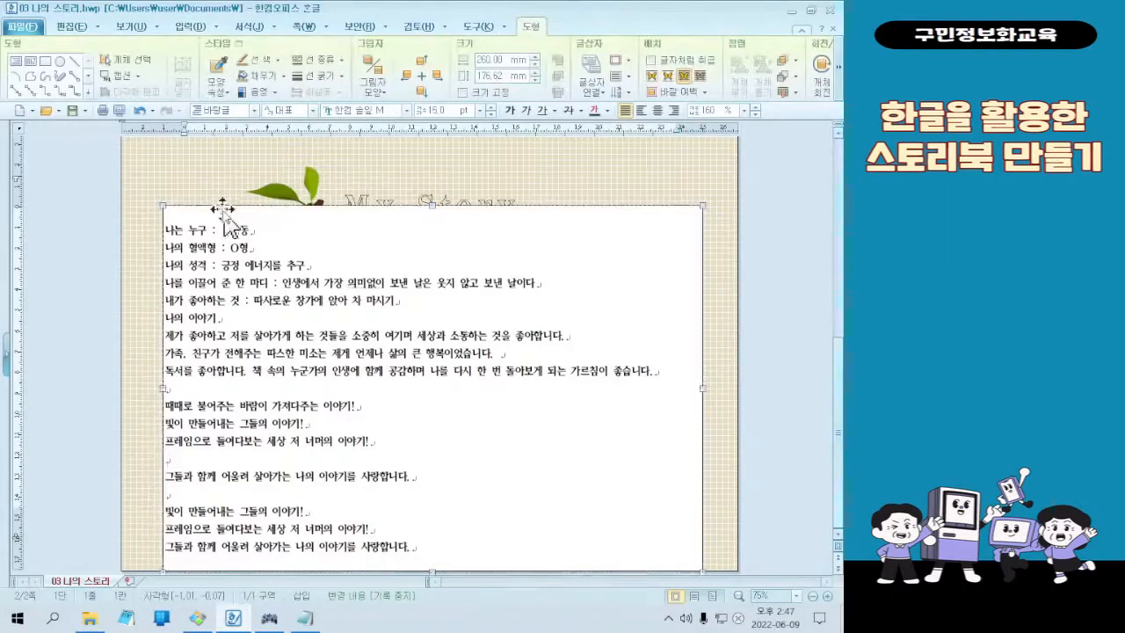
{"action": "left_click", "coordinate": [220, 284]}
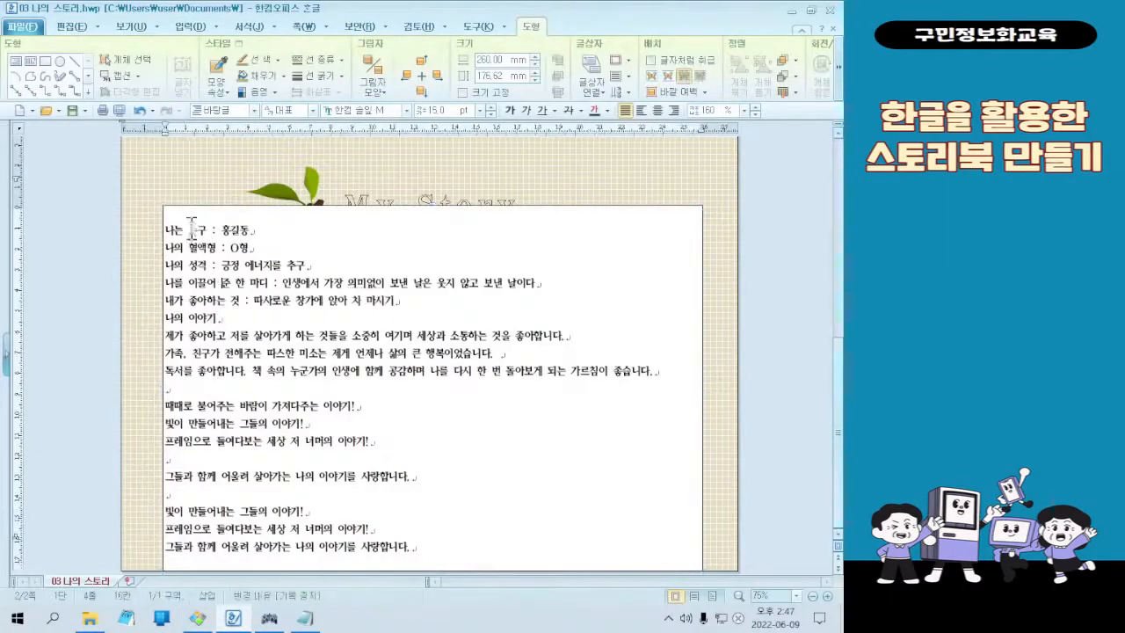
{"action": "scroll", "coordinate": [398, 253], "scroll_direction": "up", "scroll_amount": 3}
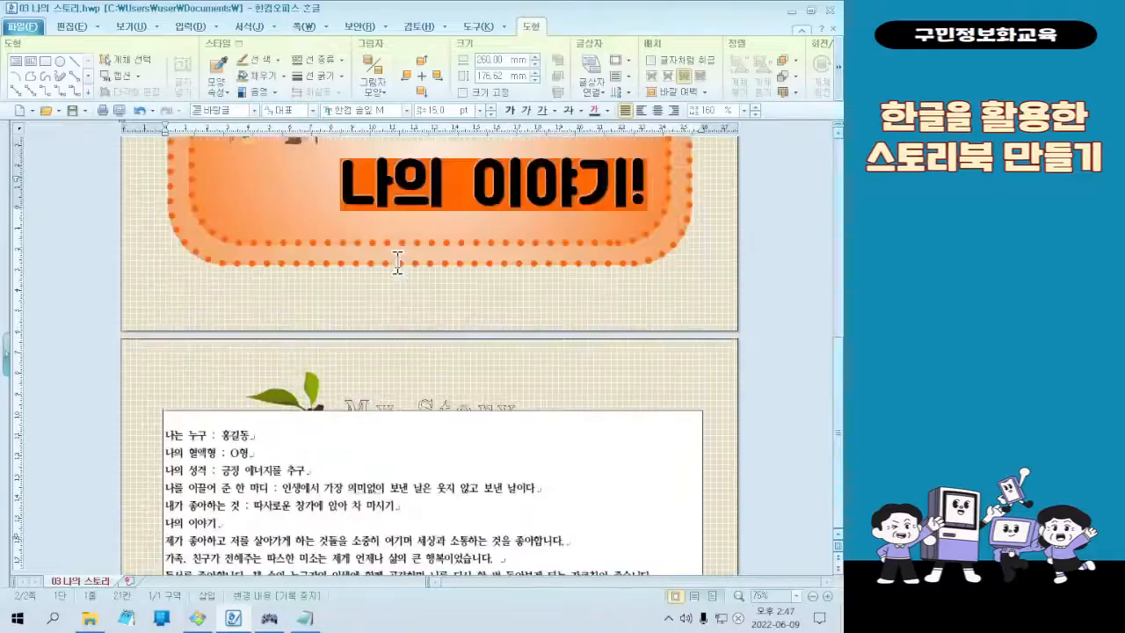
{"action": "left_click", "coordinate": [301, 452]}
{"action": "left_click", "coordinate": [239, 431]}
{"action": "scroll", "coordinate": [352, 469], "scroll_direction": "down", "scroll_amount": 2}
{"action": "scroll", "coordinate": [360, 482], "scroll_direction": "down", "scroll_amount": 2}
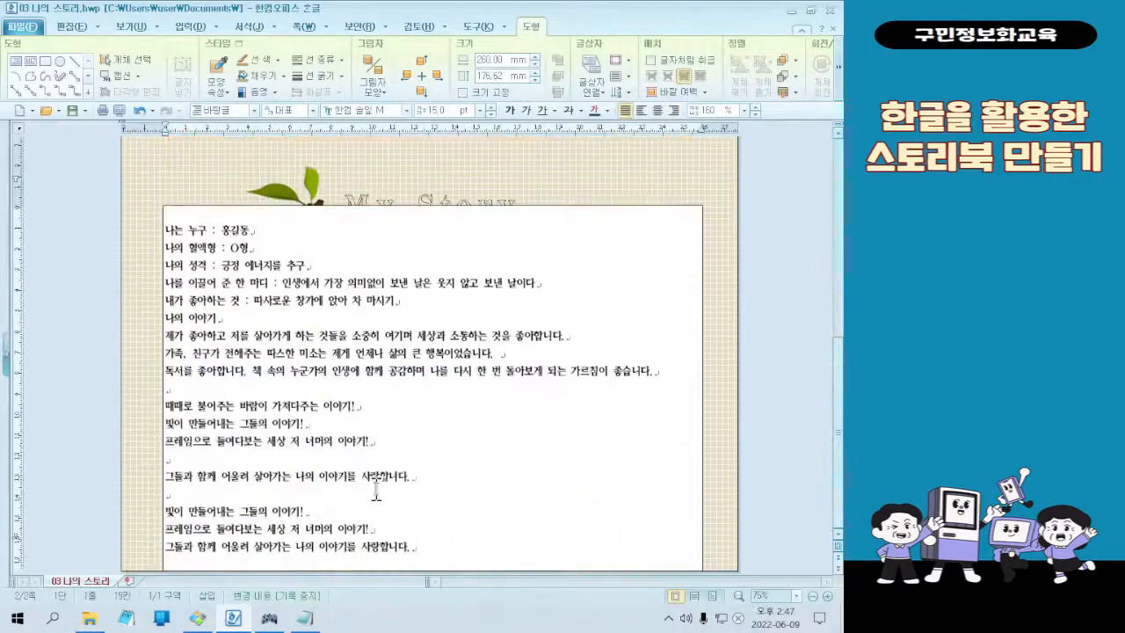
{"action": "left_click", "coordinate": [440, 546]}
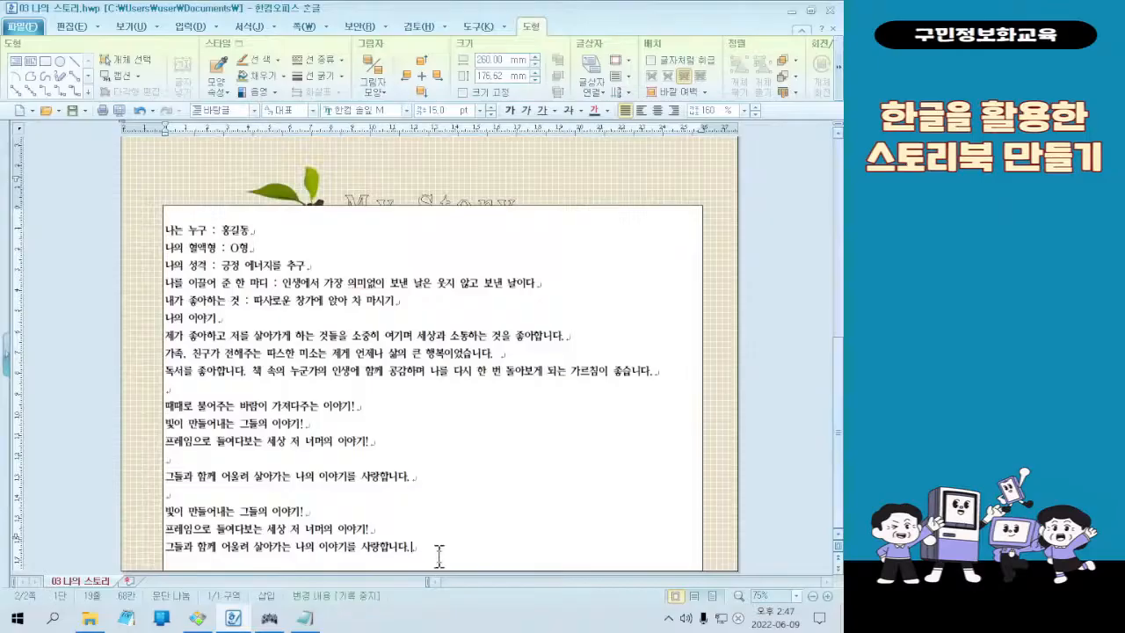
Step: Shorten the story text box from its lower edge to a height of about 168 mm, ending just below the last line
{"action": "left_click", "coordinate": [464, 210]}
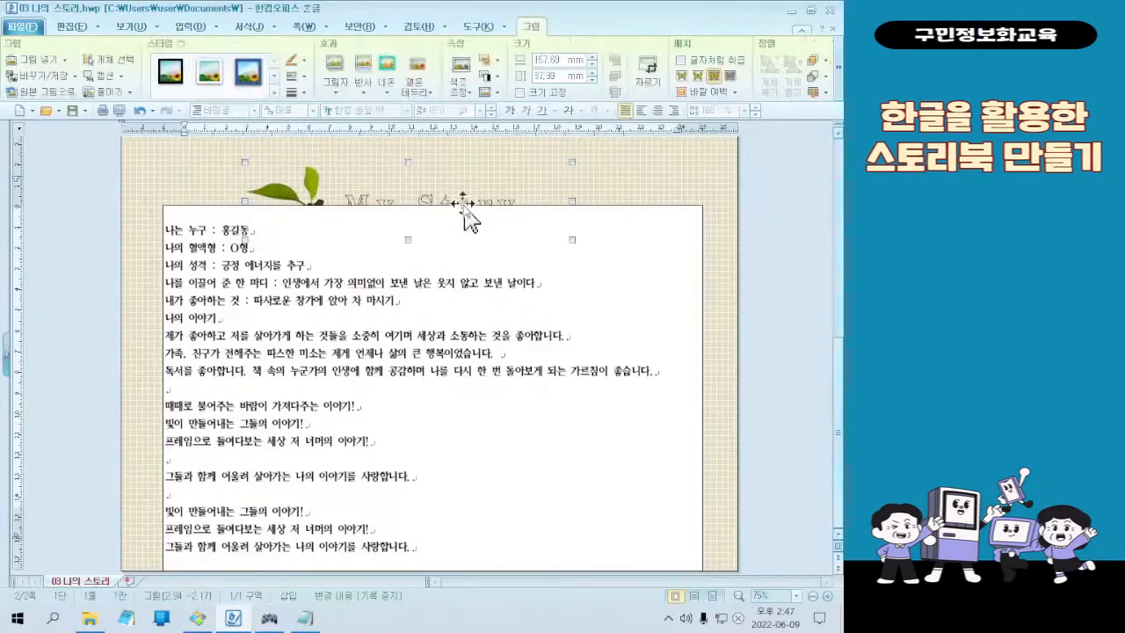
{"action": "left_click", "coordinate": [671, 206]}
{"action": "left_click_drag", "start_coordinate": [432, 571], "coordinate": [433, 554]}
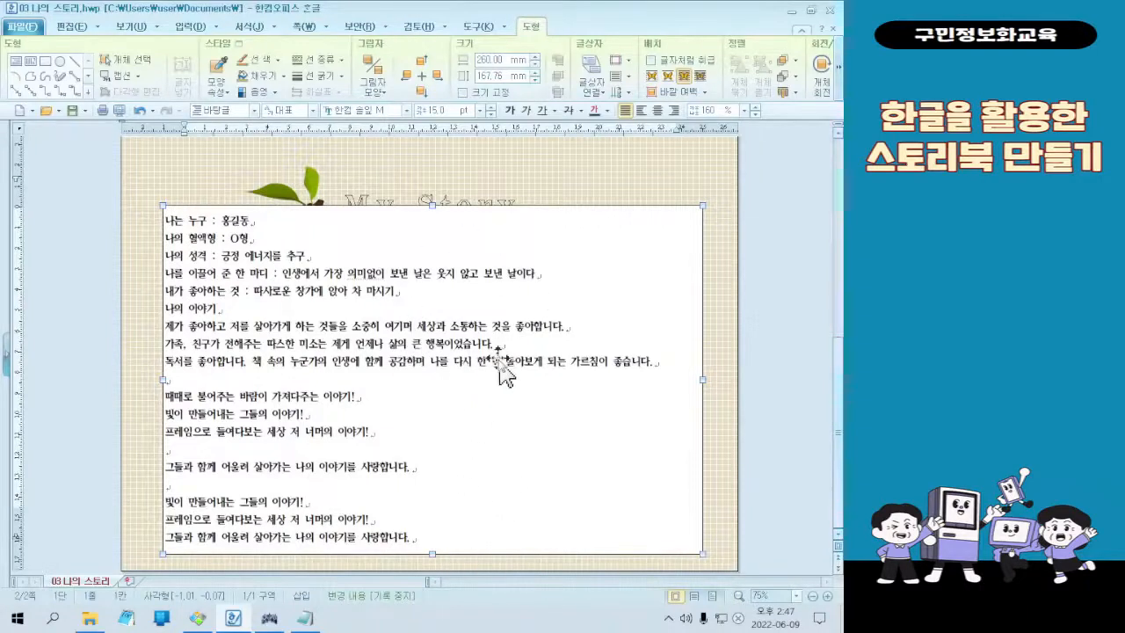
{"action": "left_click", "coordinate": [504, 188]}
{"action": "left_click_drag", "start_coordinate": [497, 181], "coordinate": [384, 243]}
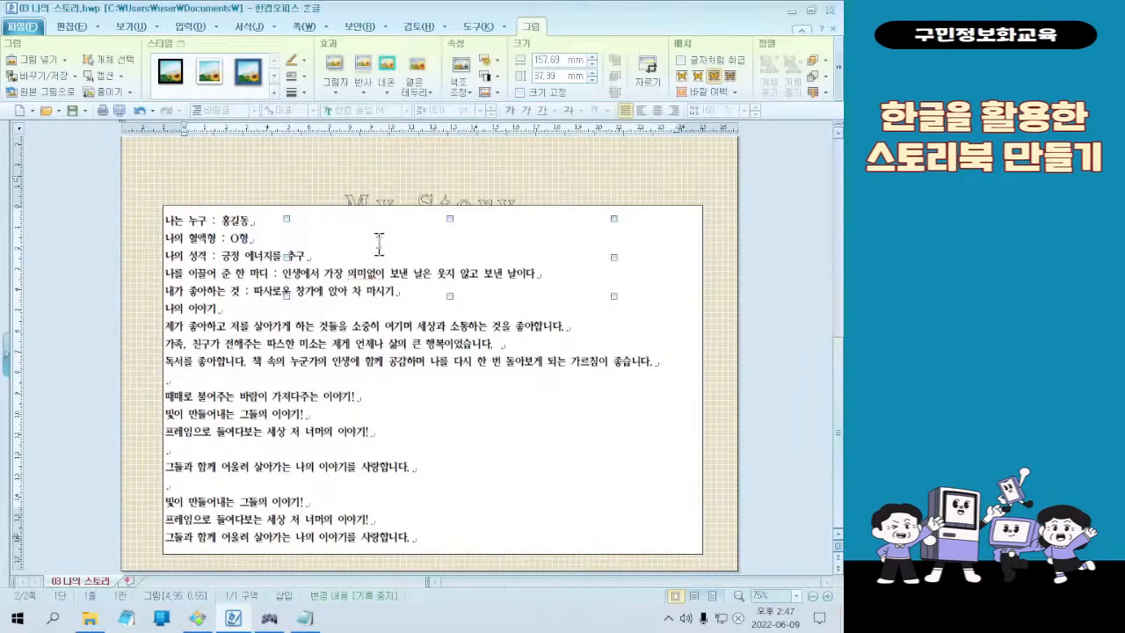
{"action": "key", "text": "ctrl+z"}
Step: Move the branch picture aside and move the My Story title box up so it sits just above the story text box
{"action": "left_click_drag", "start_coordinate": [309, 191], "coordinate": [194, 204]}
{"action": "left_click", "coordinate": [485, 189]}
{"action": "left_click_drag", "start_coordinate": [486, 184], "coordinate": [484, 161]}
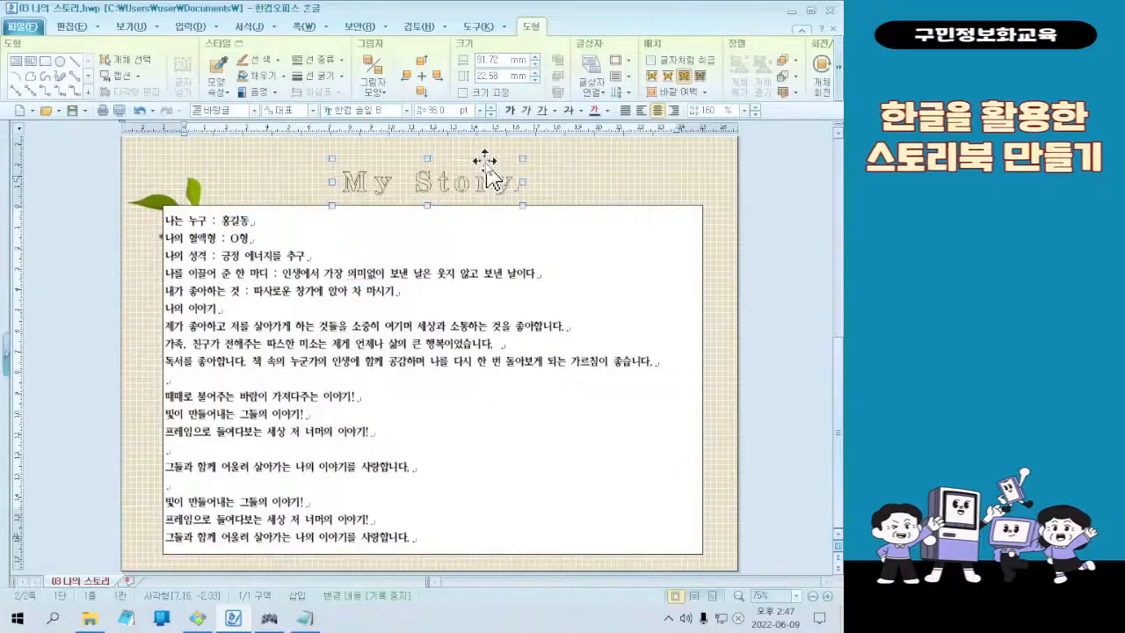
Step: Move the branch picture back around the My Story title so its stem runs along the top edge of the story text box
{"action": "scroll", "coordinate": [488, 189], "scroll_direction": "up", "scroll_amount": 1}
{"action": "left_click_drag", "start_coordinate": [167, 241], "coordinate": [278, 205]}
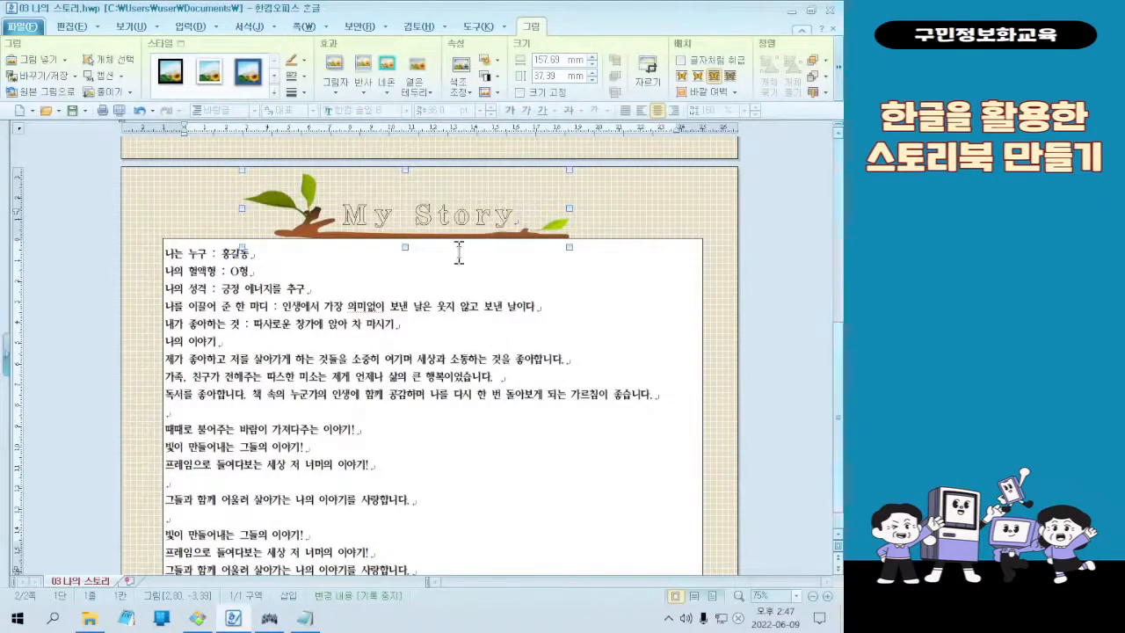
{"action": "scroll", "coordinate": [499, 334], "scroll_direction": "down", "scroll_amount": 1}
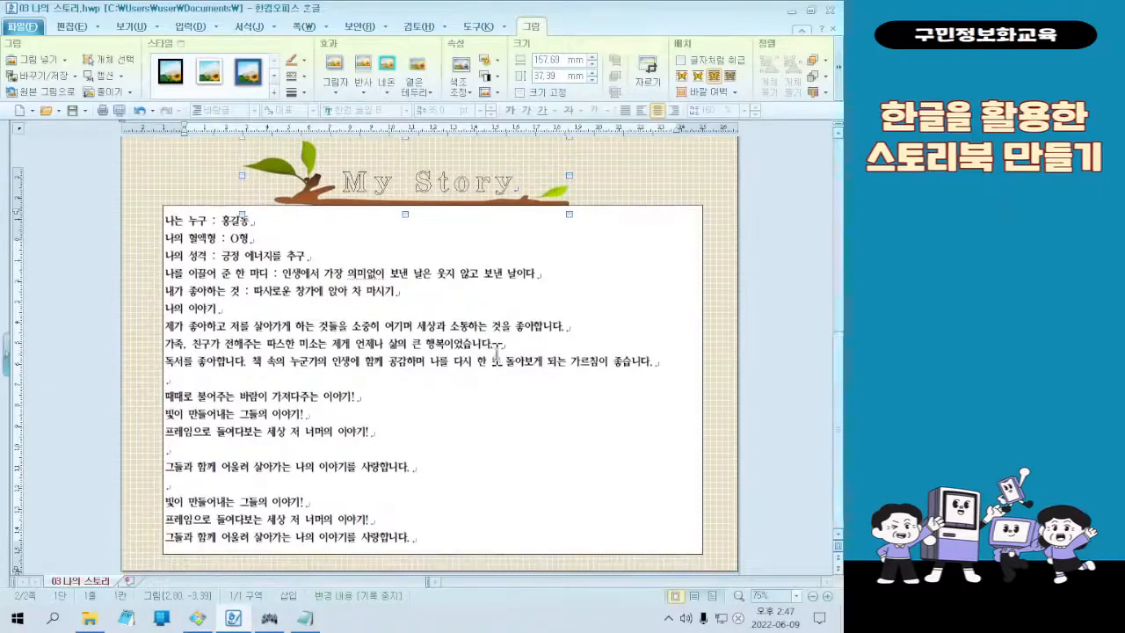
Step: Send the branch picture to the back (맨 뒤로), behind the My Story title
{"action": "scroll", "coordinate": [495, 352], "scroll_direction": "up", "scroll_amount": 2}
{"action": "scroll", "coordinate": [496, 352], "scroll_direction": "down", "scroll_amount": 1}
{"action": "scroll", "coordinate": [495, 344], "scroll_direction": "up", "scroll_amount": 2}
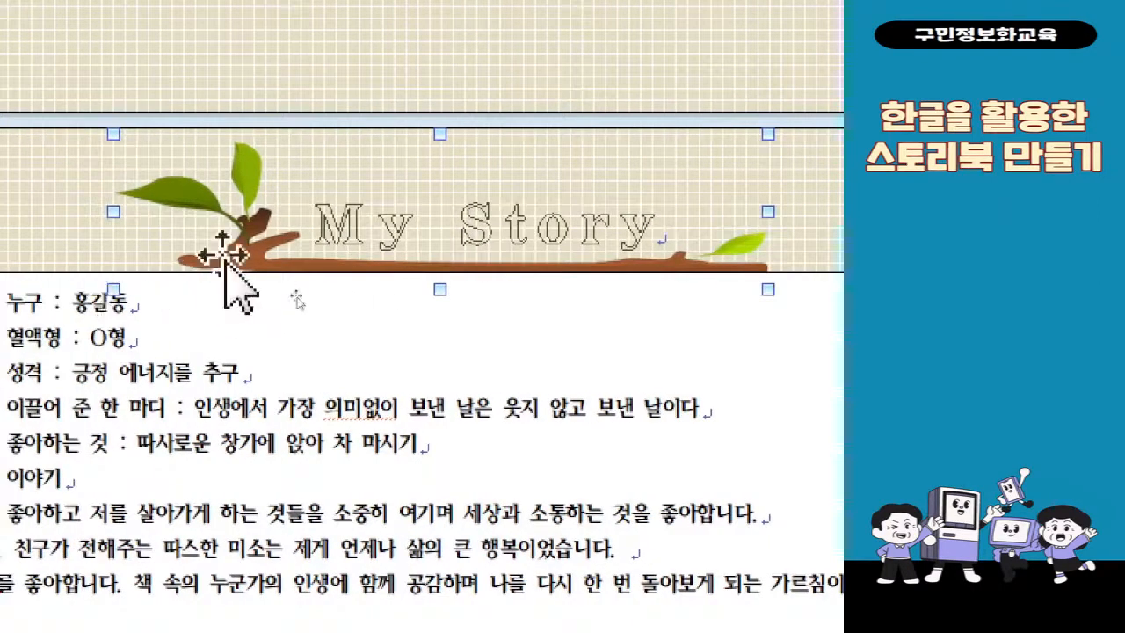
{"action": "right_click", "coordinate": [140, 261]}
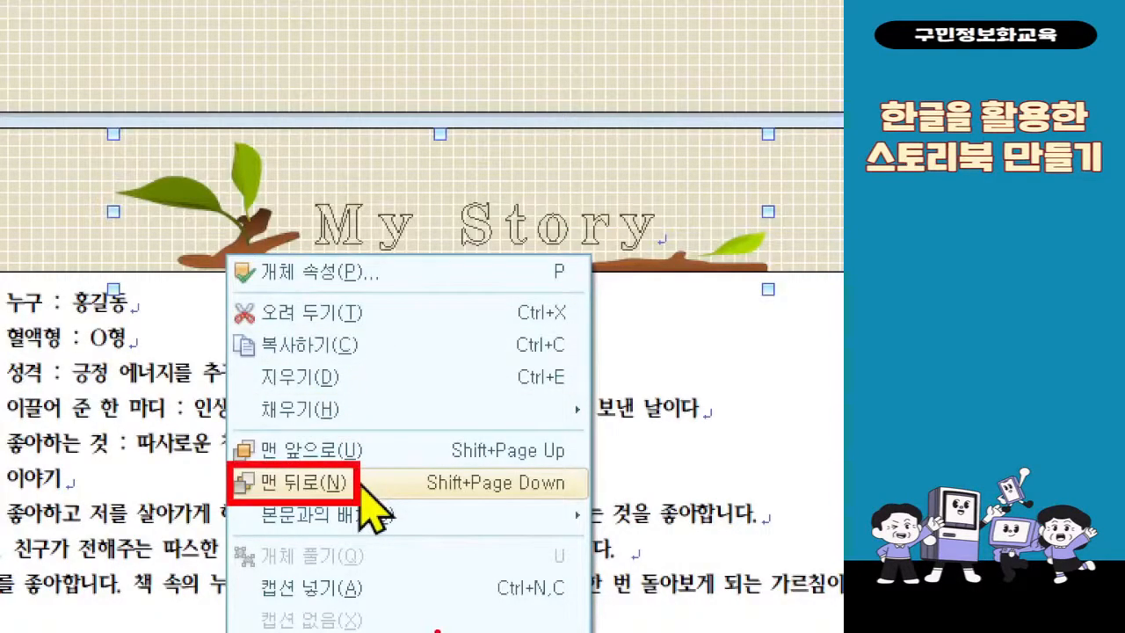
{"action": "left_click", "coordinate": [360, 492]}
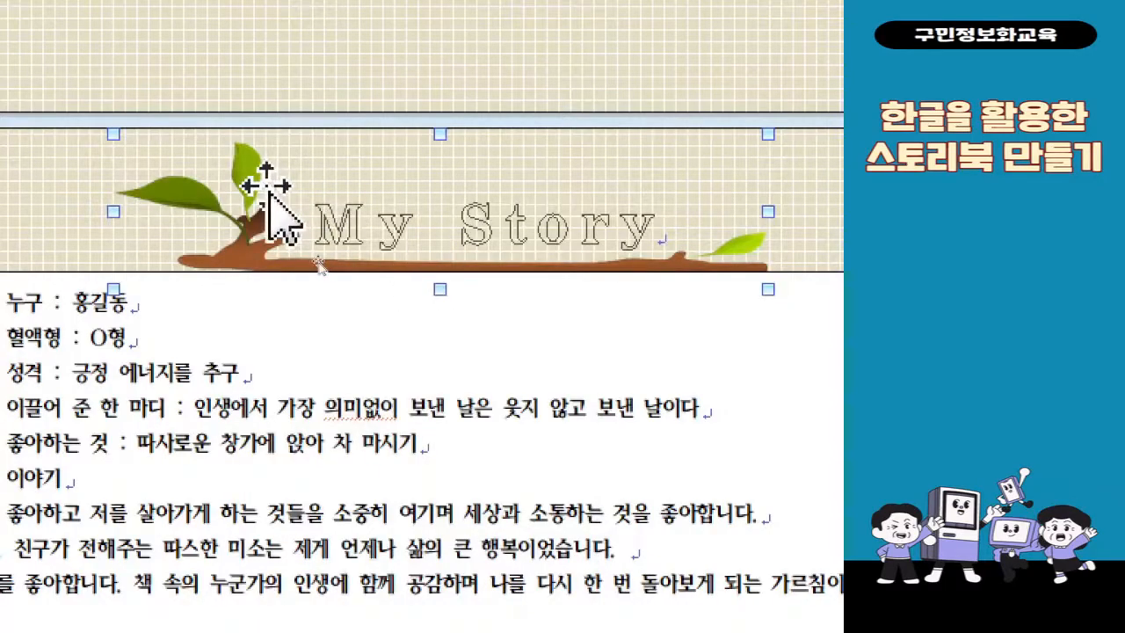
{"action": "right_click", "coordinate": [268, 191]}
{"action": "left_click", "coordinate": [330, 427]}
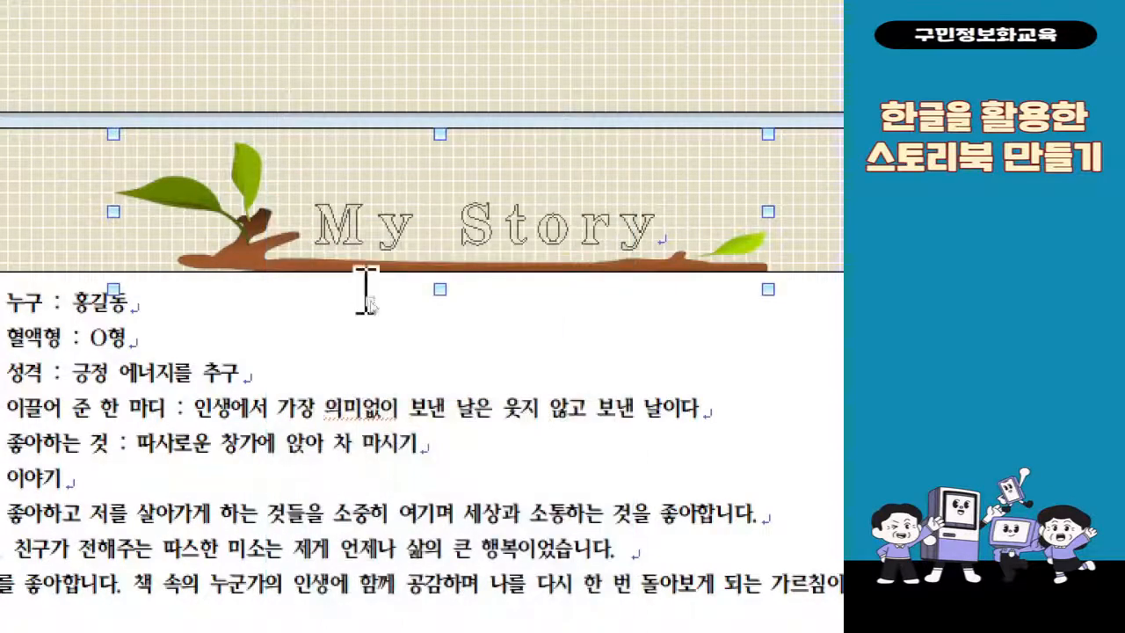
{"action": "left_click", "coordinate": [372, 234]}
{"action": "left_click", "coordinate": [375, 180]}
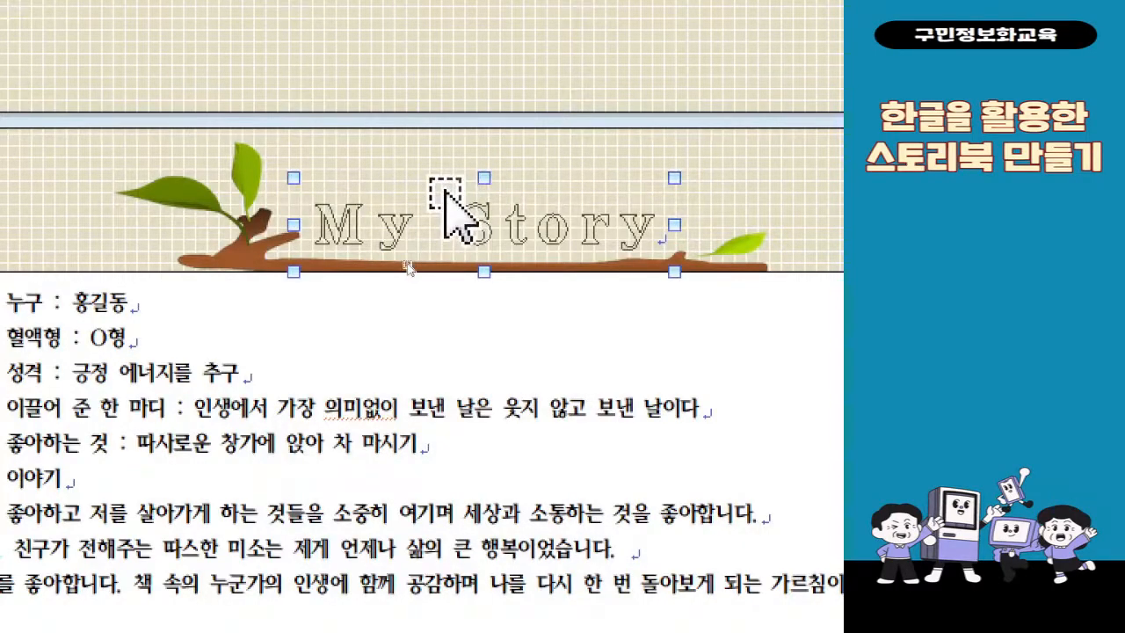
{"action": "left_click", "coordinate": [232, 255]}
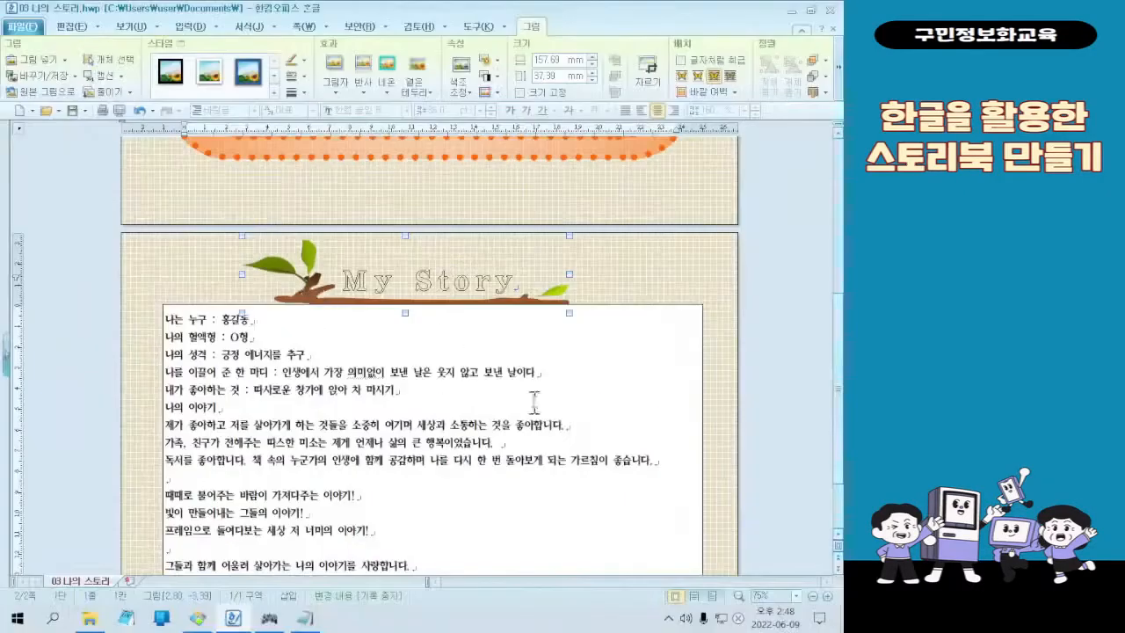
Step: Switch to the other open program window and close it
{"action": "scroll", "coordinate": [809, 422], "scroll_direction": "down", "scroll_amount": 2}
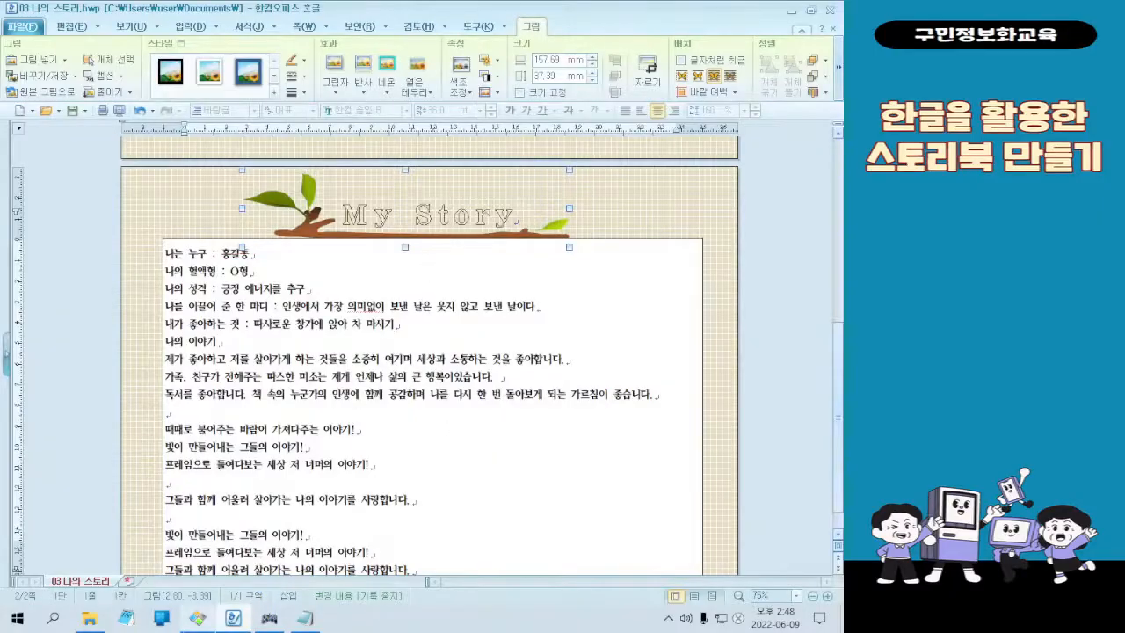
{"action": "left_click", "coordinate": [197, 618]}
{"action": "left_click", "coordinate": [830, 11]}
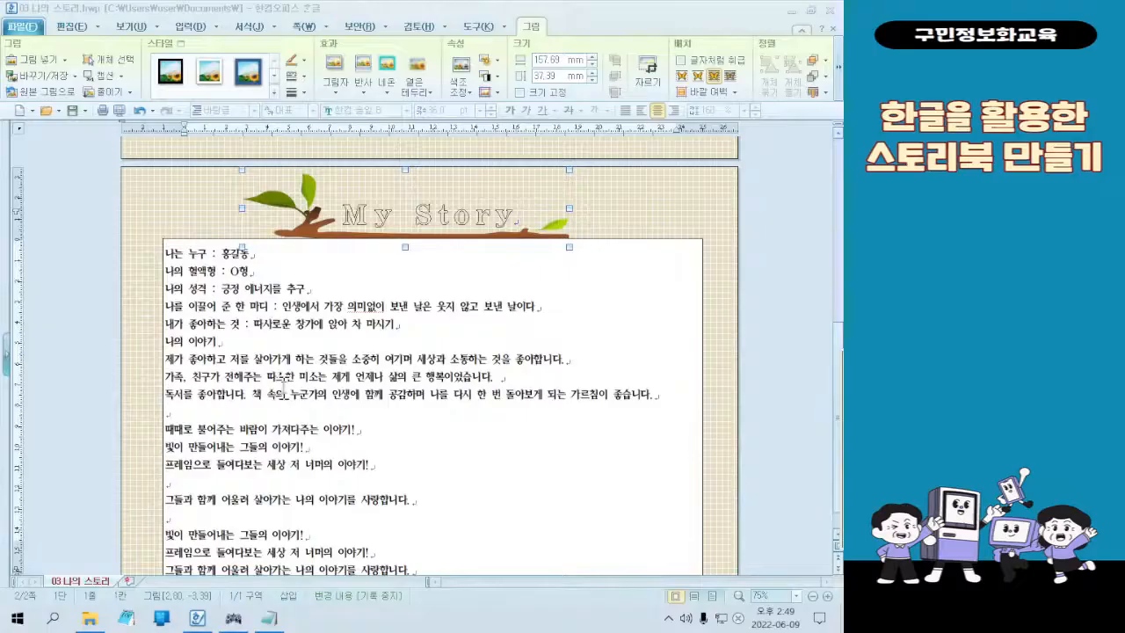
Step: Send the story text box to the back (맨 뒤로), behind the branch picture
{"action": "left_click", "coordinate": [670, 240]}
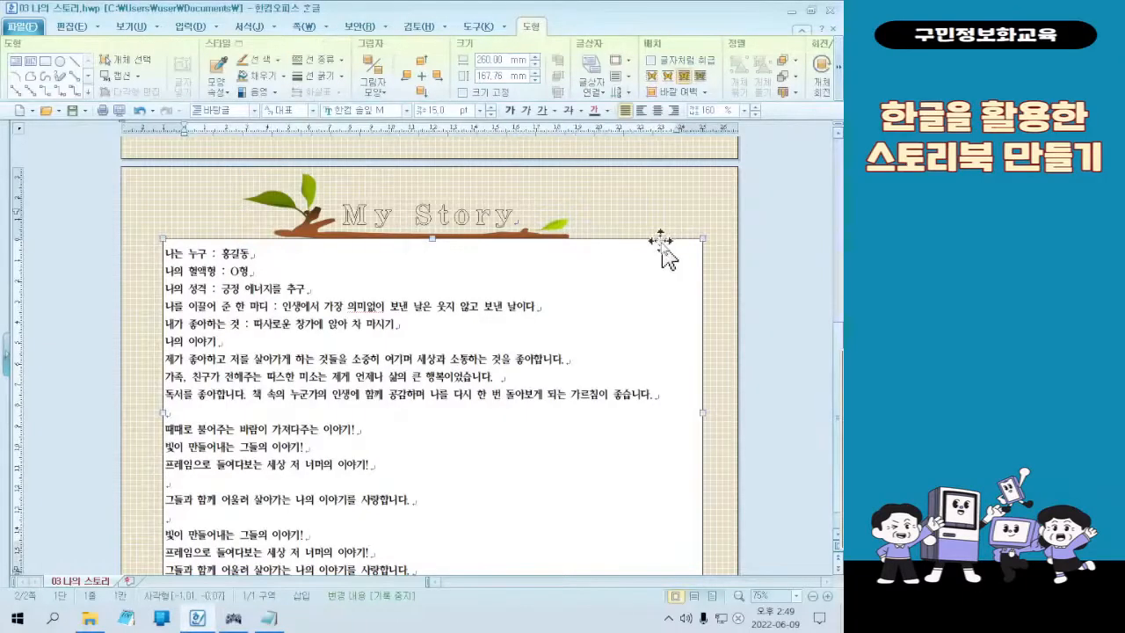
{"action": "key", "text": "ctrl"}
{"action": "key", "text": "ctrl"}
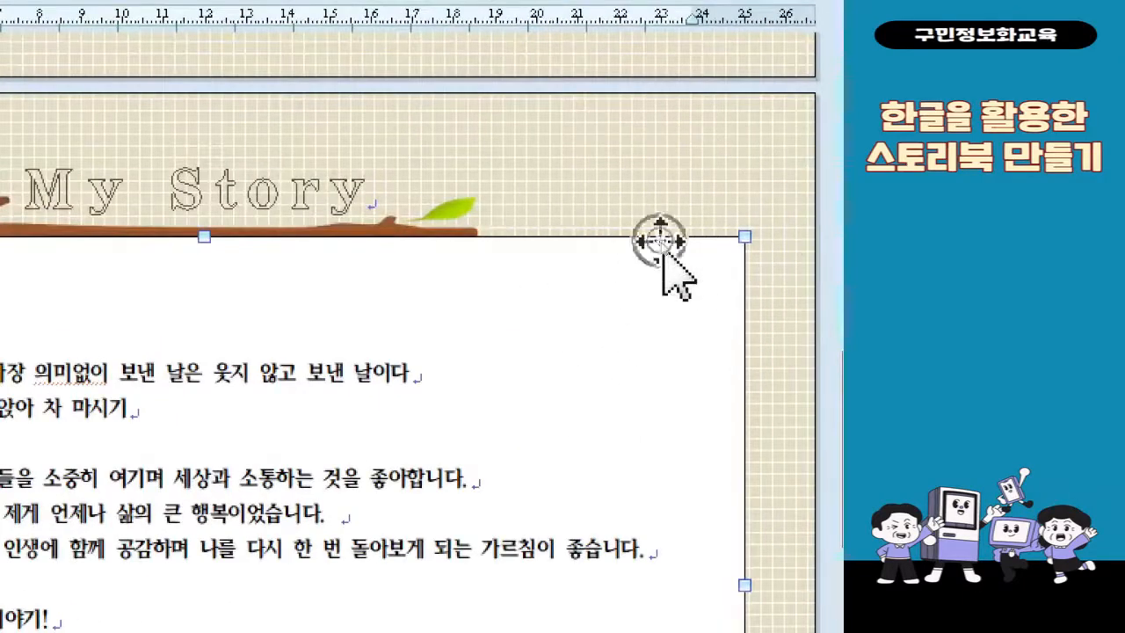
{"action": "right_click", "coordinate": [660, 241]}
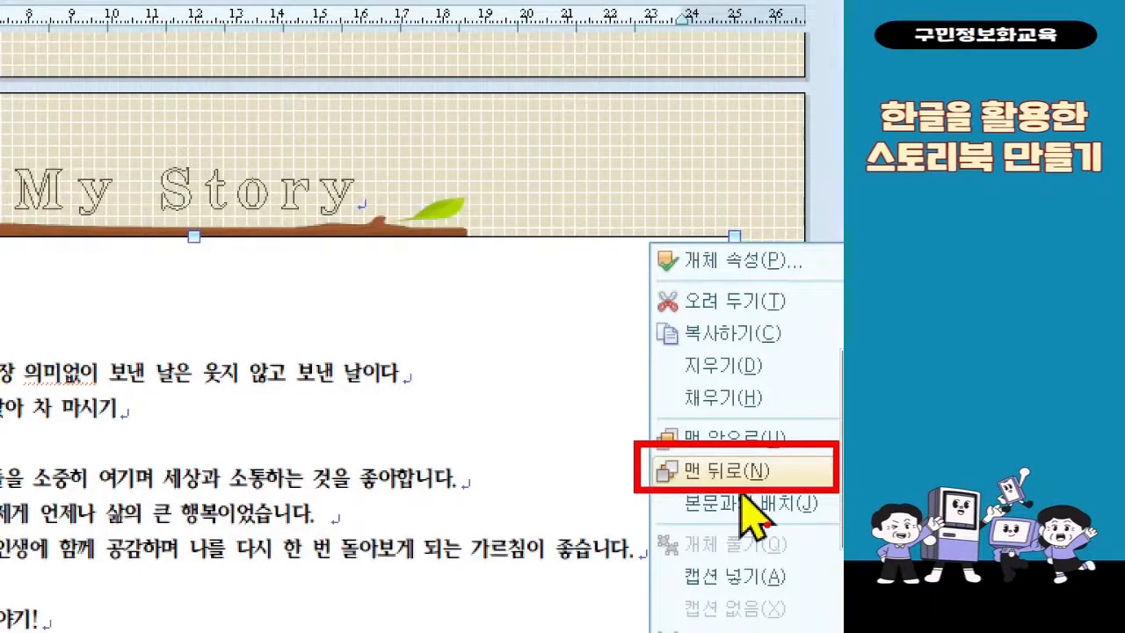
{"action": "left_click", "coordinate": [740, 471]}
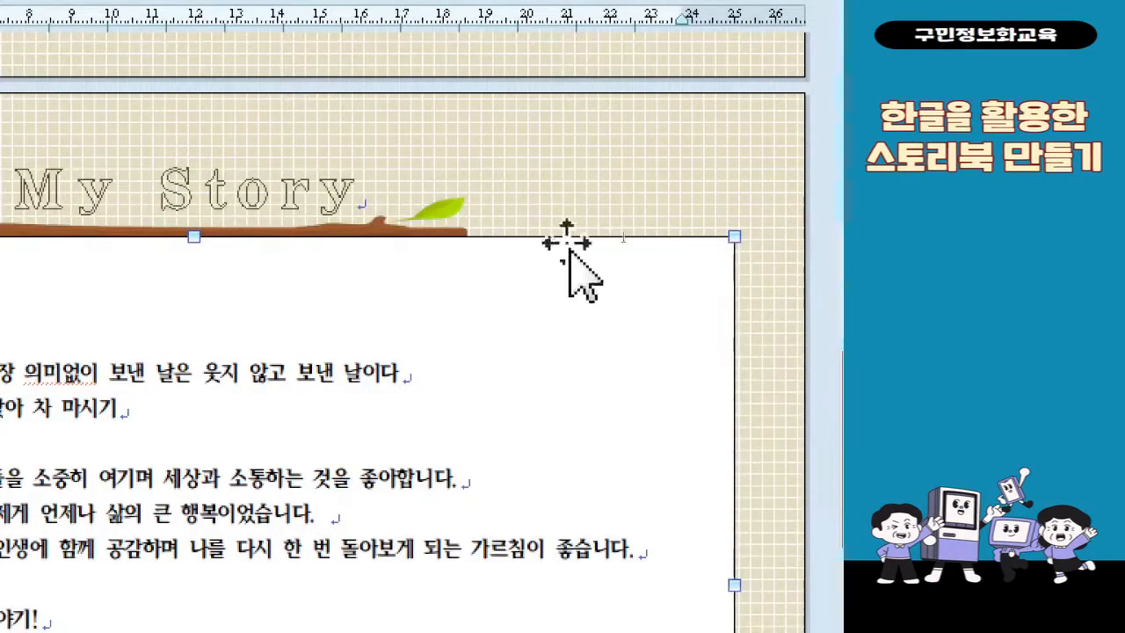
{"action": "right_click", "coordinate": [572, 245]}
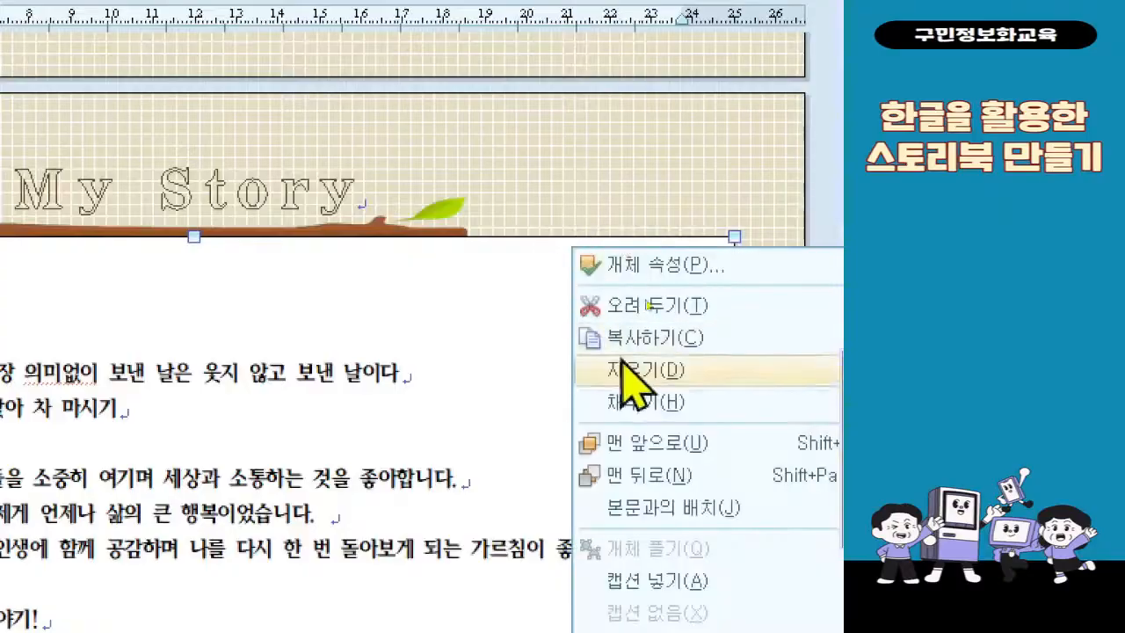
{"action": "left_click", "coordinate": [672, 473]}
{"action": "scroll", "coordinate": [672, 500], "scroll_direction": "down", "scroll_amount": 1}
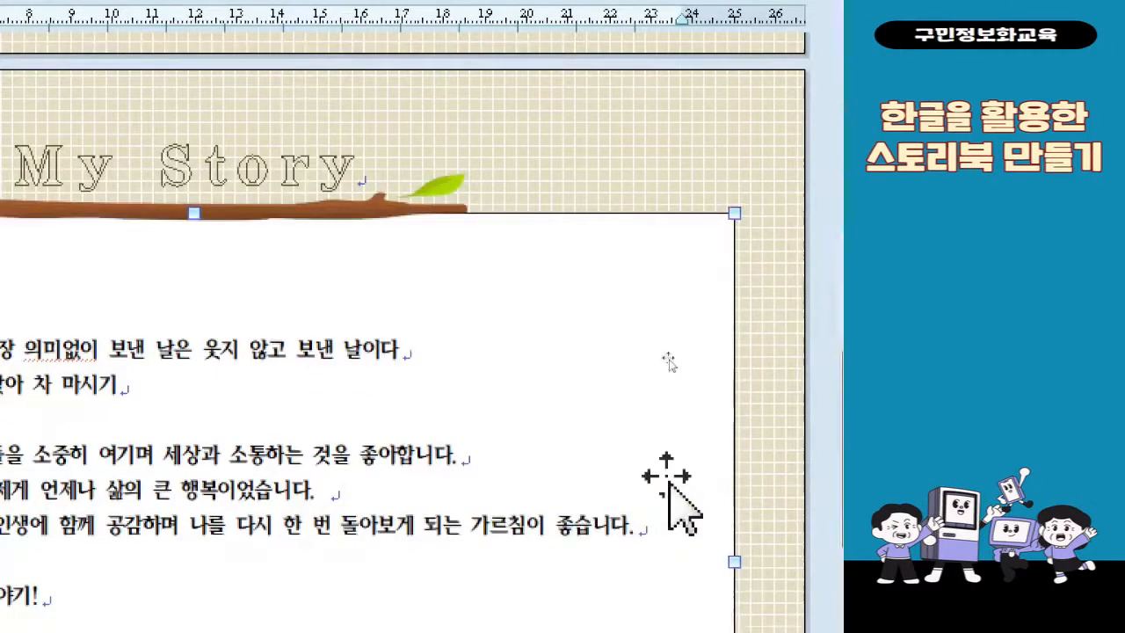
Step: In the story text box's object properties, set its placement to 글 뒤로 and its horizontal position to 가운데 of the paper
{"action": "double_click", "coordinate": [667, 224]}
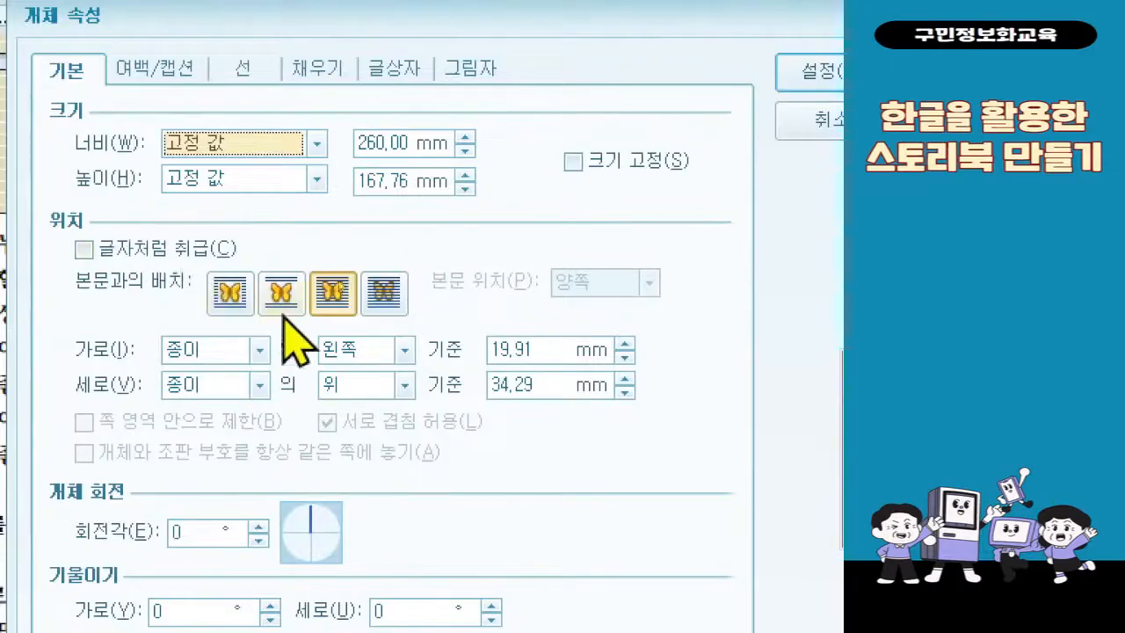
{"action": "left_click", "coordinate": [374, 305]}
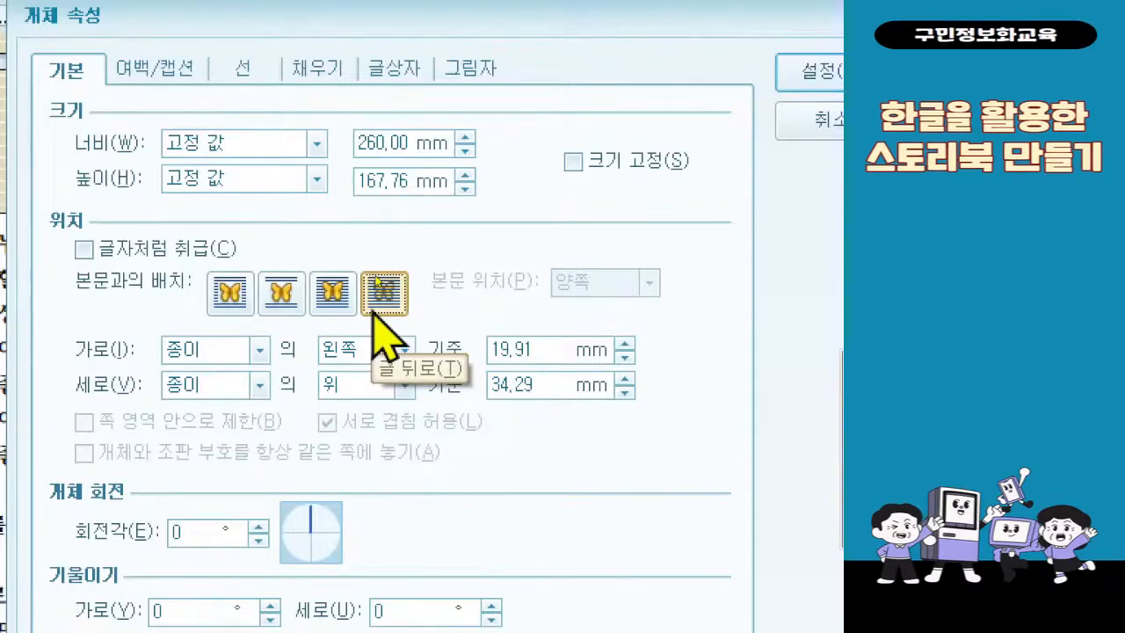
{"action": "left_click", "coordinate": [401, 352]}
{"action": "left_click", "coordinate": [401, 392]}
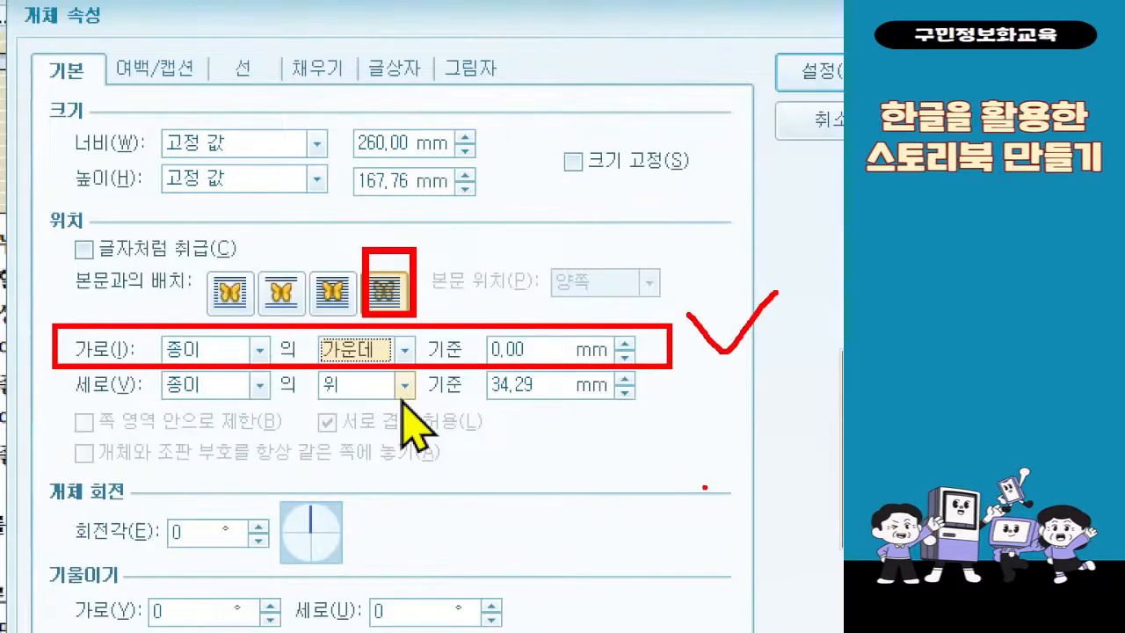
{"action": "key", "text": "Escape"}
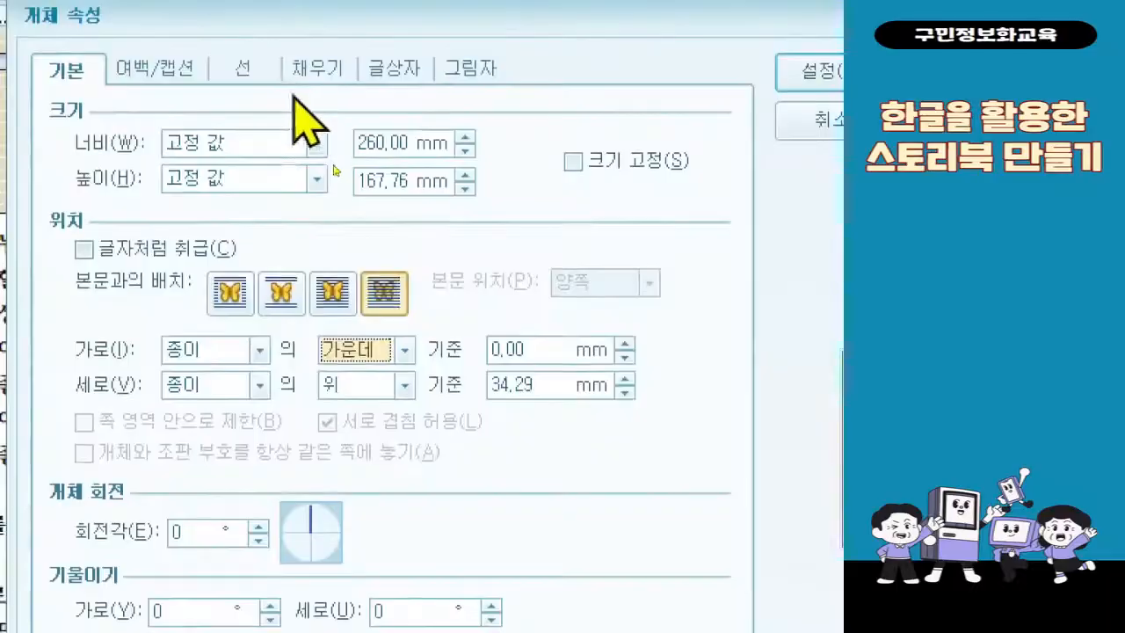
Step: In the story text box's object properties, set the line color to white from the 기본 color theme
{"action": "left_click", "coordinate": [266, 87]}
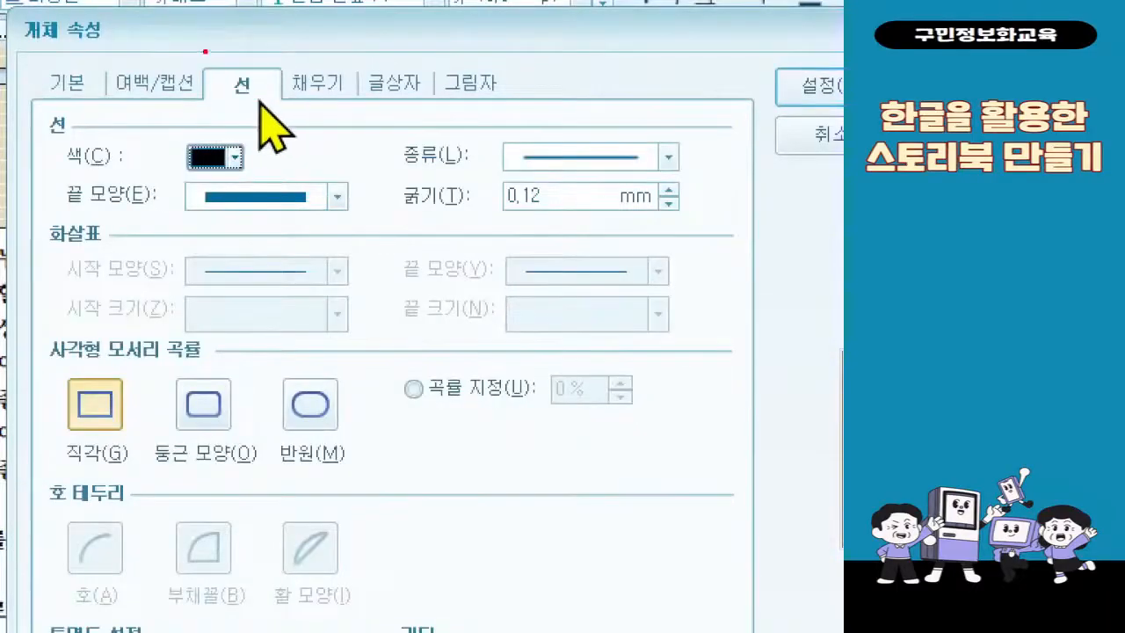
{"action": "left_click_drag", "start_coordinate": [288, 117], "coordinate": [286, 113]}
{"action": "left_click_drag", "start_coordinate": [165, 142], "coordinate": [257, 181]}
{"action": "mouse_move", "coordinate": [299, 86]}
{"action": "left_mouse_down"}
{"action": "mouse_move", "coordinate": [329, 140]}
{"action": "mouse_move", "coordinate": [279, 155]}
{"action": "mouse_move", "coordinate": [303, 166]}
{"action": "left_mouse_up"}
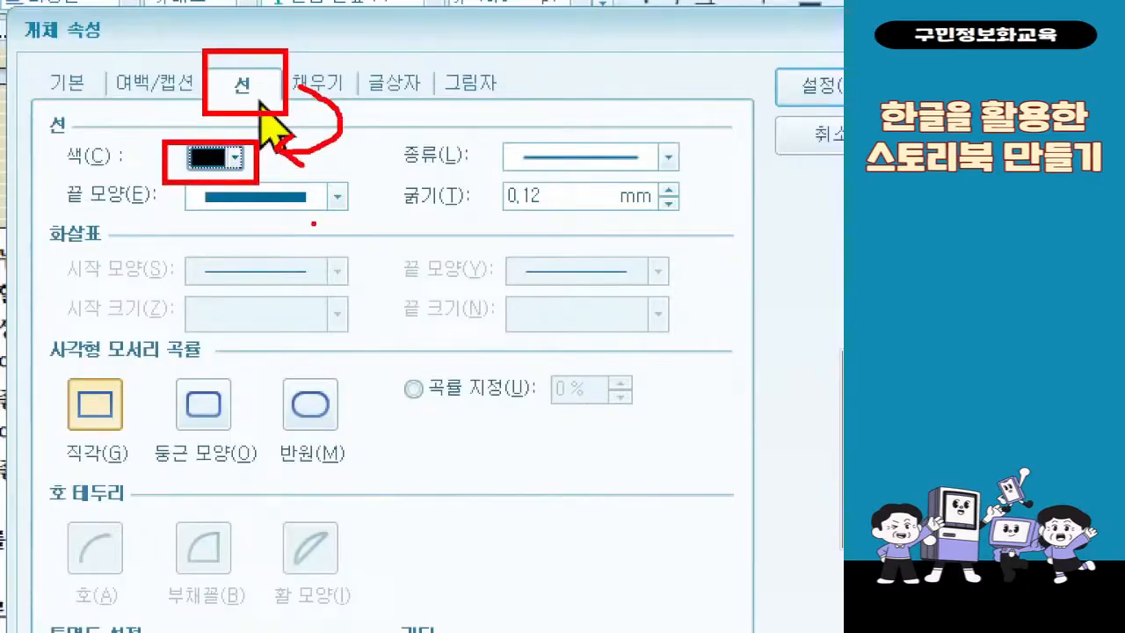
{"action": "key", "text": "Escape"}
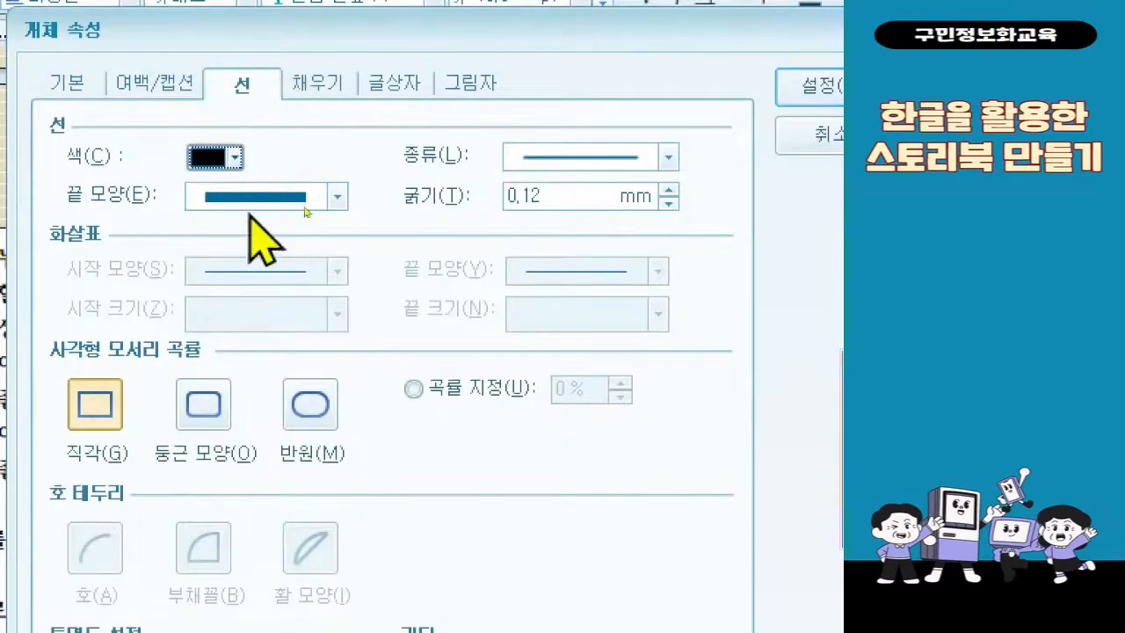
{"action": "left_click", "coordinate": [211, 160]}
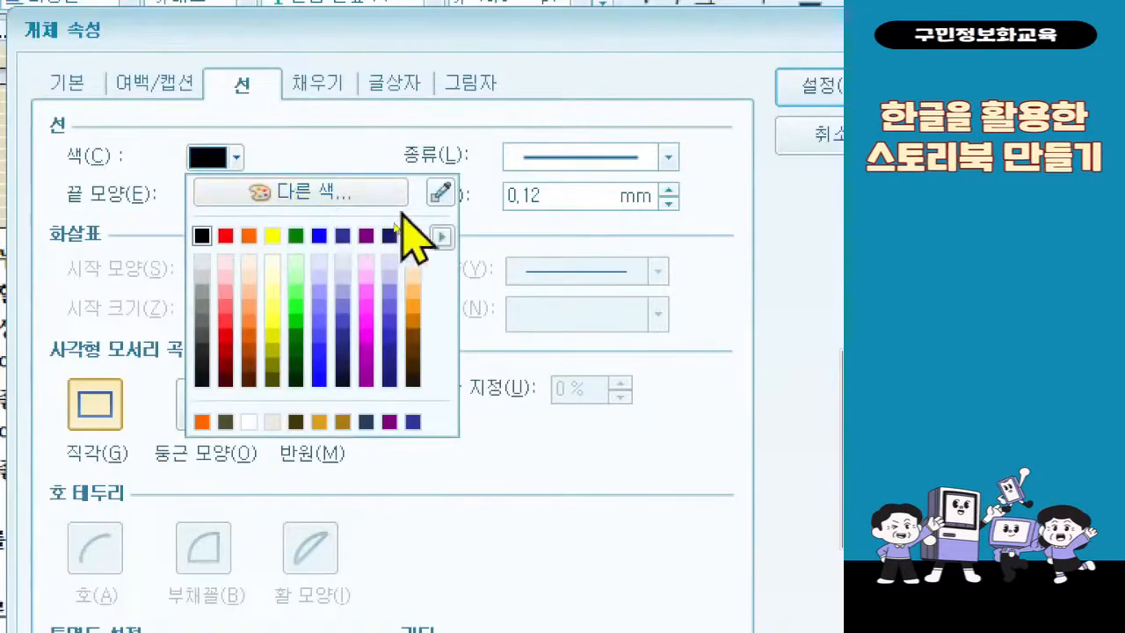
{"action": "left_click", "coordinate": [443, 237]}
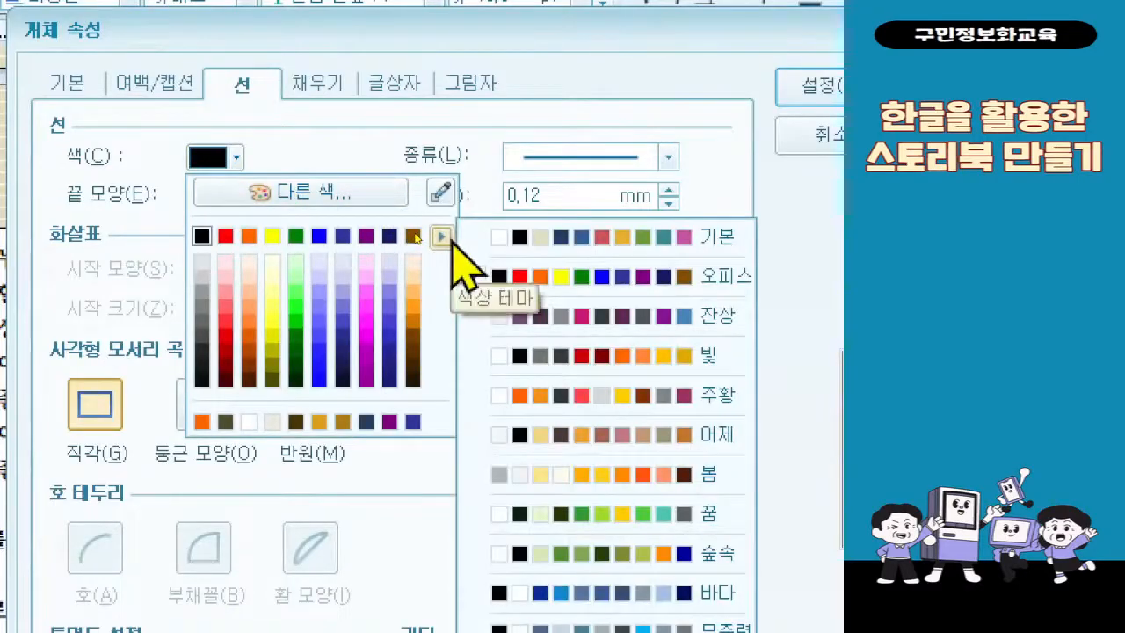
{"action": "left_click", "coordinate": [612, 238]}
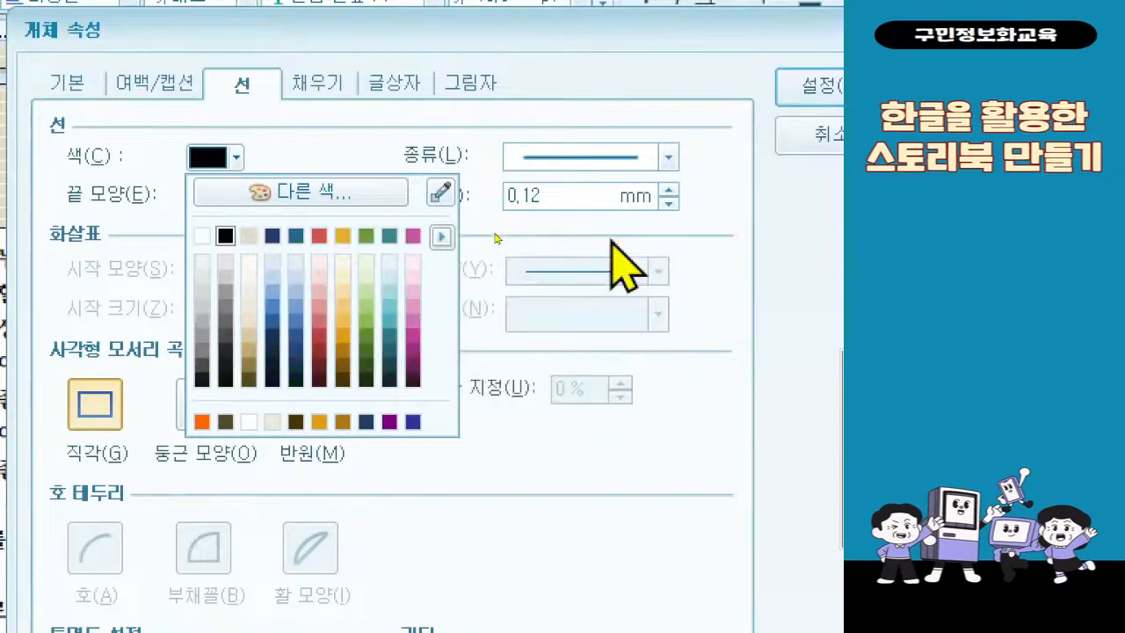
{"action": "left_click", "coordinate": [203, 235]}
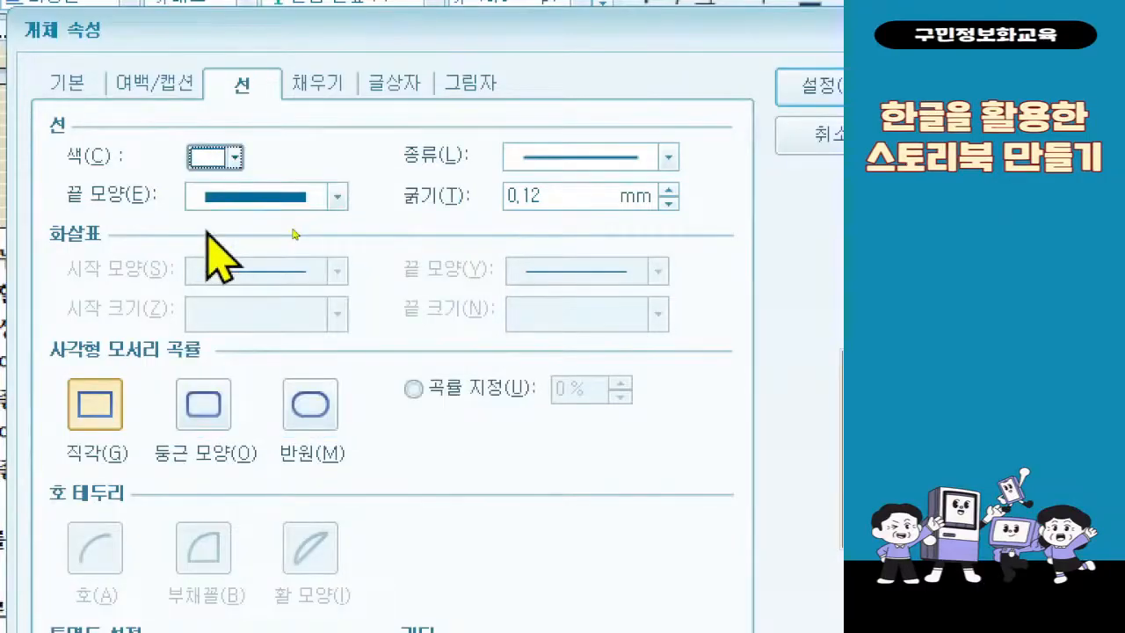
Step: Set the story text box's line thickness (굵기) to 1.5 mm
{"action": "left_click", "coordinate": [516, 195]}
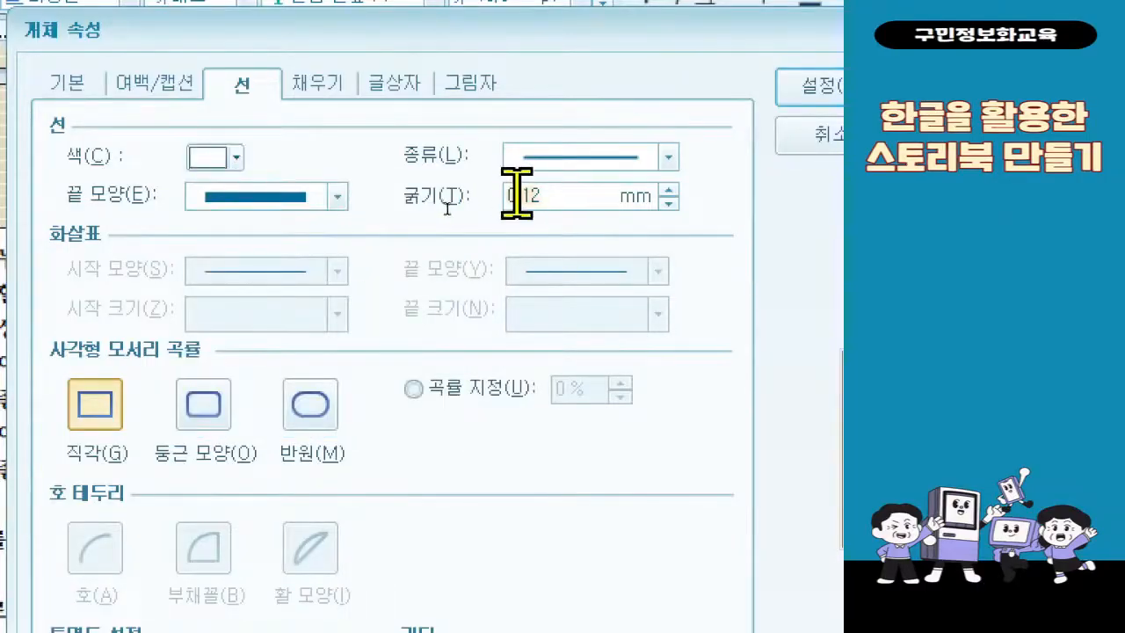
{"action": "type", "text": "1.5"}
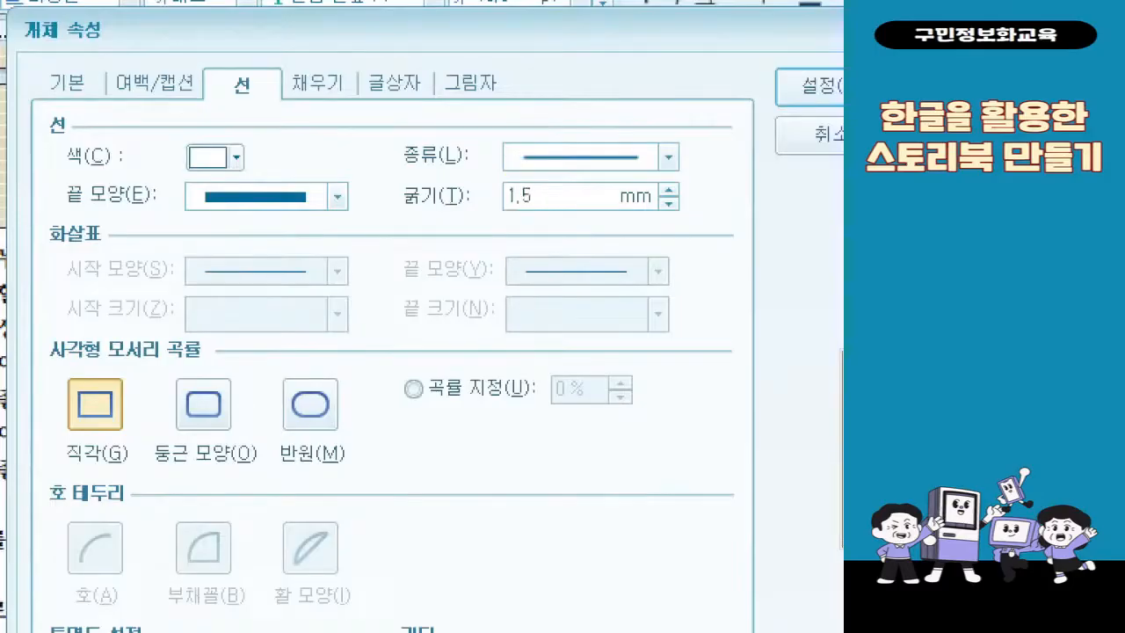
{"action": "left_click_drag", "start_coordinate": [381, 180], "coordinate": [549, 221]}
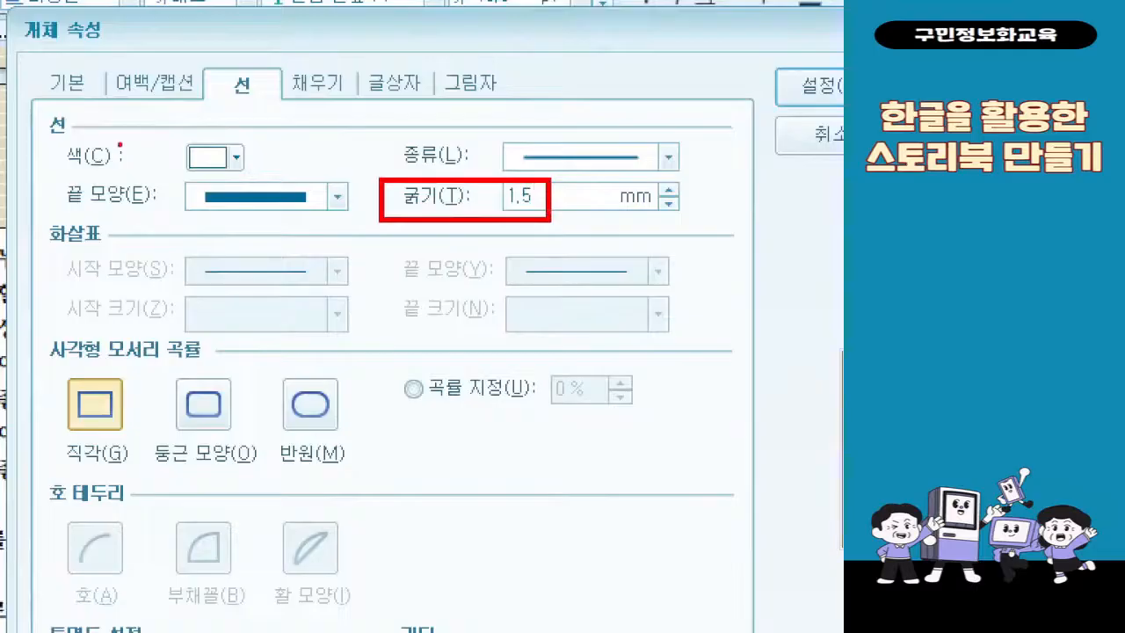
{"action": "left_click_drag", "start_coordinate": [47, 133], "coordinate": [261, 178]}
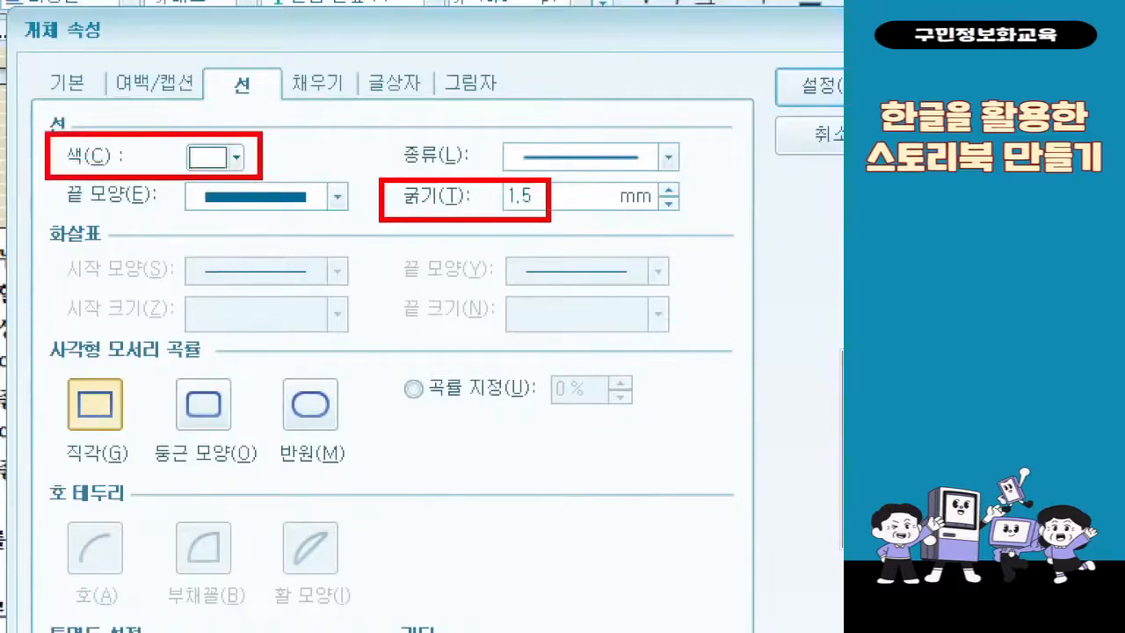
{"action": "left_click_drag", "start_coordinate": [370, 199], "coordinate": [262, 162]}
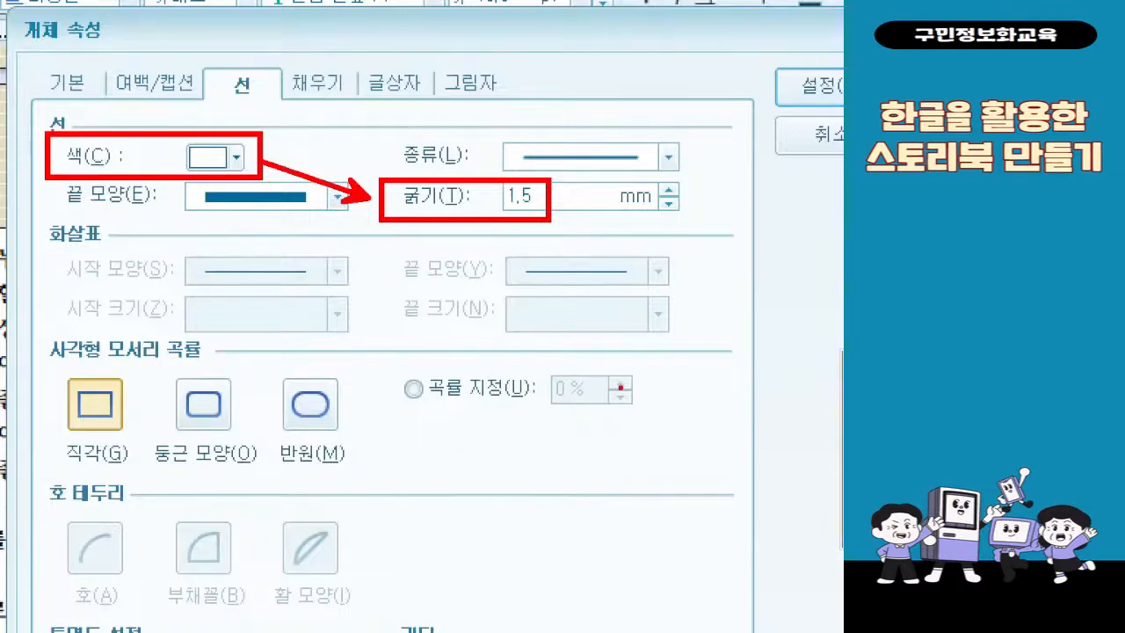
Step: Set the story text box's fill color (면 색) to a tan shade from the palette
{"action": "left_click", "coordinate": [317, 93]}
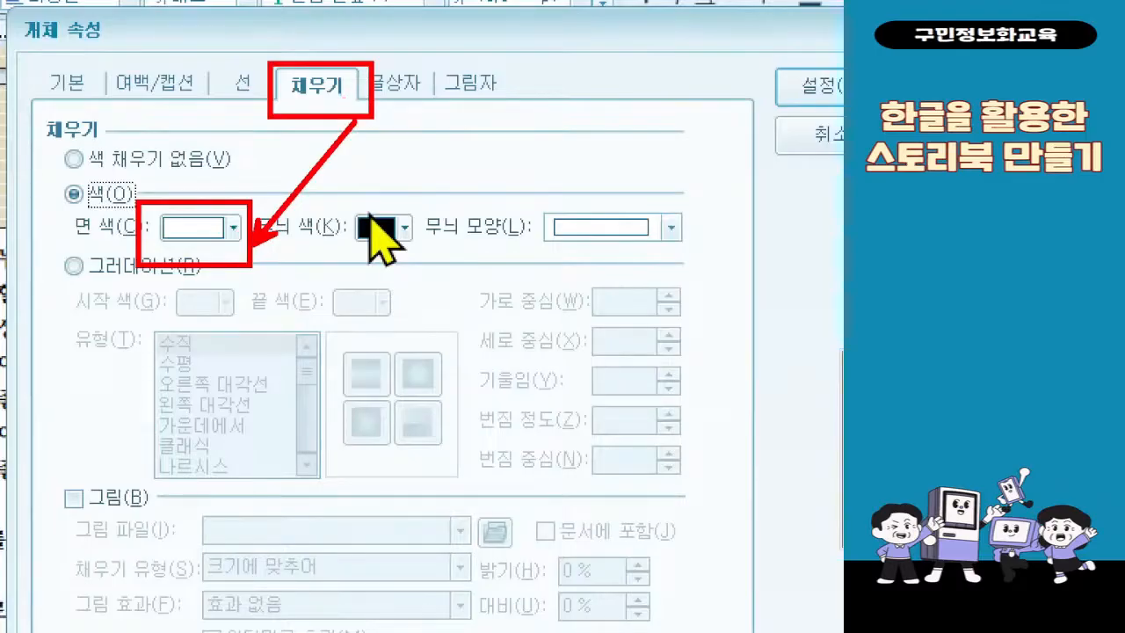
{"action": "left_click", "coordinate": [233, 228]}
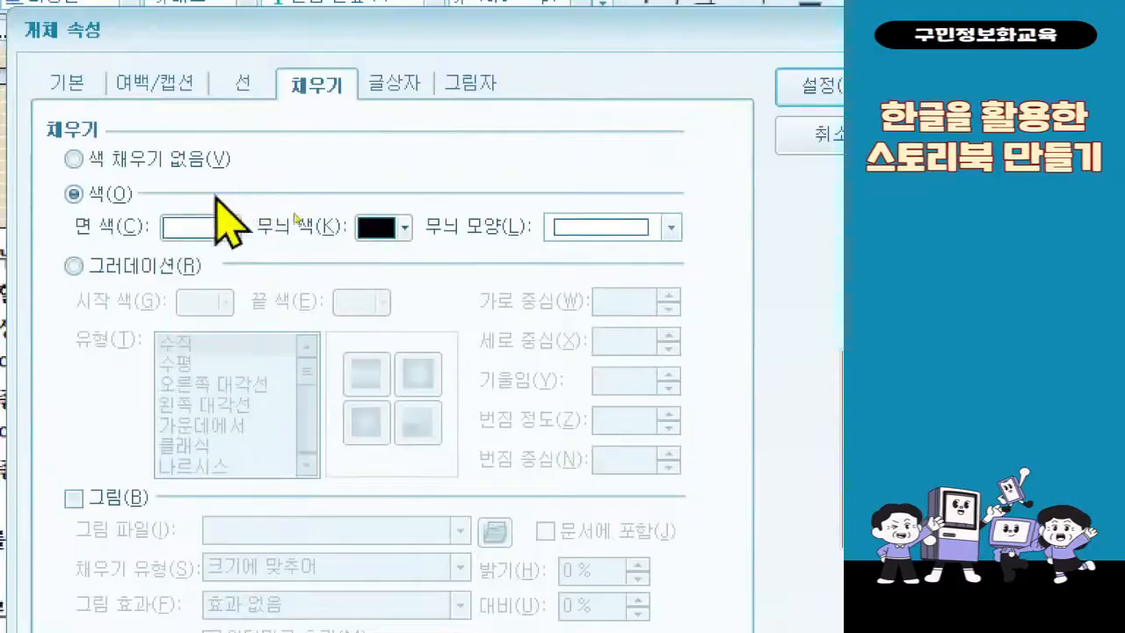
{"action": "left_click", "coordinate": [214, 229]}
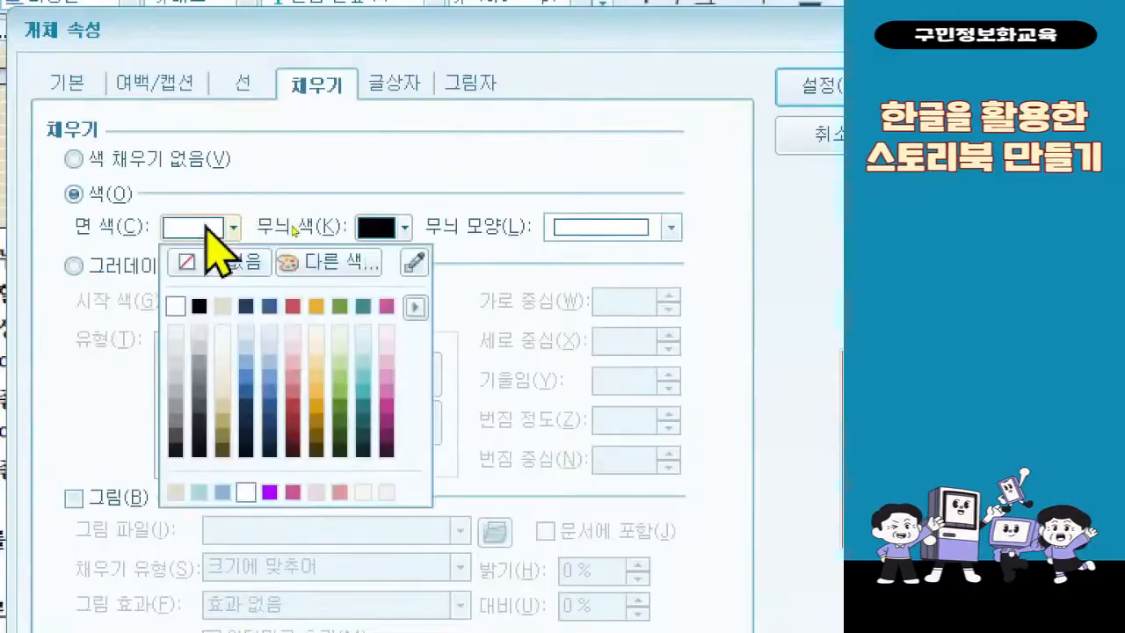
{"action": "left_click", "coordinate": [226, 404]}
Step: Set the story text box's left and right inner margins (글상자 여백) to 10 mm and apply the object properties
{"action": "left_click", "coordinate": [391, 83]}
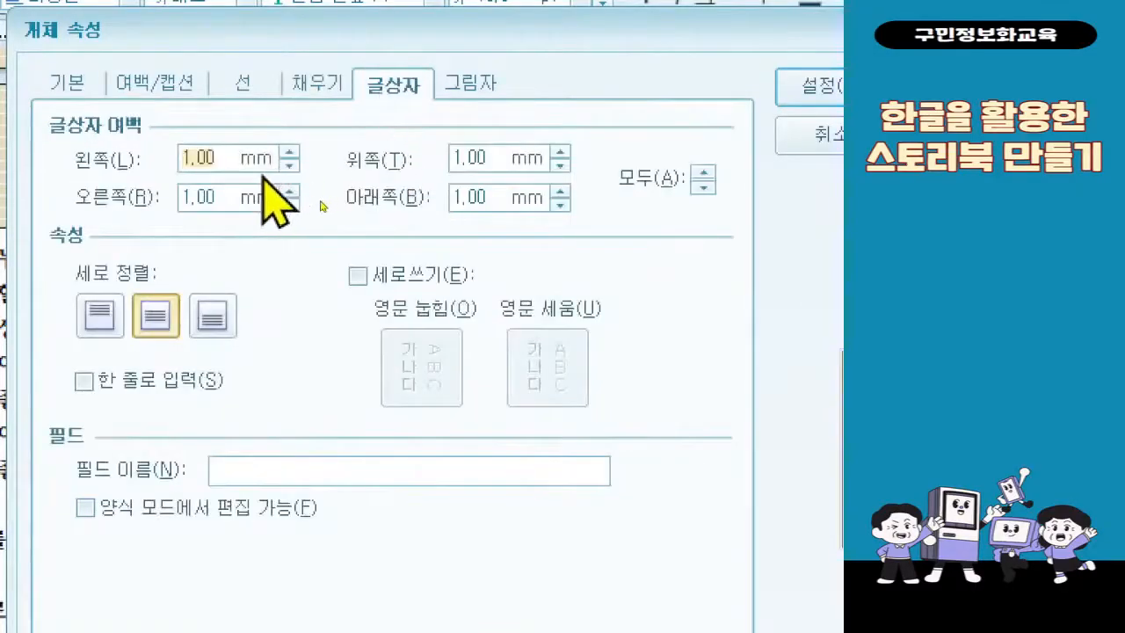
{"action": "type", "text": "1"}
{"action": "key", "text": "Tab"}
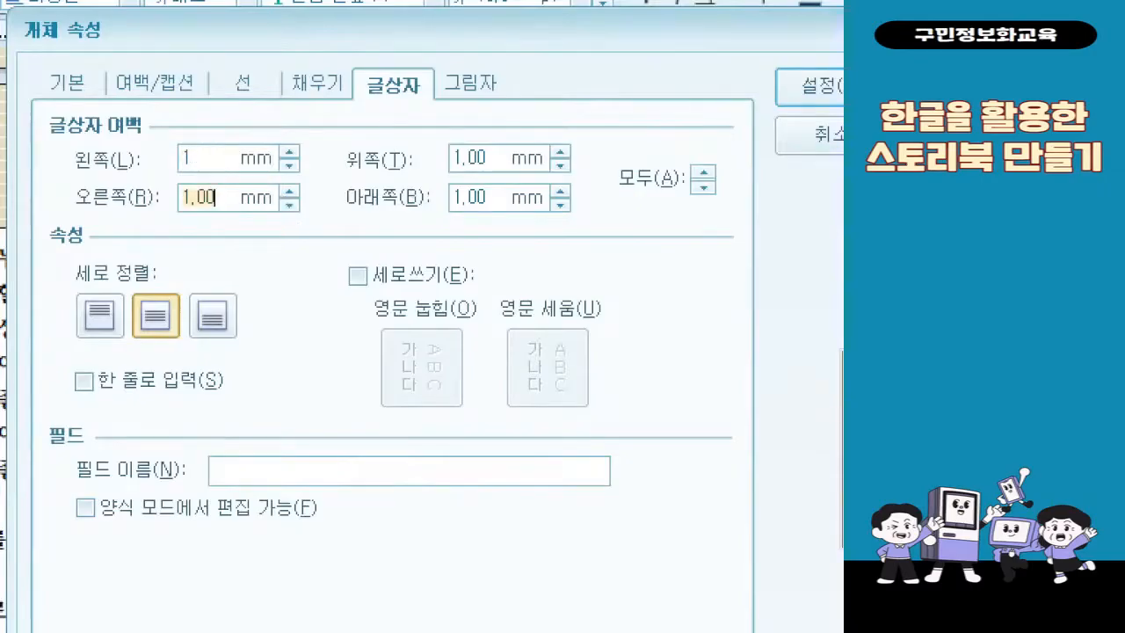
{"action": "key", "text": "shift+Tab"}
{"action": "type", "text": "10"}
{"action": "key", "text": "Tab"}
{"action": "type", "text": "10"}
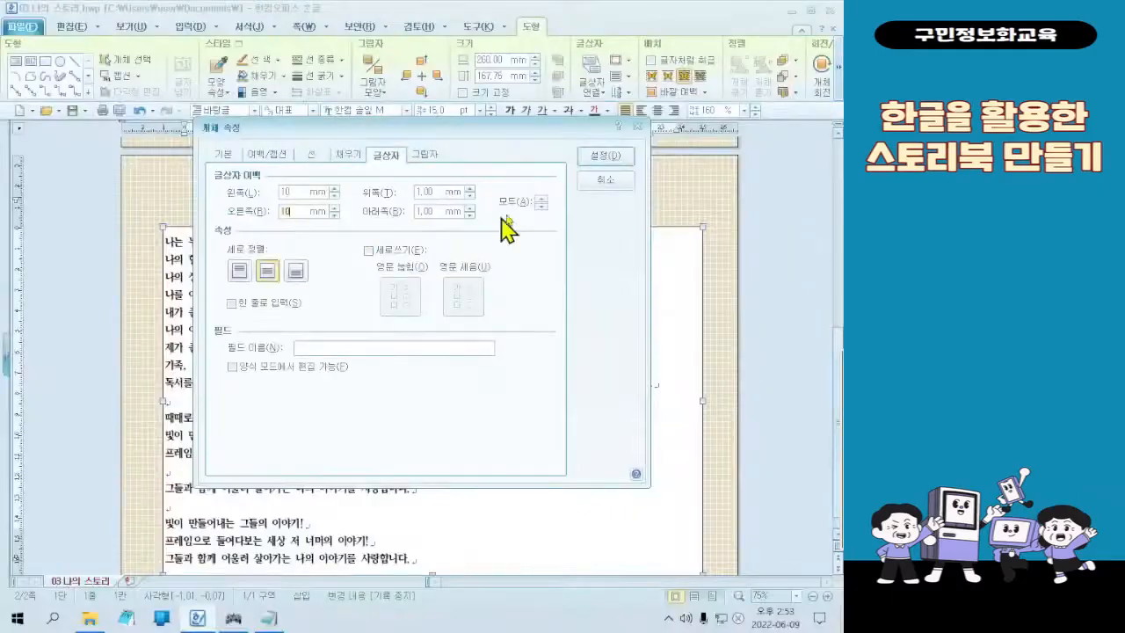
{"action": "left_click", "coordinate": [605, 158]}
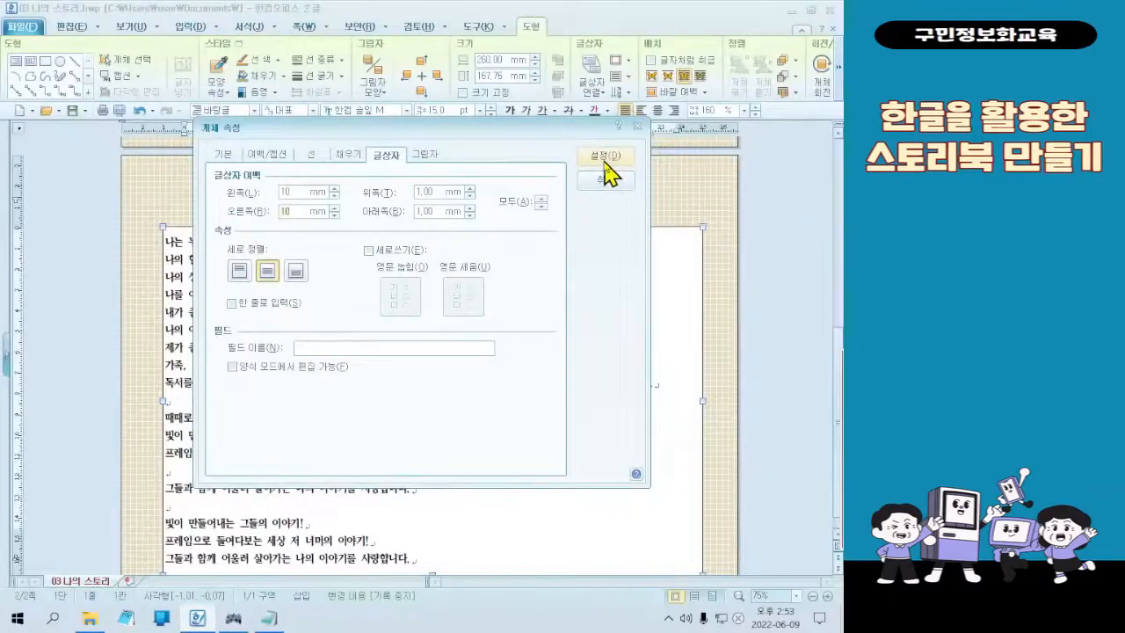
{"action": "left_click", "coordinate": [606, 158]}
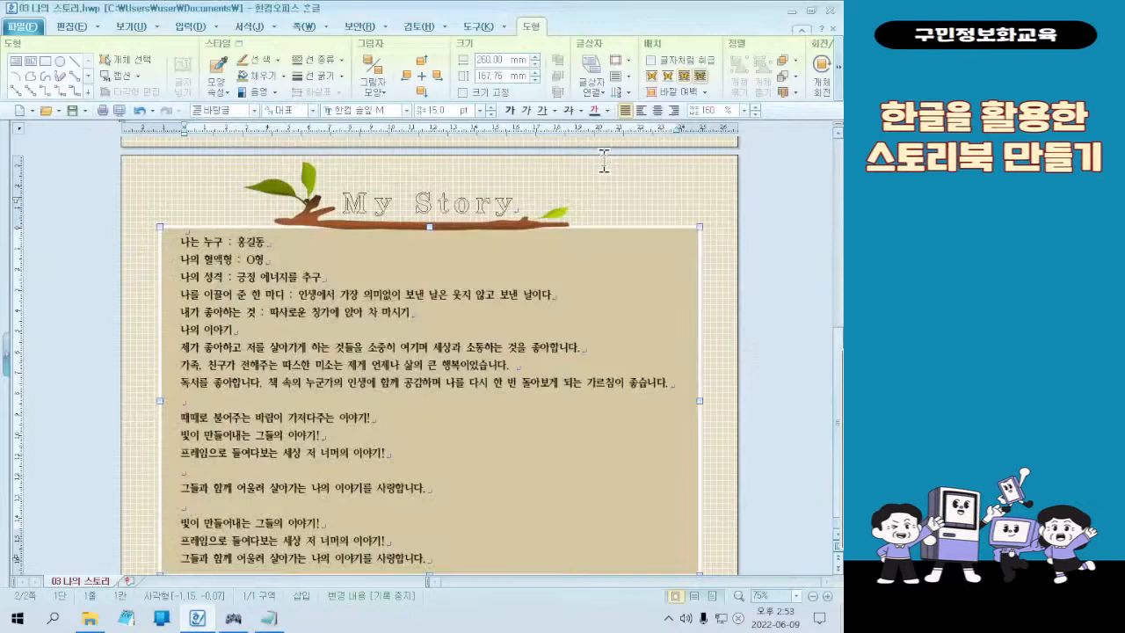
Step: Number the story's first six lines, from 나는 누구 to 나의 이야기, with the ① paragraph number style
{"action": "scroll", "coordinate": [640, 344], "scroll_direction": "down", "scroll_amount": 1}
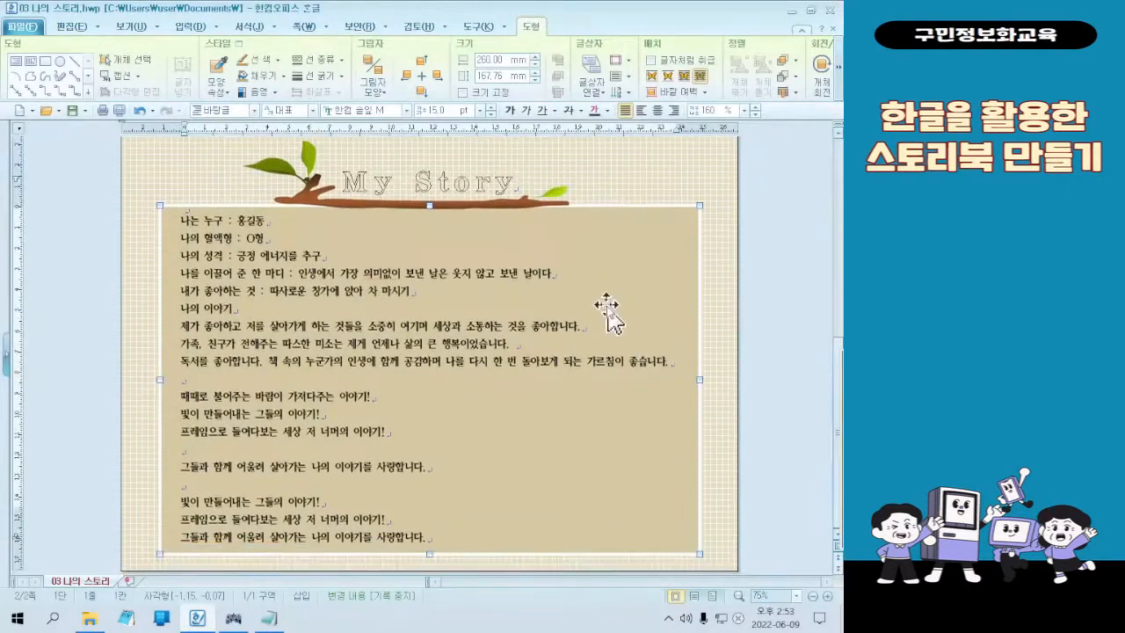
{"action": "left_click", "coordinate": [232, 183]}
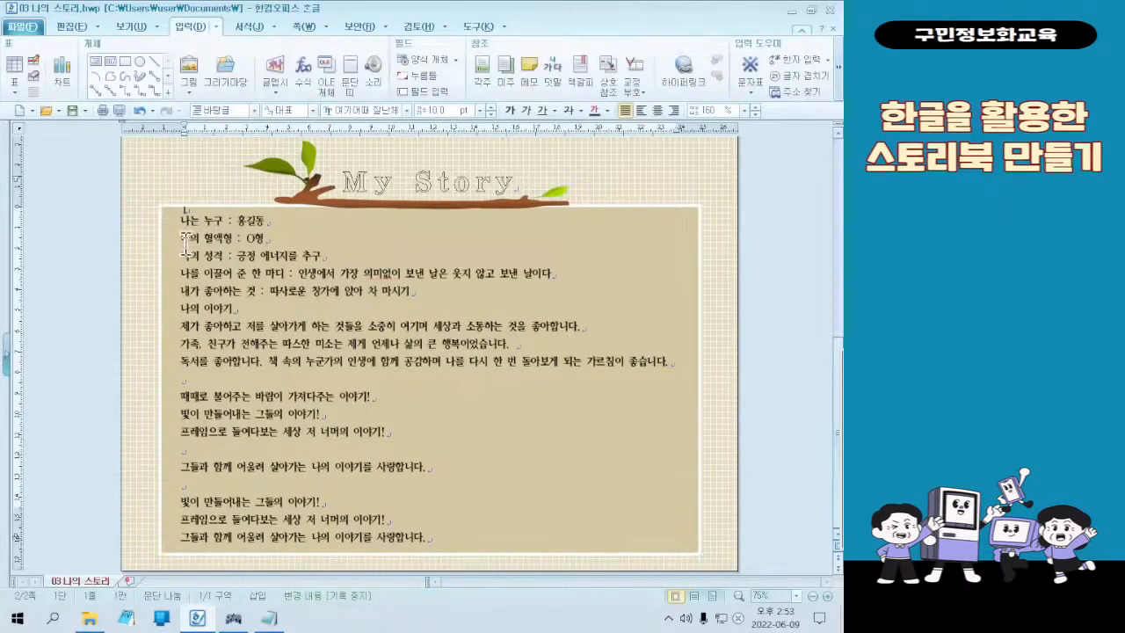
{"action": "left_click", "coordinate": [205, 175]}
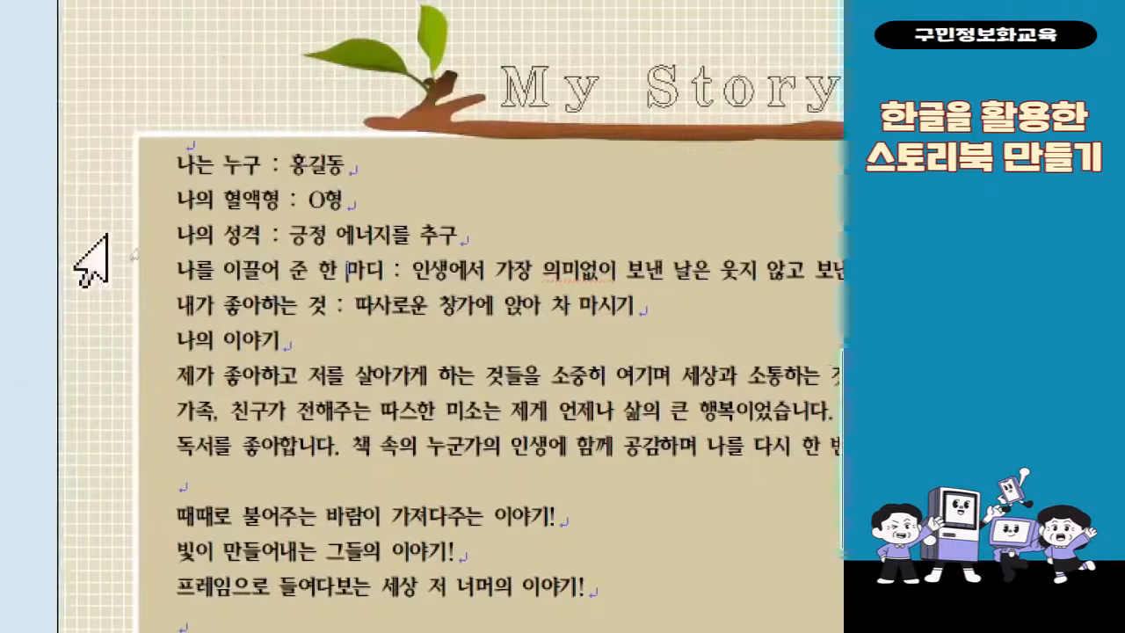
{"action": "left_click_drag", "start_coordinate": [200, 165], "coordinate": [327, 363]}
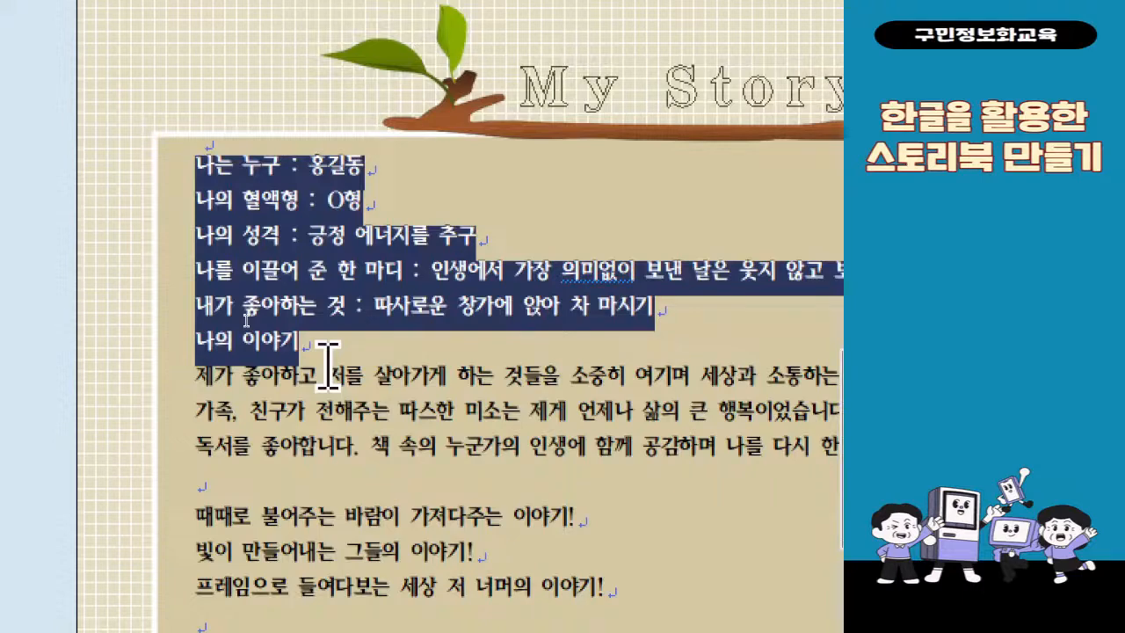
{"action": "right_click", "coordinate": [296, 286]}
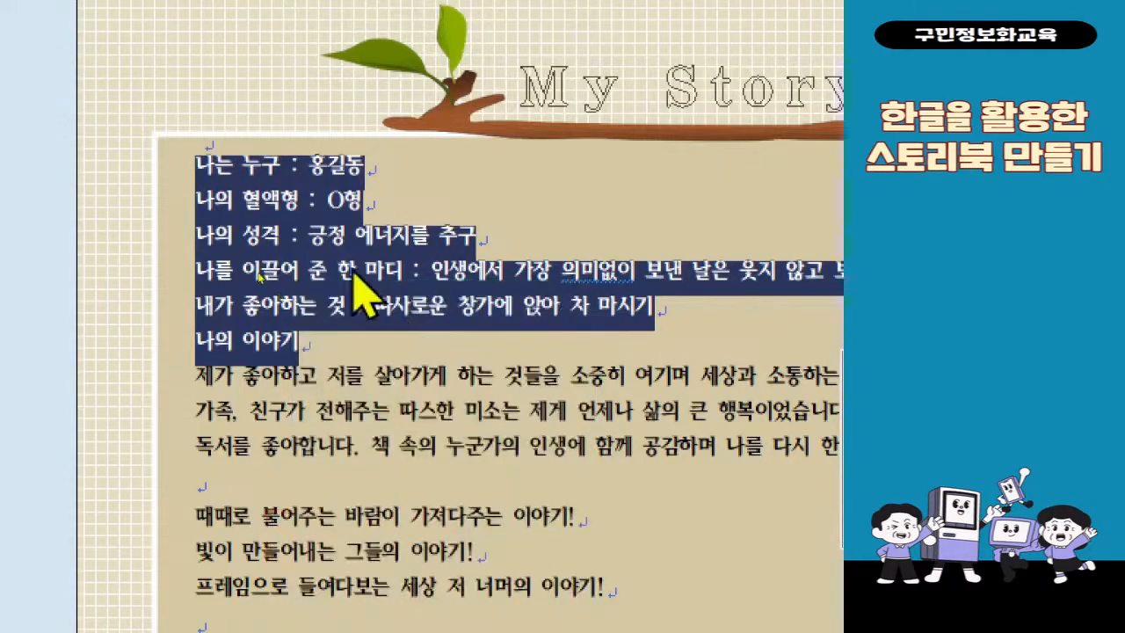
{"action": "right_click", "coordinate": [352, 286]}
{"action": "left_click", "coordinate": [430, 520]}
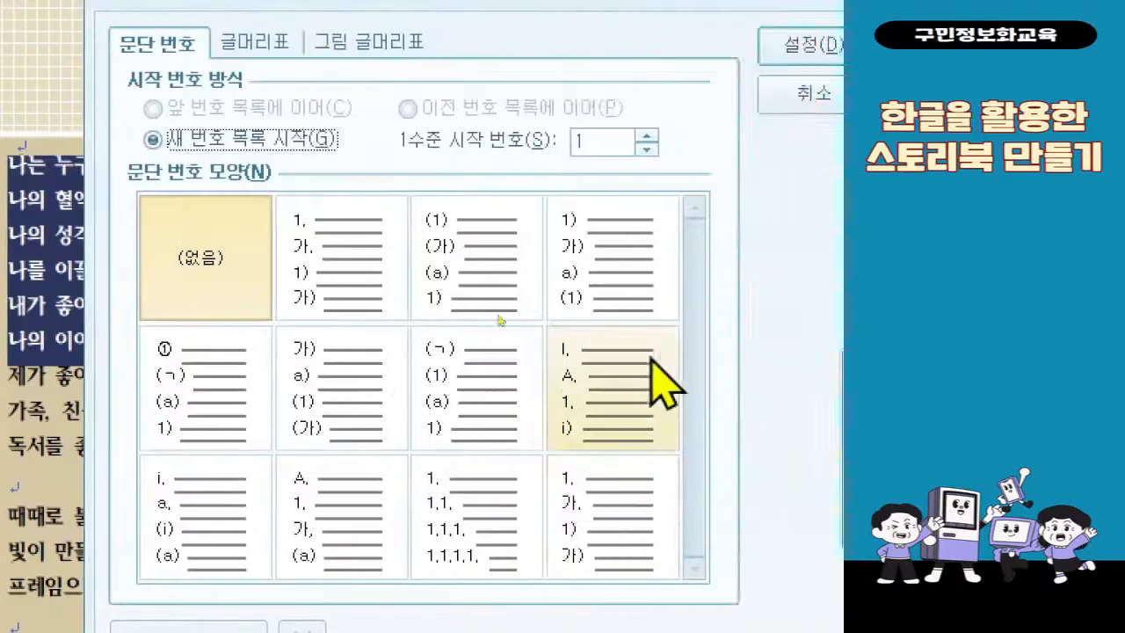
{"action": "left_click", "coordinate": [246, 418]}
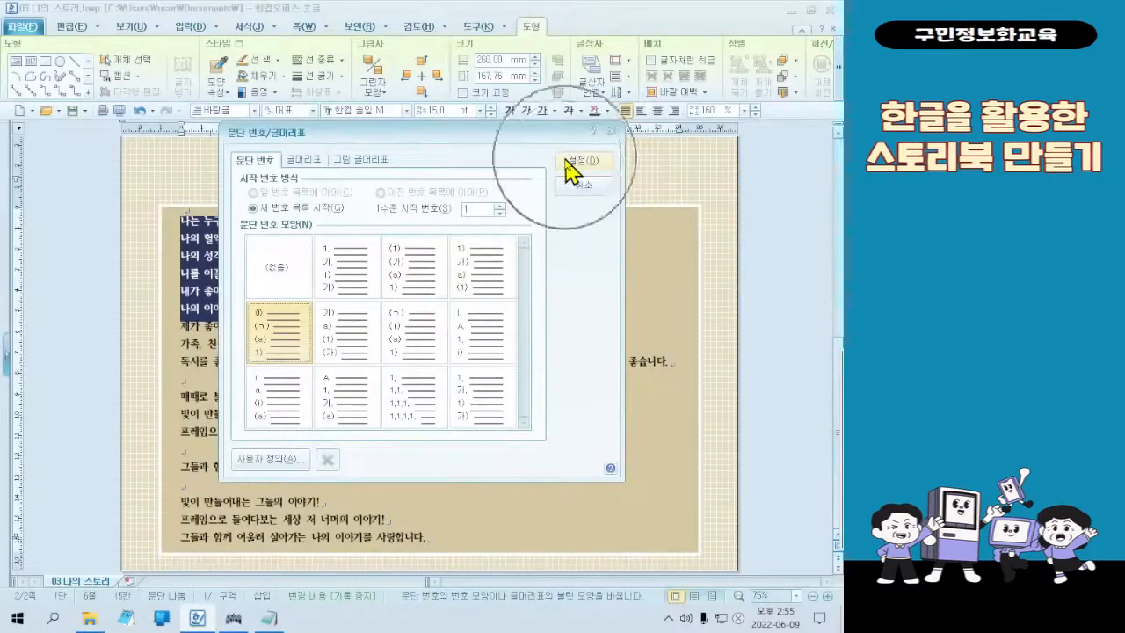
{"action": "left_click", "coordinate": [566, 162]}
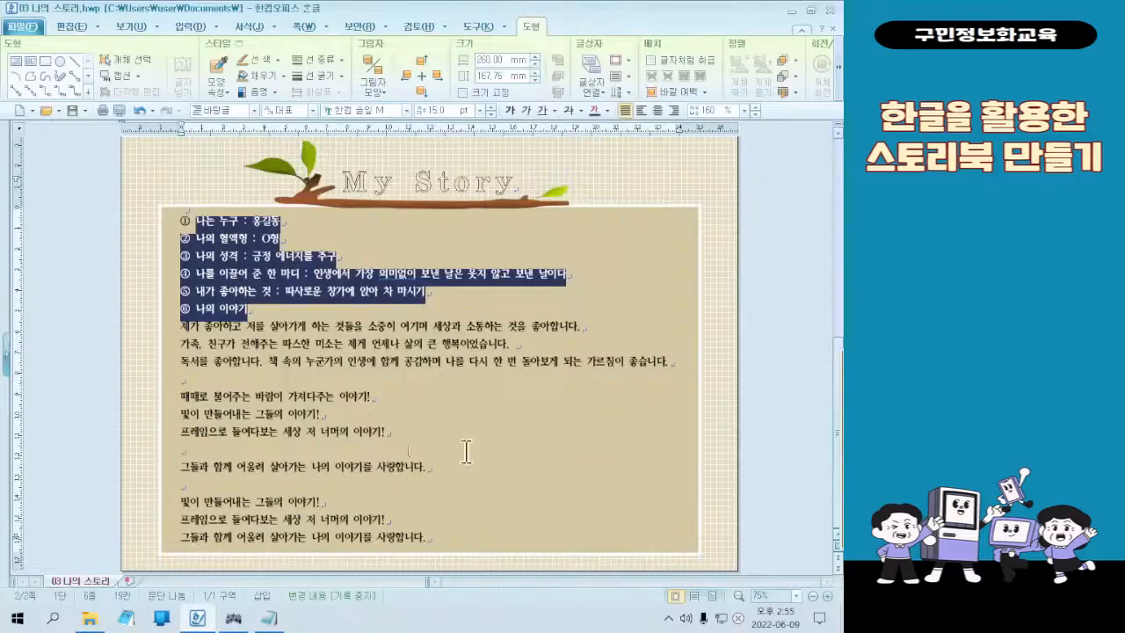
{"action": "left_click", "coordinate": [316, 360]}
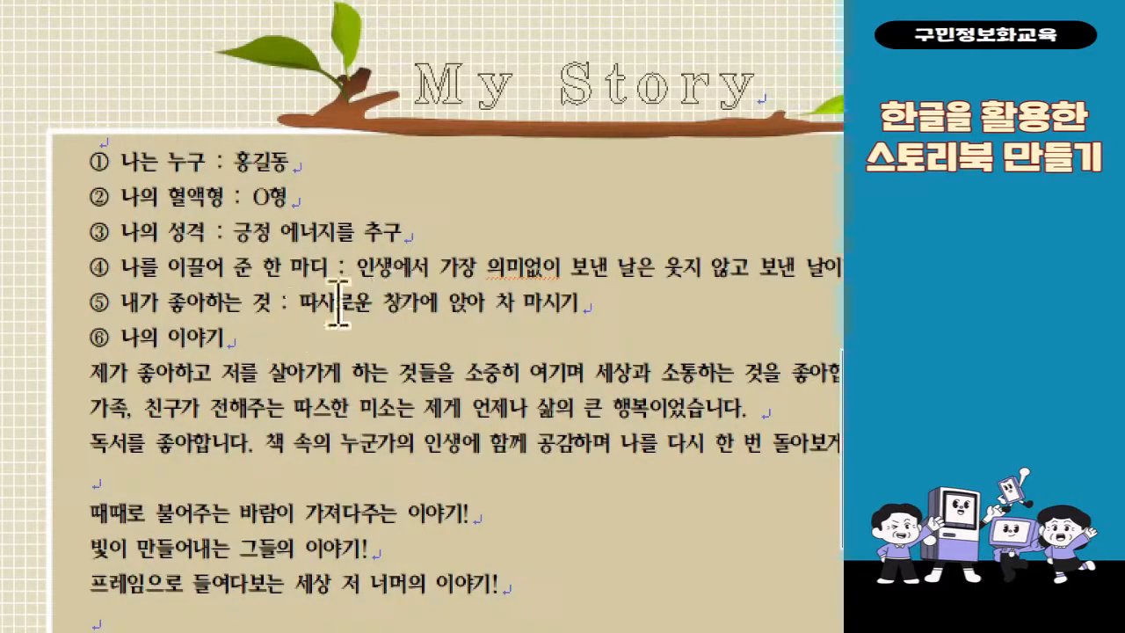
Step: Give the heading 나는 누구 in line ① an orange shading color (음영 색) in its character shape settings
{"action": "left_click_drag", "start_coordinate": [126, 160], "coordinate": [209, 167]}
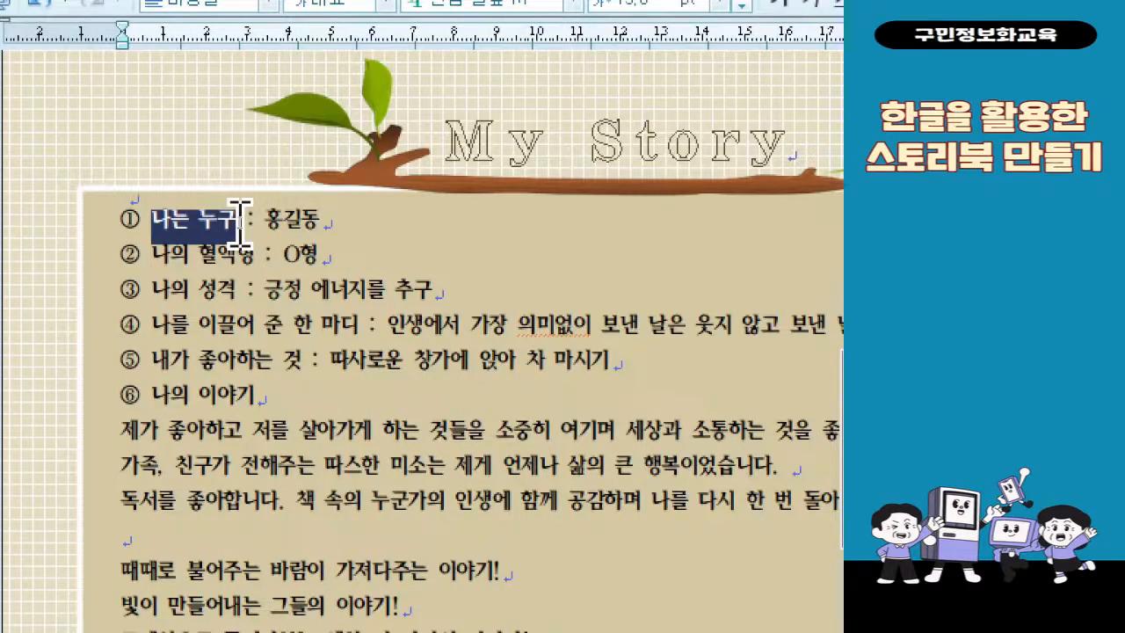
{"action": "right_click", "coordinate": [216, 226]}
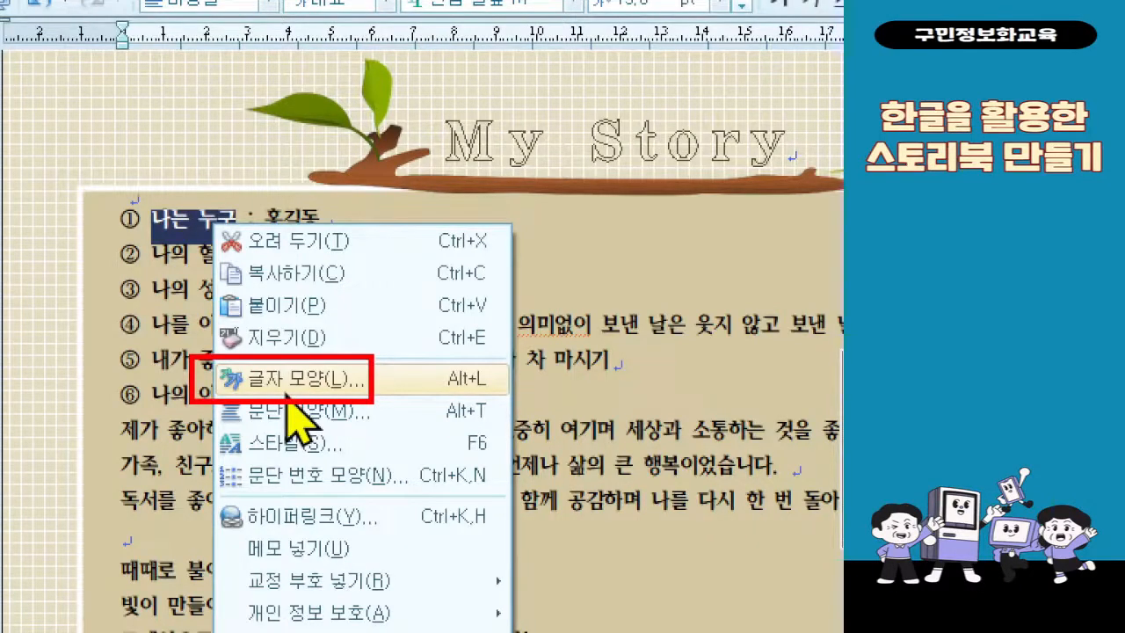
{"action": "key", "text": "Escape"}
{"action": "right_click", "coordinate": [227, 231]}
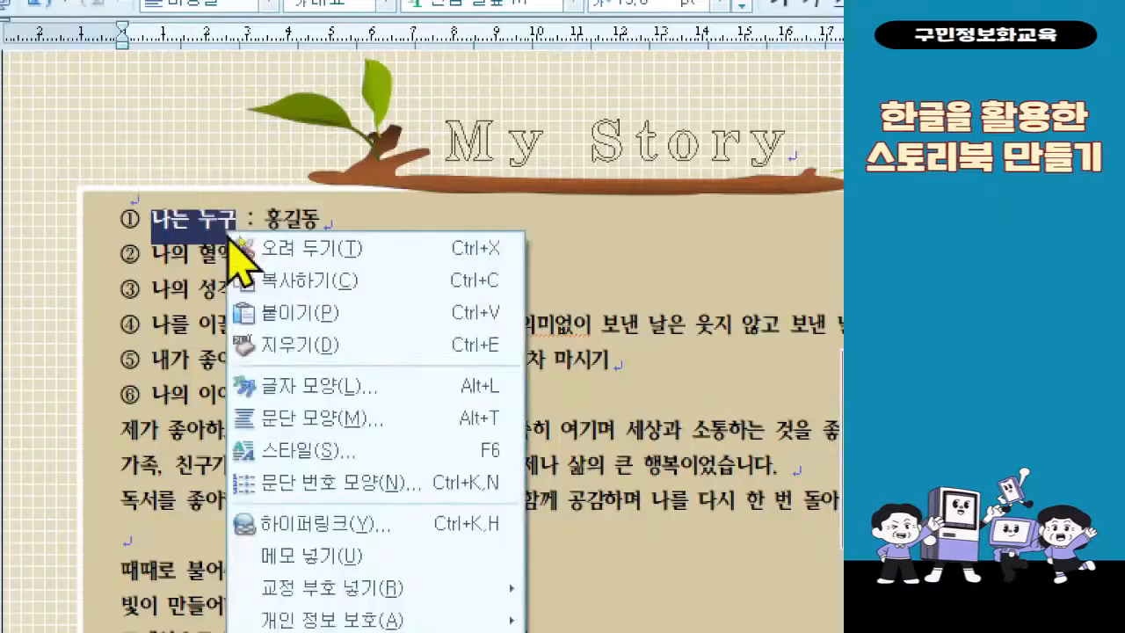
{"action": "left_click", "coordinate": [369, 386]}
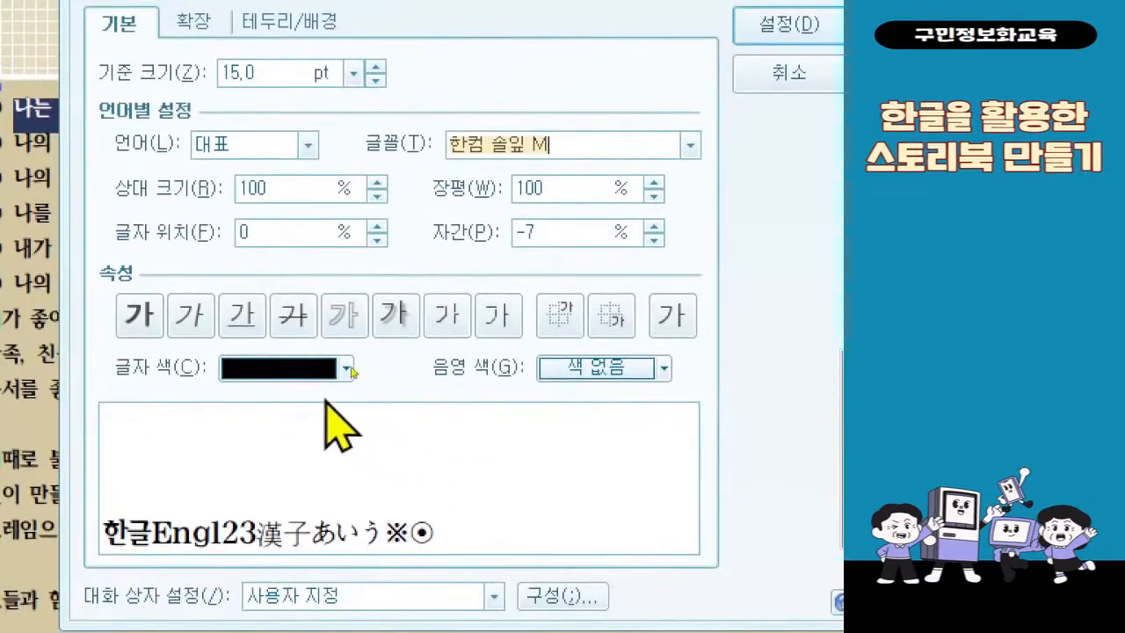
{"action": "left_click", "coordinate": [604, 371]}
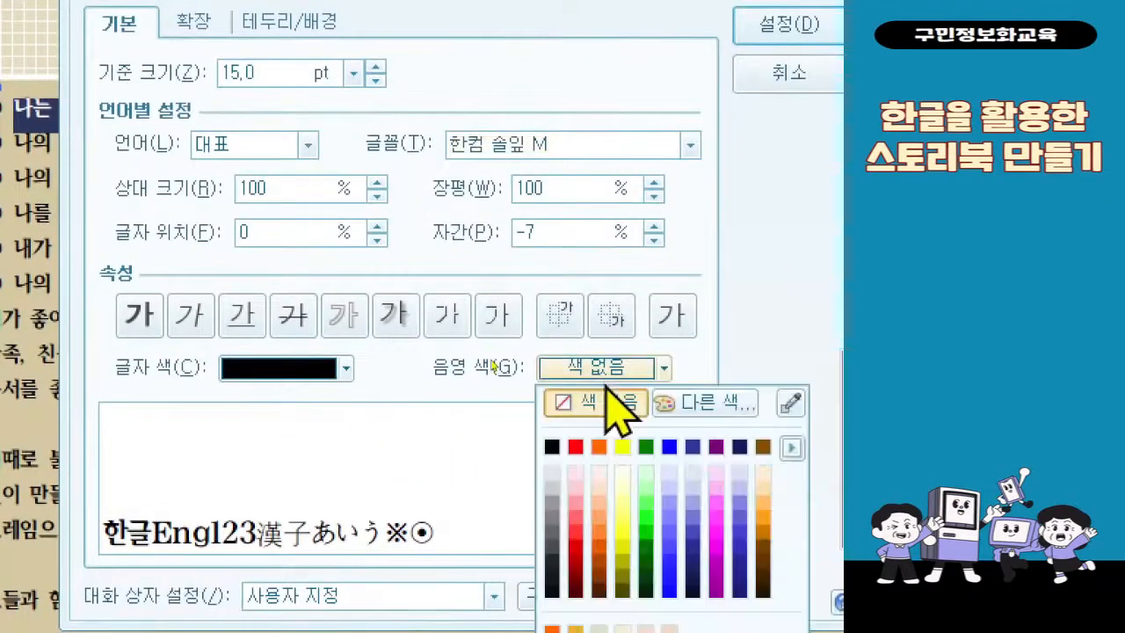
{"action": "left_click", "coordinate": [598, 446]}
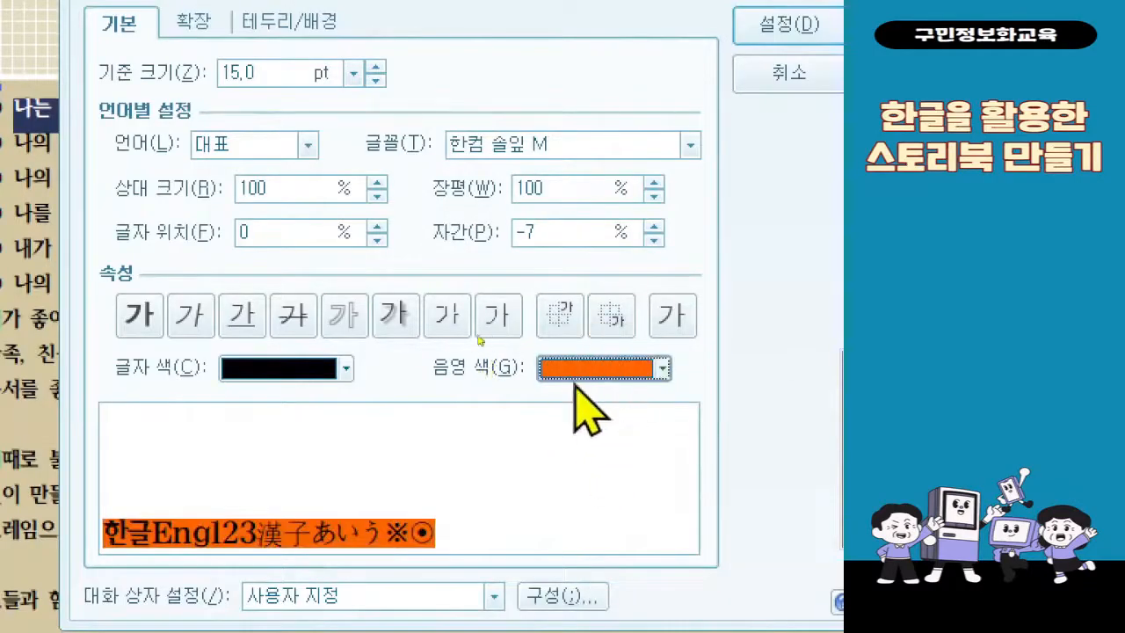
Step: Set the font color (글자 색) of 나는 누구 to white and apply the character shape
{"action": "left_click", "coordinate": [226, 367]}
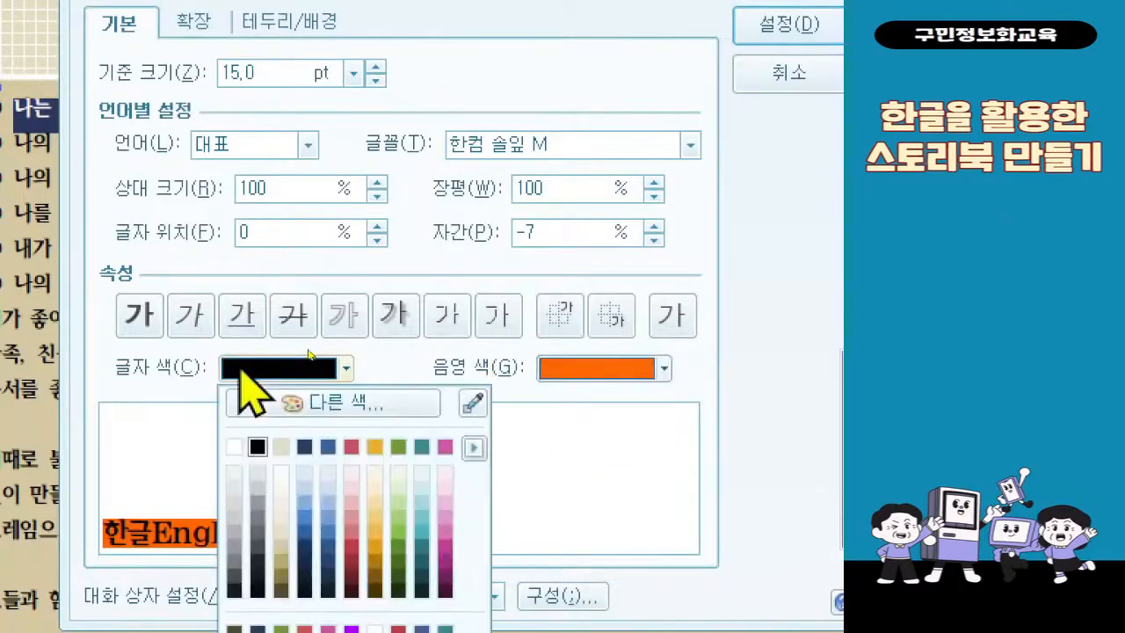
{"action": "left_click", "coordinate": [233, 444]}
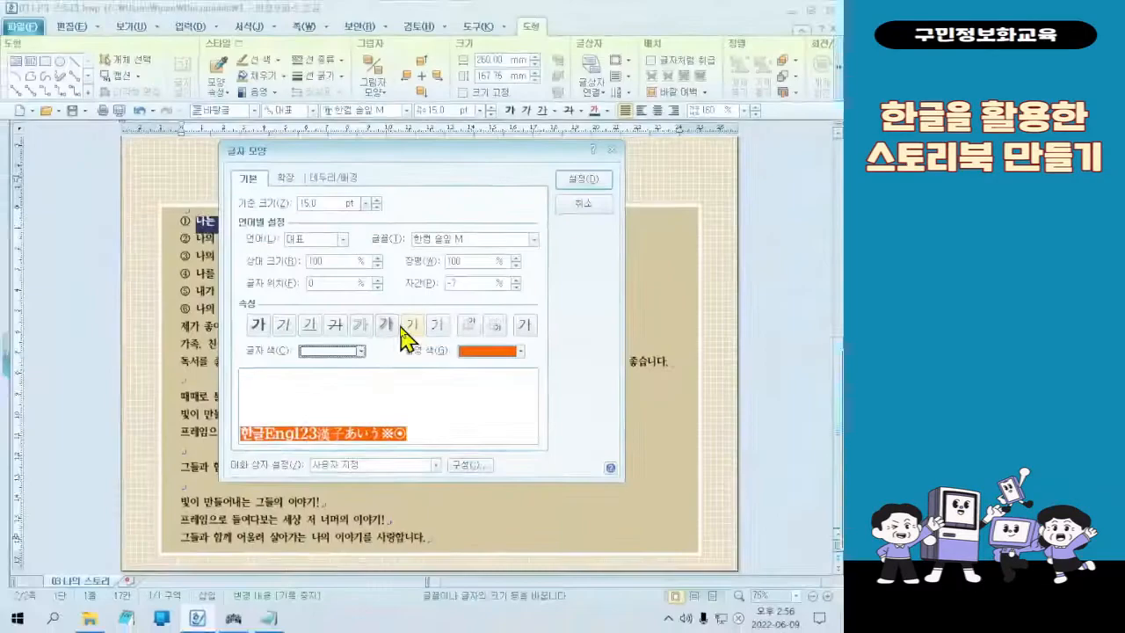
{"action": "left_click", "coordinate": [788, 25]}
{"action": "left_click", "coordinate": [220, 238]}
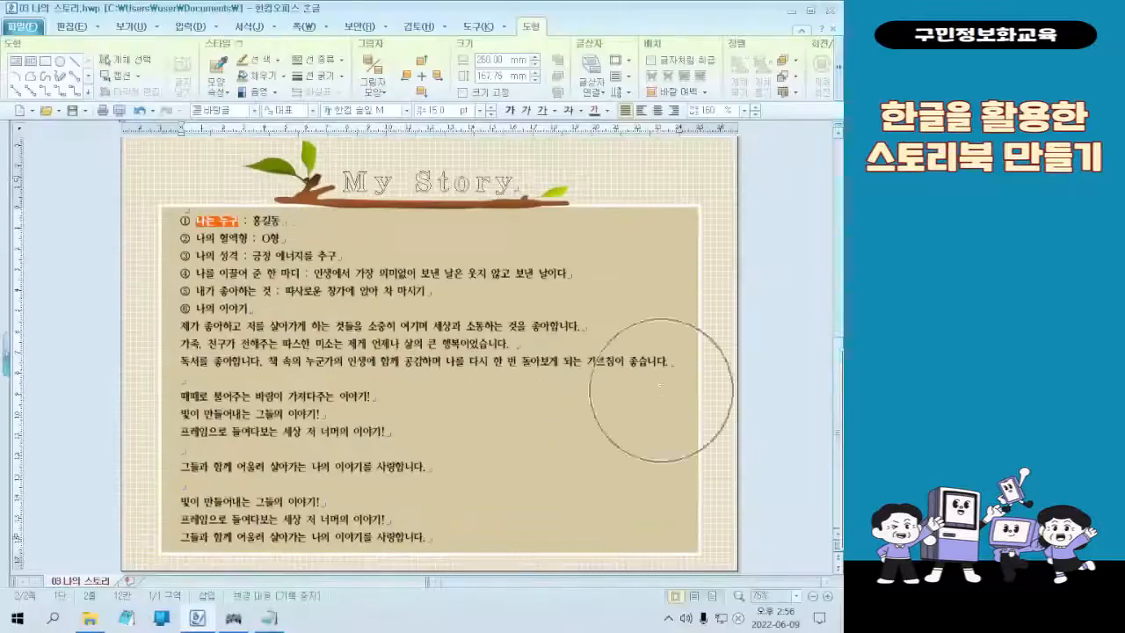
Step: Copy the character shape (글자 모양) of the highlighted heading 나는 누구 with 모양 복사
{"action": "left_click", "coordinate": [708, 595]}
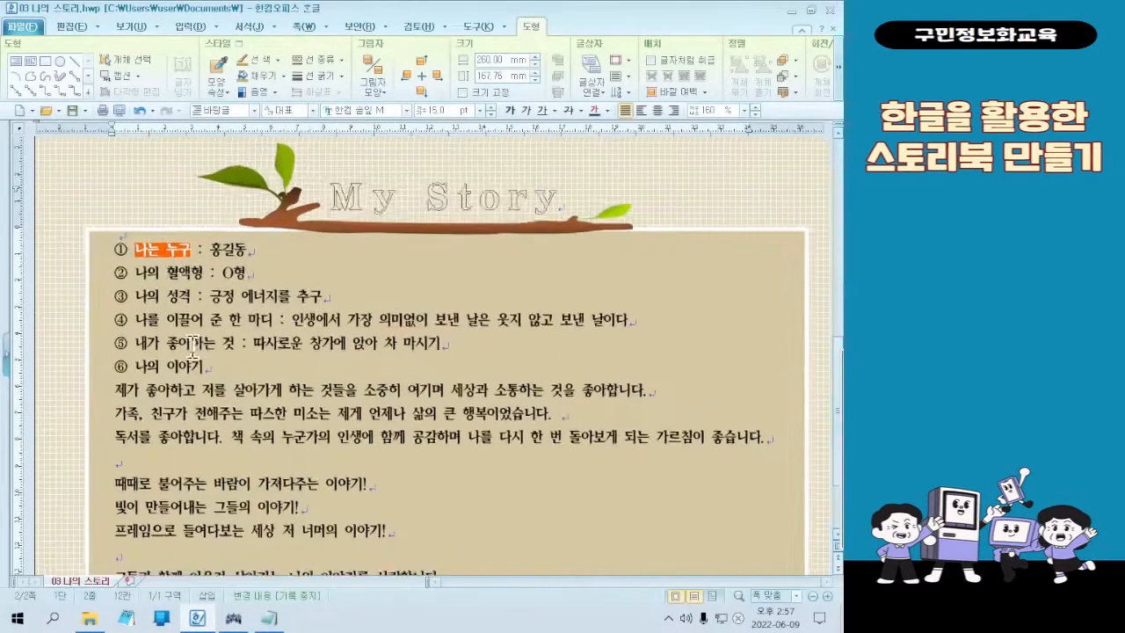
{"action": "scroll", "coordinate": [192, 342], "scroll_direction": "up", "scroll_amount": 5}
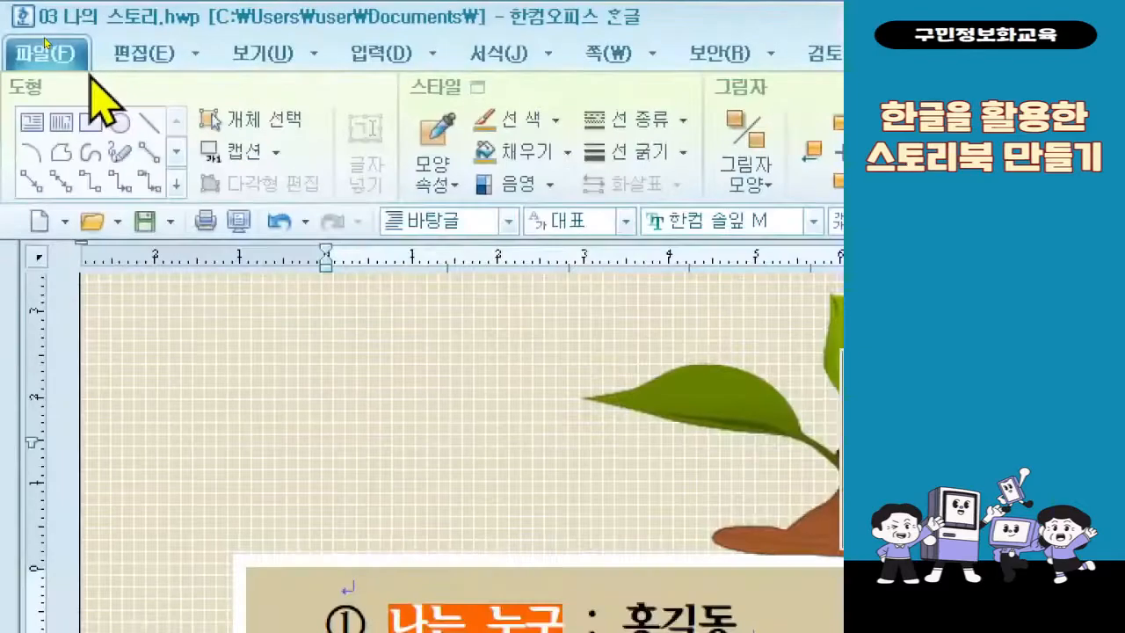
{"action": "left_click", "coordinate": [141, 54]}
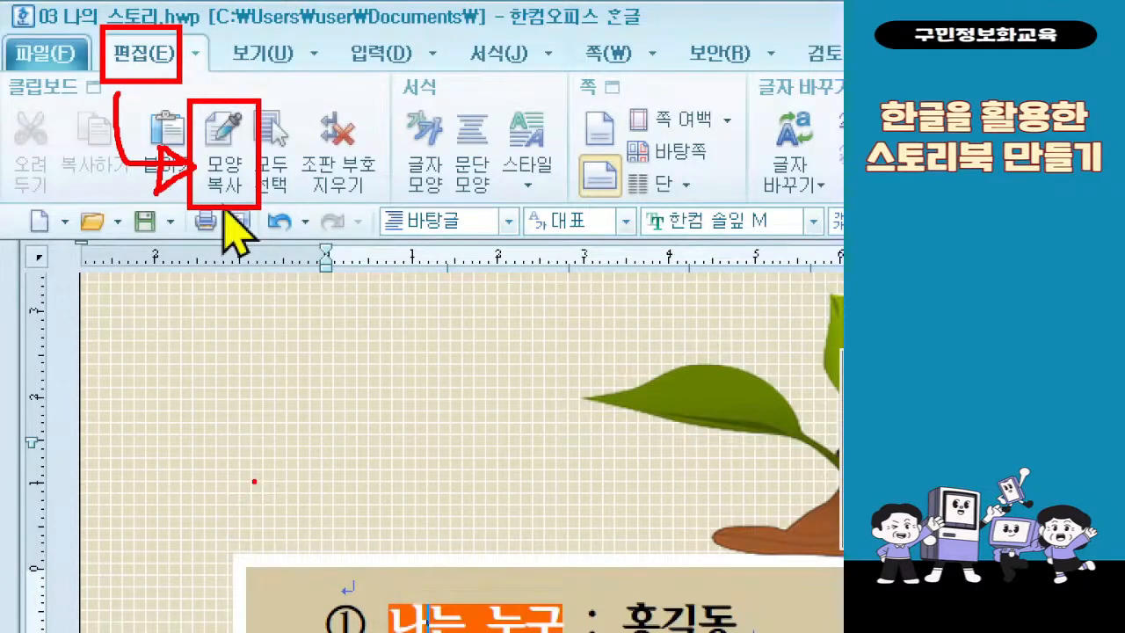
{"action": "left_click", "coordinate": [224, 172]}
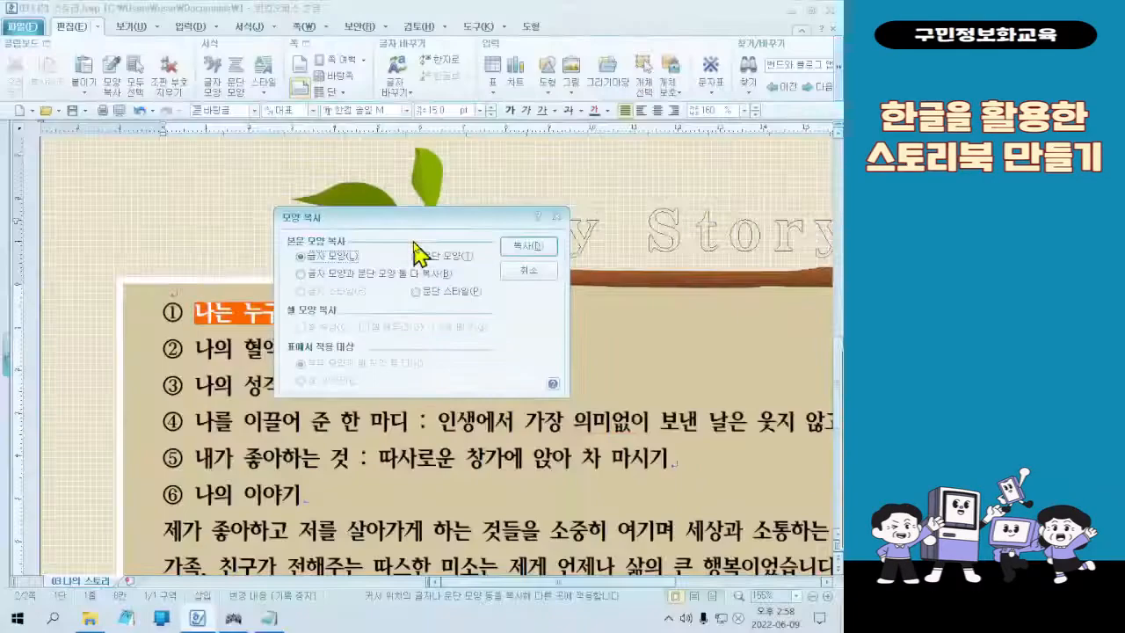
{"action": "left_click", "coordinate": [652, 327]}
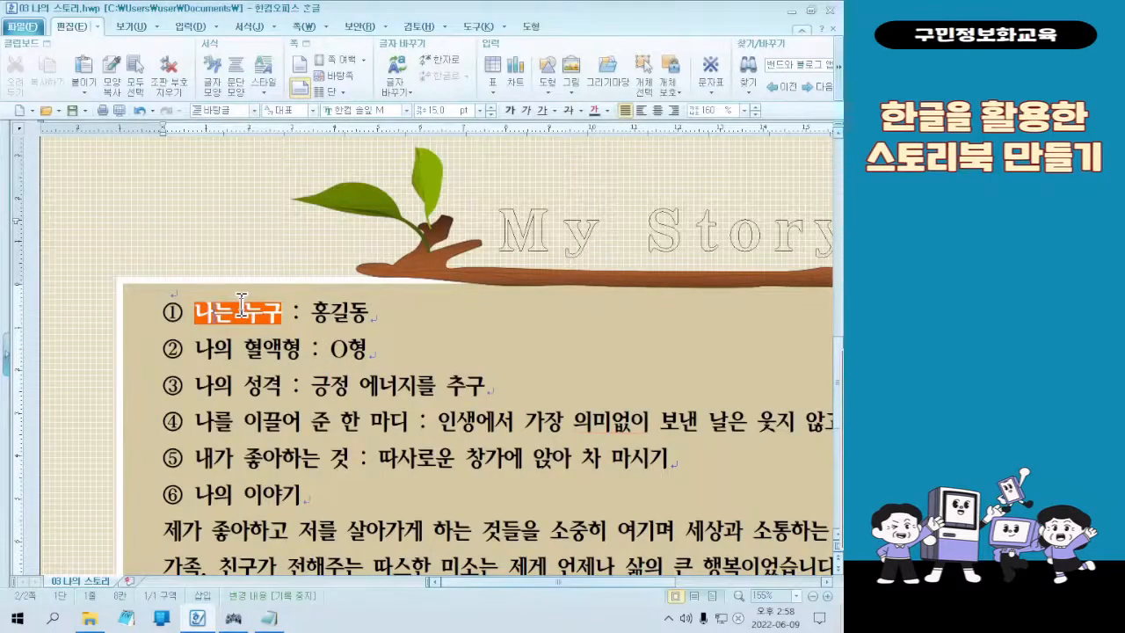
Step: Apply the copied character shape to the heading 나의 혈액형 in line ②
{"action": "left_click_drag", "start_coordinate": [195, 343], "coordinate": [301, 351]}
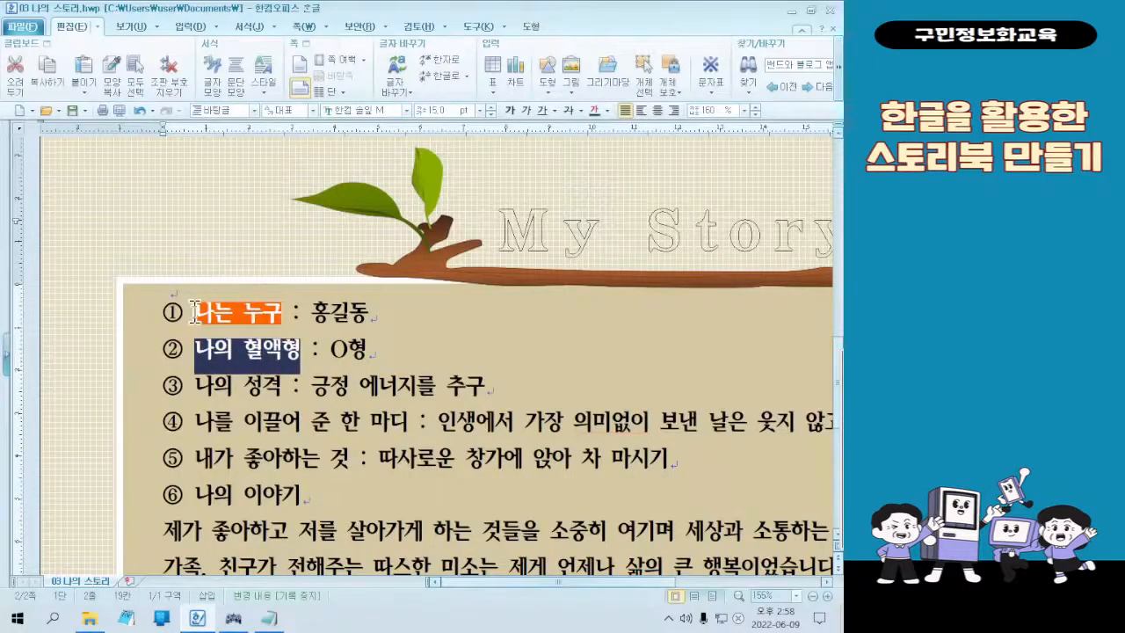
{"action": "left_click", "coordinate": [296, 356]}
{"action": "left_click_drag", "start_coordinate": [197, 348], "coordinate": [301, 355]}
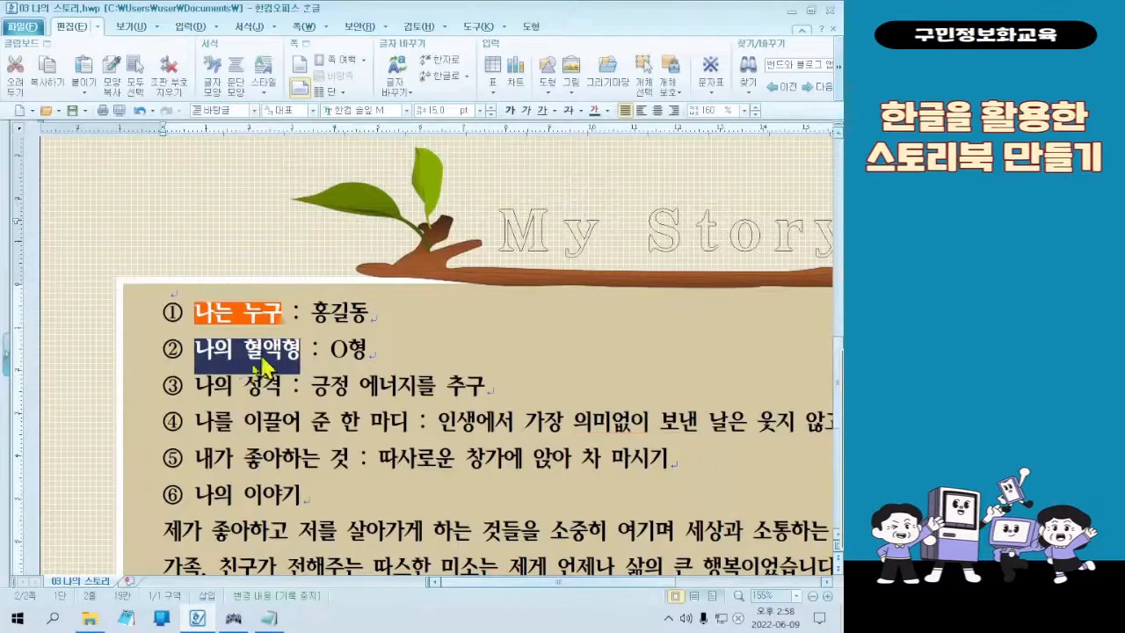
{"action": "scroll", "coordinate": [237, 374], "scroll_direction": "down", "scroll_amount": 2}
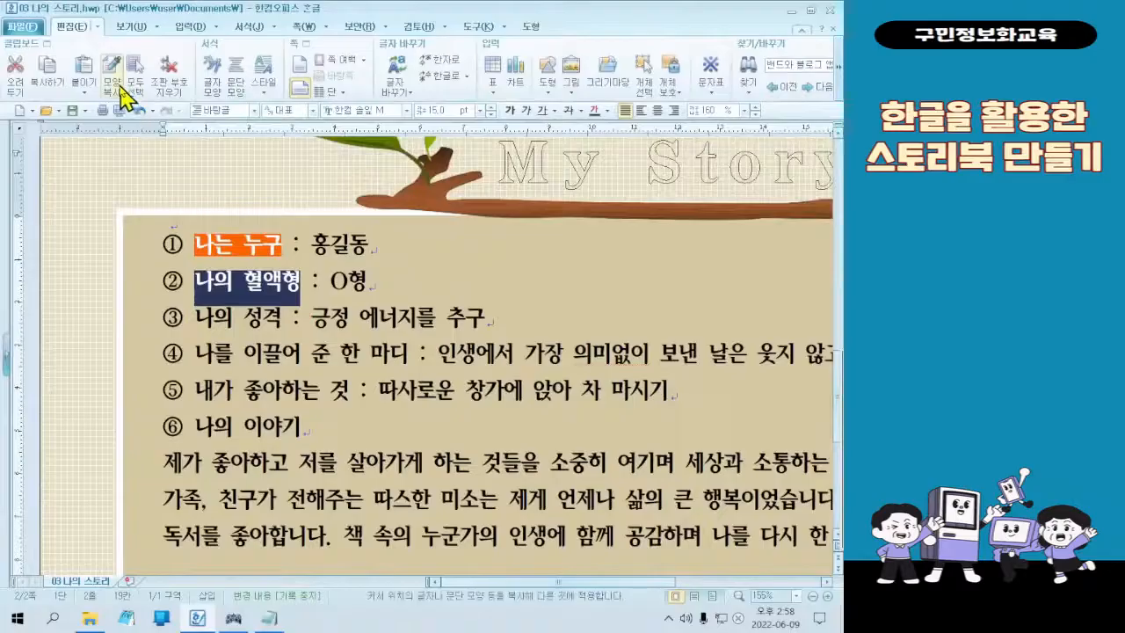
{"action": "left_click", "coordinate": [152, 145]}
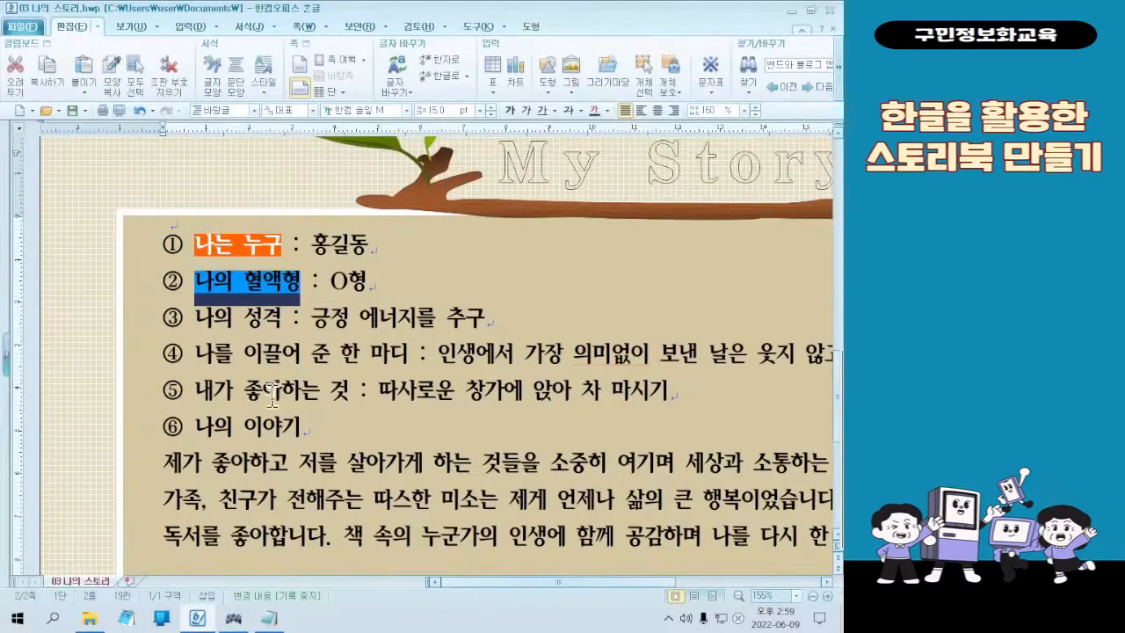
{"action": "left_click", "coordinate": [246, 318]}
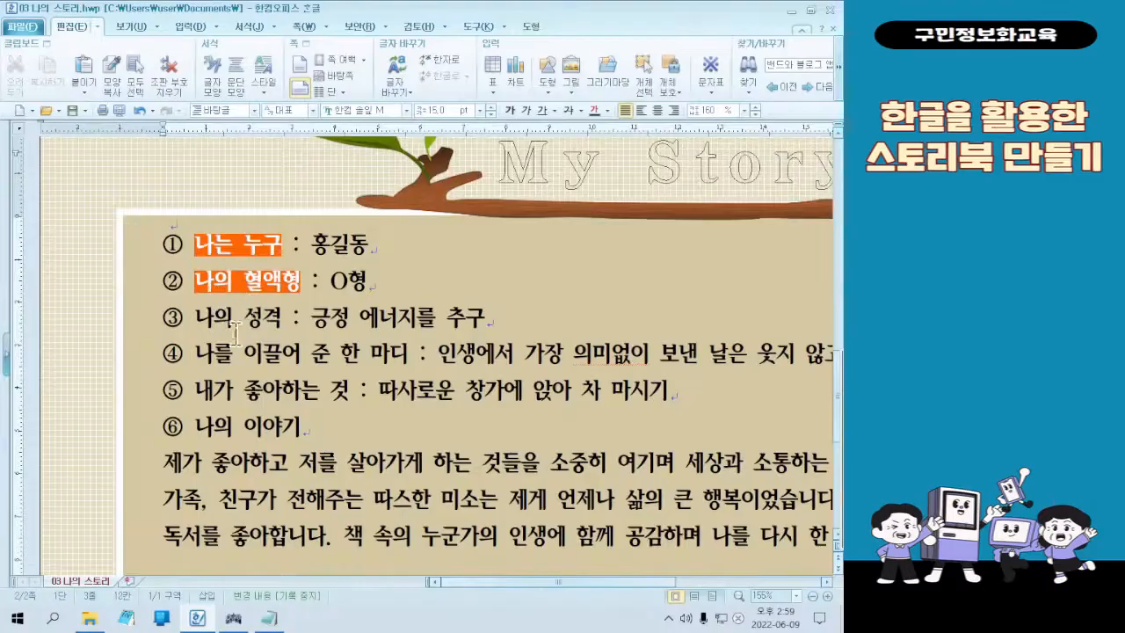
Step: Apply the copied character shape to the heading 나의 성격 in line ③
{"action": "left_click_drag", "start_coordinate": [196, 318], "coordinate": [276, 330]}
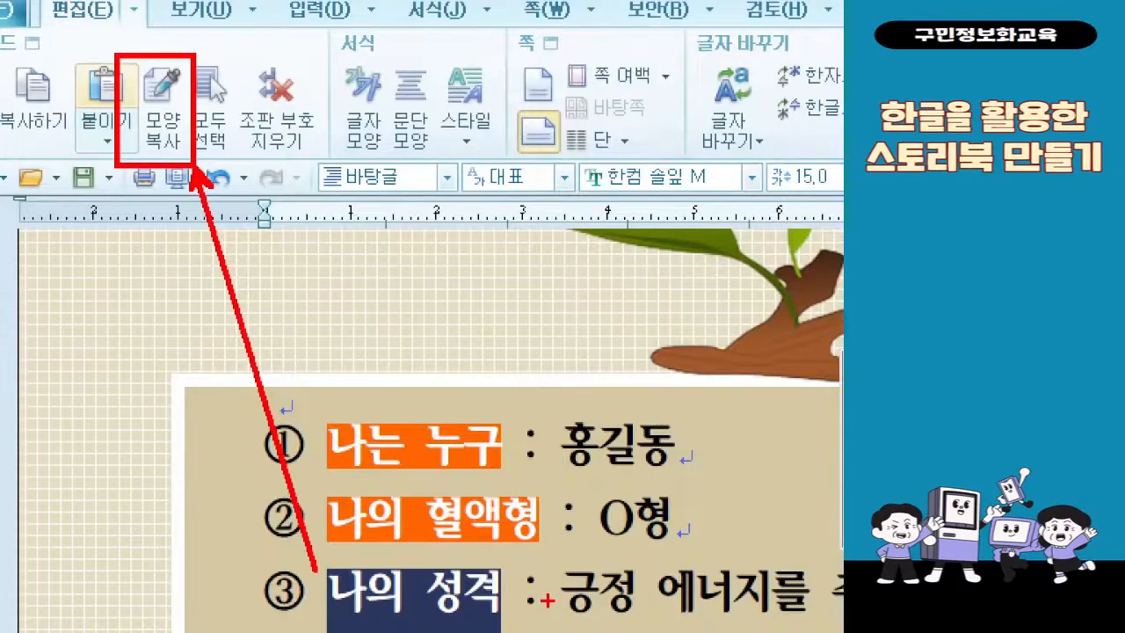
{"action": "key", "text": "Escape"}
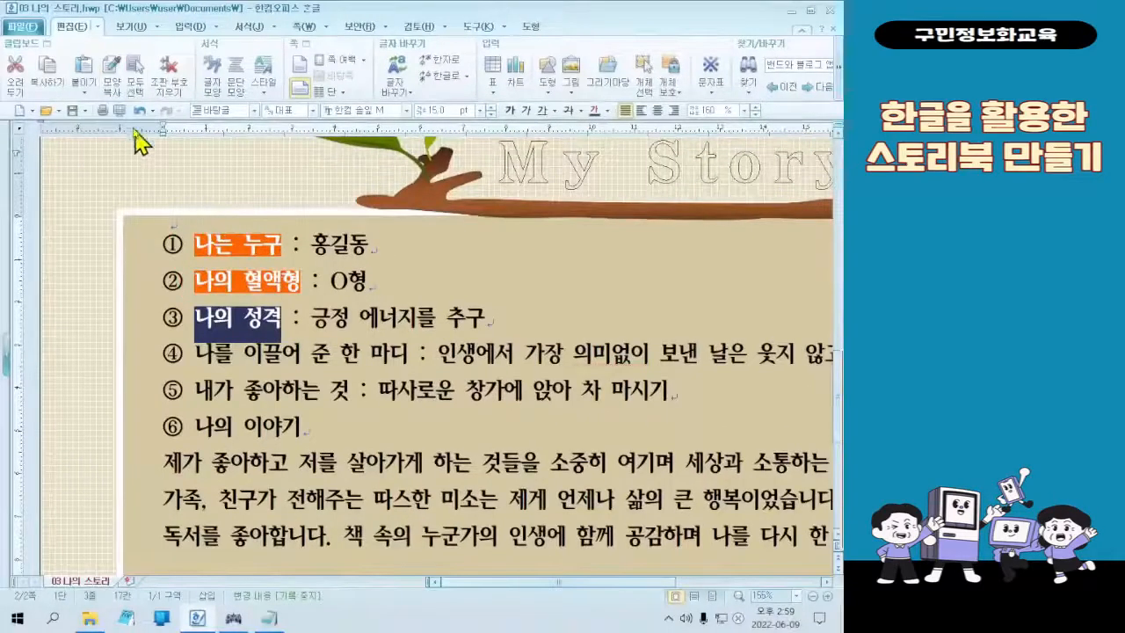
{"action": "left_click", "coordinate": [164, 122]}
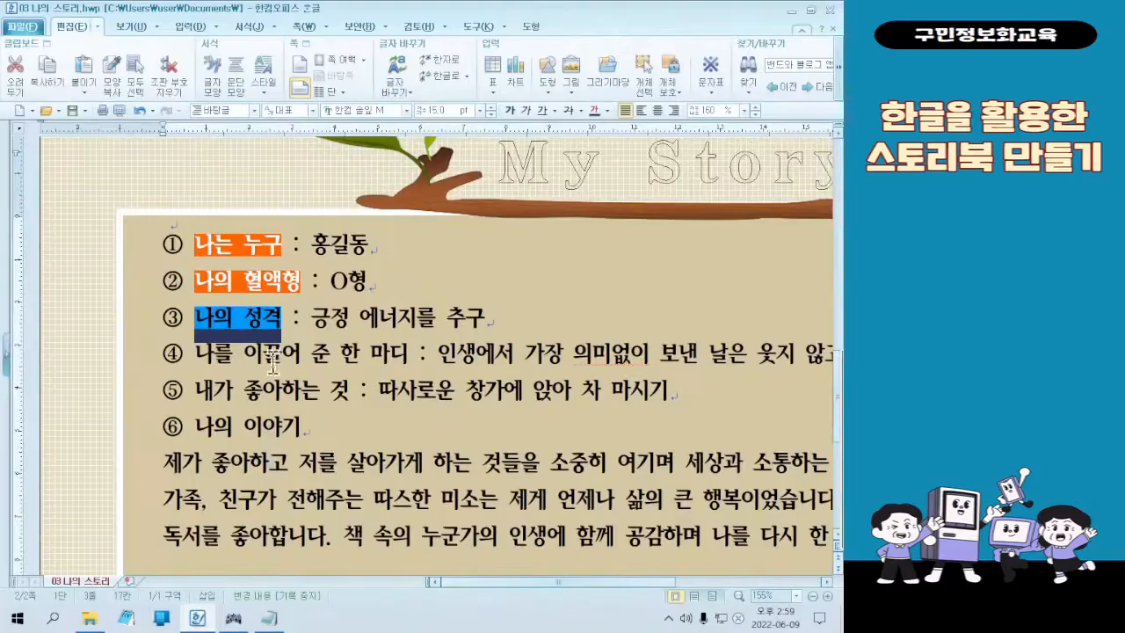
Step: Apply the copied character shape to the headings 나를 이끌어 준 한 마디 and 내가 좋아하는 것 in lines ④ and ⑤
{"action": "left_click_drag", "start_coordinate": [195, 353], "coordinate": [405, 367]}
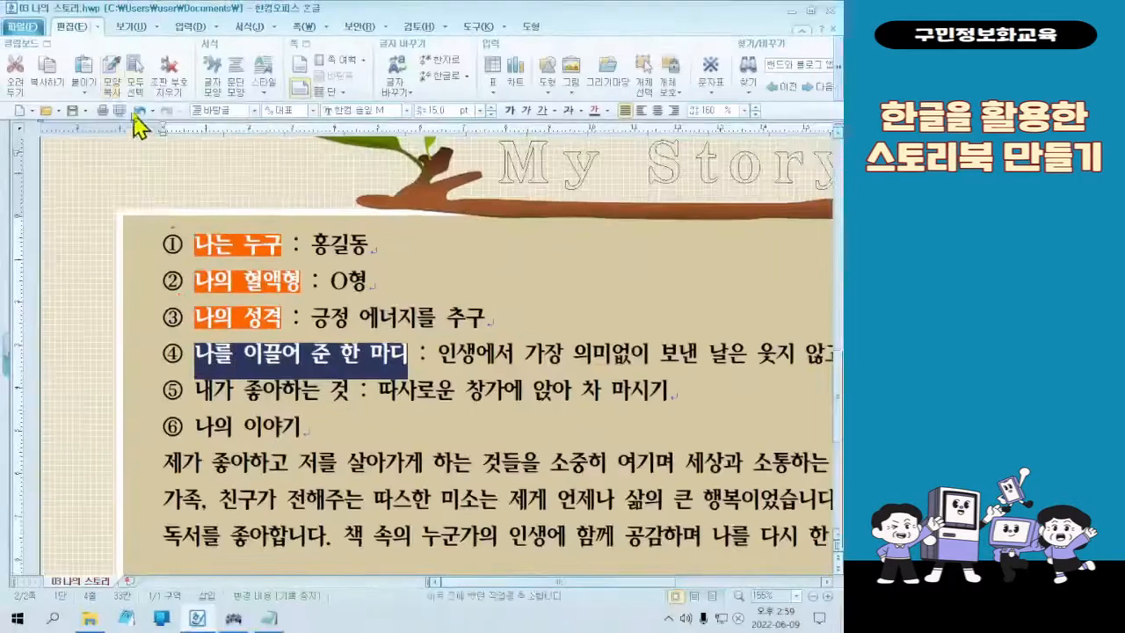
{"action": "left_click", "coordinate": [108, 65]}
{"action": "left_click_drag", "start_coordinate": [195, 391], "coordinate": [341, 393]}
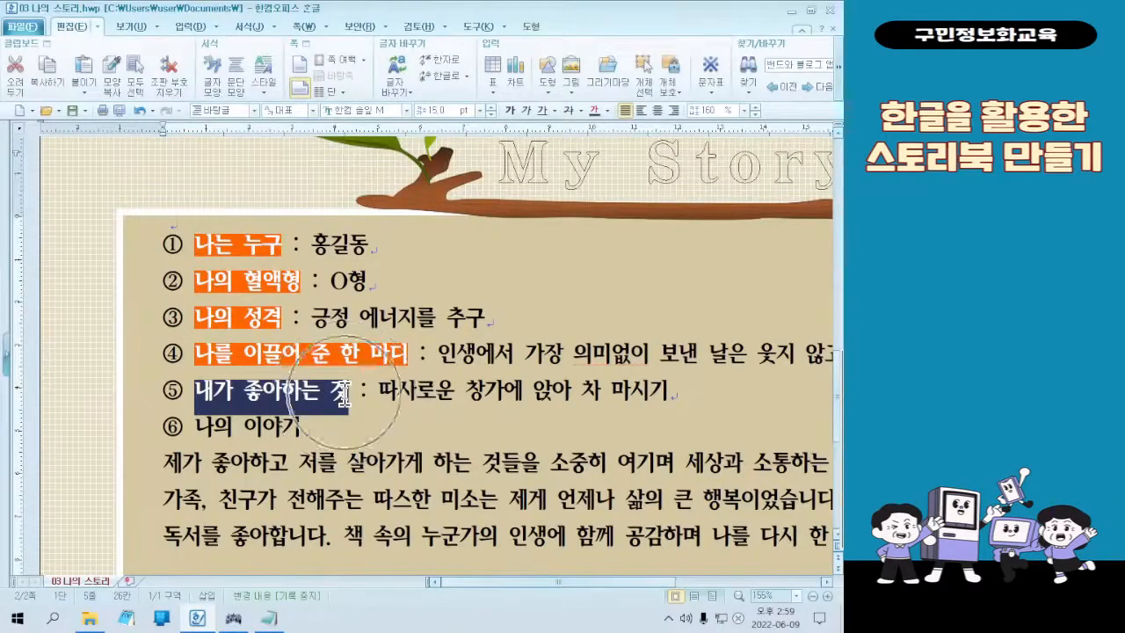
{"action": "left_click", "coordinate": [118, 92]}
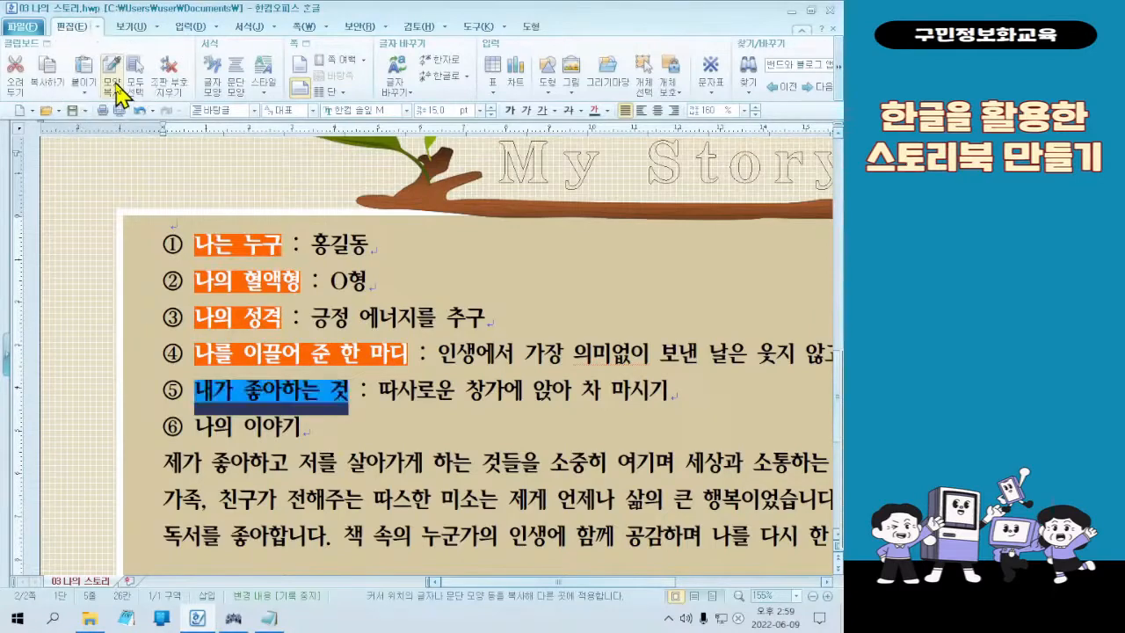
{"action": "left_click", "coordinate": [287, 468]}
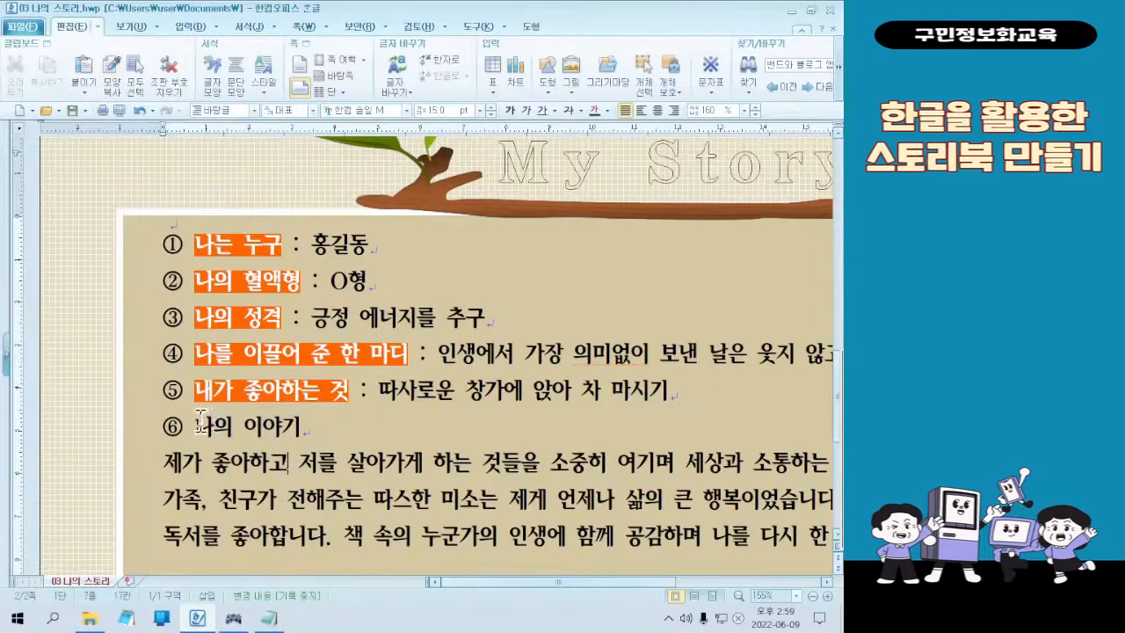
Step: Try applying the copied character shape to the whole heading 나의 이야기 in line ⑥, and undo it
{"action": "left_click_drag", "start_coordinate": [199, 422], "coordinate": [315, 424]}
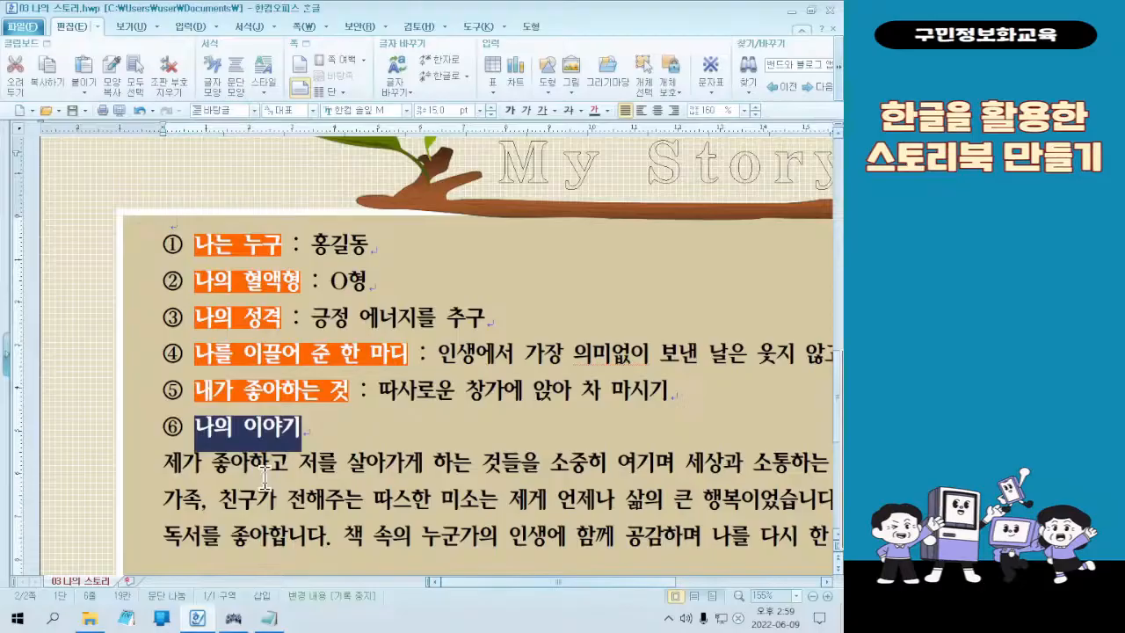
{"action": "key", "text": "ctrl"}
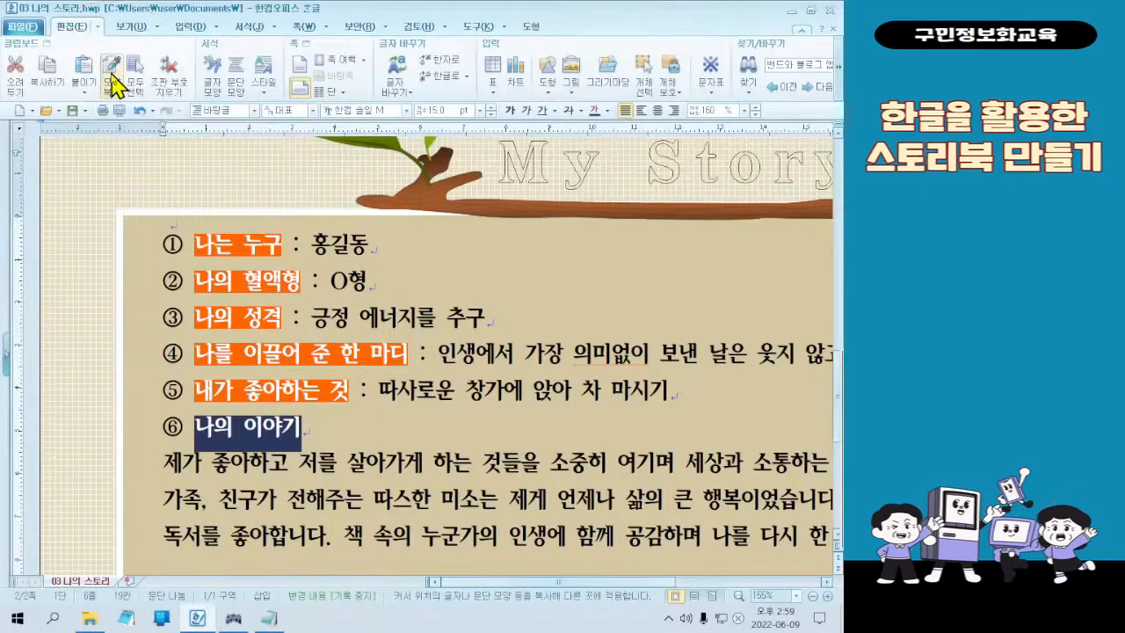
{"action": "left_click", "coordinate": [112, 85]}
{"action": "left_click", "coordinate": [308, 453]}
{"action": "key", "text": "ctrl+z"}
{"action": "left_click", "coordinate": [244, 428]}
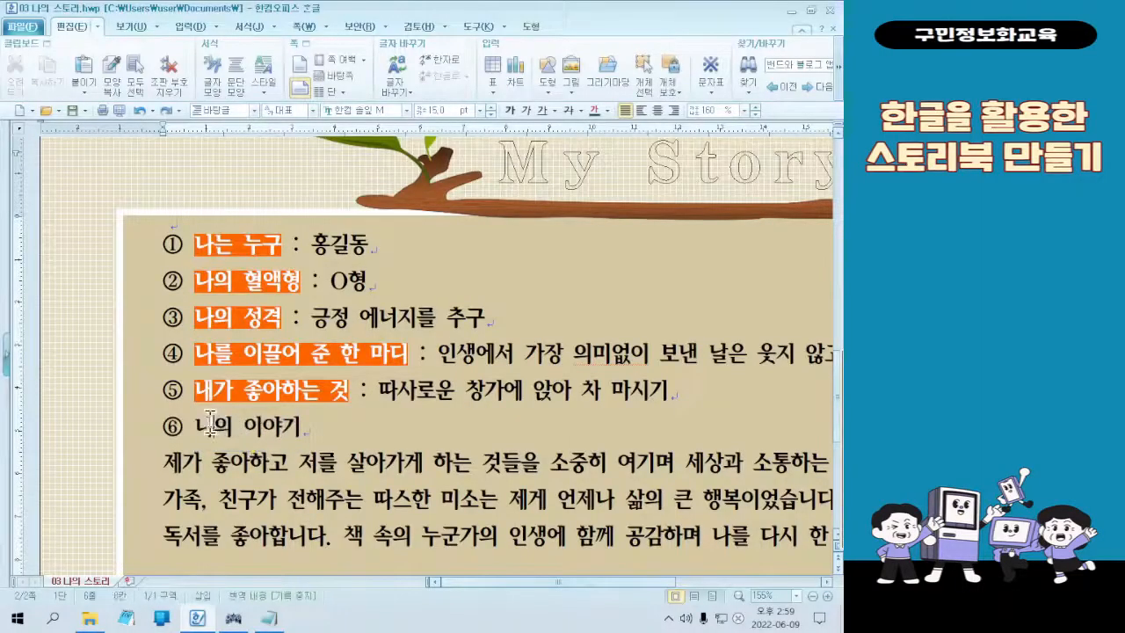
Step: Try adding a line break after 나의 이야기 in line ⑥, and undo it
{"action": "left_click_drag", "start_coordinate": [193, 426], "coordinate": [296, 424]}
{"action": "left_click", "coordinate": [315, 425]}
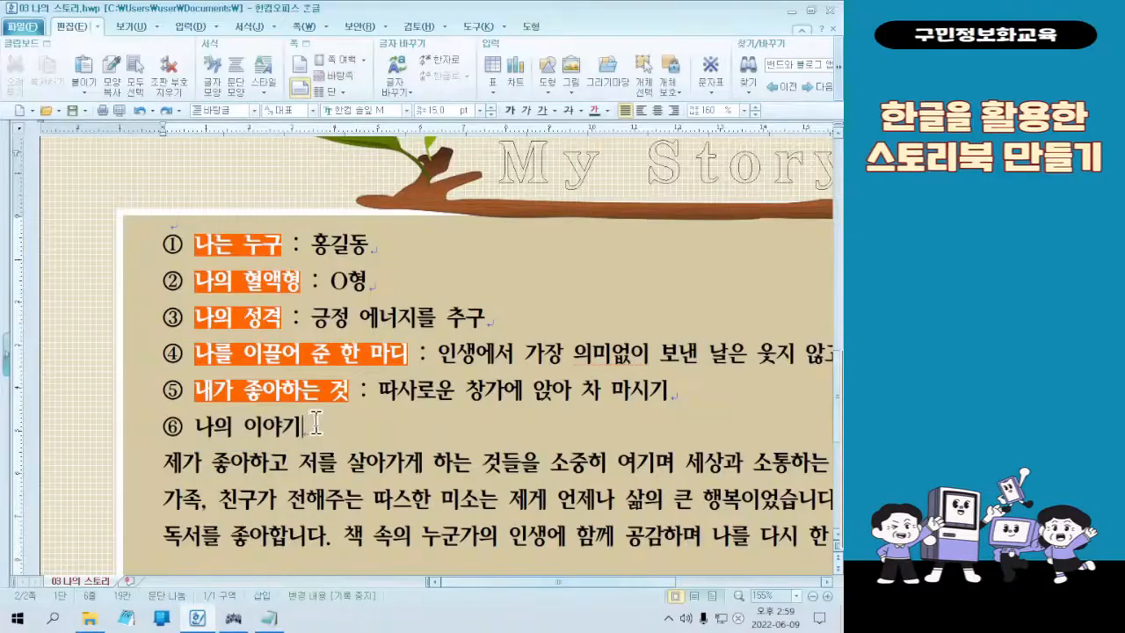
{"action": "key", "text": "Return"}
{"action": "key", "text": "ctrl+z"}
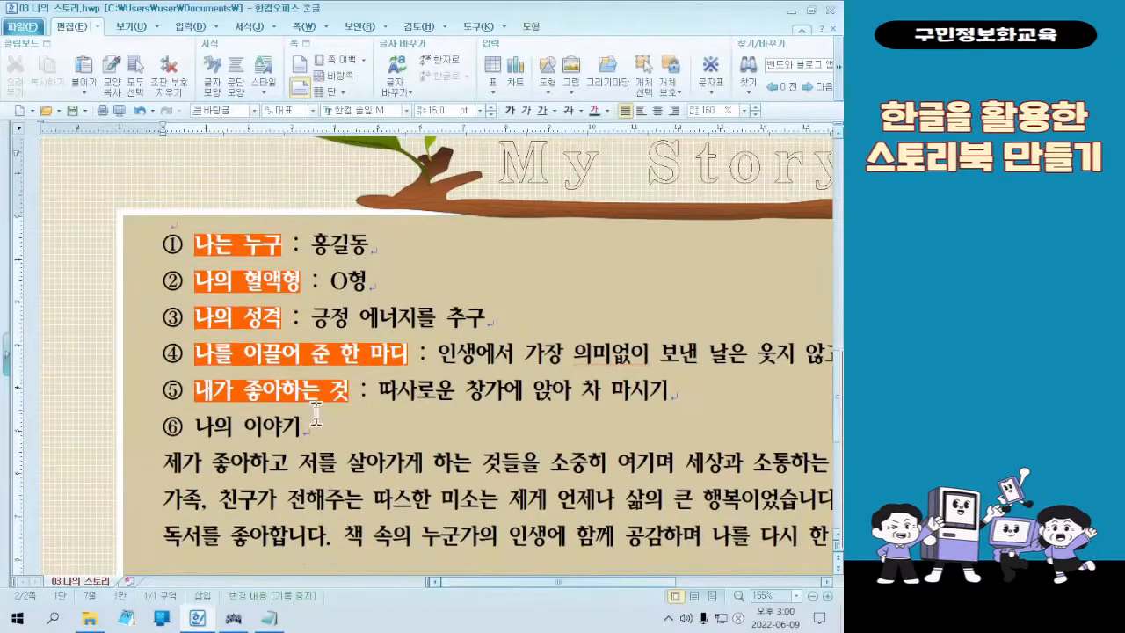
Step: Try the copied character shape on 나의 이야기 once more, and undo the change
{"action": "left_click_drag", "start_coordinate": [195, 425], "coordinate": [303, 427]}
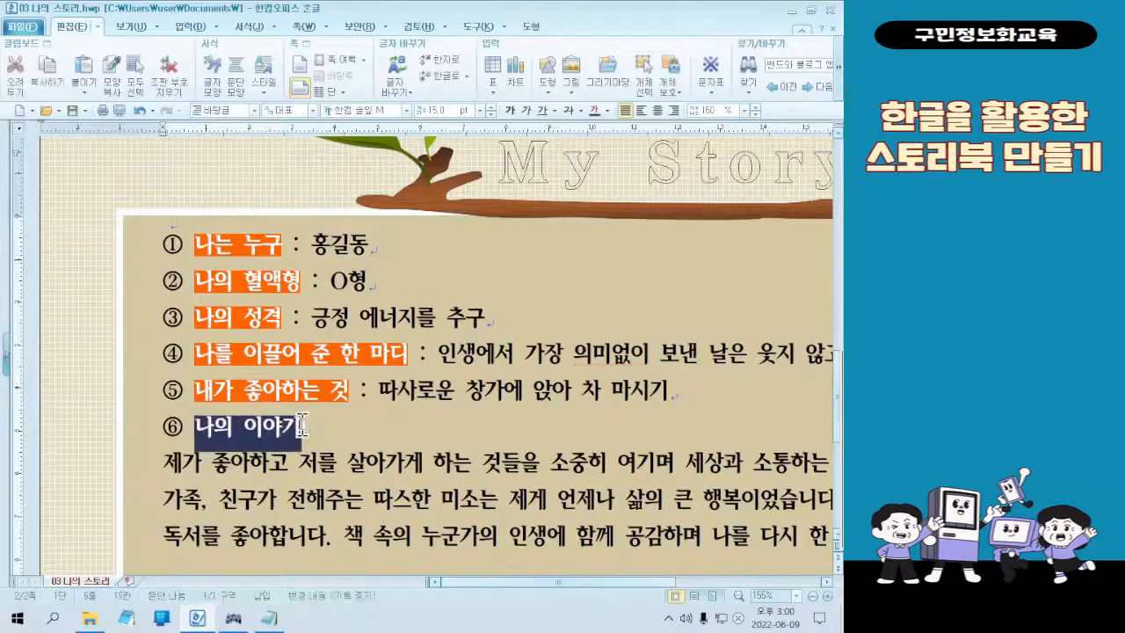
{"action": "left_click", "coordinate": [123, 83]}
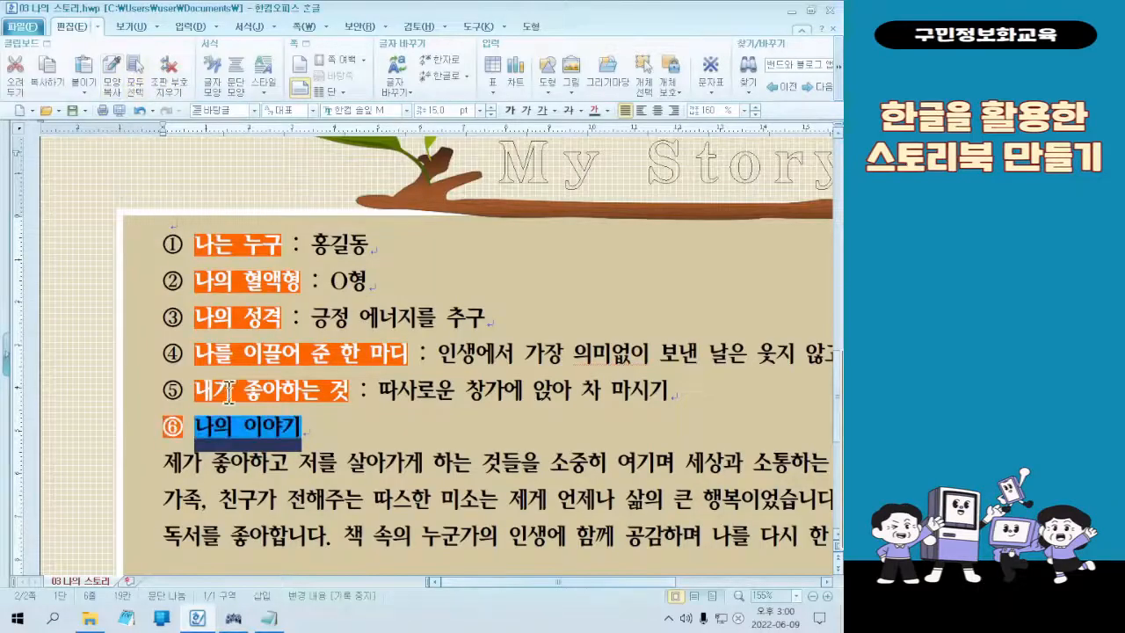
{"action": "left_click", "coordinate": [230, 439]}
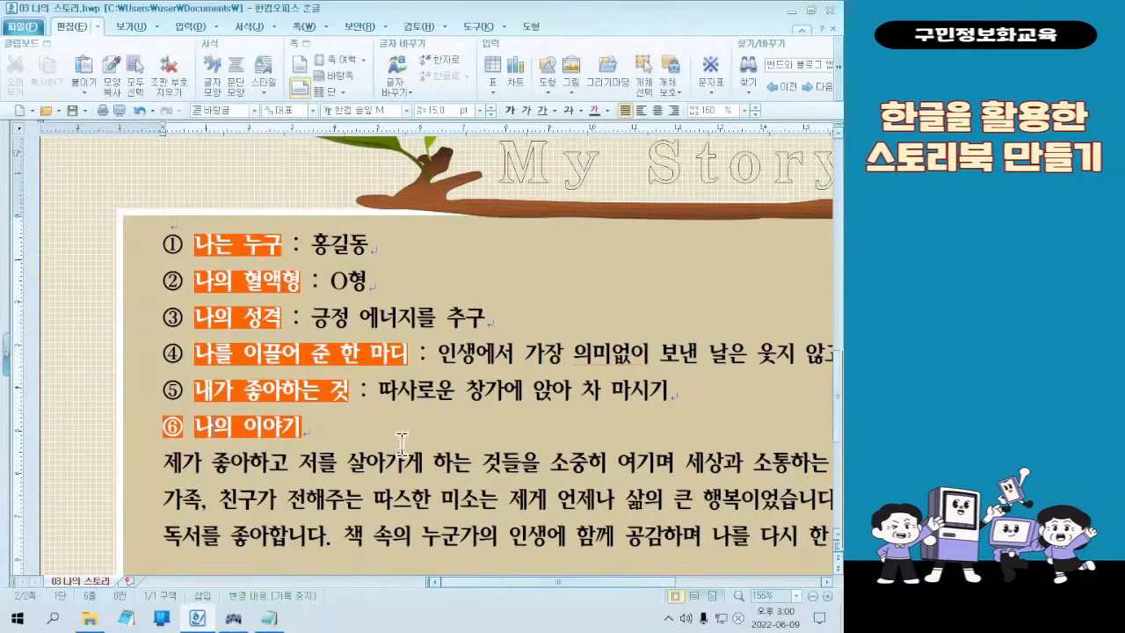
{"action": "key", "text": "ctrl+z"}
{"action": "left_click", "coordinate": [294, 435]}
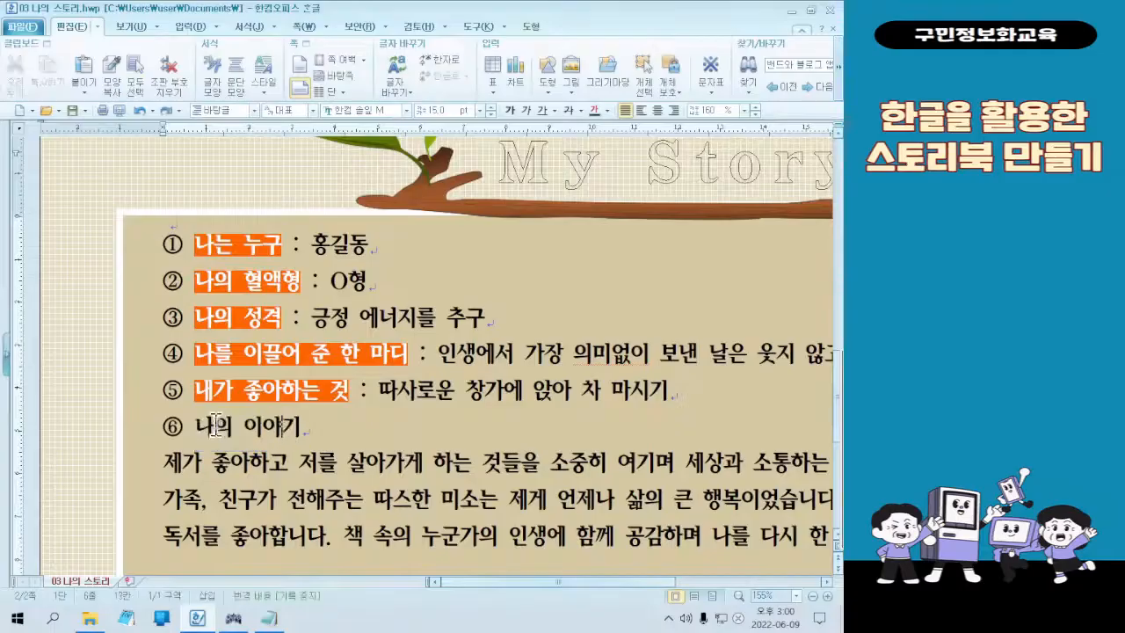
Step: Try applying the copied character shape to all of 나의 이야기 in line ⑥ again, and undo it
{"action": "left_click_drag", "start_coordinate": [213, 428], "coordinate": [308, 429]}
{"action": "left_click", "coordinate": [112, 78]}
{"action": "left_click", "coordinate": [272, 441]}
{"action": "key", "text": "ctrl+z"}
Step: Apply the copied character shape to 나의 이야 in line ⑥, add a space after the heading, and apply the shape to the remaining 기
{"action": "left_click_drag", "start_coordinate": [196, 428], "coordinate": [281, 429]}
{"action": "left_click", "coordinate": [115, 91]}
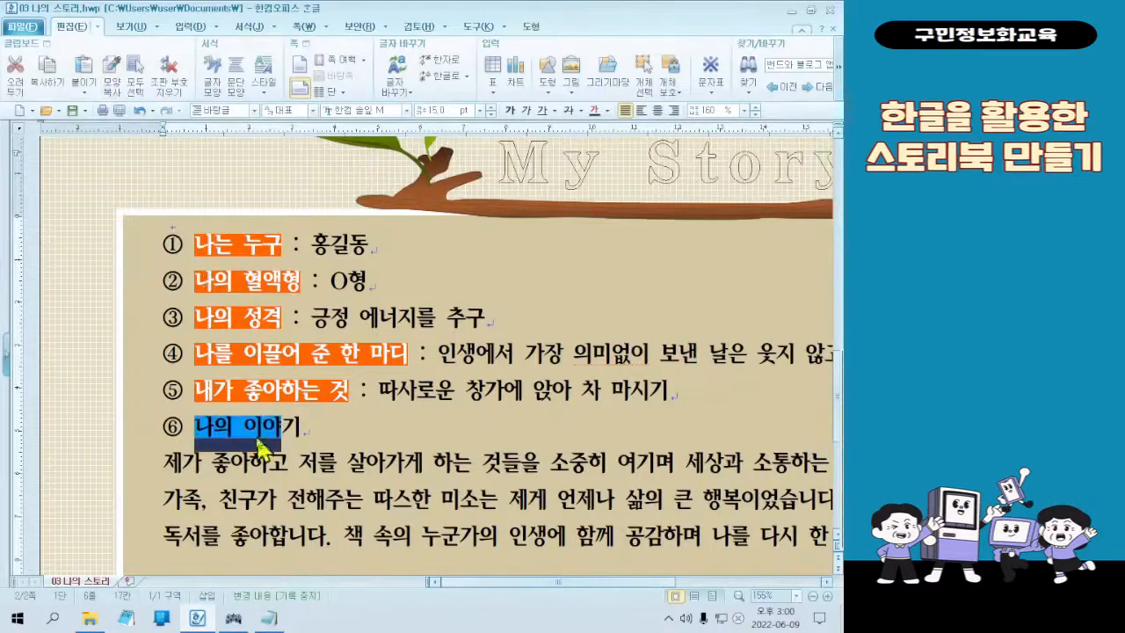
{"action": "left_click", "coordinate": [266, 447]}
{"action": "left_click", "coordinate": [334, 435]}
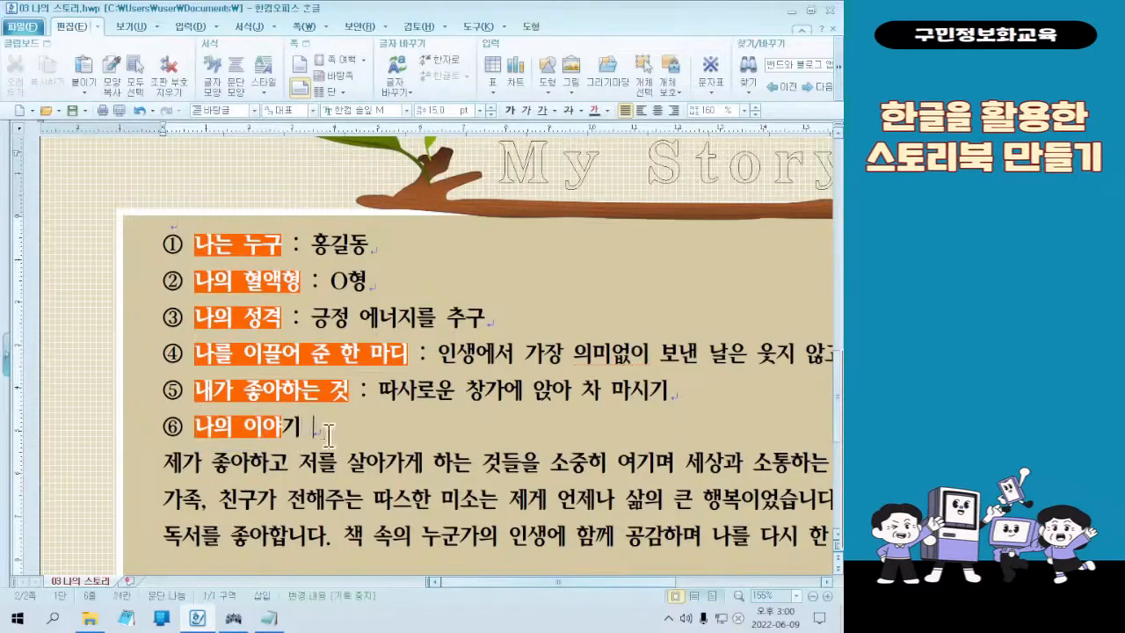
{"action": "left_click_drag", "start_coordinate": [302, 428], "coordinate": [282, 429]}
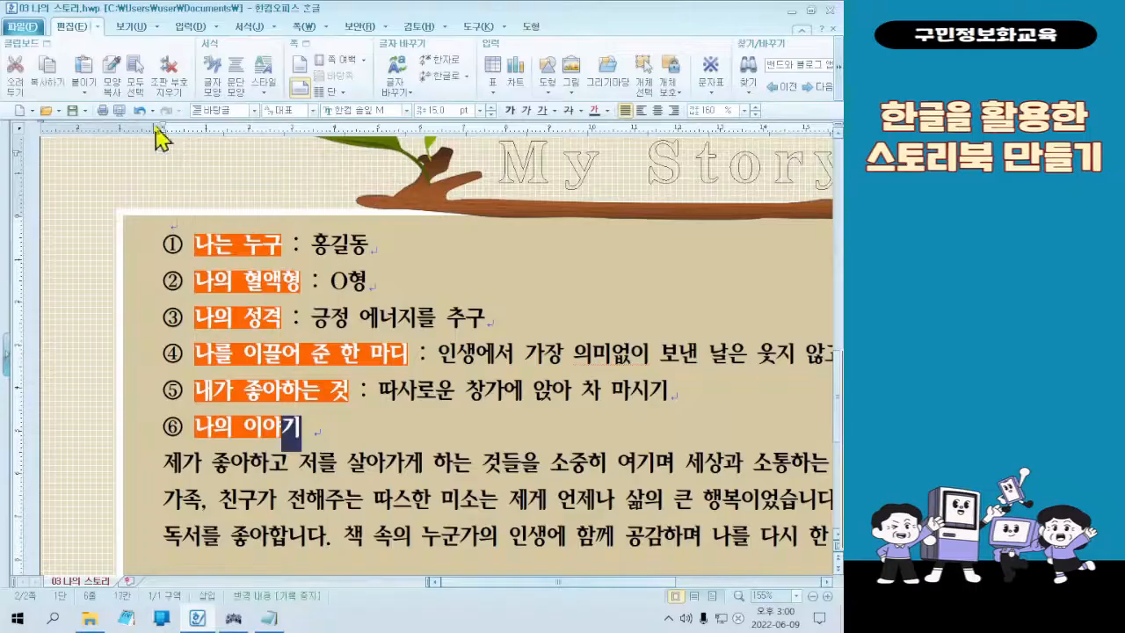
{"action": "left_click", "coordinate": [121, 88]}
{"action": "left_click", "coordinate": [235, 428]}
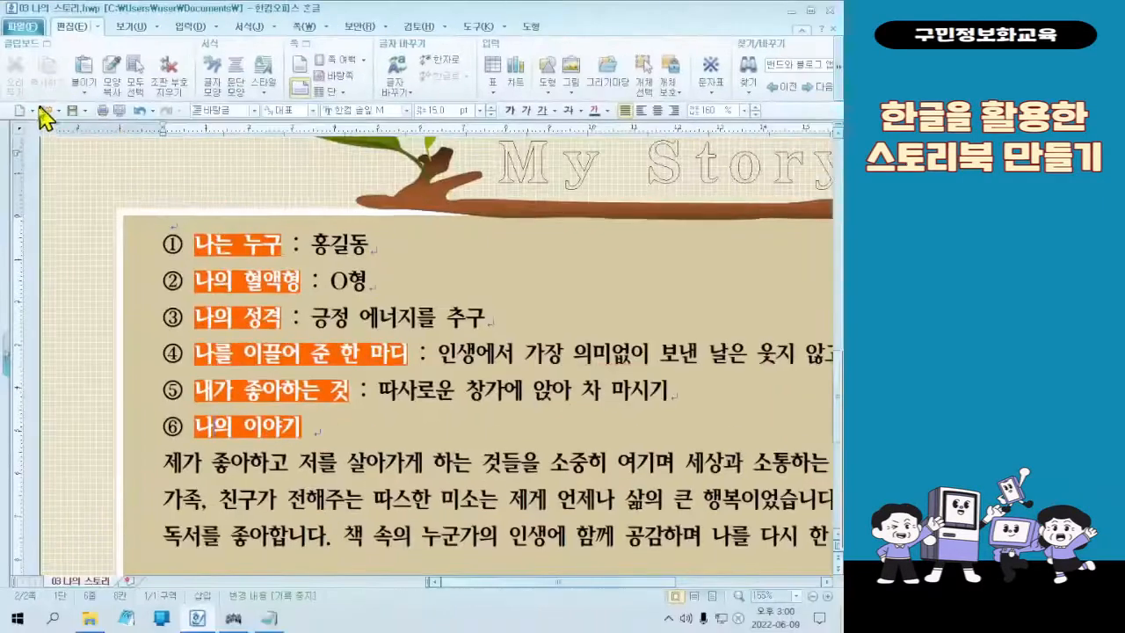
Step: Save the document, fit the whole page in view, and review the cover page and the My Story page
{"action": "left_click", "coordinate": [145, 220]}
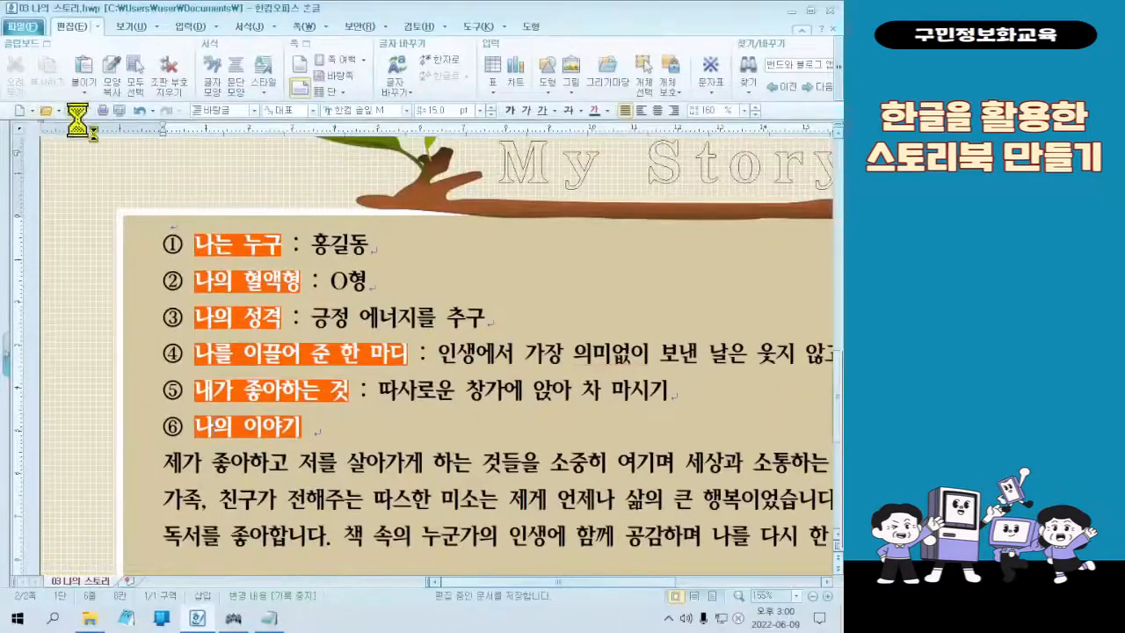
{"action": "left_click", "coordinate": [693, 596]}
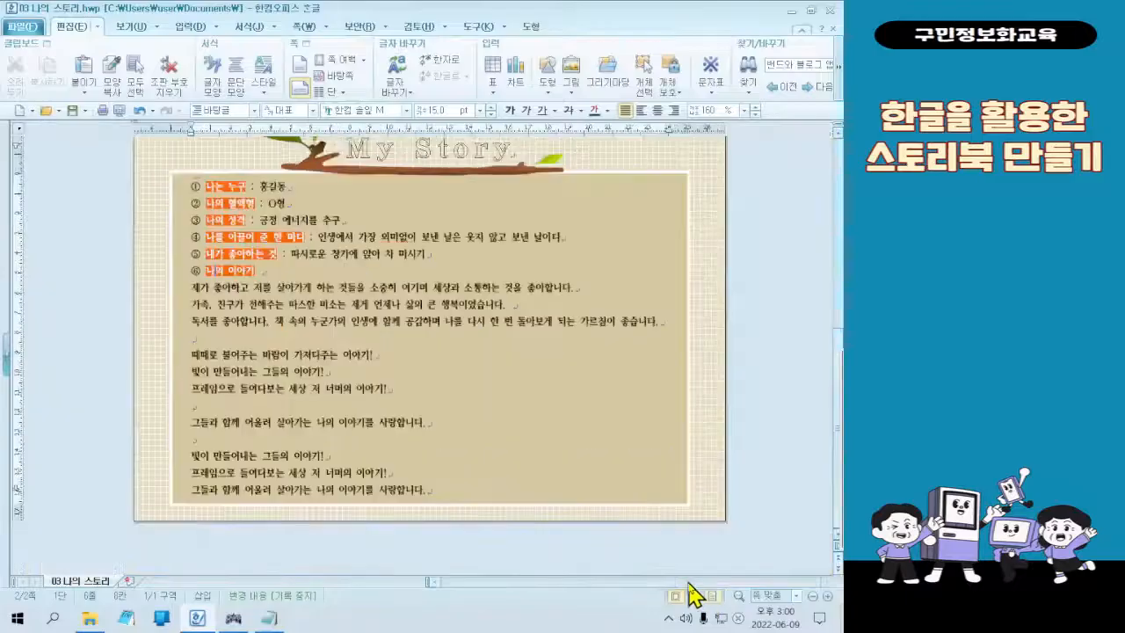
{"action": "scroll", "coordinate": [663, 505], "scroll_direction": "up", "scroll_amount": 3}
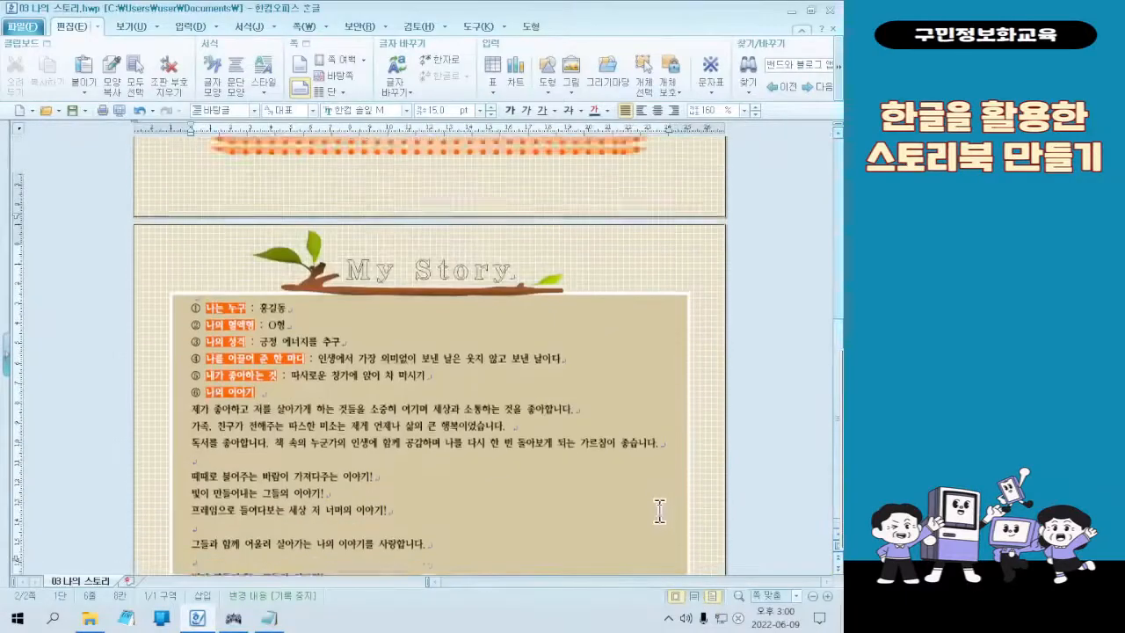
{"action": "scroll", "coordinate": [659, 510], "scroll_direction": "up", "scroll_amount": 9}
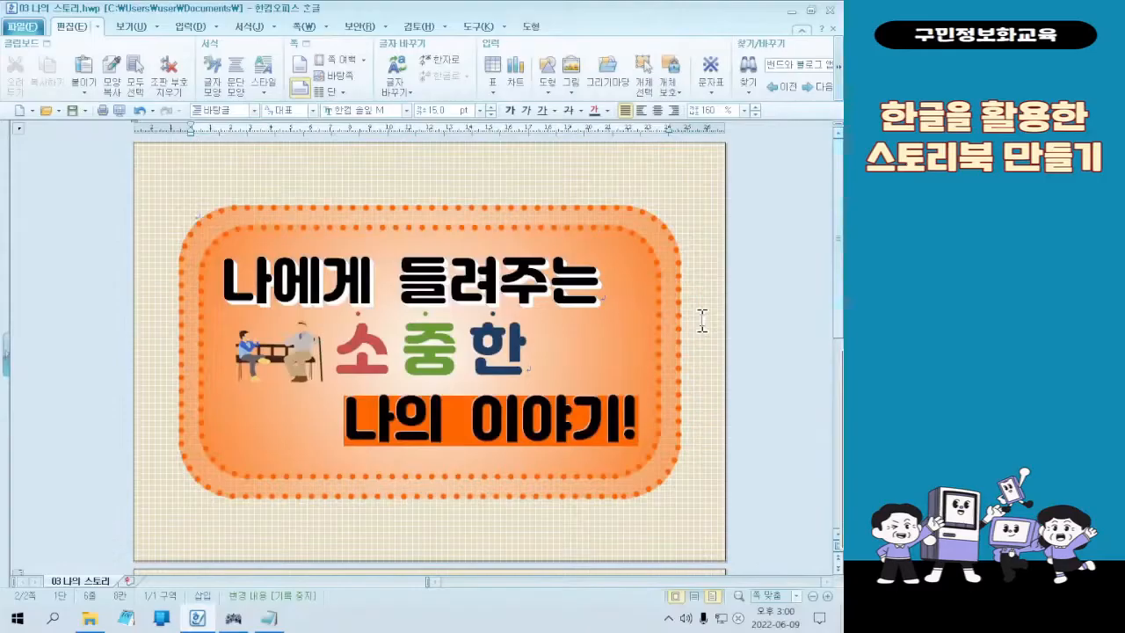
{"action": "scroll", "coordinate": [779, 318], "scroll_direction": "down", "scroll_amount": 10}
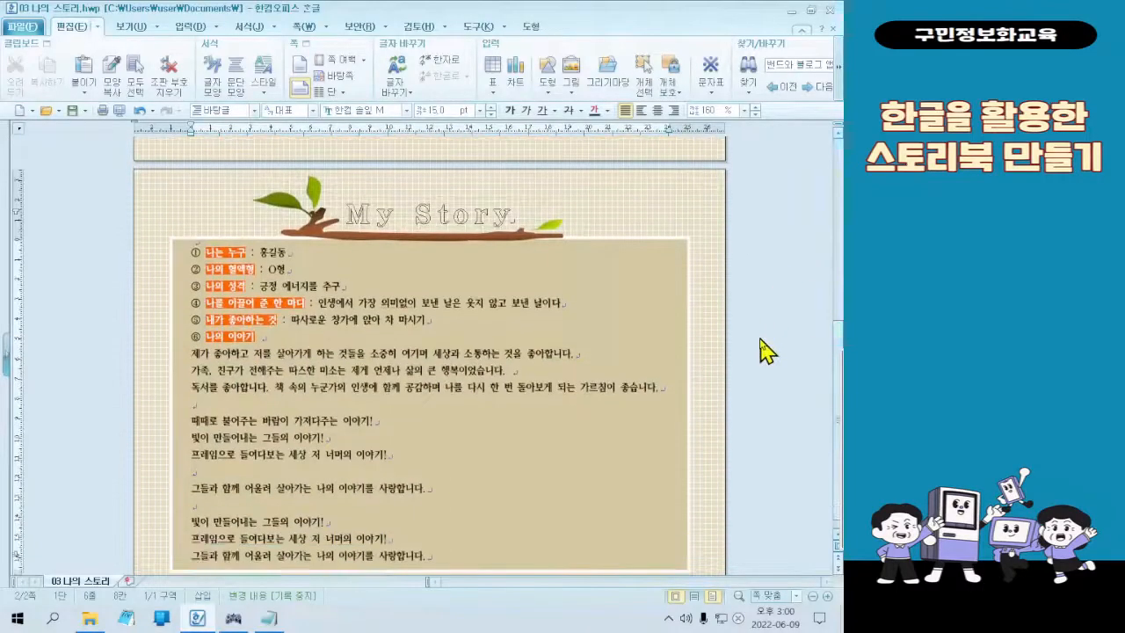
{"action": "scroll", "coordinate": [501, 427], "scroll_direction": "down", "scroll_amount": 1}
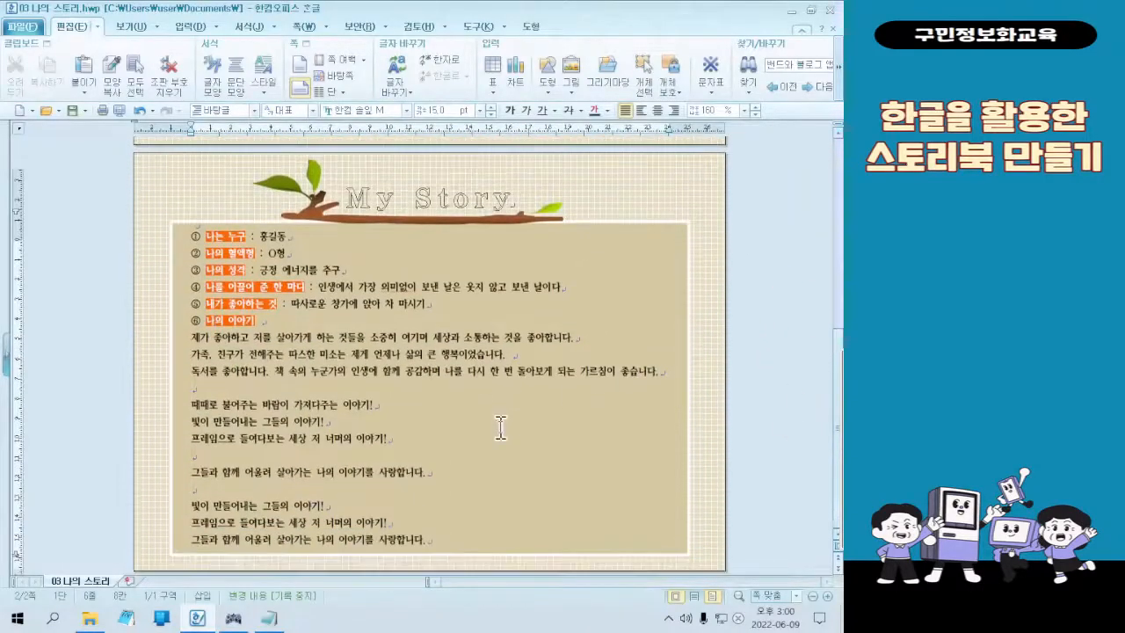